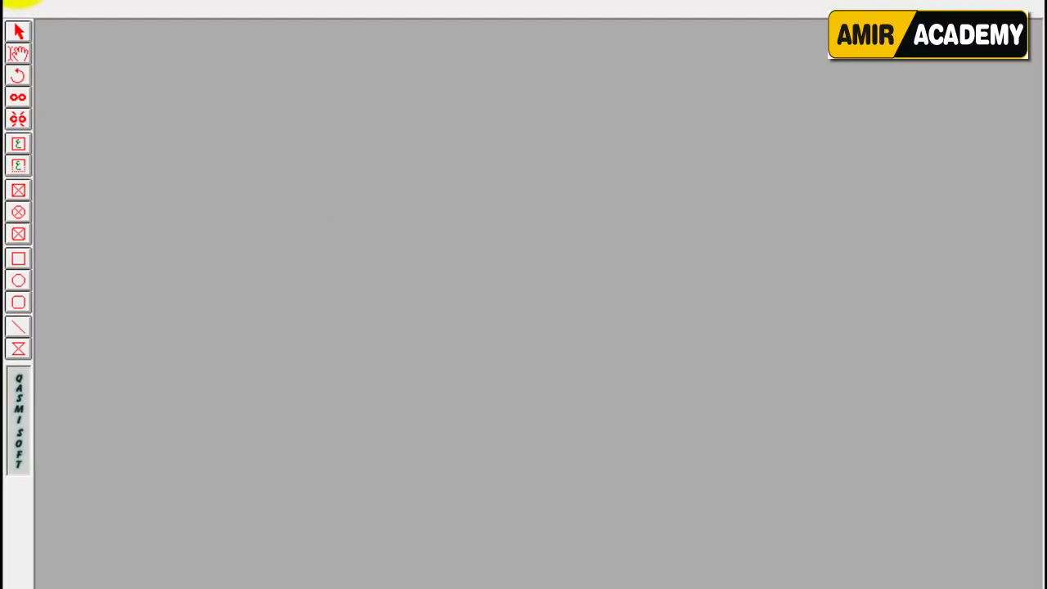
# Step: Create a new one-page A4 portrait document with 12.7 mm margins, right-to-left direction and an automatic text box
pyautogui.click(17, 5)
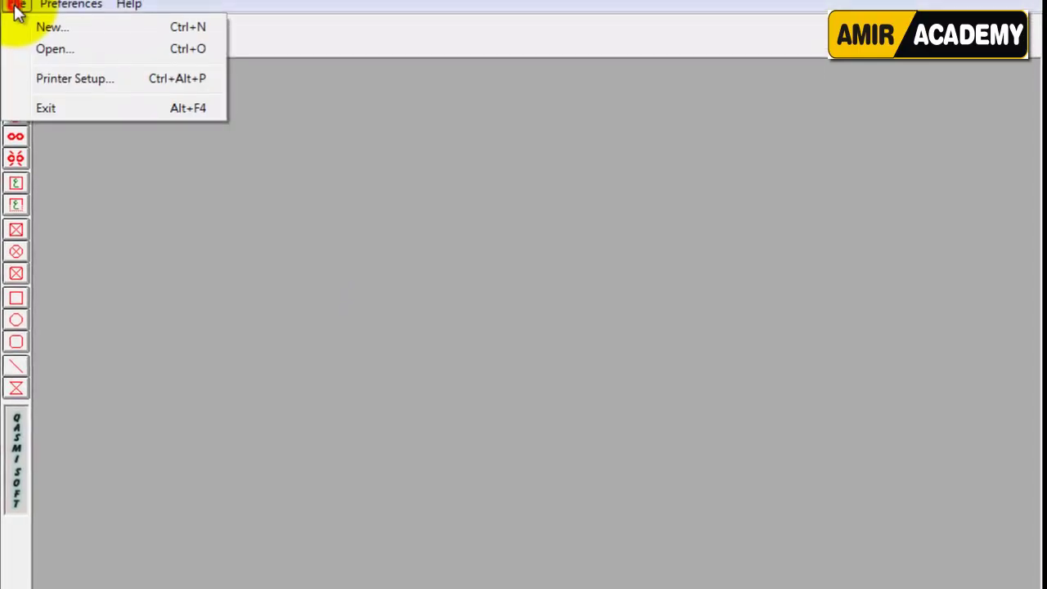
pyautogui.click(58, 34)
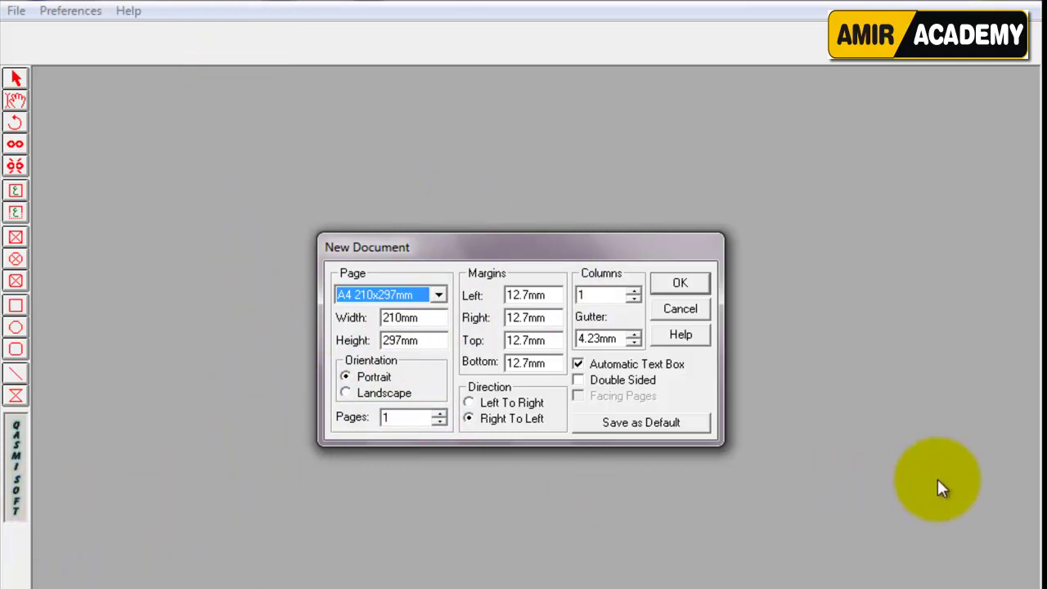
pyautogui.click(684, 284)
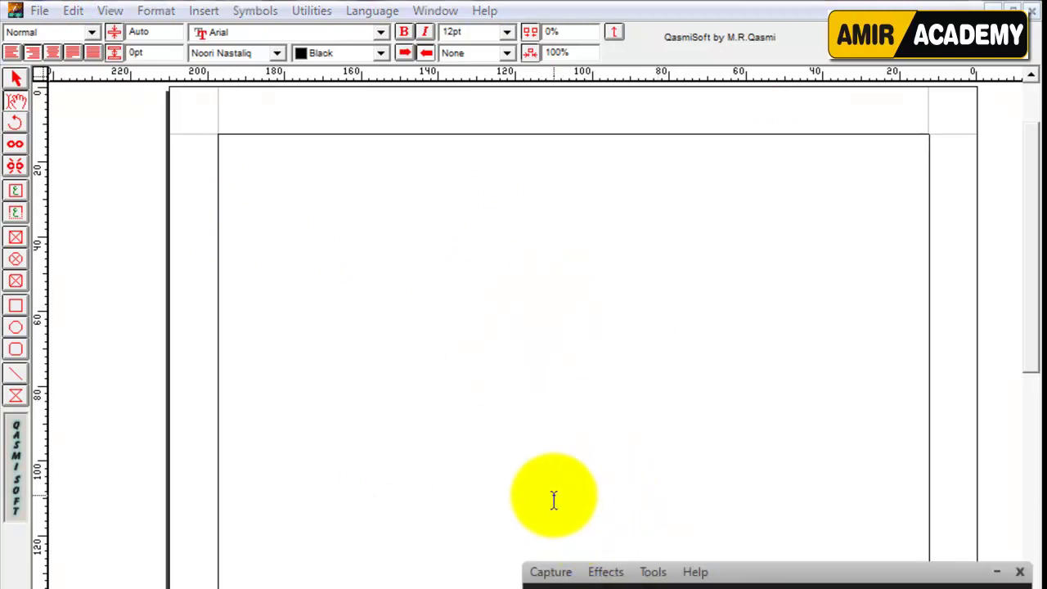
pyautogui.click(999, 572)
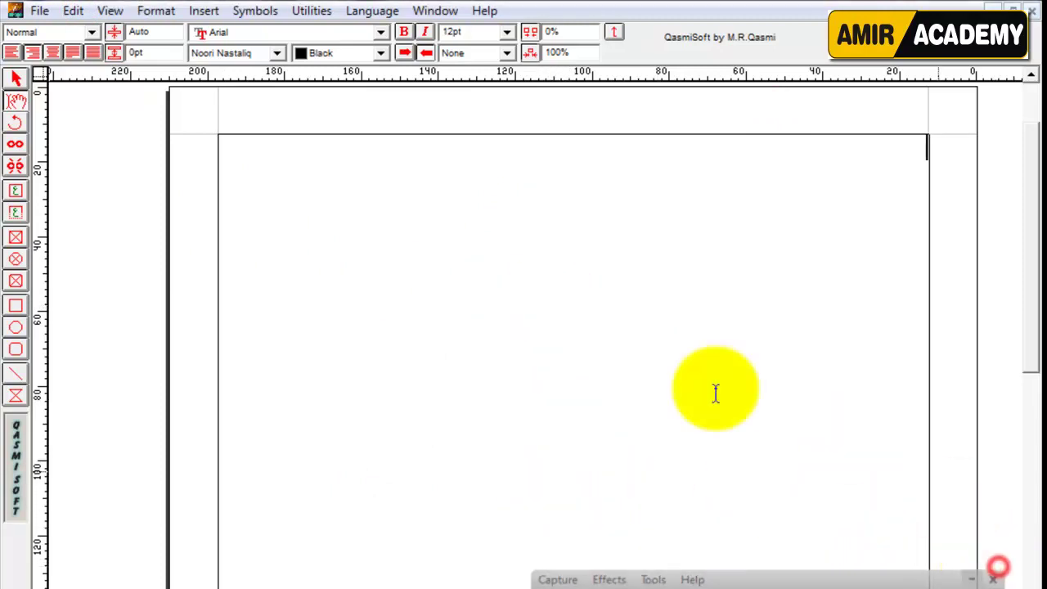
# Step: Enter a few Urdu test letters on the page to try out the current keyboard layout
pyautogui.click(571, 236)
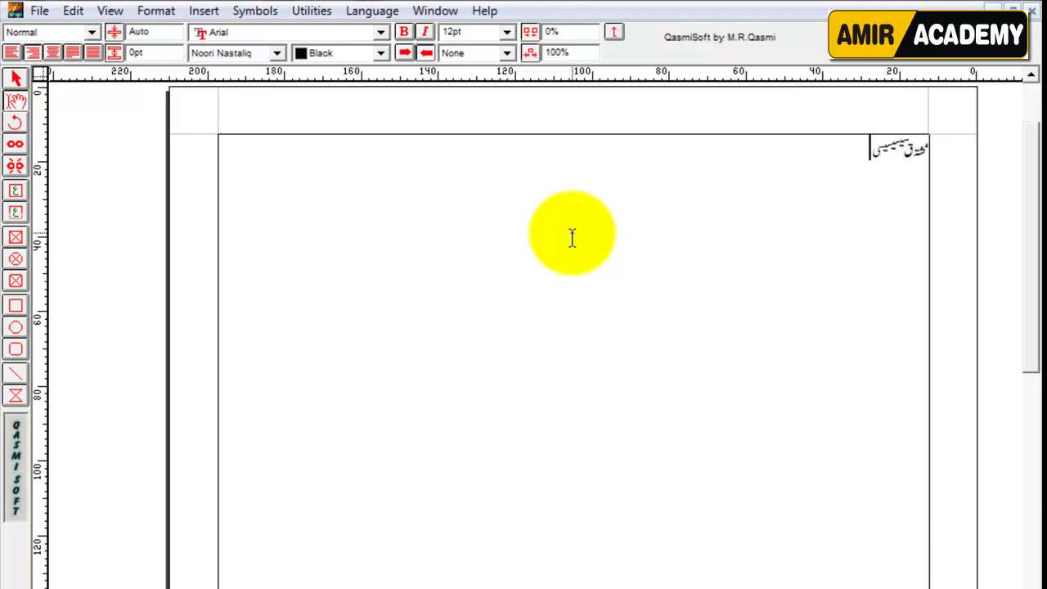
pyautogui.write('یسیسی')
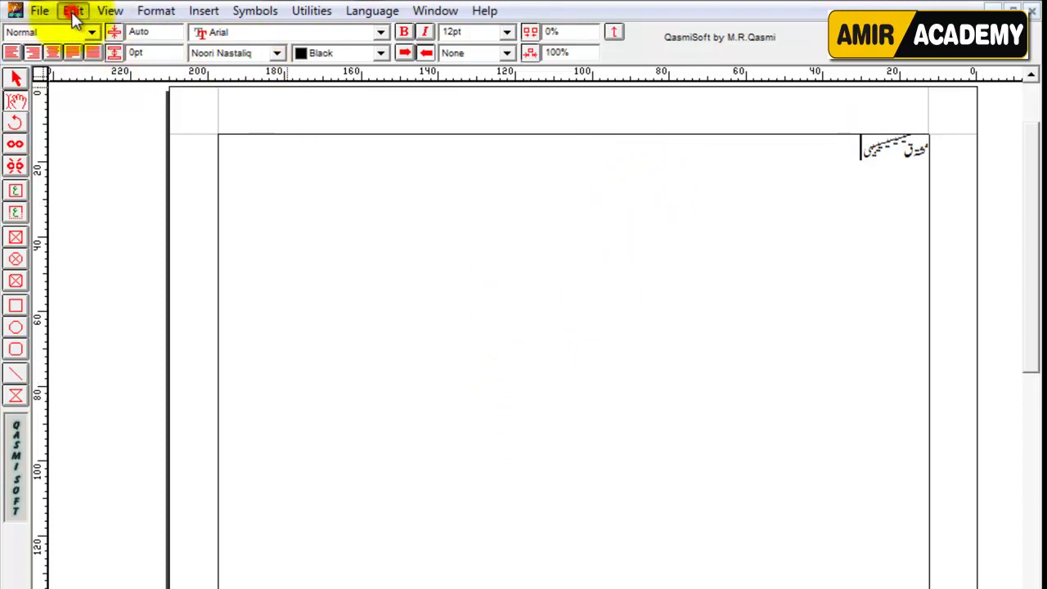
# Step: Open the keyboard preferences and look through the available keyboard layouts, keeping Arabic selected
pyautogui.click(74, 15)
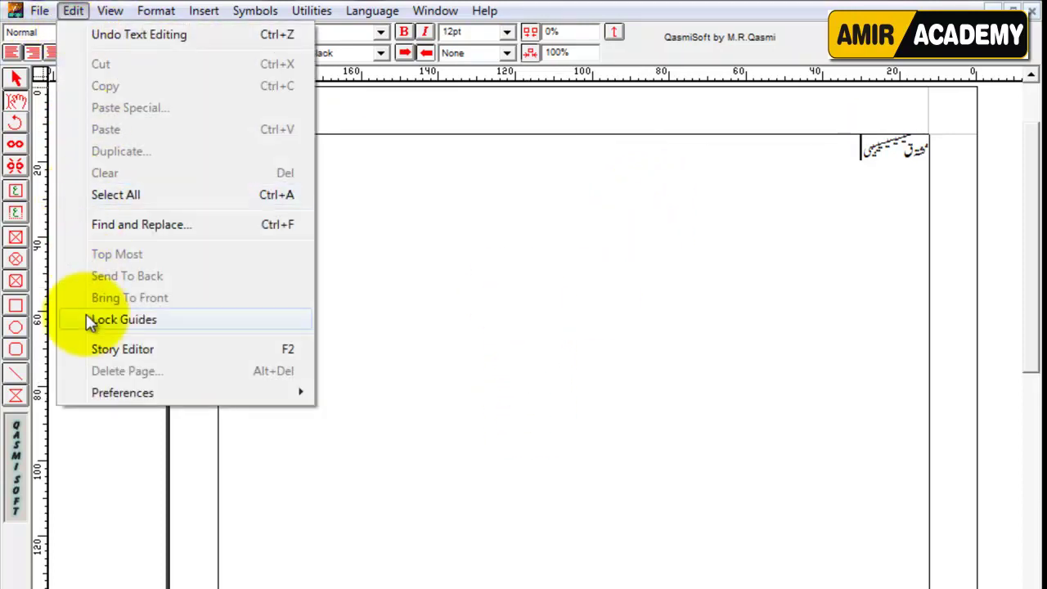
pyautogui.moveTo(164, 397)
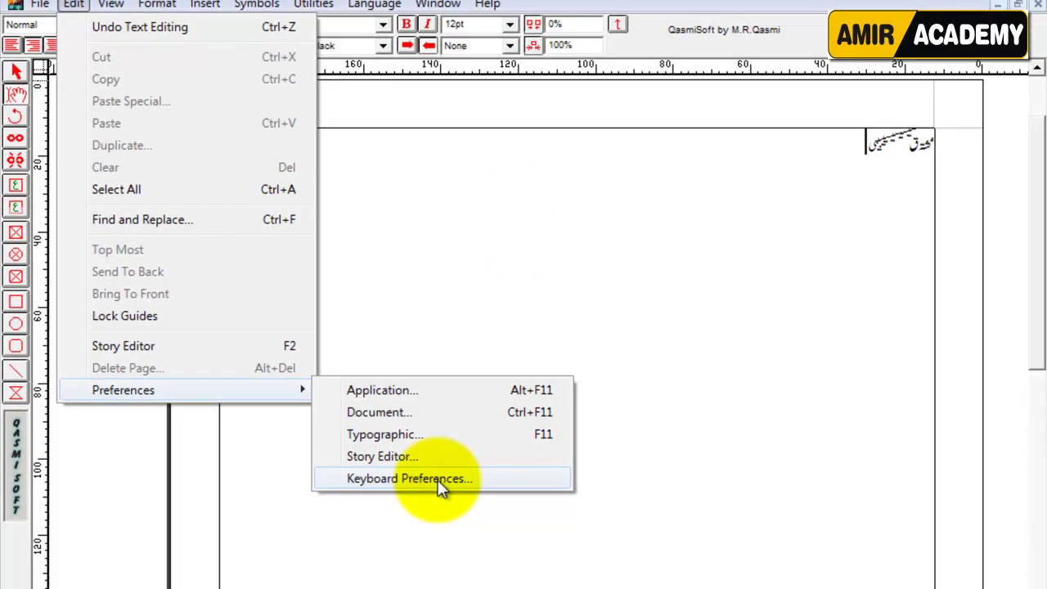
pyautogui.click(439, 484)
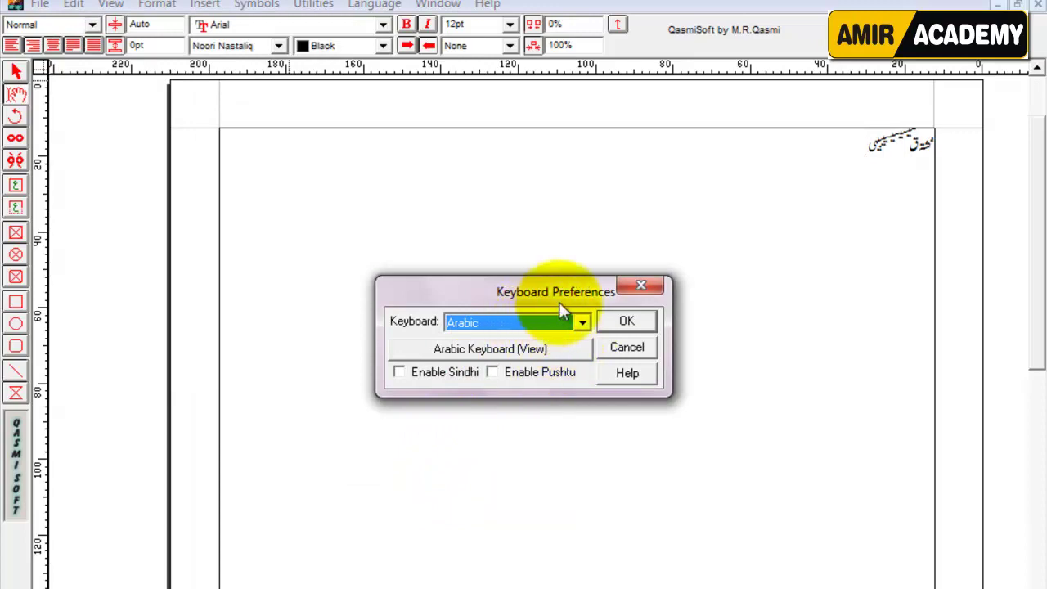
pyautogui.moveTo(570, 288); pyautogui.dragTo(574, 264)
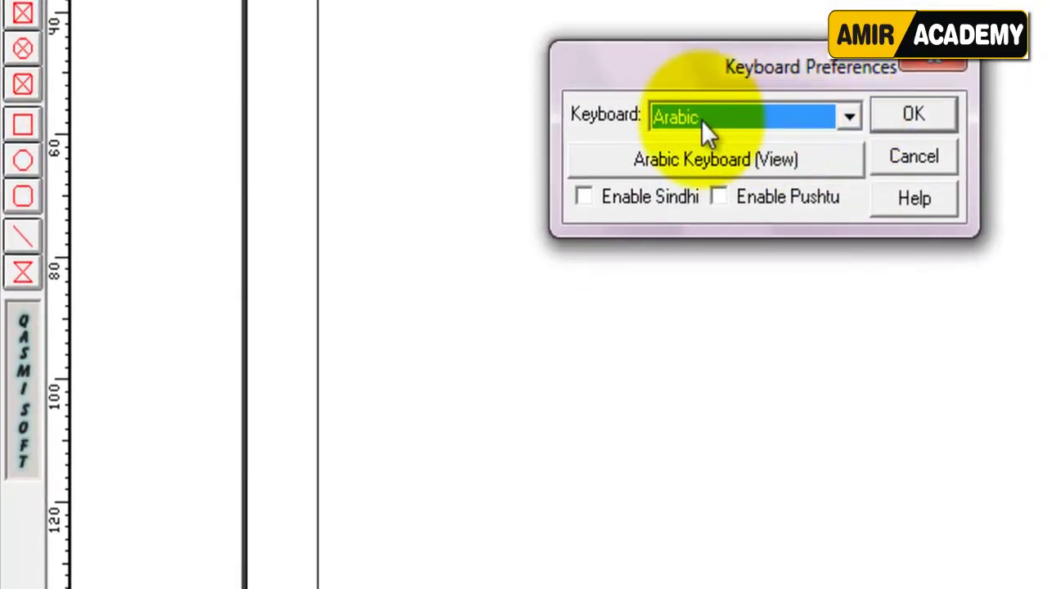
pyautogui.click(851, 117)
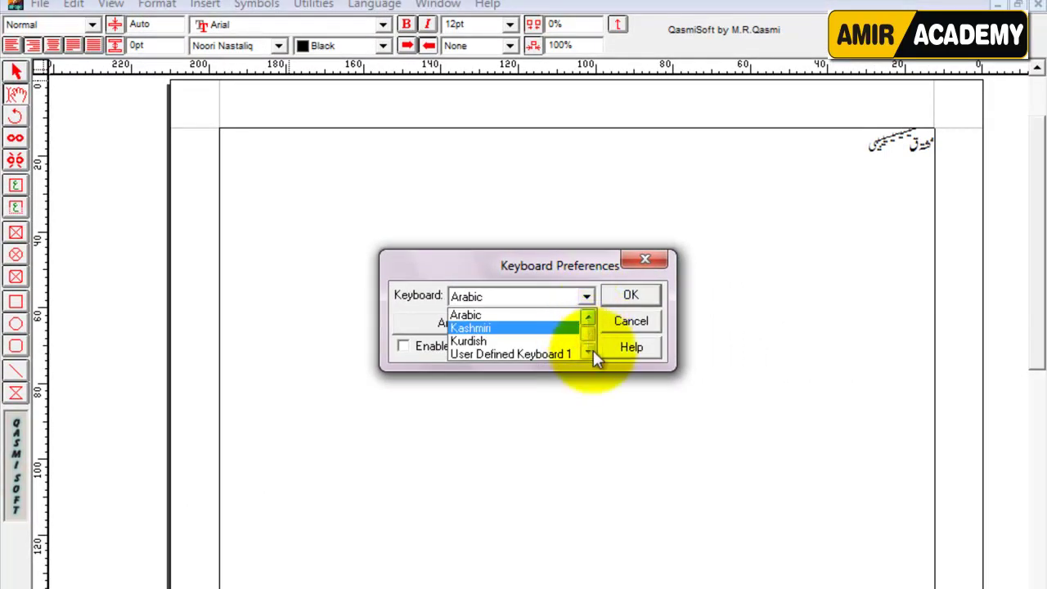
pyautogui.click(589, 350)
pyautogui.click(590, 350)
pyautogui.click(589, 350)
pyautogui.click(589, 351)
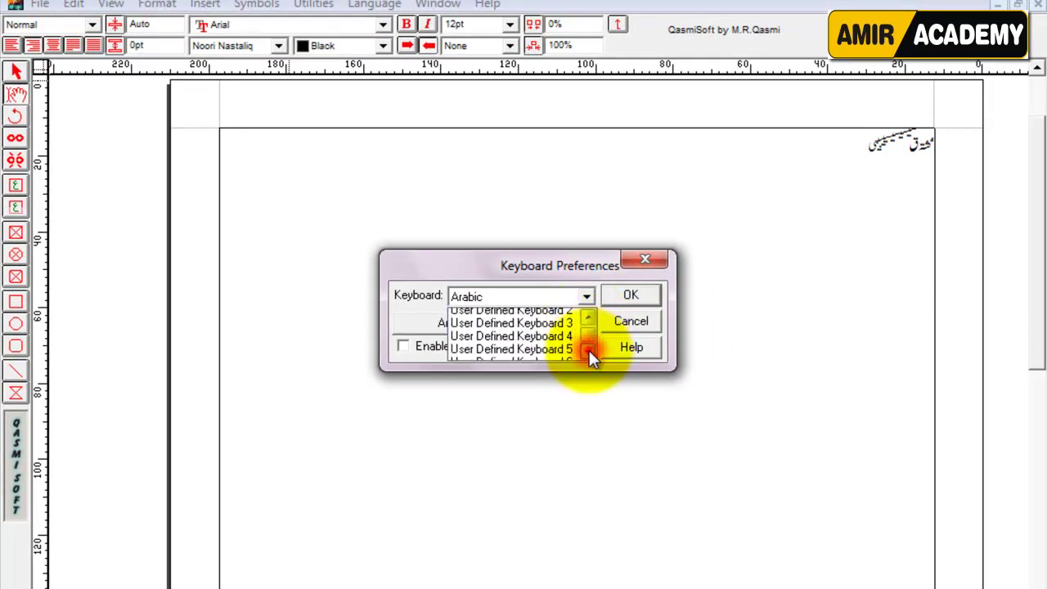
pyautogui.click(589, 350)
pyautogui.click(589, 350)
pyautogui.click(589, 350)
pyautogui.click(528, 278)
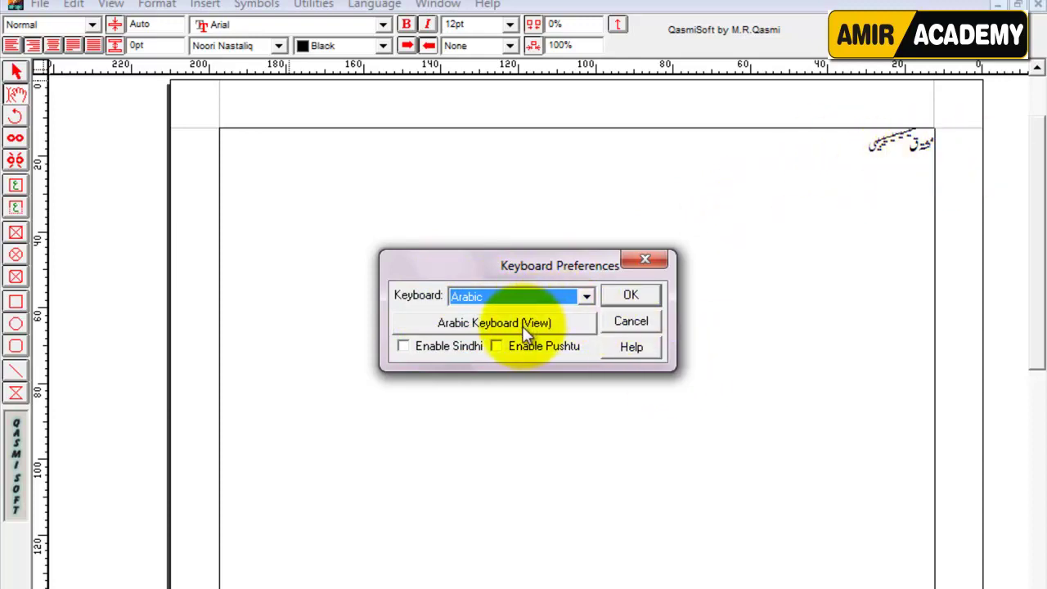
# Step: View the key chart of the Arabic keyboard and return to the keyboard preferences
pyautogui.click(497, 323)
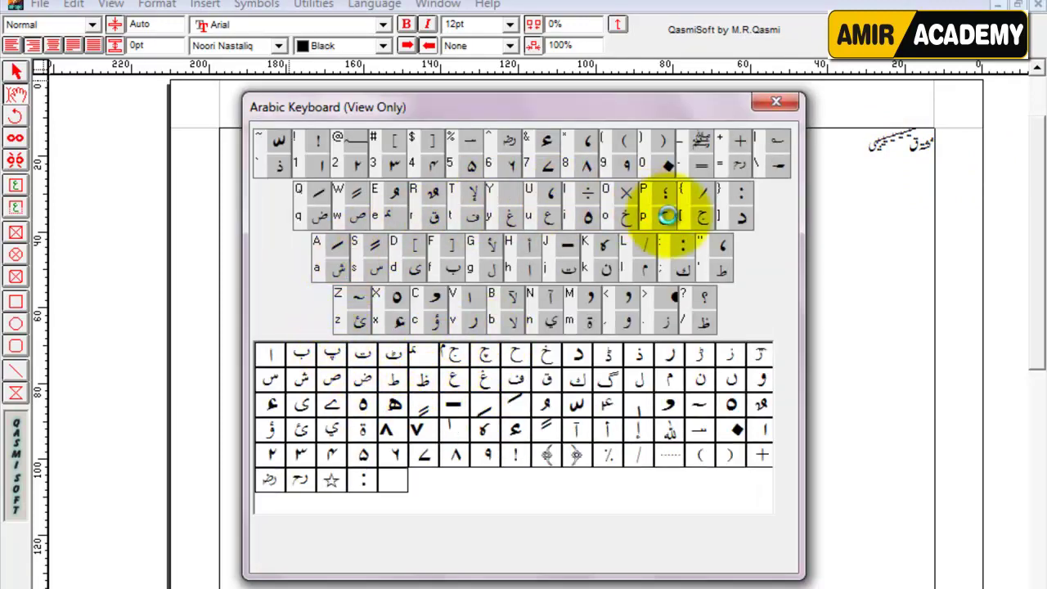
pyautogui.moveTo(586, 107); pyautogui.dragTo(592, 134)
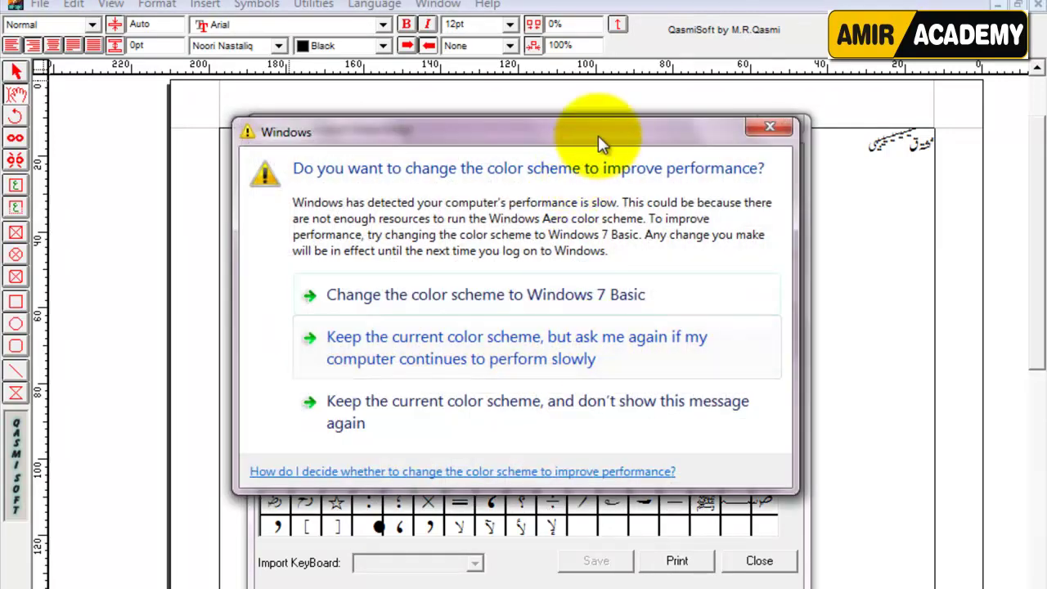
pyautogui.moveTo(598, 135); pyautogui.dragTo(671, 588)
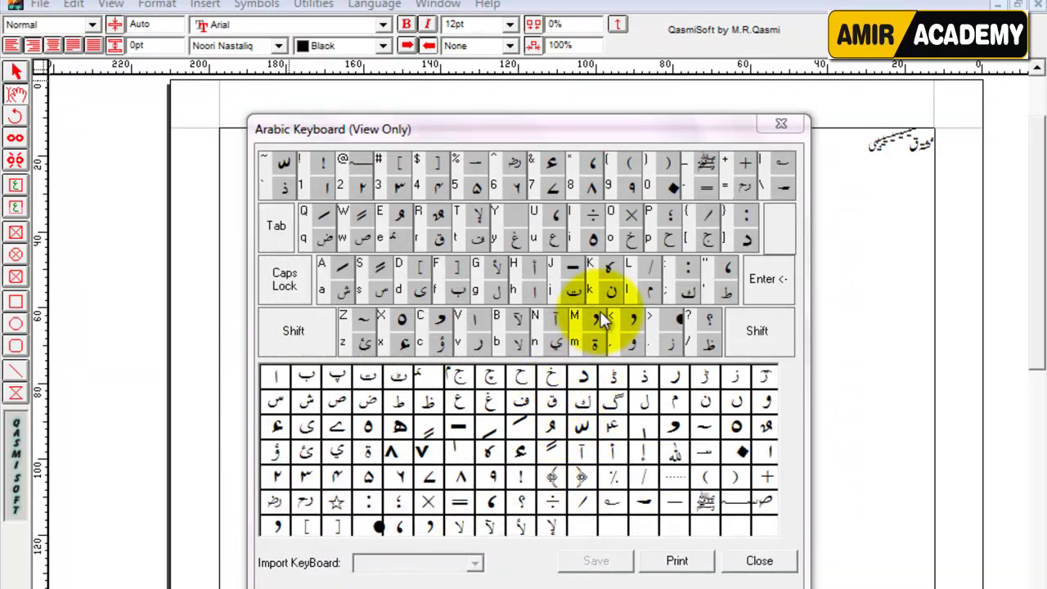
pyautogui.click(759, 562)
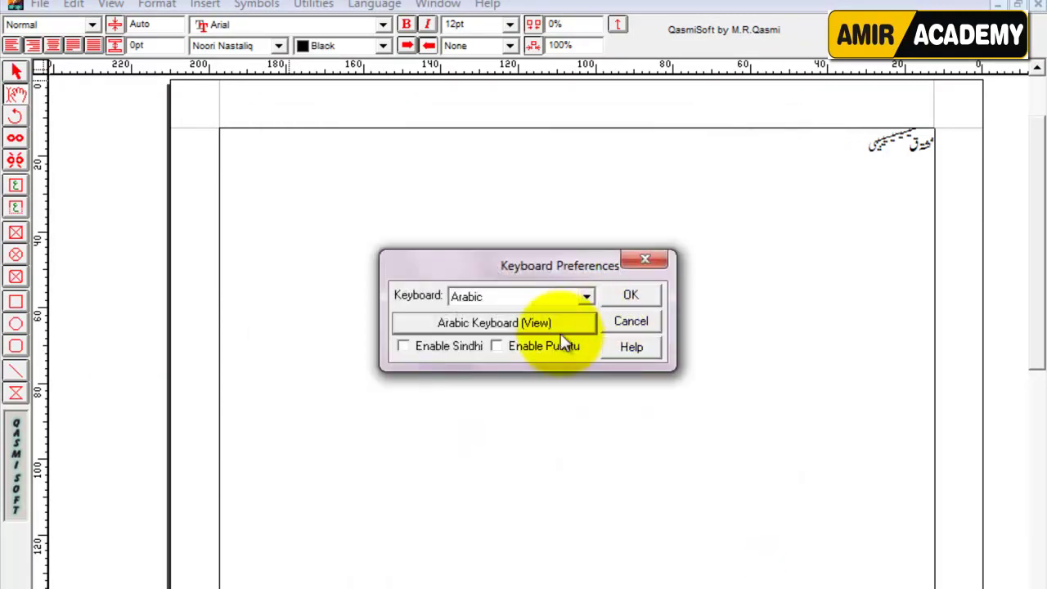
# Step: Set the keyboard layout to Phonetic, view its key chart and apply the preferences
pyautogui.click(588, 297)
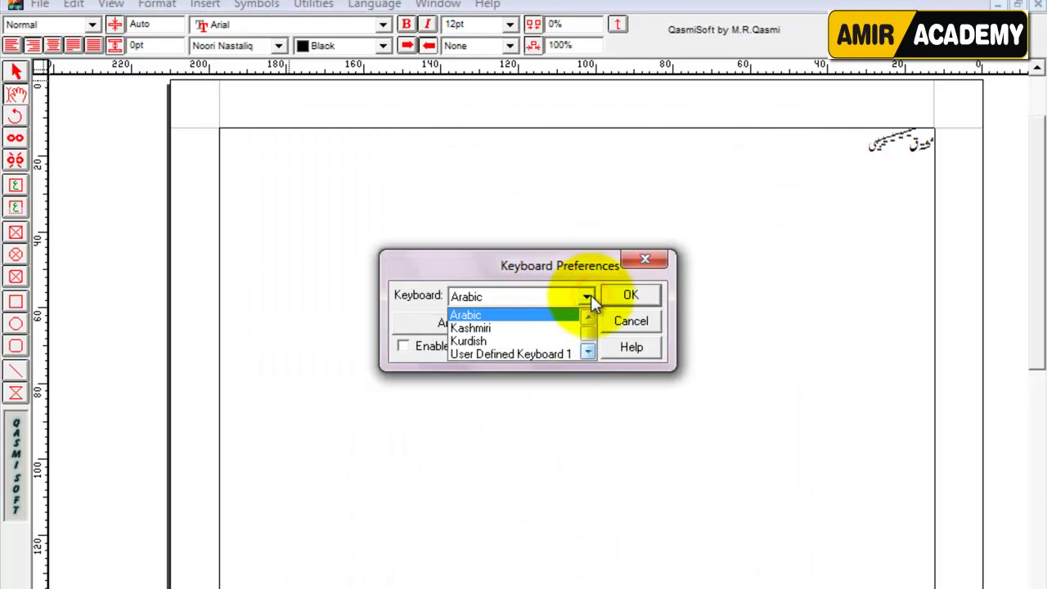
pyautogui.click(587, 318)
pyautogui.click(587, 317)
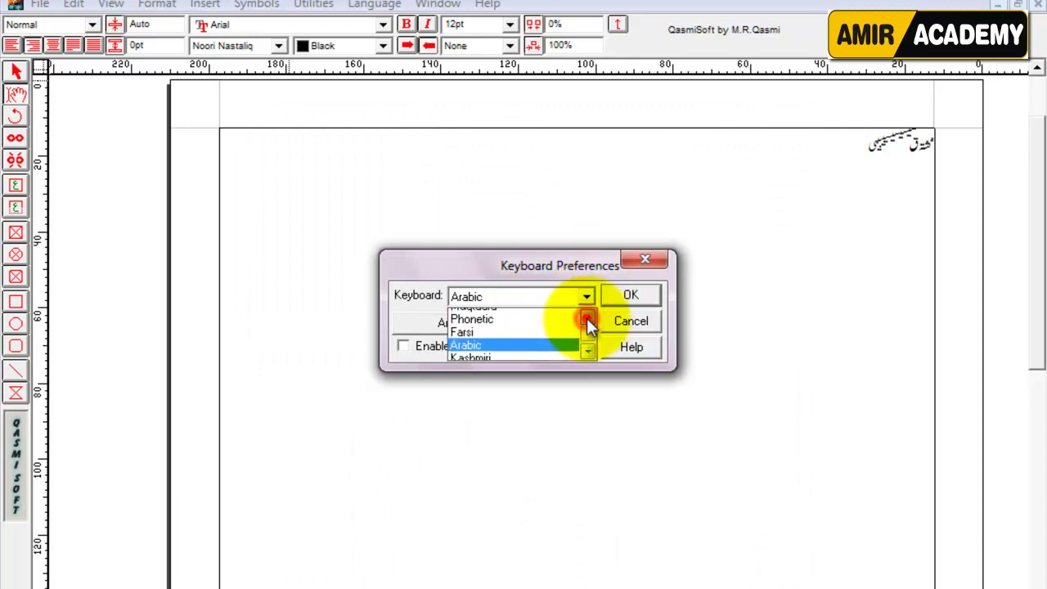
pyautogui.click(496, 328)
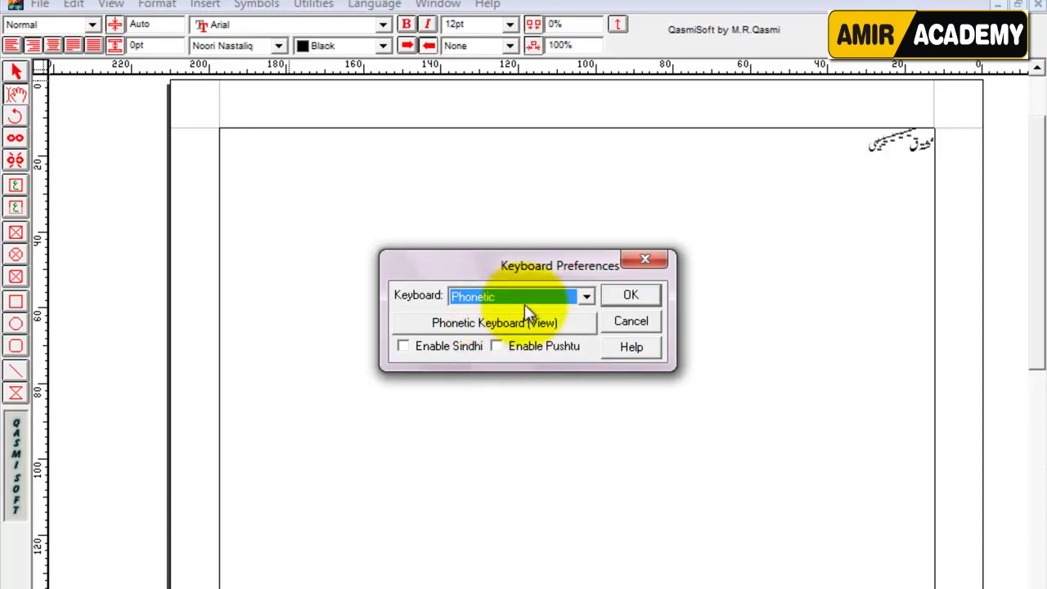
pyautogui.click(538, 325)
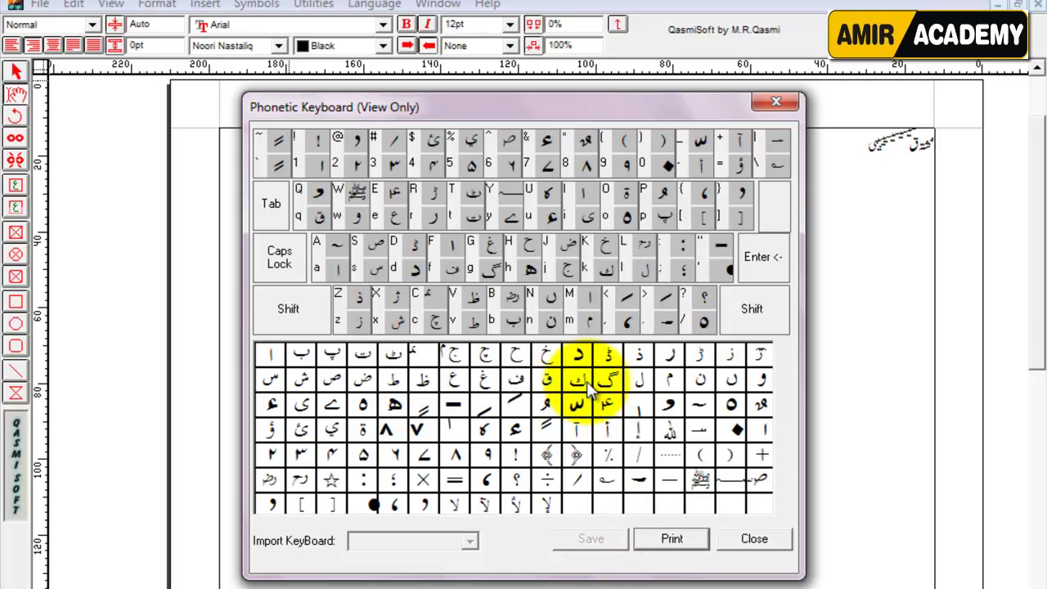
pyautogui.click(773, 104)
pyautogui.click(630, 297)
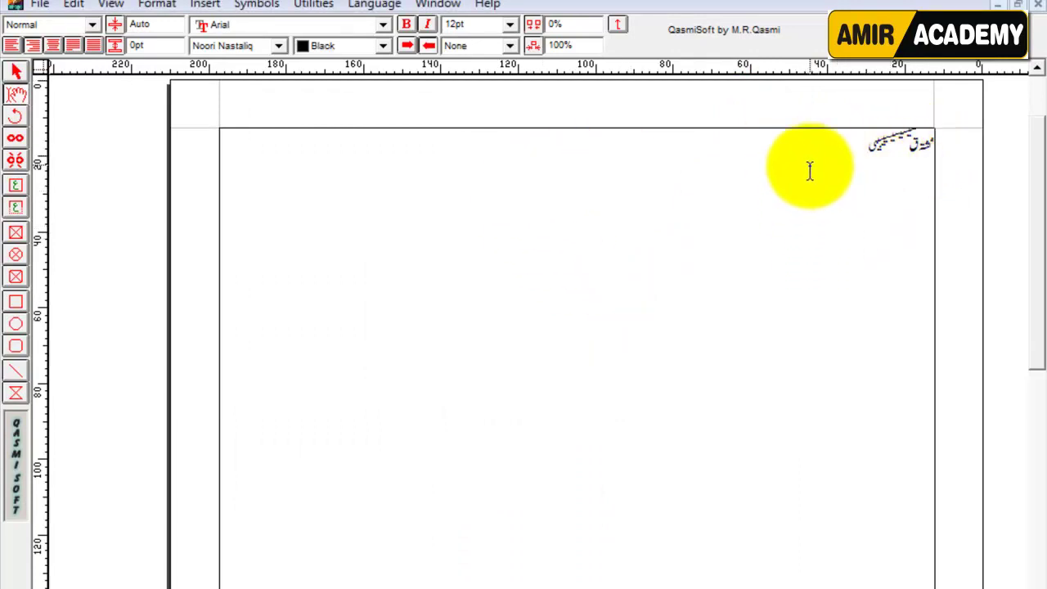
# Step: Replace the test letters with the Urdu text "میاں عامر اکیڈمی چک نمبر"
pyautogui.moveTo(837, 149); pyautogui.dragTo(930, 140)
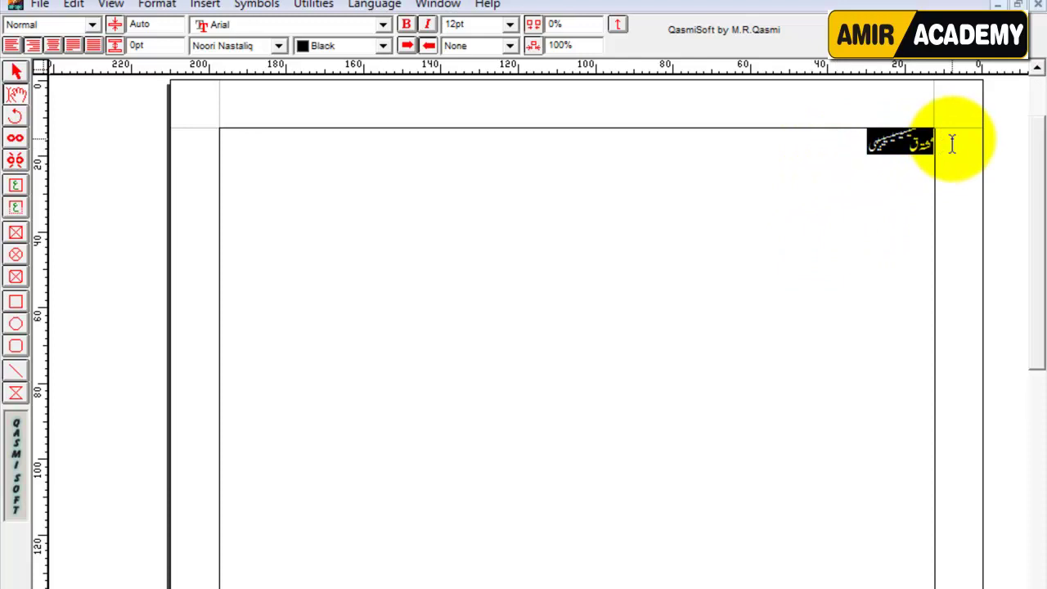
pyautogui.press('Delete')
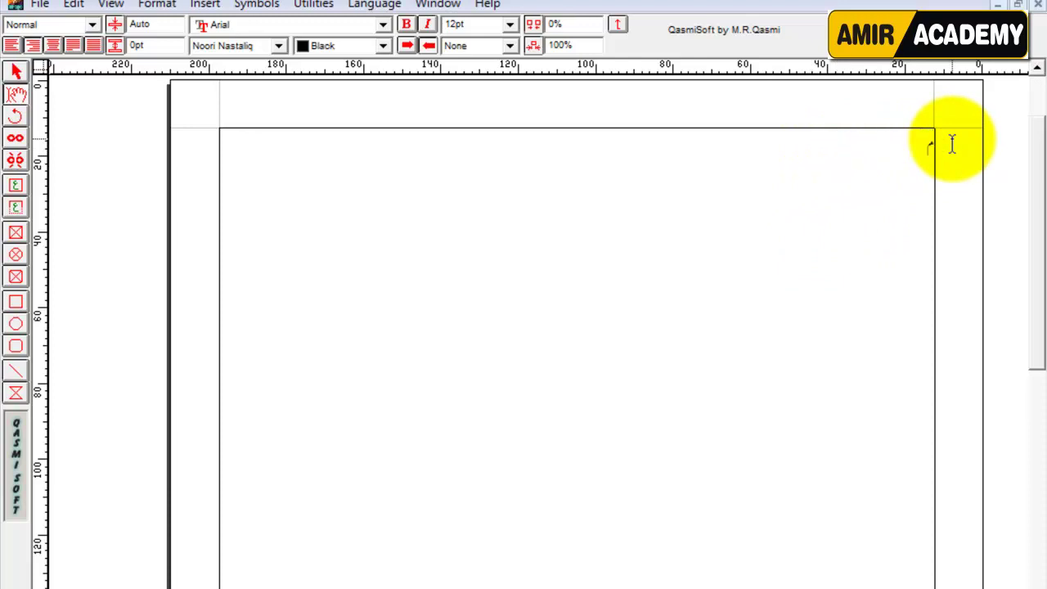
pyautogui.write('ی')
pyautogui.write('ا')
pyautogui.write('اں')
pyautogui.write(' عامر')
pyautogui.write(' اکیڈمی')
pyautogui.write(' چک نمبرت')
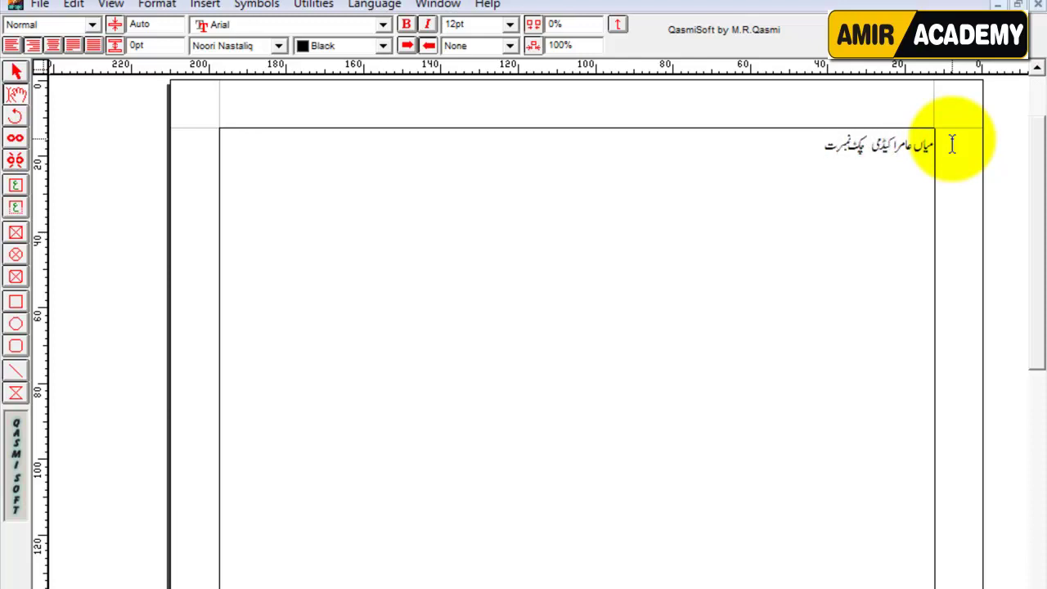
pyautogui.press('BackSpace')
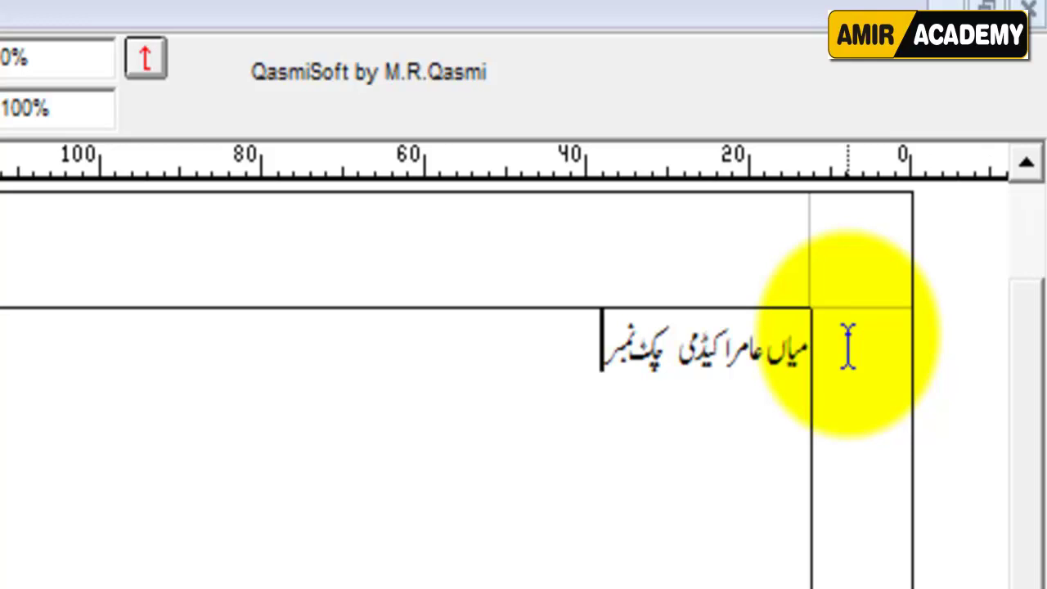
pyautogui.write('12')
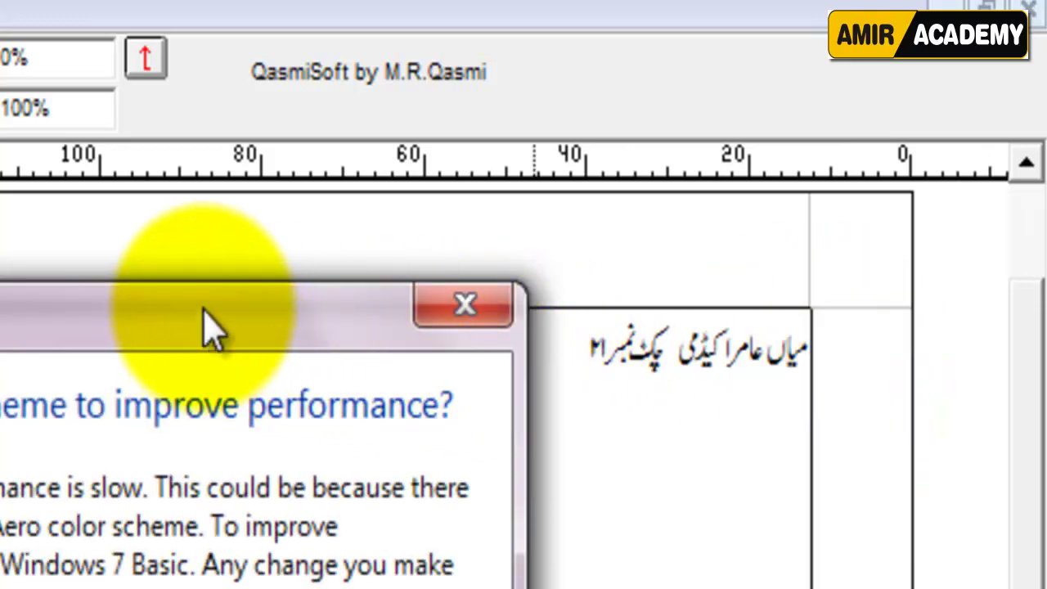
pyautogui.click(205, 304)
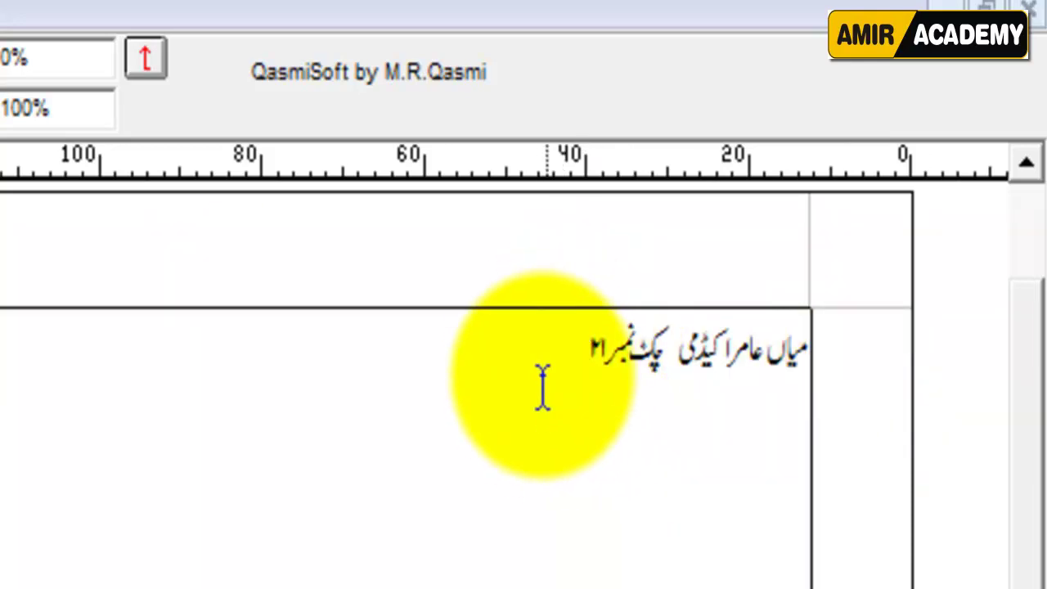
pyautogui.click(533, 355)
pyautogui.press('BackSpace')
pyautogui.press('BackSpace')
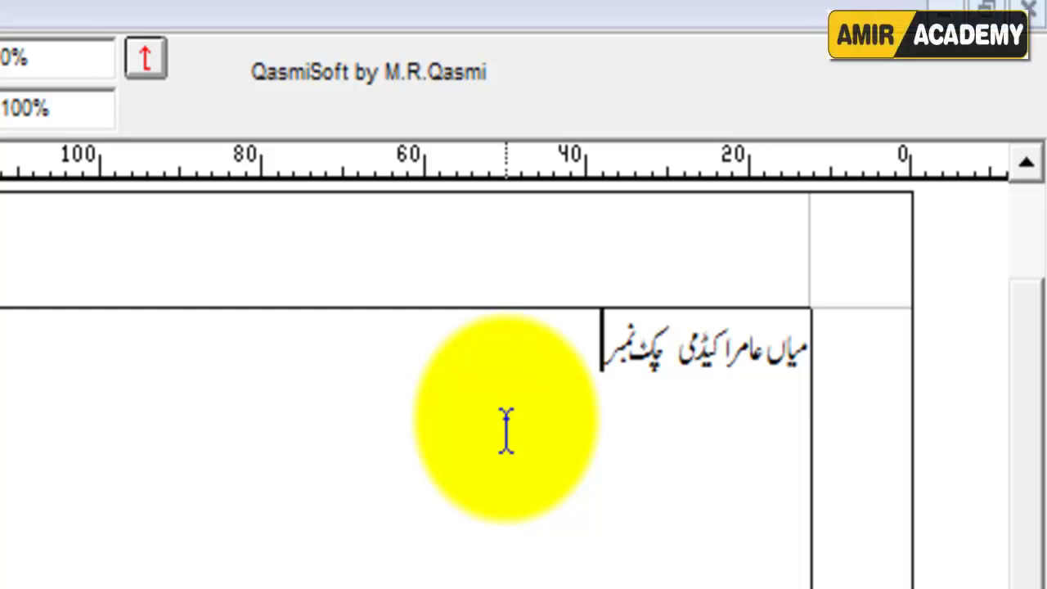
# Step: Append 30 in English digits after "نمبر", followed by the Urdu word "جنوبی"
pyautogui.write('30')
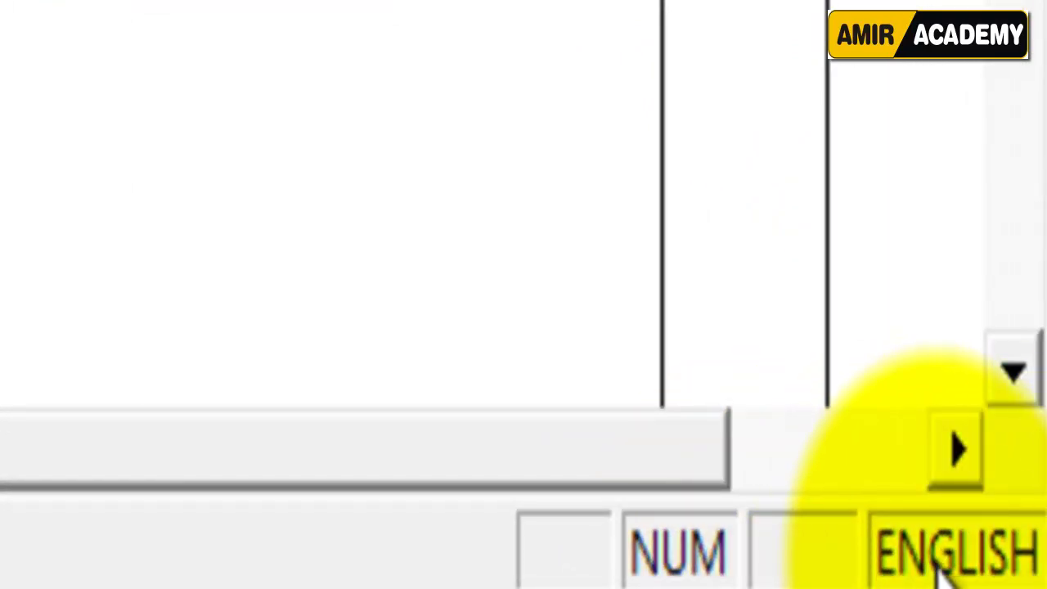
pyautogui.click(945, 573)
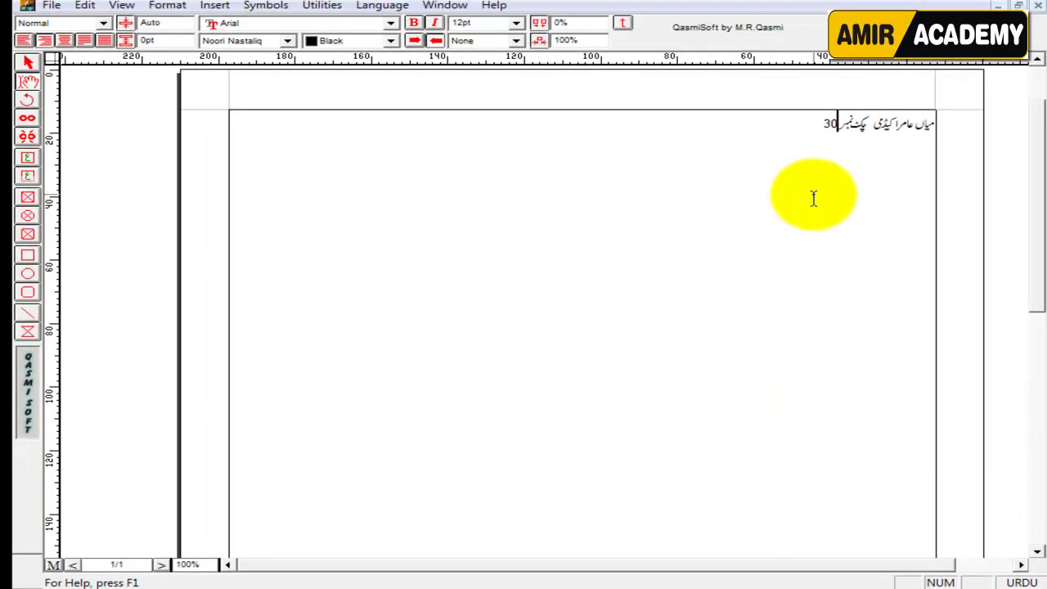
pyautogui.write('جنوبی')
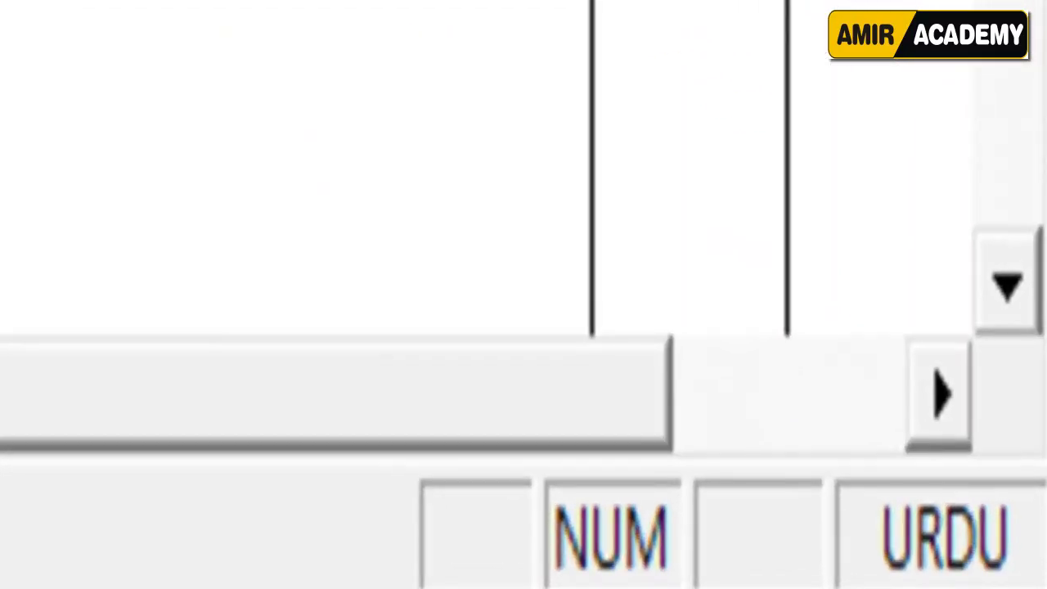
# Step: Switch the input language to English, add "MIAN" at the end of the line, and switch back to Urdu
pyautogui.click(941, 536)
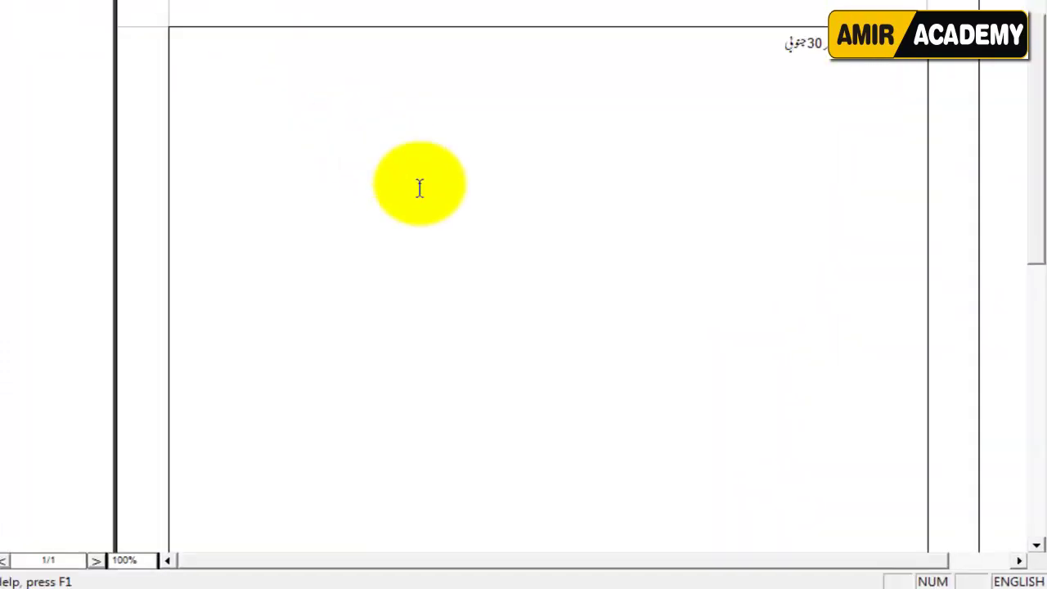
pyautogui.write('MIAN')
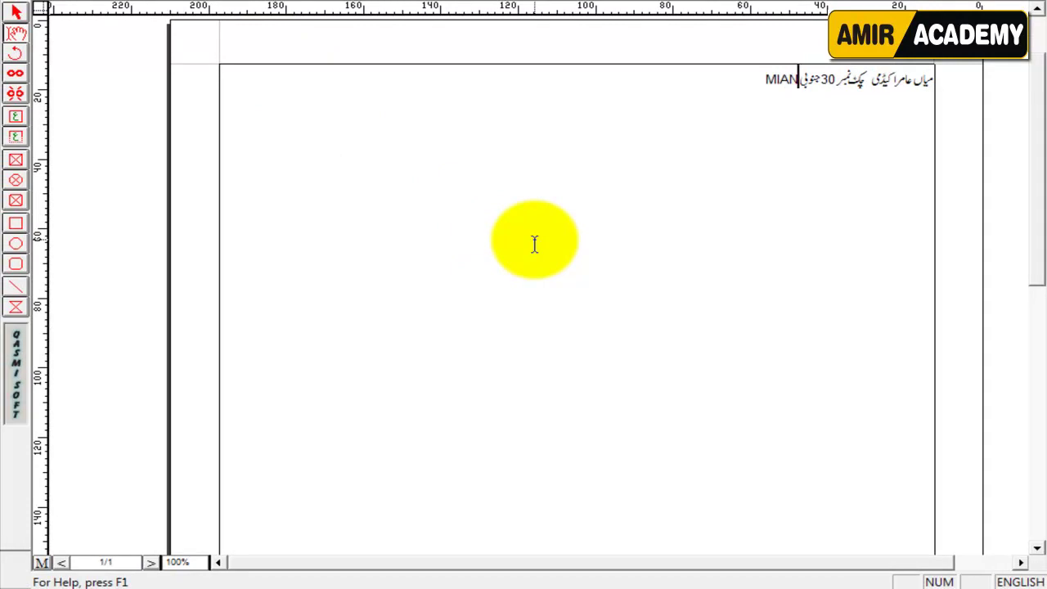
pyautogui.hotkey('ctrl', 'space')
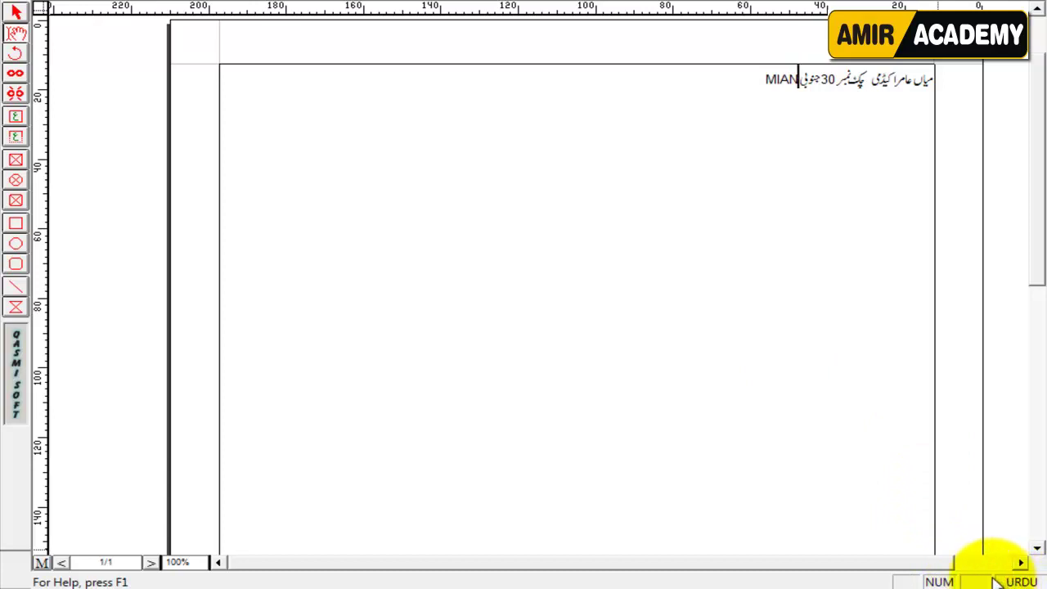
pyautogui.hotkey('ctrl', 'space')
pyautogui.hotkey('ctrl', 'space')
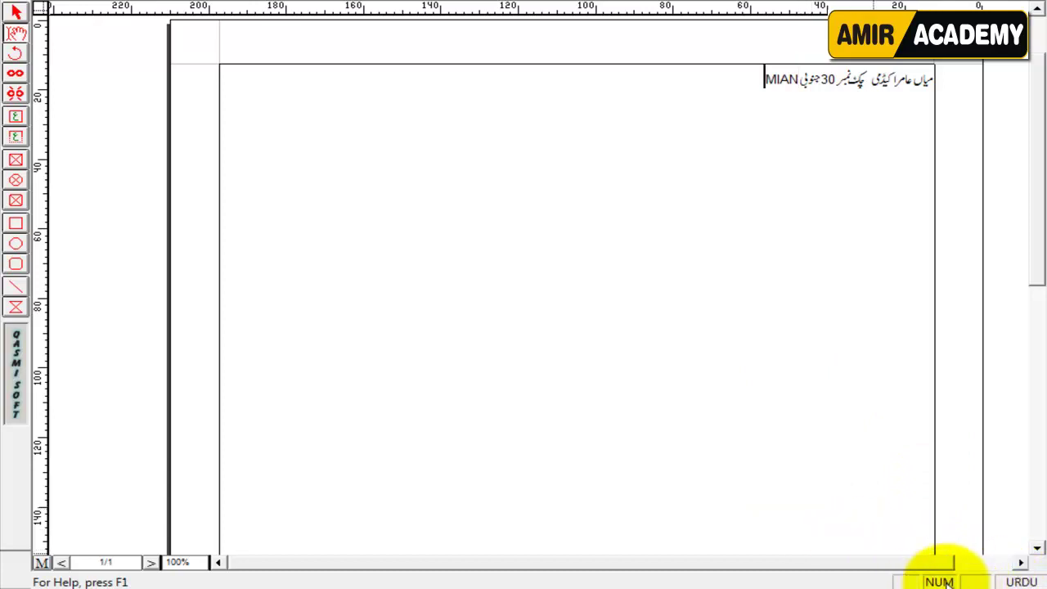
pyautogui.hotkey('ctrl', 'space')
pyautogui.press('Escape')
pyautogui.press('Escape')
pyautogui.press('Escape')
pyautogui.press('Escape')
pyautogui.press('Escape')
pyautogui.press('Escape')
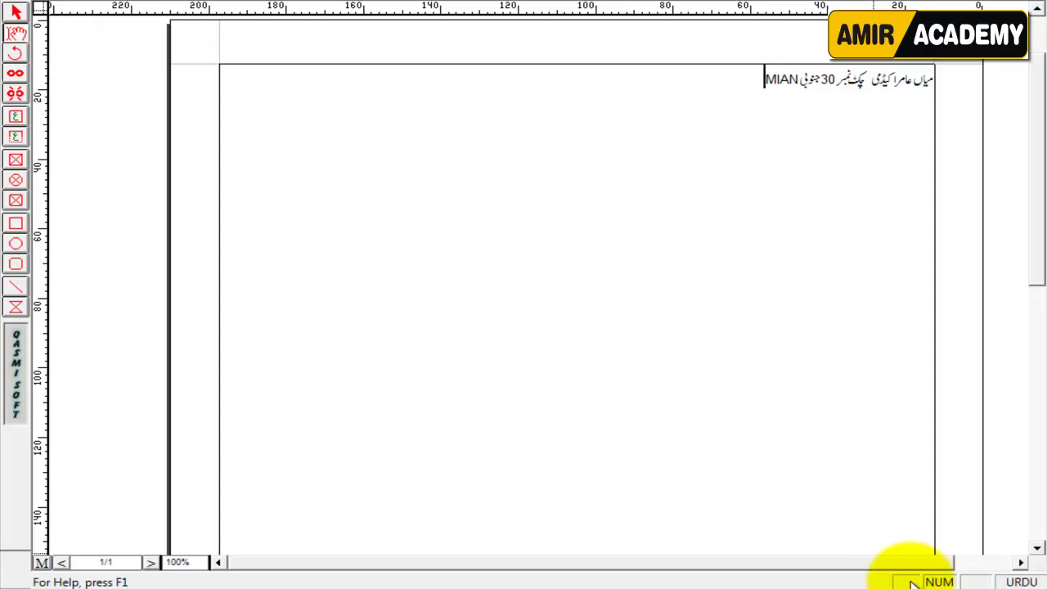
pyautogui.press('Escape')
pyautogui.press('Escape')
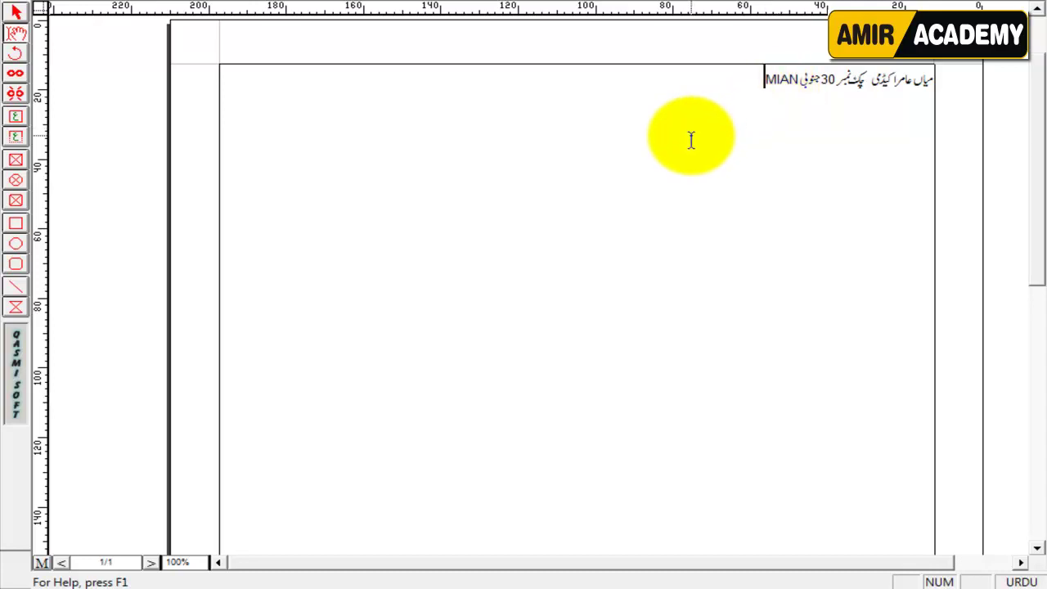
# Step: Make the whole line of mixed Urdu and English text bold
pyautogui.hotkey('ctrl', 'a')
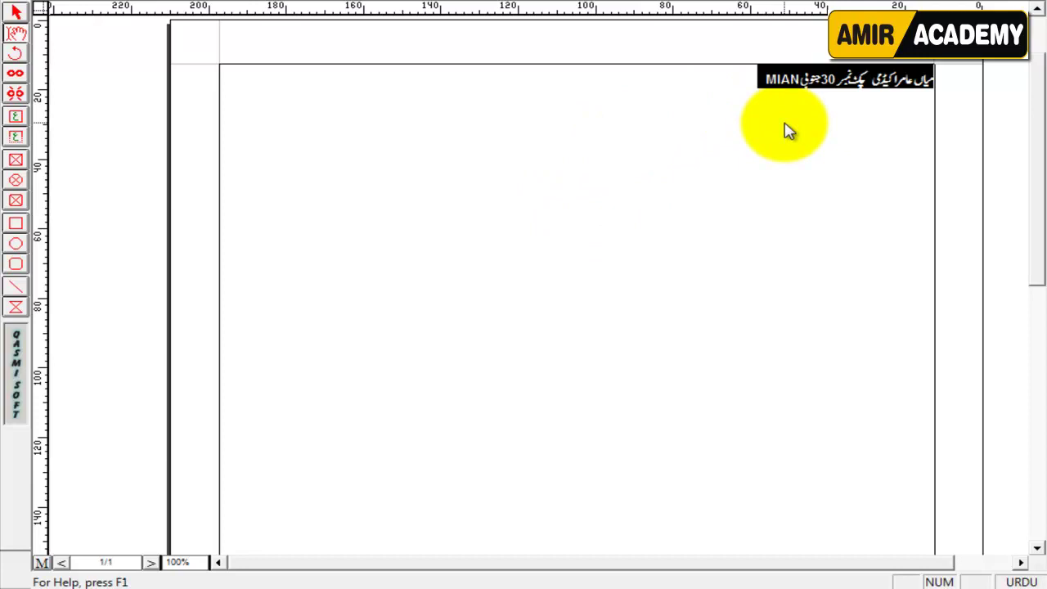
pyautogui.scroll(1, 789, 131)
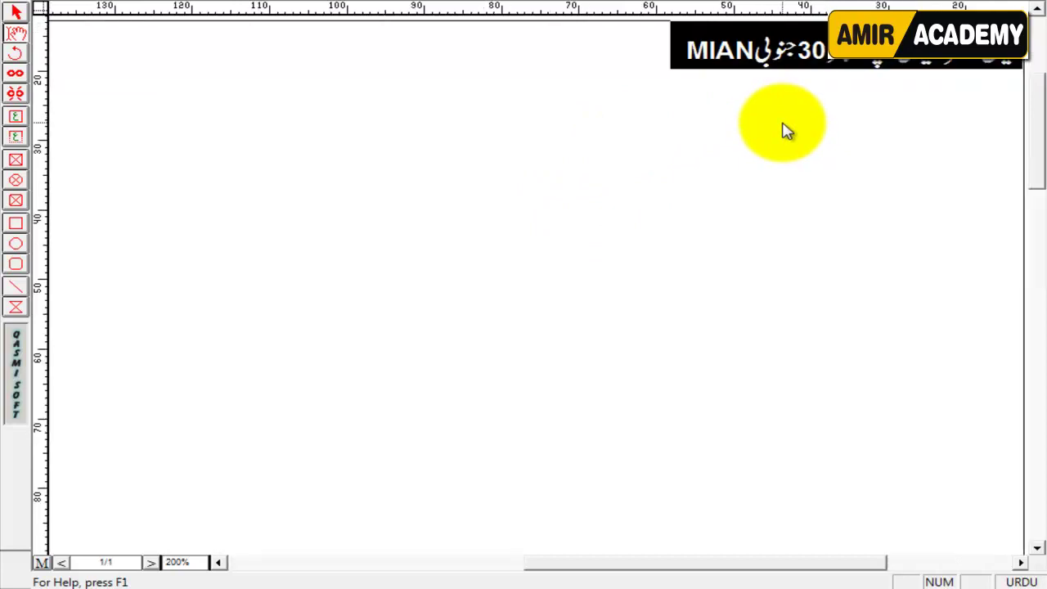
pyautogui.click(631, 58)
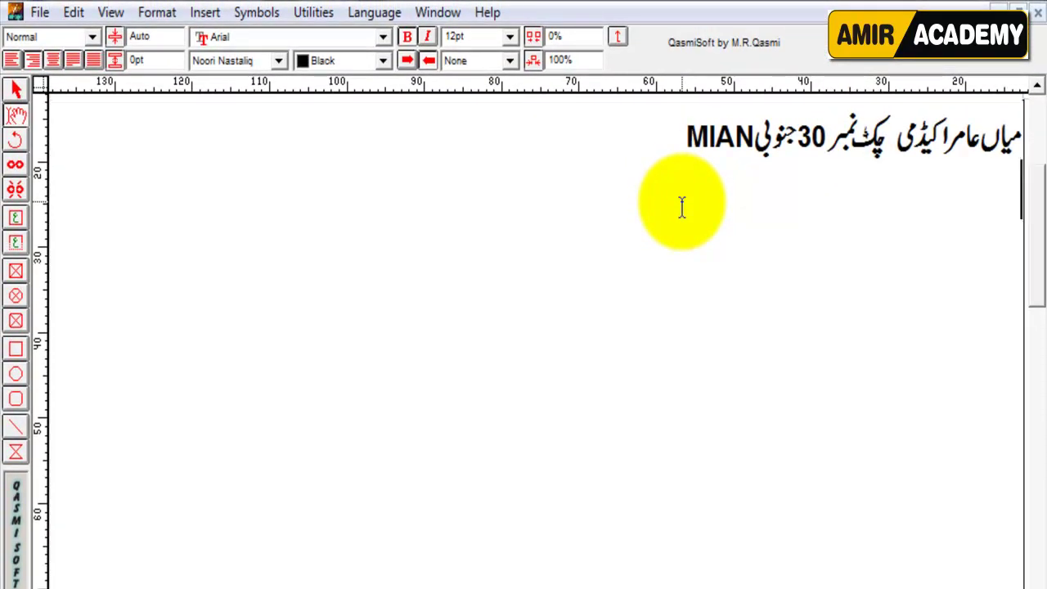
# Step: Add a second line below the first reading "آج کی ویڈیو بہت اہم ہونے والی ہے"
pyautogui.click(682, 207)
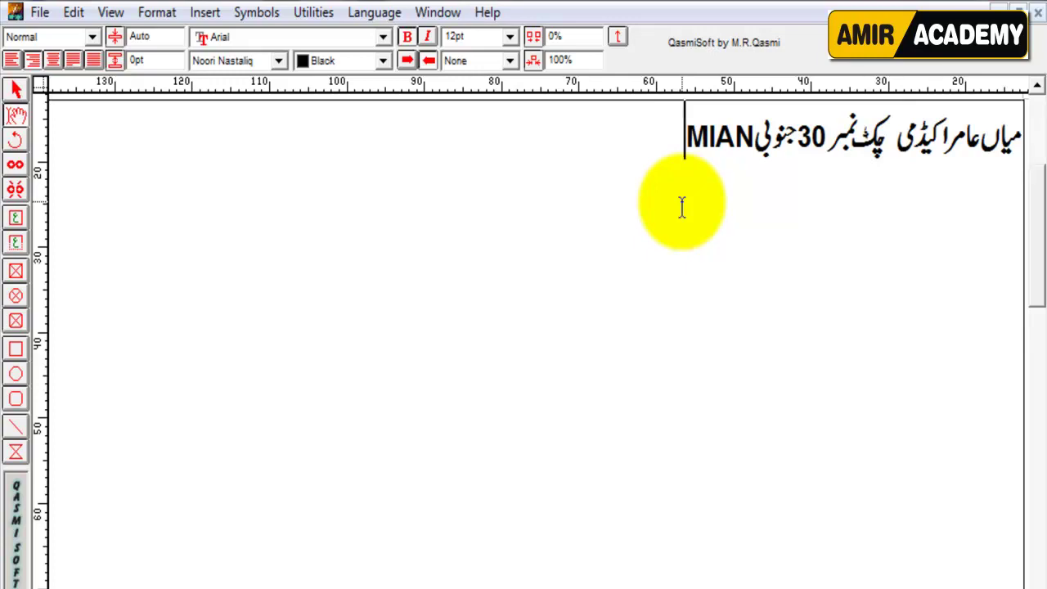
pyautogui.press('Return')
pyautogui.write('آج')
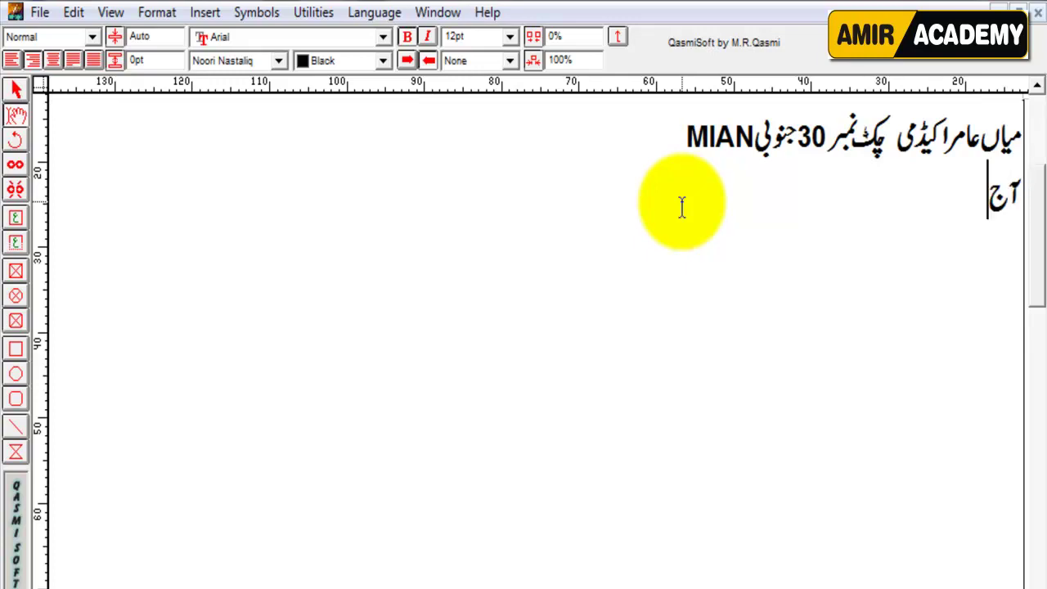
pyautogui.write(' کی ویڈیو')
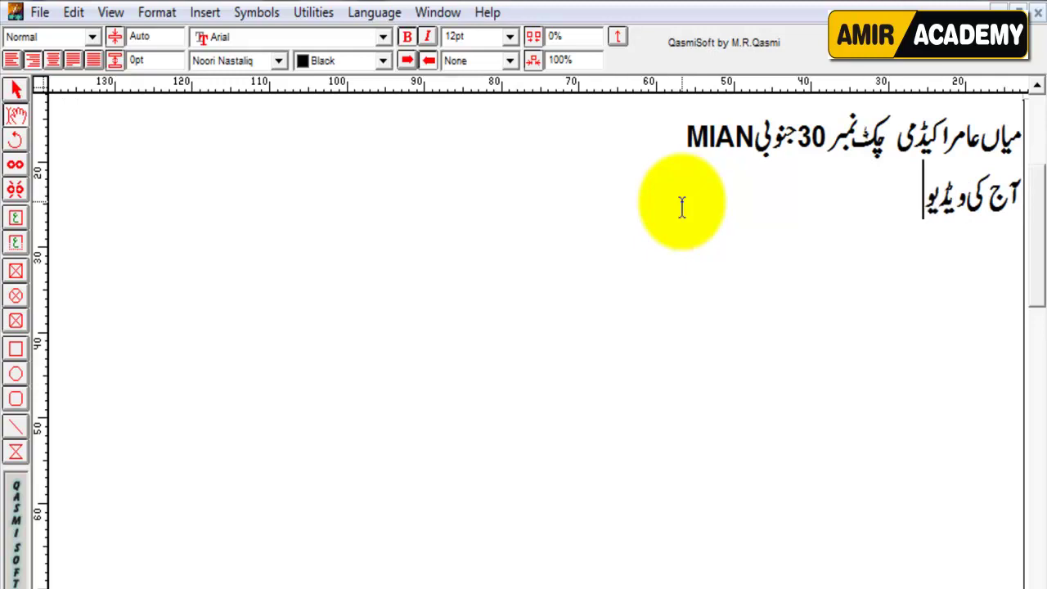
pyautogui.write('ٓ')
pyautogui.write('ب')
pyautogui.write('ہت اہم')
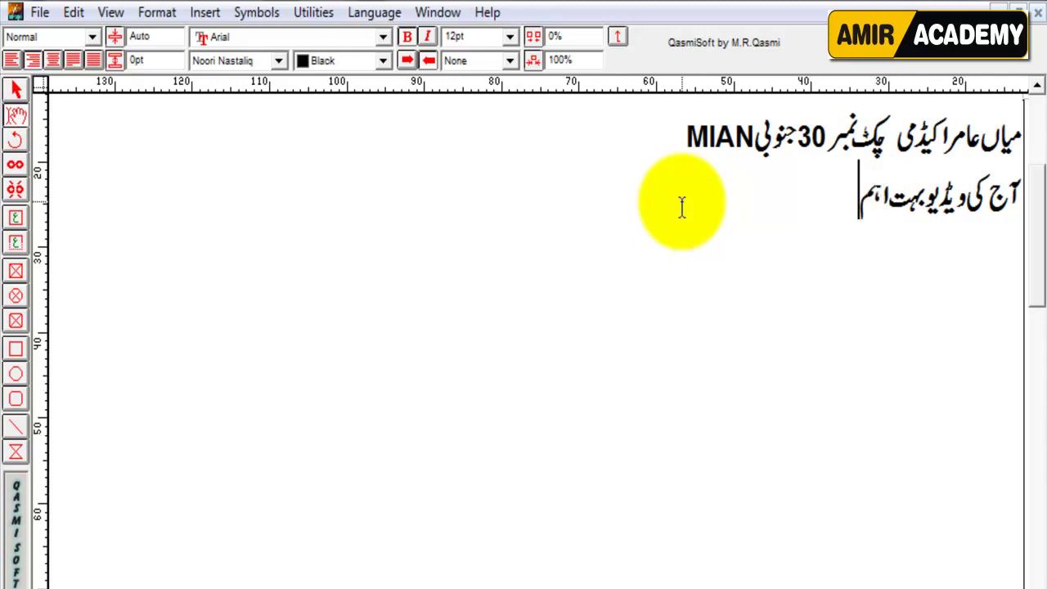
pyautogui.write(' ہونے والی ہے')
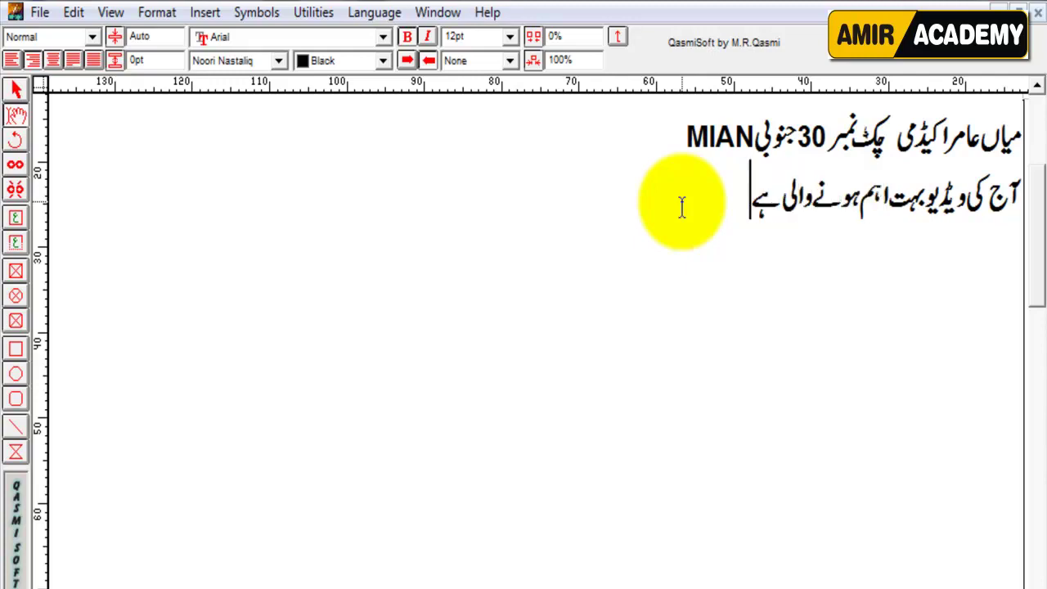
# Step: Add a third line reading "ویڈیو کو آخر تک لازمی دیکھیں"
pyautogui.press('Return')
pyautogui.write('ویڈیو')
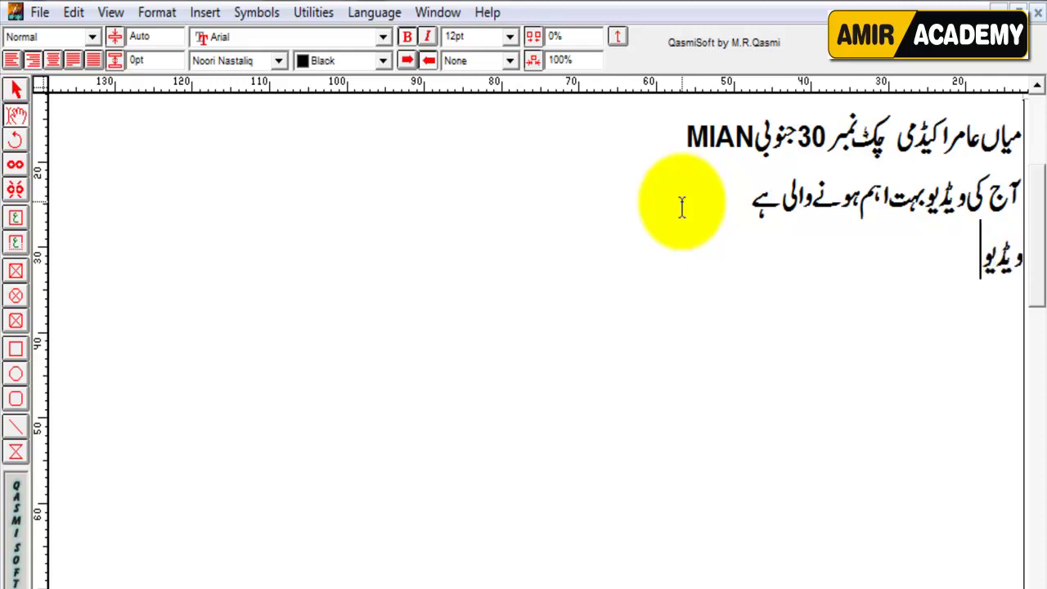
pyautogui.write(' کو')
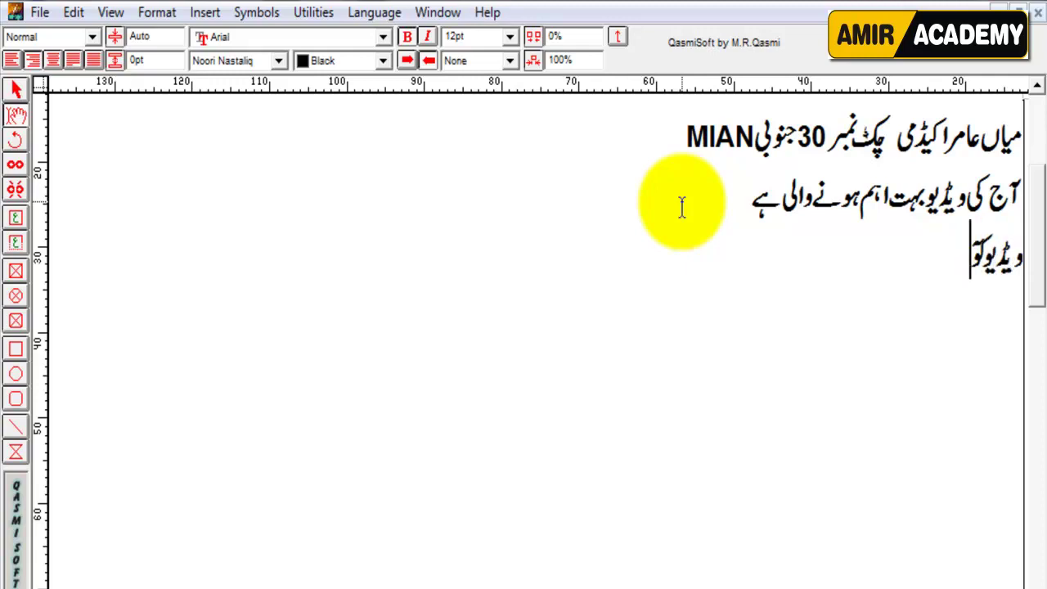
pyautogui.write('آخر')
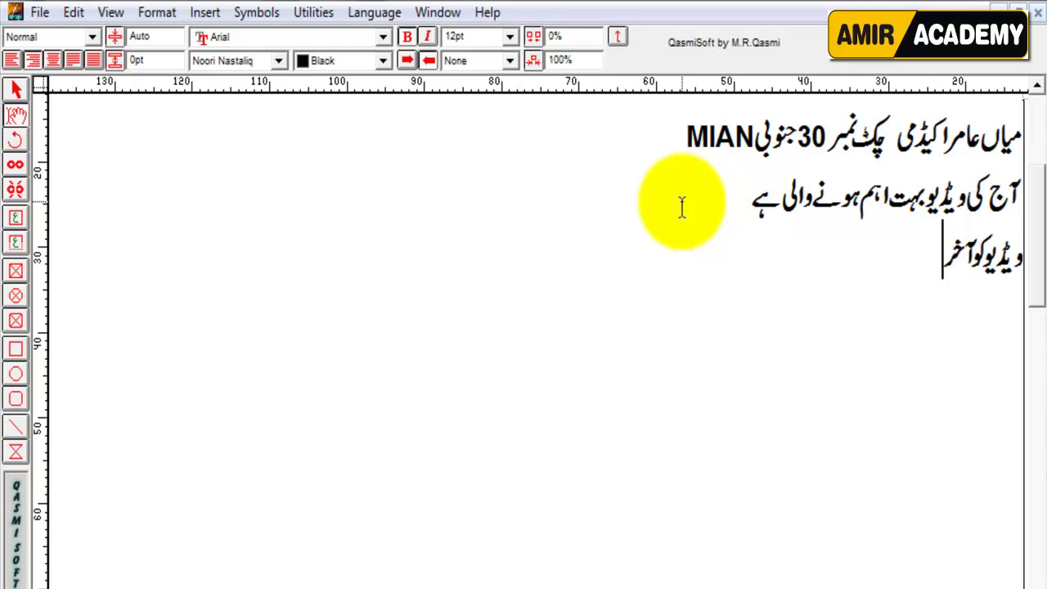
pyautogui.write(' تک لازمی')
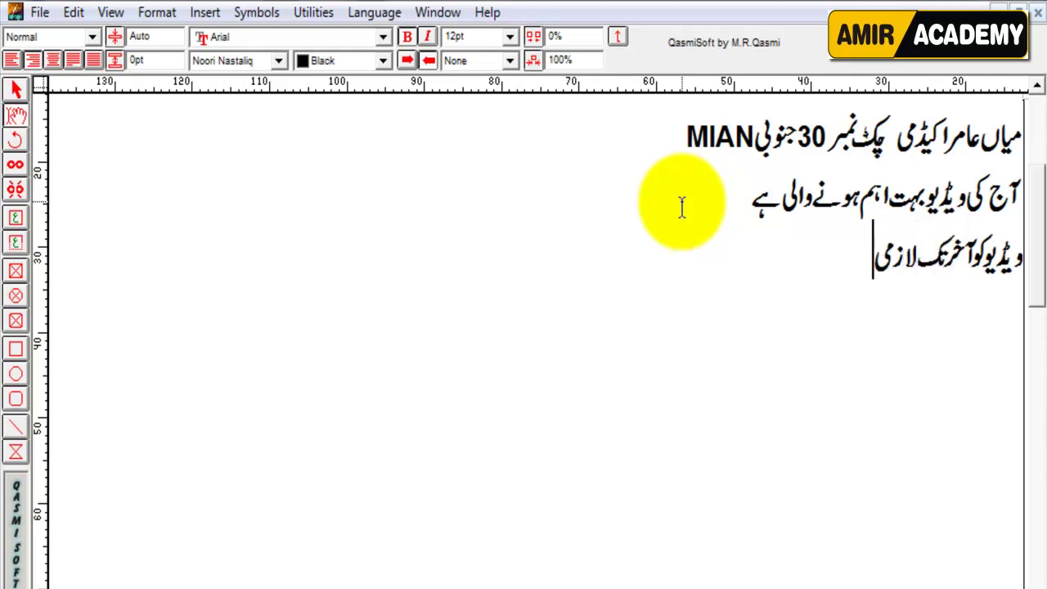
pyautogui.write(' دیکھی')
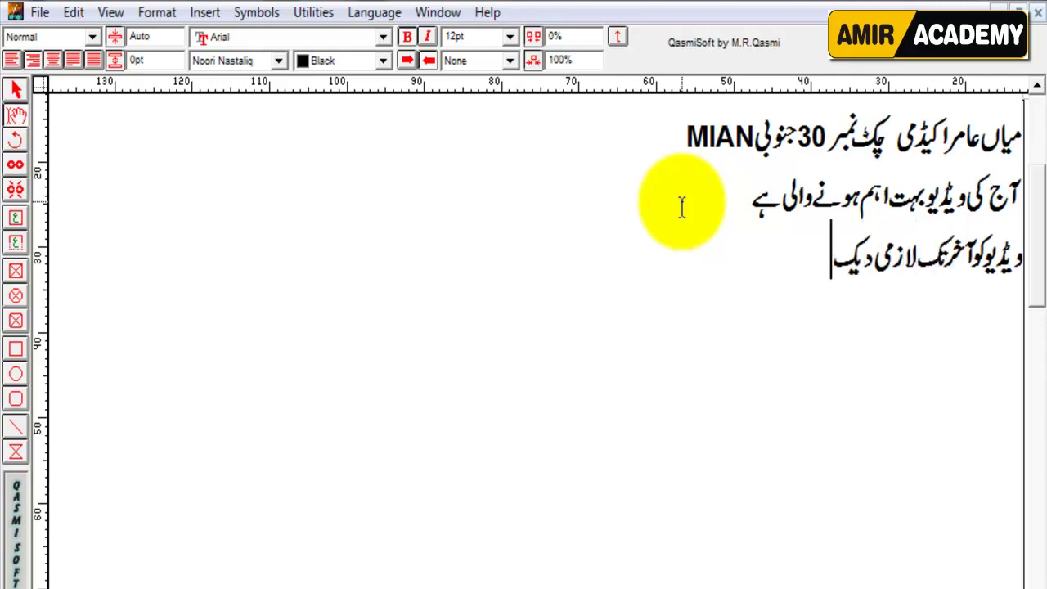
pyautogui.write('ںھیں')
pyautogui.press('Return')
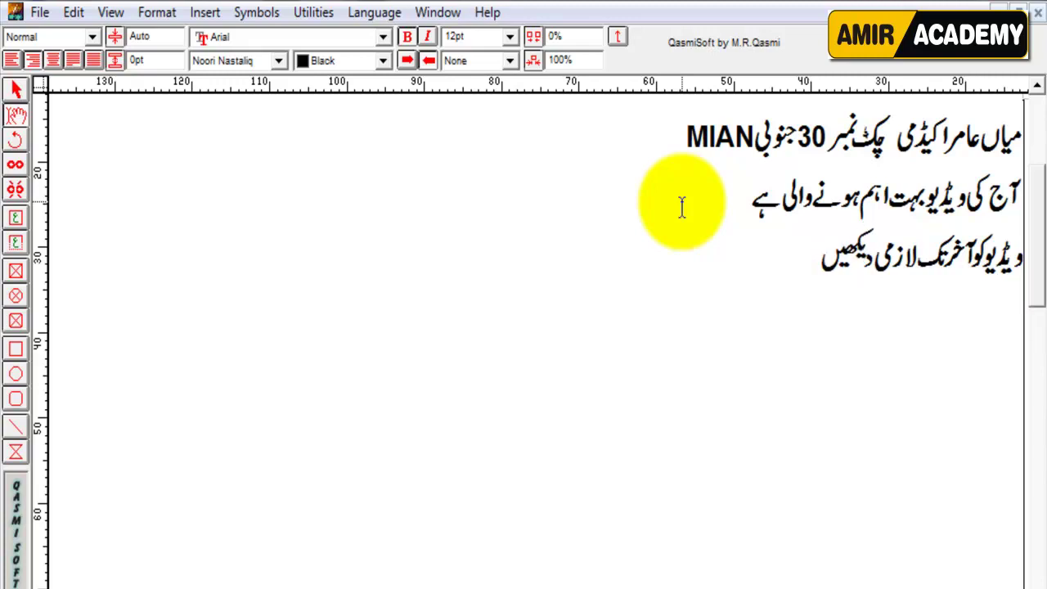
# Step: Delete "چک نمبر 30 جنوبی MIAN" from the first line, keeping only "میاں عامر اکیڈمی"
pyautogui.moveTo(662, 135); pyautogui.dragTo(684, 136)
pyautogui.click(896, 137)
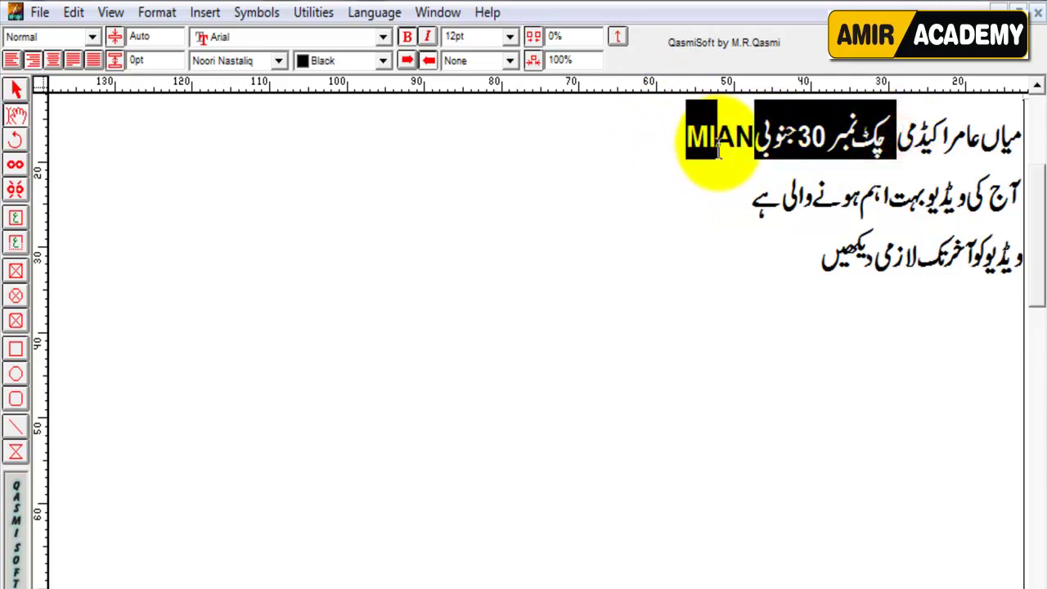
pyautogui.press('Delete')
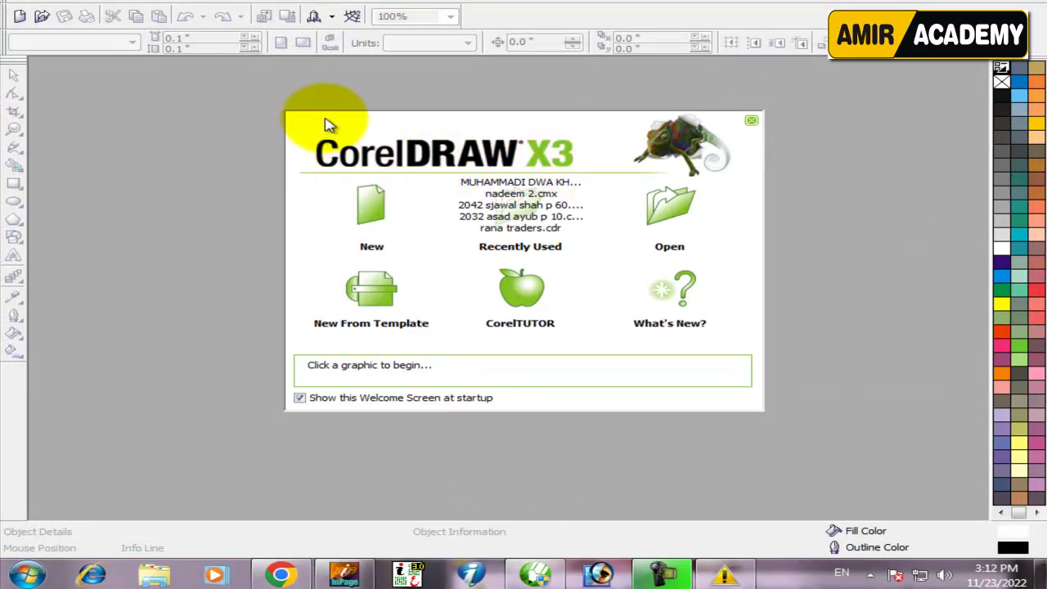
# Step: Create a new blank Letter-size drawing in CorelDRAW X3
pyautogui.click(375, 216)
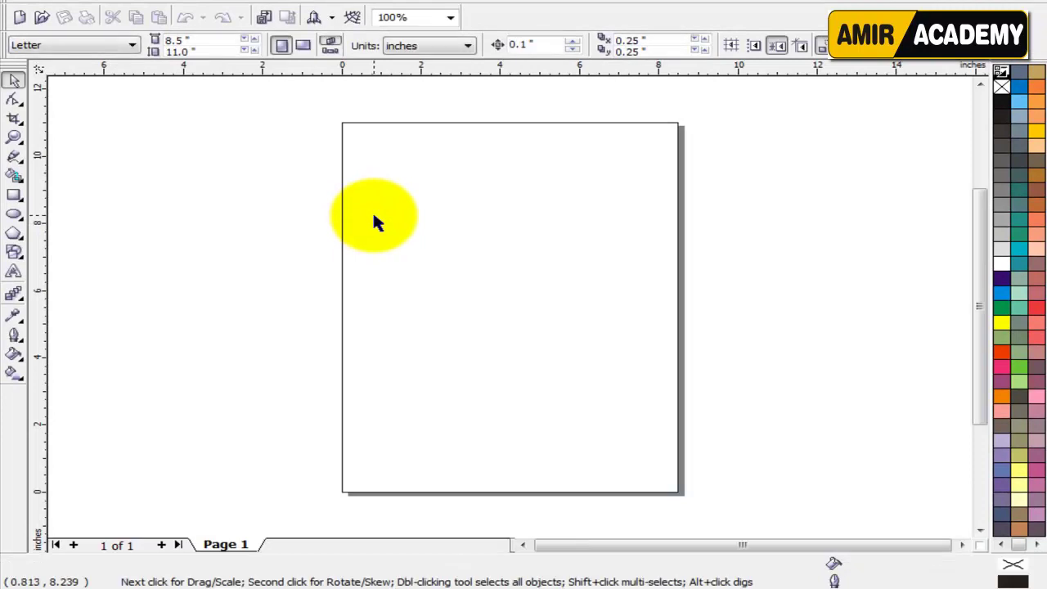
pyautogui.click(316, 222)
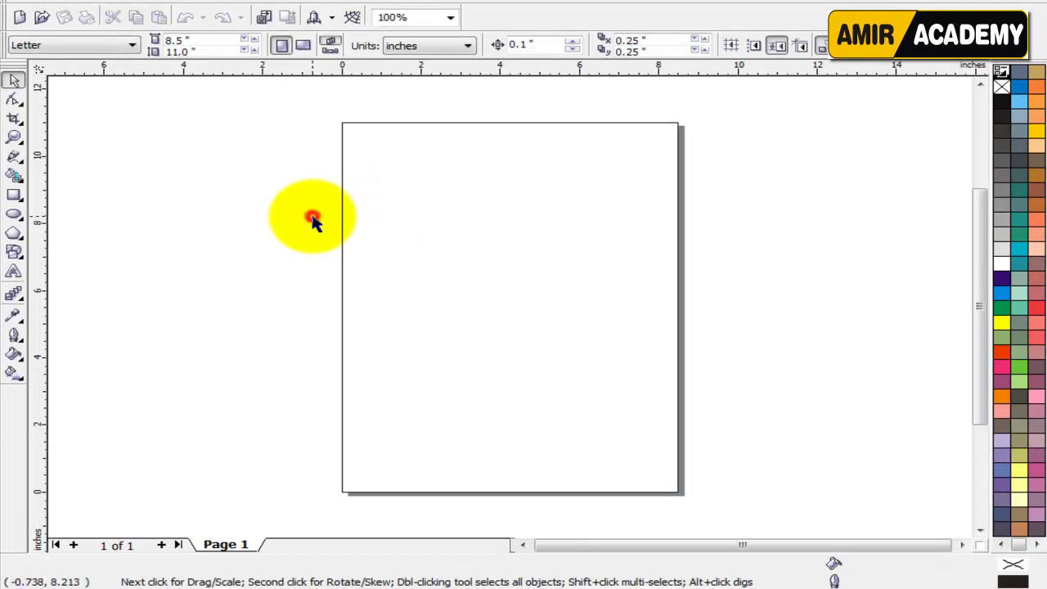
pyautogui.click(725, 171)
pyautogui.moveTo(271, 290); pyautogui.dragTo(777, 307)
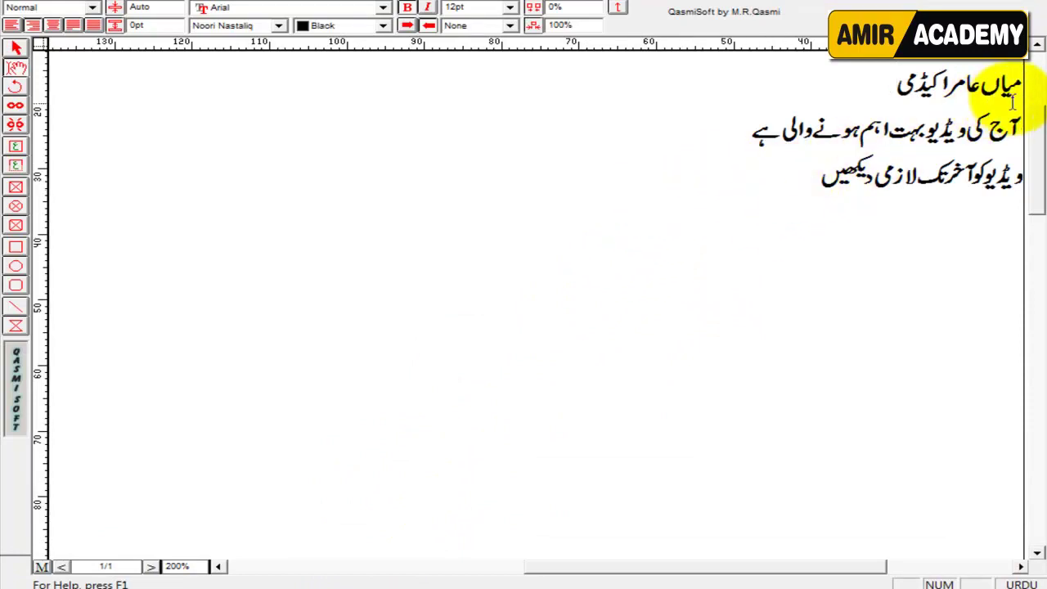
# Step: Copy the three lines of Urdu text in InPage as selected text
pyautogui.moveTo(1020, 85); pyautogui.dragTo(775, 185)
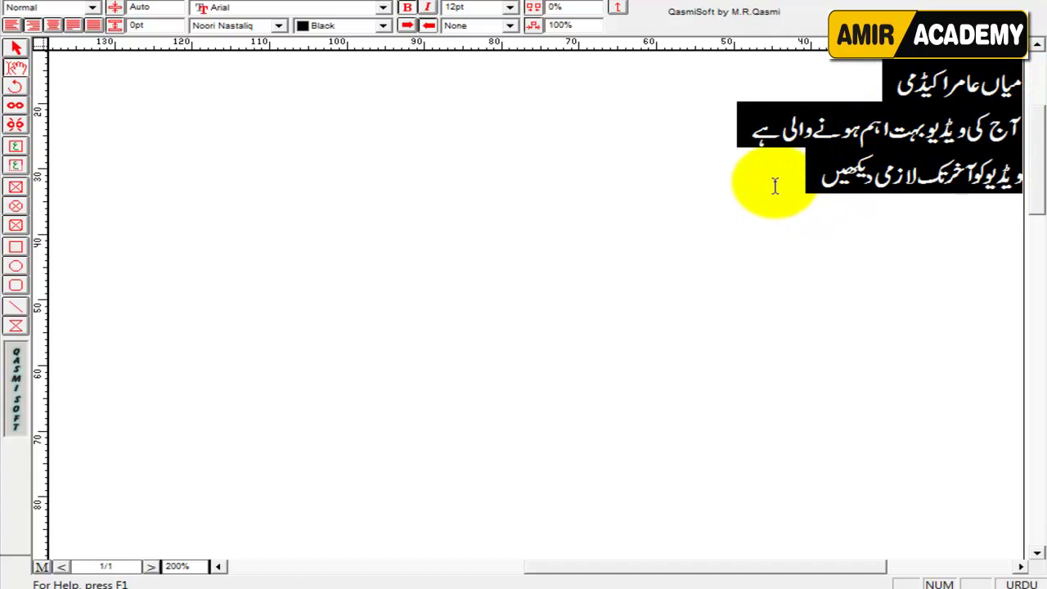
pyautogui.rightClick(807, 131)
pyautogui.click(863, 224)
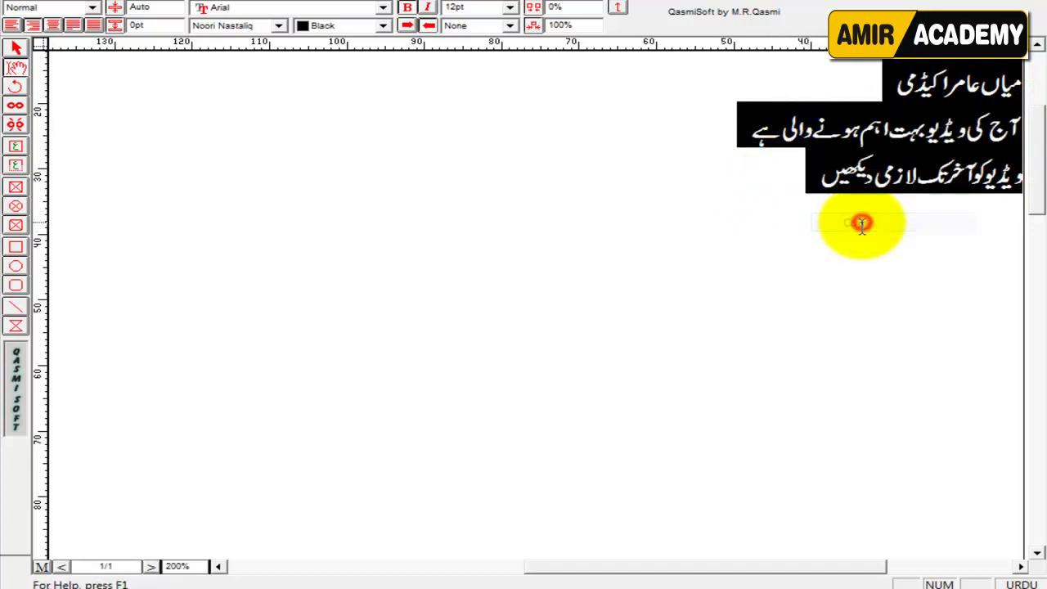
pyautogui.click(796, 183)
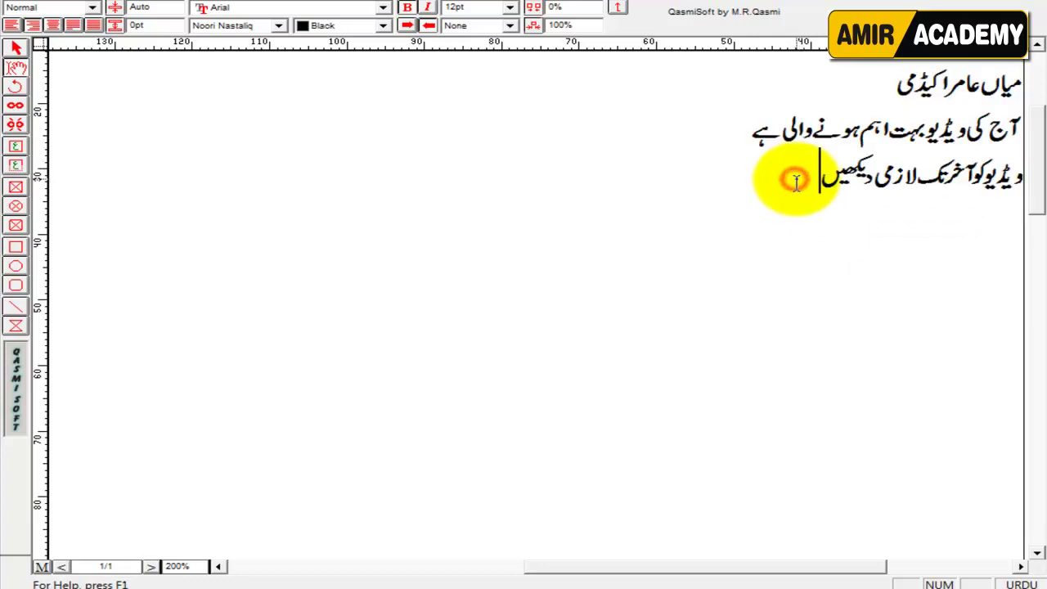
# Step: Copy the whole text box containing the three Urdu lines as an object with the selection tool
pyautogui.click(17, 49)
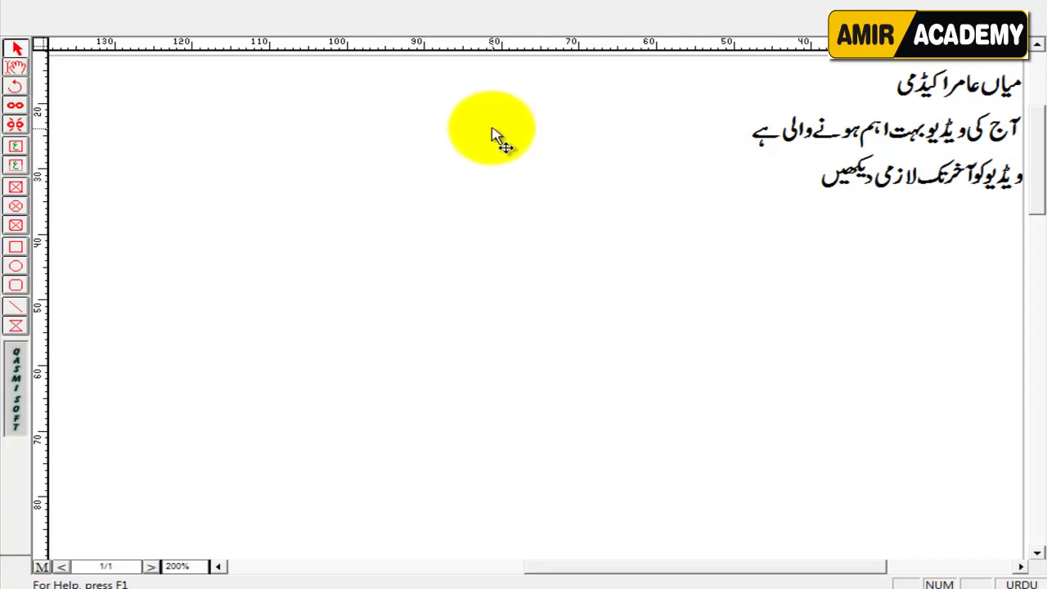
pyautogui.rightClick(491, 130)
pyautogui.click(557, 158)
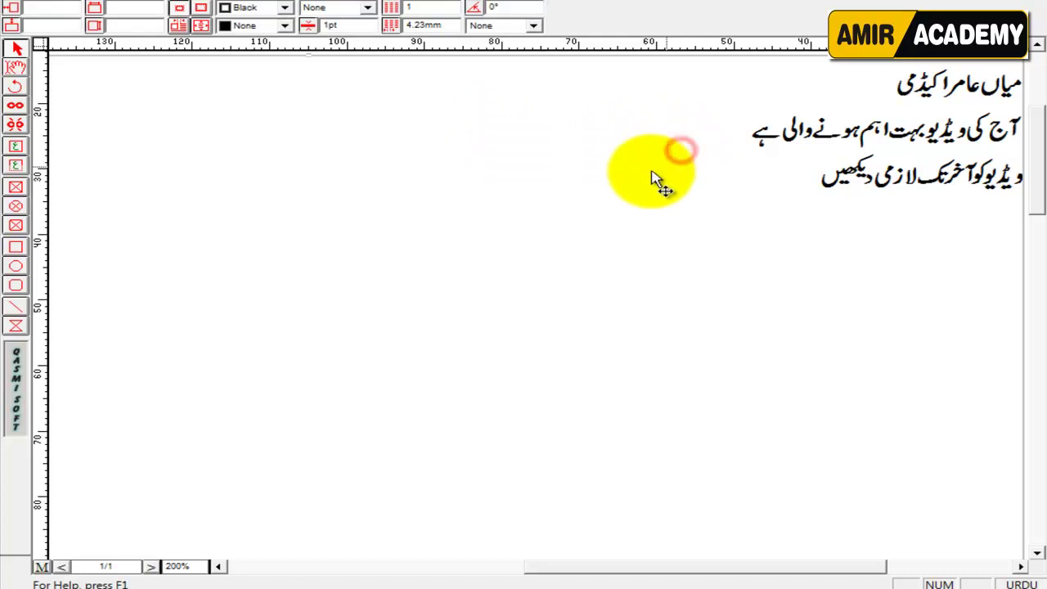
pyautogui.rightClick(652, 176)
pyautogui.rightClick(577, 166)
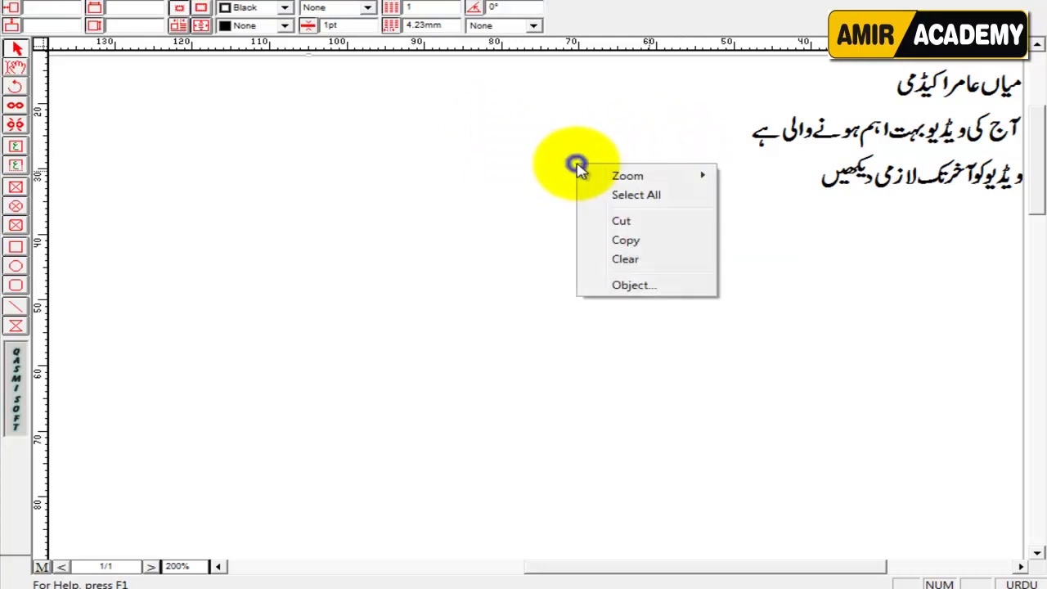
pyautogui.click(641, 242)
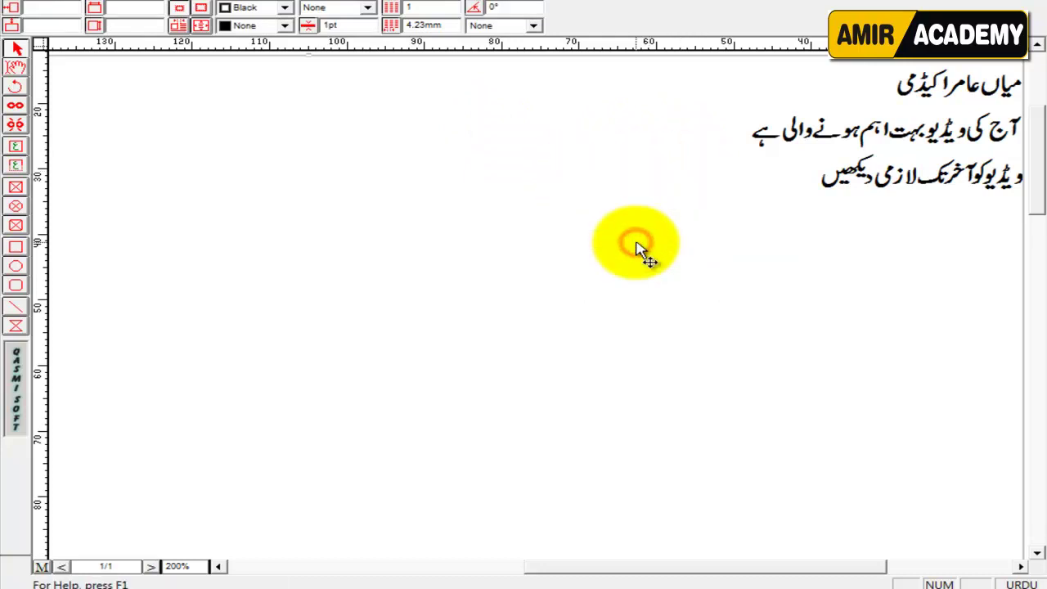
# Step: Switch to CorelDRAW and paste the copied Urdu text box into the blank drawing
pyautogui.click(547, 583)
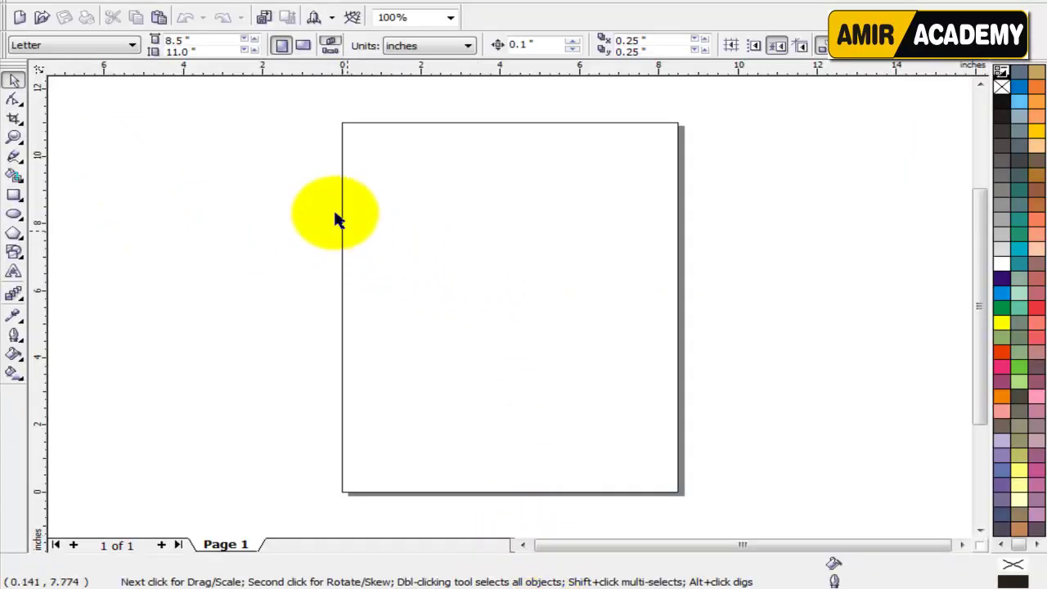
pyautogui.rightClick(262, 137)
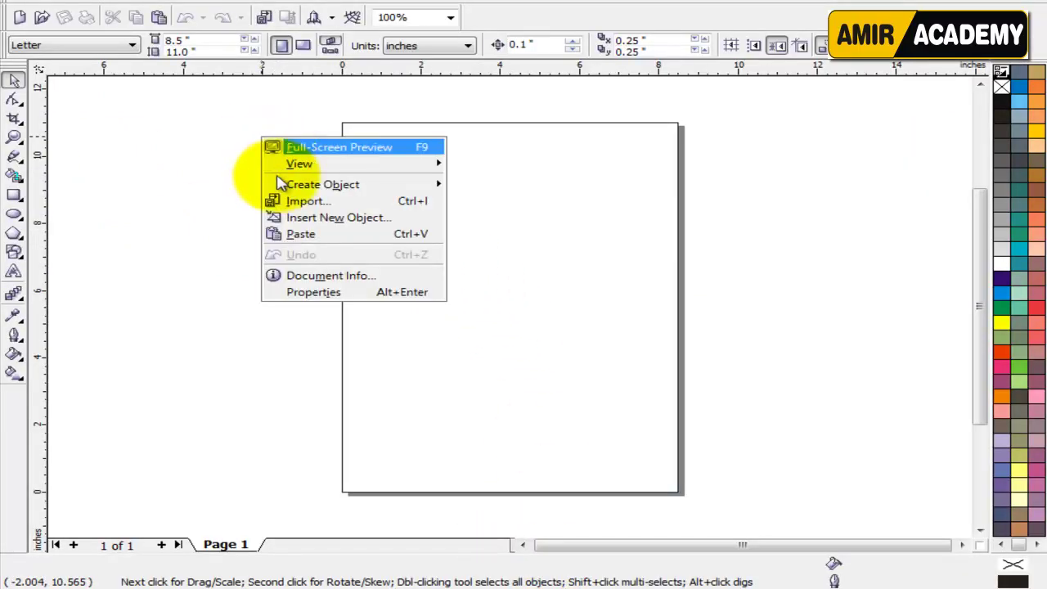
pyautogui.click(300, 234)
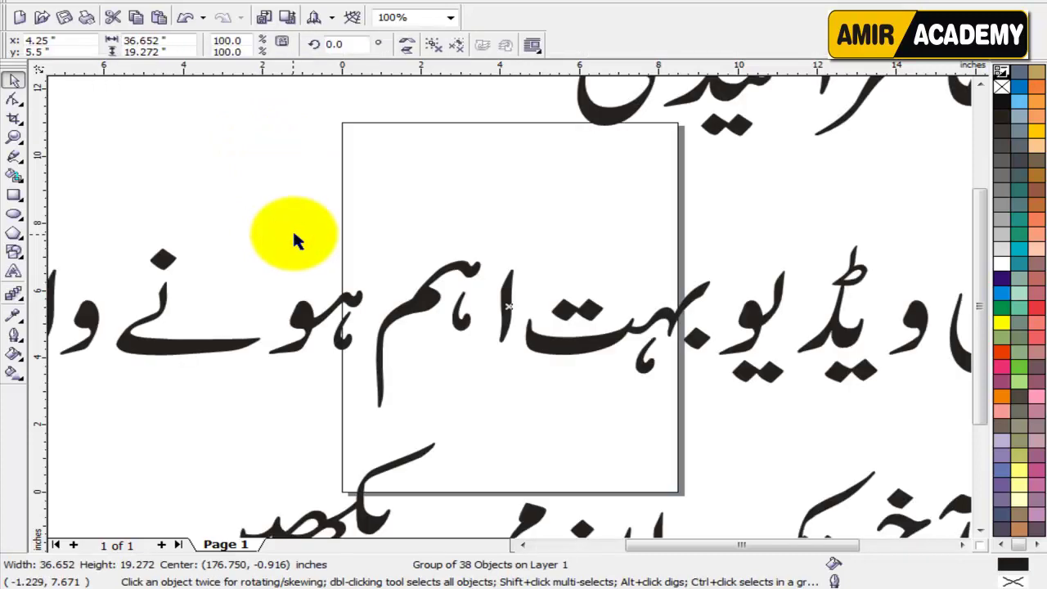
# Step: Scale the pasted Urdu text group down about its centre to about 7.5 by 3.9 inches so it fits the page
pyautogui.press('F4')
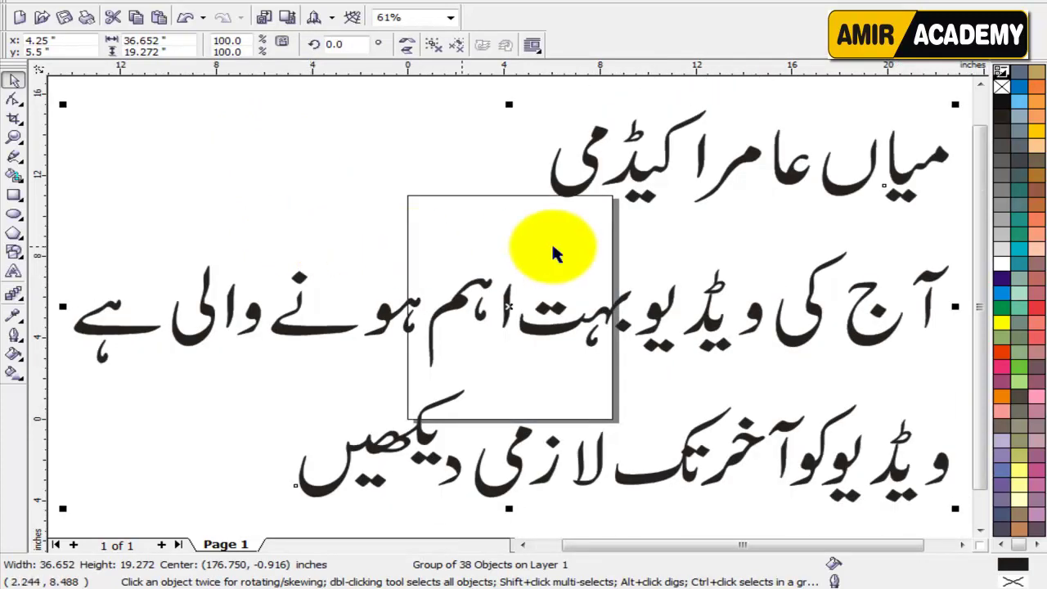
pyautogui.moveTo(954, 100); pyautogui.dragTo(655, 256)
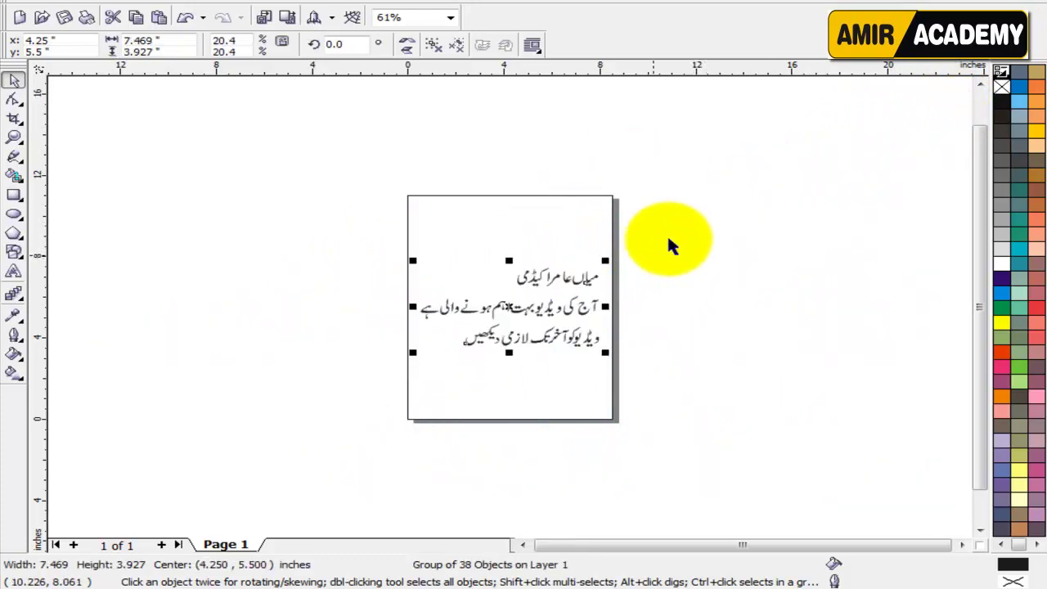
pyautogui.click(712, 221)
pyautogui.press('F4')
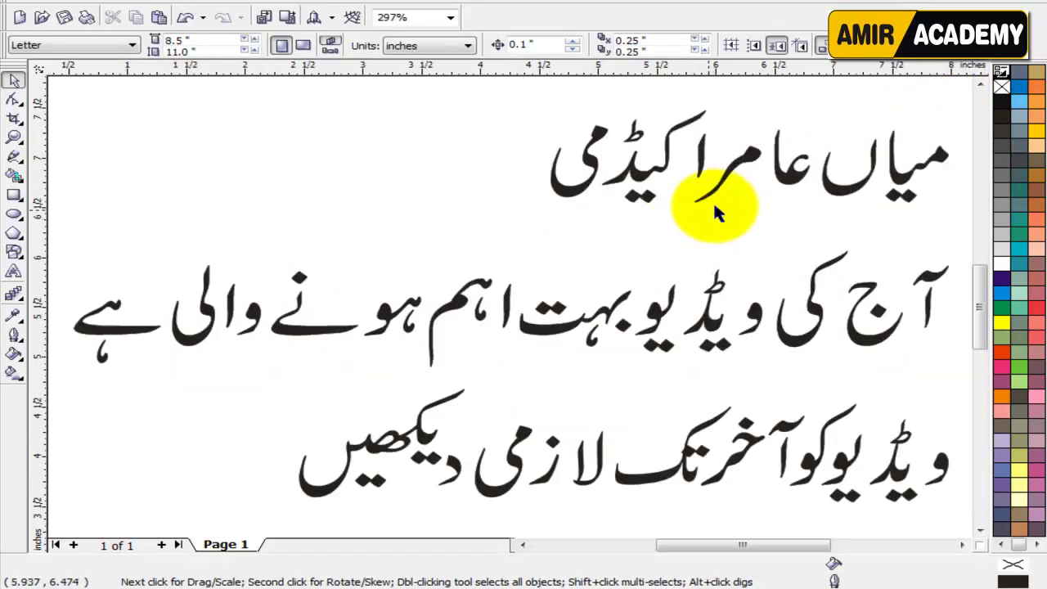
# Step: Move the Urdu text group to the upper part of the page, centred at about 4.3, 8.4 inches, and compare it with the InPage original
pyautogui.click(752, 166)
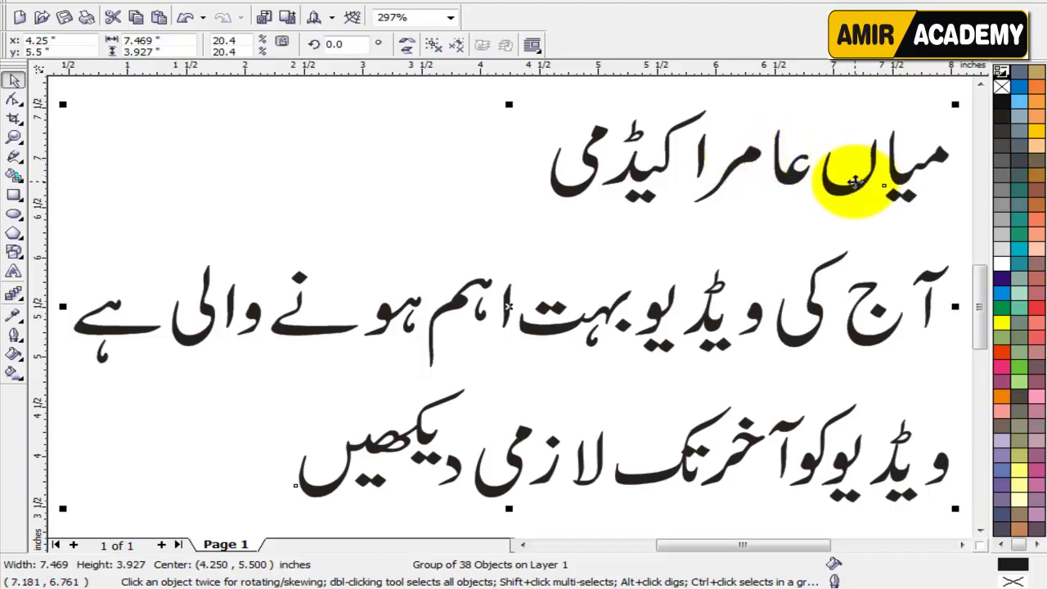
pyautogui.scroll(-3, 855, 181)
pyautogui.moveTo(303, 255); pyautogui.dragTo(481, 153)
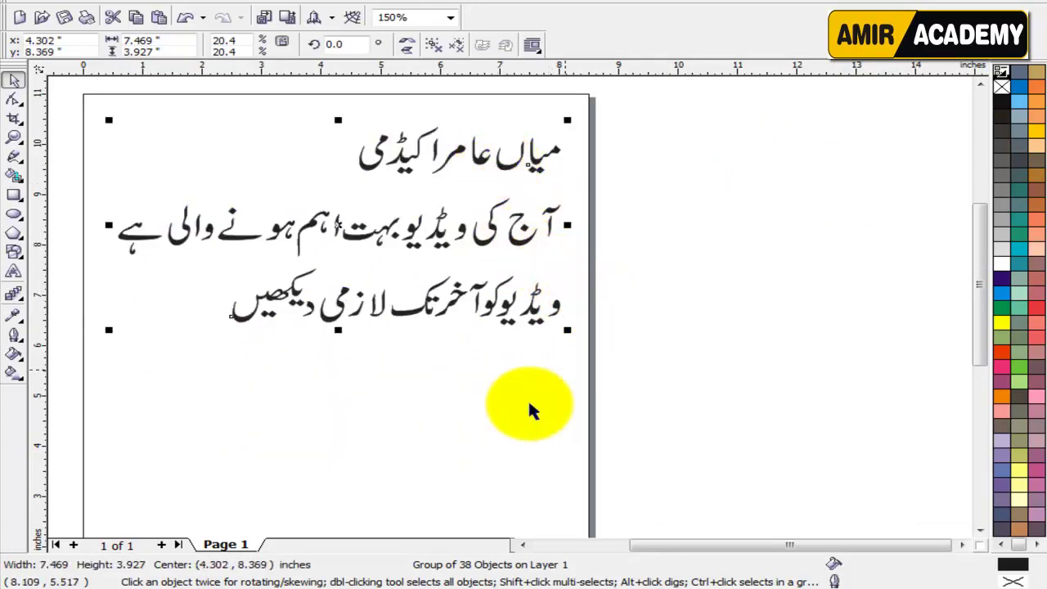
pyautogui.click(352, 587)
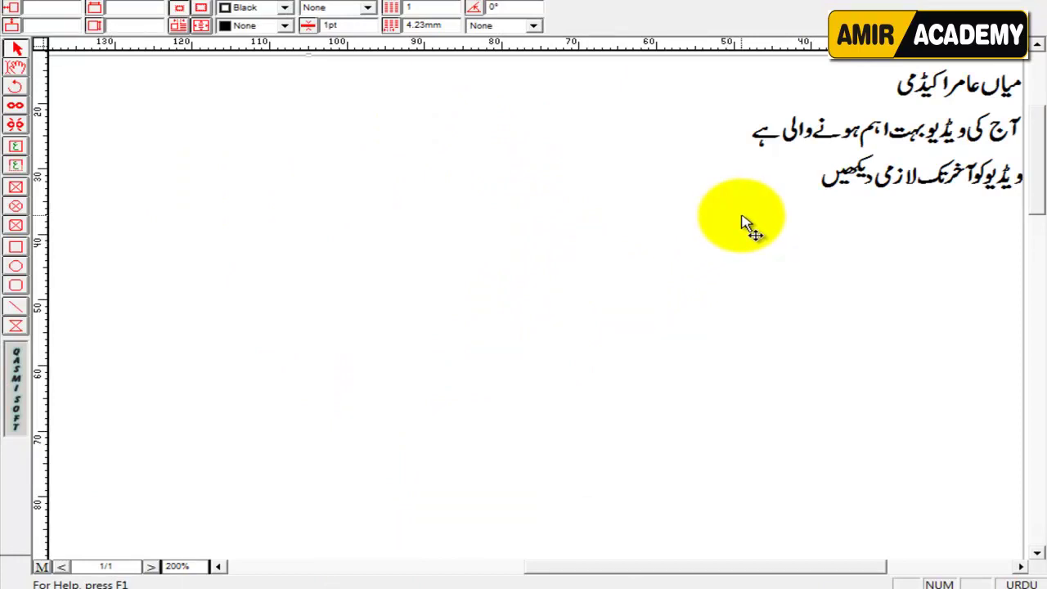
pyautogui.click(542, 587)
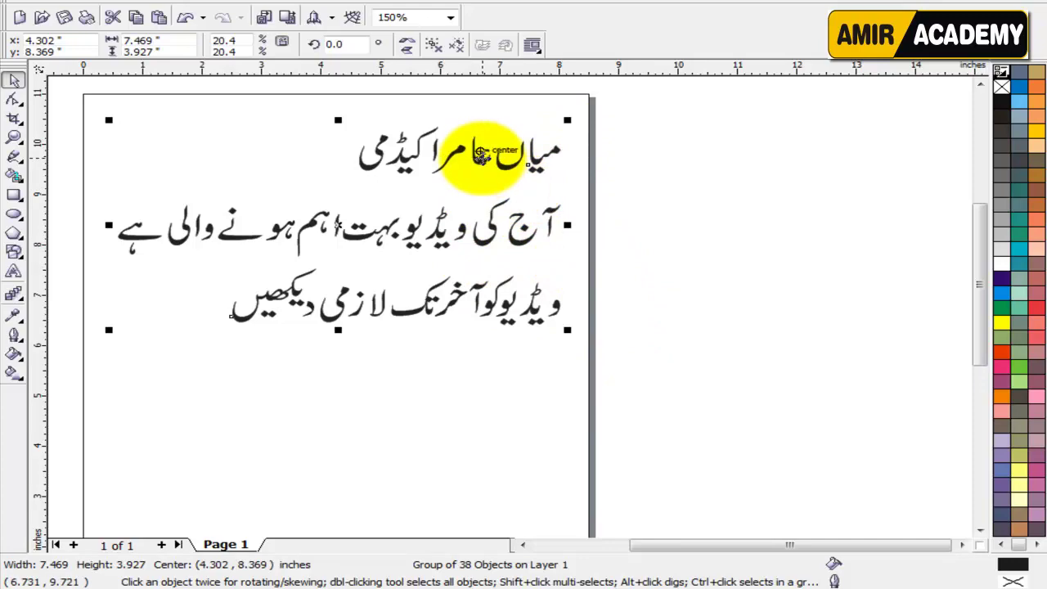
# Step: Reposition the Urdu text group to about x 4.82, y 6.24 inches and ungroup it into separate text pieces
pyautogui.moveTo(508, 147); pyautogui.dragTo(420, 175)
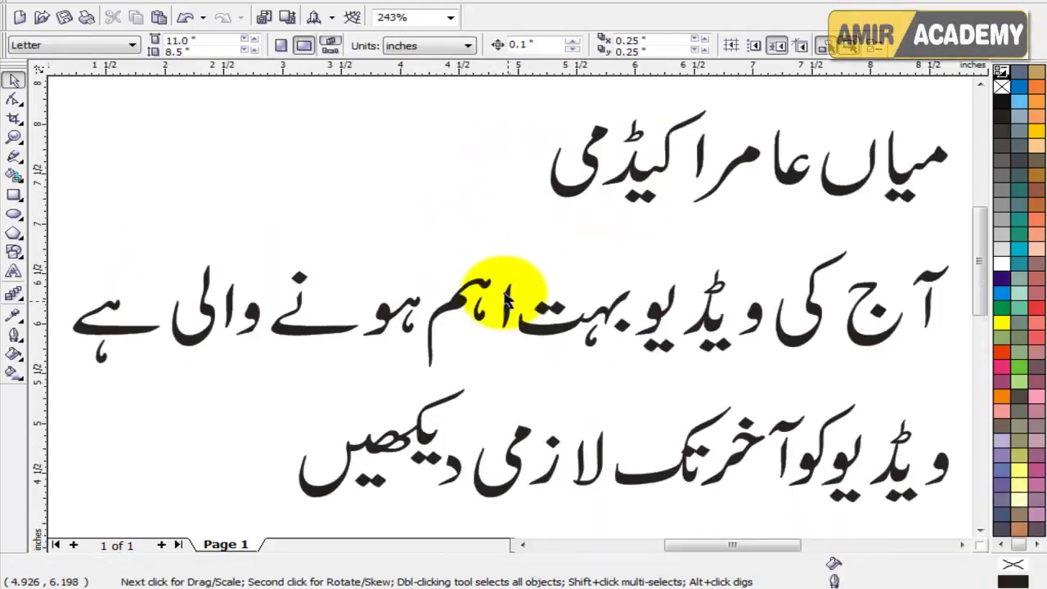
pyautogui.click(509, 303)
pyautogui.moveTo(509, 303); pyautogui.dragTo(496, 295)
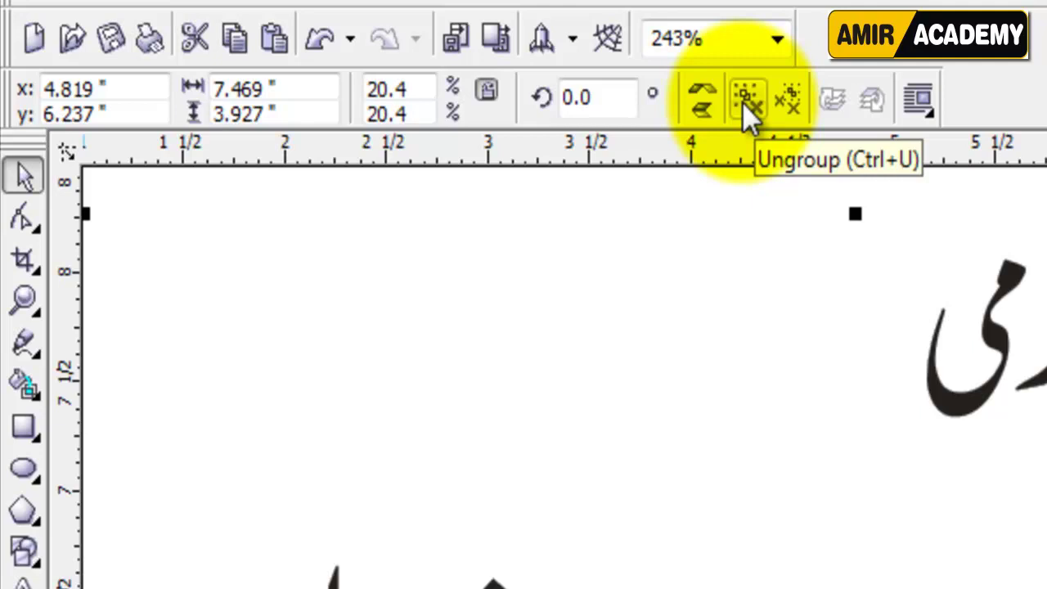
pyautogui.click(745, 100)
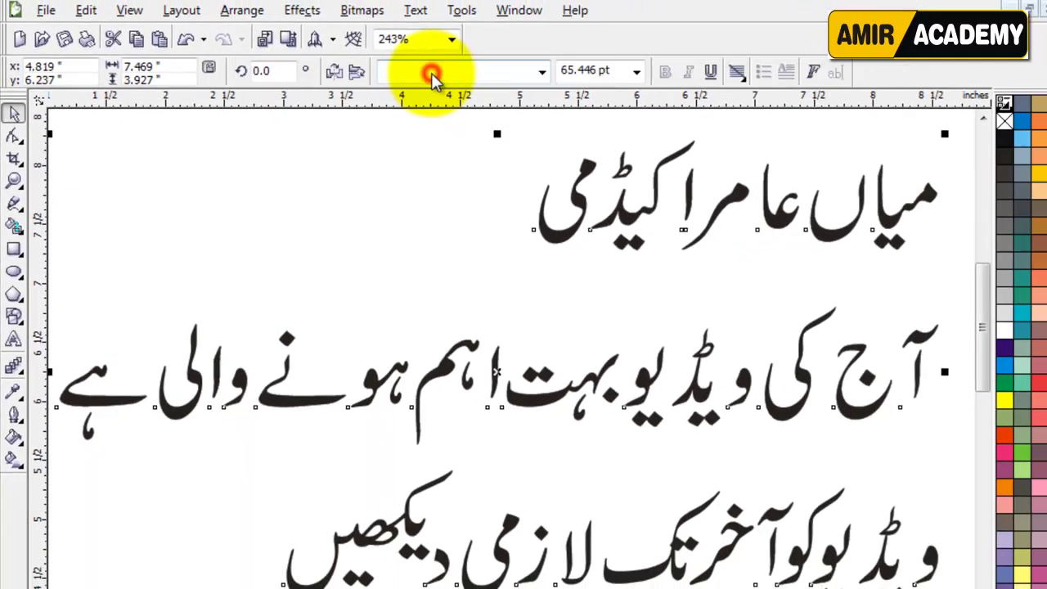
pyautogui.click(403, 168)
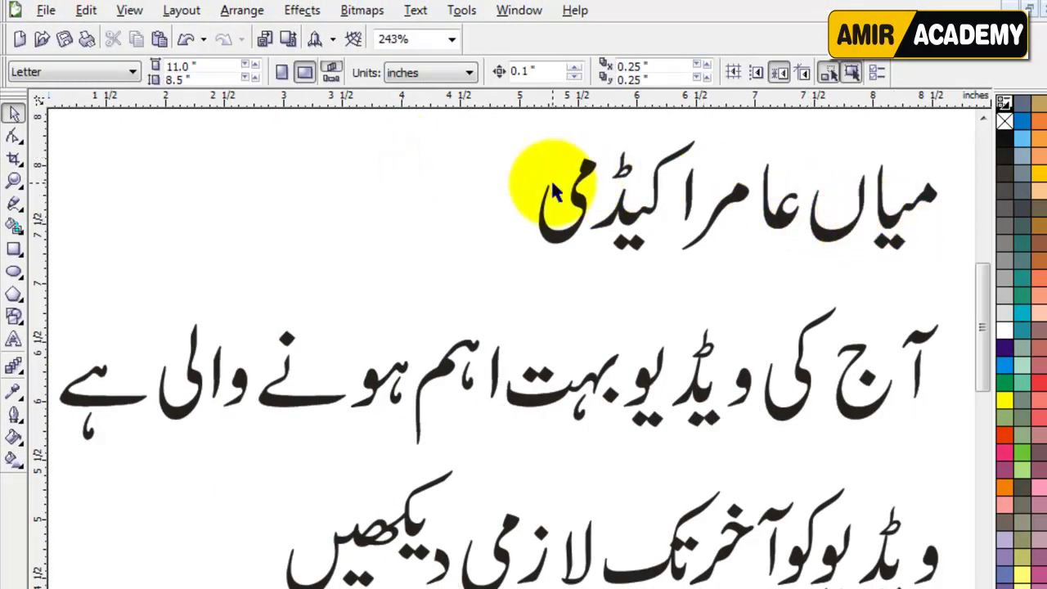
# Step: Try moving the separate letter pieces of the first Urdu line away from their original places
pyautogui.moveTo(576, 211); pyautogui.dragTo(468, 204)
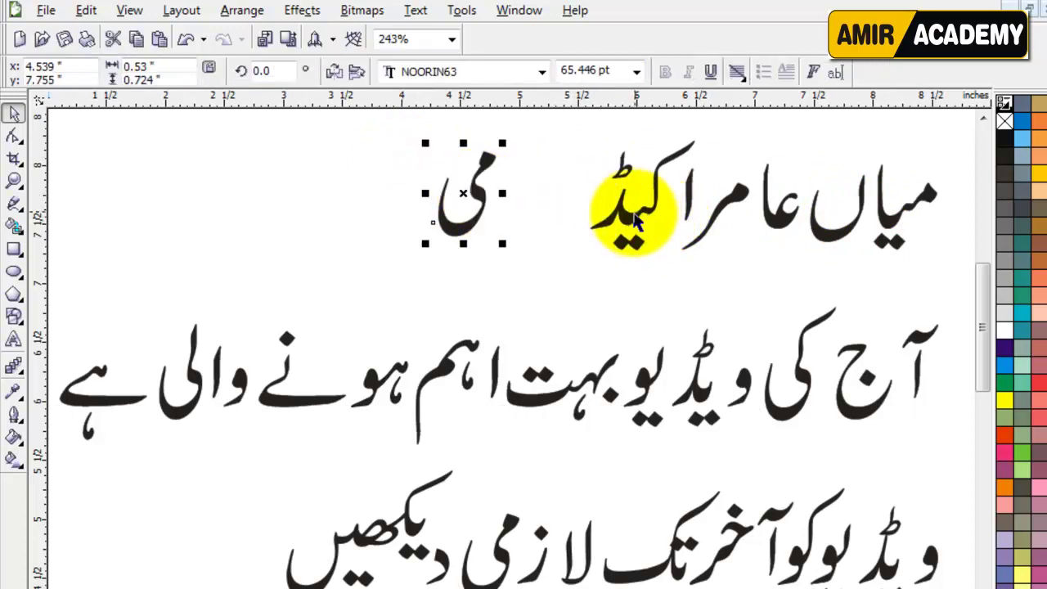
pyautogui.moveTo(630, 214); pyautogui.dragTo(558, 247)
pyautogui.moveTo(688, 180); pyautogui.dragTo(634, 184)
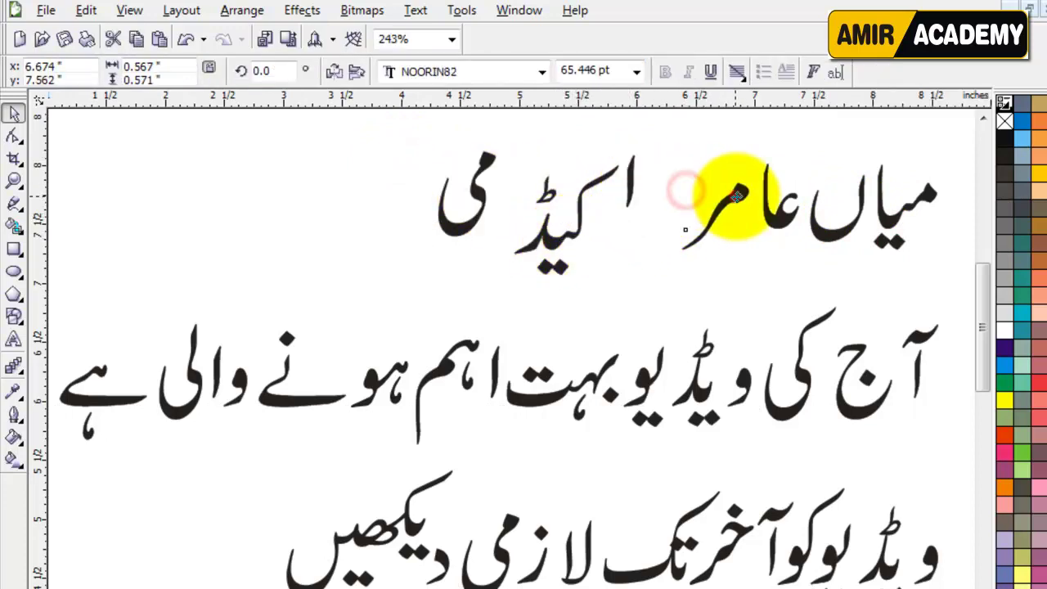
pyautogui.click(733, 196)
pyautogui.moveTo(781, 219); pyautogui.dragTo(734, 261)
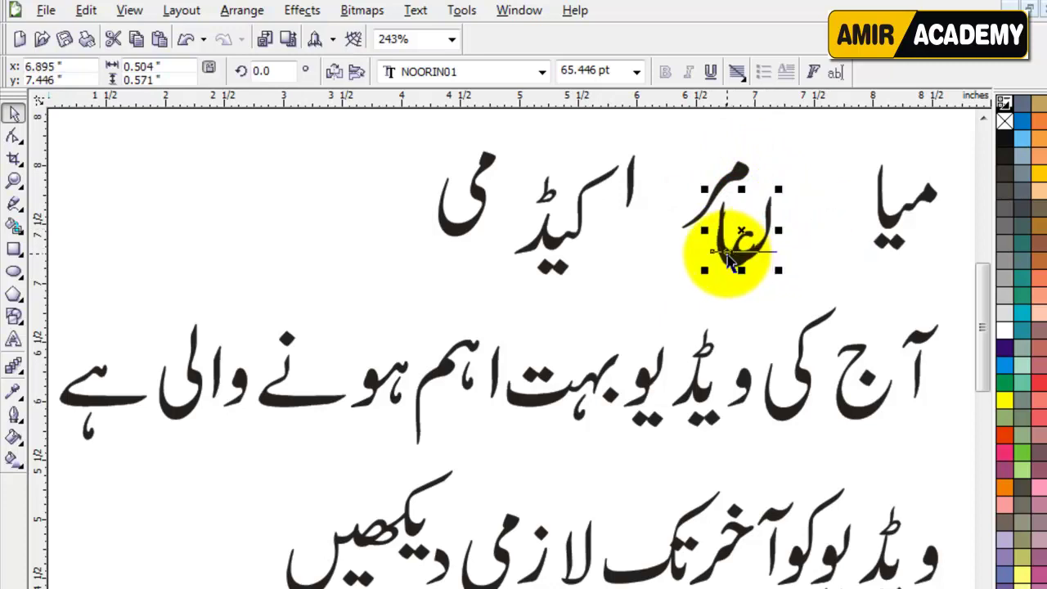
# Step: Undo all the moves made to the first line's letter pieces and clear the selection
pyautogui.hotkey('ctrl', 'z')
pyautogui.hotkey('ctrl', 'z')
pyautogui.hotkey('ctrl', 'z')
pyautogui.hotkey('ctrl', 'z')
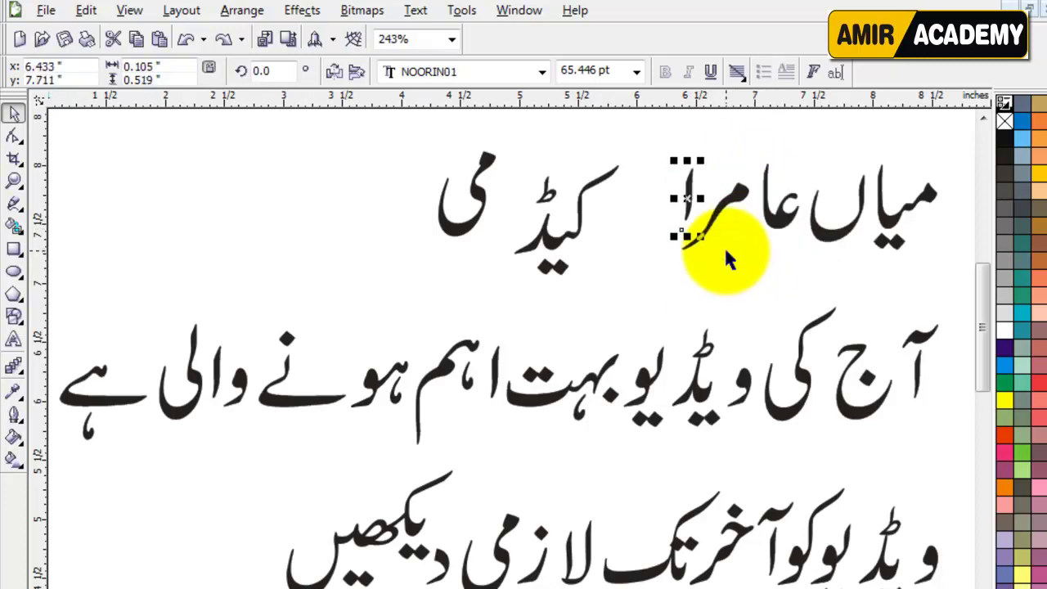
pyautogui.hotkey('ctrl', 'z')
pyautogui.hotkey('ctrl', 'z')
pyautogui.click(432, 213)
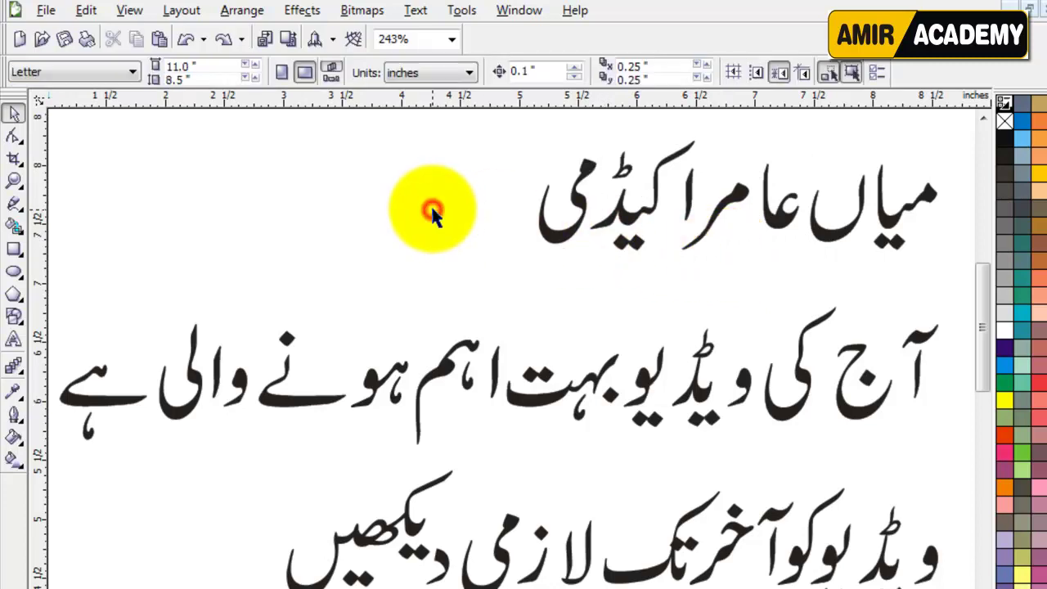
pyautogui.click(573, 167)
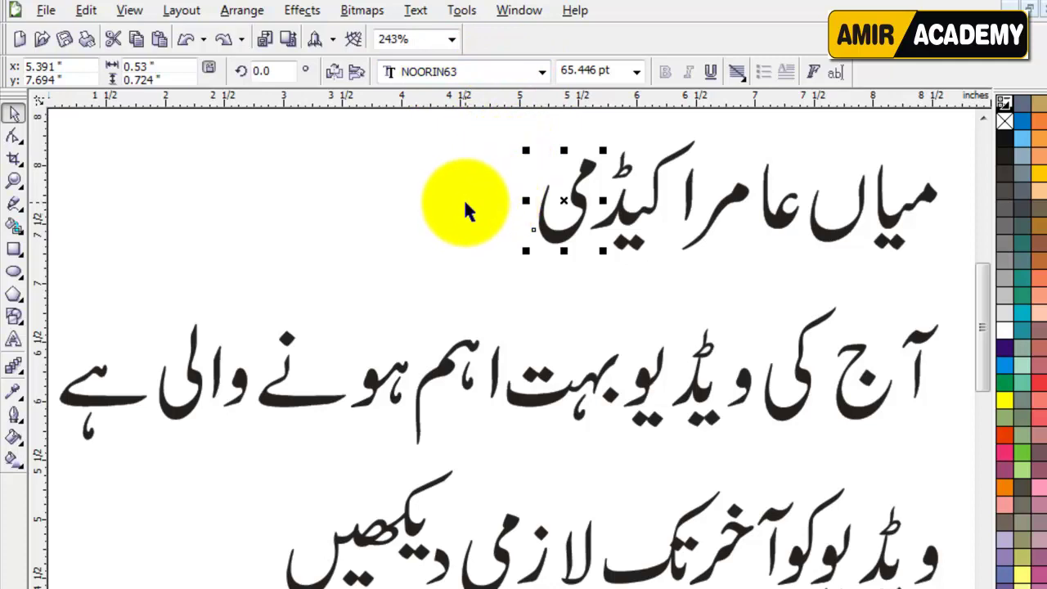
pyautogui.click(465, 205)
pyautogui.moveTo(458, 123); pyautogui.dragTo(647, 295)
pyautogui.click(401, 215)
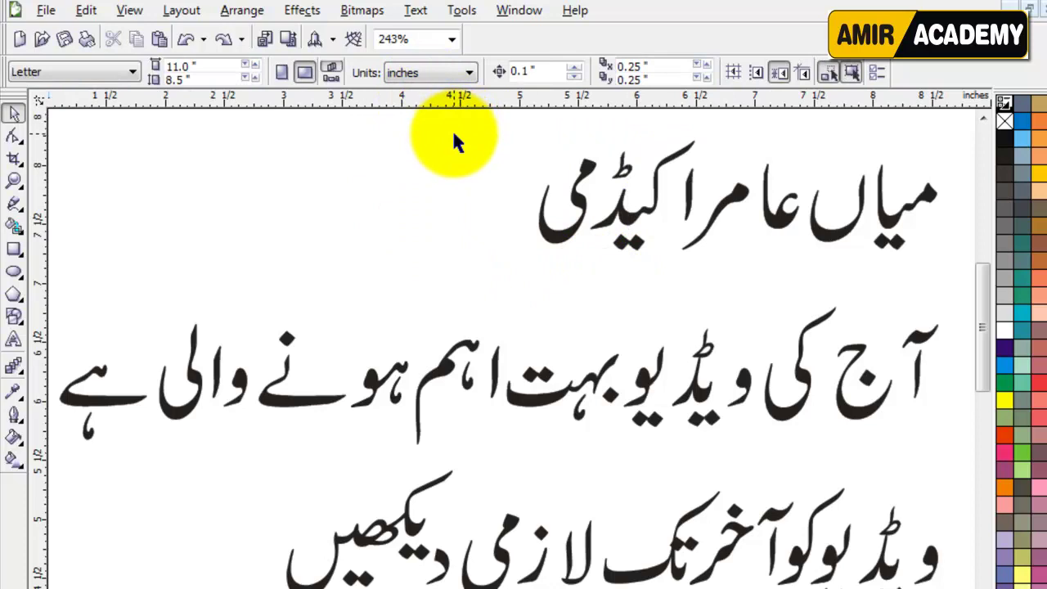
# Step: Convert all the Urdu text pieces on the page to curves
pyautogui.hotkey('ctrl', 'a')
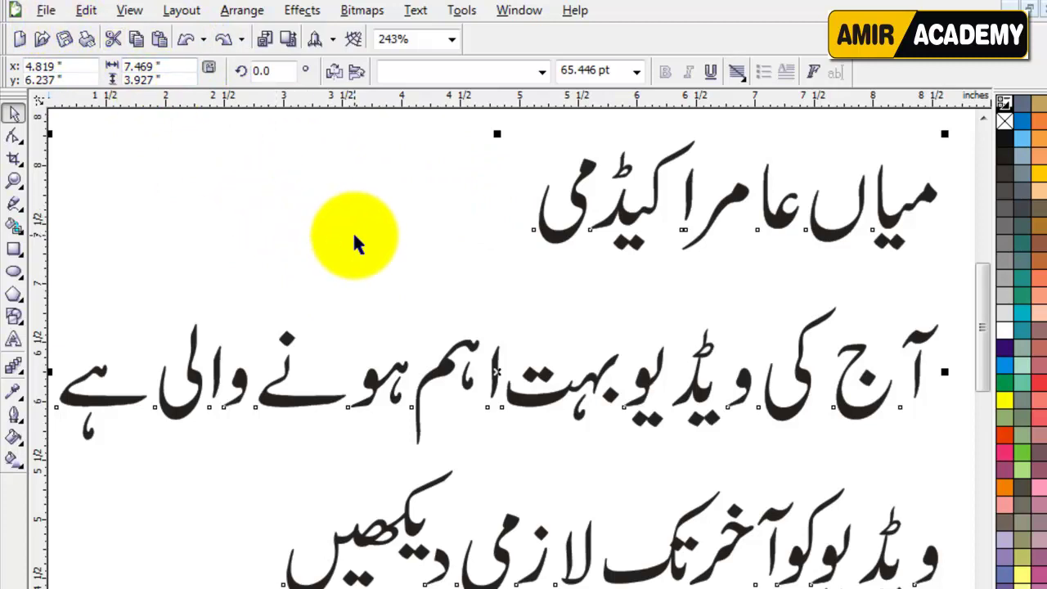
pyautogui.hotkey('ctrl', 'q')
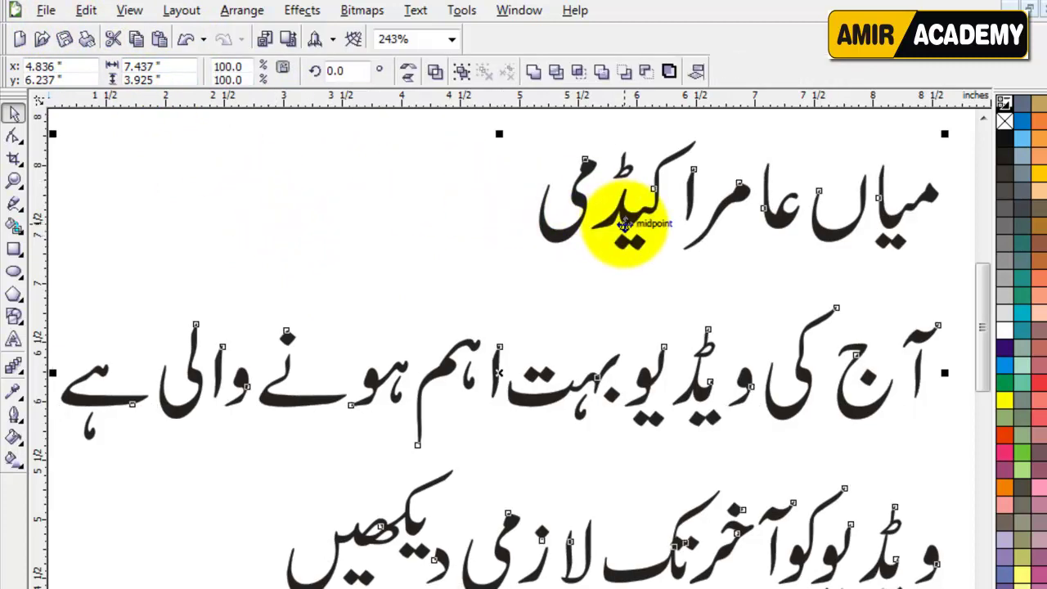
pyautogui.click(459, 237)
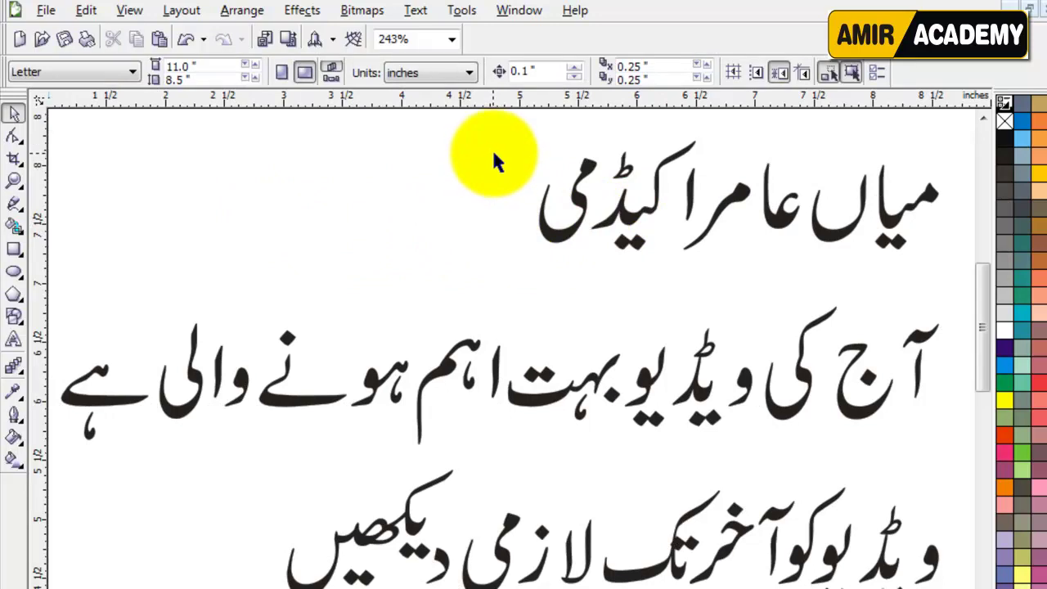
# Step: Weld all the letter shapes of the first Urdu line into one curve and reposition it above the second line
pyautogui.moveTo(956, 130); pyautogui.dragTo(508, 285)
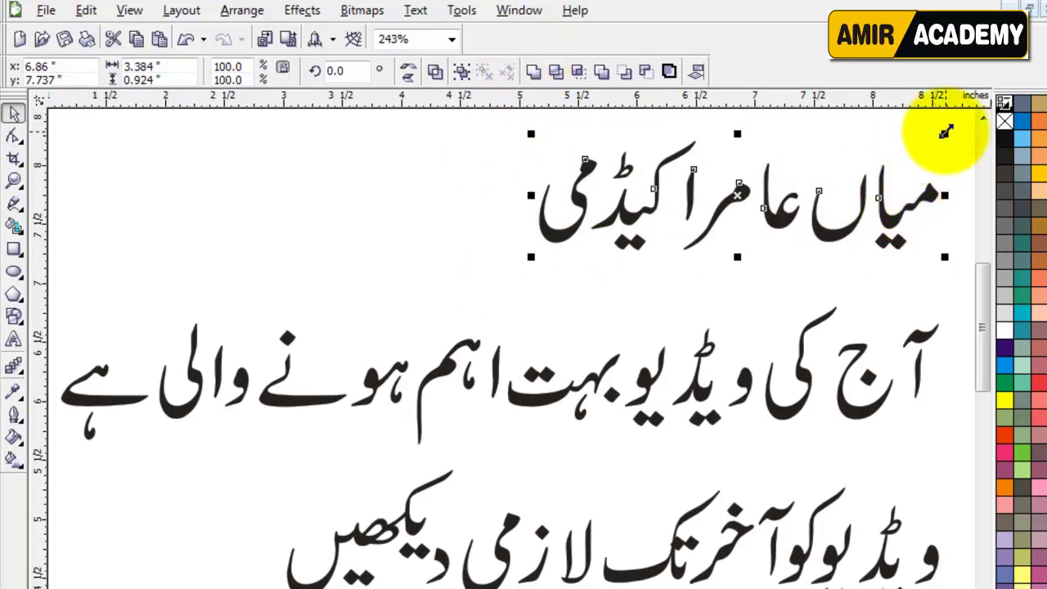
pyautogui.click(534, 73)
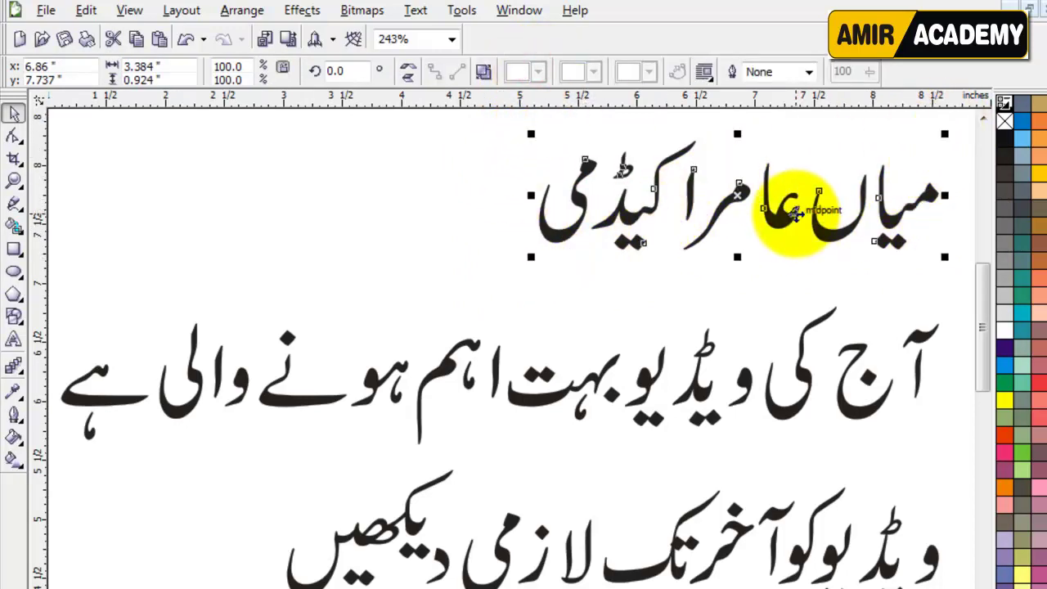
pyautogui.moveTo(792, 214); pyautogui.dragTo(669, 214)
pyautogui.click(297, 221)
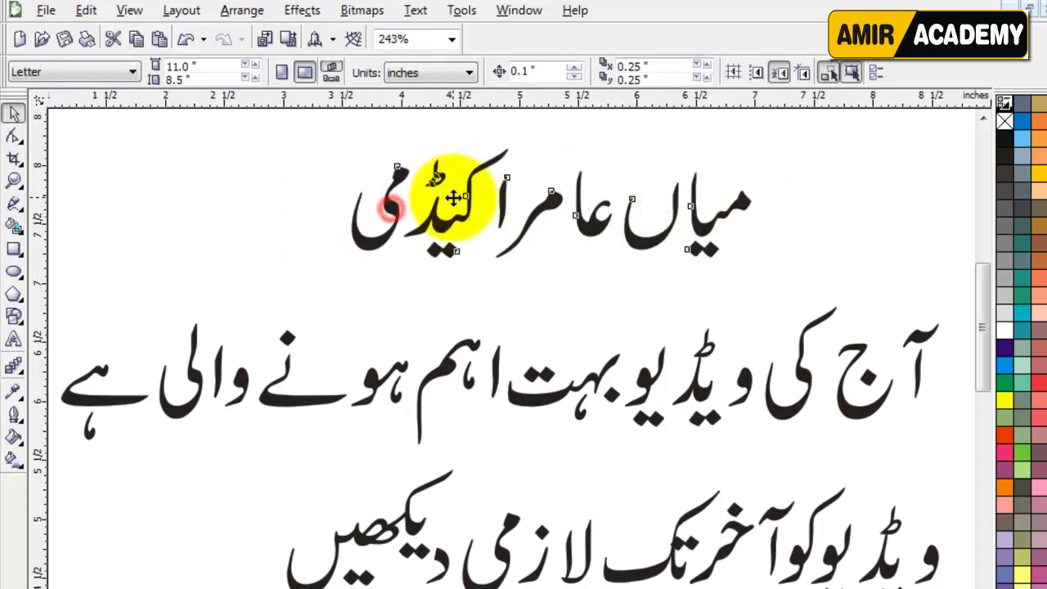
pyautogui.click(430, 204)
pyautogui.moveTo(951, 268); pyautogui.dragTo(351, 456)
pyautogui.click(348, 276)
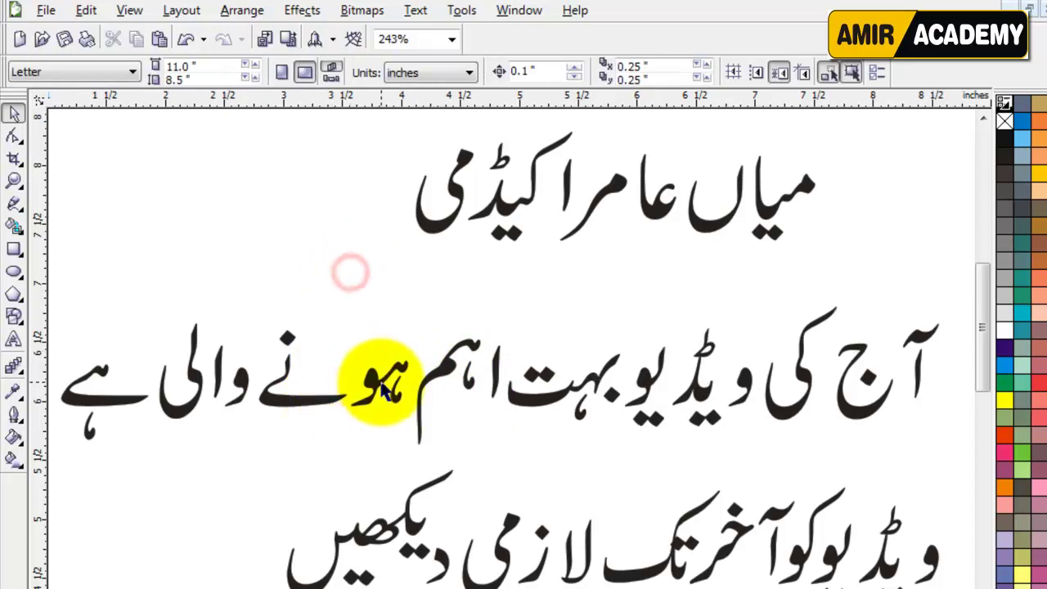
# Step: Try moving several unwelded letter shapes of the second Urdu line to see that they come apart
pyautogui.moveTo(372, 378); pyautogui.dragTo(357, 254)
pyautogui.moveTo(453, 366); pyautogui.dragTo(409, 365)
pyautogui.moveTo(524, 402); pyautogui.dragTo(601, 320)
pyautogui.moveTo(700, 395); pyautogui.dragTo(765, 307)
# Step: Undo the moves of the second line's letter shapes and clear the selection
pyautogui.hotkey('ctrl', 'z')
pyautogui.hotkey('ctrl', 'z')
pyautogui.hotkey('ctrl', 'z')
pyautogui.hotkey('ctrl', 'z')
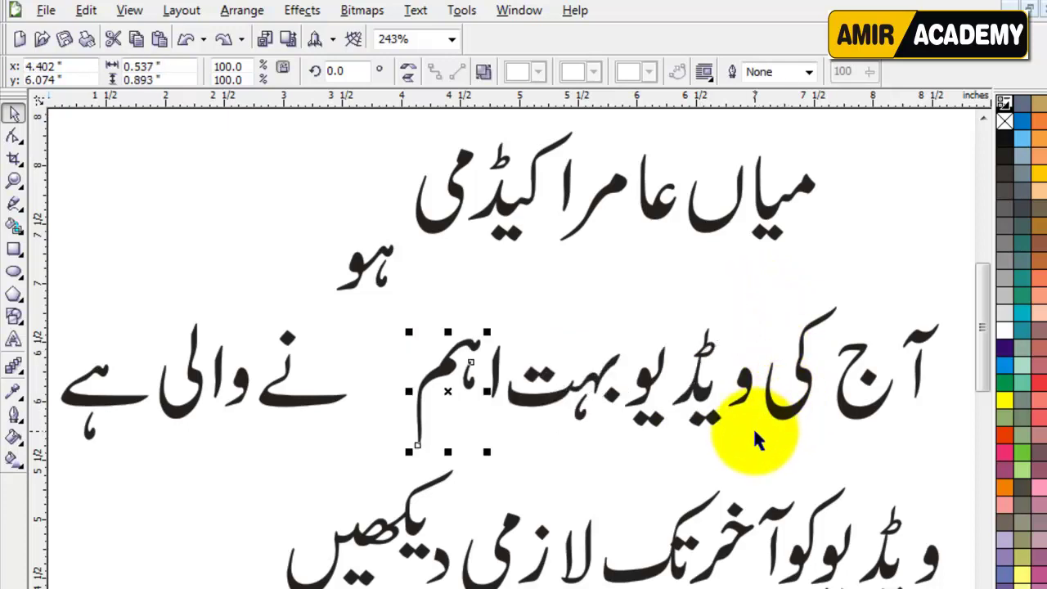
pyautogui.click(610, 301)
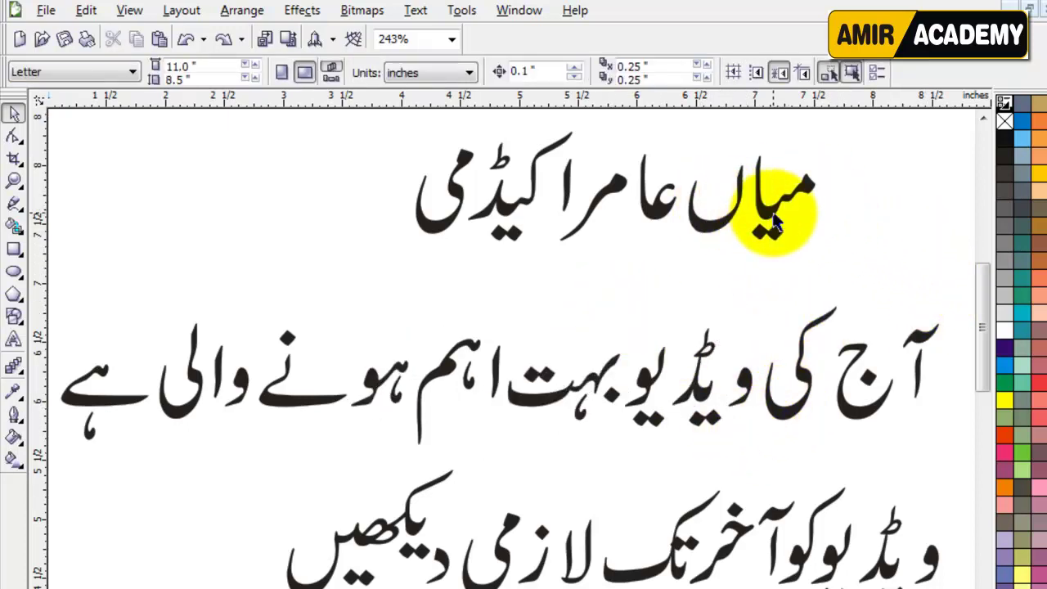
# Step: Move the welded first line to about x 5.12, y 7.49 inches and break the curve apart into separate shapes
pyautogui.moveTo(770, 212); pyautogui.dragTo(688, 244)
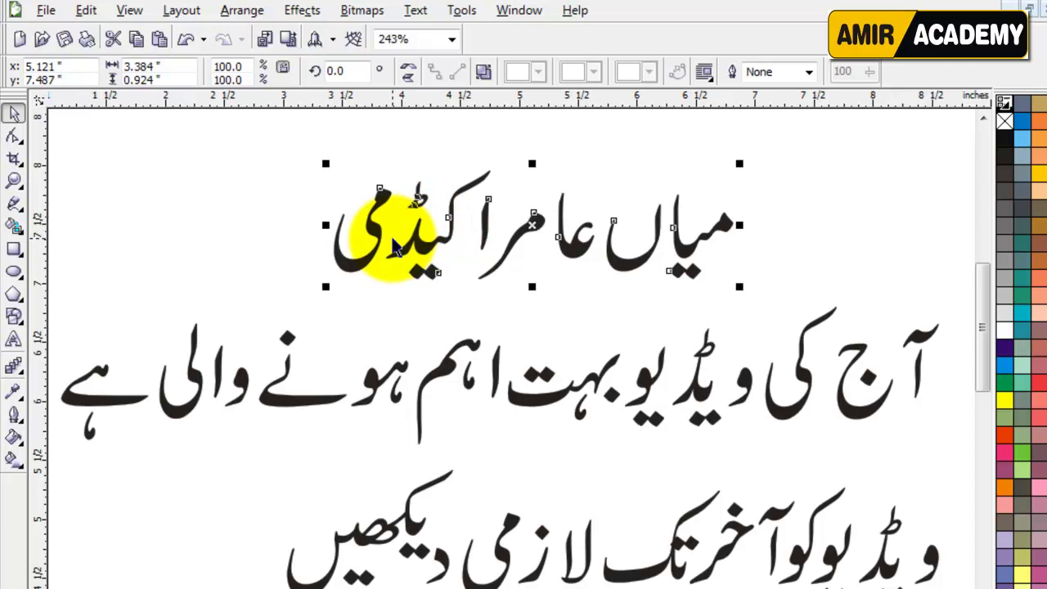
pyautogui.click(483, 75)
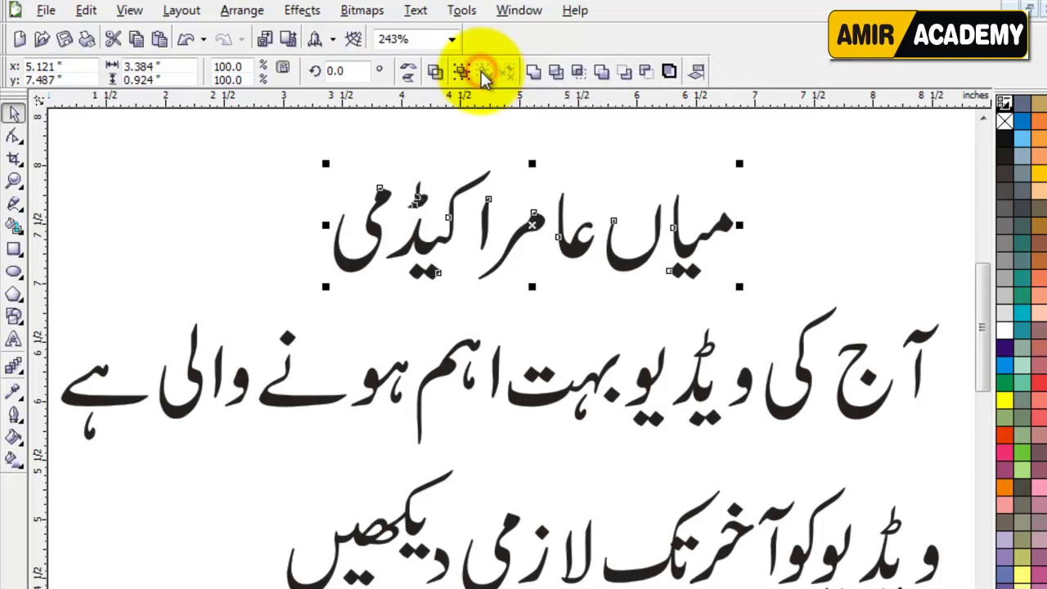
pyautogui.click(468, 151)
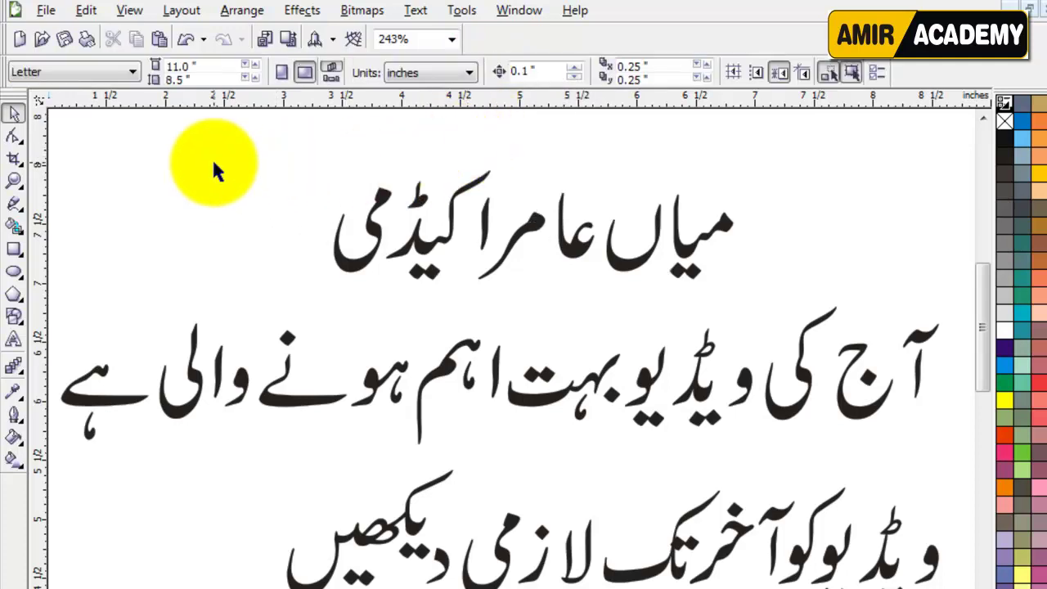
# Step: Nudge the last letter shape (می) of the first line back and forth in 0.1-inch increments, ending at about x 3.37 inches
pyautogui.moveTo(199, 156); pyautogui.dragTo(402, 303)
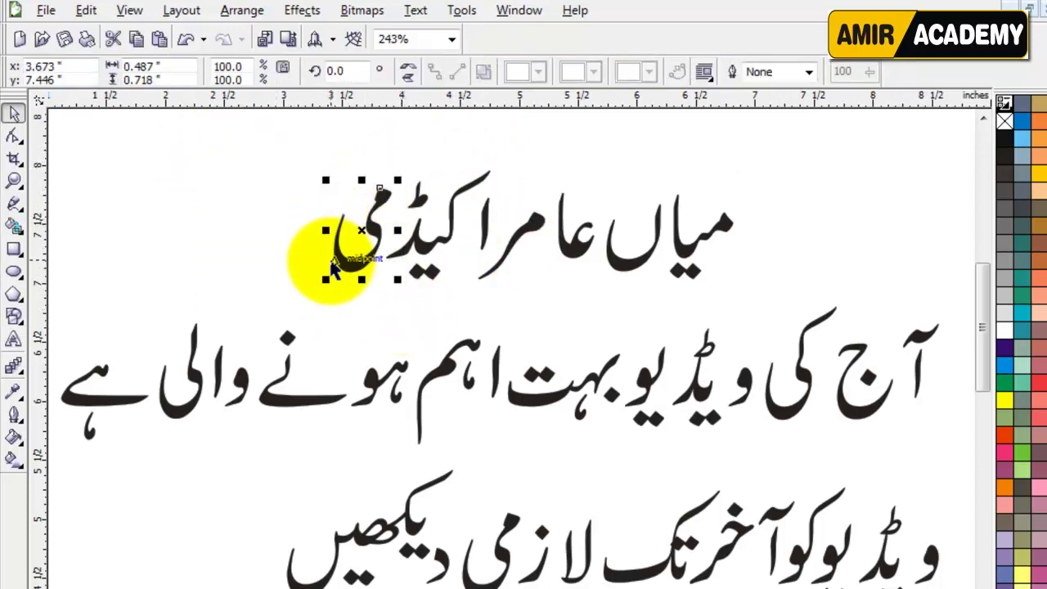
pyautogui.press('Right')
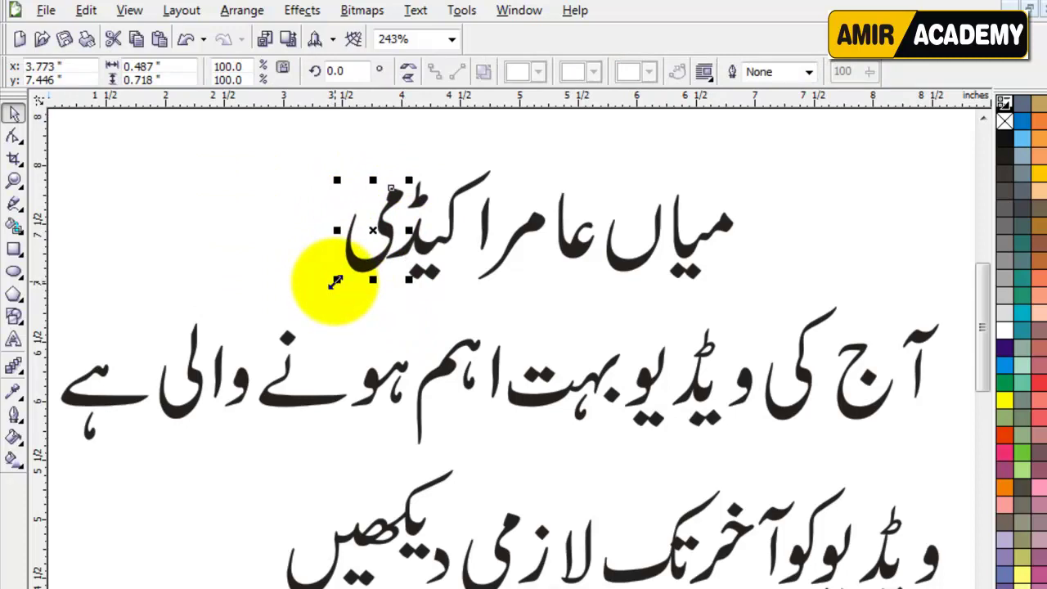
pyautogui.press('Left')
pyautogui.press('Left')
pyautogui.press('Left')
pyautogui.press('Left')
pyautogui.press('Left')
pyautogui.press('Left')
pyautogui.press('Left')
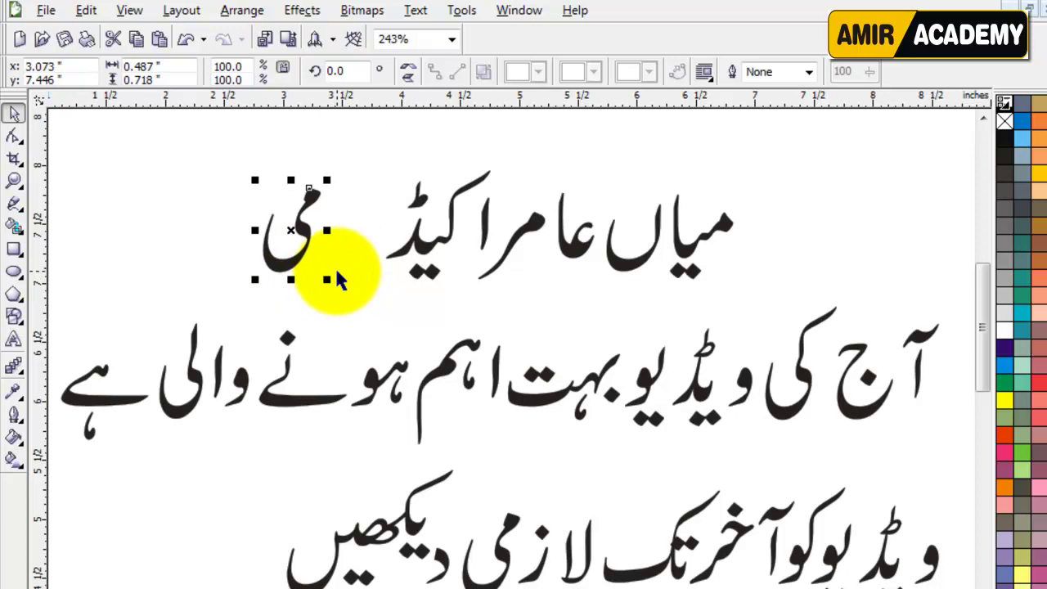
pyautogui.press('Right')
pyautogui.press('Right')
pyautogui.press('Right')
pyautogui.press('Right')
pyautogui.press('Right')
pyautogui.press('Right')
pyautogui.press('Right')
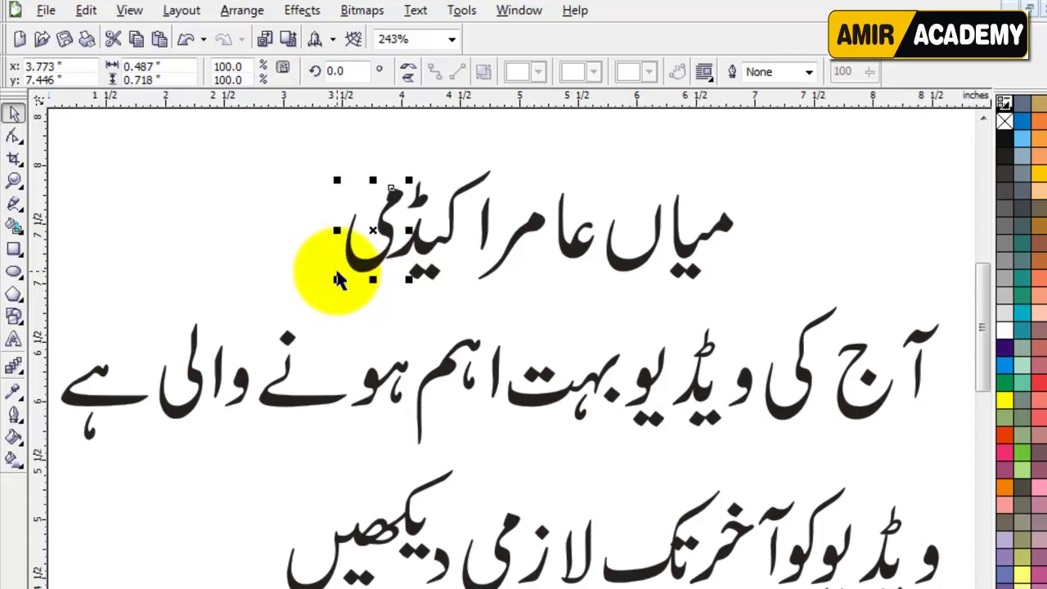
pyautogui.press('Left')
pyautogui.press('Right')
pyautogui.press('Left')
pyautogui.press('Left')
pyautogui.press('Left')
pyautogui.press('Left')
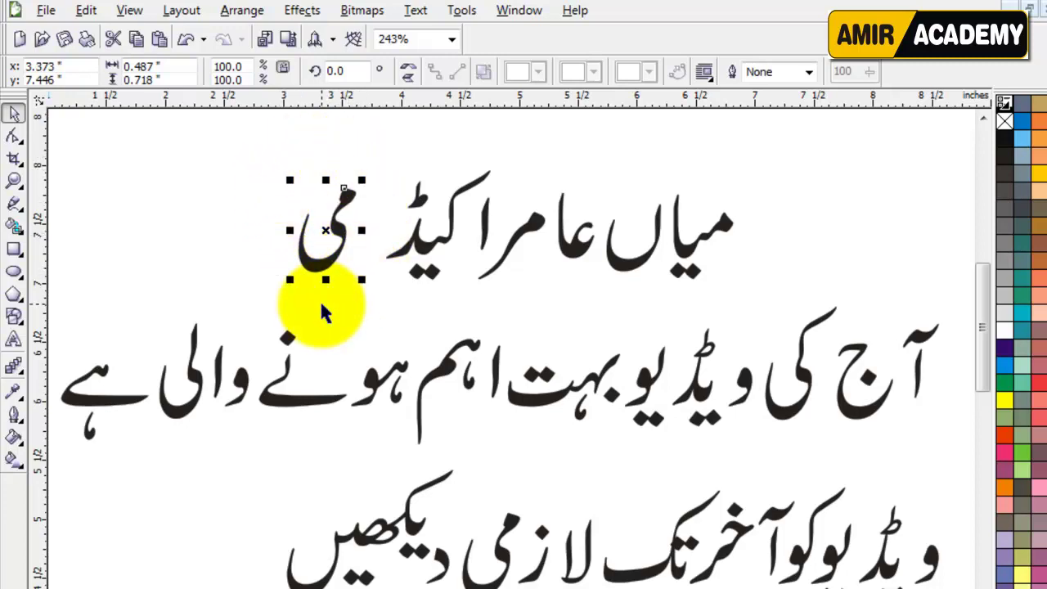
pyautogui.click(236, 229)
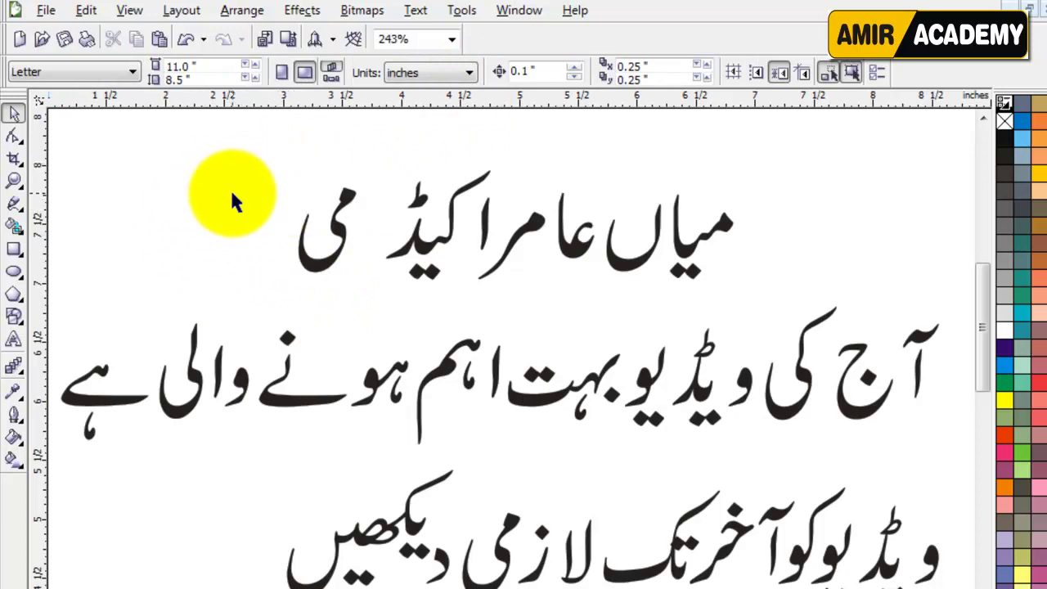
# Step: Set the nudge offset to 0.01 inch
pyautogui.click(518, 72)
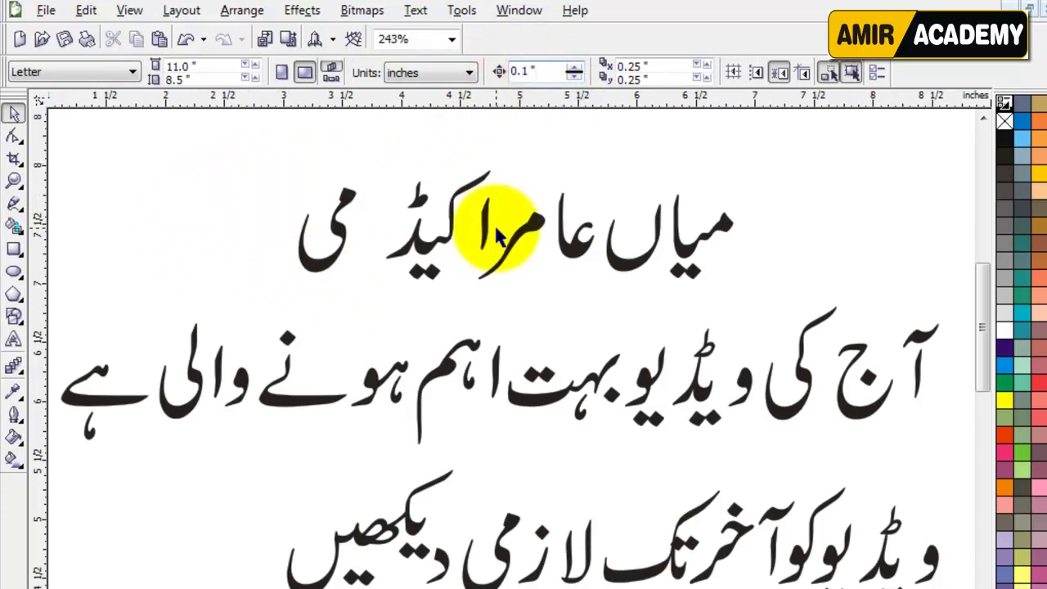
pyautogui.write('0')
pyautogui.press('Return')
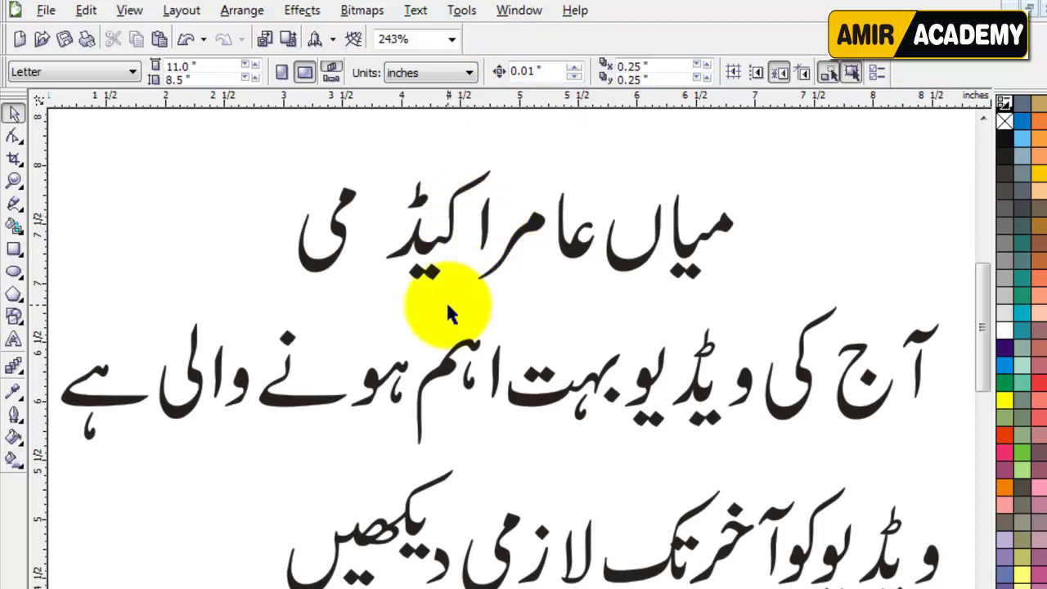
# Step: Nudge the first line's last letter shape (می) right in 0.01-inch increments to about x 3.74 inches
pyautogui.click(339, 234)
pyautogui.press('Right')
pyautogui.press('Right')
pyautogui.press('Right')
pyautogui.press('Right')
pyautogui.press('Right')
pyautogui.press('Right')
pyautogui.press('Right')
pyautogui.press('Right')
pyautogui.press('Right')
pyautogui.press('Right')
pyautogui.press('Right')
pyautogui.press('Right')
pyautogui.press('Right')
pyautogui.press('Right')
pyautogui.press('Right')
pyautogui.press('Right')
pyautogui.press('Right')
pyautogui.press('Right')
pyautogui.press('Right')
pyautogui.press('Right')
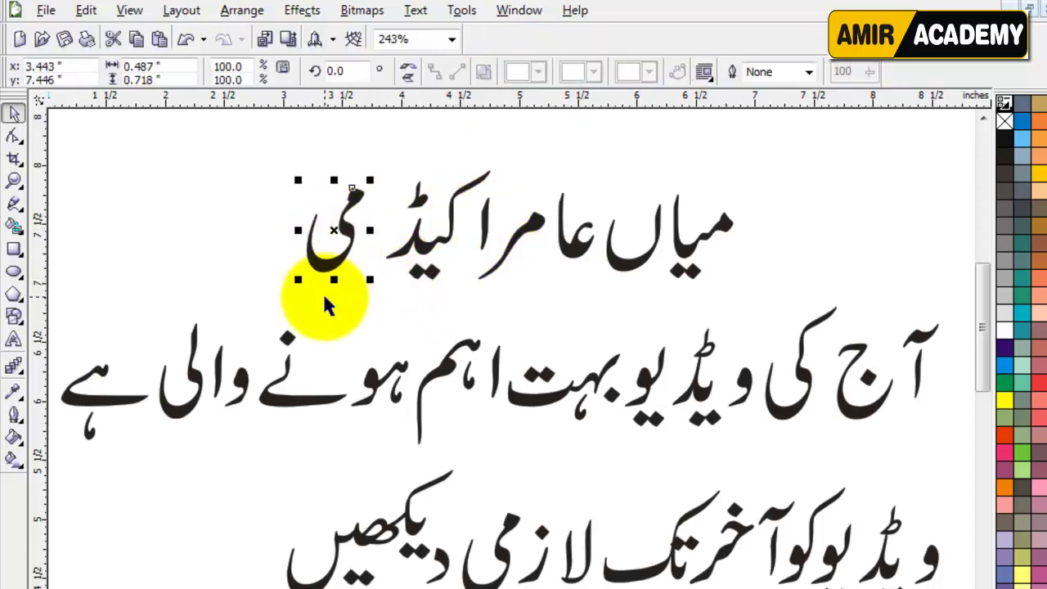
pyautogui.press('Right')
pyautogui.press('Right')
pyautogui.press('Right')
pyautogui.press('Right')
pyautogui.press('Right')
pyautogui.press('Right')
pyautogui.press('Right')
pyautogui.press('Right')
pyautogui.press('Right')
pyautogui.press('Right')
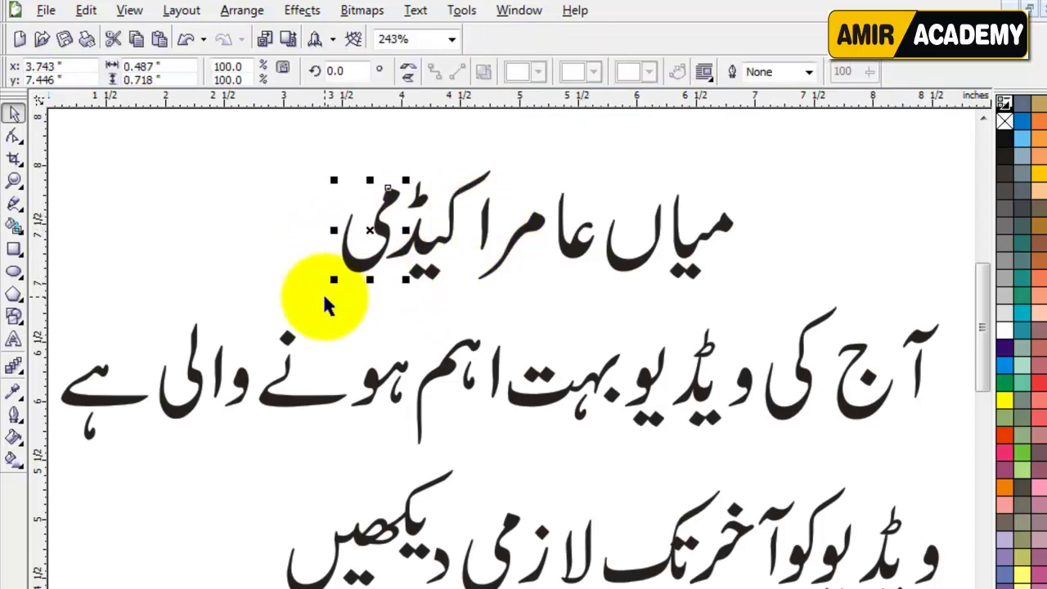
pyautogui.click(353, 298)
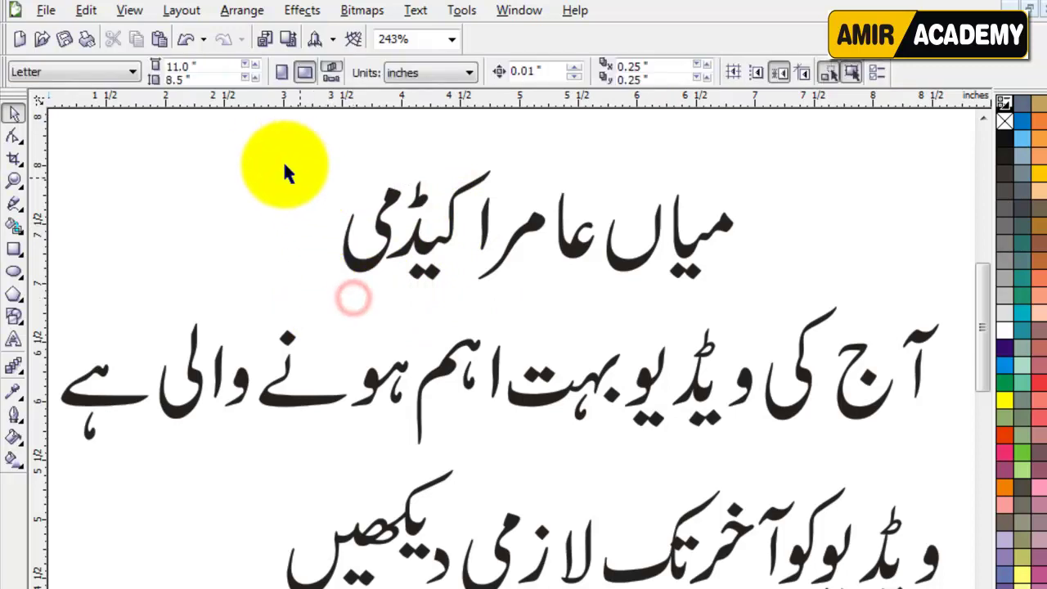
# Step: Nudge the alif (ا) before کیڈ in the first line left to about x 4.59 inches and clear the selection
pyautogui.click(481, 246)
pyautogui.press('Left')
pyautogui.press('Left')
pyautogui.press('Left')
pyautogui.press('Left')
pyautogui.press('Left')
pyautogui.press('Left')
pyautogui.press('Left')
pyautogui.press('Left')
pyautogui.press('Left')
pyautogui.press('Left')
pyautogui.press('Left')
pyautogui.press('Left')
pyautogui.press('Left')
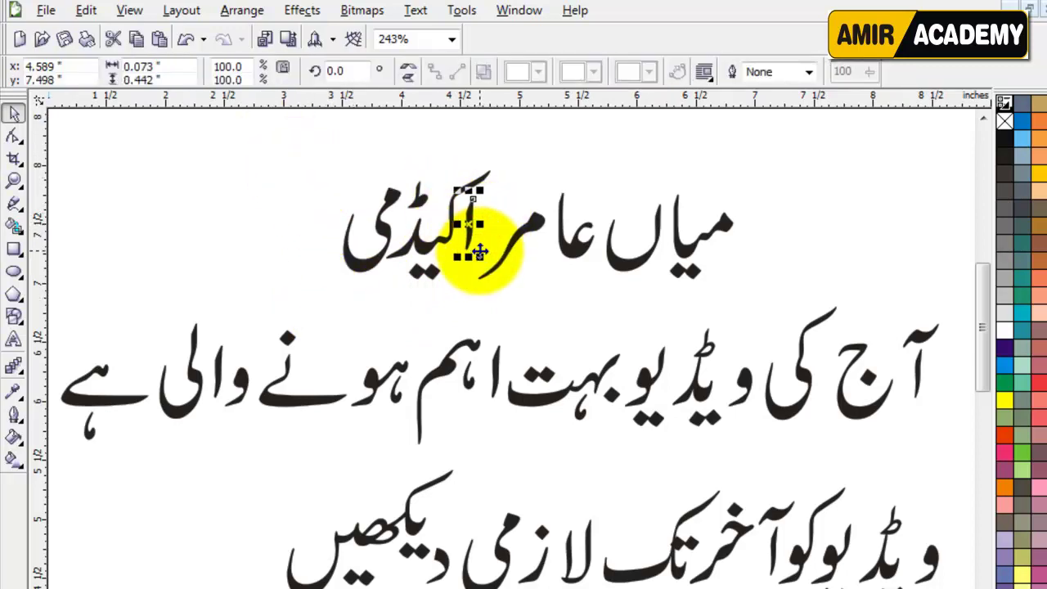
pyautogui.click(479, 292)
# Step: Select all letter shapes of اکیڈمی in the first line and nudge them right together to about x 4.41 inches
pyautogui.moveTo(496, 152); pyautogui.dragTo(316, 297)
pyautogui.press('Right')
pyautogui.press('Right')
pyautogui.press('Right')
pyautogui.press('Right')
pyautogui.press('Right')
pyautogui.press('Right')
pyautogui.press('Right')
pyautogui.press('Right')
pyautogui.press('Right')
pyautogui.press('Right')
pyautogui.press('Right')
pyautogui.press('Right')
pyautogui.press('Right')
pyautogui.press('Right')
pyautogui.press('Right')
pyautogui.press('Right')
pyautogui.press('Right')
pyautogui.press('Right')
pyautogui.press('Right')
pyautogui.press('Right')
pyautogui.press('Right')
pyautogui.press('Right')
pyautogui.press('Right')
pyautogui.press('Right')
pyautogui.press('Right')
pyautogui.press('Right')
pyautogui.press('Right')
pyautogui.press('Right')
pyautogui.press('Right')
pyautogui.press('Right')
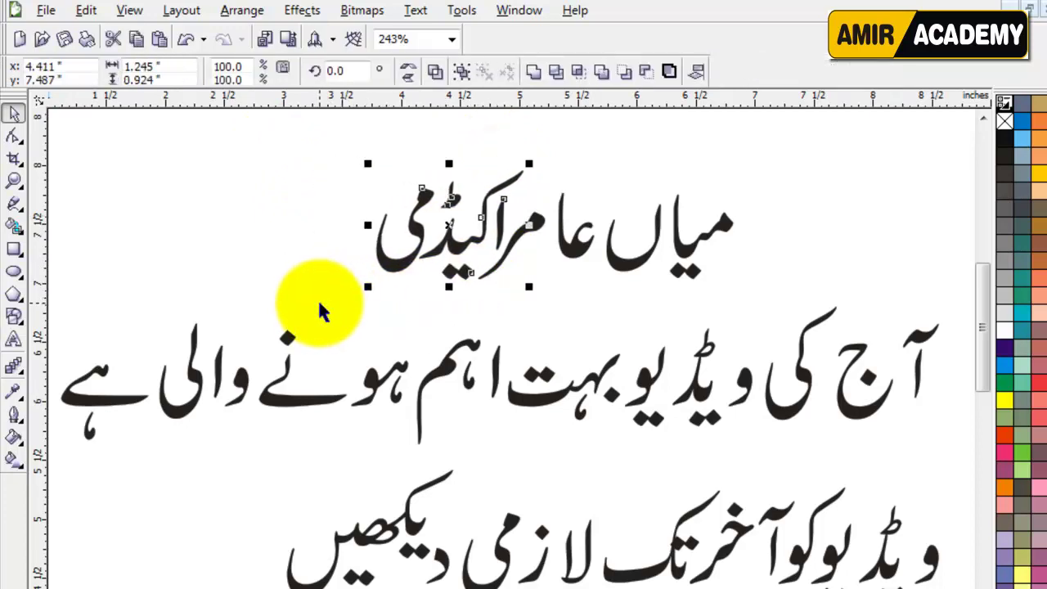
pyautogui.click(264, 243)
# Step: Select the مر shape together with اکیڈمی and nudge the group right to about x 4.60 inches
pyautogui.moveTo(292, 151); pyautogui.dragTo(541, 298)
pyautogui.press('Right')
pyautogui.press('Right')
pyautogui.press('Right')
pyautogui.press('Right')
pyautogui.press('Right')
pyautogui.press('Right')
pyautogui.press('Right')
pyautogui.press('Right')
pyautogui.press('Right')
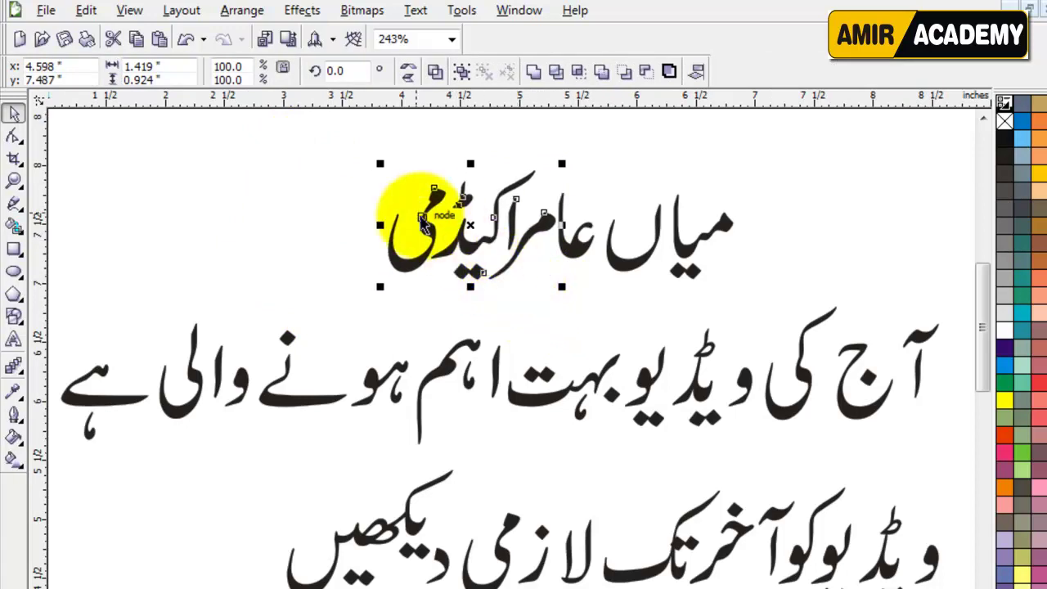
# Step: Select the عا shape and everything after it in the first line and nudge them right to about x 4.85 inches
pyautogui.moveTo(334, 153); pyautogui.dragTo(610, 296)
pyautogui.press('Right')
pyautogui.press('Right')
pyautogui.press('Right')
pyautogui.press('Right')
pyautogui.press('Right')
pyautogui.press('Right')
pyautogui.press('Right')
pyautogui.press('Right')
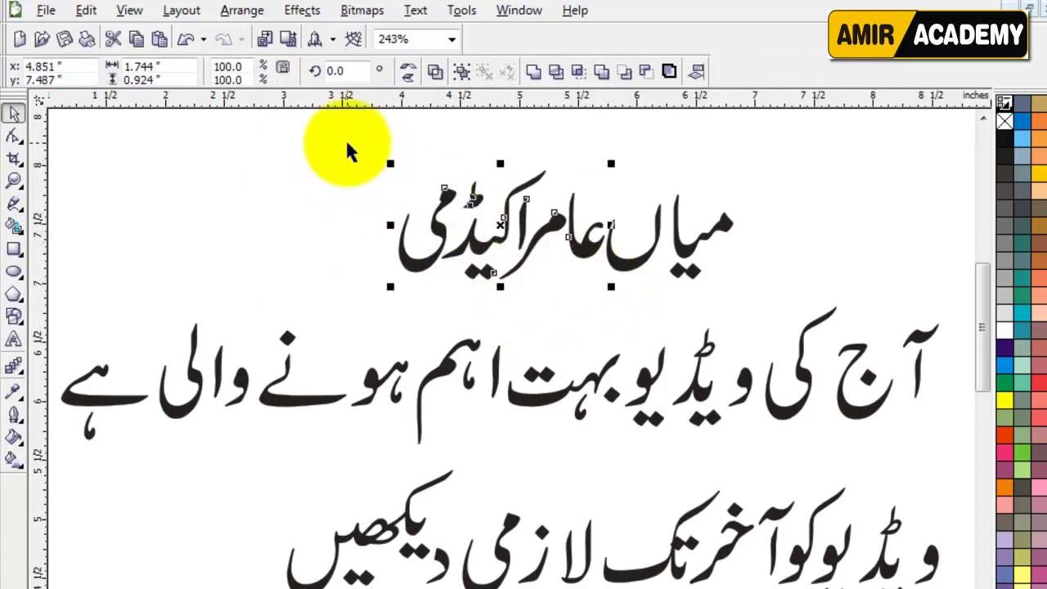
# Step: Select the ں shape and everything after it in the first line and nudge them right, closer to the opening shape (میا)
pyautogui.moveTo(346, 145); pyautogui.dragTo(667, 299)
pyautogui.press('Right')
pyautogui.press('Right')
pyautogui.press('Right')
pyautogui.press('Right')
pyautogui.press('Right')
pyautogui.press('Right')
pyautogui.press('Right')
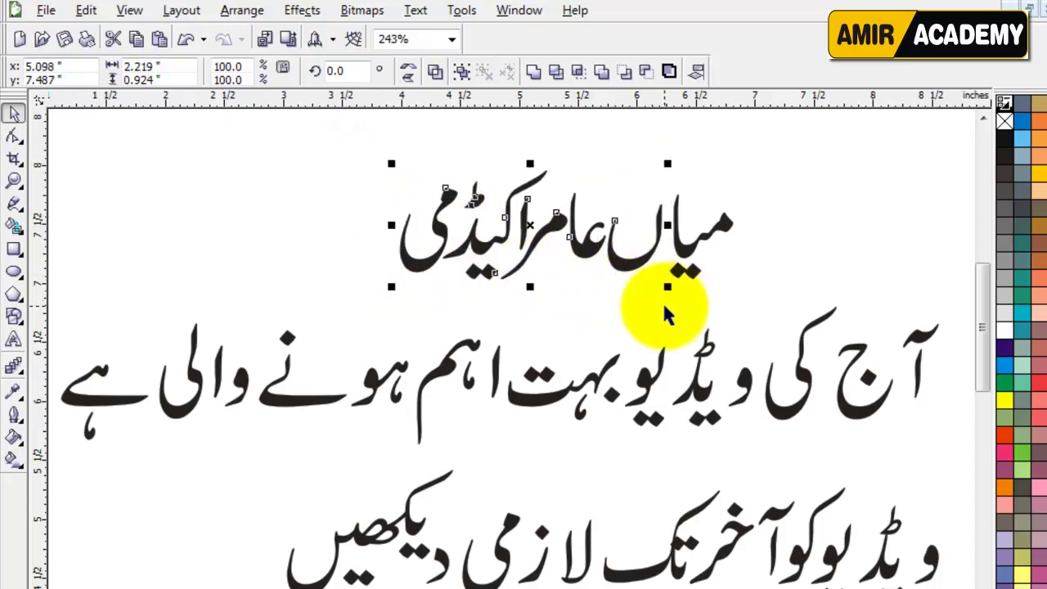
# Step: Combine all letter shapes of the first line into one curve and move it up to about x 5.43, y 7.61 inches
pyautogui.moveTo(749, 157); pyautogui.dragTo(368, 303)
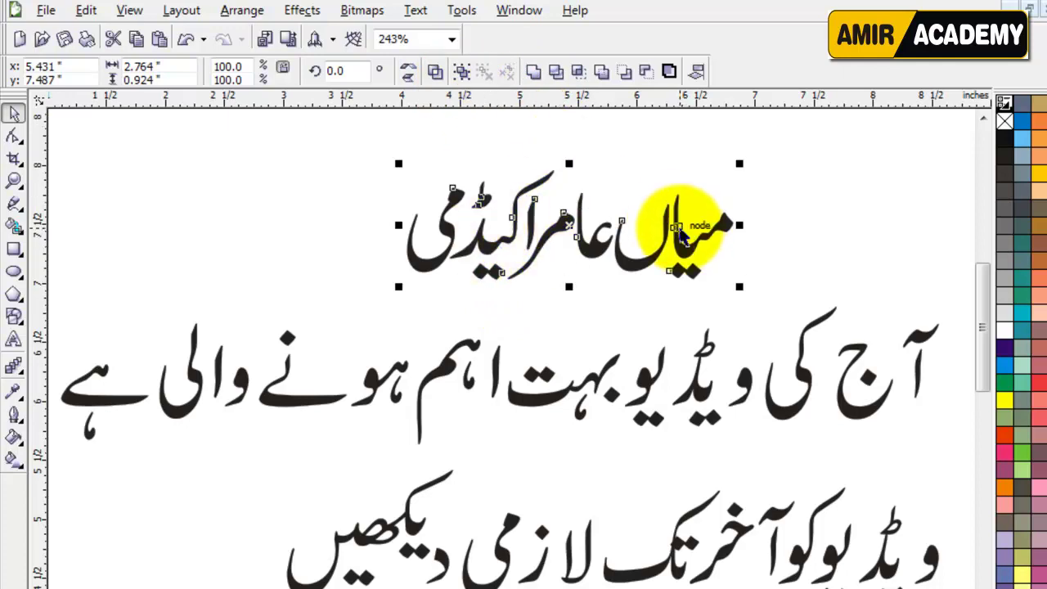
pyautogui.click(436, 74)
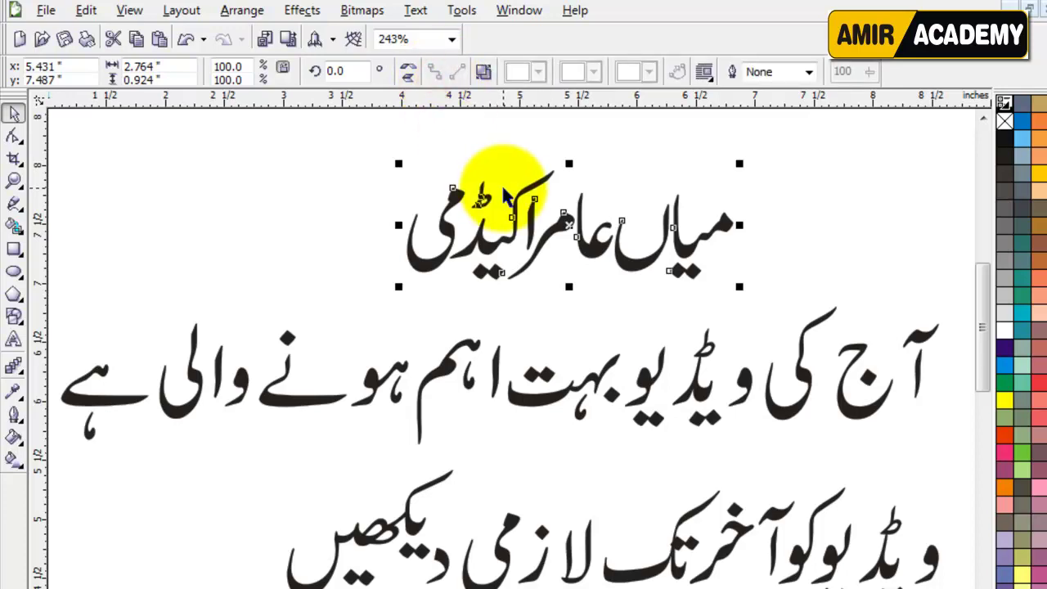
pyautogui.click(372, 205)
pyautogui.click(515, 239)
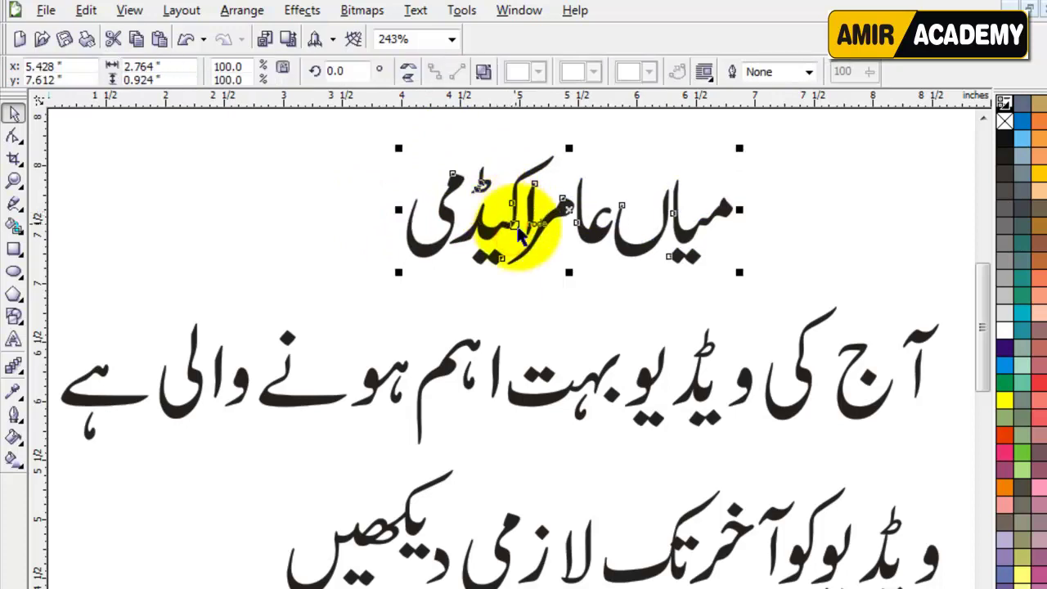
pyautogui.scroll(-2, 583, 251)
pyautogui.click(583, 246)
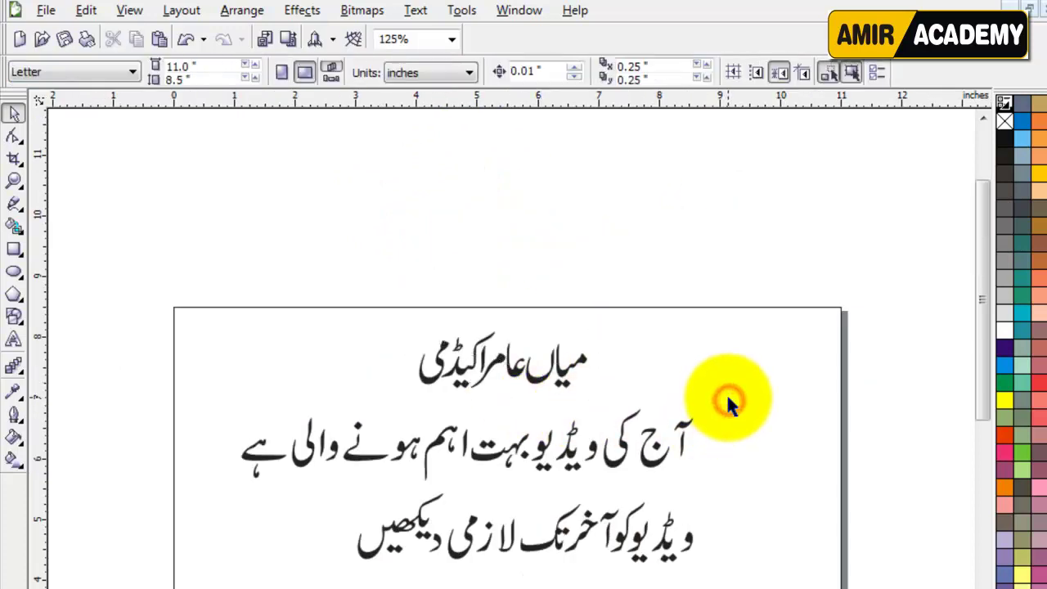
# Step: Nudge the second line's opening letter shape (آ) left toward ج and clear the selection
pyautogui.moveTo(726, 392); pyautogui.dragTo(666, 467)
pyautogui.press('Left')
pyautogui.press('Left')
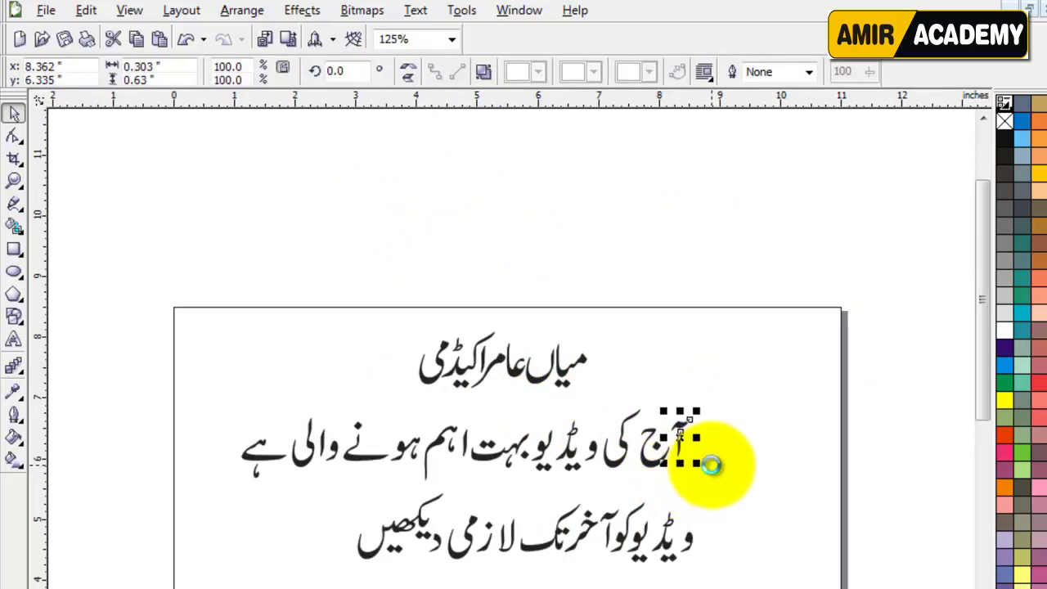
pyautogui.click(704, 401)
# Step: Select the letter shapes of آج in the second line and nudge them left toward کی
pyautogui.moveTo(704, 381); pyautogui.dragTo(621, 489)
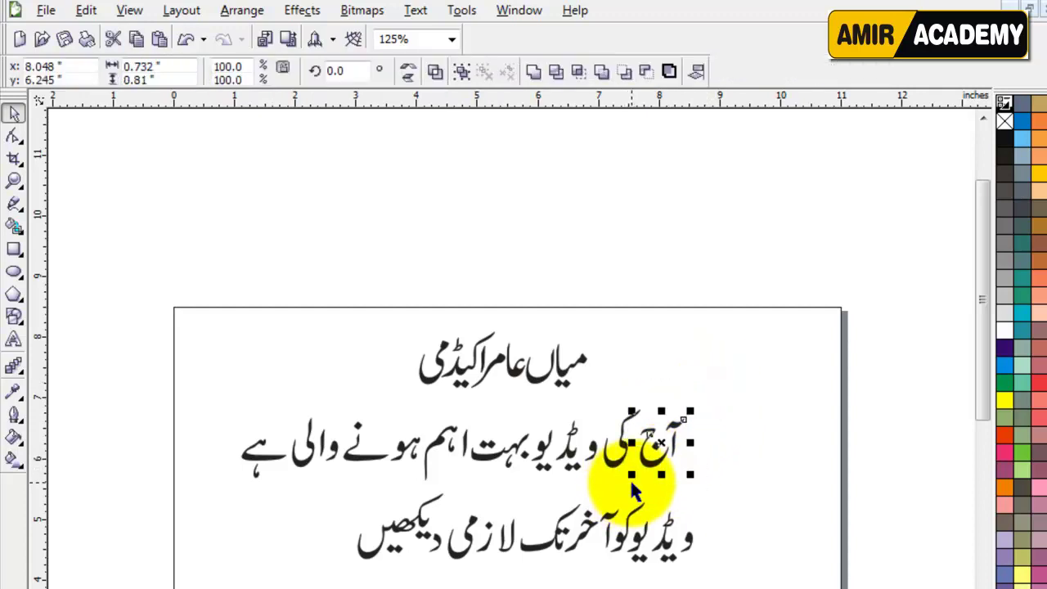
pyautogui.press('Left')
pyautogui.press('Left')
pyautogui.press('Left')
pyautogui.press('Left')
pyautogui.press('Left')
pyautogui.press('Left')
pyautogui.press('Left')
pyautogui.press('Left')
pyautogui.press('Left')
pyautogui.press('Left')
pyautogui.press('Left')
pyautogui.press('Left')
pyautogui.press('Left')
pyautogui.press('Left')
pyautogui.press('Left')
# Step: Select the second line's shapes from آج through the و after کی and nudge them left to about x 7.39 inches
pyautogui.moveTo(708, 393); pyautogui.dragTo(601, 485)
pyautogui.moveTo(732, 360); pyautogui.dragTo(584, 489)
pyautogui.press('Left')
pyautogui.press('Left')
pyautogui.press('Left')
pyautogui.press('Left')
pyautogui.press('Left')
pyautogui.press('Left')
pyautogui.press('Left')
pyautogui.press('Left')
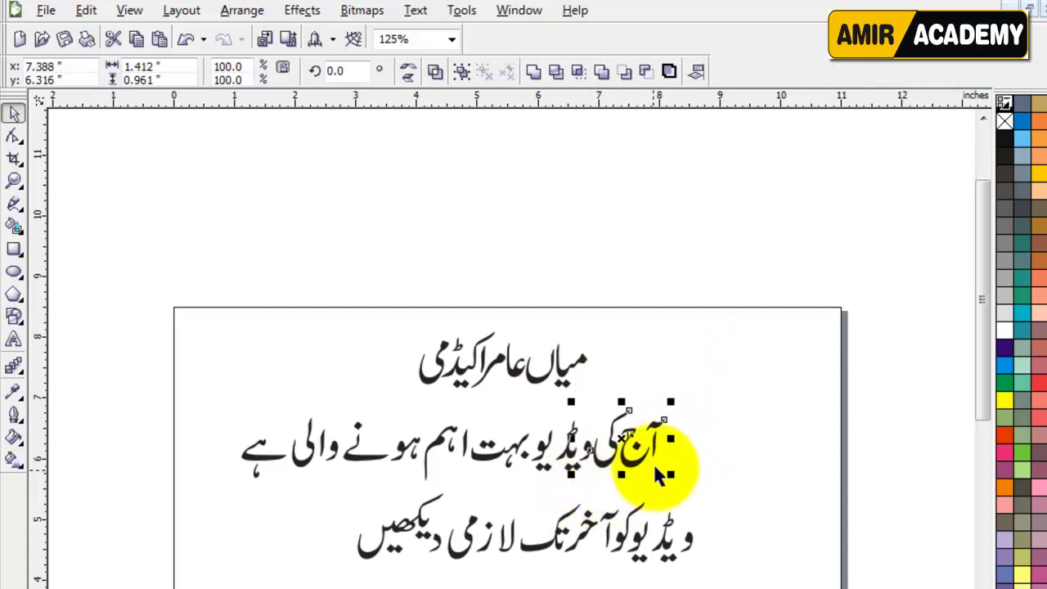
pyautogui.click(696, 442)
# Step: Select the second line's shapes from آج through ویڈ and nudge them left toward یو
pyautogui.moveTo(708, 382); pyautogui.dragTo(548, 491)
pyautogui.press('Left')
pyautogui.press('Left')
pyautogui.press('Left')
pyautogui.press('Left')
pyautogui.press('Left')
pyautogui.press('Left')
pyautogui.press('Left')
pyautogui.press('Left')
pyautogui.press('Left')
pyautogui.press('Left')
pyautogui.press('Left')
# Step: Select the second line's shapes from آج through بہت, nudge them left toward اہم, and clear the selection
pyautogui.moveTo(690, 392); pyautogui.dragTo(460, 494)
pyautogui.press('Left')
pyautogui.press('Left')
pyautogui.press('Left')
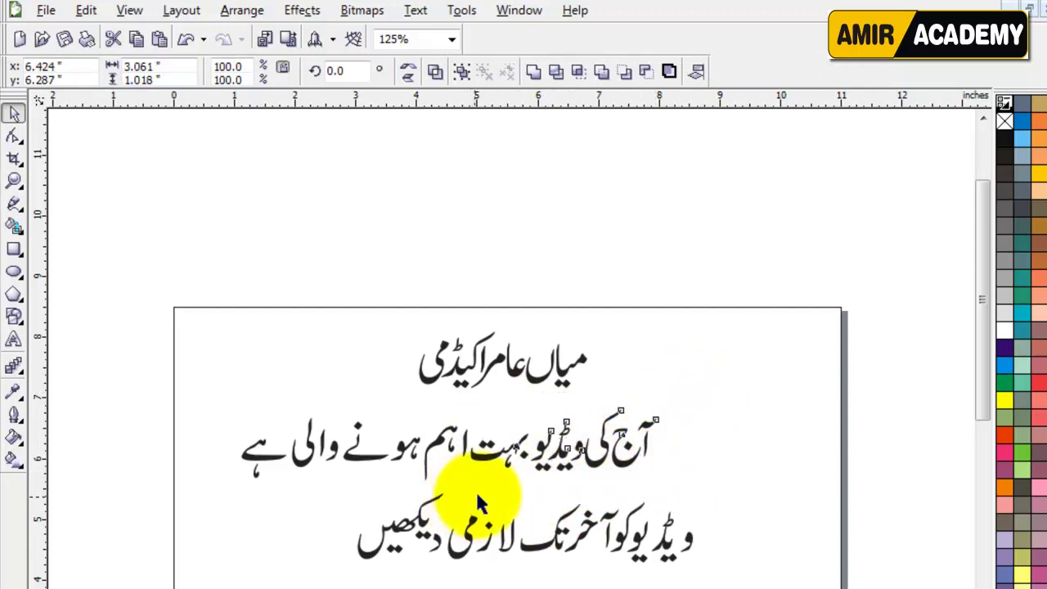
pyautogui.moveTo(682, 391); pyautogui.dragTo(452, 485)
pyautogui.press('Left')
pyautogui.press('Left')
pyautogui.press('Left')
pyautogui.press('Left')
pyautogui.press('Left')
pyautogui.click(292, 500)
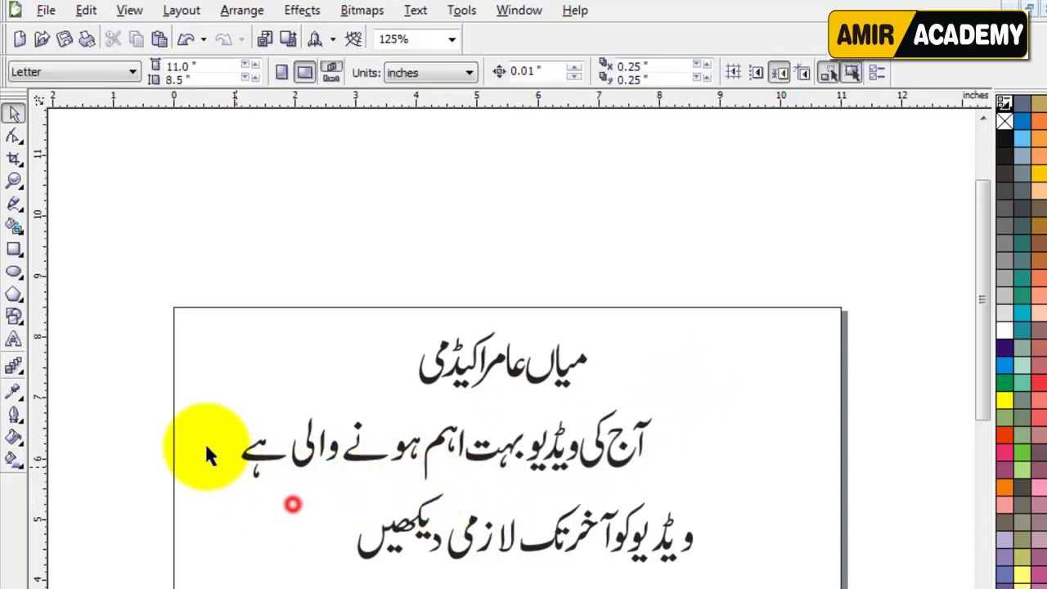
# Step: Select the second line's closing shapes, ہے and لی, and nudge them right toward the ا of والی
pyautogui.moveTo(192, 409); pyautogui.dragTo(293, 490)
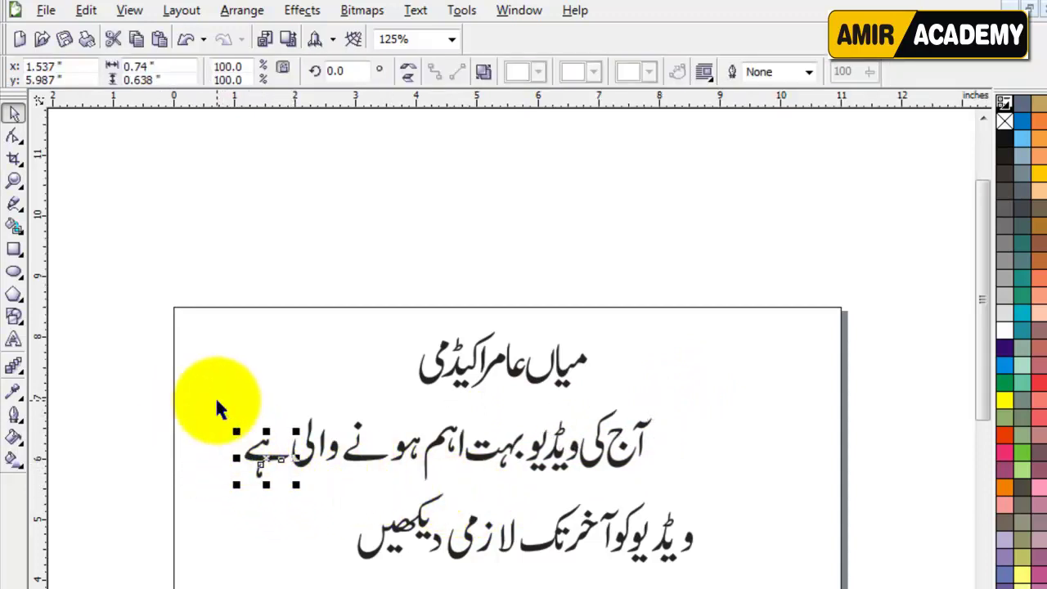
pyautogui.moveTo(214, 396); pyautogui.dragTo(316, 487)
pyautogui.press('Right')
pyautogui.press('Right')
pyautogui.press('Right')
pyautogui.press('Right')
pyautogui.press('Right')
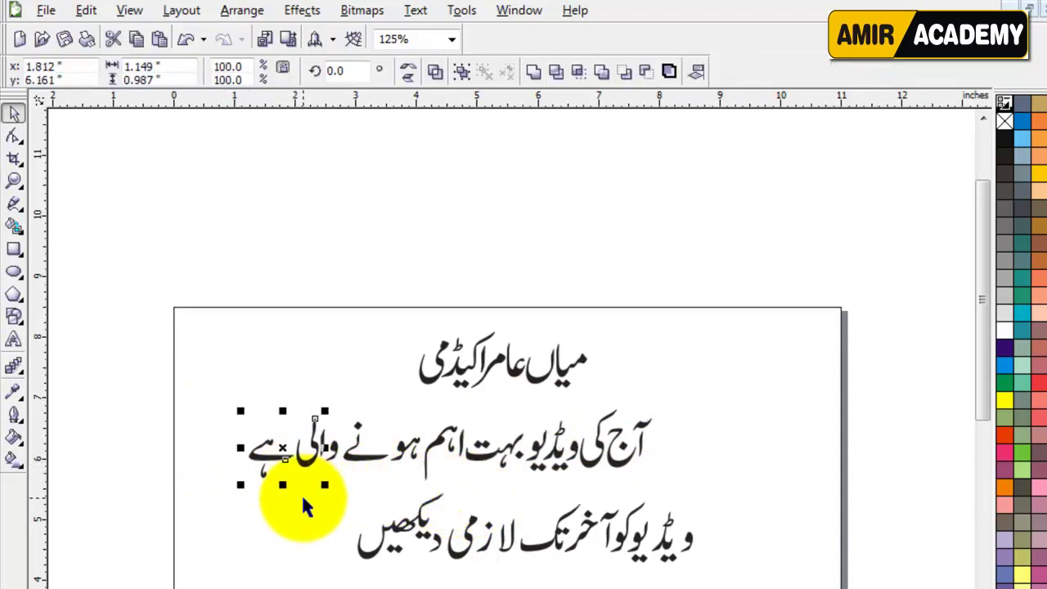
# Step: Extend the selection to all of والی ہے and nudge it right toward نے, to about x 2.08 inches
pyautogui.moveTo(216, 390); pyautogui.dragTo(330, 497)
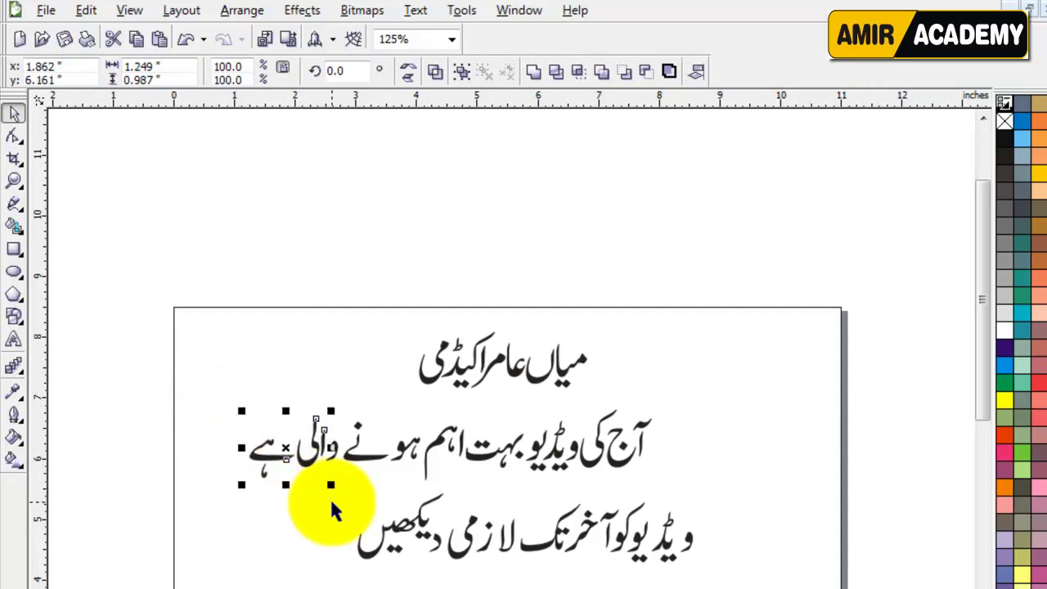
pyautogui.moveTo(215, 394); pyautogui.dragTo(344, 488)
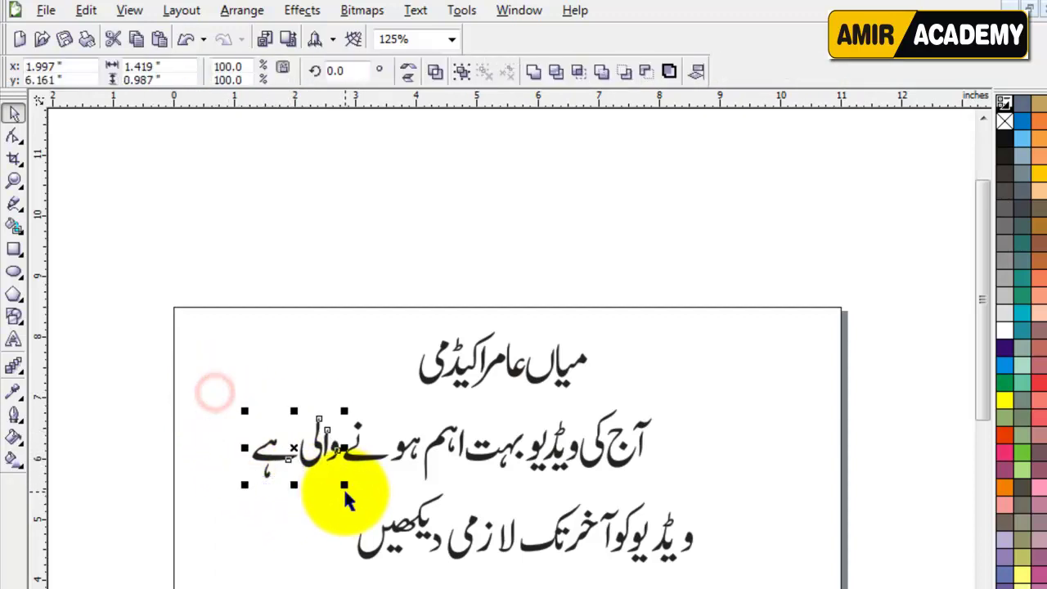
pyautogui.press('Right')
pyautogui.press('Right')
pyautogui.press('Right')
pyautogui.press('Right')
pyautogui.press('Right')
pyautogui.press('Right')
pyautogui.press('Right')
pyautogui.press('Right')
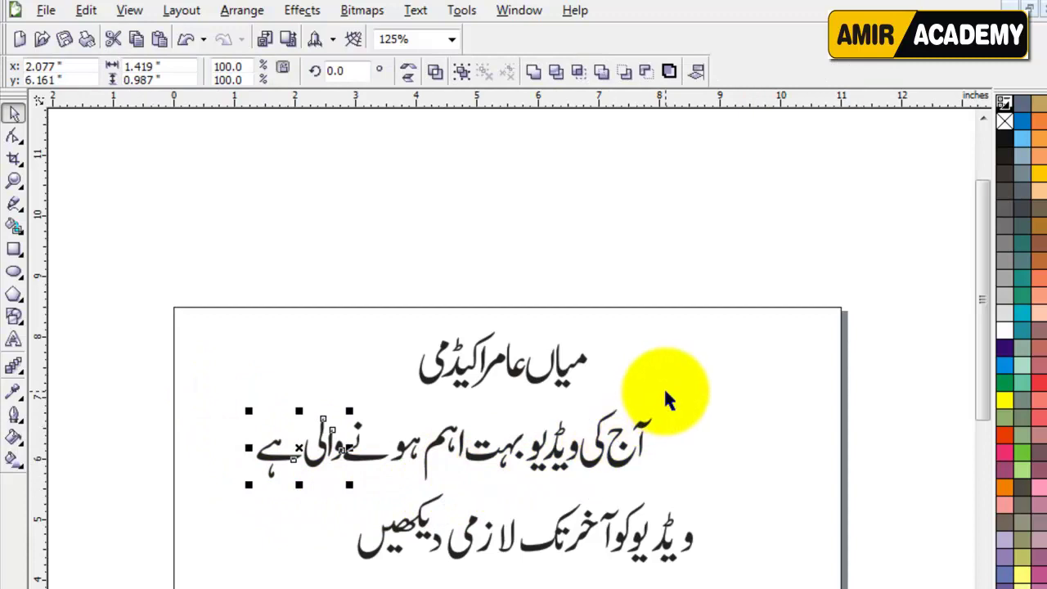
# Step: Weld all of the second line's shapes into one object, and weld the third line's shapes the same way
pyautogui.moveTo(664, 395); pyautogui.dragTo(229, 496)
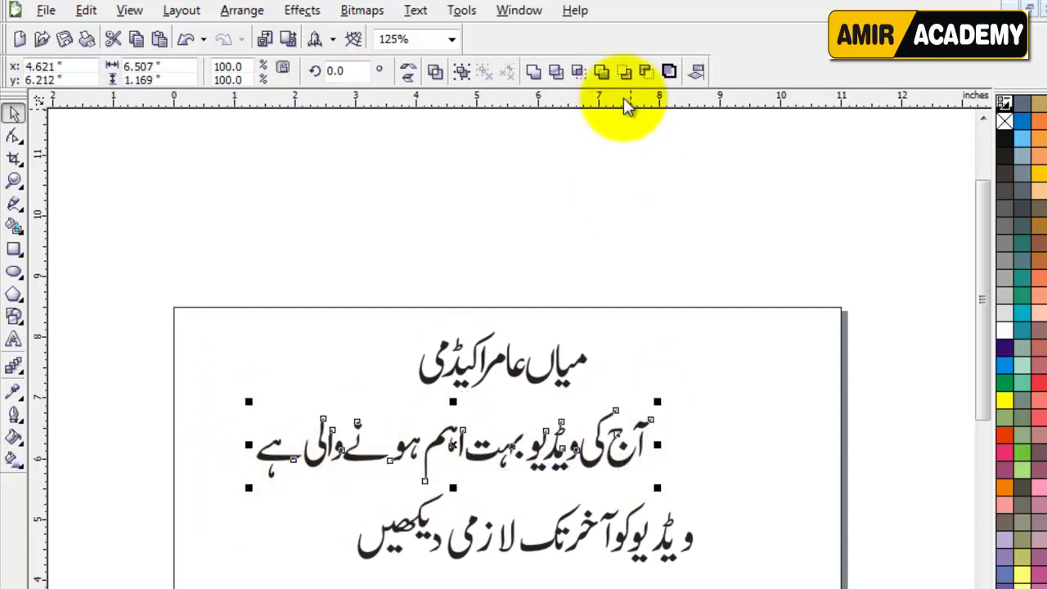
pyautogui.click(533, 71)
pyautogui.moveTo(731, 469); pyautogui.dragTo(344, 584)
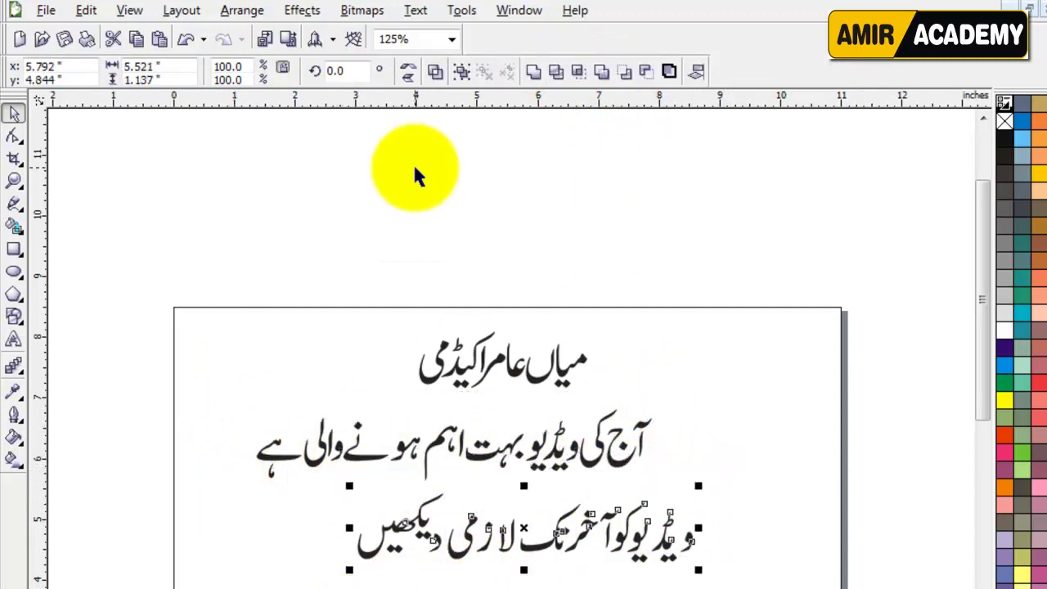
pyautogui.click(533, 72)
pyautogui.click(674, 238)
pyautogui.scroll(1, 673, 262)
pyautogui.scroll(-1, 667, 368)
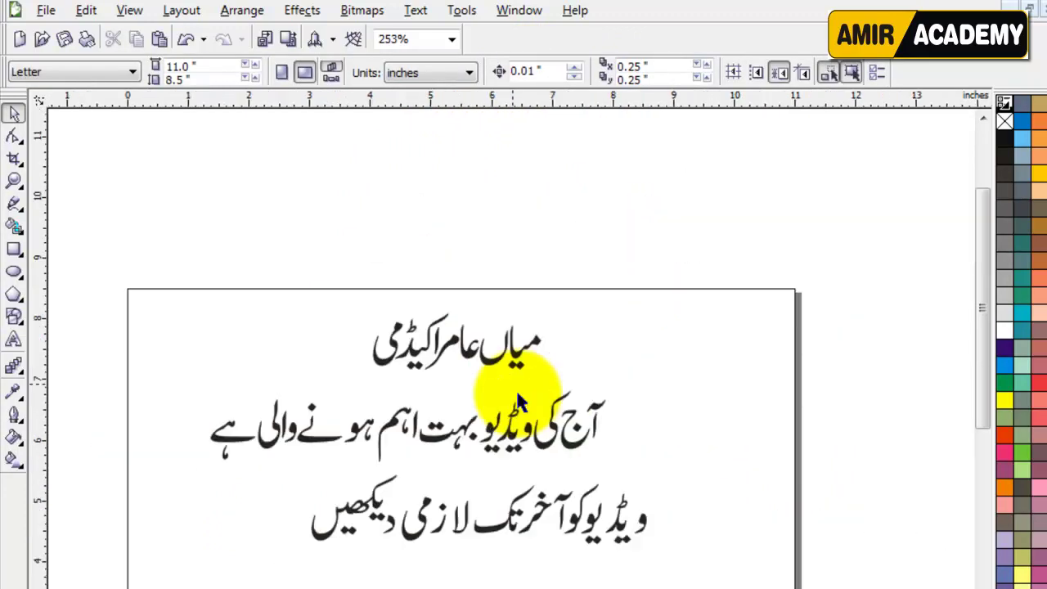
# Step: Select all three text lines, move them right so they extend past the page's right edge, and clear the selection
pyautogui.moveTo(740, 267); pyautogui.dragTo(201, 583)
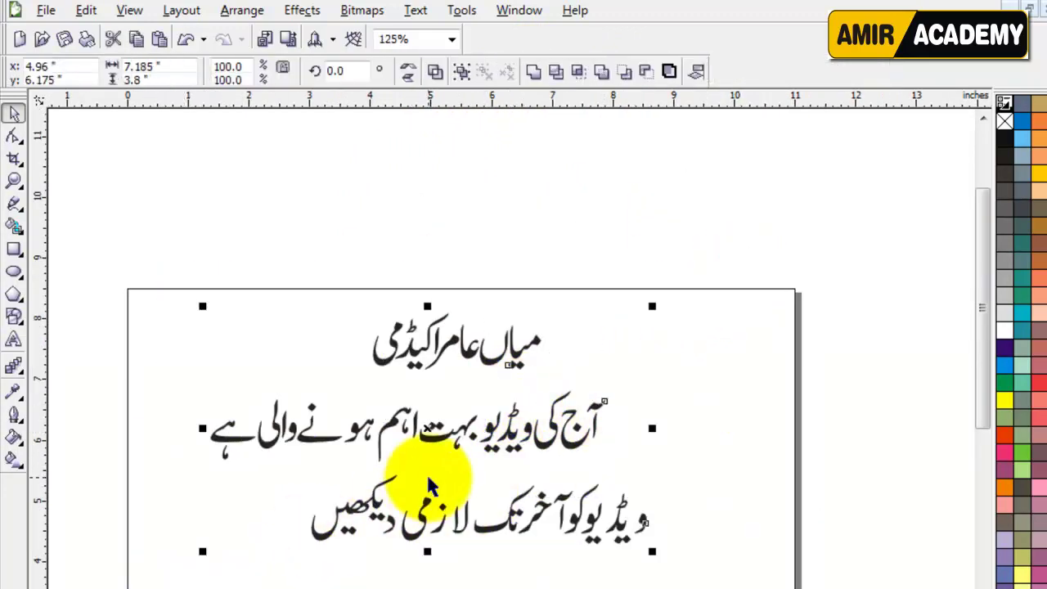
pyautogui.moveTo(450, 434); pyautogui.dragTo(692, 478)
pyautogui.scroll(3, 691, 479)
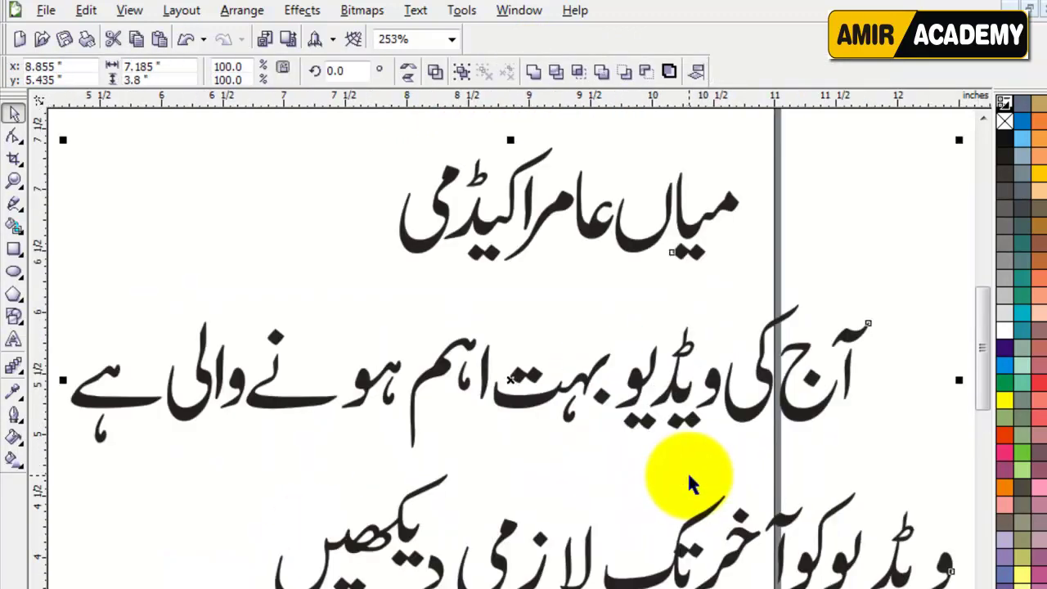
pyautogui.scroll(-3, 514, 383)
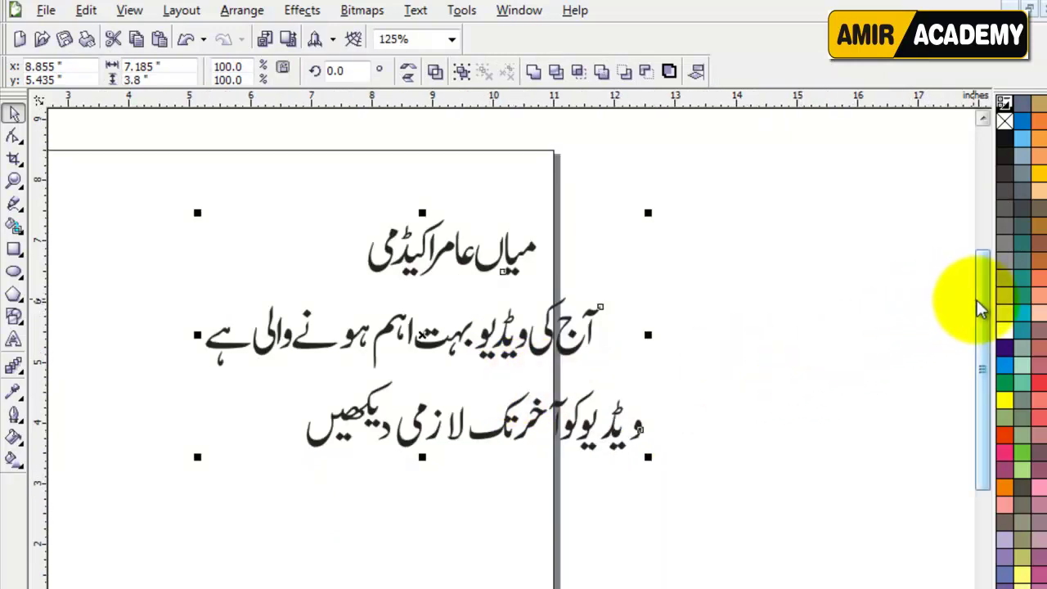
pyautogui.scroll(-1, 977, 309)
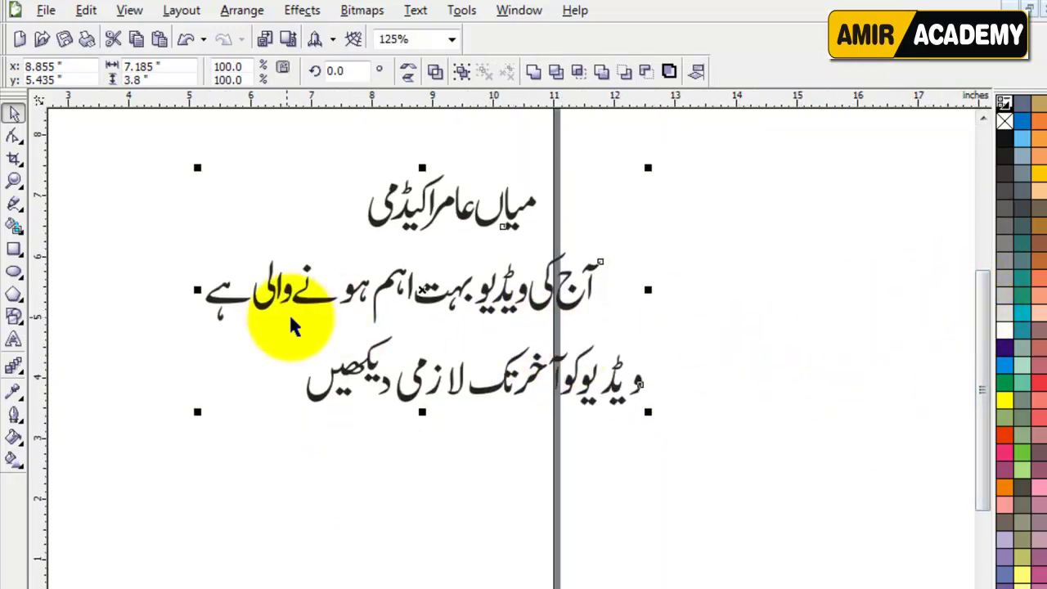
pyautogui.moveTo(392, 297); pyautogui.dragTo(577, 239)
pyautogui.click(617, 481)
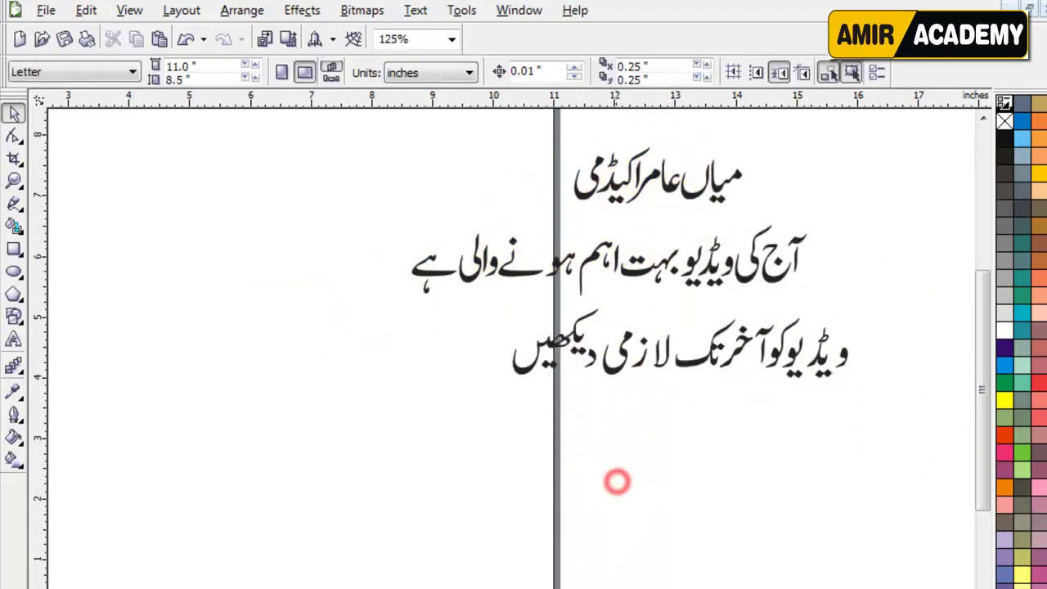
# Step: Draw four rectangles of different sizes on and beside the page, and delete them all
pyautogui.hscroll(-6, 523, 344)
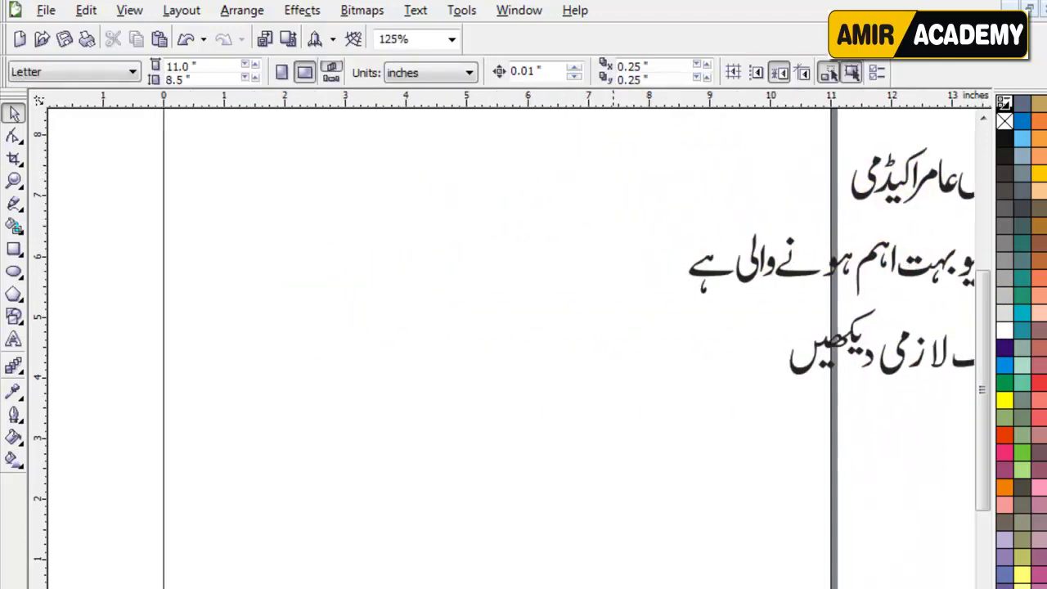
pyautogui.click(14, 252)
pyautogui.moveTo(297, 168); pyautogui.dragTo(386, 207)
pyautogui.moveTo(493, 172); pyautogui.dragTo(566, 249)
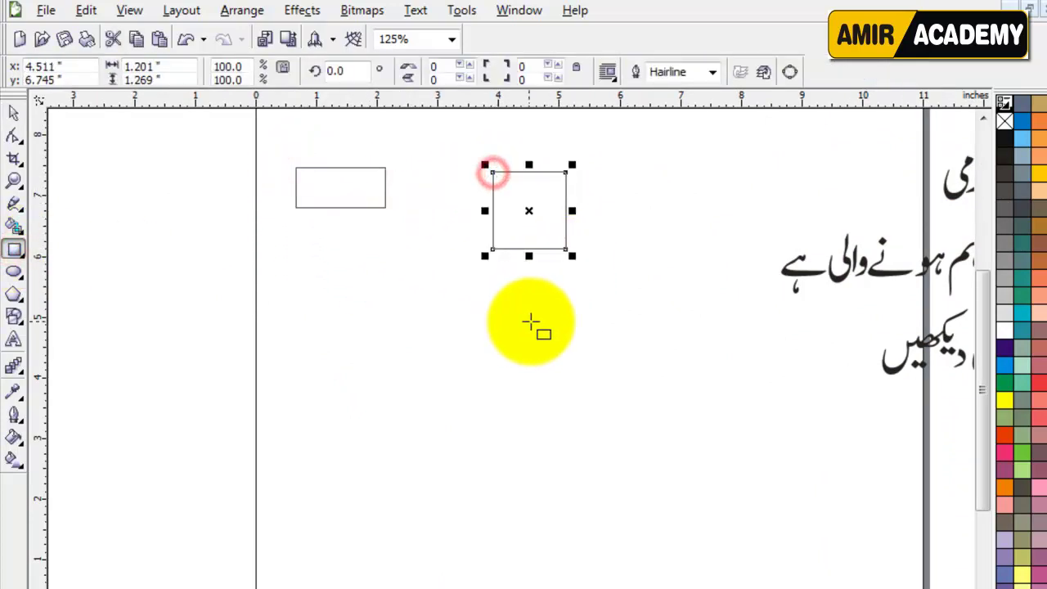
pyautogui.moveTo(569, 318); pyautogui.dragTo(368, 414)
pyautogui.moveTo(243, 349); pyautogui.dragTo(151, 162)
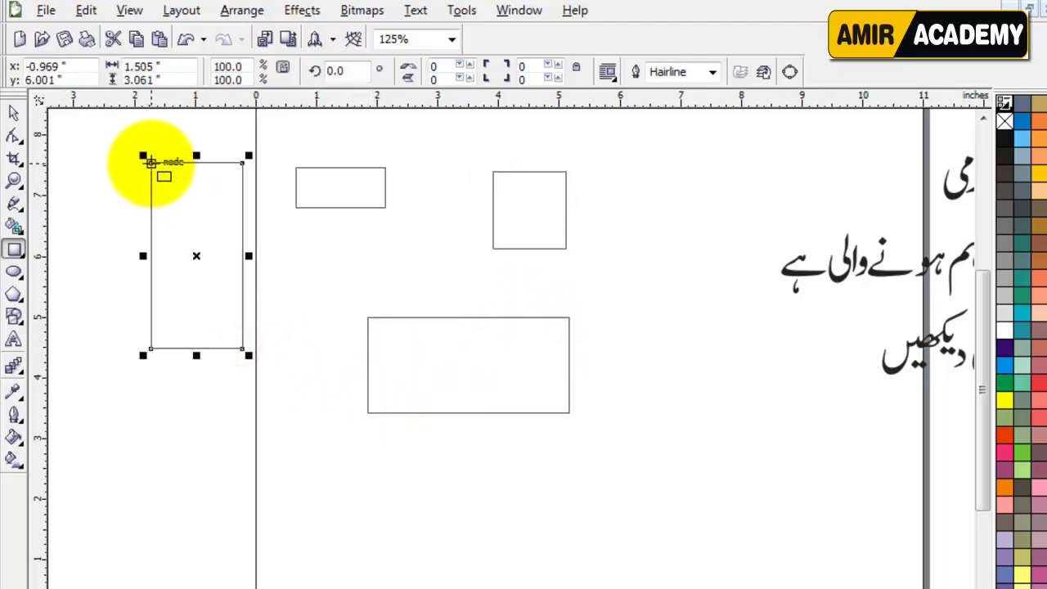
pyautogui.click(14, 112)
pyautogui.moveTo(100, 125); pyautogui.dragTo(649, 474)
pyautogui.press('Delete')
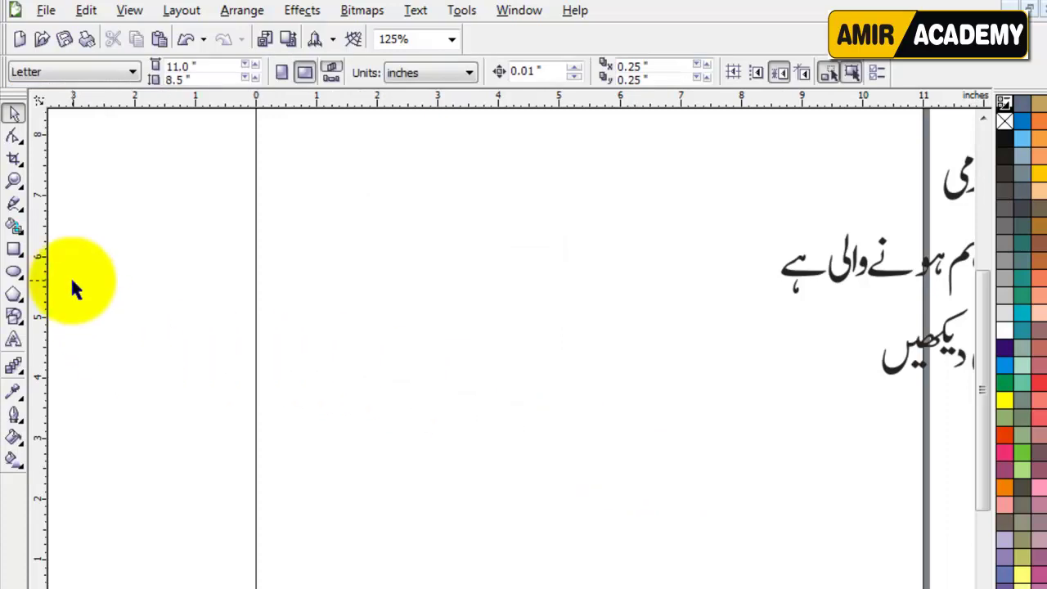
# Step: Draw a rectangle on the page and set its size to 4.2 inches wide by 2.4 inches high
pyautogui.click(14, 251)
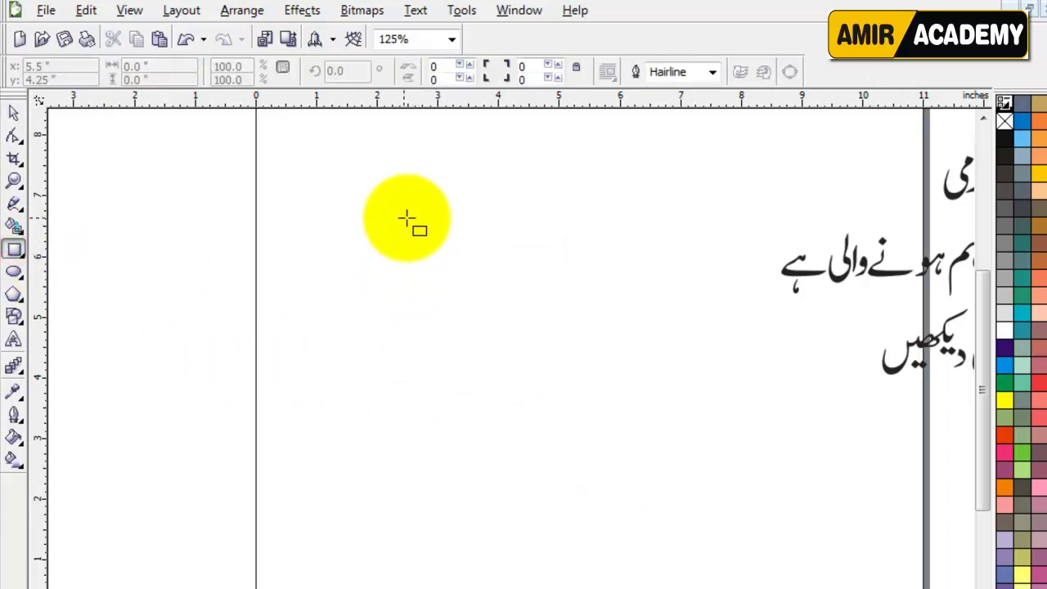
pyautogui.moveTo(301, 175); pyautogui.dragTo(767, 473)
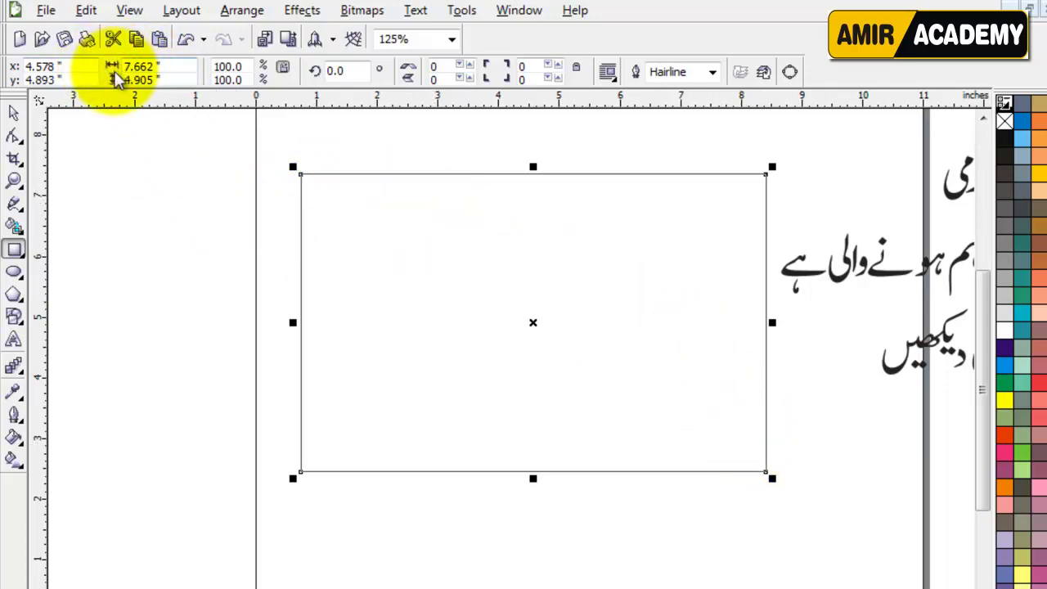
pyautogui.moveTo(173, 67); pyautogui.dragTo(128, 67)
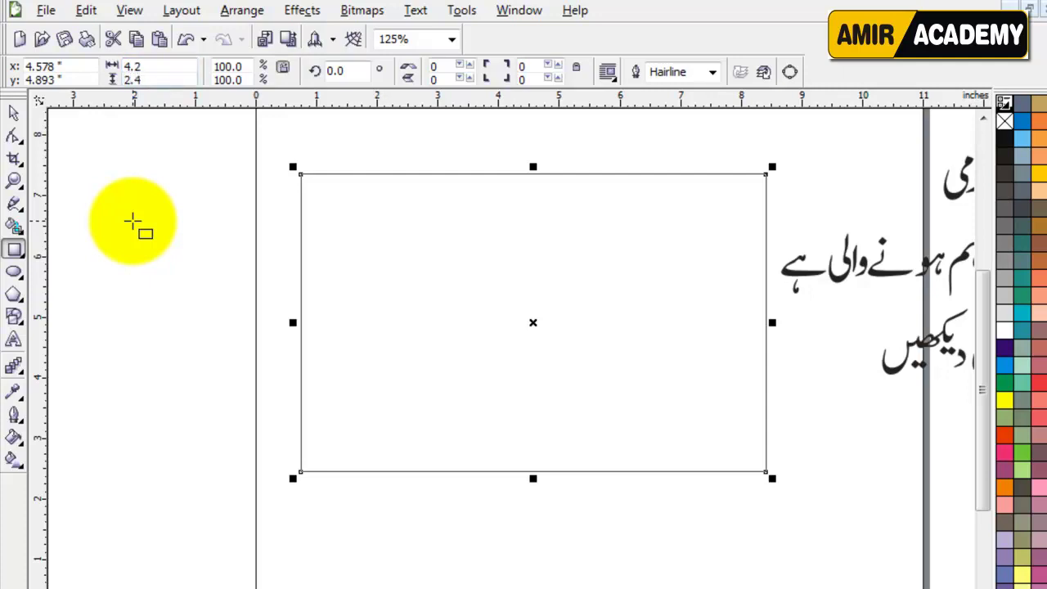
pyautogui.click(13, 112)
pyautogui.moveTo(293, 167); pyautogui.dragTo(397, 243)
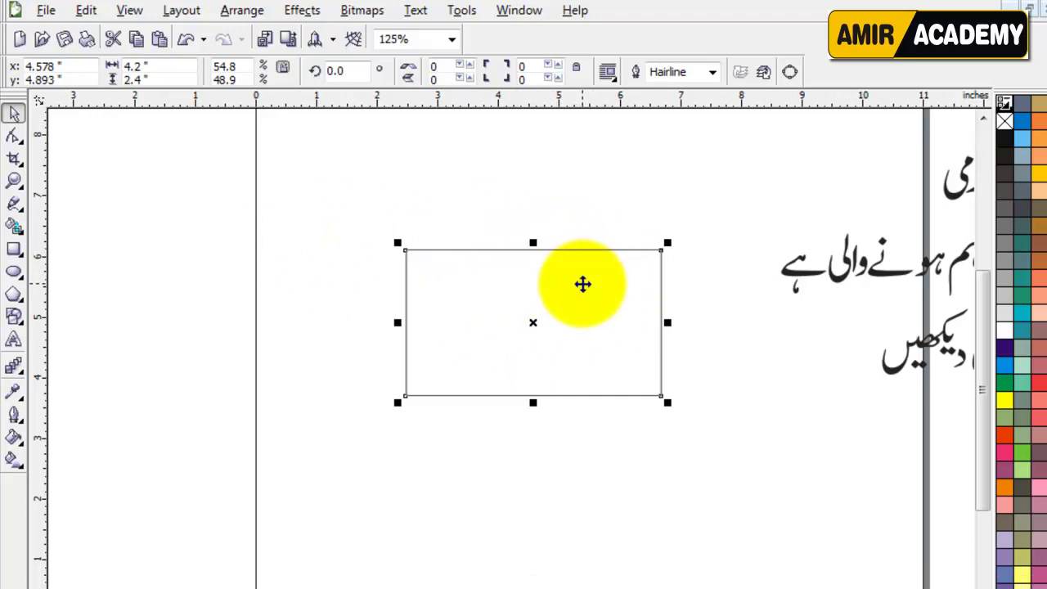
# Step: Move the rectangle up and right on the page, centred at about x 6.03, y 6.93 inches
pyautogui.scroll(1, 582, 284)
pyautogui.click(428, 281)
pyautogui.moveTo(274, 413); pyautogui.dragTo(370, 278)
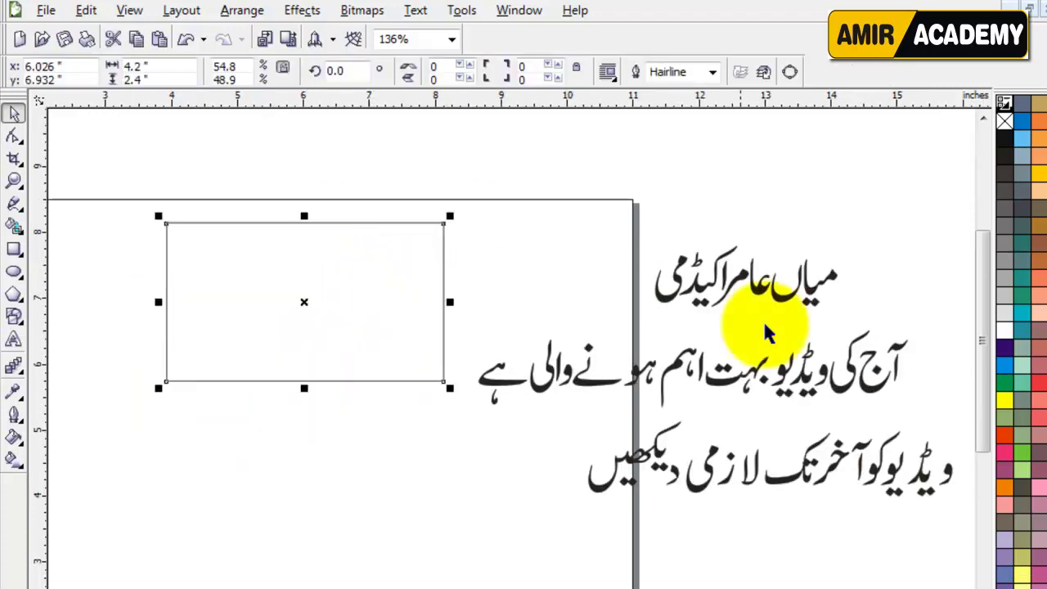
# Step: Try several fill colours on the rectangle, including dark violet, no fill, orange-red, blue and pink
pyautogui.click(1006, 353)
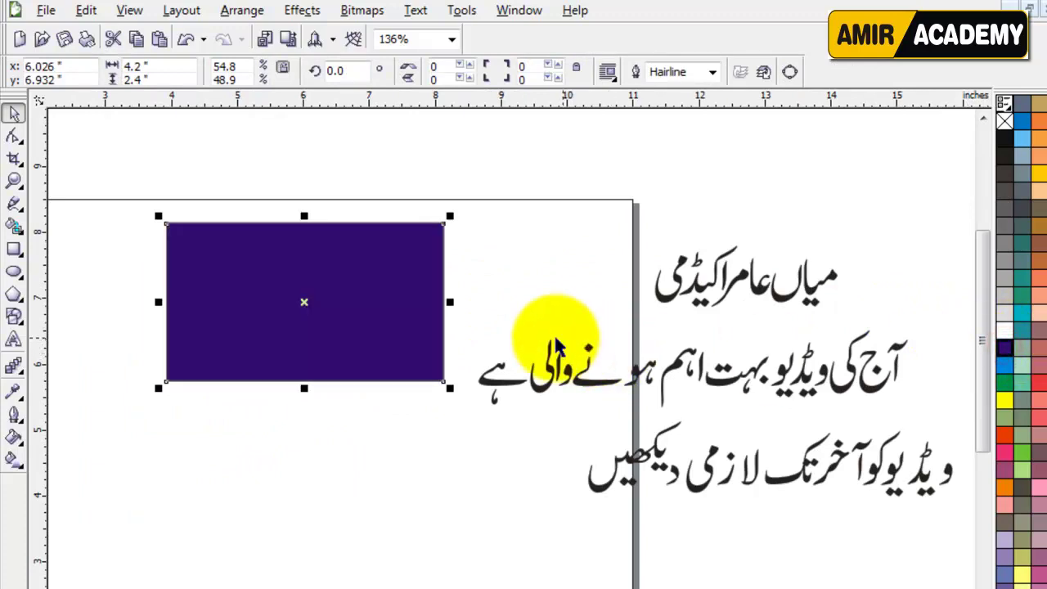
pyautogui.click(1005, 122)
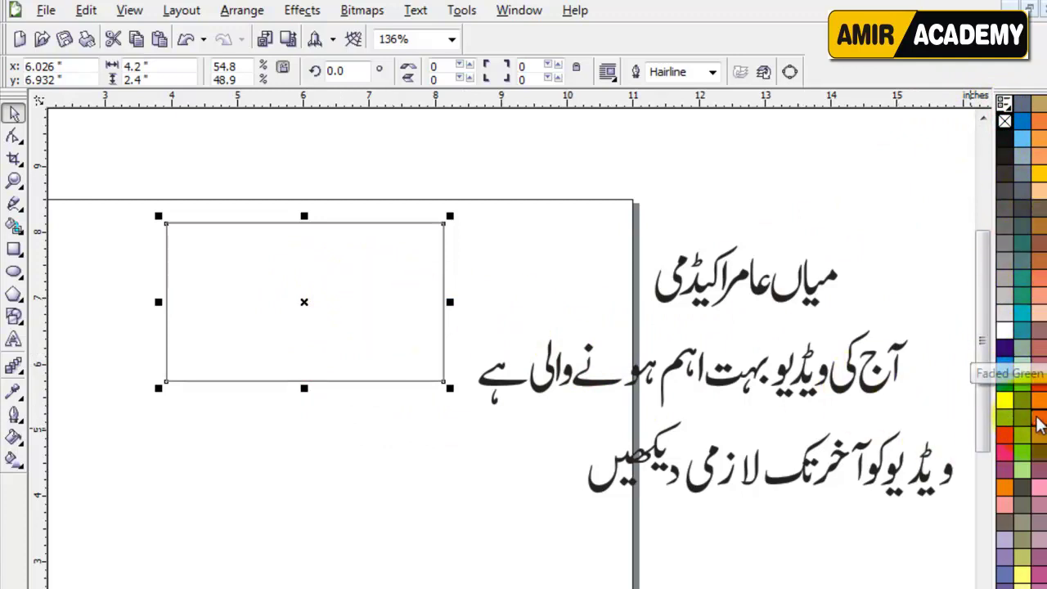
pyautogui.click(1009, 442)
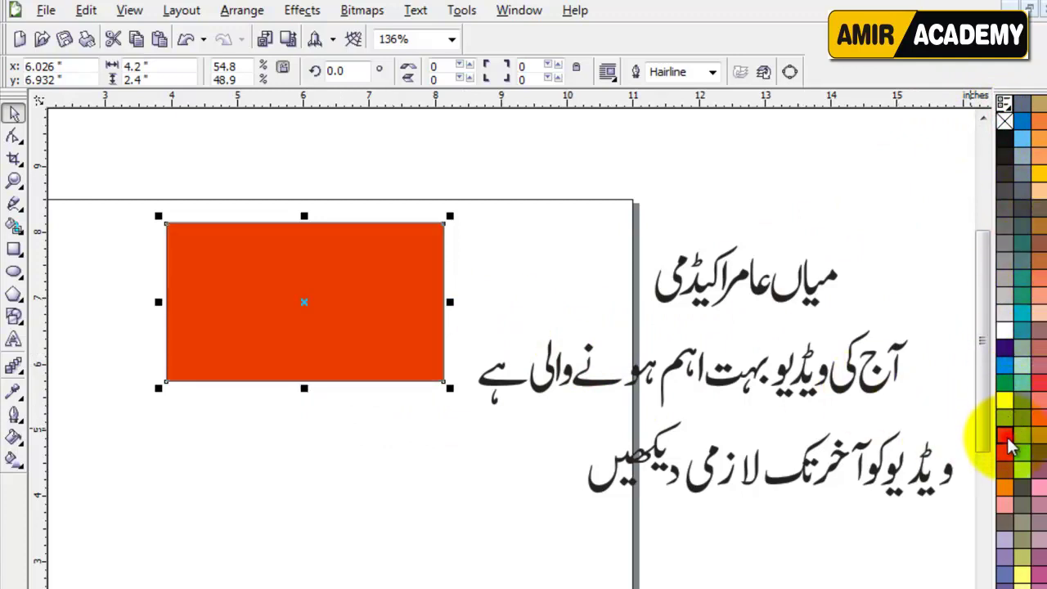
pyautogui.click(1005, 347)
pyautogui.click(1004, 365)
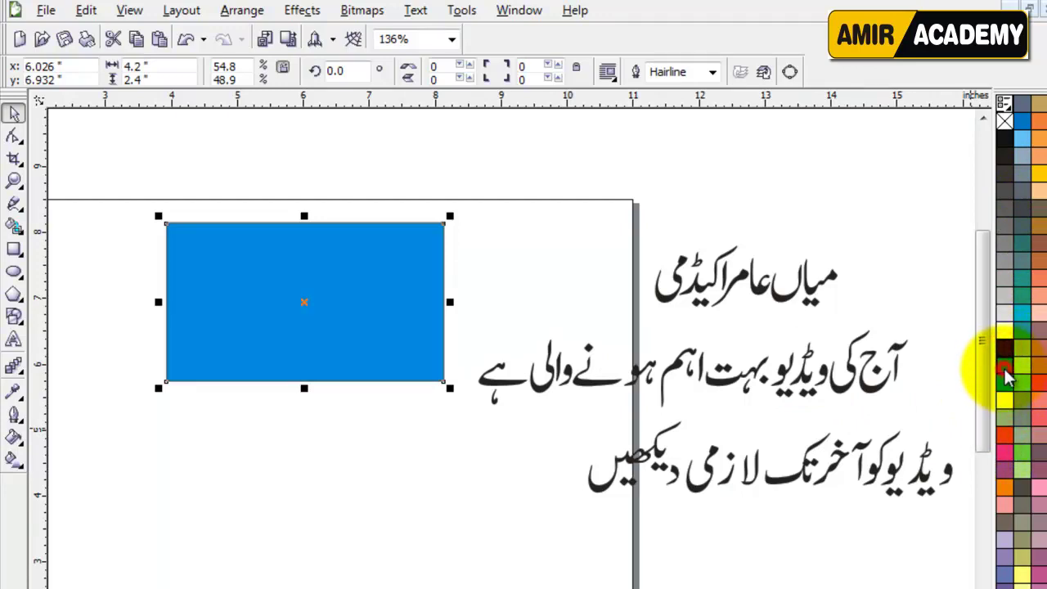
pyautogui.click(1009, 441)
pyautogui.click(1007, 458)
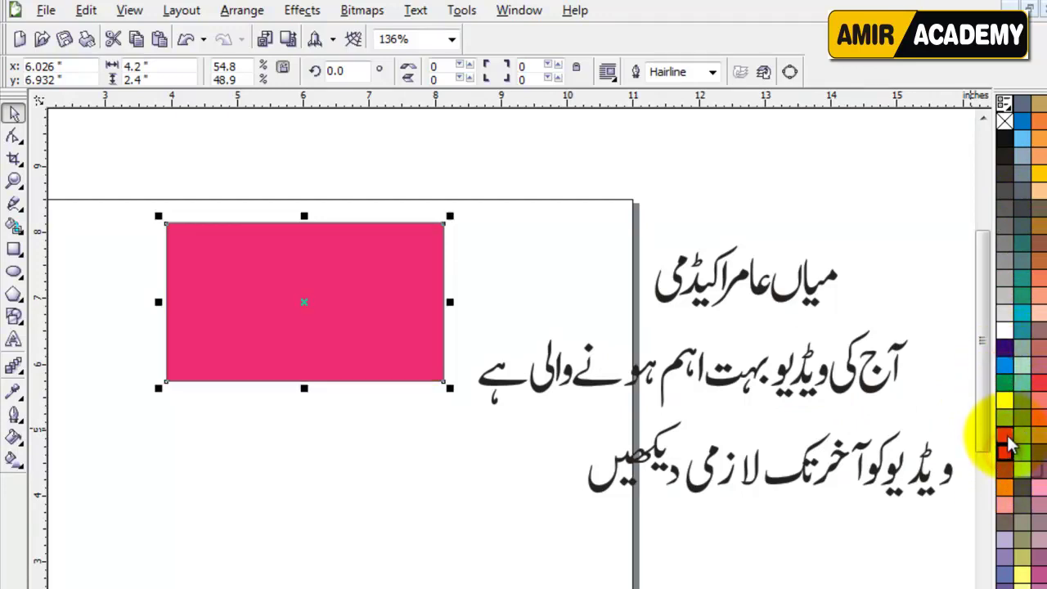
pyautogui.click(1009, 440)
# Step: Fill the rectangle with dark violet and move it down to about x 6.12, y 6.08 inches
pyautogui.click(1005, 347)
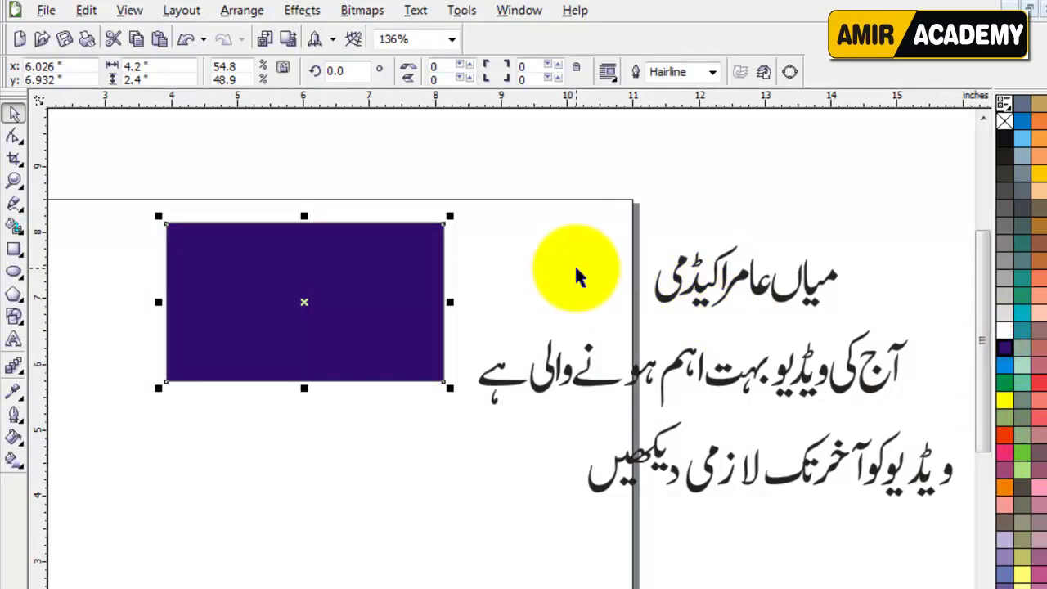
pyautogui.click(365, 297)
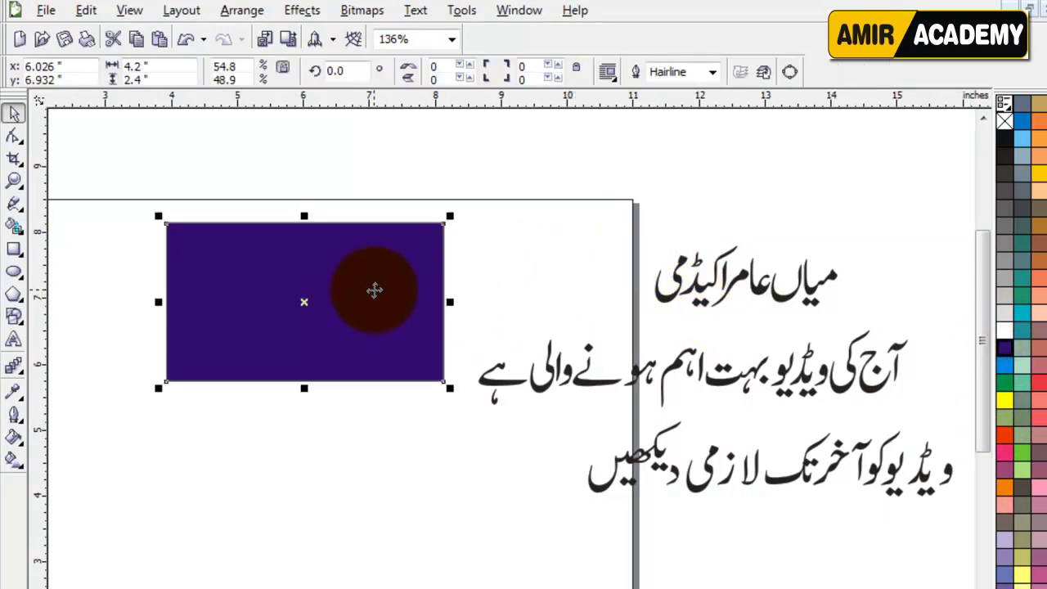
pyautogui.moveTo(374, 290); pyautogui.dragTo(381, 346)
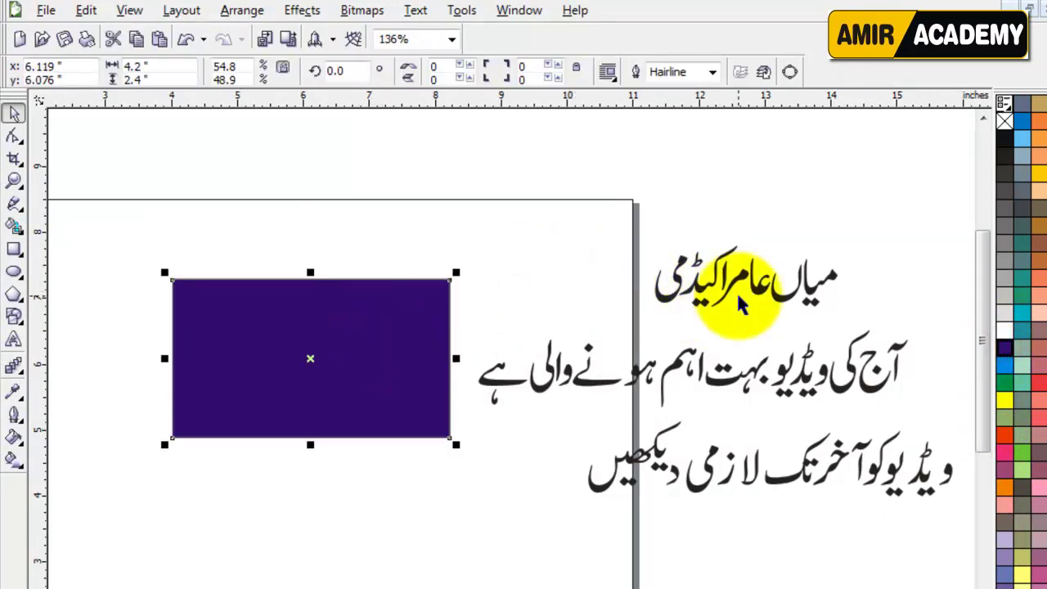
# Step: Select all three text lines beside the page and scale them down together to about 2.38 by 1.26 inches
pyautogui.click(778, 294)
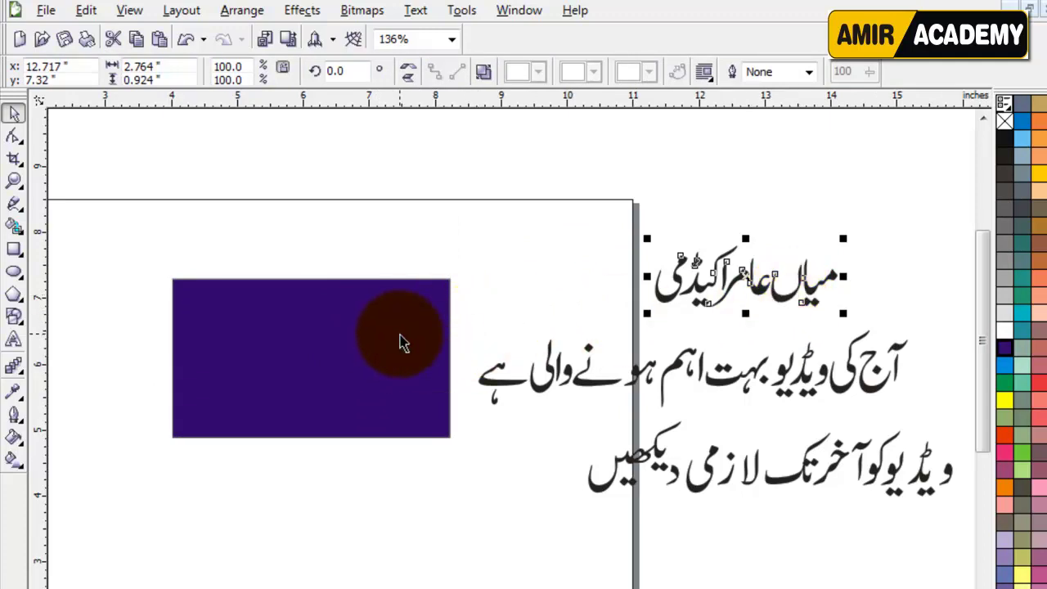
pyautogui.click(907, 250)
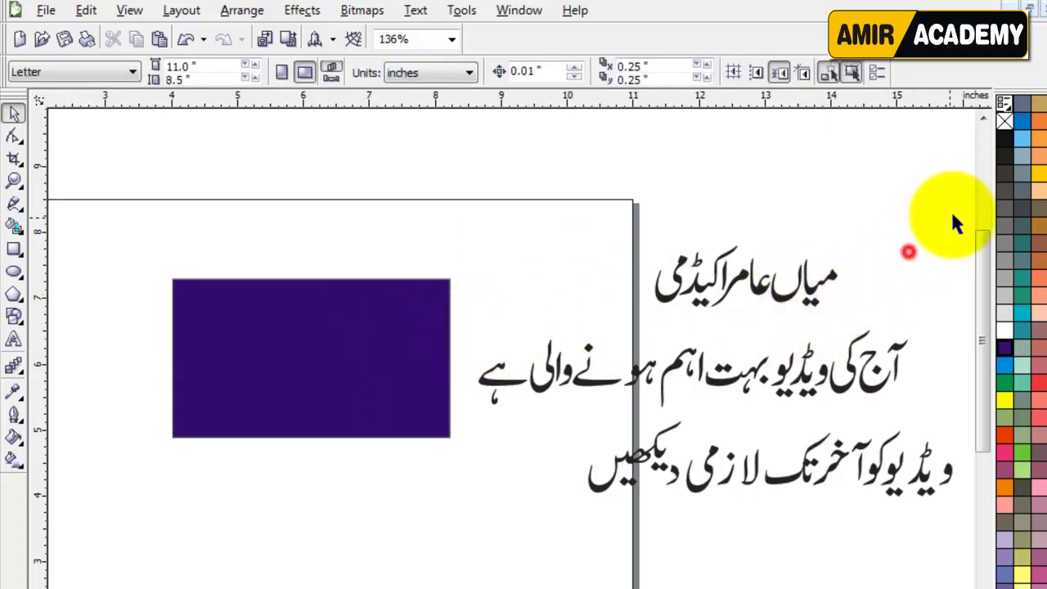
pyautogui.moveTo(970, 189)
pyautogui.mouseDown()
pyautogui.moveTo(966, 210)
pyautogui.moveTo(728, 517)
pyautogui.moveTo(452, 540)
pyautogui.moveTo(518, 491)
pyautogui.moveTo(622, 447)
pyautogui.moveTo(629, 456)
pyautogui.mouseUp()
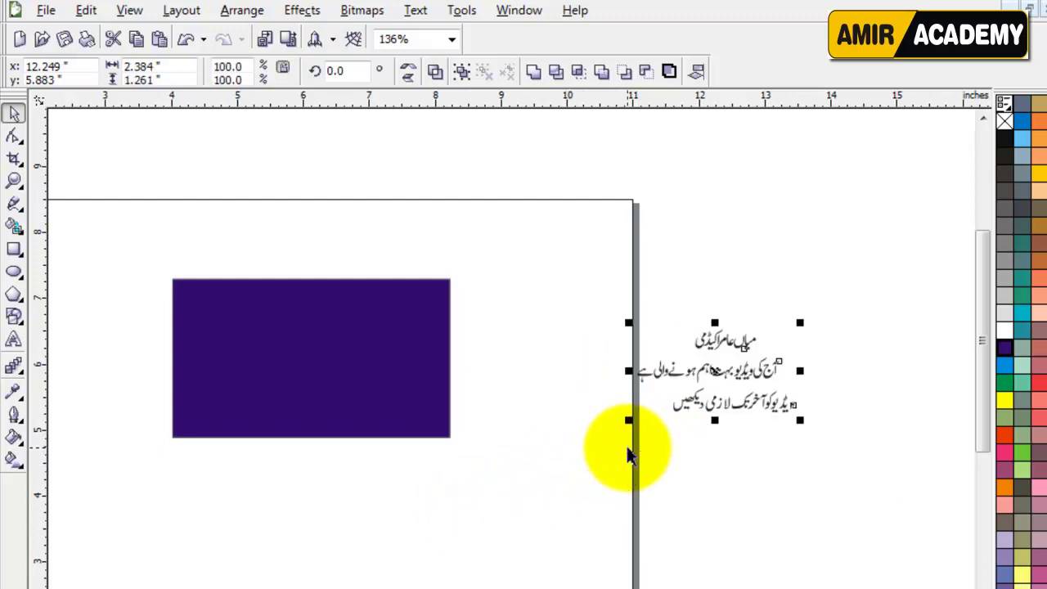
# Step: Undo the last scaling and scale all three text lines down together to about 1.83 by 0.97 inches
pyautogui.hotkey('ctrl', 'z')
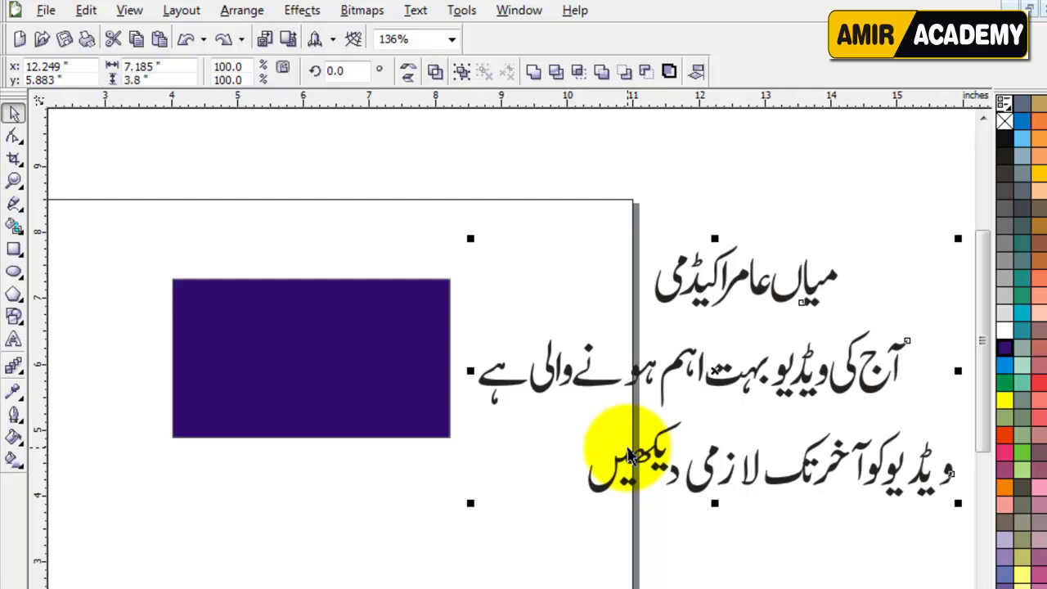
pyautogui.click(851, 215)
pyautogui.moveTo(970, 165); pyautogui.dragTo(451, 550)
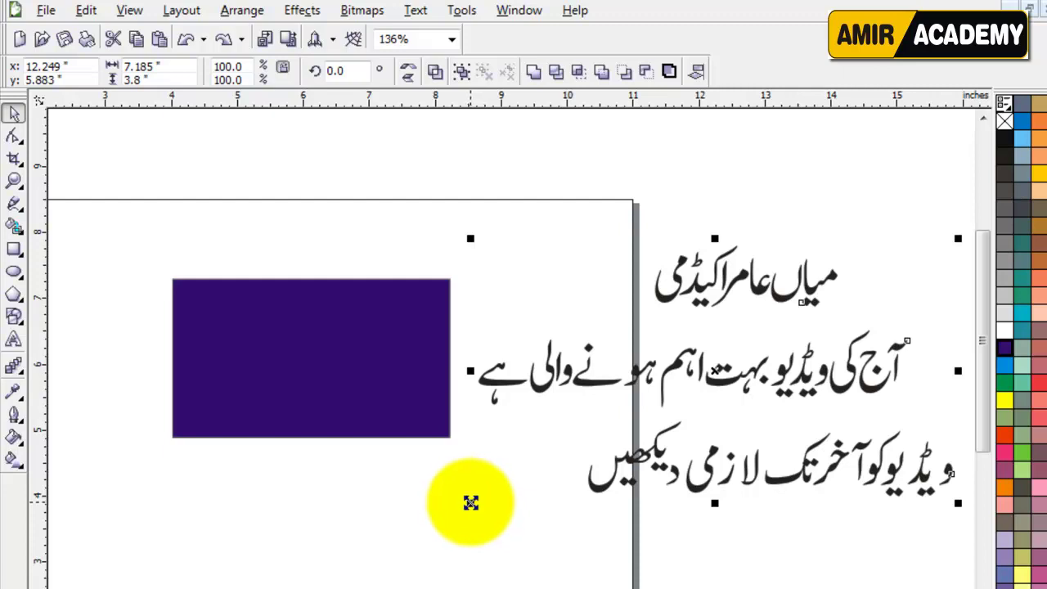
pyautogui.moveTo(470, 503); pyautogui.dragTo(644, 445)
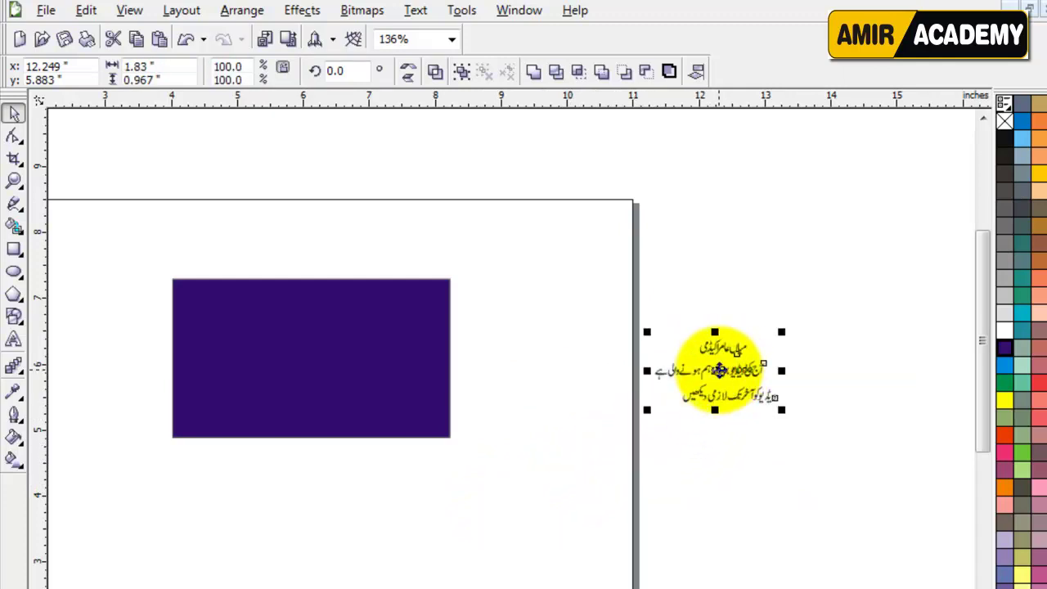
# Step: Move the three text lines closer to the violet rectangle, centred at about x 9.36, y 5.89 inches
pyautogui.moveTo(718, 370); pyautogui.dragTo(542, 367)
pyautogui.scroll(3, 681, 392)
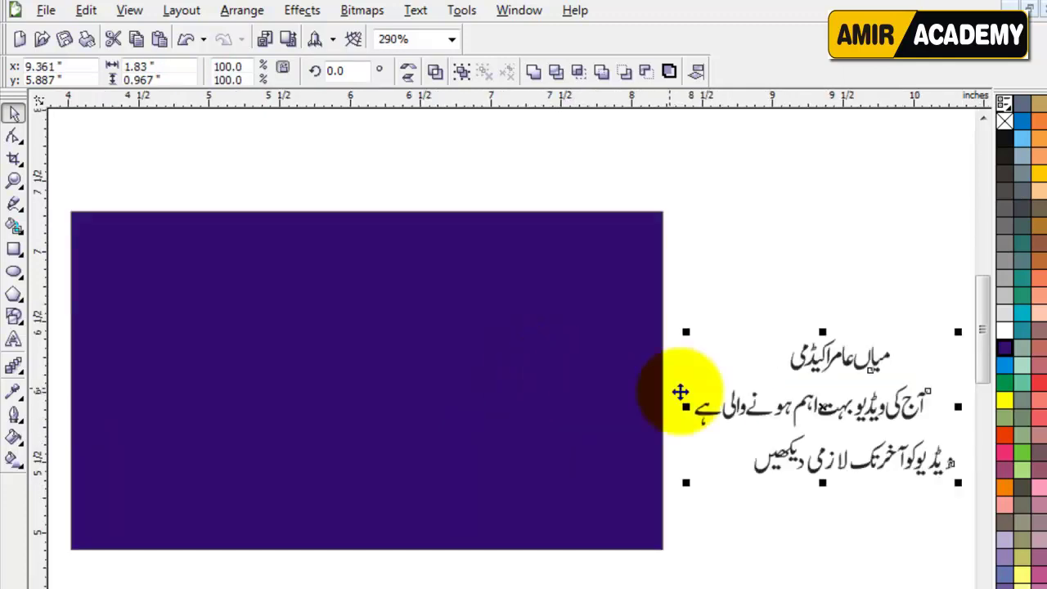
pyautogui.click(826, 233)
# Step: Move the top text line onto the upper part of the rectangle, centred at about x 5.94, y 7.03 inches
pyautogui.click(851, 357)
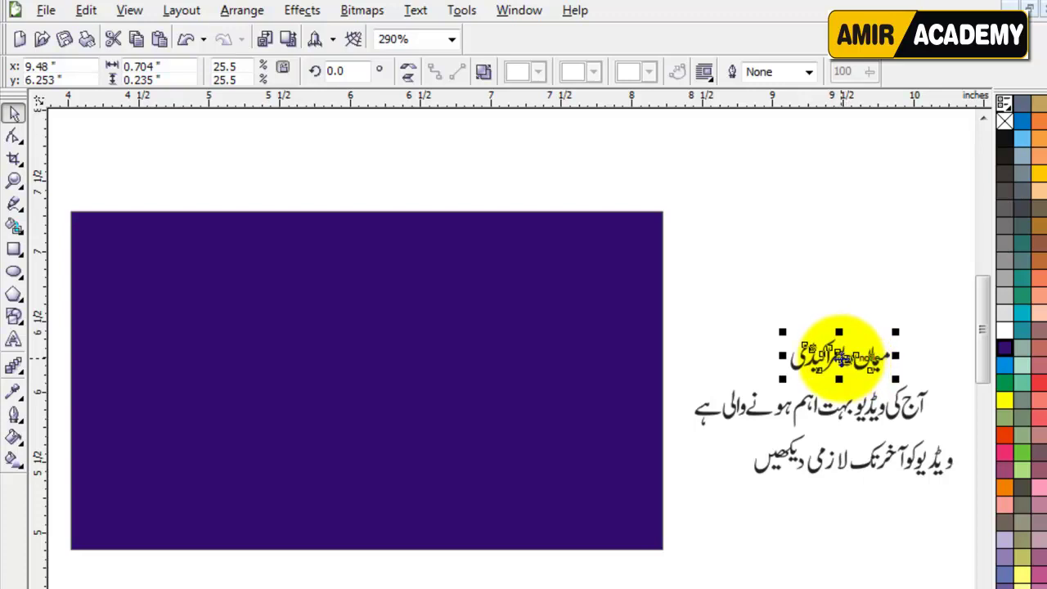
pyautogui.moveTo(840, 357); pyautogui.dragTo(342, 255)
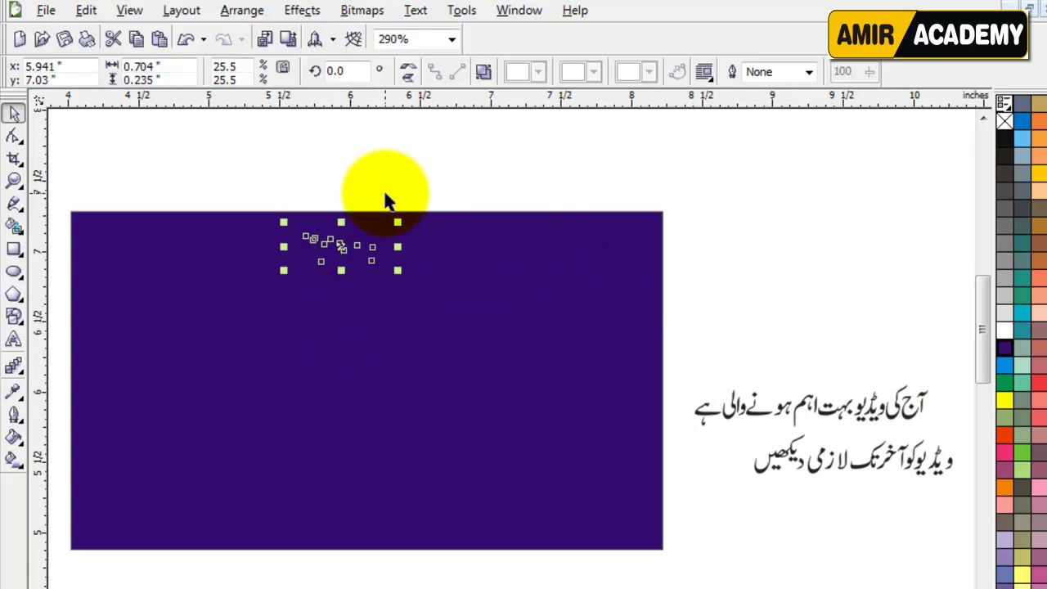
pyautogui.click(448, 170)
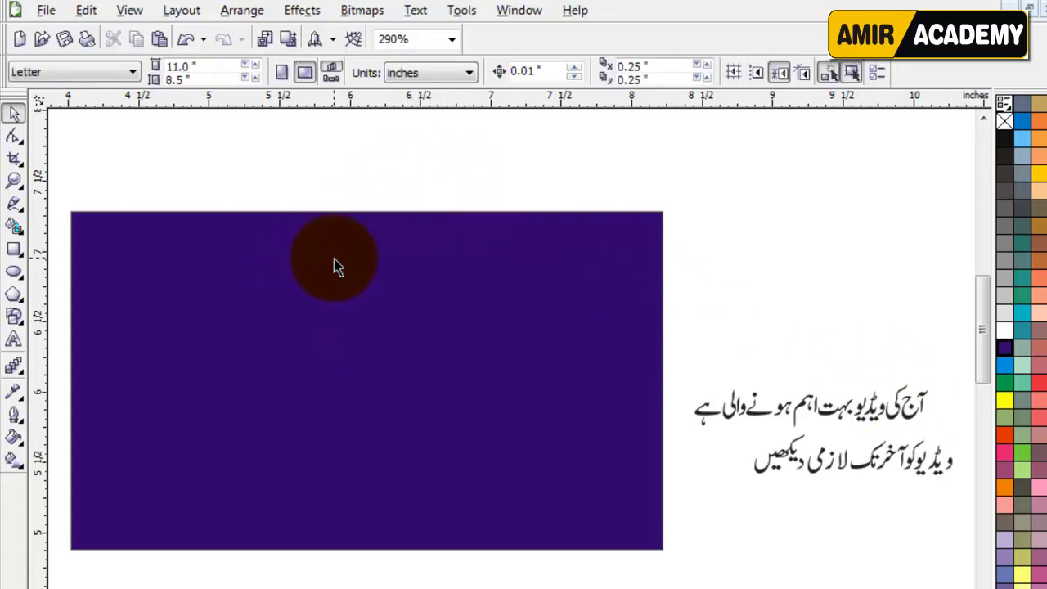
pyautogui.click(424, 379)
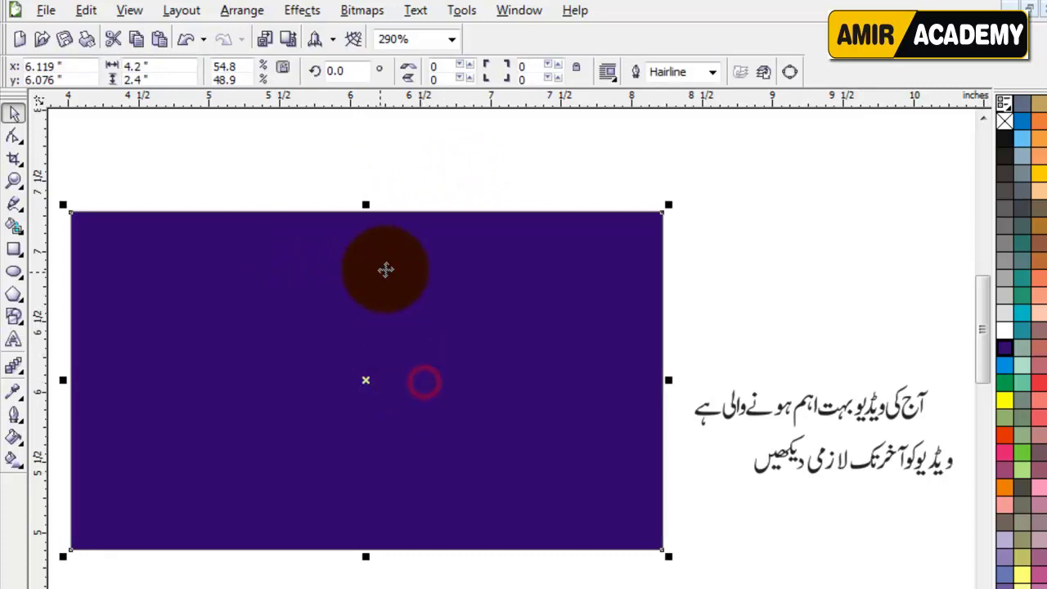
pyautogui.click(757, 314)
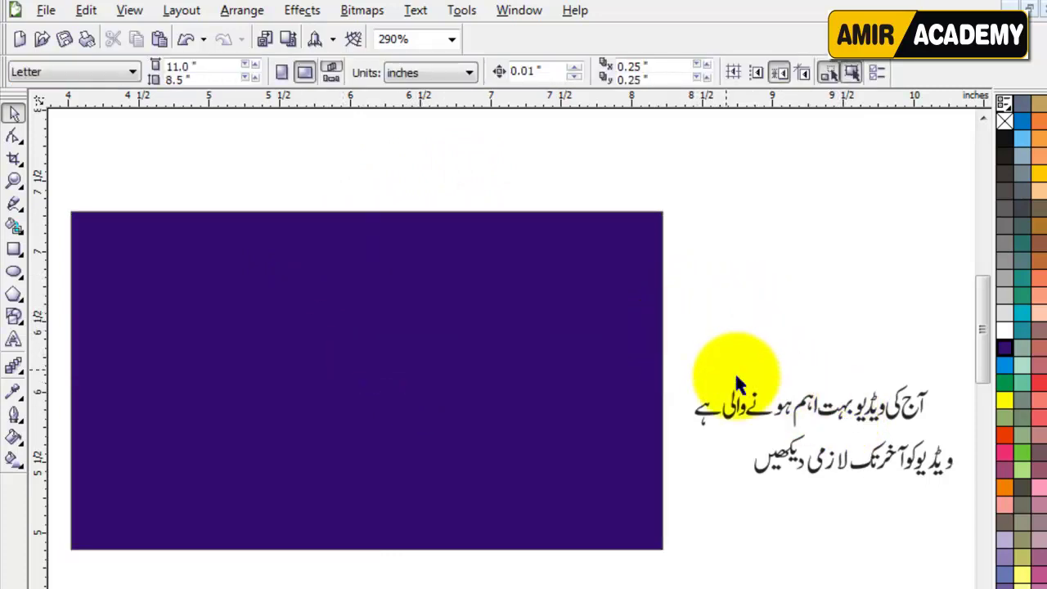
pyautogui.click(632, 319)
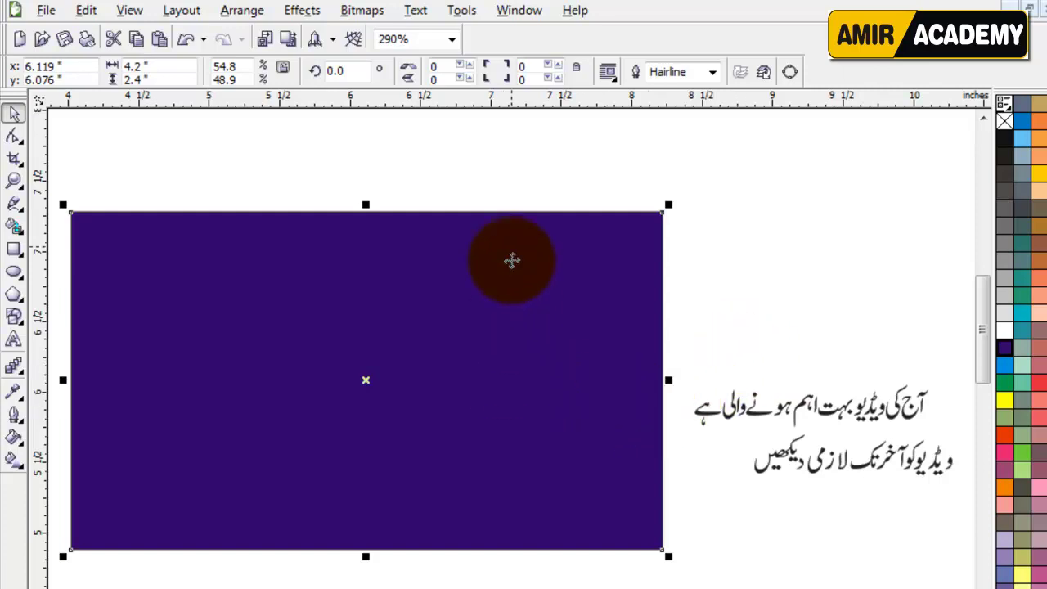
pyautogui.moveTo(170, 147); pyautogui.dragTo(579, 448)
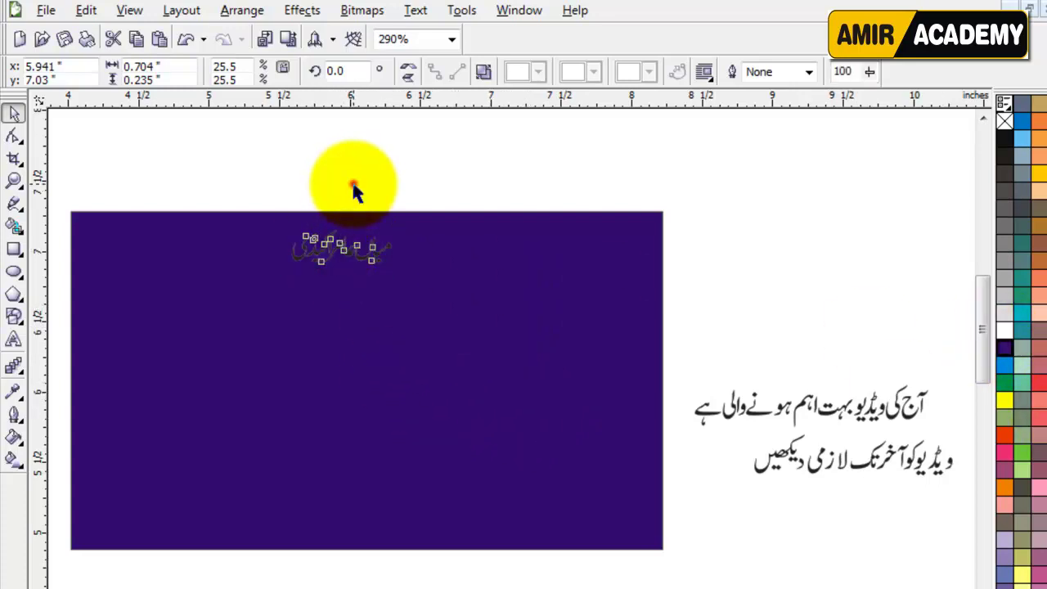
# Step: Fill the text line on the violet rectangle with white
pyautogui.click(351, 183)
pyautogui.click(347, 262)
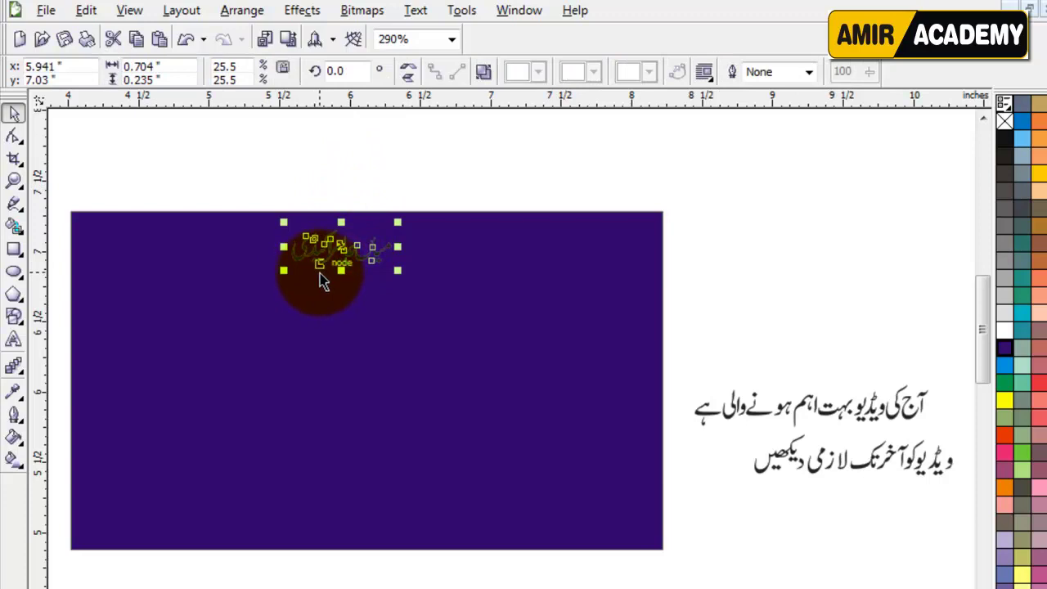
pyautogui.press('z')
pyautogui.moveTo(204, 194); pyautogui.dragTo(461, 351)
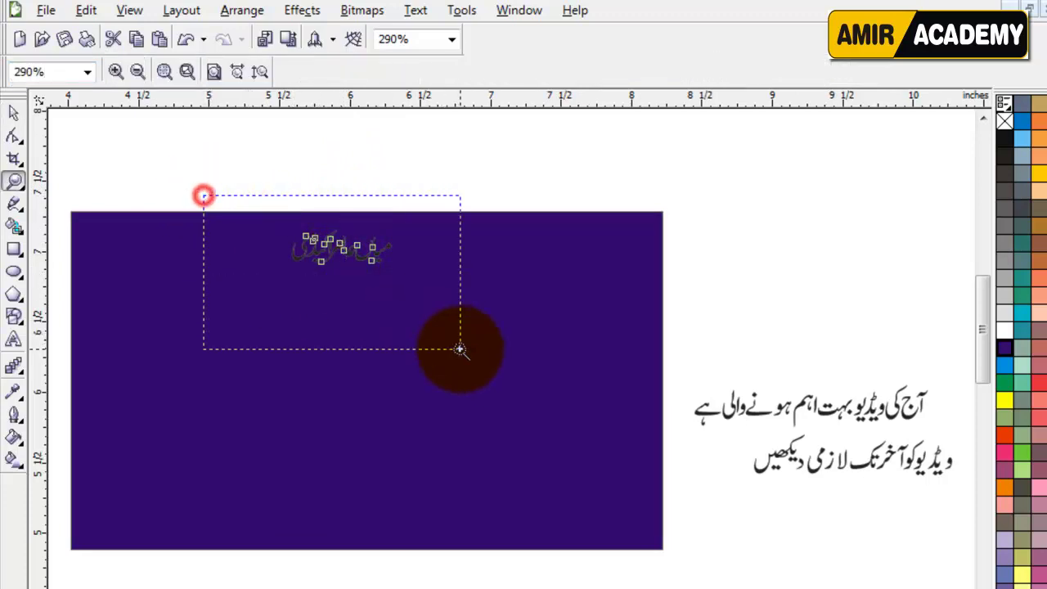
pyautogui.moveTo(234, 132); pyautogui.dragTo(772, 451)
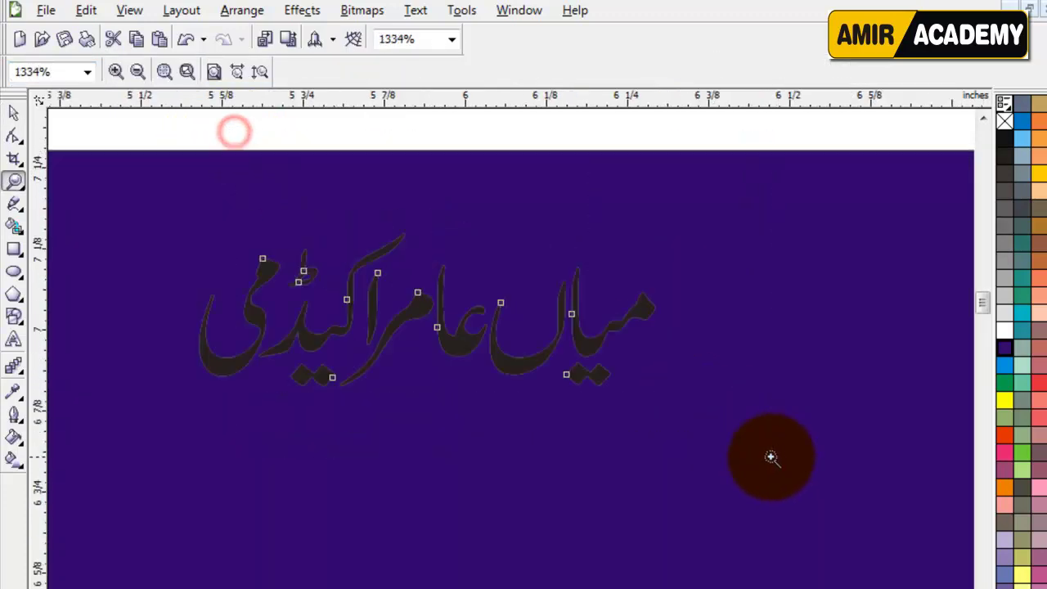
pyautogui.click(12, 121)
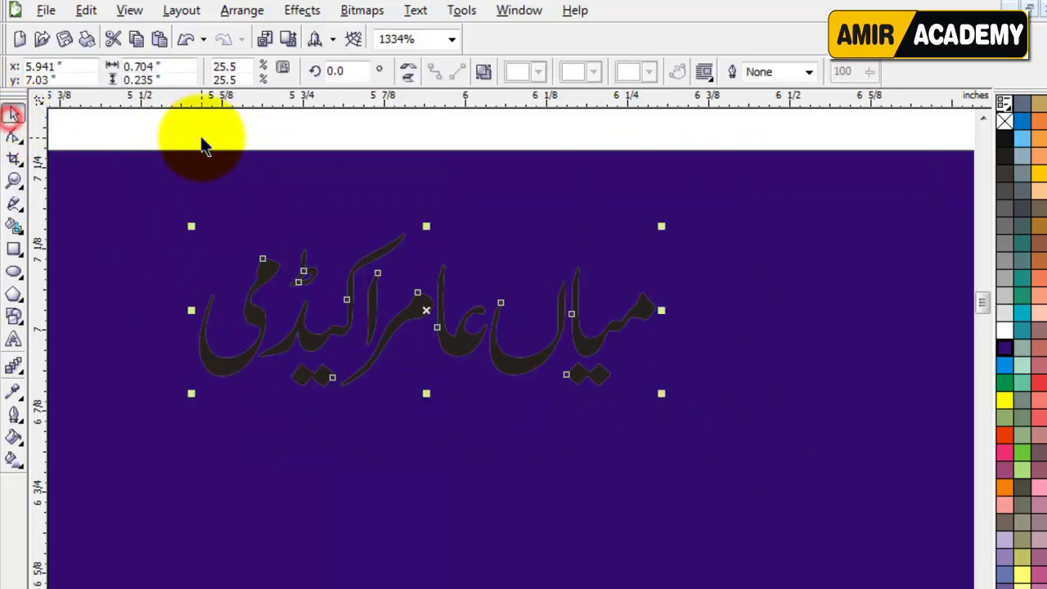
pyautogui.click(202, 138)
pyautogui.click(449, 364)
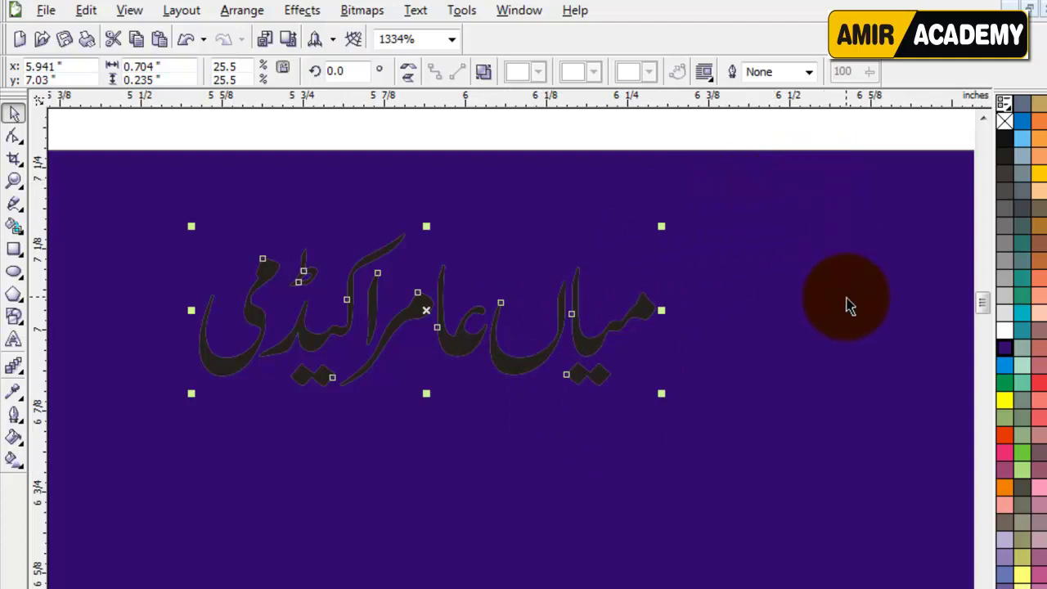
pyautogui.click(1005, 332)
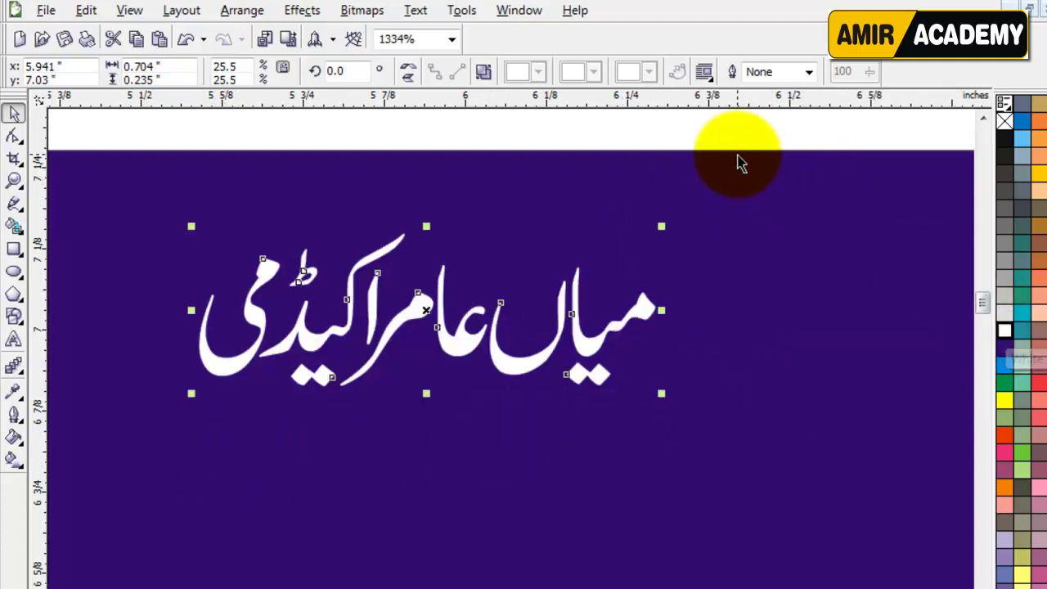
pyautogui.click(703, 131)
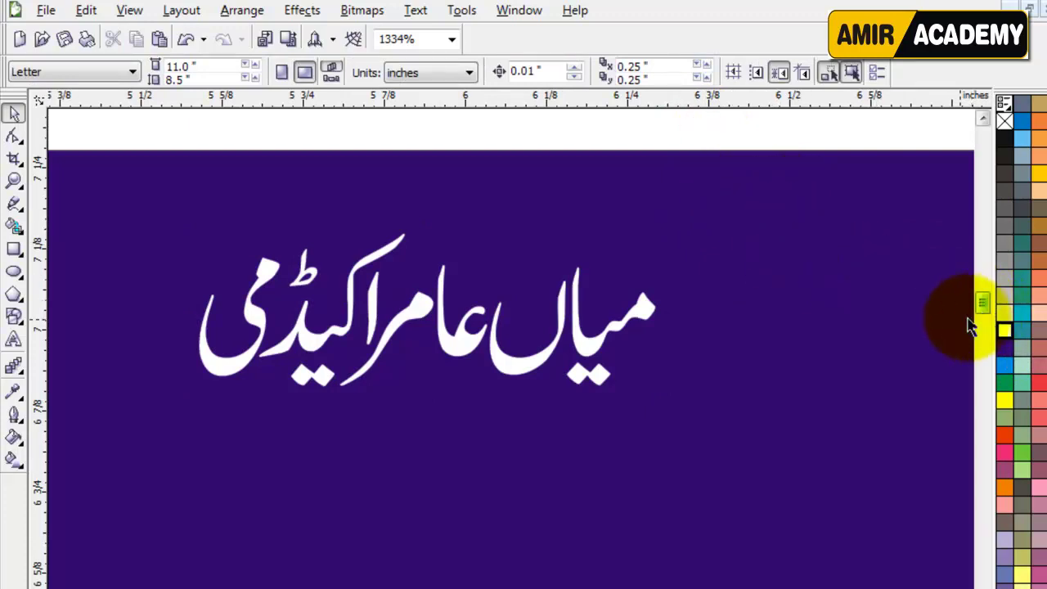
# Step: Give the white text line on the rectangle a white hairline outline
pyautogui.click(646, 313)
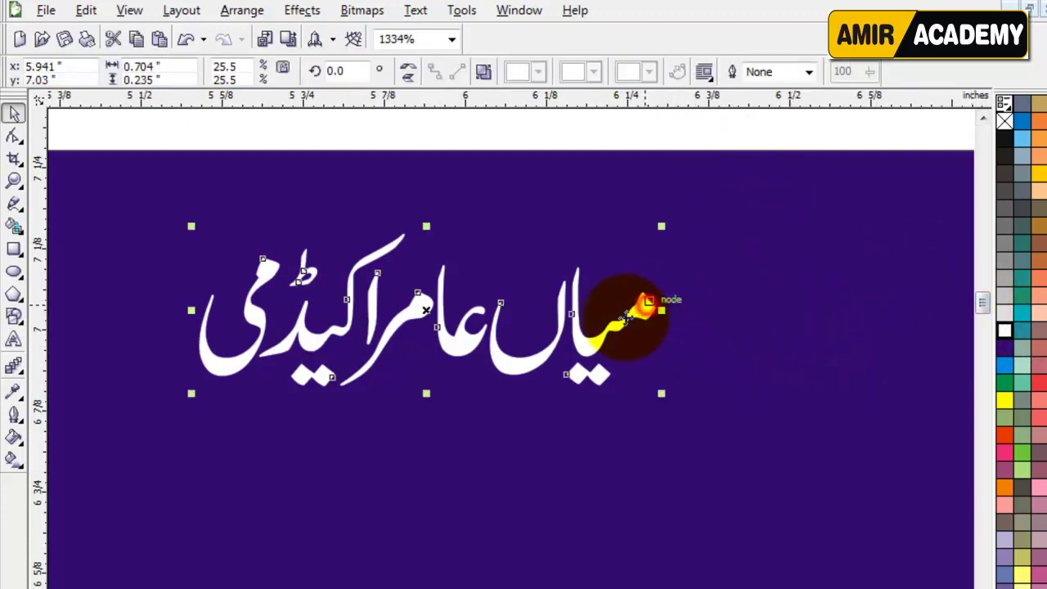
pyautogui.rightClick(1005, 331)
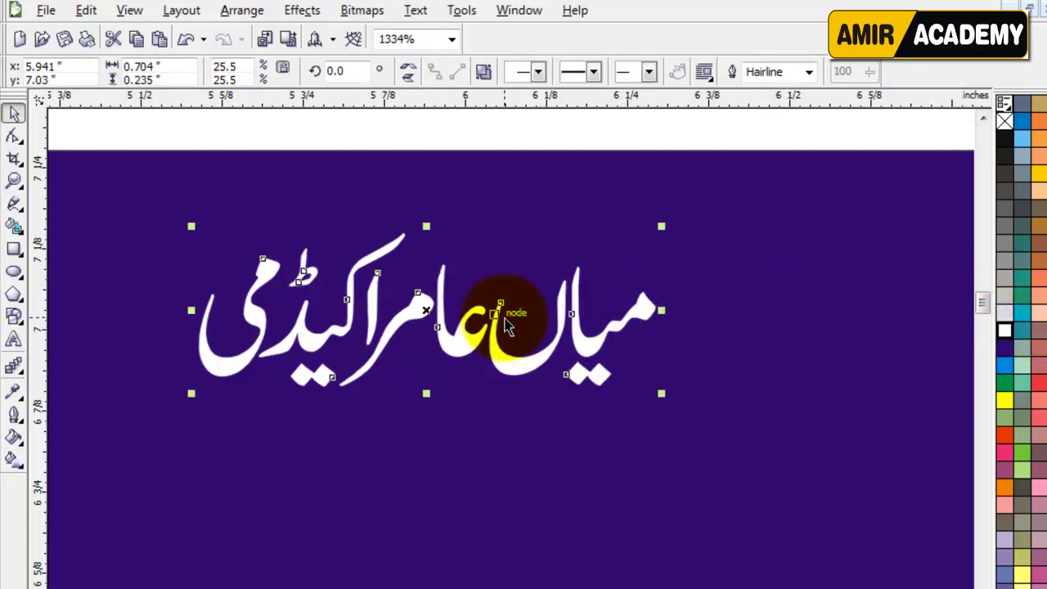
pyautogui.scroll(-1, 667, 230)
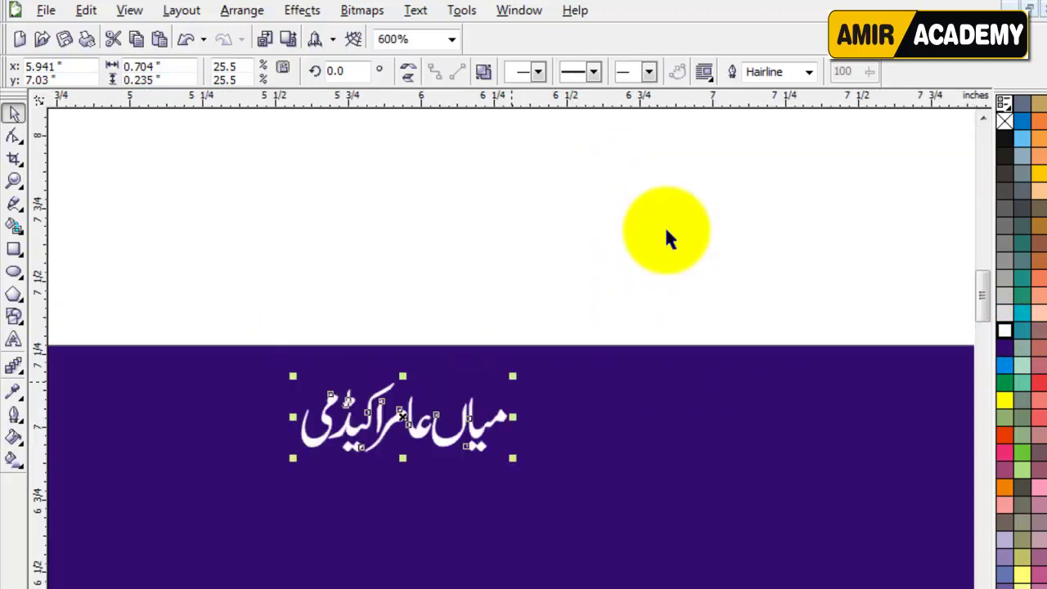
pyautogui.scroll(-1, 507, 447)
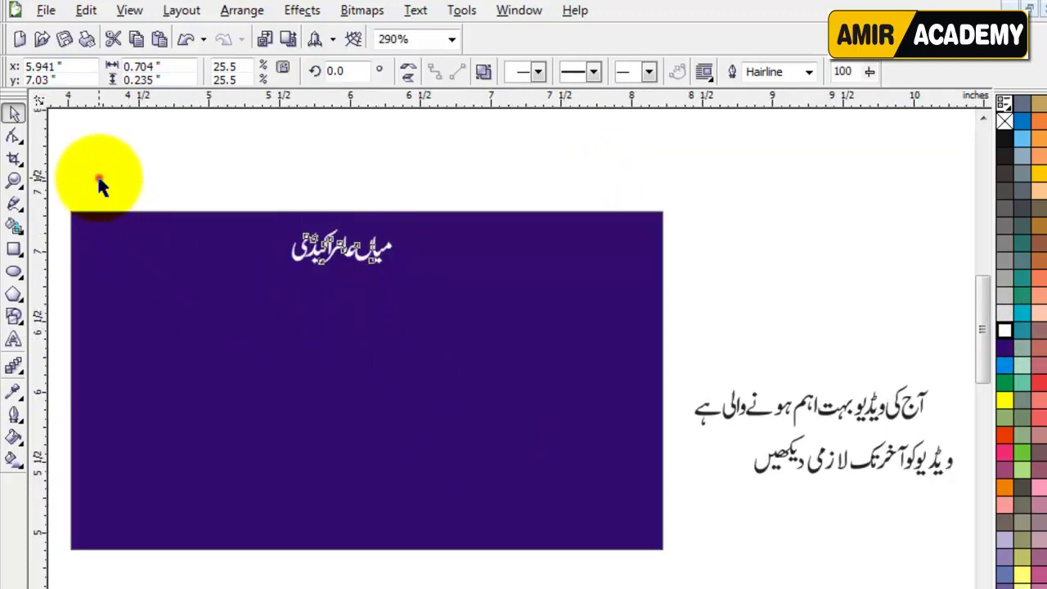
pyautogui.click(98, 178)
pyautogui.click(339, 245)
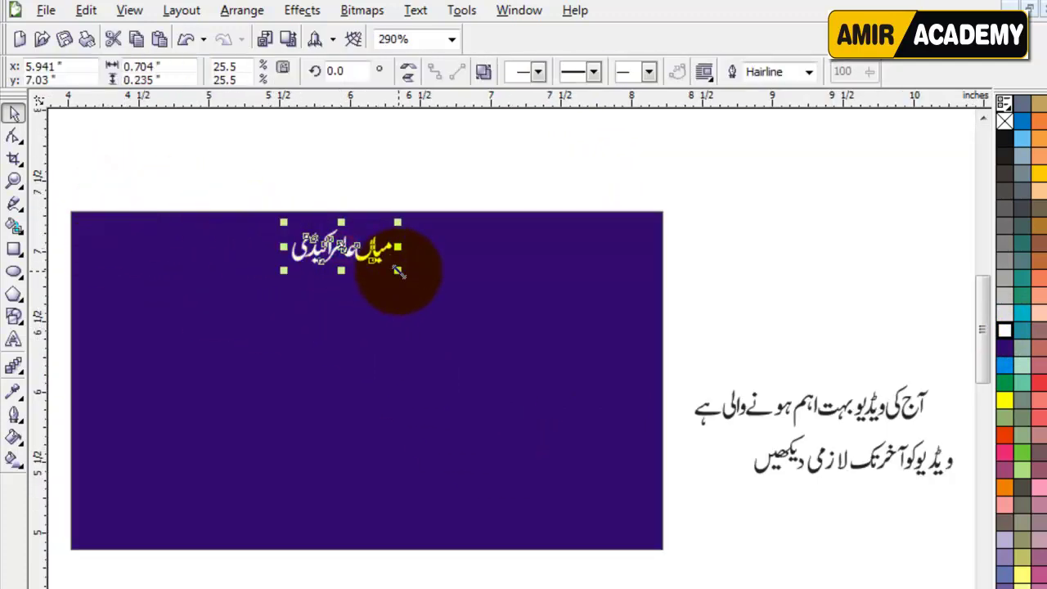
pyautogui.moveTo(398, 271); pyautogui.dragTo(516, 339)
pyautogui.hotkey('ctrl', 'z')
pyautogui.click(427, 178)
# Step: Enlarge the white text line about its centre to about 1.99 by 0.67 inches
pyautogui.click(410, 249)
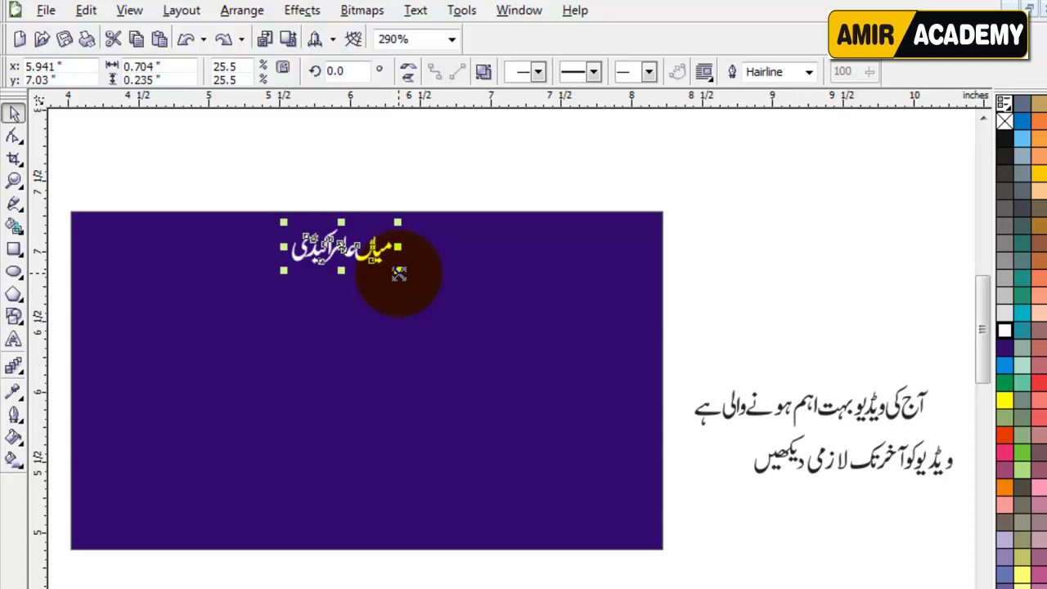
pyautogui.moveTo(399, 273); pyautogui.dragTo(481, 358)
pyautogui.click(732, 302)
# Step: Move the enlarged white text inside the rectangle's upper edge, centred at about x 5.66, y 6.9 inches
pyautogui.moveTo(398, 237); pyautogui.dragTo(397, 241)
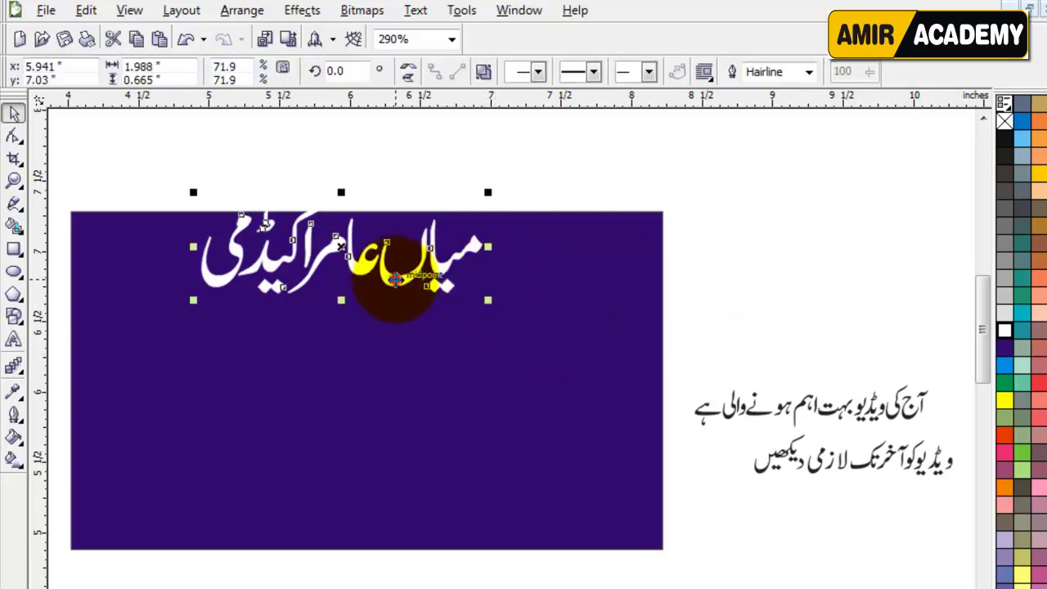
pyautogui.moveTo(396, 280); pyautogui.dragTo(397, 296)
pyautogui.click(770, 293)
pyautogui.moveTo(448, 274); pyautogui.dragTo(396, 287)
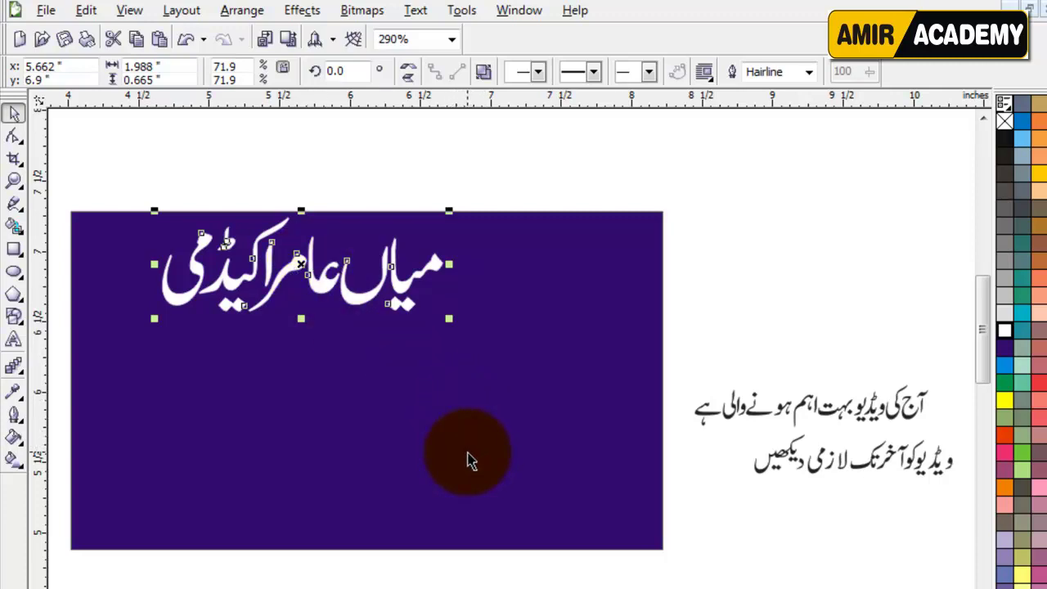
# Step: Centre the white text line horizontally on the violet rectangle
pyautogui.click(507, 524)
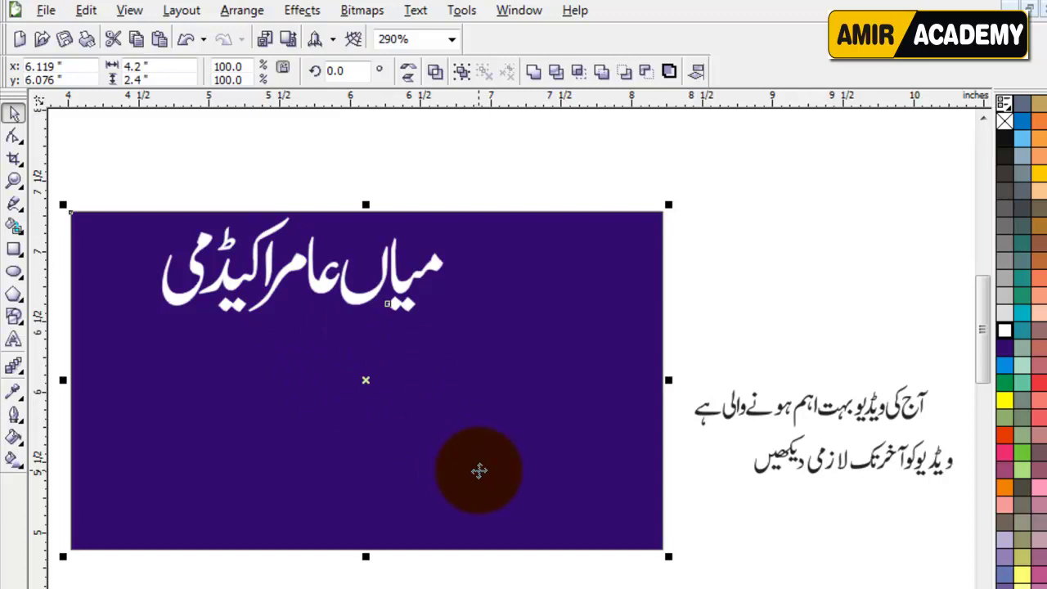
pyautogui.press('c')
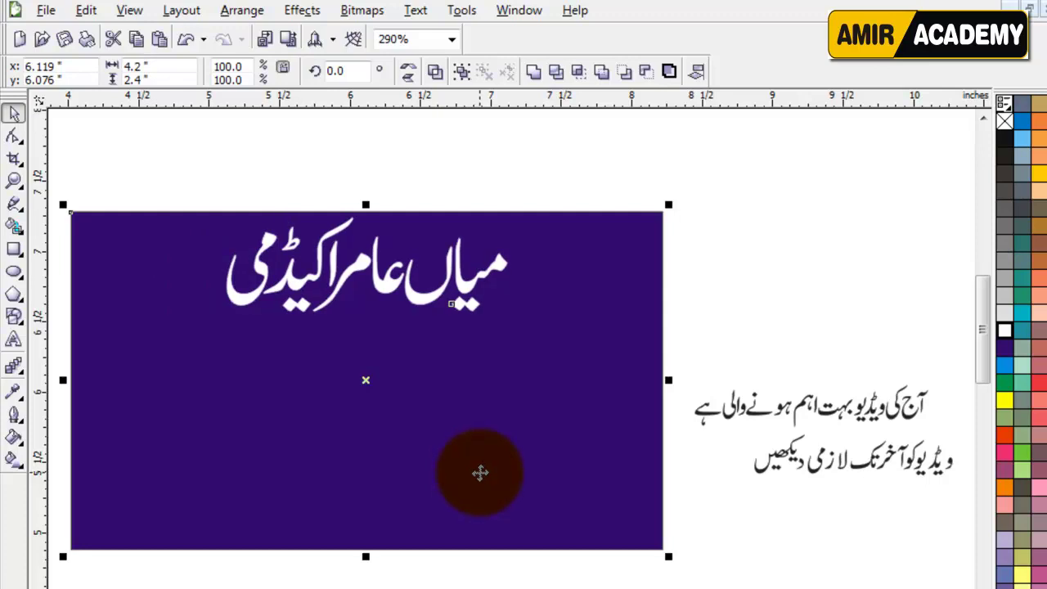
pyautogui.click(755, 273)
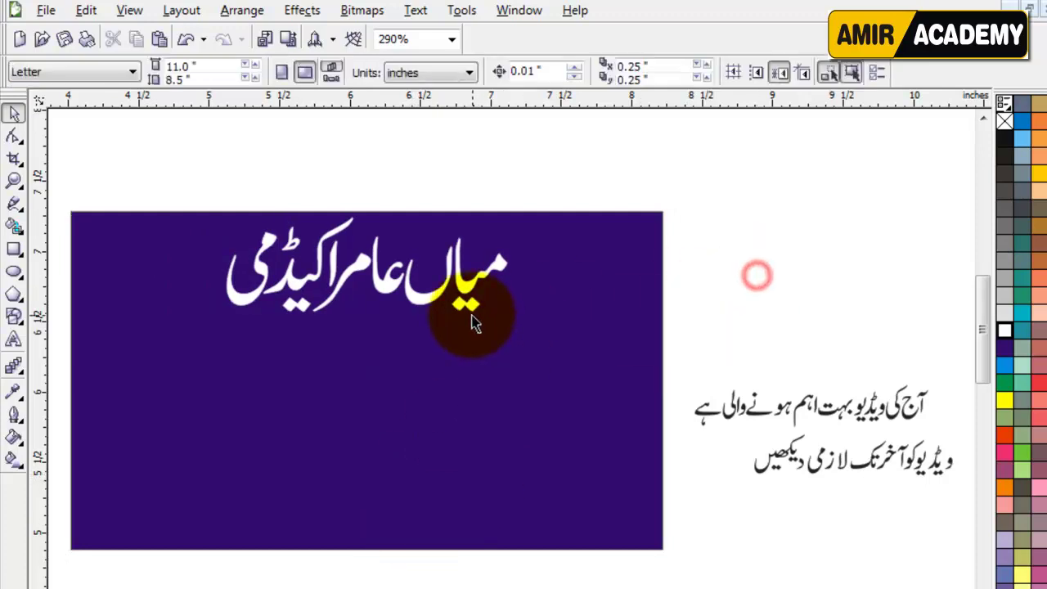
pyautogui.click(421, 301)
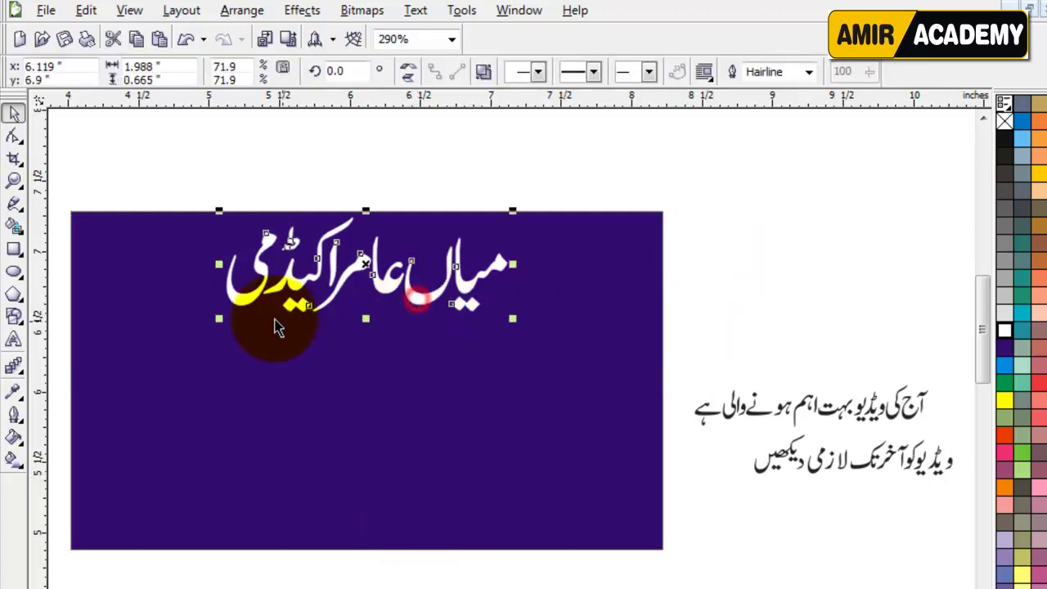
pyautogui.click(740, 240)
pyautogui.click(743, 290)
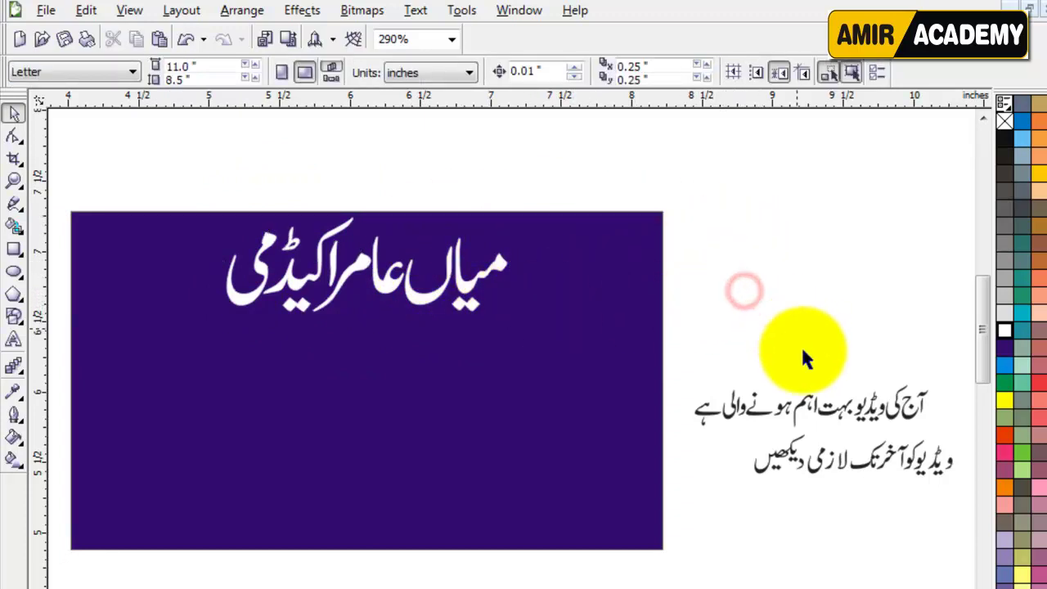
# Step: Centre the two remaining black text lines horizontally on each other and move them closer to the rectangle
pyautogui.click(908, 409)
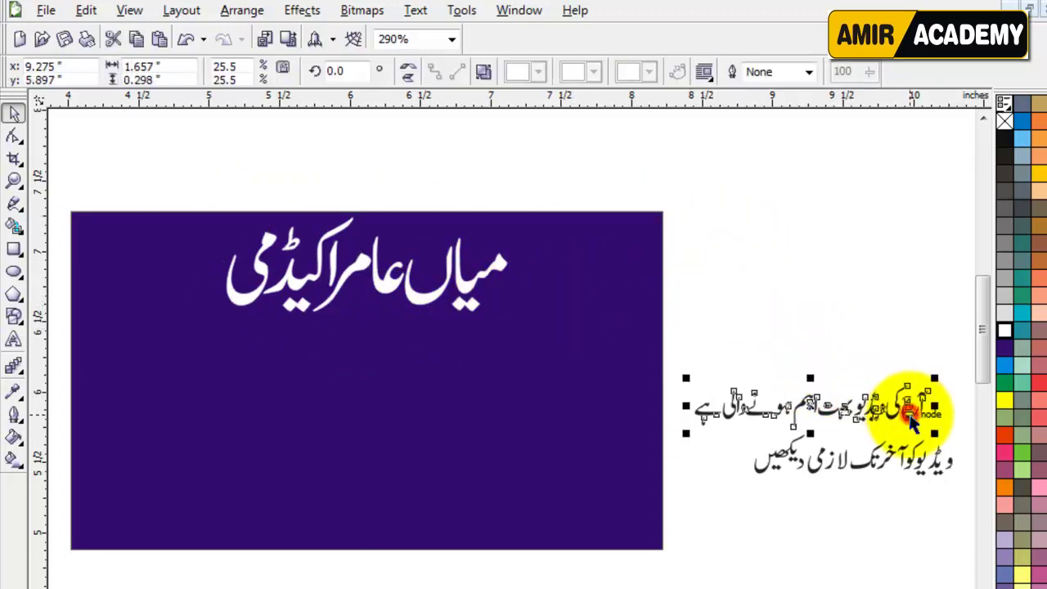
pyautogui.keyDown('shift'); pyautogui.click(923, 464); pyautogui.keyUp('shift')
pyautogui.press('c')
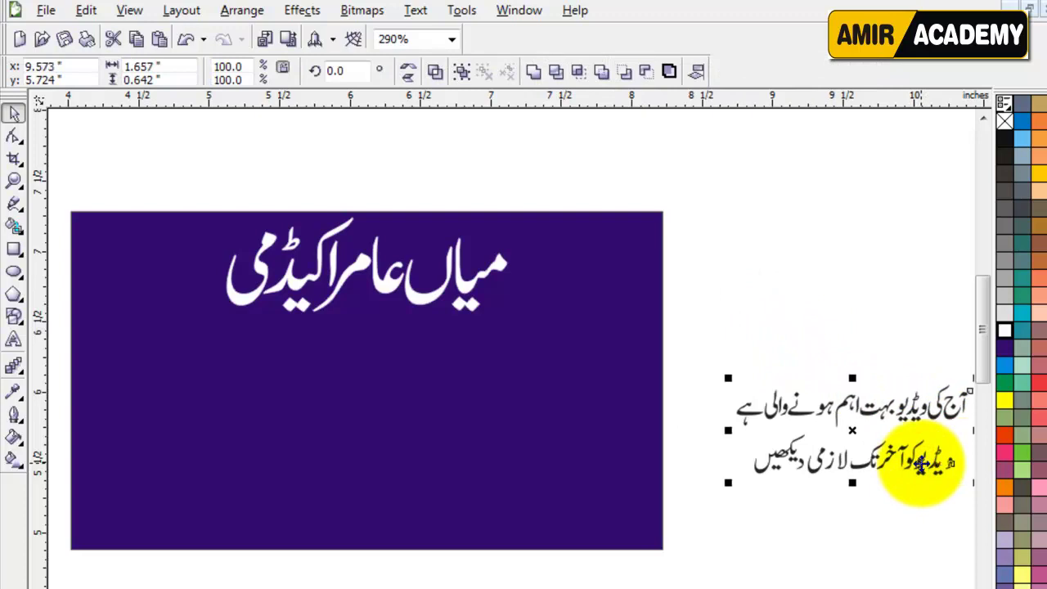
pyautogui.moveTo(921, 463); pyautogui.dragTo(852, 458)
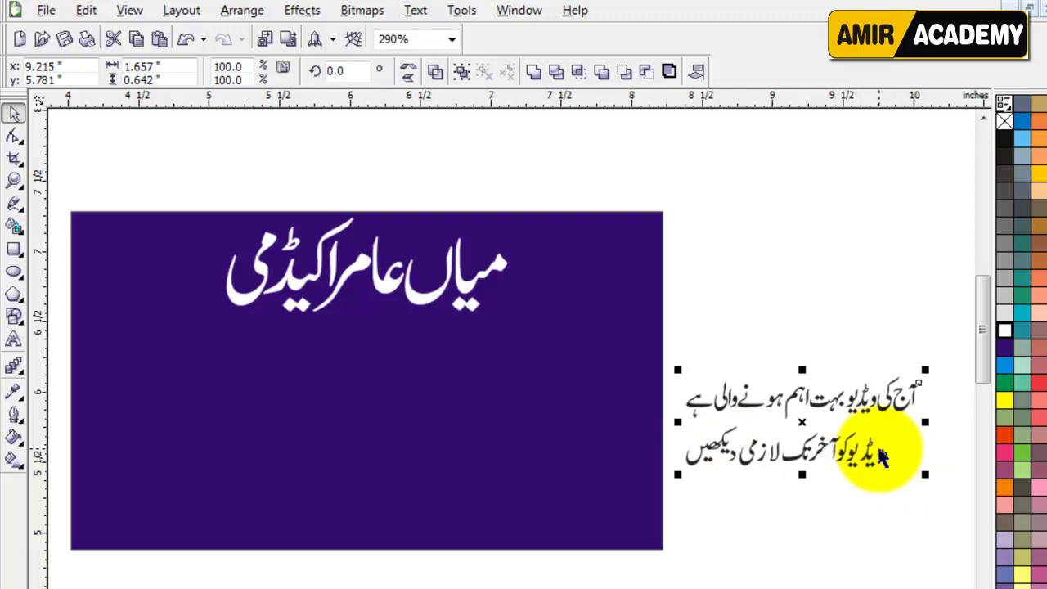
pyautogui.click(849, 519)
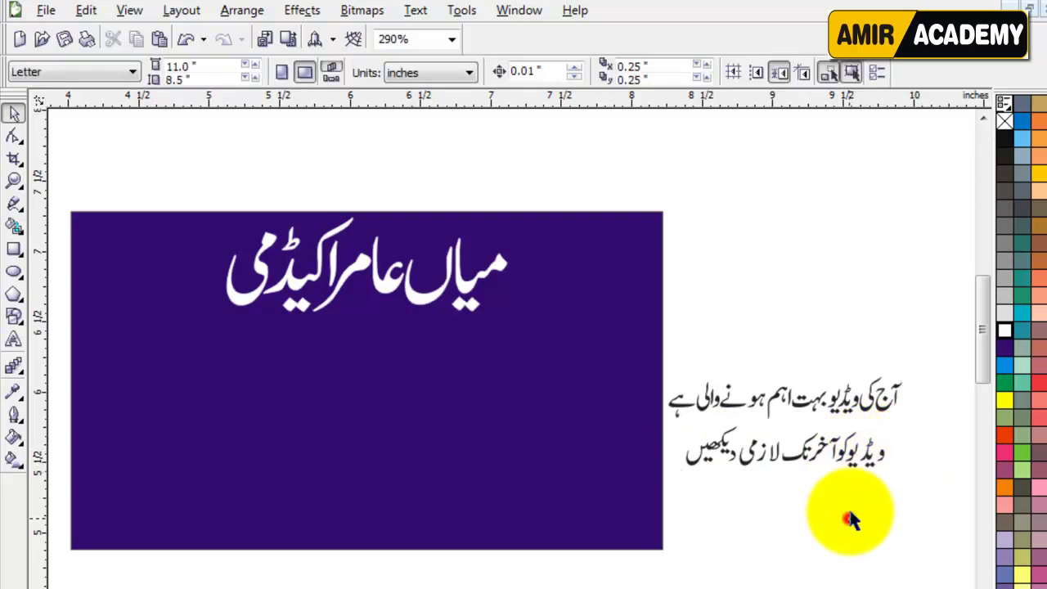
# Step: Move the lower black line slightly closer to the upper one and place both lines on the violet rectangle beneath the white text
pyautogui.moveTo(847, 460); pyautogui.dragTo(844, 446)
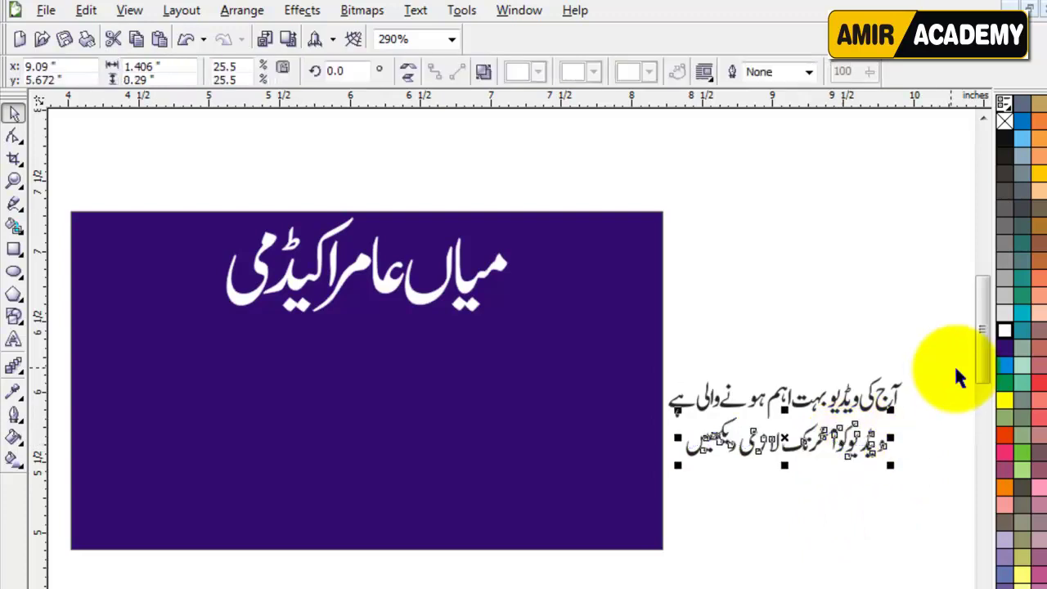
pyautogui.click(925, 362)
pyautogui.moveTo(925, 362); pyautogui.dragTo(613, 499)
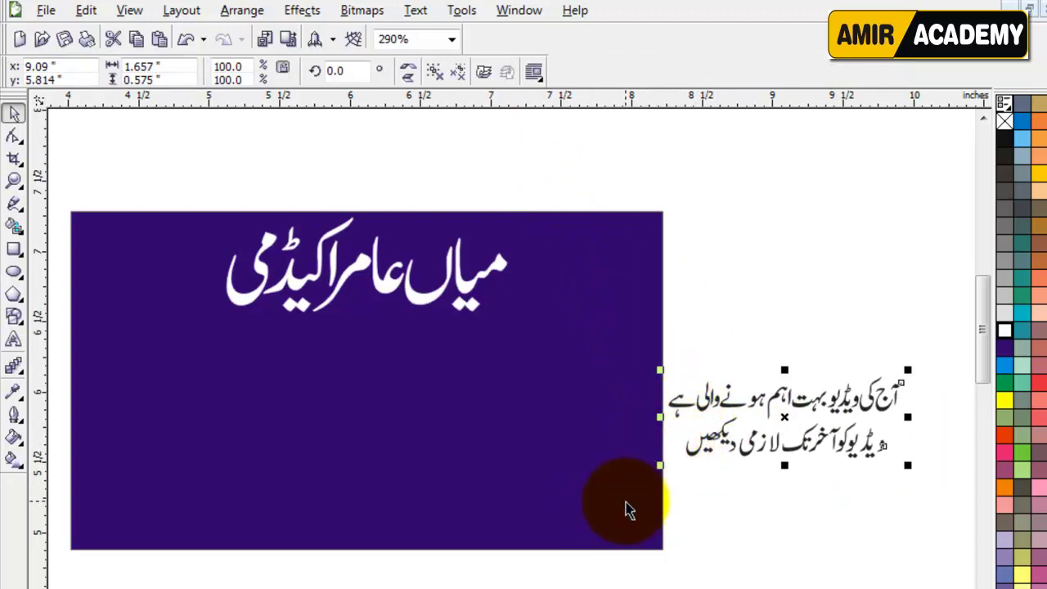
pyautogui.moveTo(769, 424)
pyautogui.mouseDown()
pyautogui.moveTo(398, 428)
pyautogui.moveTo(783, 421)
pyautogui.moveTo(702, 379)
pyautogui.moveTo(455, 377)
pyautogui.moveTo(364, 416)
pyautogui.moveTo(373, 455)
pyautogui.mouseUp()
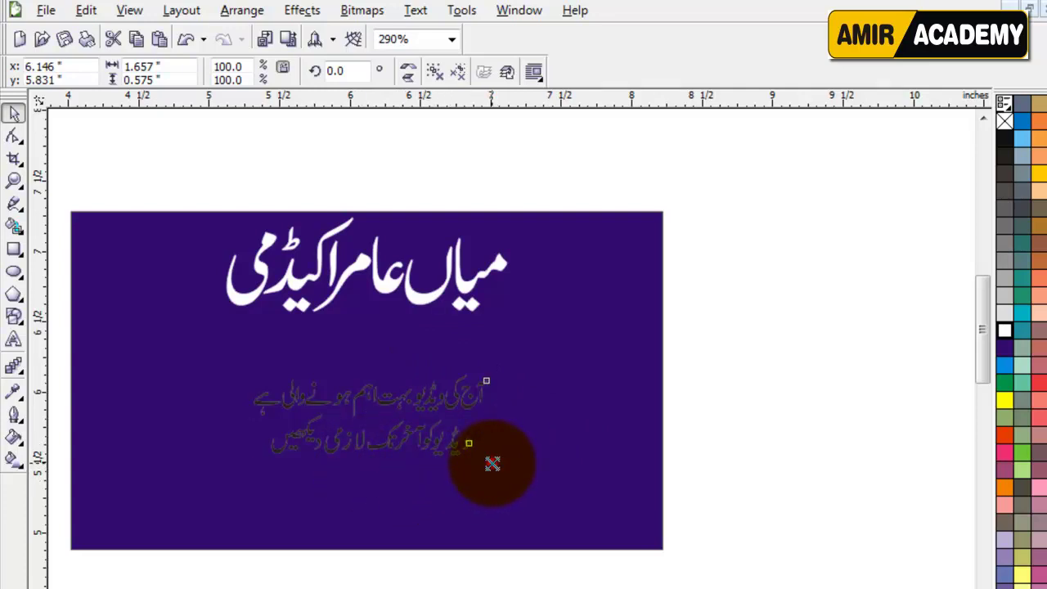
# Step: Enlarge the two black lines about their centre to about 3.98 by 1.38 inches and nudge them down to y 5.631 inches
pyautogui.moveTo(492, 464); pyautogui.dragTo(661, 572)
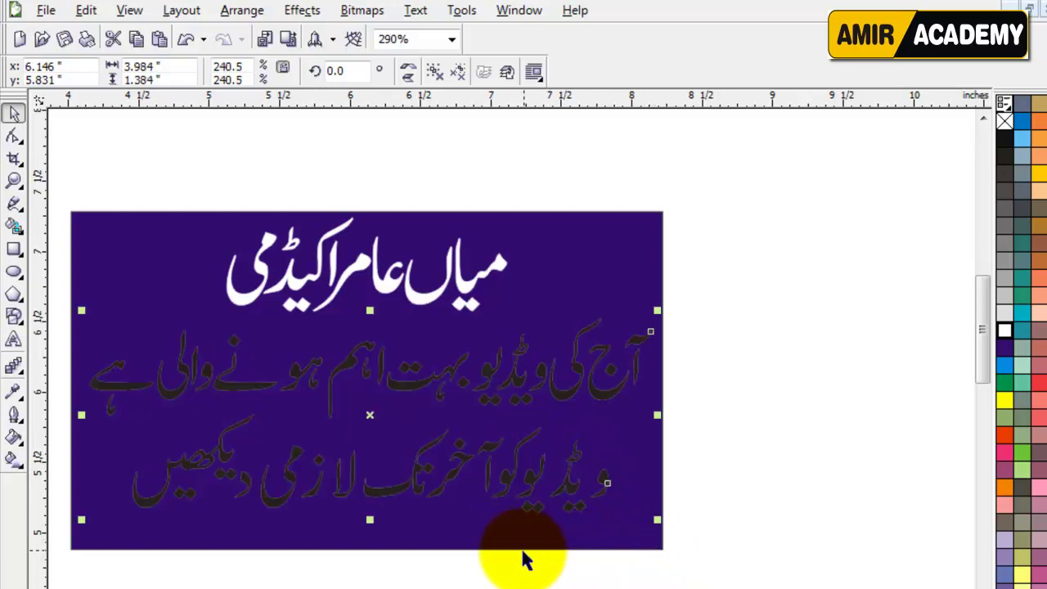
pyautogui.press('Down')
pyautogui.press('Down')
pyautogui.press('Down')
pyautogui.press('Down')
pyautogui.press('Down')
pyautogui.press('Down')
pyautogui.press('Down')
pyautogui.press('Down')
pyautogui.press('Down')
pyautogui.press('Down')
pyautogui.press('Down')
pyautogui.press('Down')
pyautogui.press('Down')
pyautogui.press('Down')
pyautogui.press('Down')
pyautogui.press('Down')
pyautogui.press('Down')
pyautogui.press('Down')
pyautogui.press('Down')
pyautogui.press('Down')
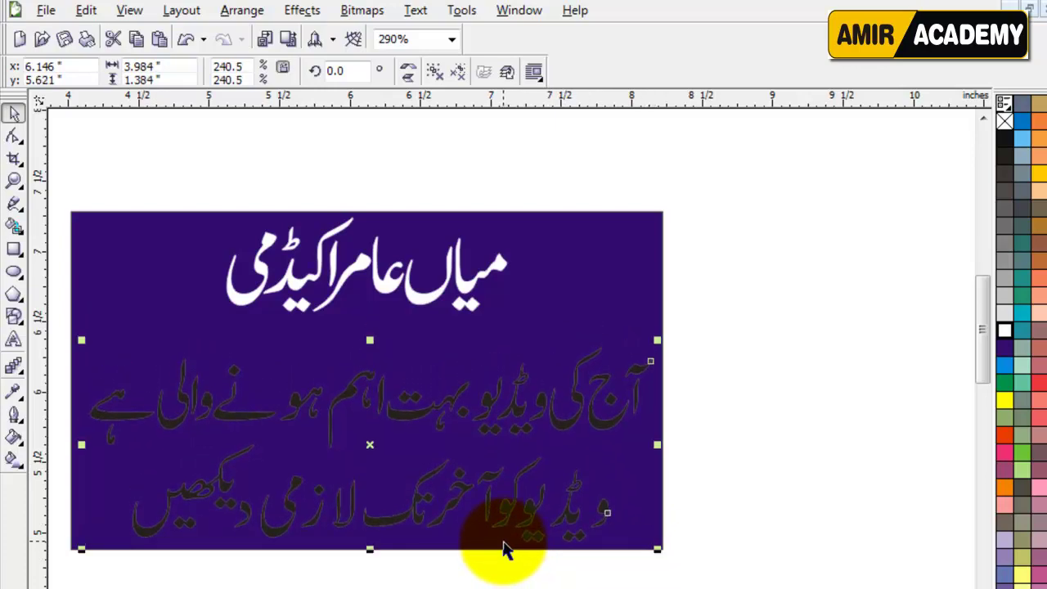
pyautogui.press('Down')
pyautogui.press('Down')
pyautogui.press('Up')
pyautogui.press('Up')
pyautogui.press('Up')
pyautogui.press('Up')
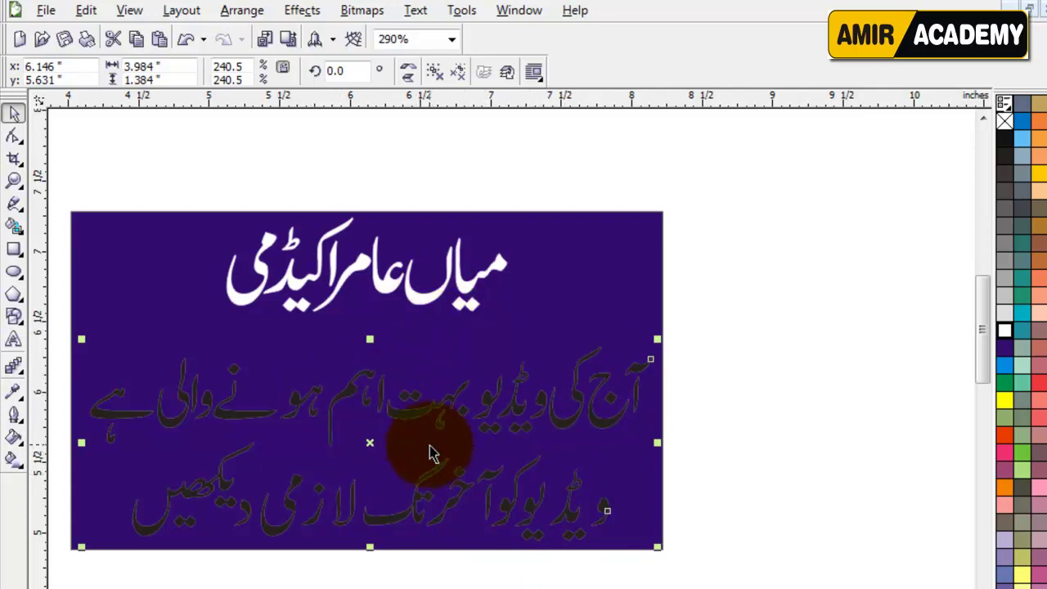
# Step: Fill the two black text lines on the violet rectangle with yellow
pyautogui.click(1006, 400)
pyautogui.click(839, 483)
pyautogui.press('F4')
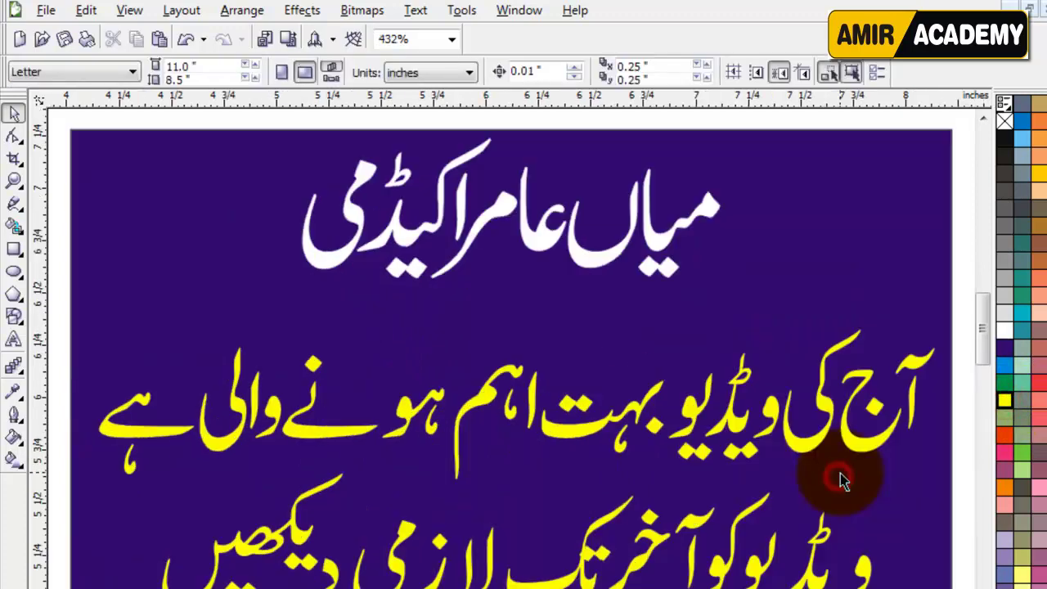
pyautogui.click(865, 449)
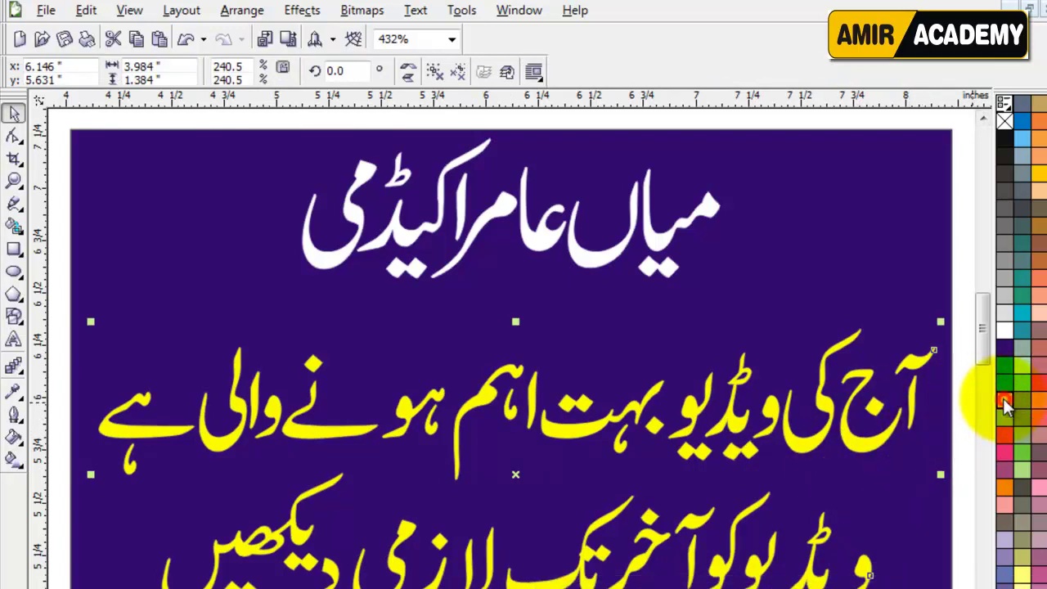
pyautogui.click(963, 415)
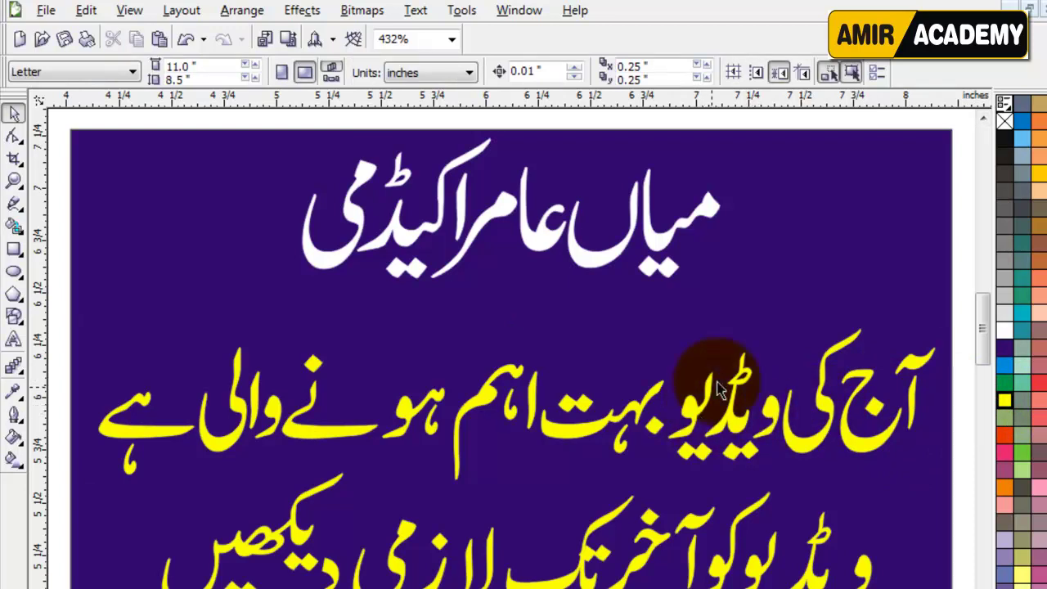
pyautogui.click(966, 224)
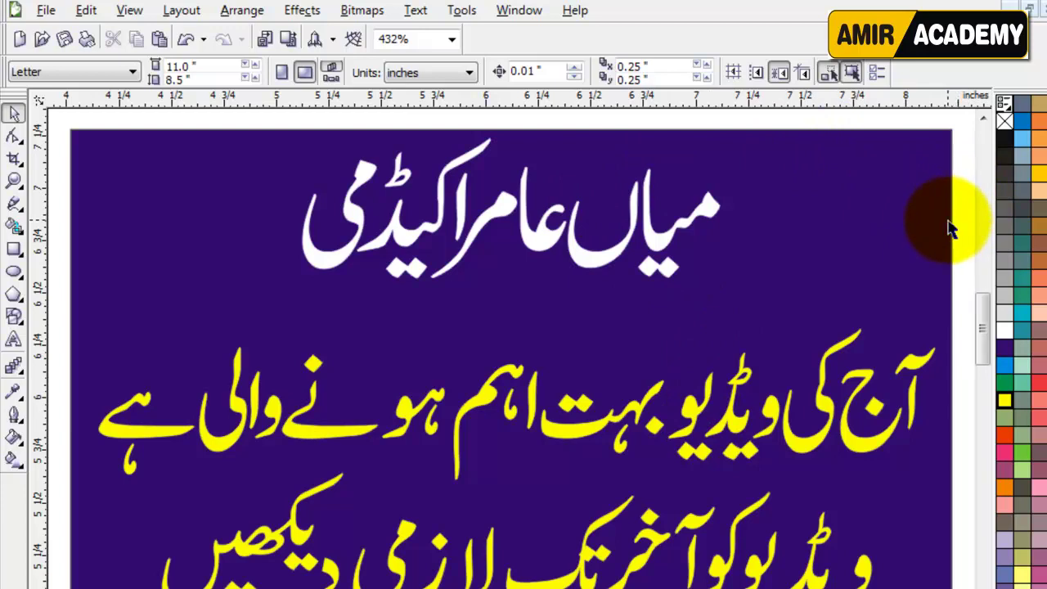
# Step: Duplicate the complete rectangle design beside the original, centred at about x 10.39, y 6.08 inches
pyautogui.press('F3')
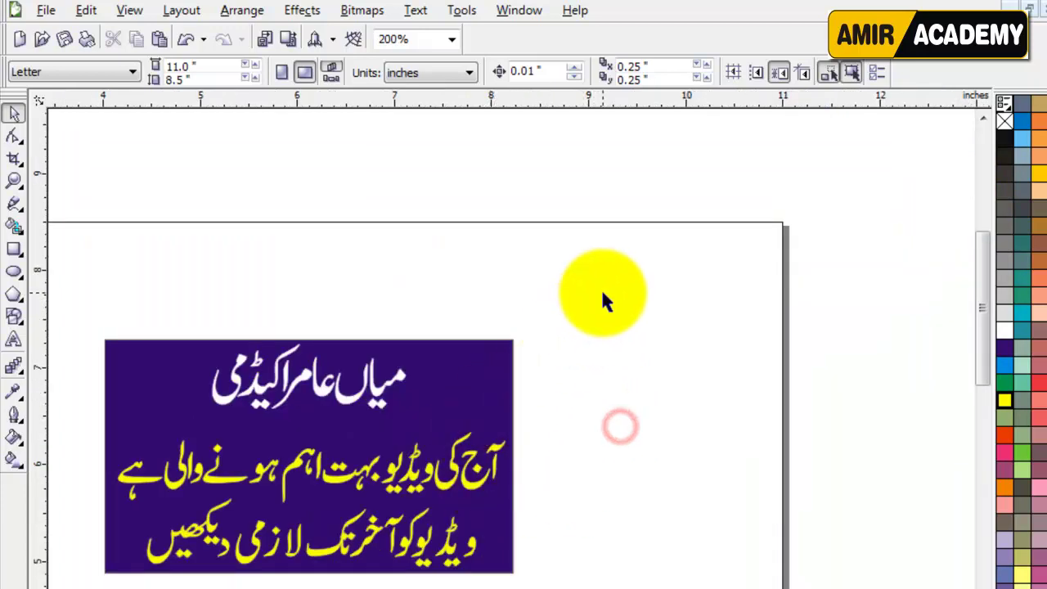
pyautogui.moveTo(603, 296); pyautogui.dragTo(90, 586)
pyautogui.moveTo(293, 432); pyautogui.dragTo(680, 416)
pyautogui.press('Escape')
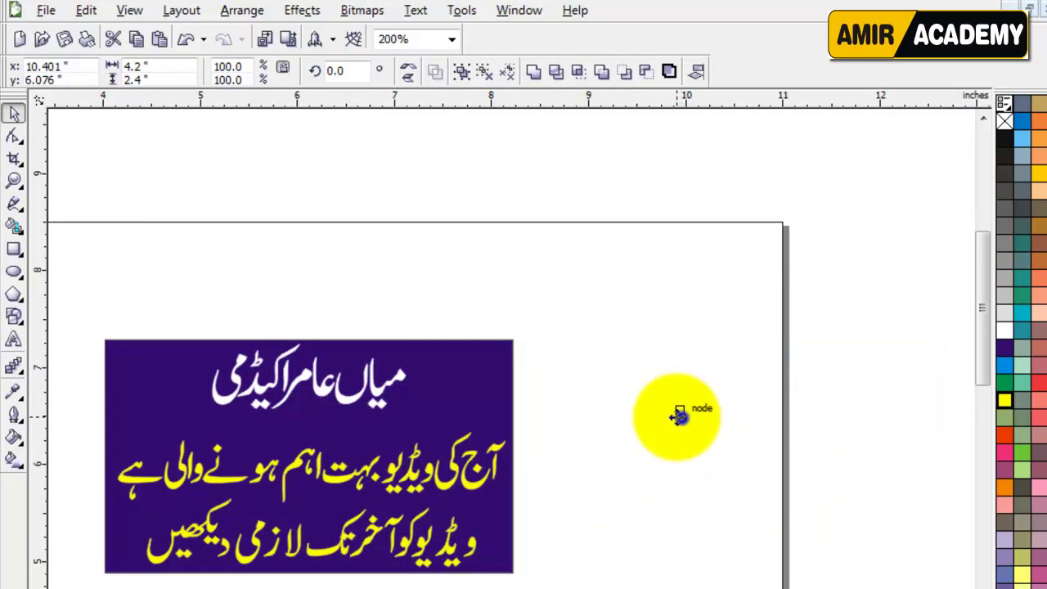
pyautogui.rightClick(679, 416)
pyautogui.press('F4')
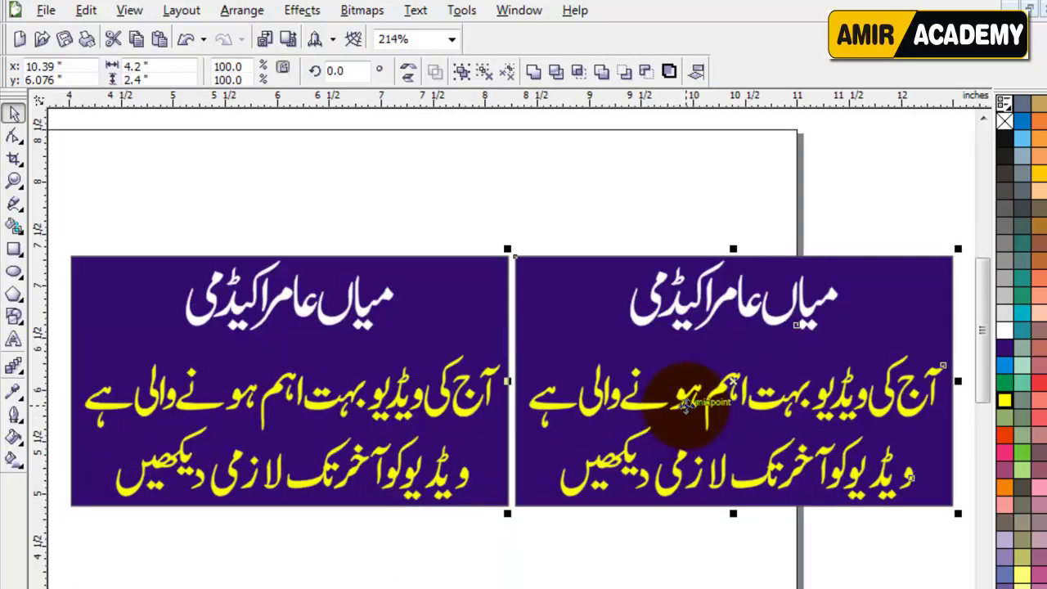
pyautogui.click(684, 187)
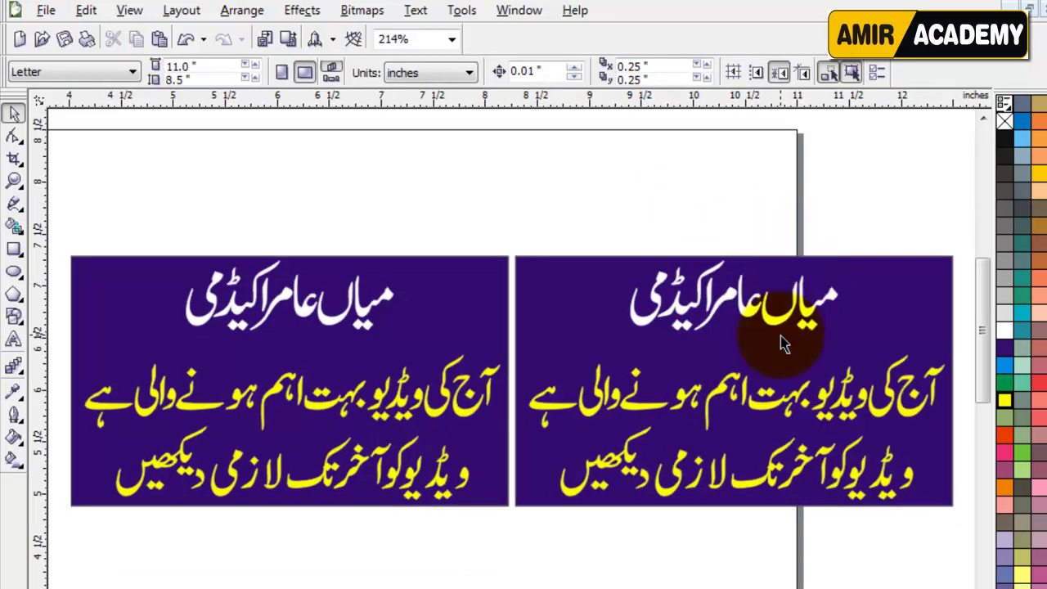
# Step: Fill the white heading line on the duplicated design with red-orange
pyautogui.click(667, 305)
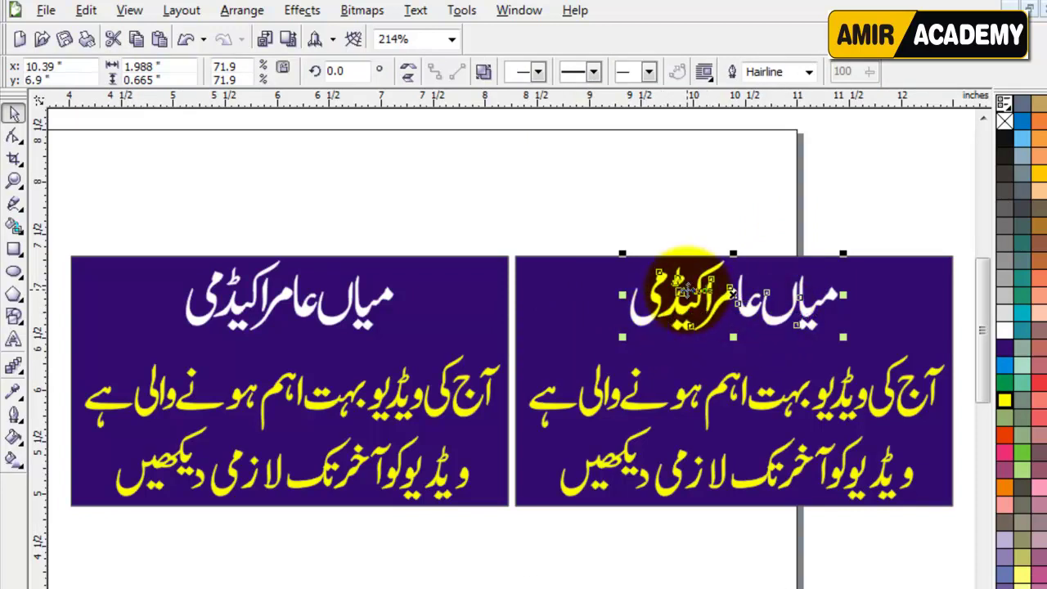
pyautogui.click(1007, 440)
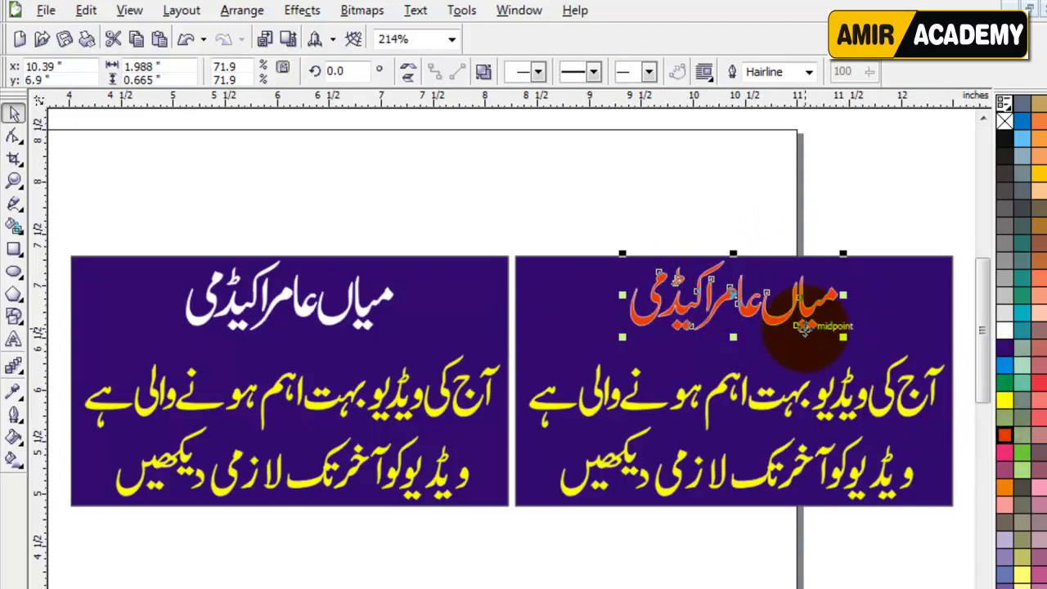
pyautogui.press('z')
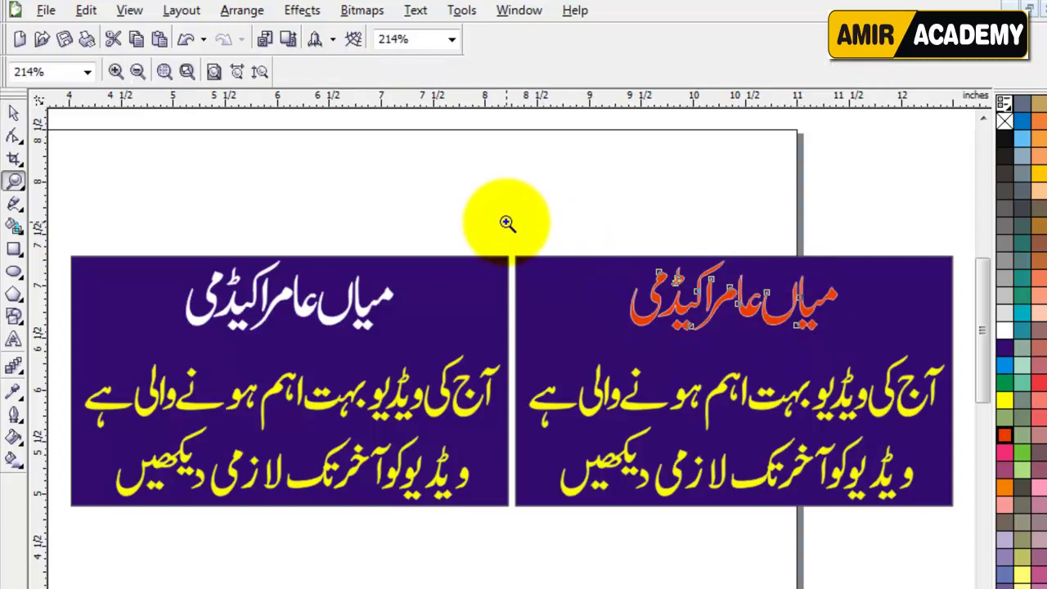
pyautogui.moveTo(506, 222); pyautogui.dragTo(958, 523)
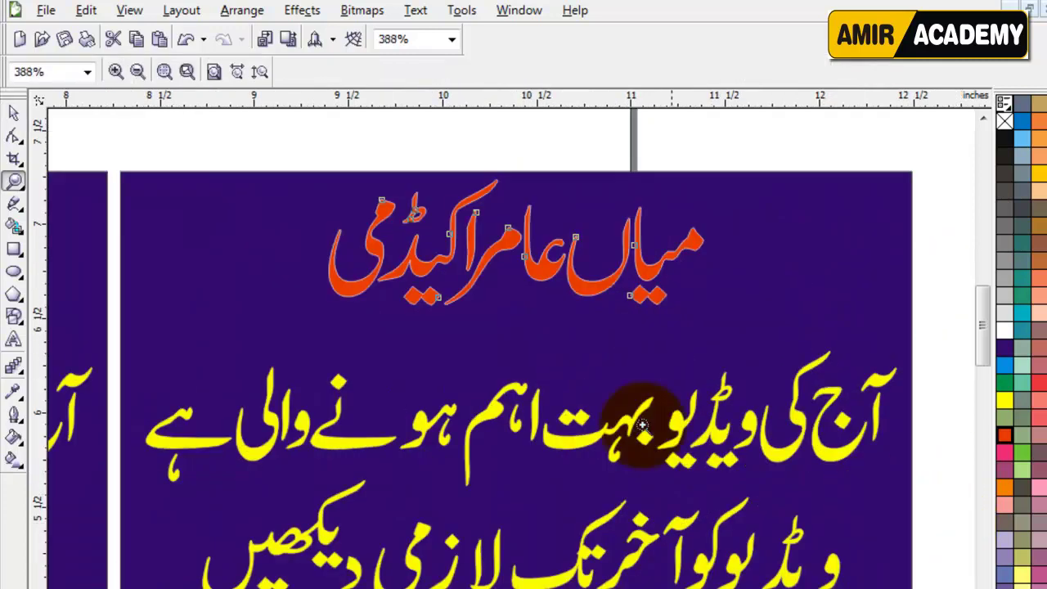
pyautogui.click(13, 112)
pyautogui.click(391, 220)
pyautogui.moveTo(391, 221); pyautogui.dragTo(428, 292)
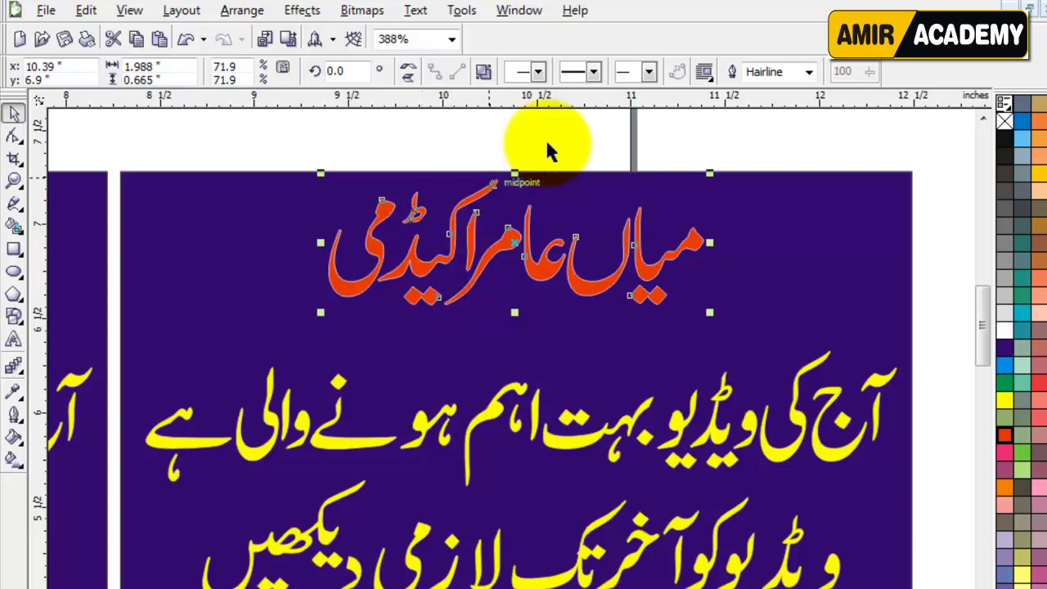
# Step: Try outline widths of 8.0 pt and 16.0 pt on the red-orange heading, undoing each one
pyautogui.click(811, 76)
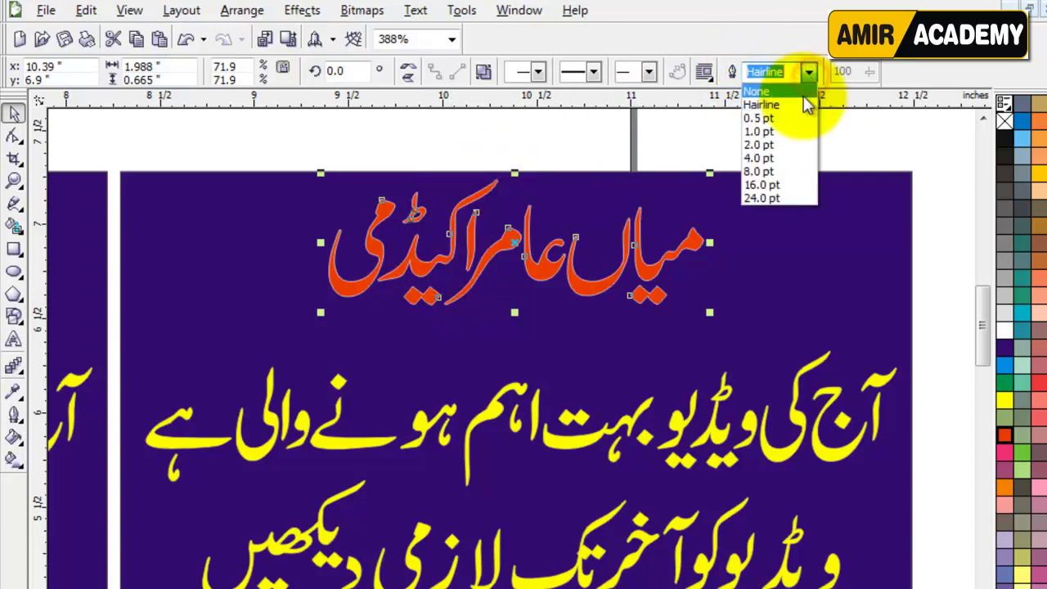
pyautogui.click(761, 179)
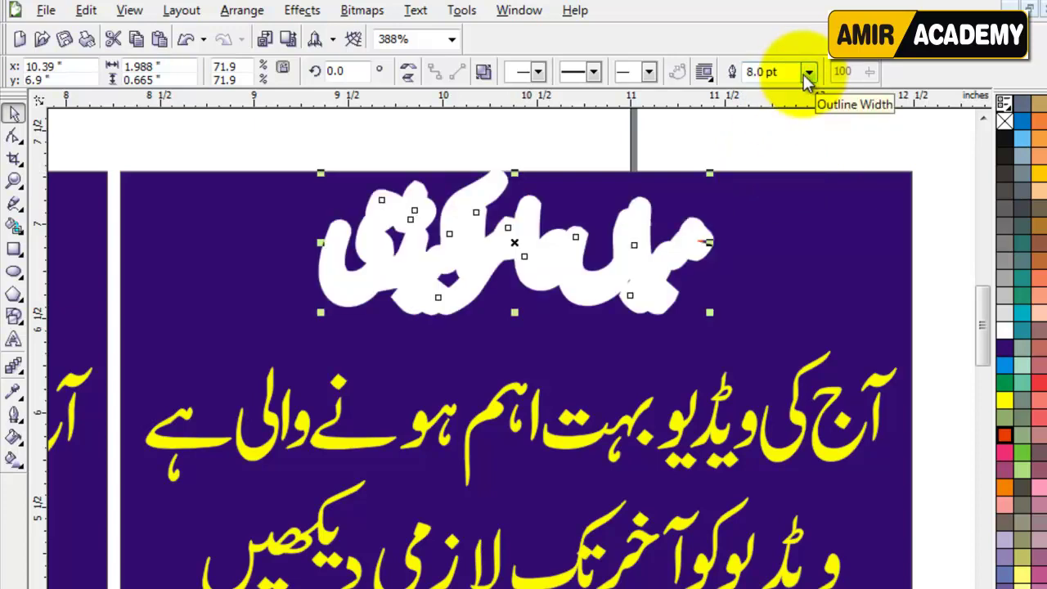
pyautogui.hotkey('ctrl', 'z')
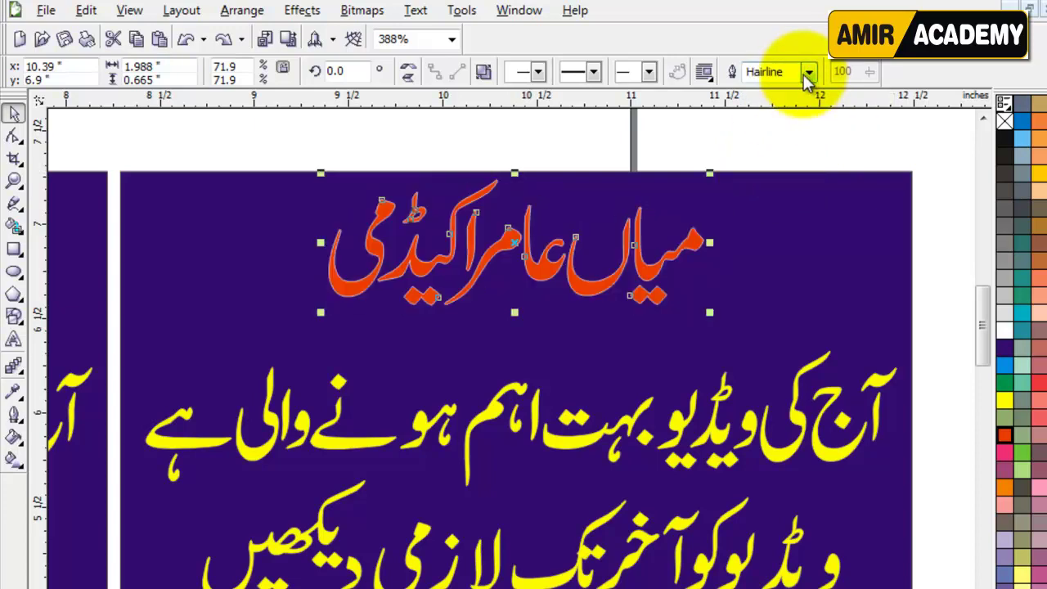
pyautogui.click(19, 424)
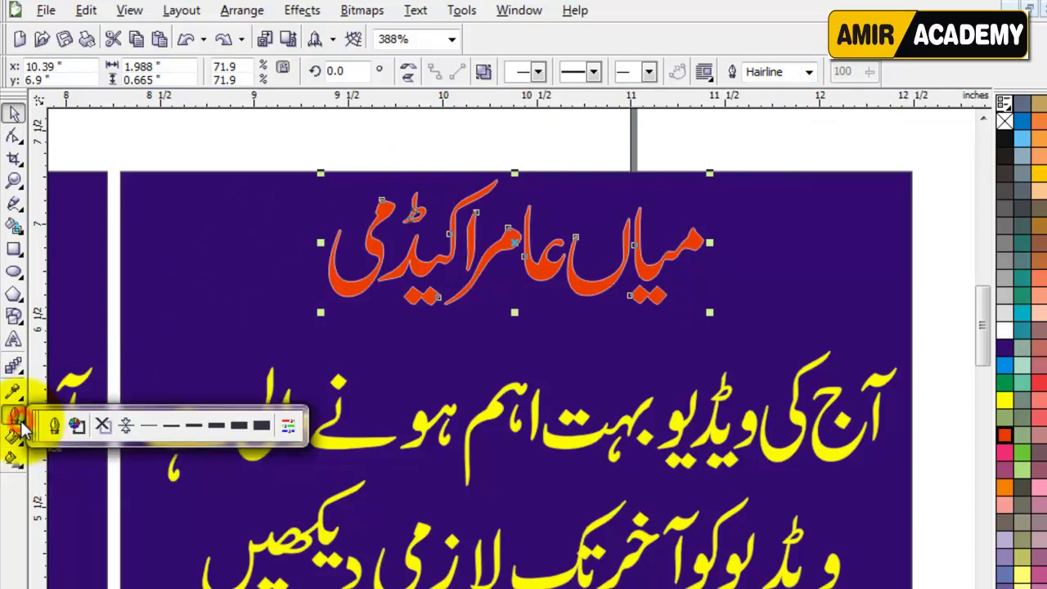
pyautogui.click(235, 422)
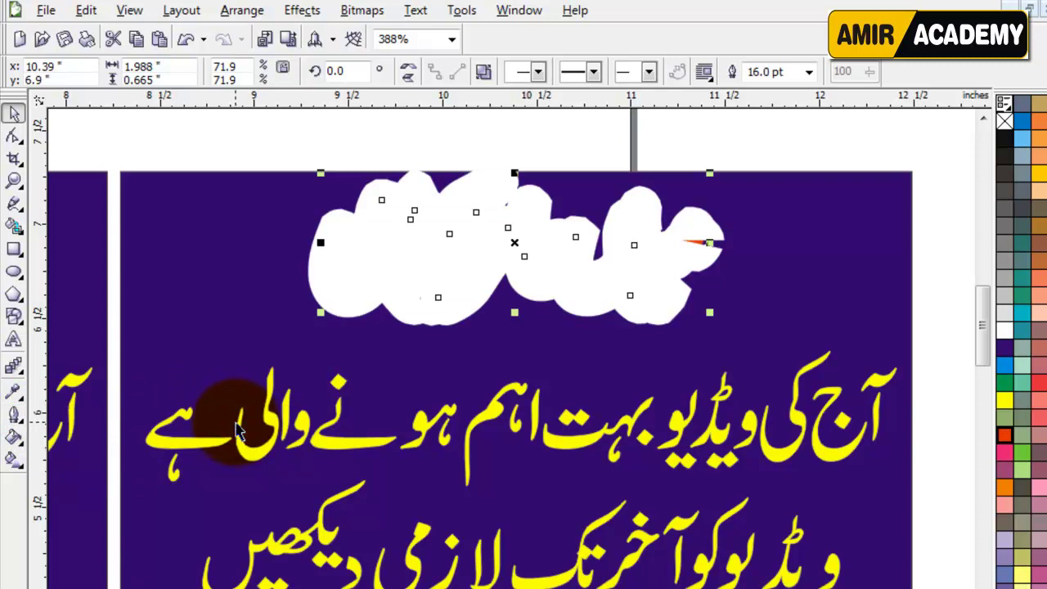
pyautogui.hotkey('ctrl', 'z')
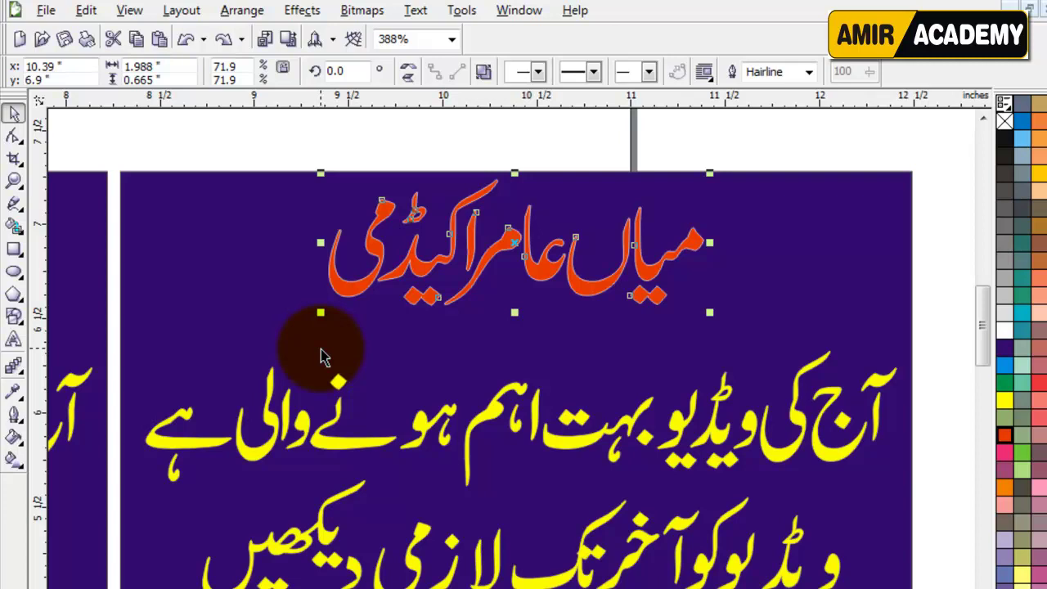
# Step: Give the red-orange heading an 8.0 pt white outline with rounded corners and line caps, placed behind the fill and scaling with the image
pyautogui.press('F12')
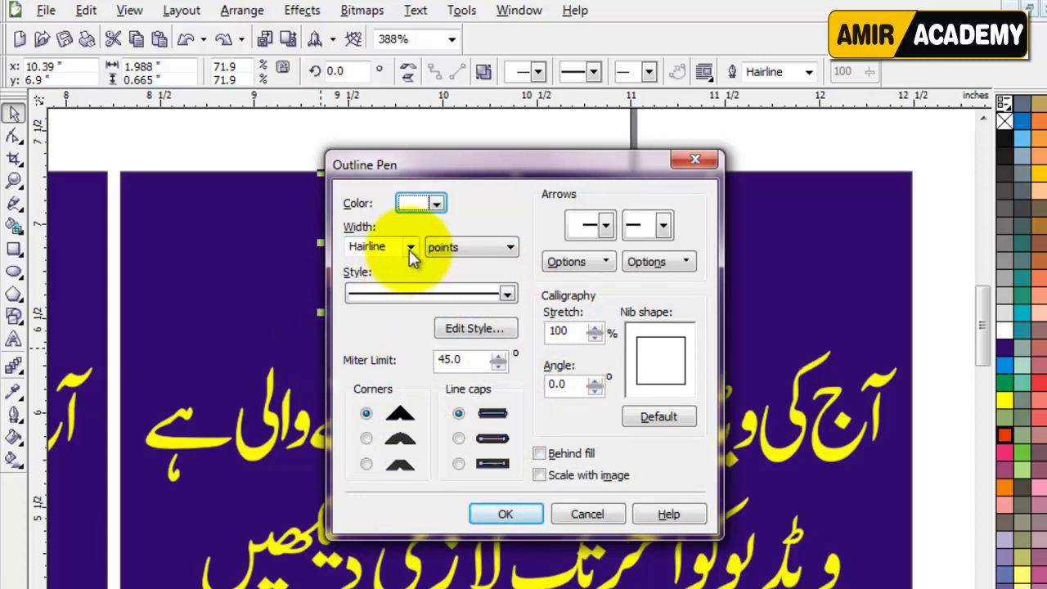
pyautogui.click(411, 249)
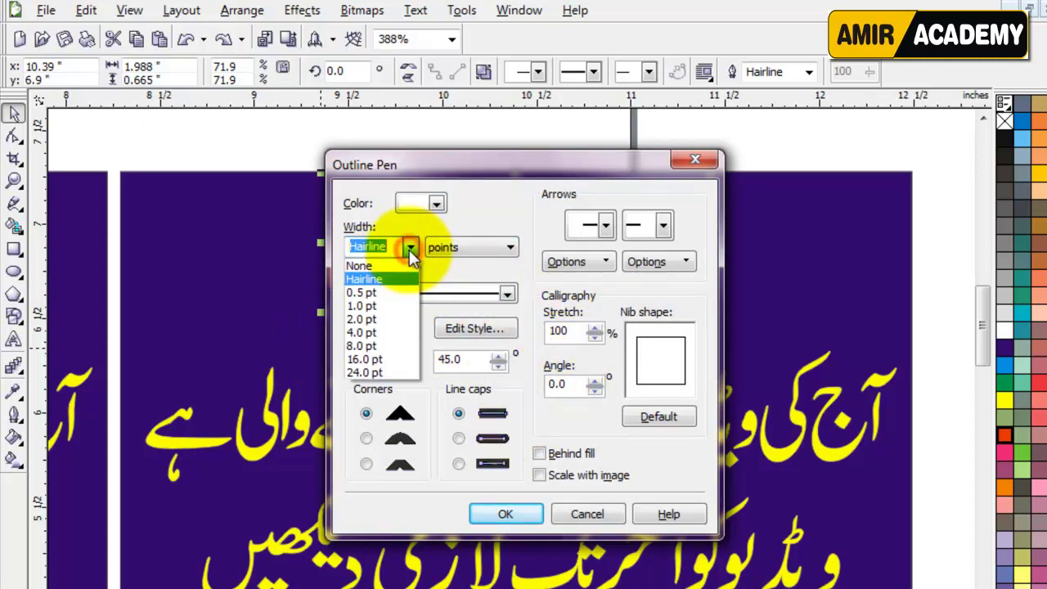
pyautogui.click(368, 345)
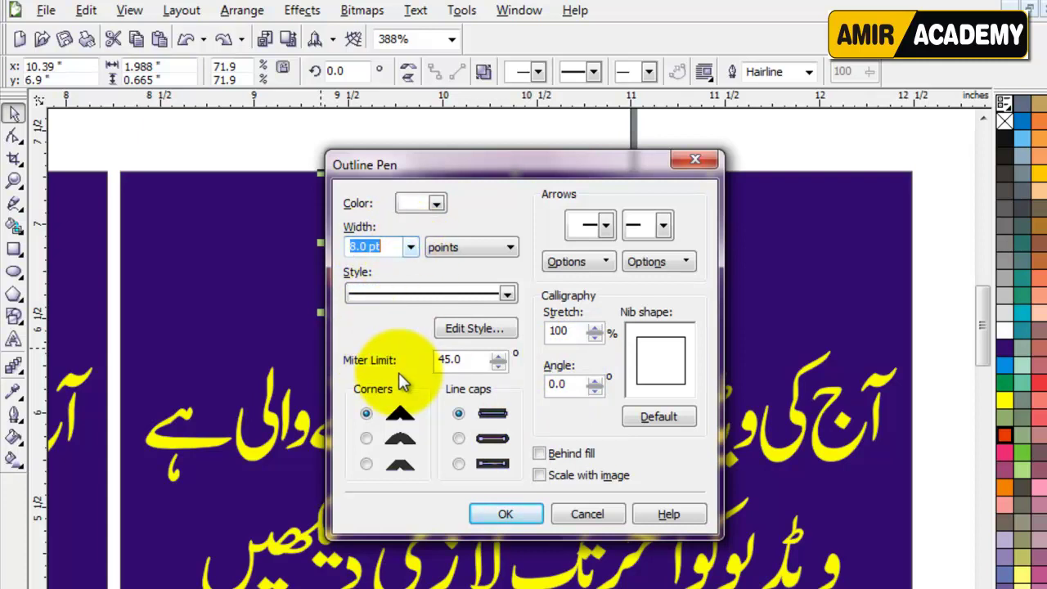
pyautogui.click(367, 438)
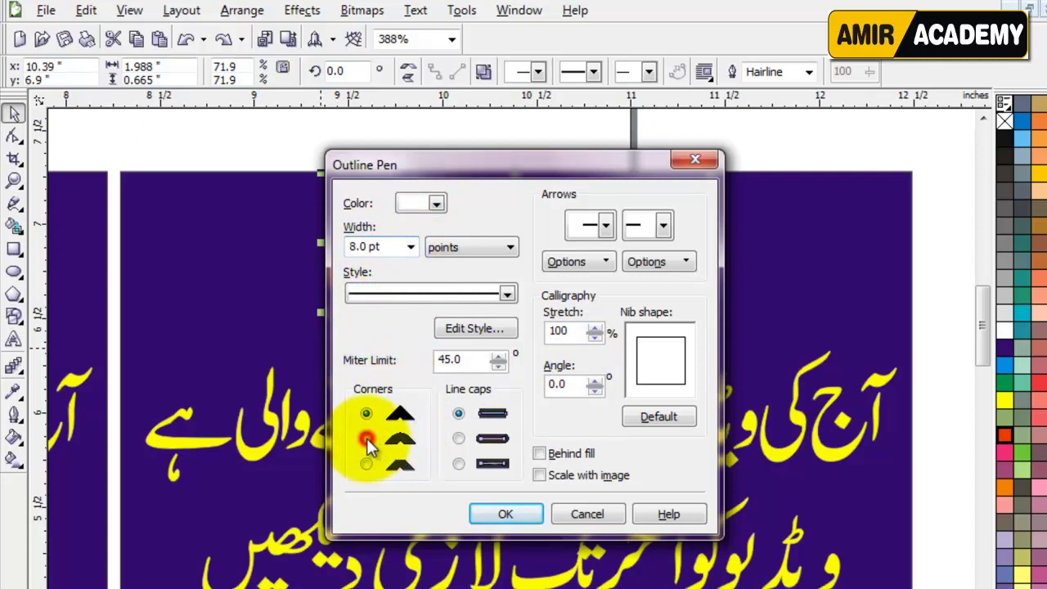
pyautogui.click(459, 439)
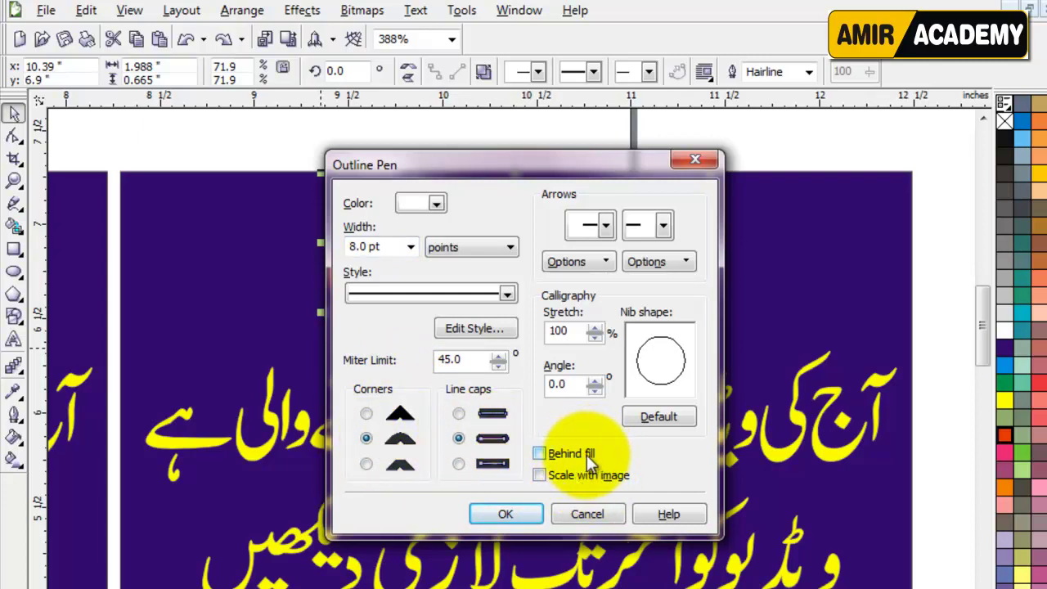
pyautogui.click(539, 475)
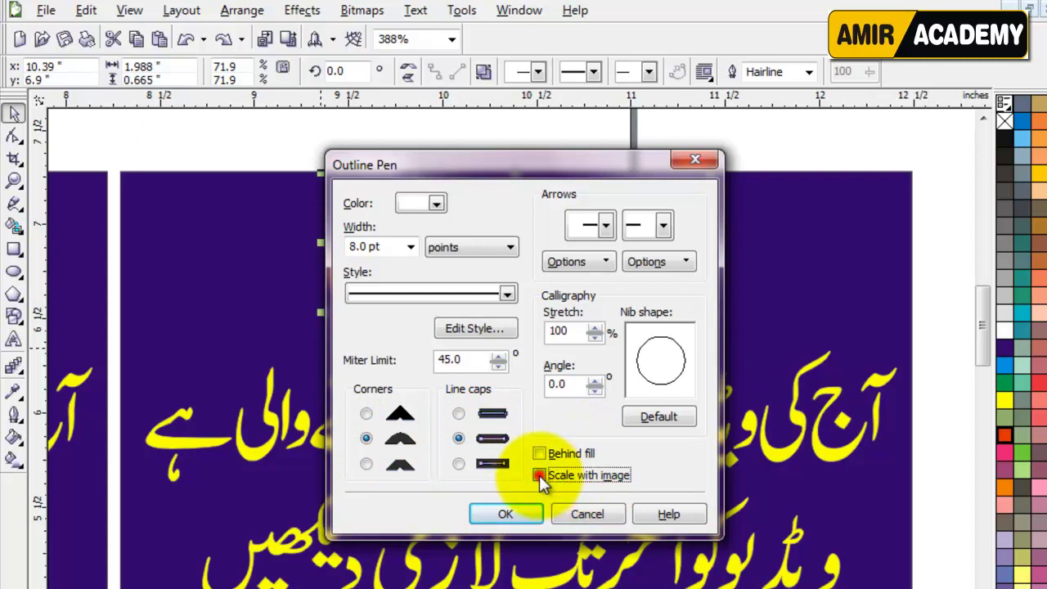
pyautogui.click(540, 452)
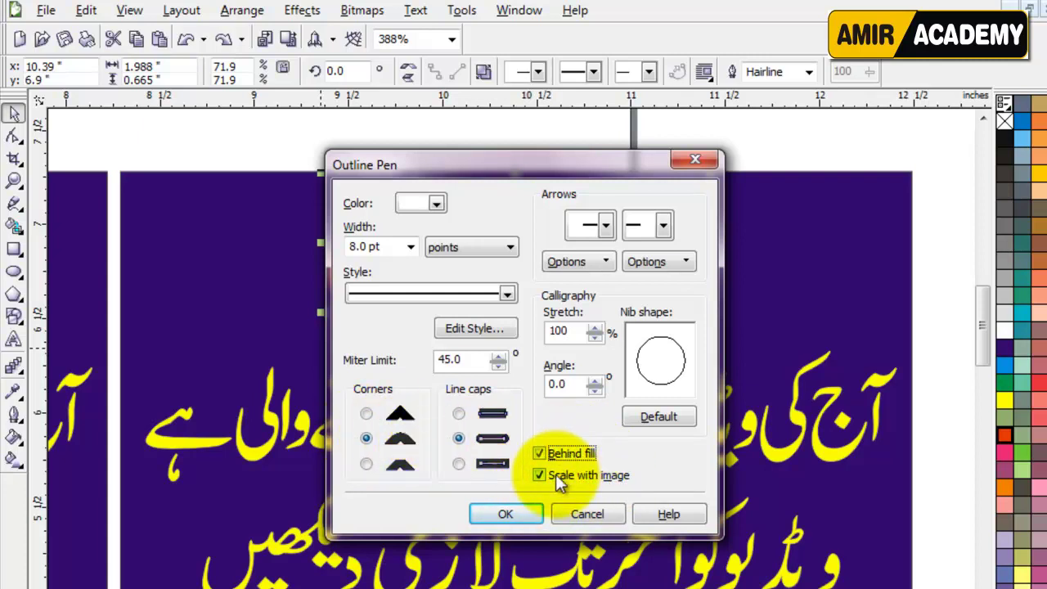
pyautogui.click(499, 513)
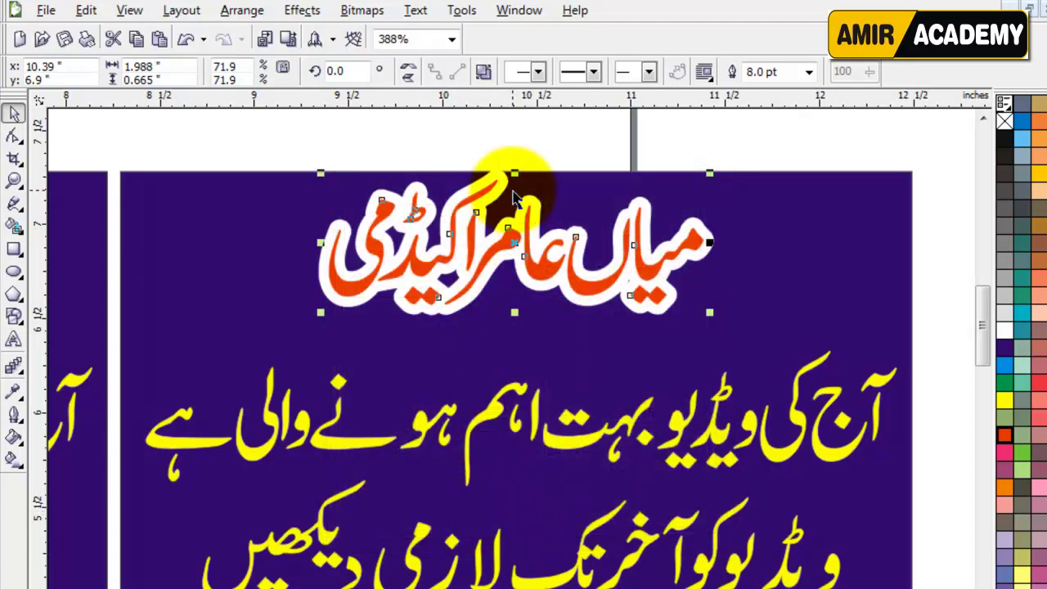
# Step: Move the outlined heading down slightly inside the duplicated rectangle to about x 10.385, y 6.72 inches
pyautogui.click(519, 136)
pyautogui.moveTo(465, 230); pyautogui.dragTo(465, 264)
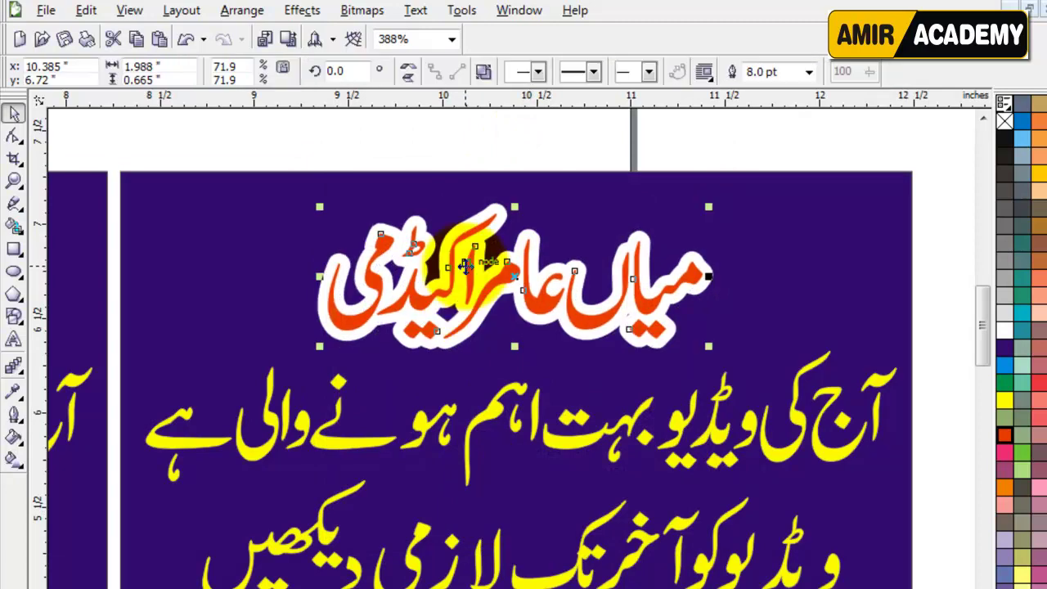
pyautogui.click(724, 160)
pyautogui.click(532, 295)
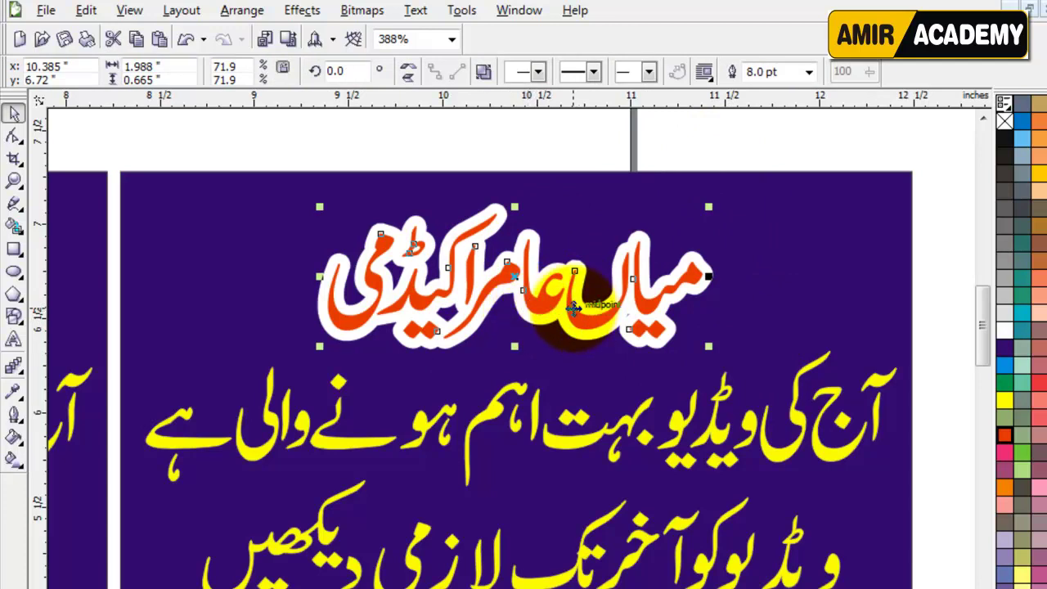
# Step: Reduce the white outline of the red-orange heading to 5.0 pt
pyautogui.click(790, 73)
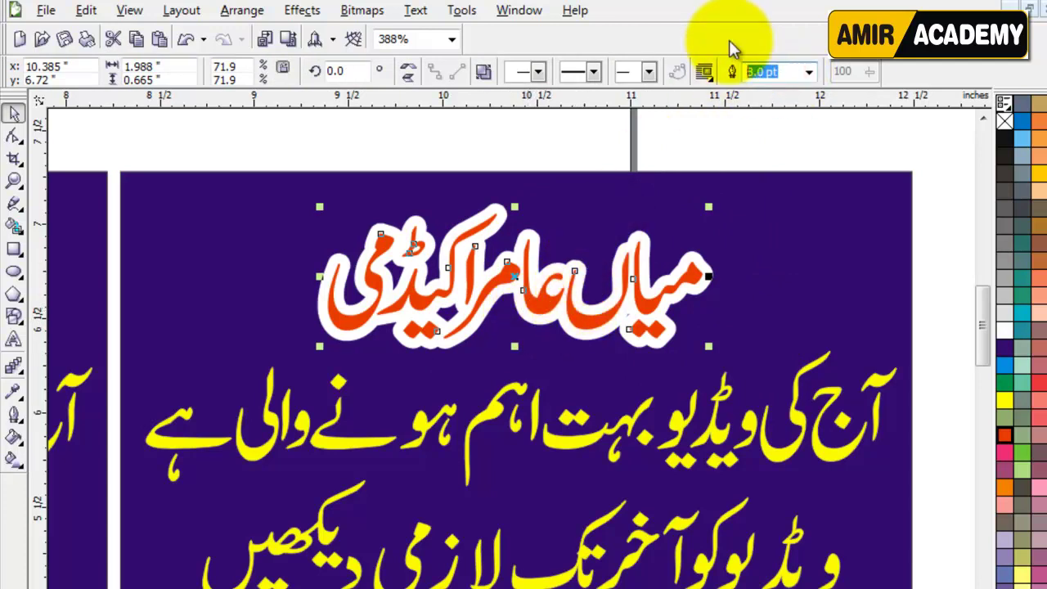
pyautogui.write('5')
pyautogui.press('Return')
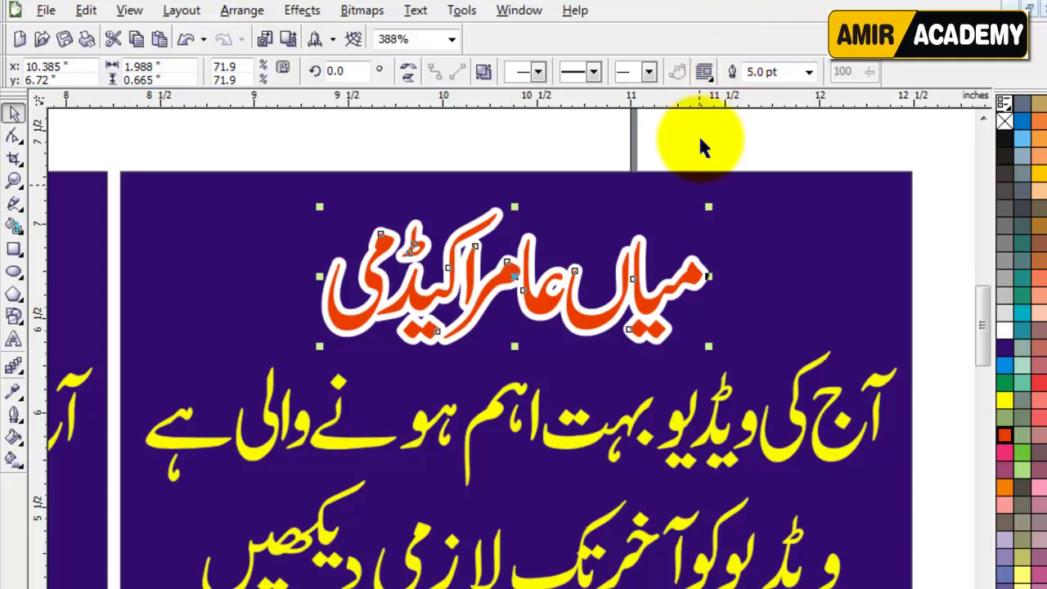
pyautogui.click(638, 326)
pyautogui.click(670, 145)
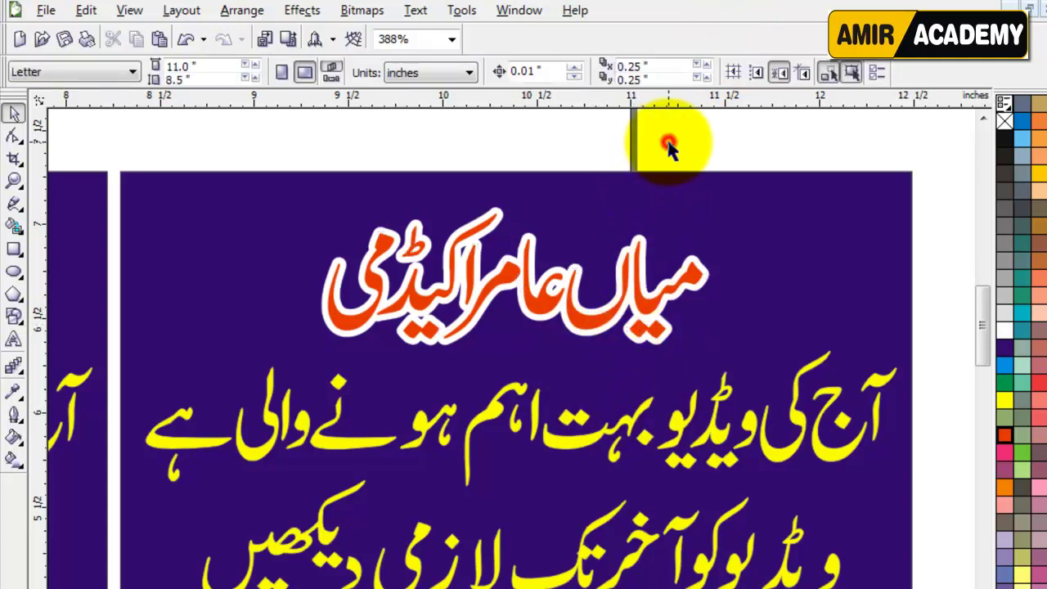
# Step: Move the outlined heading straight up inside the duplicated rectangle to about y 6.867 inches
pyautogui.click(691, 280)
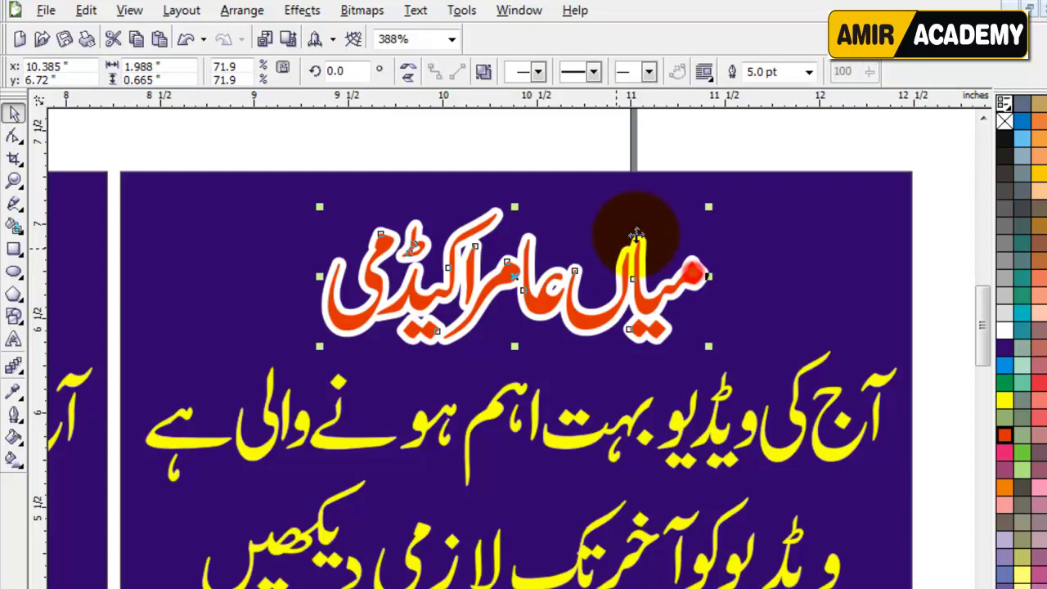
pyautogui.click(636, 154)
pyautogui.moveTo(640, 296)
pyautogui.mouseDown()
pyautogui.moveTo(634, 273)
pyautogui.moveTo(638, 294)
pyautogui.mouseUp()
pyautogui.click(647, 283)
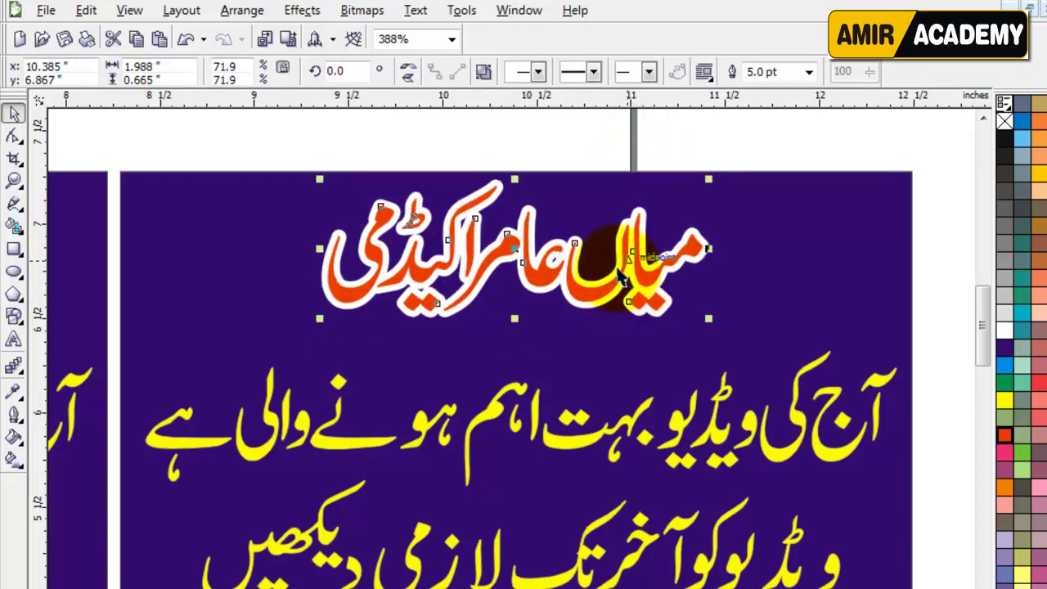
# Step: Paste a copy of the outlined heading exactly over the original, trying a move of the copy and undoing it
pyautogui.rightClick(657, 283)
pyautogui.click(695, 385)
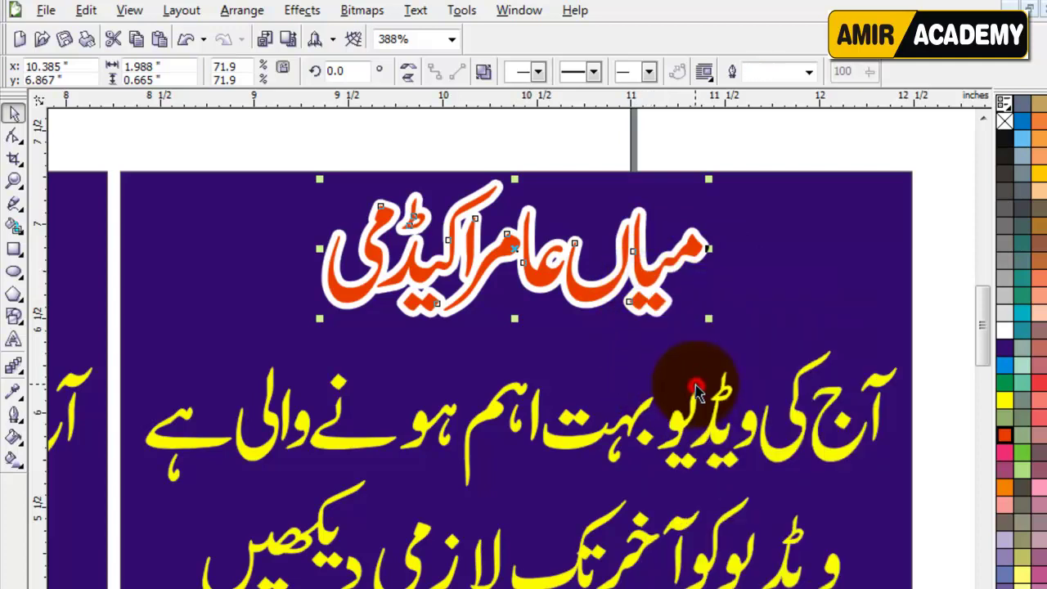
pyautogui.rightClick(651, 153)
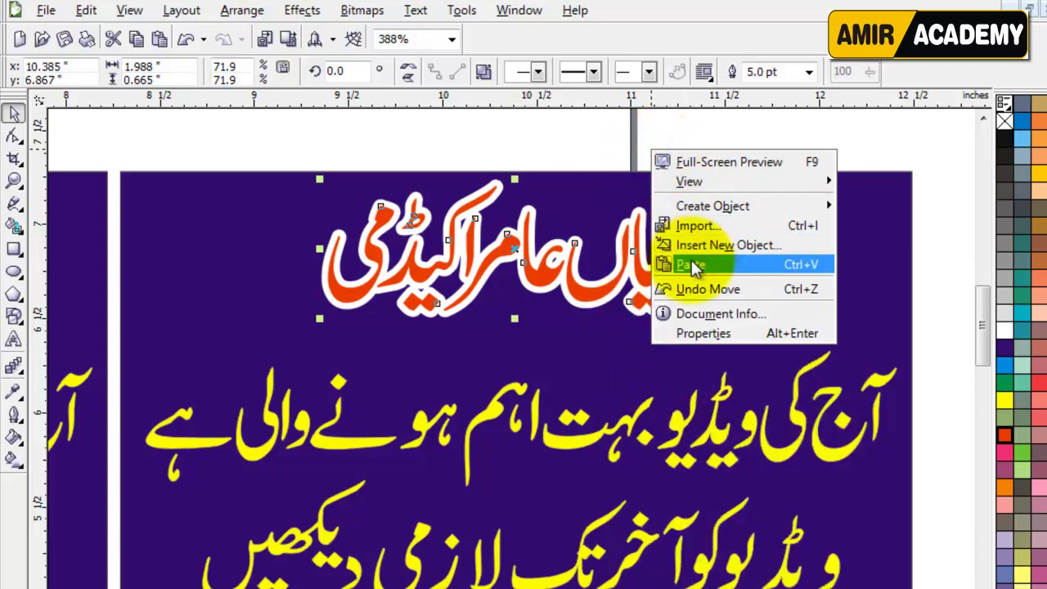
pyautogui.click(692, 259)
pyautogui.click(693, 158)
pyautogui.moveTo(666, 250); pyautogui.dragTo(540, 274)
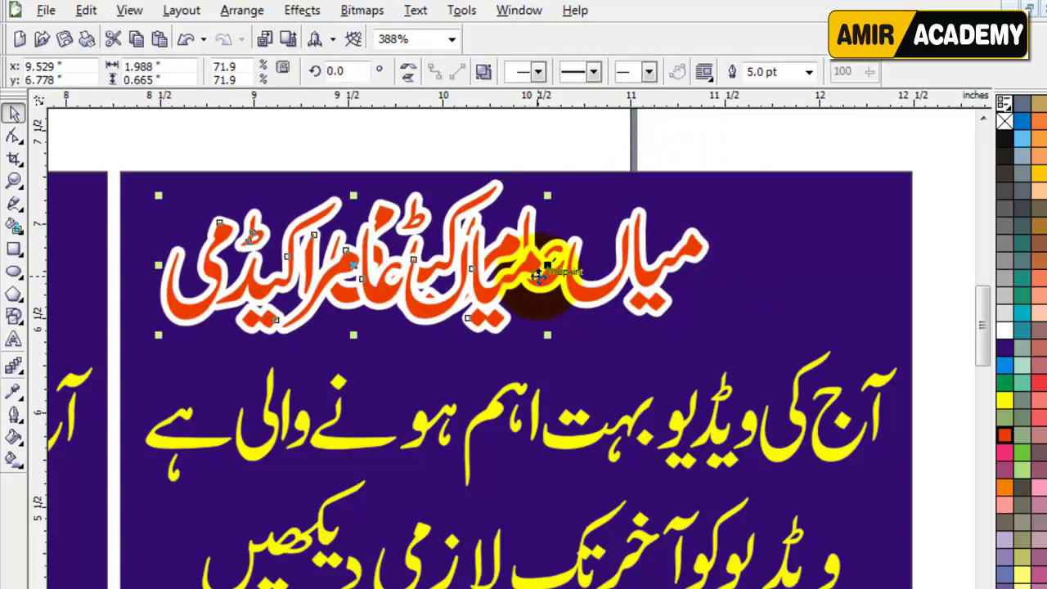
pyautogui.hotkey('ctrl', 'z')
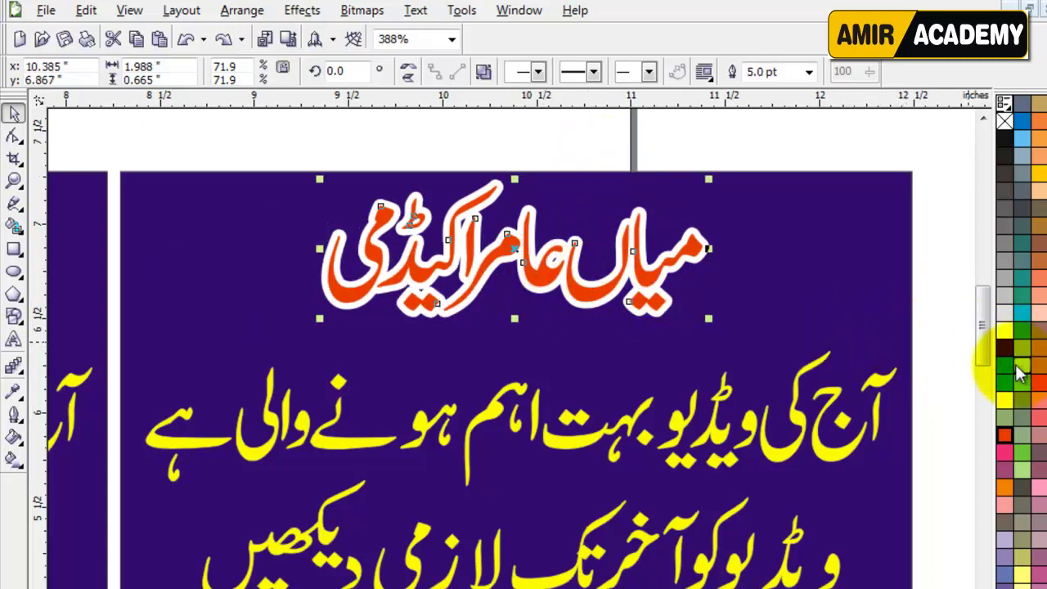
# Step: Color both the fill and the outline of the pasted heading copy blue
pyautogui.click(1026, 134)
pyautogui.rightClick(1026, 133)
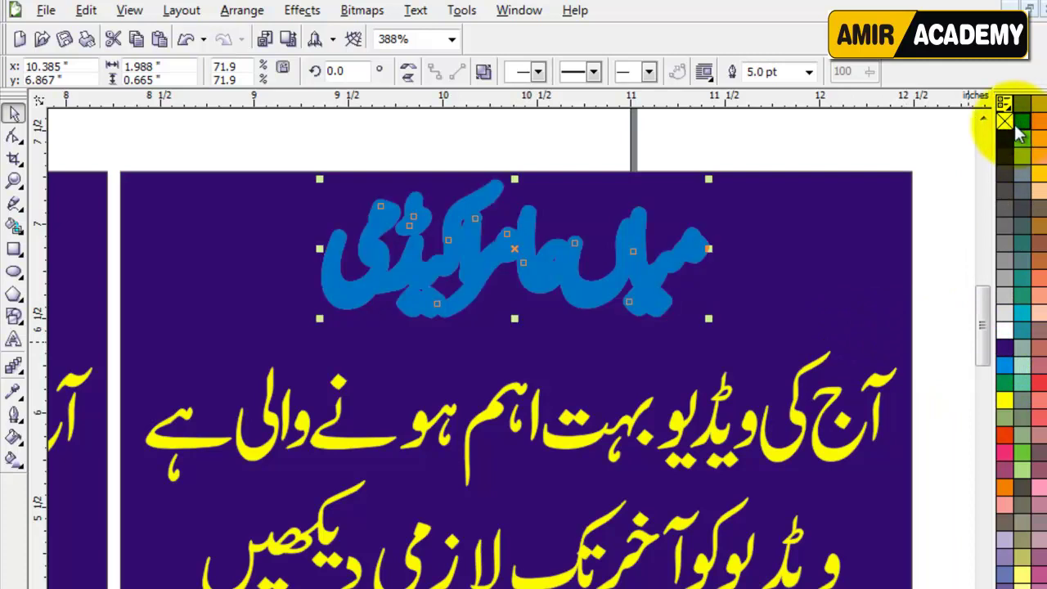
pyautogui.hotkey('ctrl', 'z')
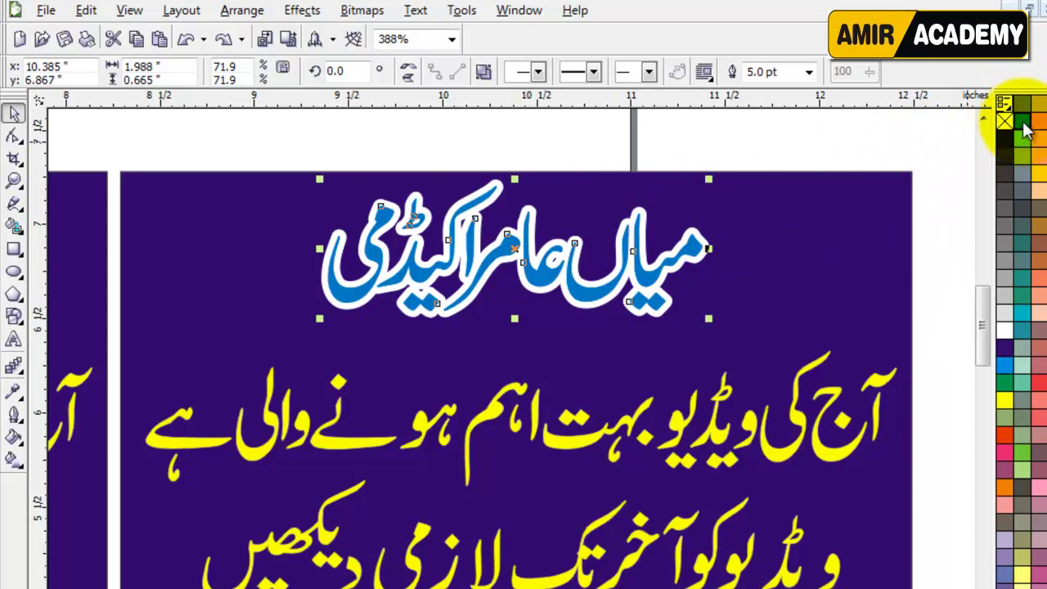
pyautogui.rightClick(1022, 124)
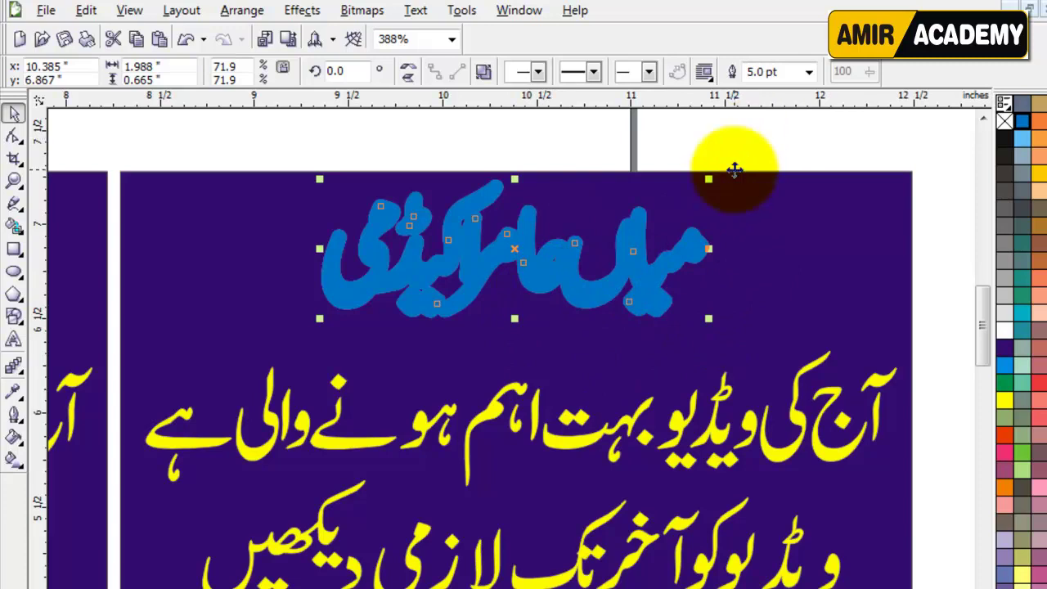
# Step: Try moving the blue copy off the heading to about x 9.465, y 7.034 inches, and undo the move
pyautogui.click(631, 298)
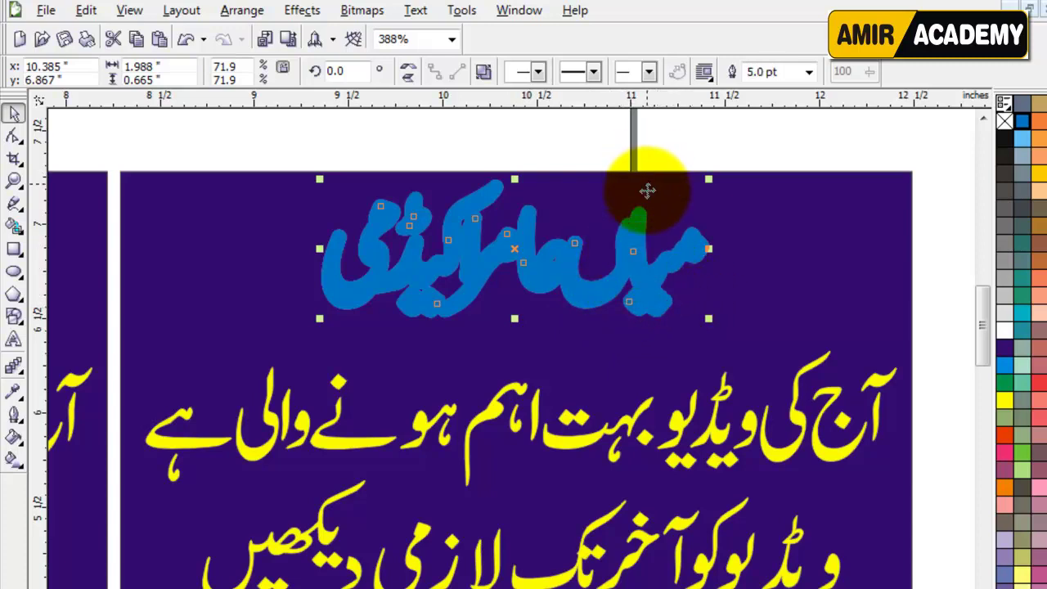
pyautogui.click(658, 153)
pyautogui.moveTo(638, 278); pyautogui.dragTo(464, 252)
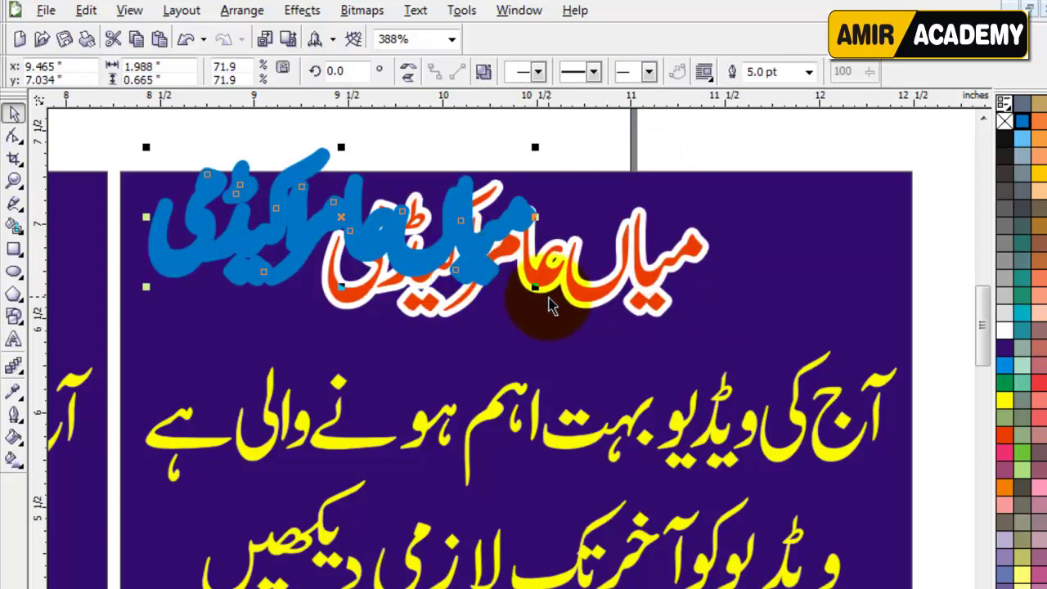
pyautogui.hotkey('ctrl', 'z')
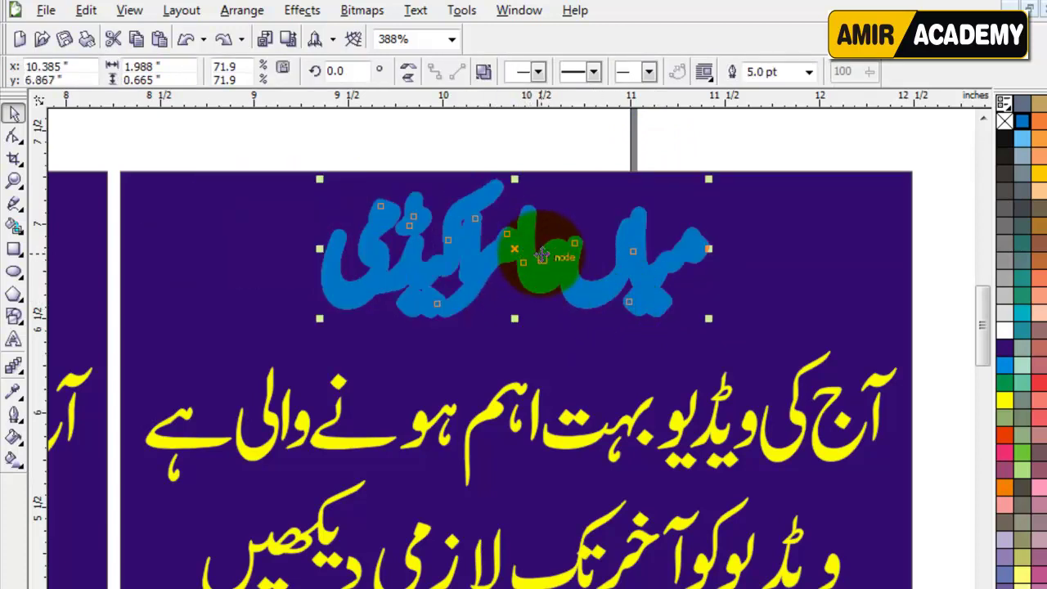
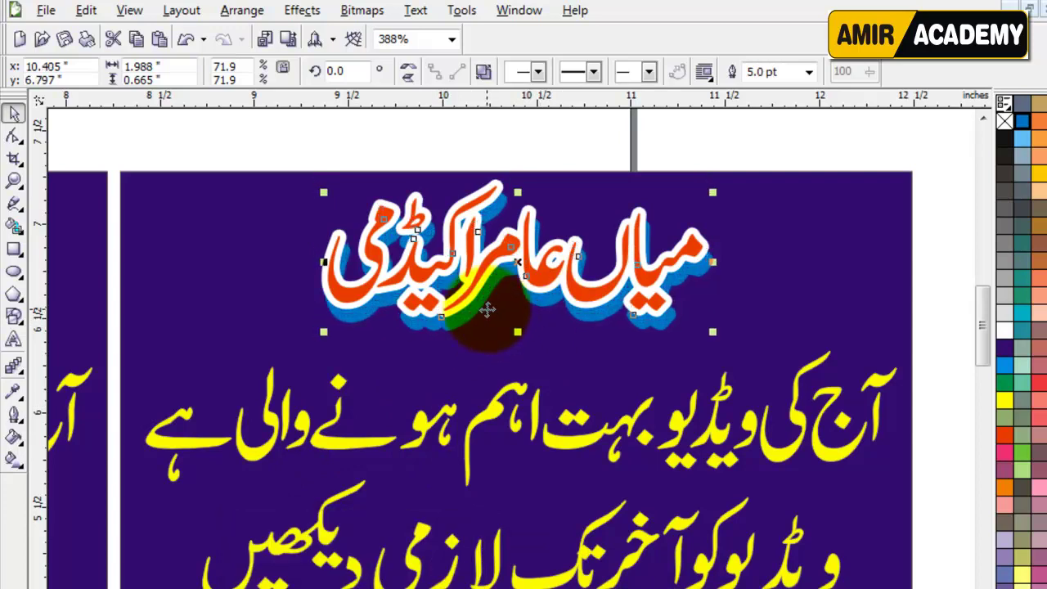
# Step: Adjust the blue copy behind the heading to about x 10.405, y 6.817 inches as an offset shadow
pyautogui.moveTo(487, 309)
pyautogui.mouseDown()
pyautogui.moveTo(489, 301)
pyautogui.moveTo(482, 319)
pyautogui.mouseUp()
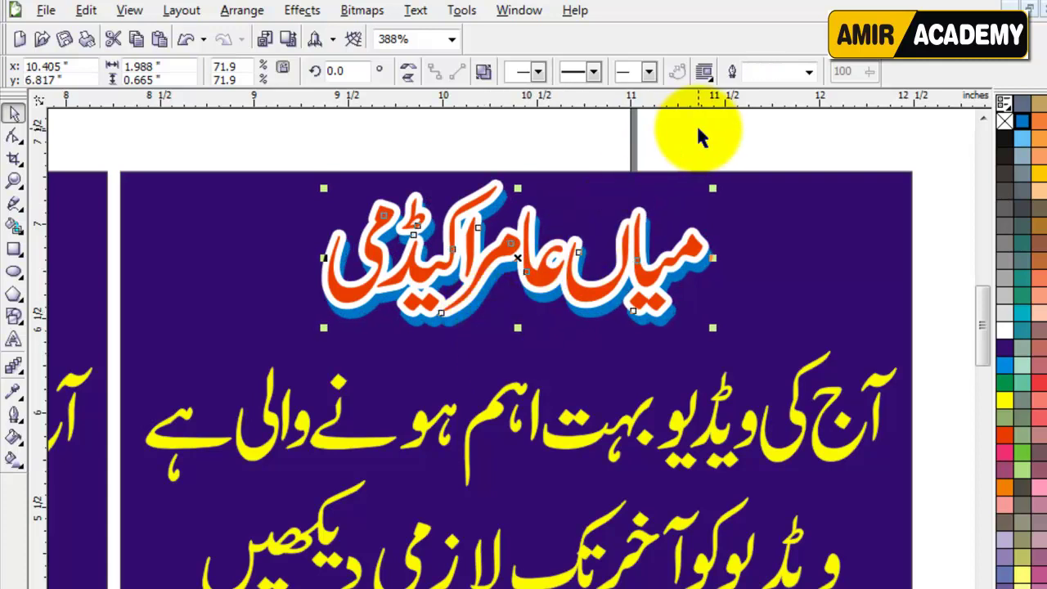
pyautogui.click(700, 129)
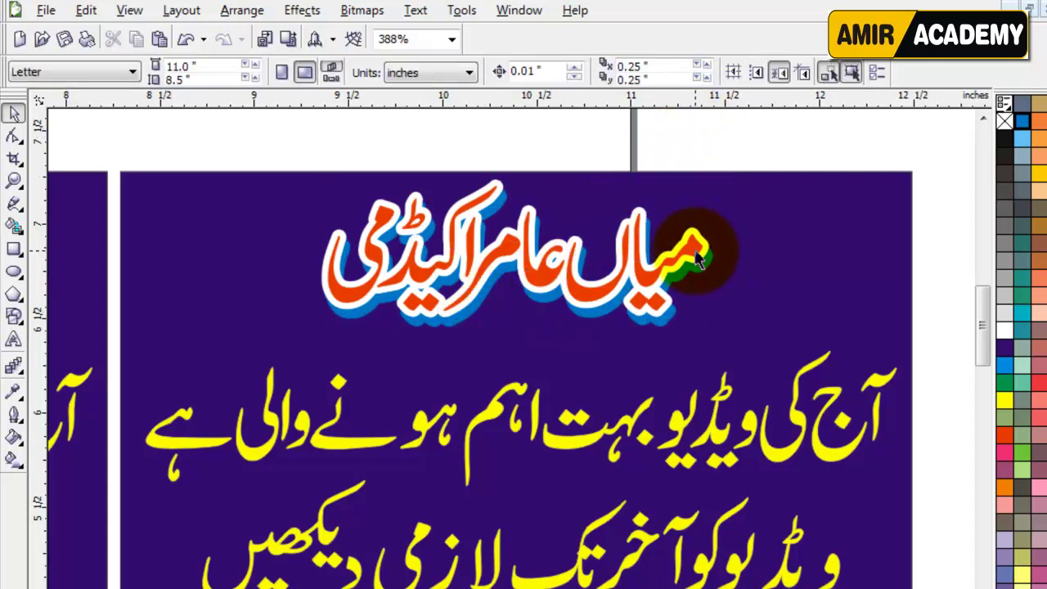
# Step: Try a peach and a pale yellow fill on the duplicated violet rectangle
pyautogui.click(869, 218)
pyautogui.click(1040, 314)
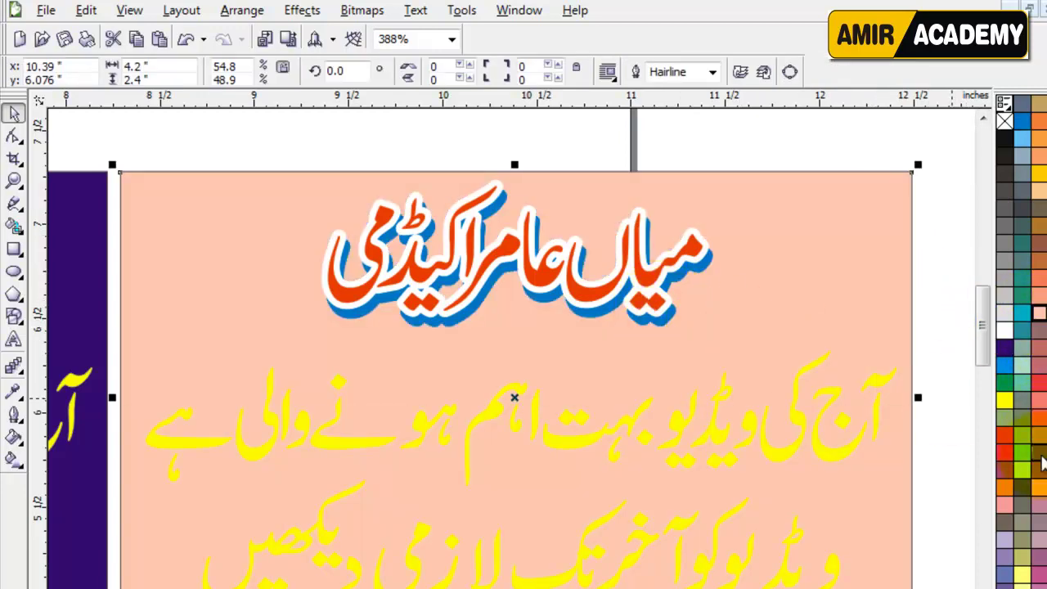
pyautogui.click(1005, 573)
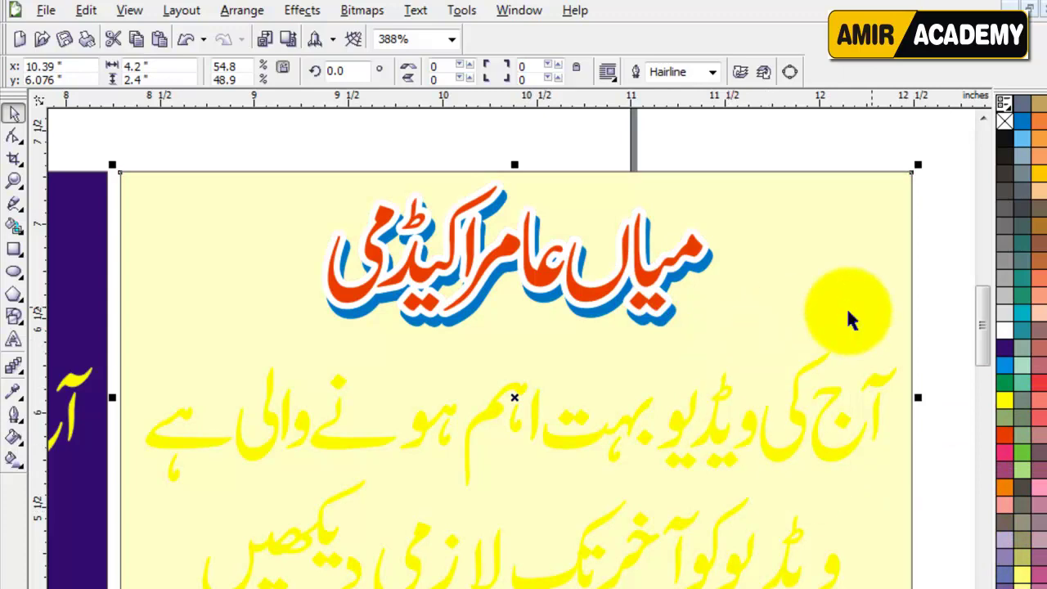
# Step: Fill the white-outlined front heading with black
pyautogui.click(939, 290)
pyautogui.press('Tab')
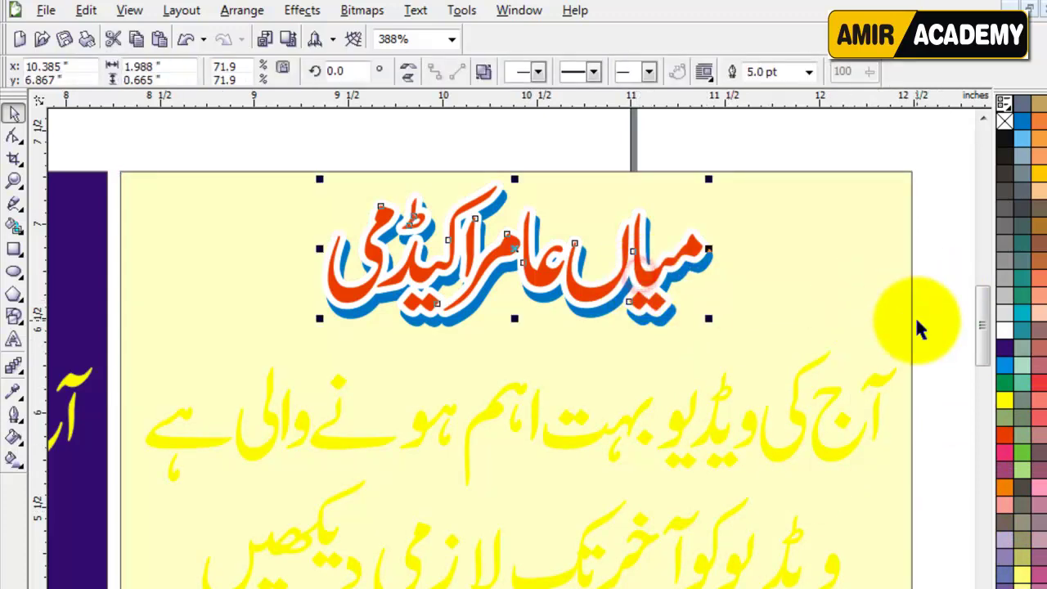
pyautogui.click(1004, 350)
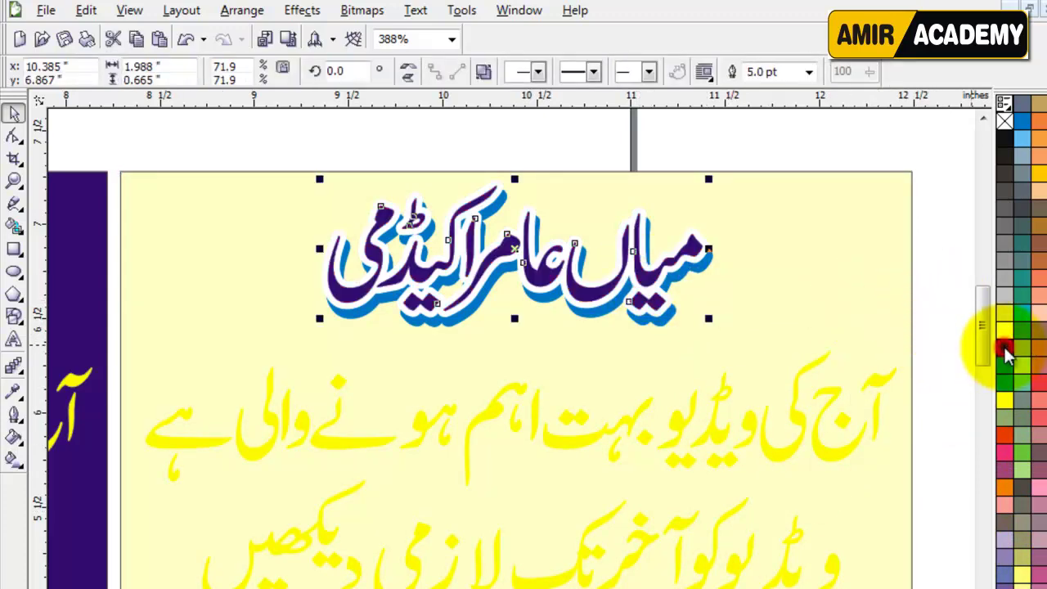
pyautogui.click(1005, 139)
pyautogui.click(744, 153)
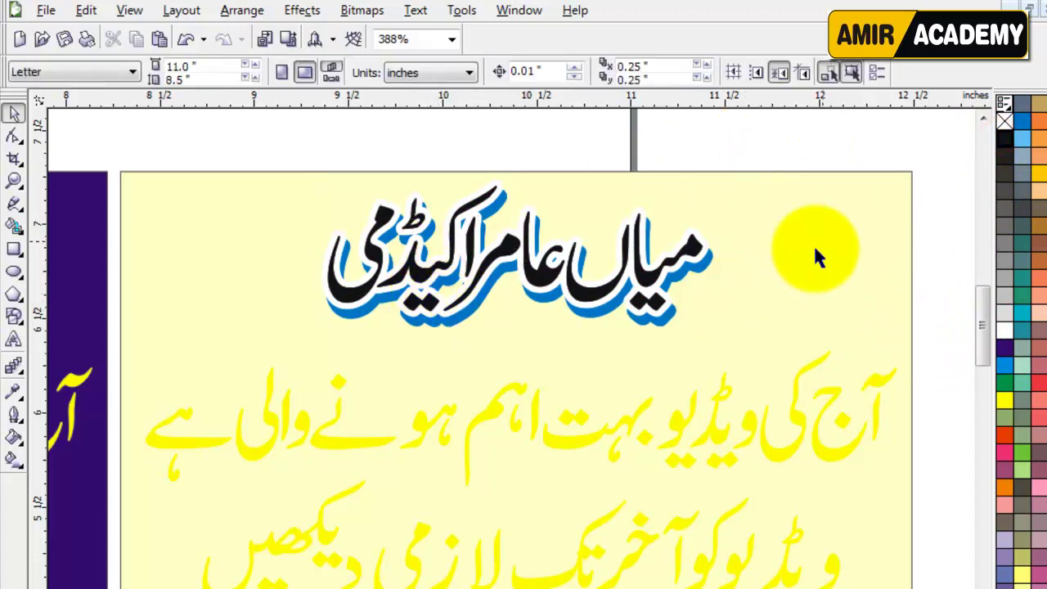
# Step: Fill the duplicated background rectangle with pale green
pyautogui.click(880, 380)
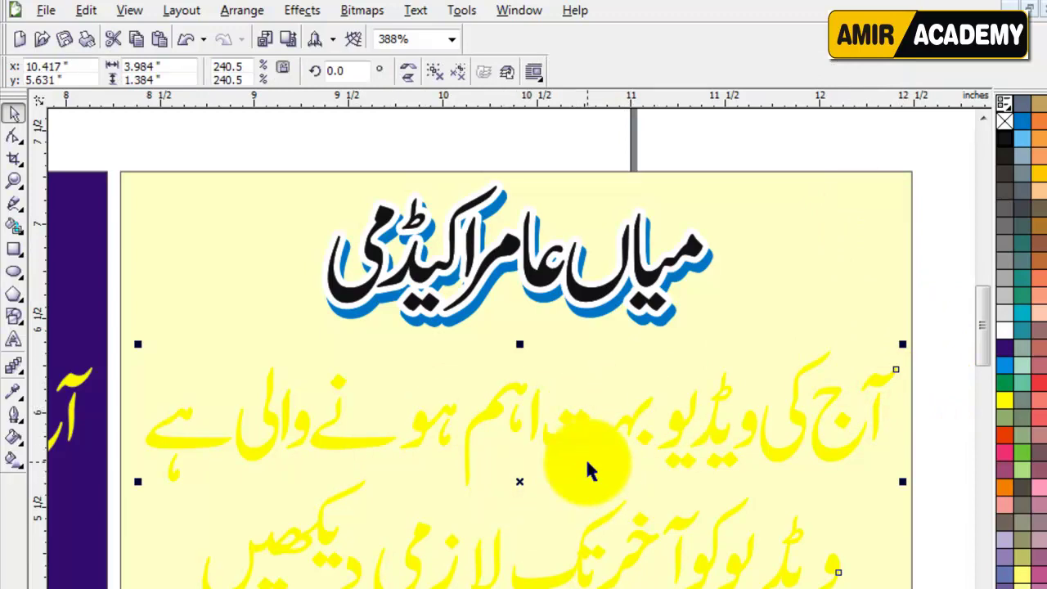
pyautogui.click(892, 176)
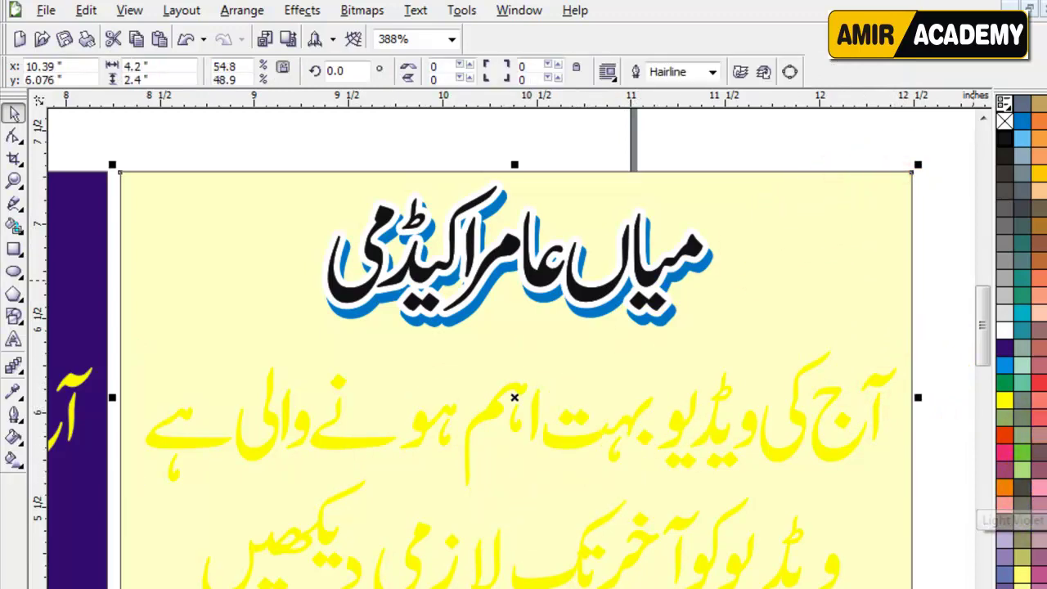
pyautogui.scroll(-3, 1037, 502)
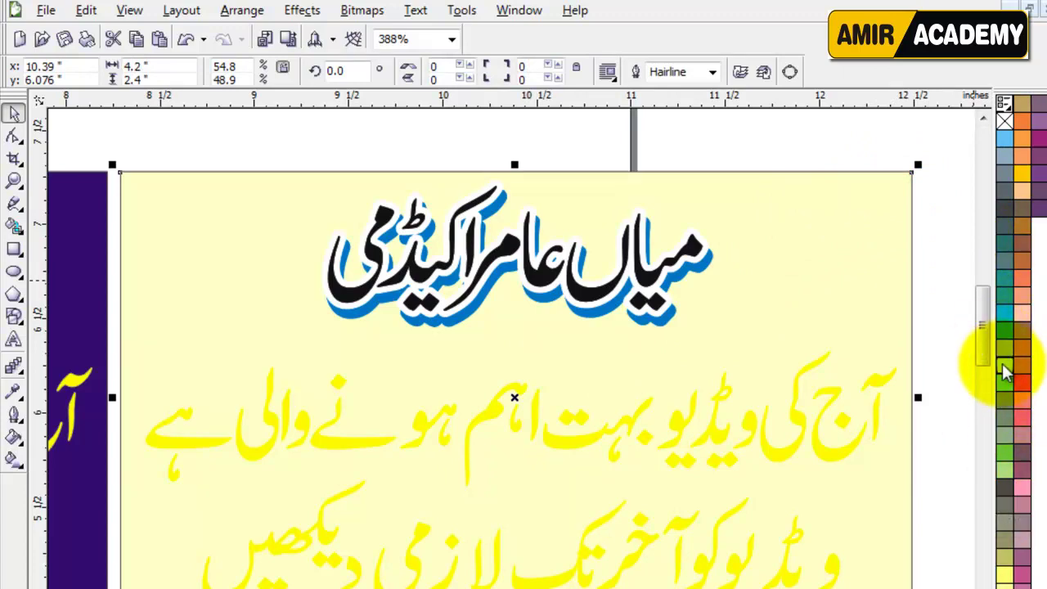
pyautogui.click(1004, 363)
pyautogui.click(747, 145)
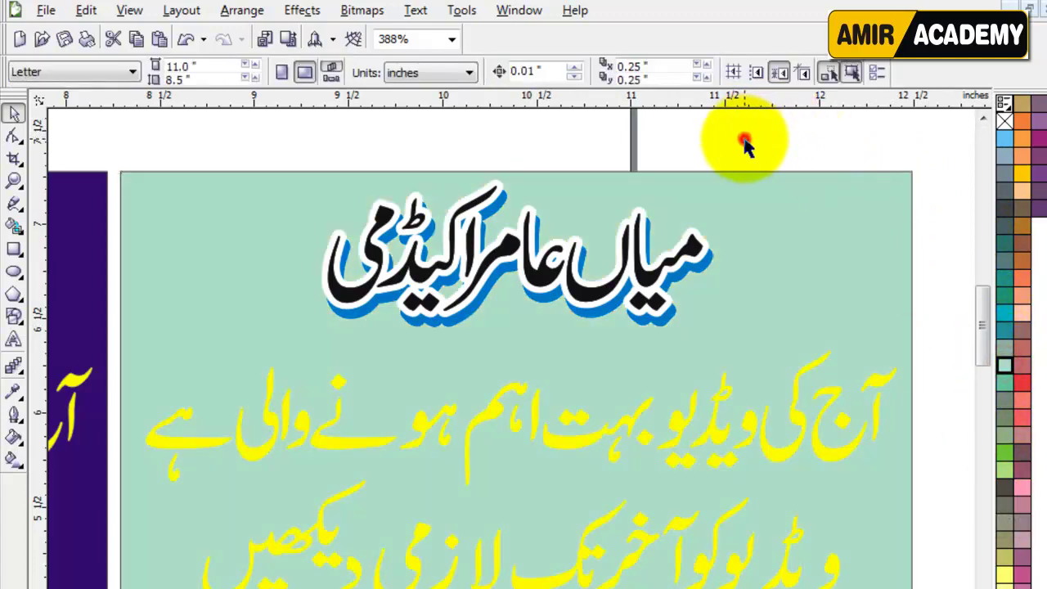
# Step: Ungroup the yellow text below the heading and fill its first line with blue
pyautogui.click(815, 446)
pyautogui.click(434, 71)
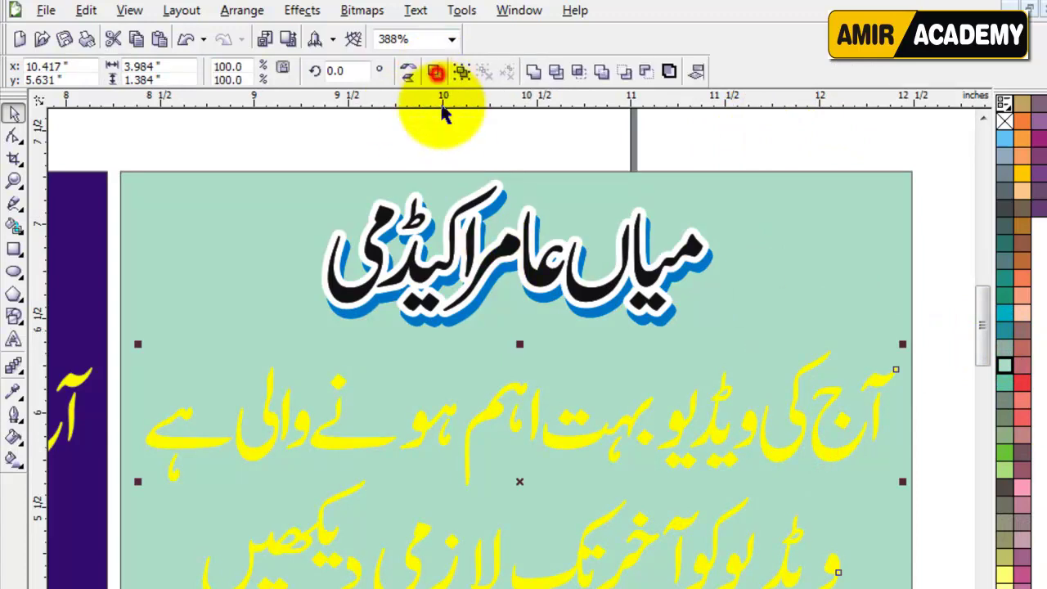
pyautogui.moveTo(532, 427)
pyautogui.mouseDown()
pyautogui.moveTo(538, 384)
pyautogui.moveTo(532, 427)
pyautogui.mouseUp()
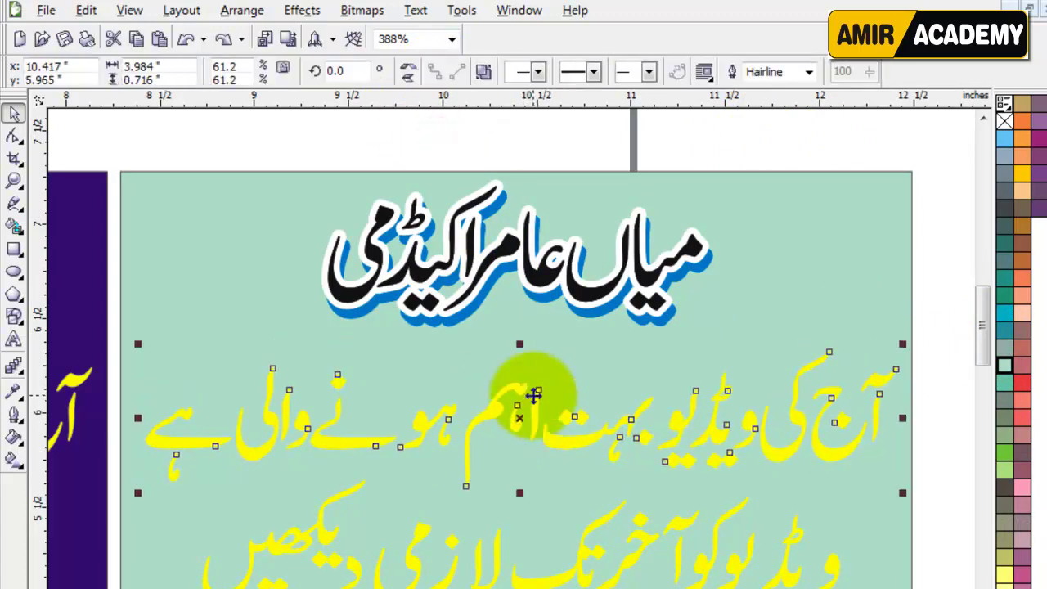
pyautogui.scroll(-2, 1021, 344)
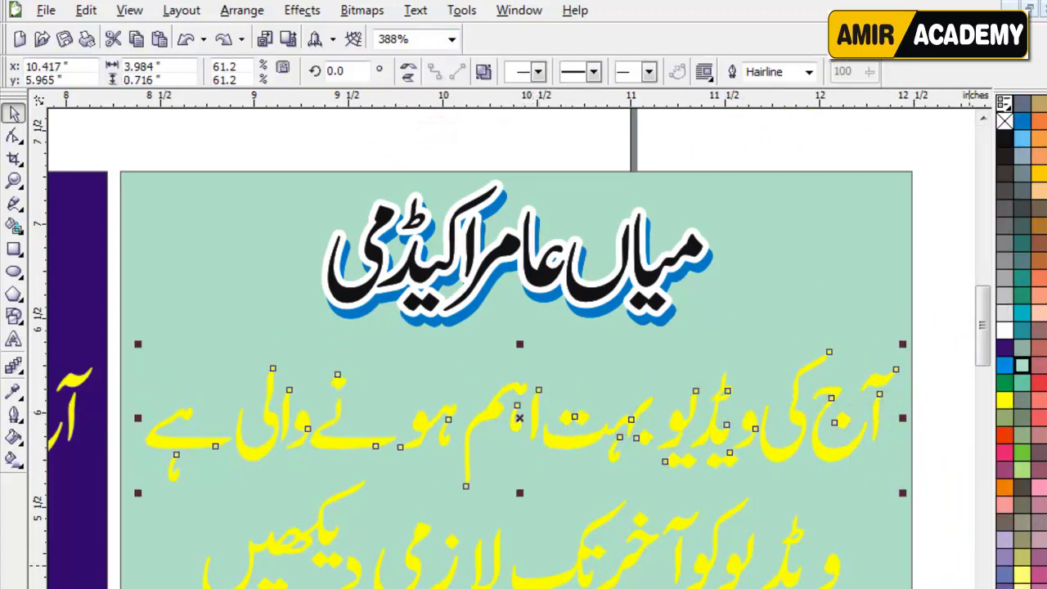
pyautogui.click(1006, 368)
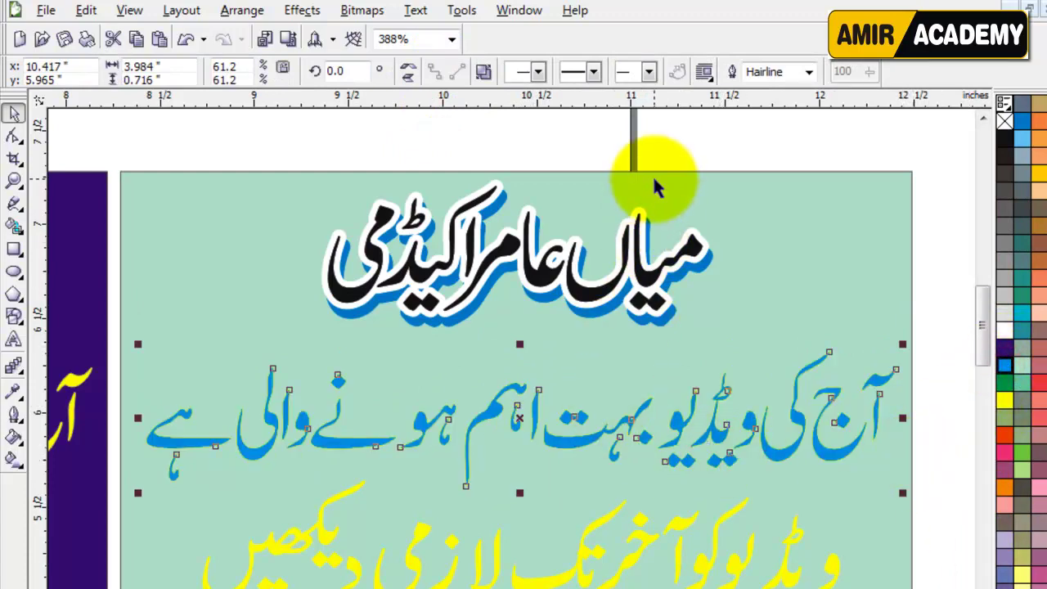
pyautogui.press('F12')
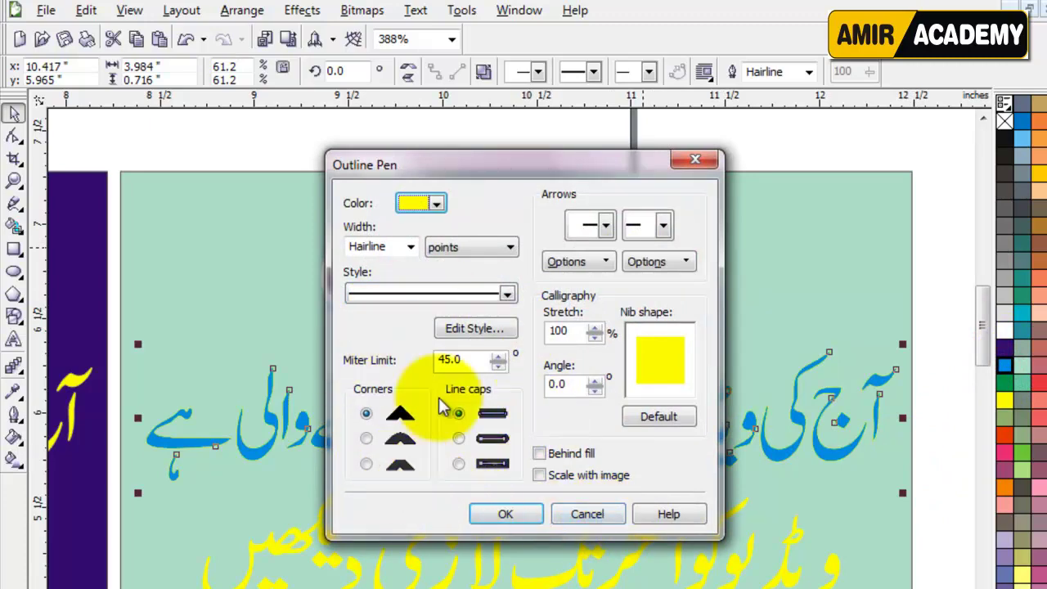
pyautogui.click(591, 516)
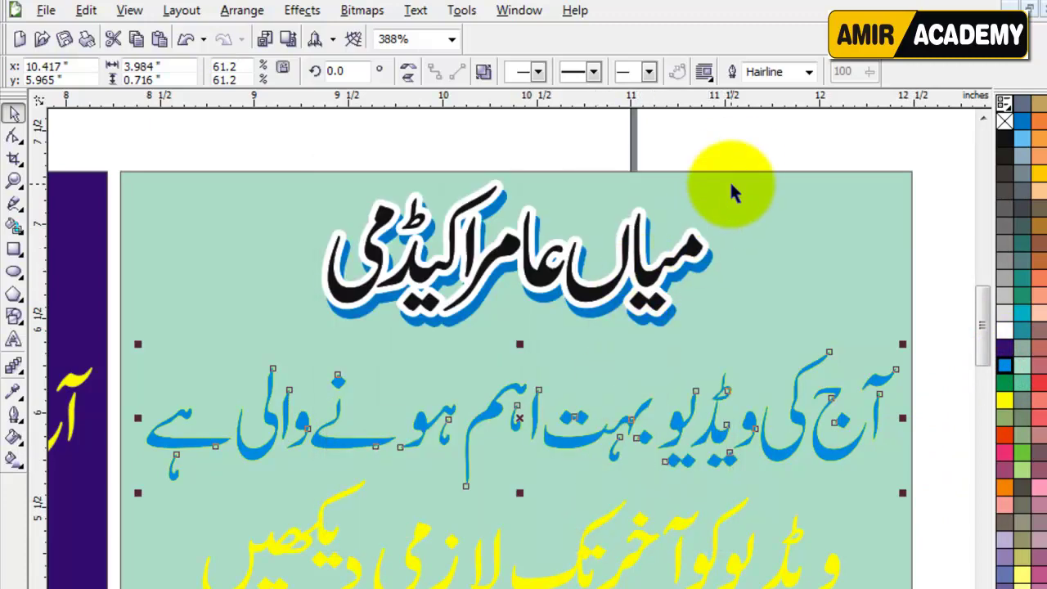
pyautogui.click(741, 147)
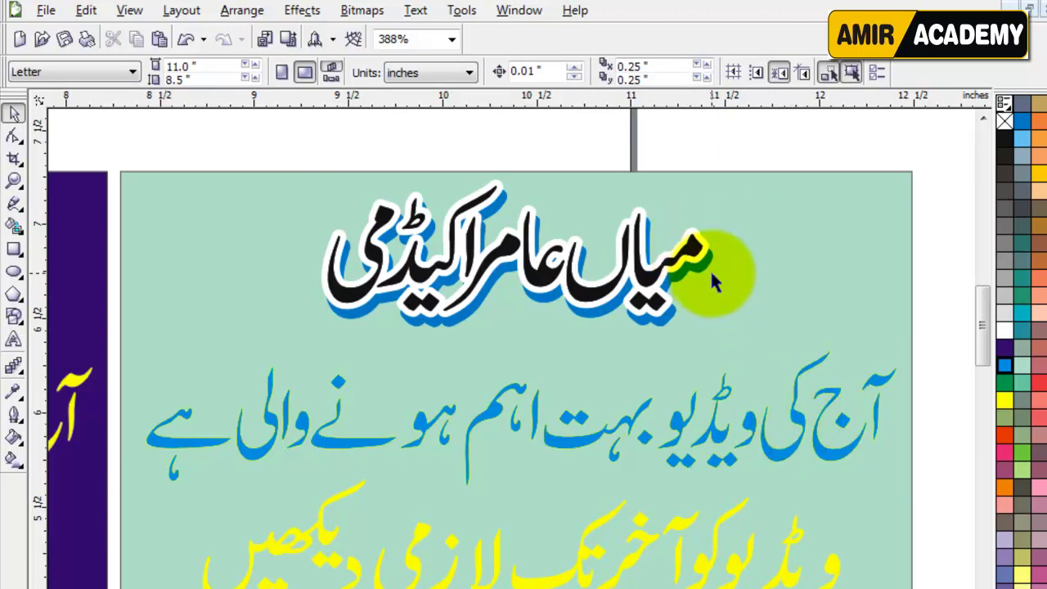
# Step: Copy all properties of the black, white-outlined heading onto the first text line below it
pyautogui.click(691, 245)
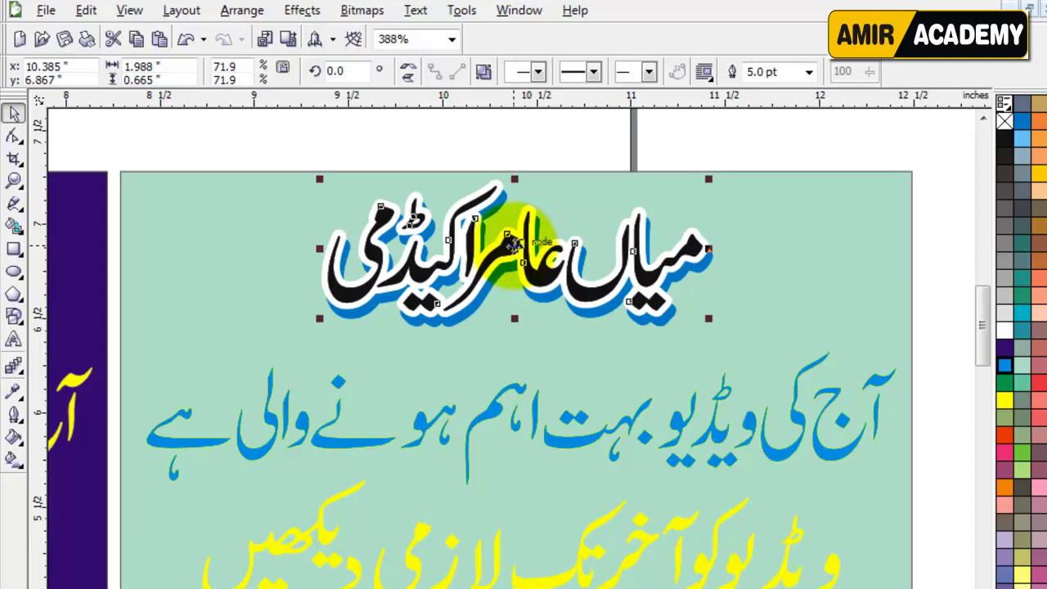
pyautogui.moveTo(514, 243); pyautogui.dragTo(676, 423)
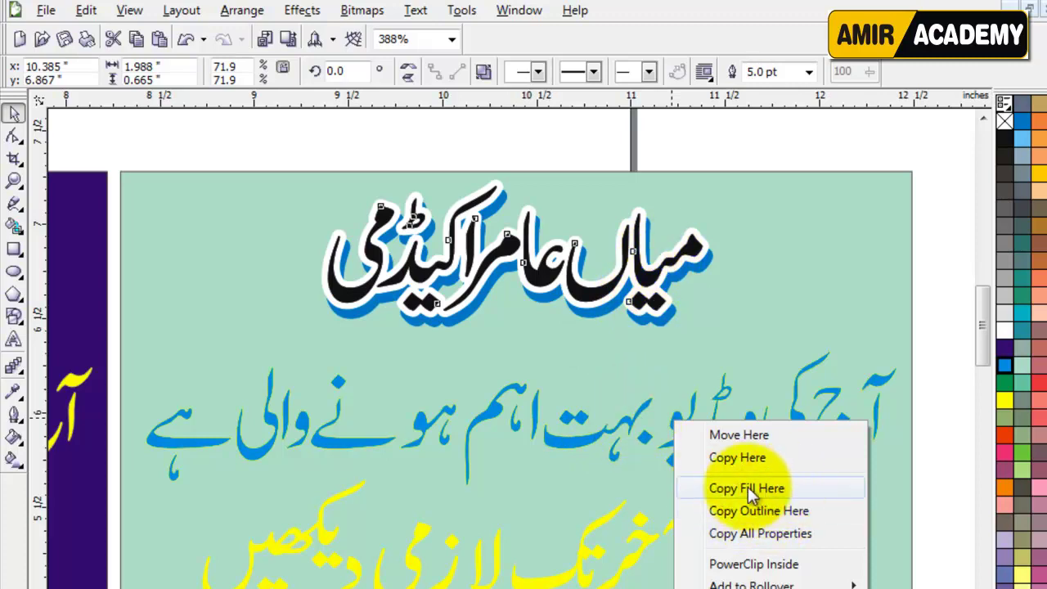
pyautogui.click(775, 533)
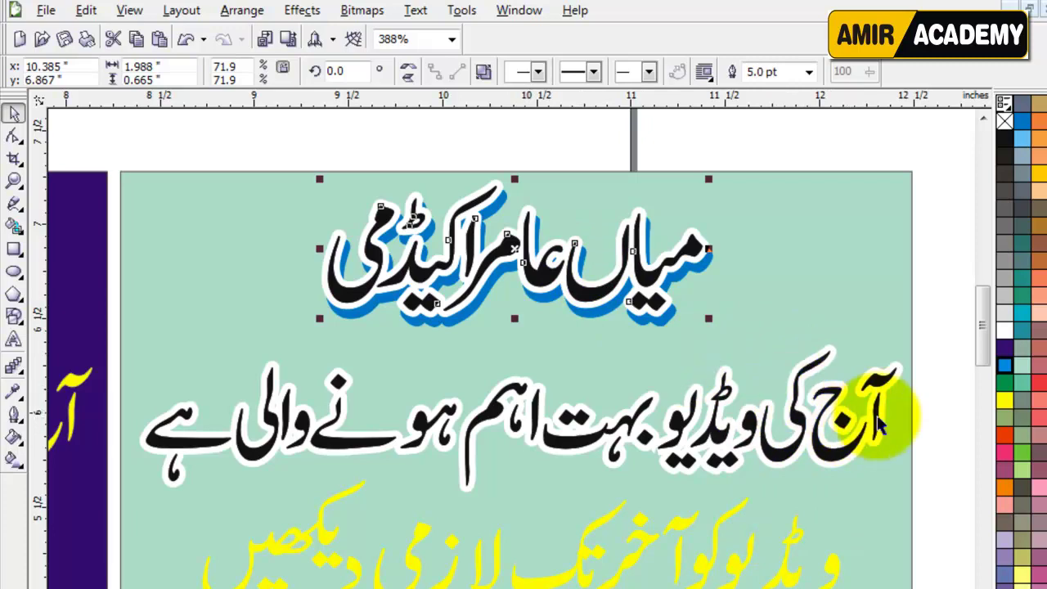
pyautogui.click(951, 403)
# Step: Fill the white-outlined first text line below the heading with orange-red
pyautogui.click(875, 377)
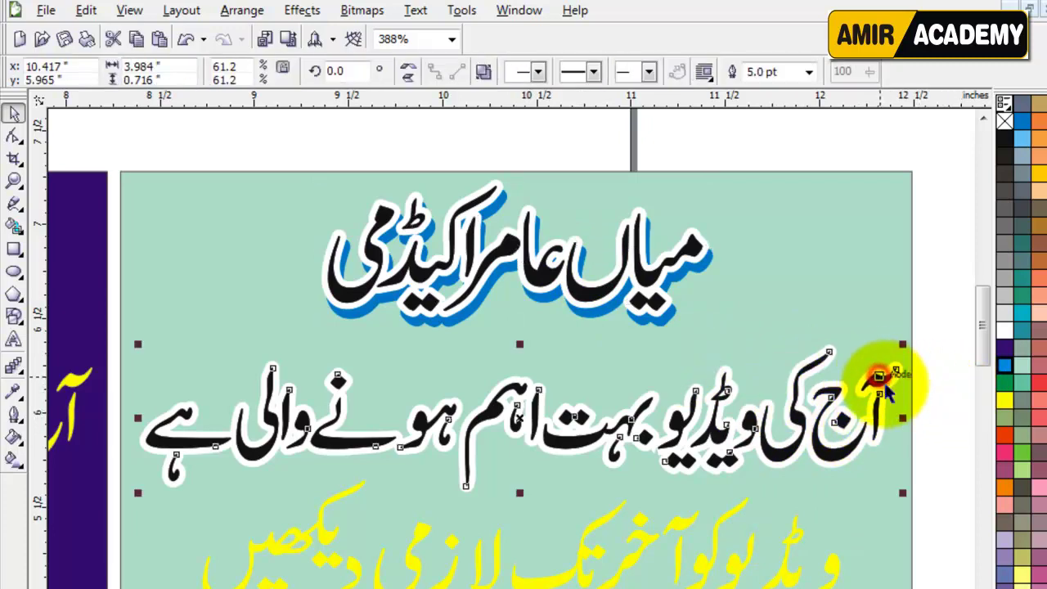
pyautogui.click(1002, 433)
pyautogui.click(954, 468)
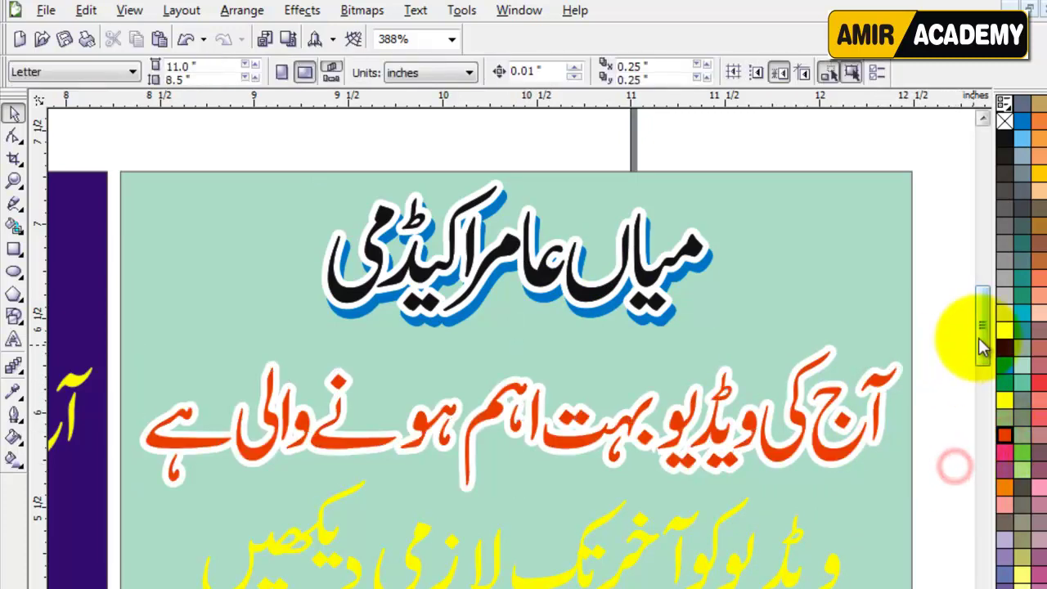
# Step: Copy all properties of the orange-red first text line onto the yellow second line
pyautogui.click(845, 450)
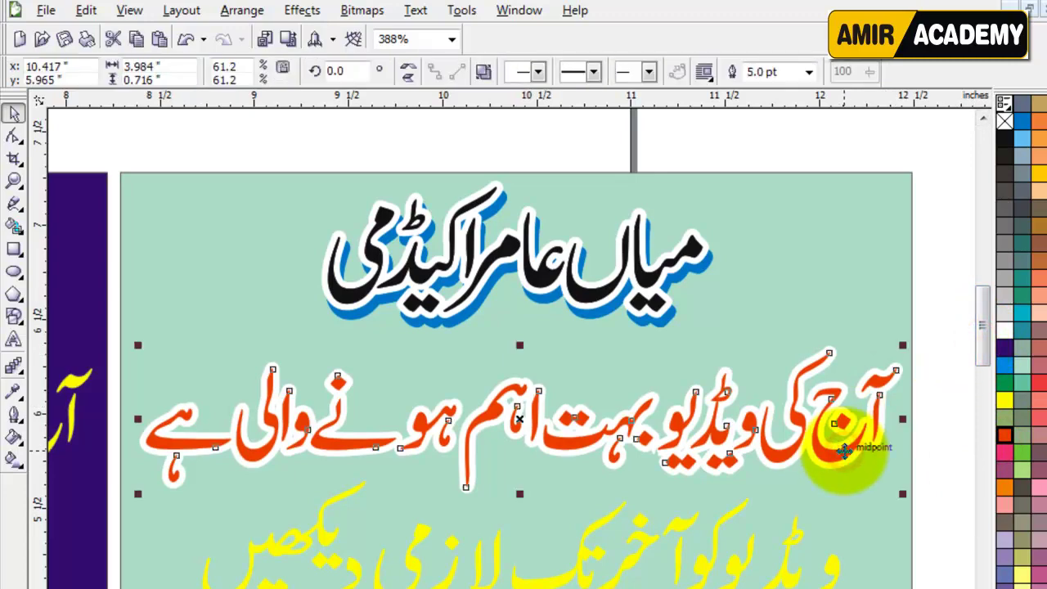
pyautogui.moveTo(844, 450); pyautogui.dragTo(791, 581)
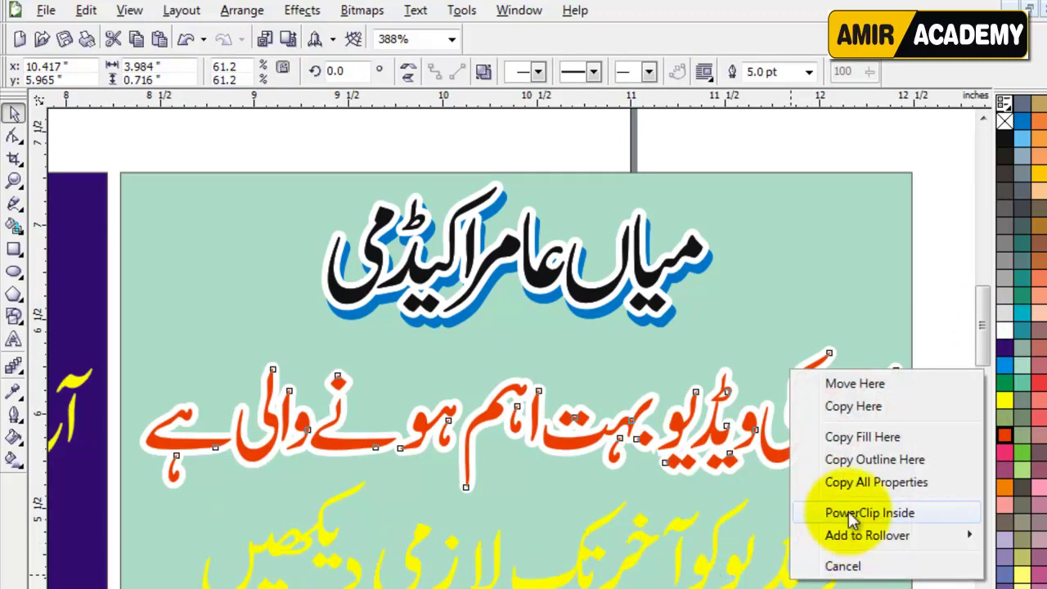
pyautogui.click(870, 483)
pyautogui.click(937, 489)
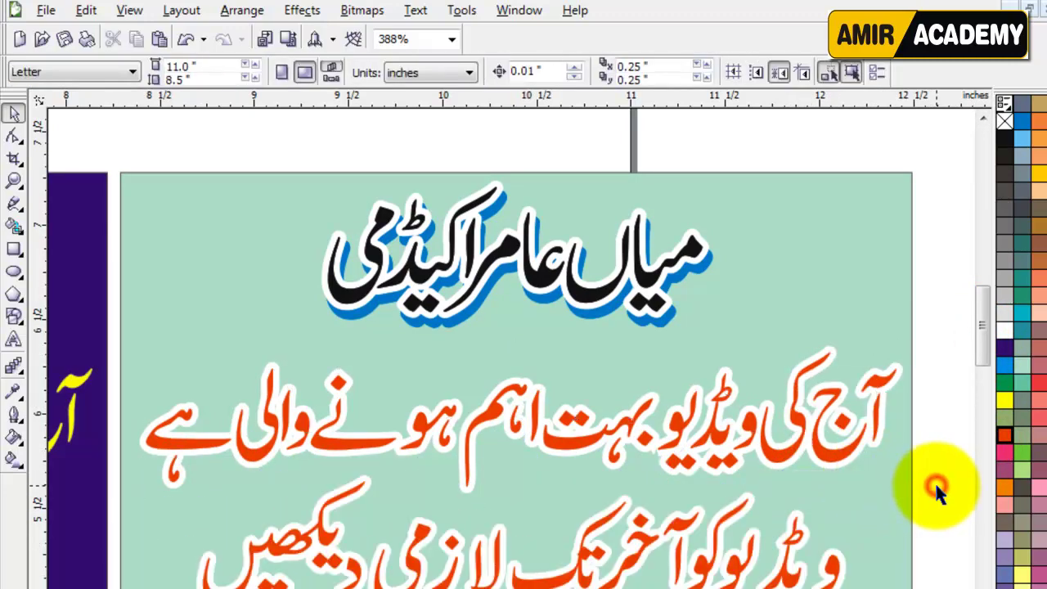
# Step: Fill the second text line of the pale green design with dark violet
pyautogui.click(835, 540)
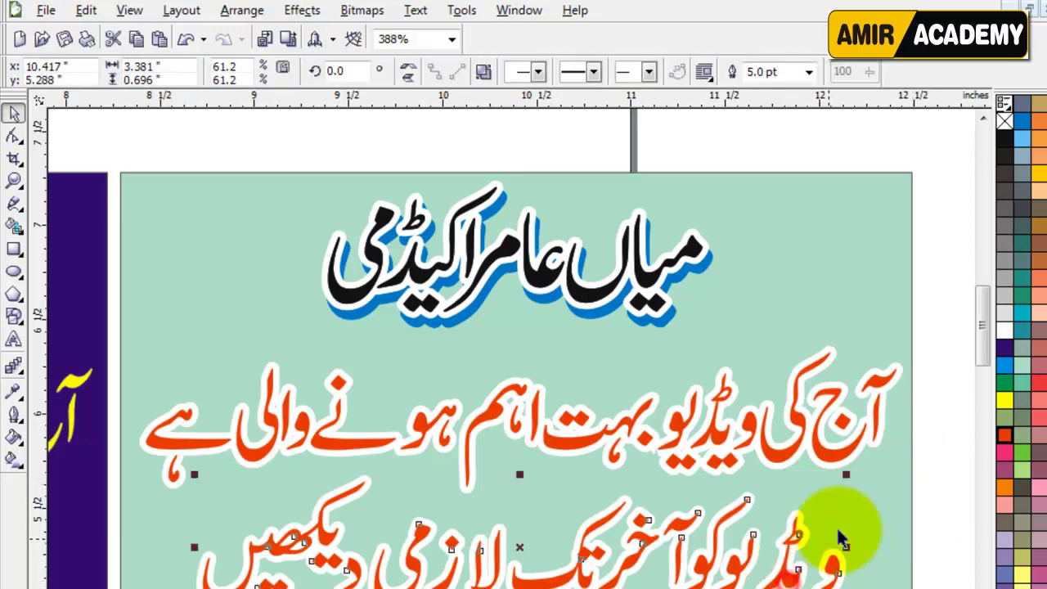
pyautogui.click(997, 350)
pyautogui.click(946, 522)
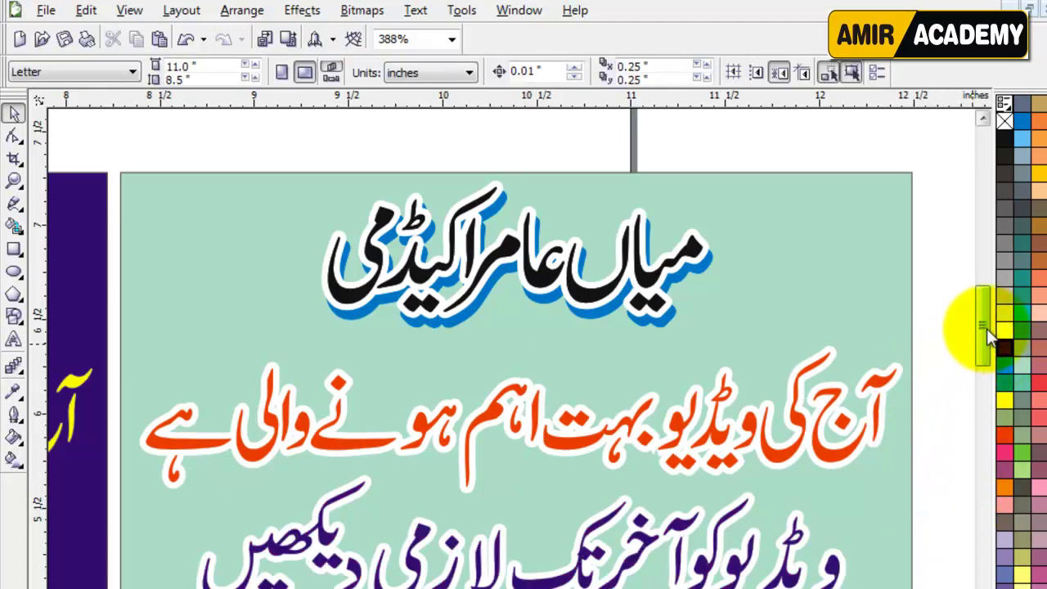
pyautogui.moveTo(987, 328); pyautogui.dragTo(986, 335)
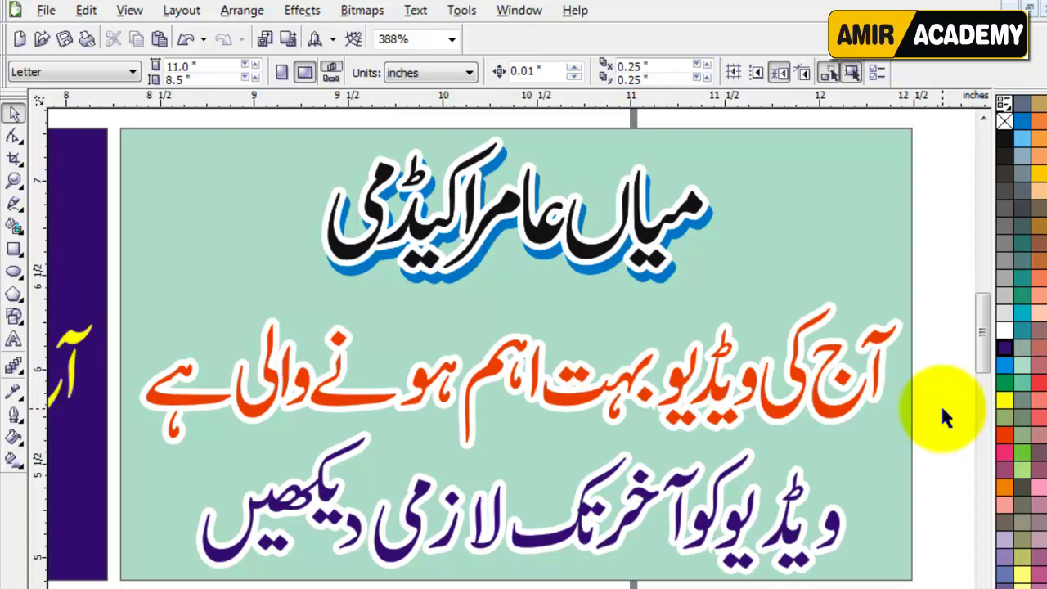
# Step: Copy the white heading of the violet design into the empty space below the two designs and fill it with black
pyautogui.press('F3')
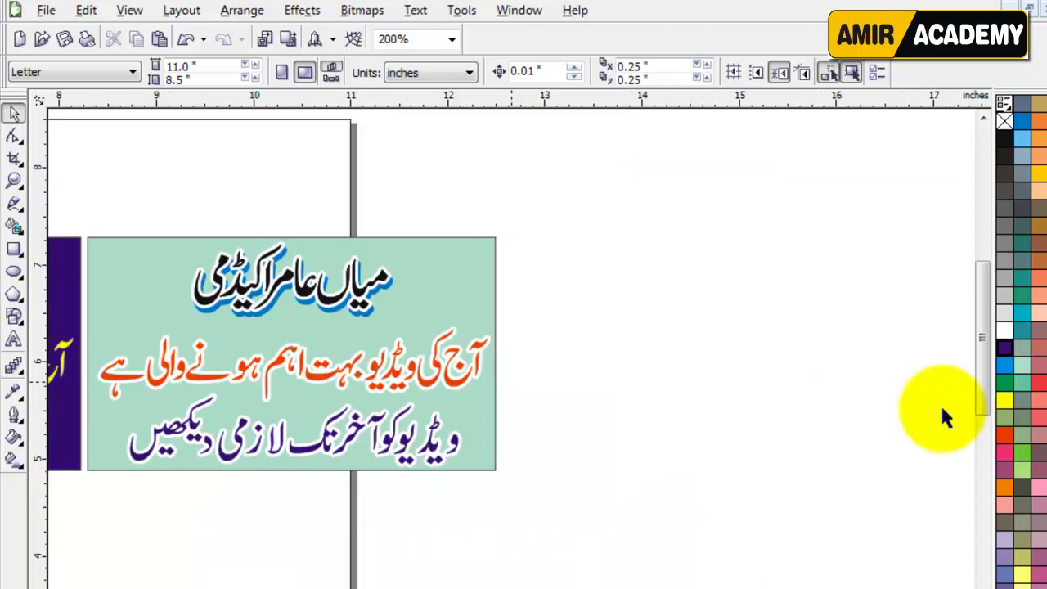
pyautogui.press('F4')
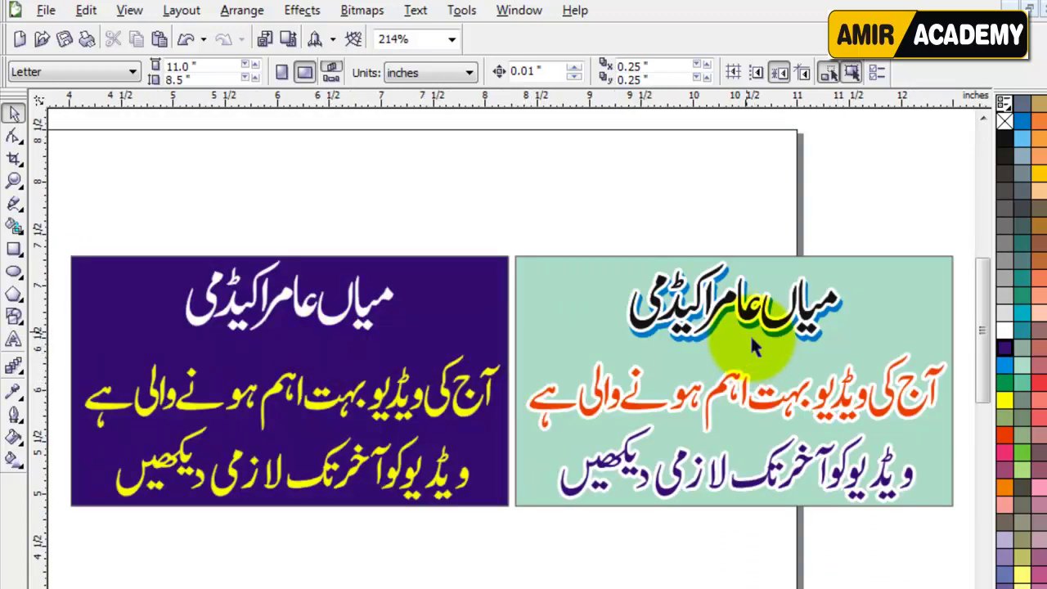
pyautogui.click(606, 215)
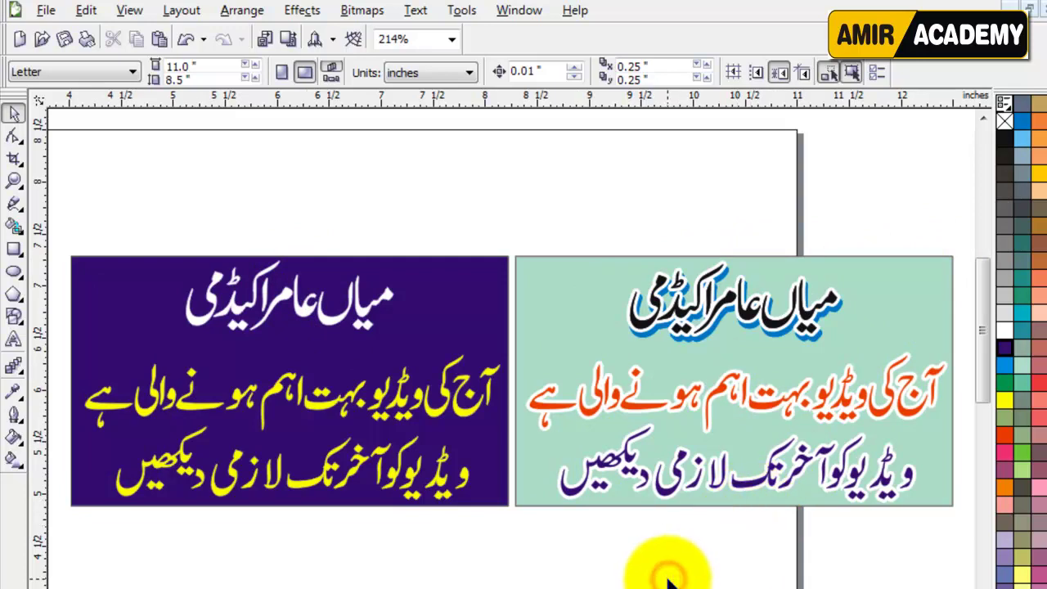
pyautogui.scroll(-3, 667, 577)
pyautogui.moveTo(362, 276); pyautogui.dragTo(502, 437)
pyautogui.rightClick(499, 438)
pyautogui.click(649, 523)
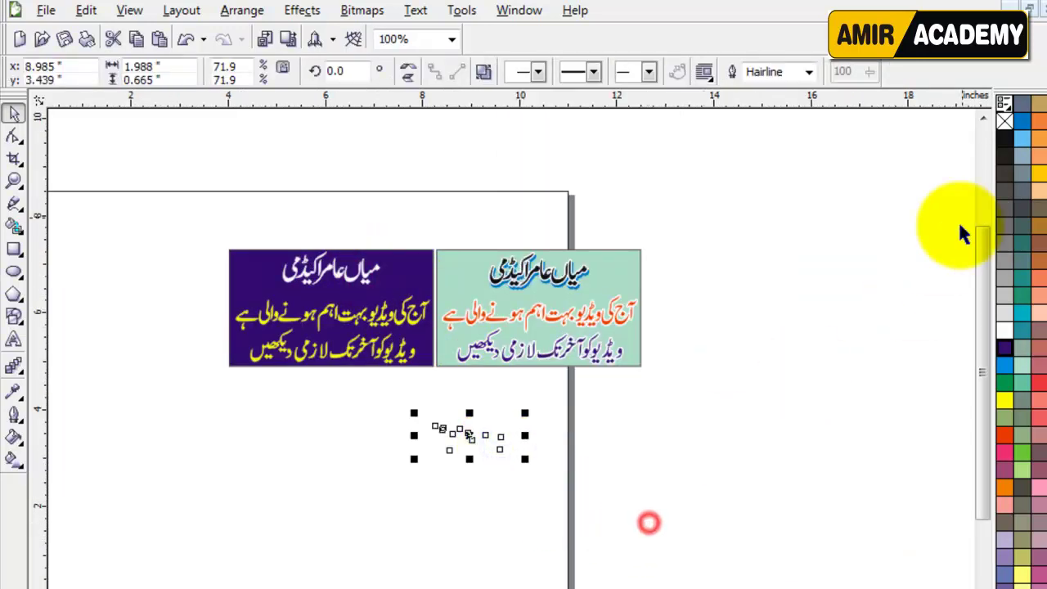
pyautogui.click(709, 496)
pyautogui.scroll(3, 665, 468)
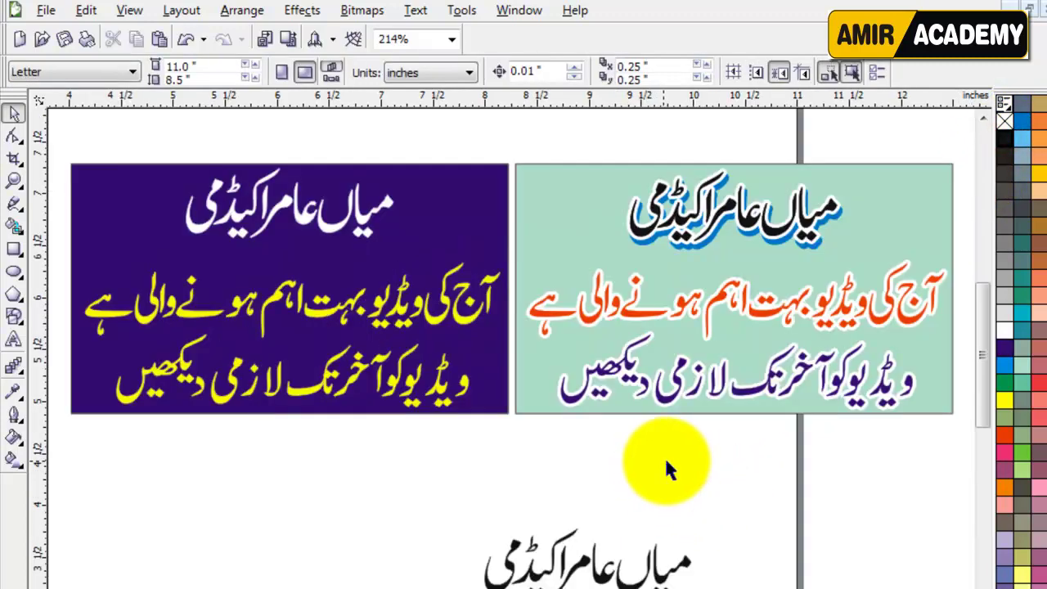
# Step: Enlarge the copied black heading to about 4.51 by 1.51 inches and shift it horizontally to about x 8.25 inches
pyautogui.moveTo(713, 562)
pyautogui.mouseDown()
pyautogui.moveTo(502, 499)
pyautogui.moveTo(677, 521)
pyautogui.moveTo(726, 563)
pyautogui.mouseUp()
pyautogui.moveTo(814, 577); pyautogui.dragTo(828, 571)
pyautogui.moveTo(620, 549); pyautogui.dragTo(629, 563)
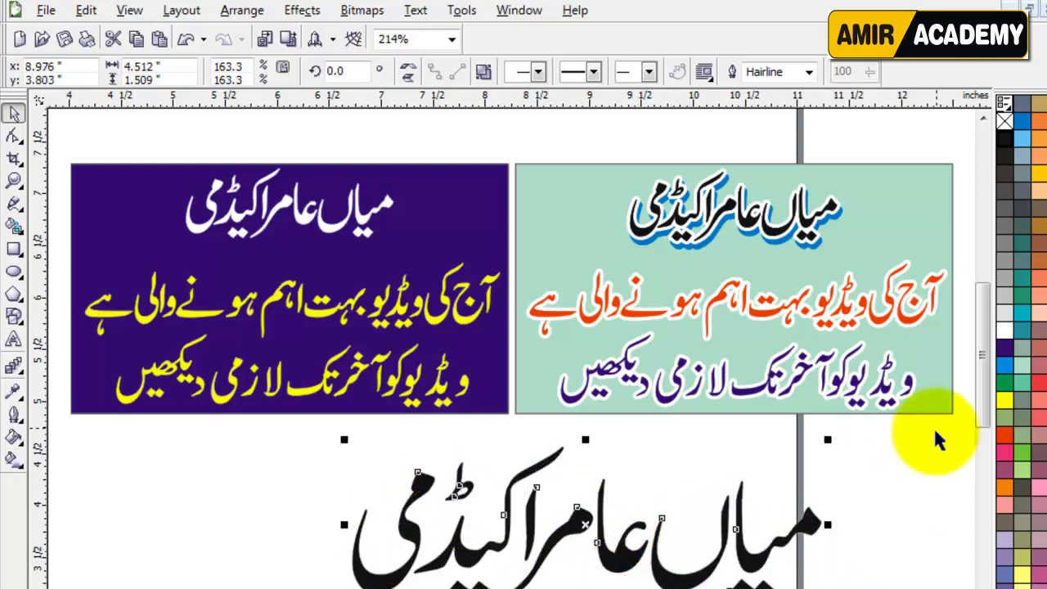
pyautogui.scroll(-3, 977, 360)
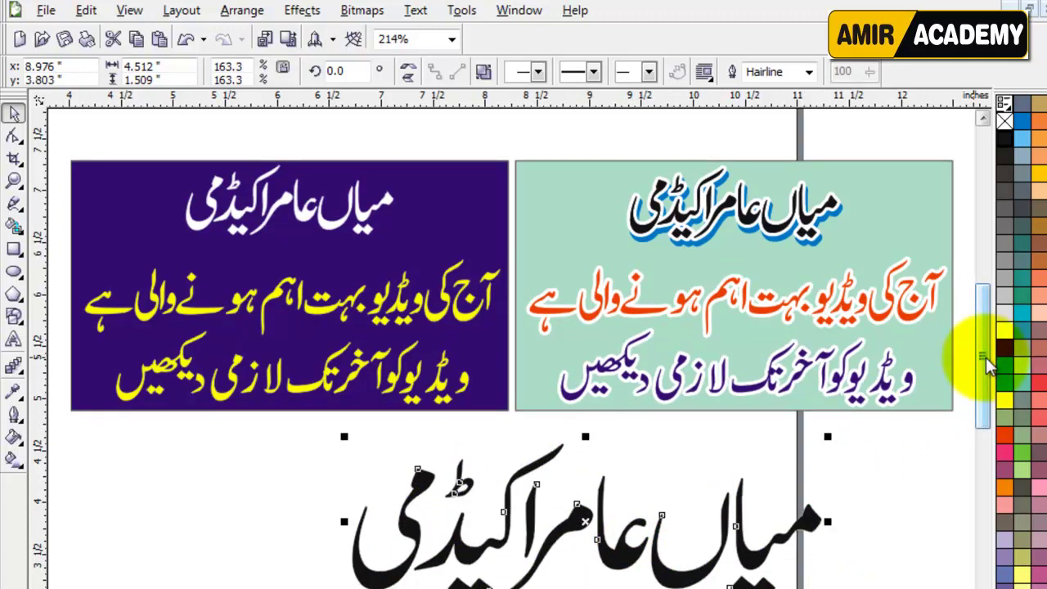
pyautogui.scroll(-1, 986, 376)
pyautogui.click(905, 491)
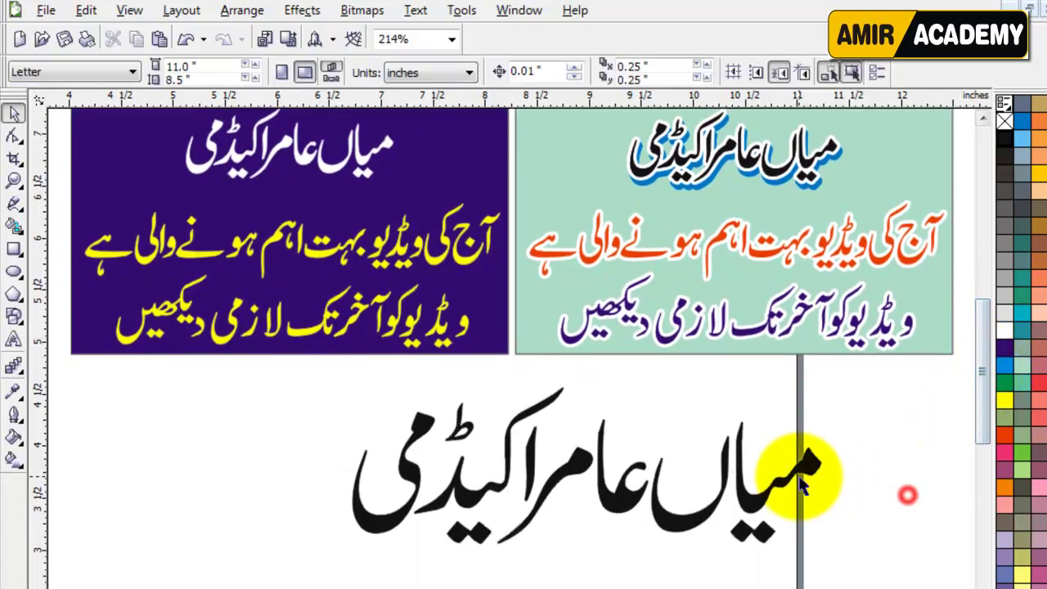
pyautogui.moveTo(812, 466); pyautogui.dragTo(749, 470)
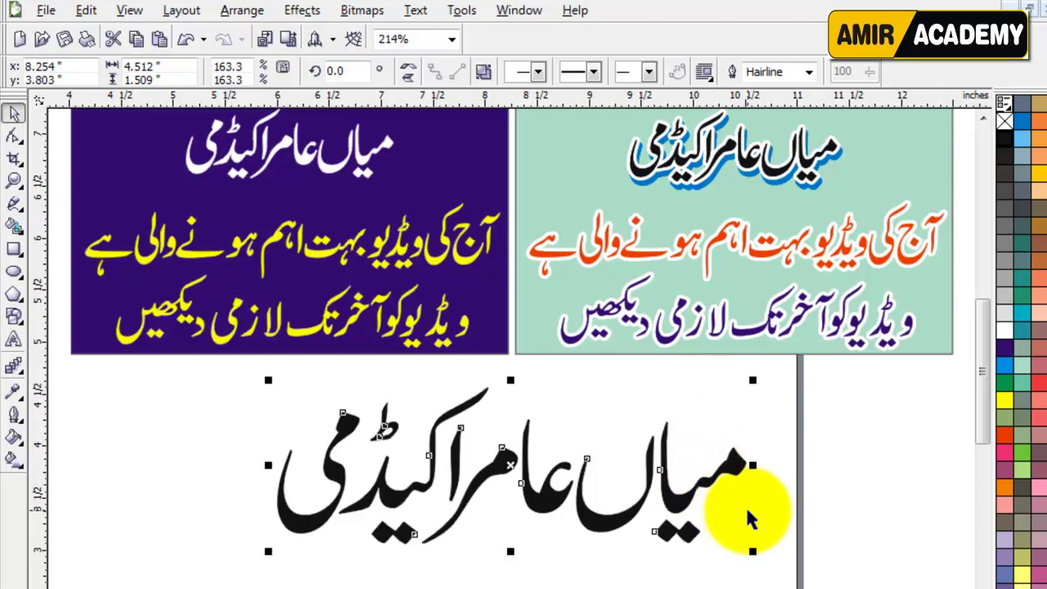
# Step: Give the enlarged heading a 16 pt outline with rounded corners and line caps, placed behind the fill and scaled with the image
pyautogui.press('F12')
pyautogui.click(410, 247)
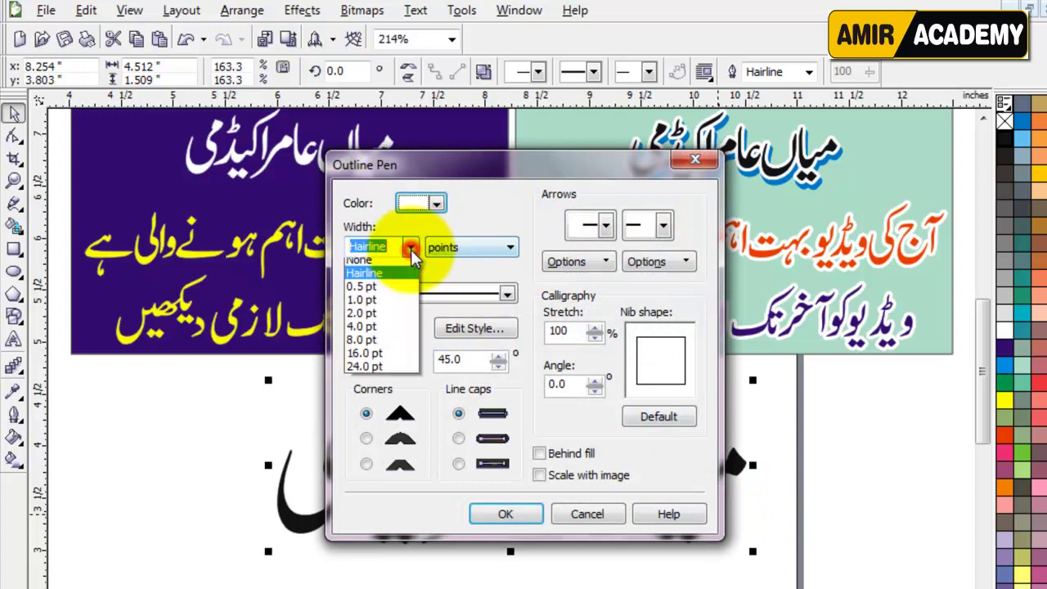
pyautogui.click(394, 360)
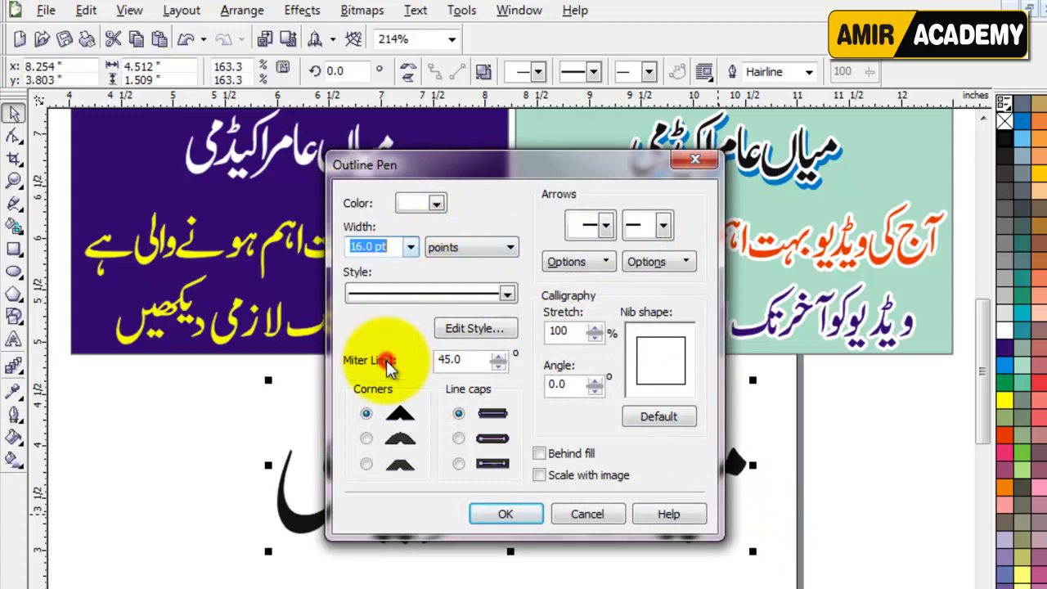
pyautogui.click(578, 473)
pyautogui.click(540, 454)
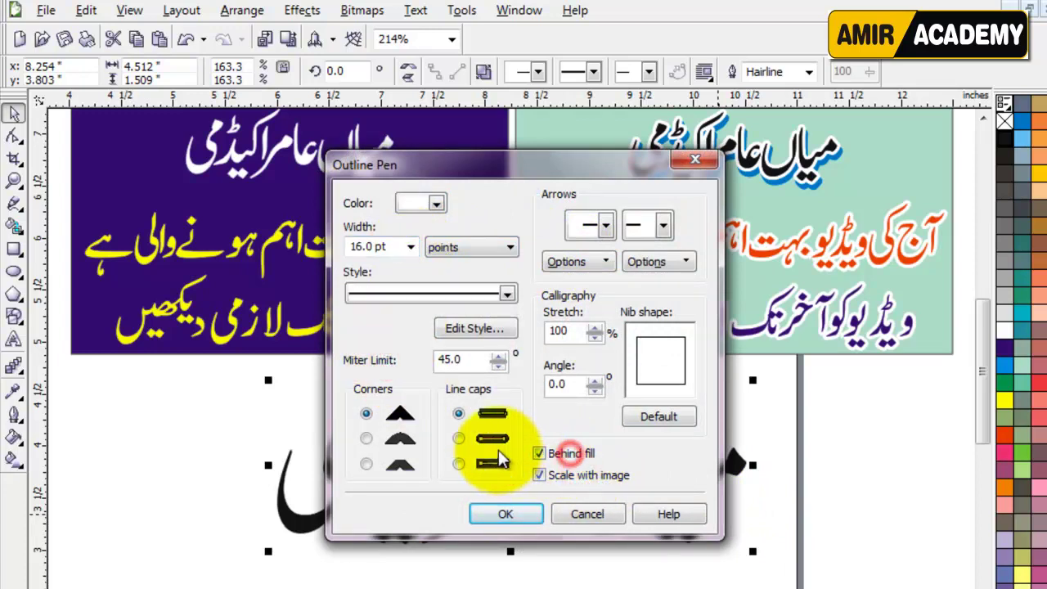
pyautogui.click(458, 438)
pyautogui.click(367, 439)
pyautogui.click(506, 513)
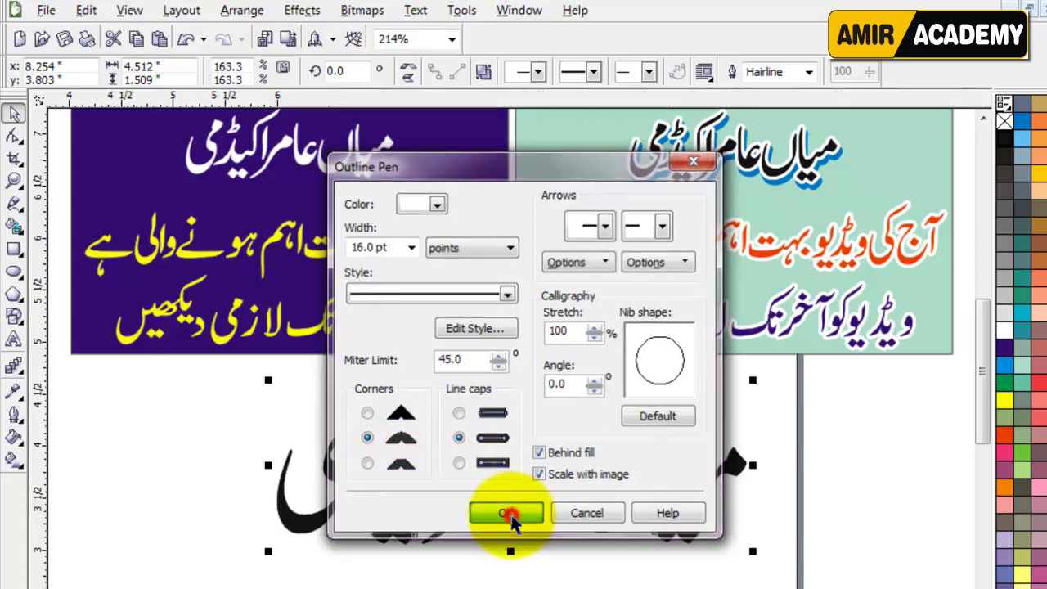
# Step: Try a blue outline on the enlarged heading, and set its outline colour to white
pyautogui.rightClick(1007, 364)
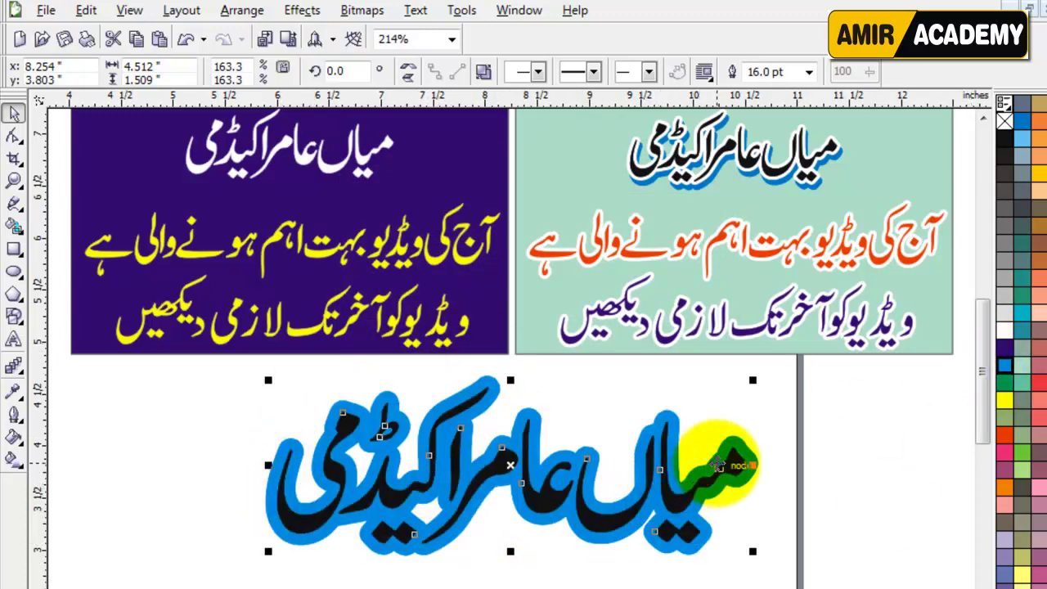
pyautogui.rightClick(1007, 340)
pyautogui.click(883, 494)
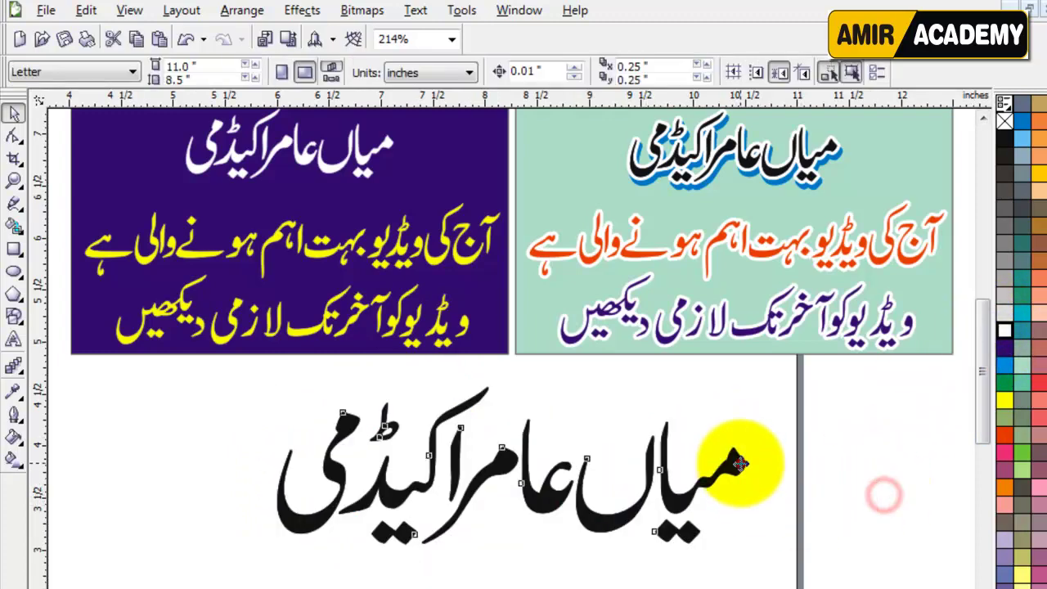
# Step: Colour a duplicate of the enlarged heading orange-red in fill and outline, and place it behind the white-outlined heading
pyautogui.click(739, 464)
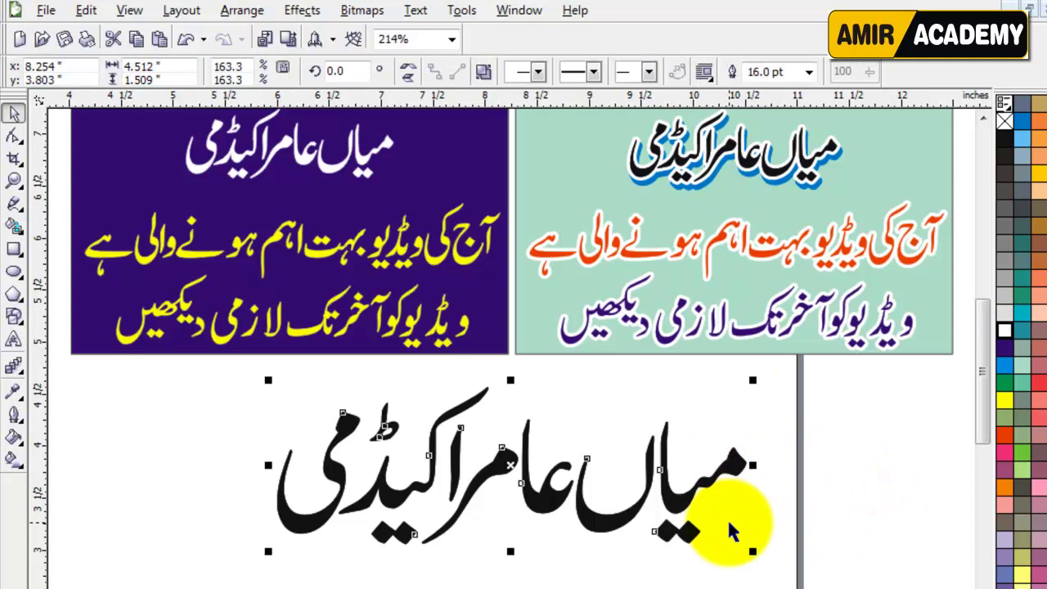
pyautogui.click(1006, 440)
pyautogui.rightClick(1005, 440)
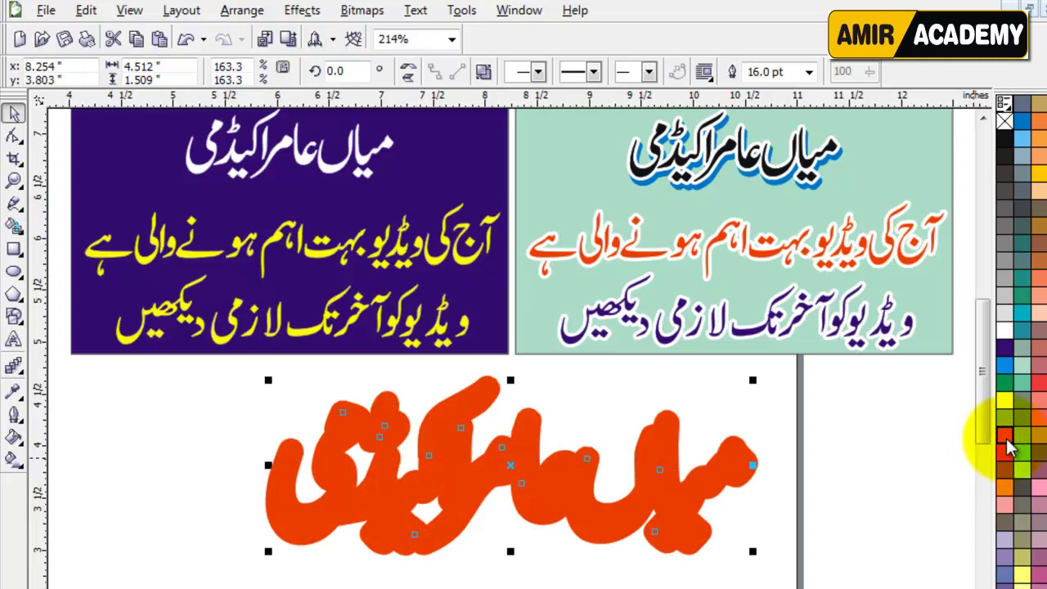
pyautogui.hotkey('ctrl', 'z')
pyautogui.hotkey('ctrl', 'z')
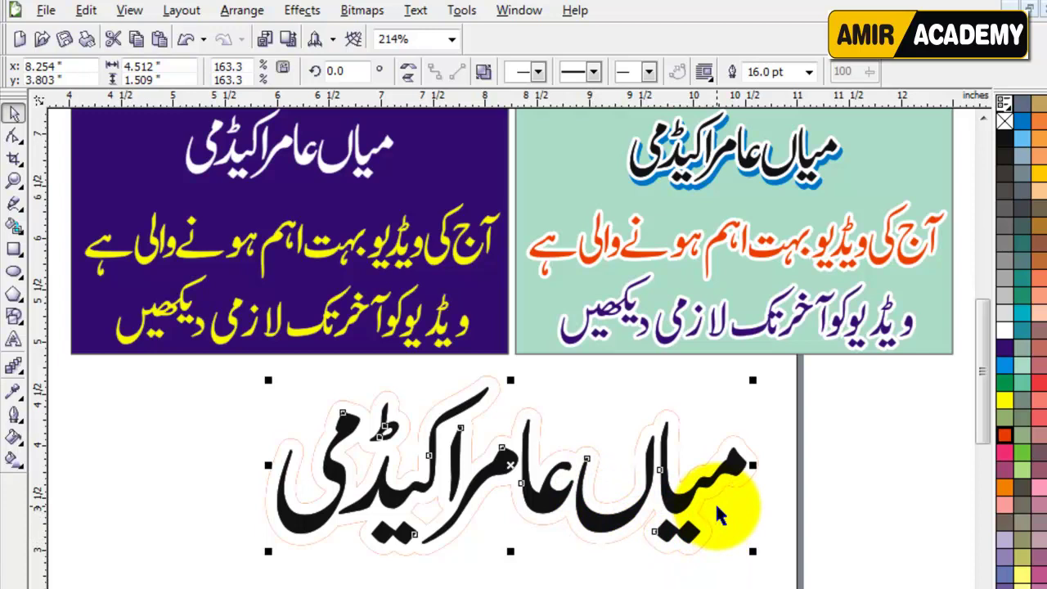
# Step: Set the outline width of the orange-red heading copy to 20 pt
pyautogui.doubleClick(750, 72)
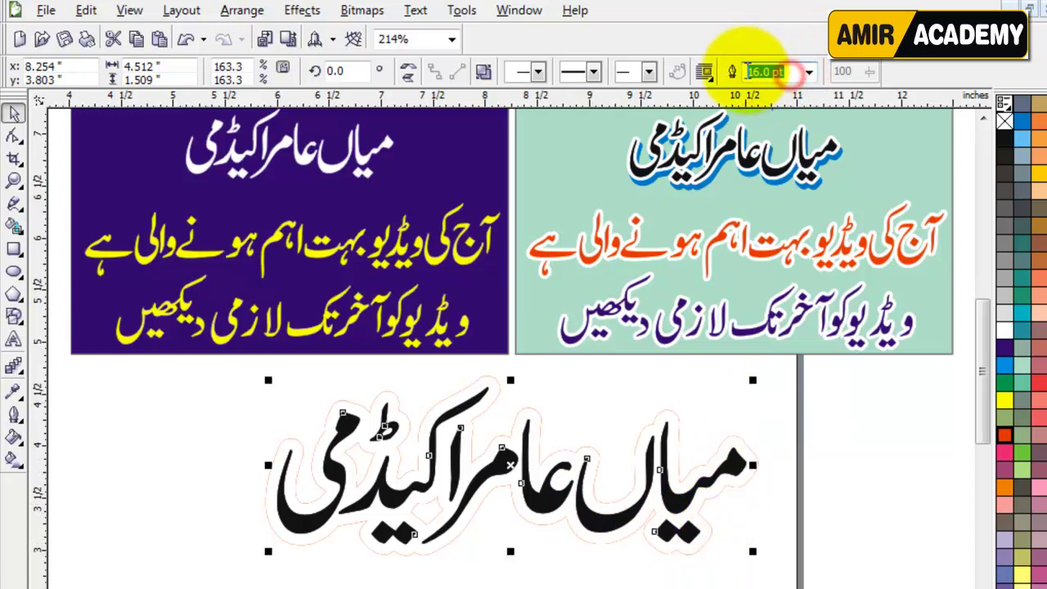
pyautogui.write('20')
pyautogui.press('Return')
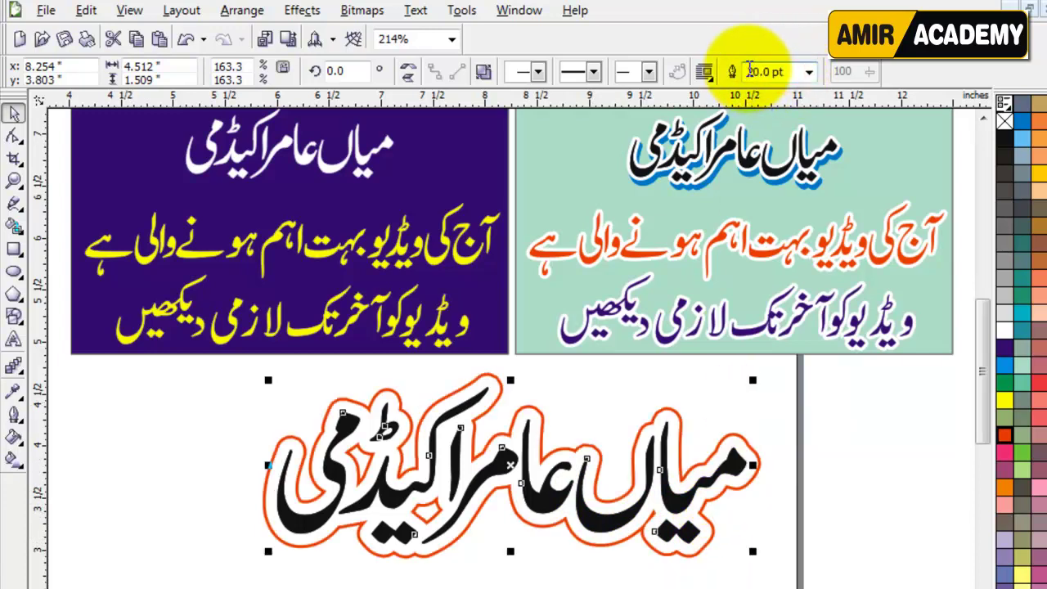
# Step: Remove the orange outline layer behind the lower Urdu heading and shift the white-outlined black lettering slightly up and left
pyautogui.click(836, 511)
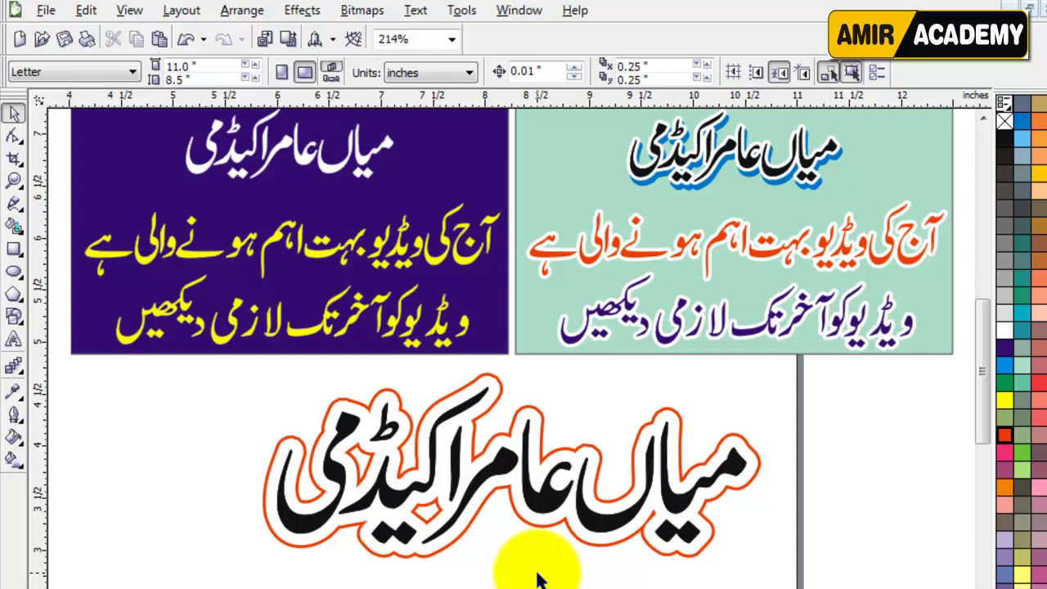
pyautogui.scroll(1, 538, 579)
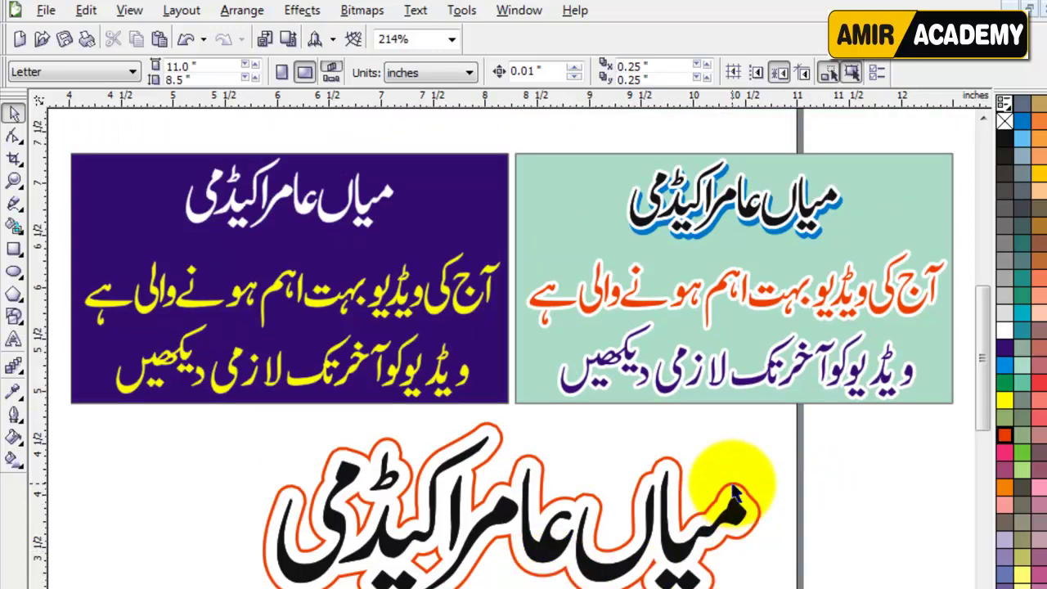
pyautogui.click(749, 522)
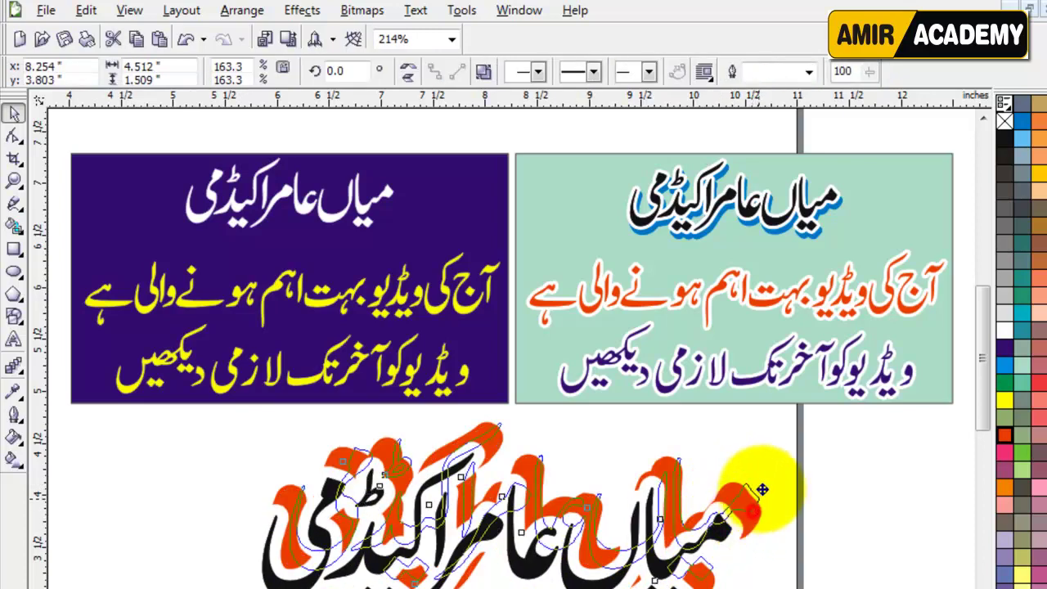
pyautogui.click(771, 471)
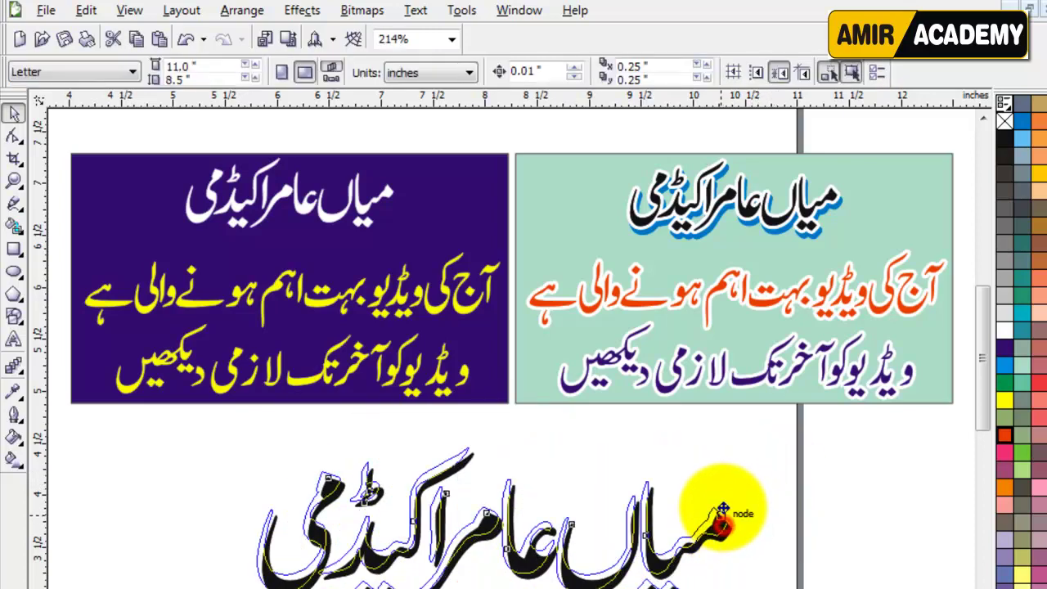
pyautogui.click(717, 483)
pyautogui.moveTo(785, 72); pyautogui.dragTo(742, 72)
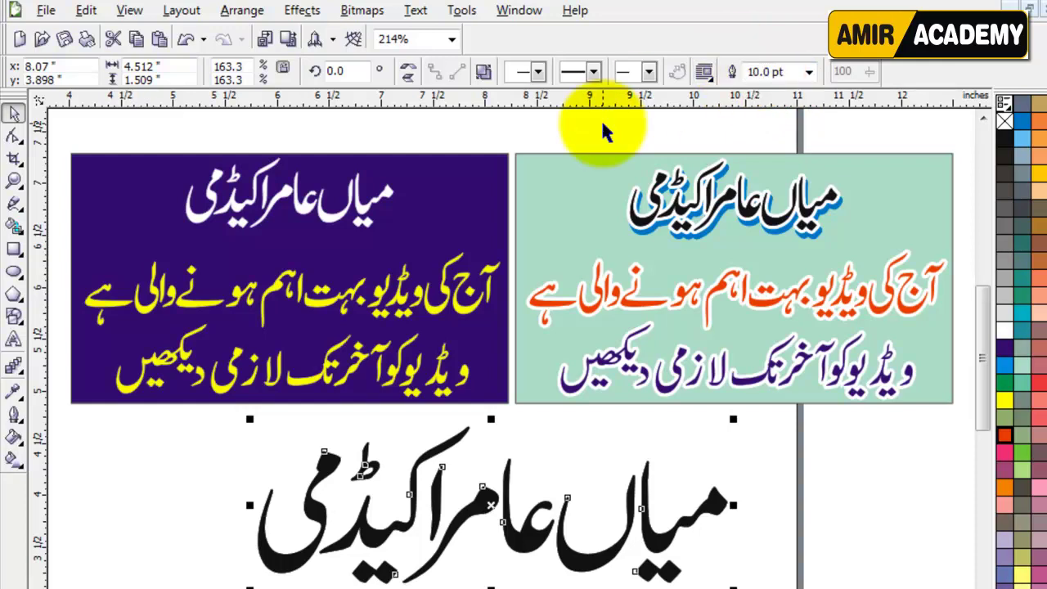
# Step: Duplicate the white-outlined black lettering in place, trying a downward move of the copy and undoing it
pyautogui.moveTo(983, 304); pyautogui.dragTo(980, 401)
pyautogui.press('z')
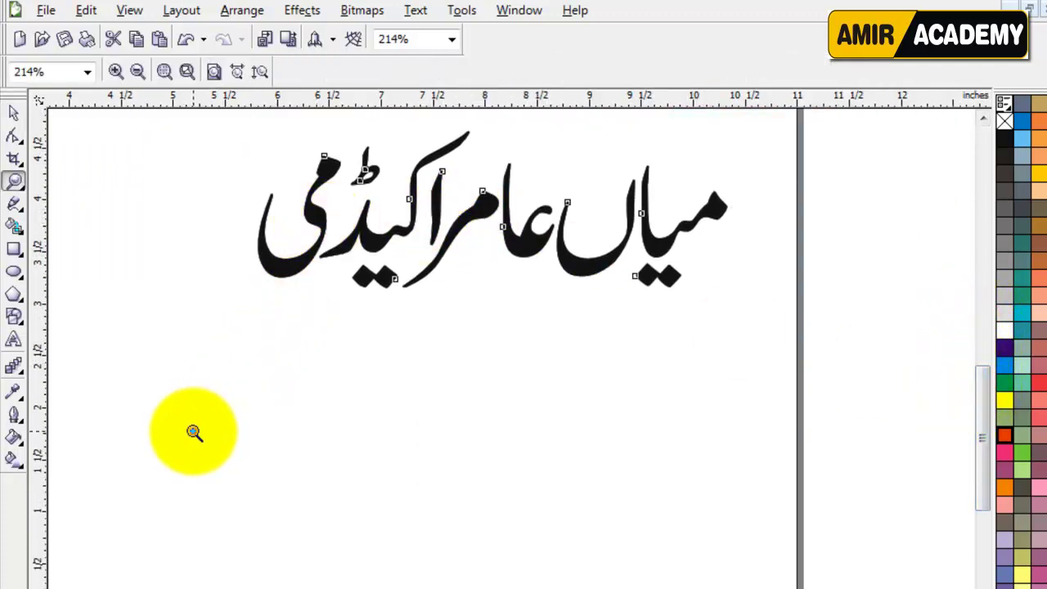
pyautogui.moveTo(194, 430); pyautogui.dragTo(794, 175)
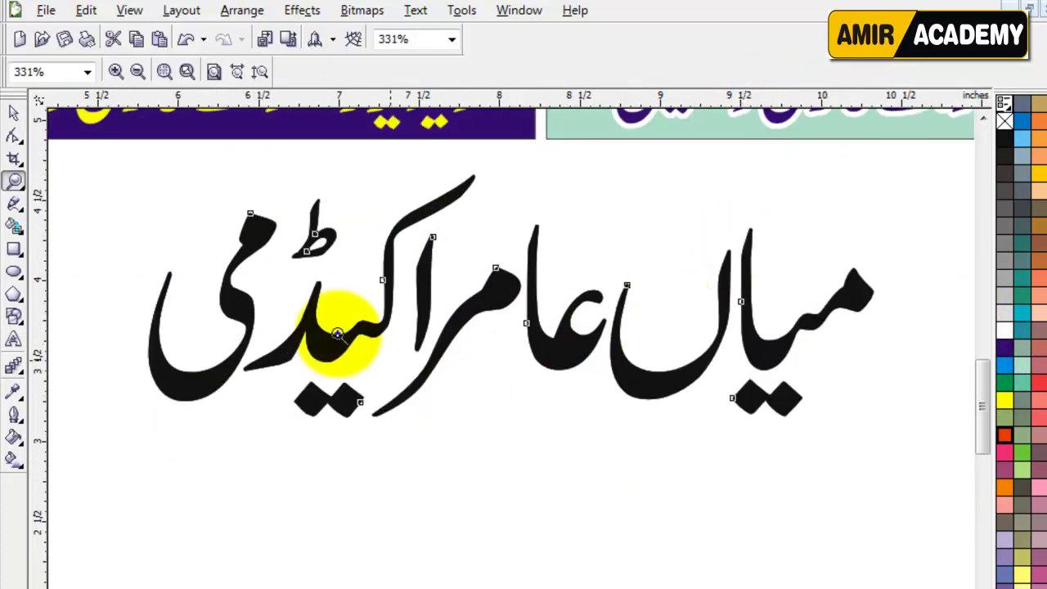
pyautogui.click(14, 113)
pyautogui.moveTo(533, 296); pyautogui.dragTo(516, 423)
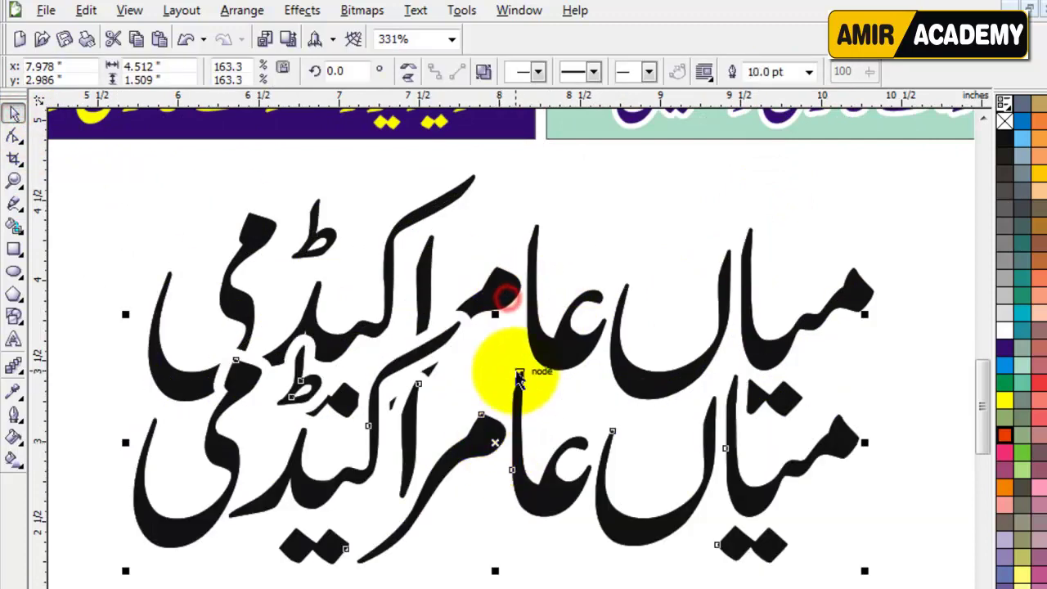
pyautogui.hotkey('ctrl', 'z')
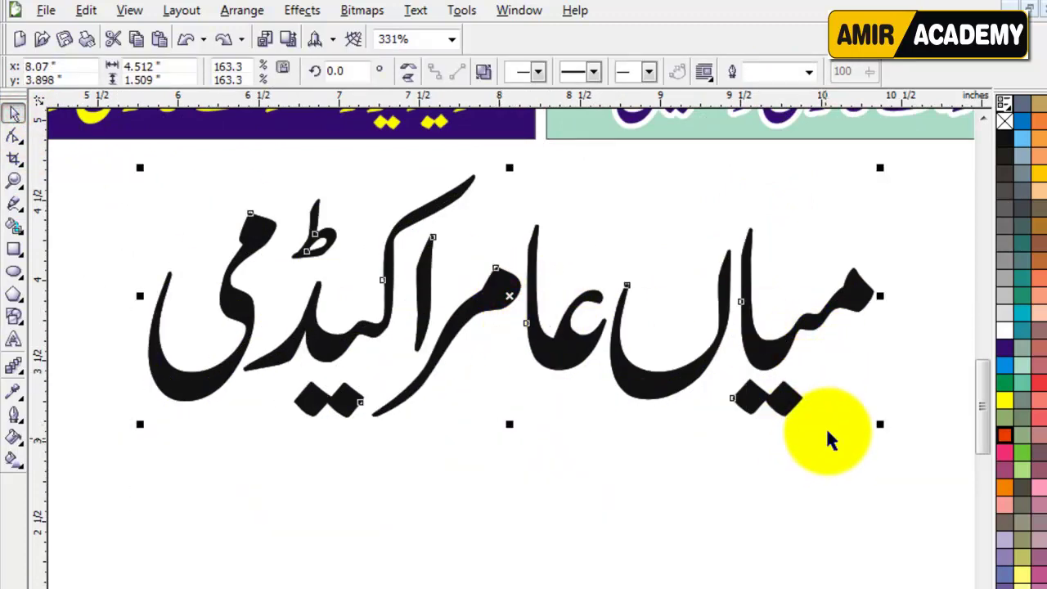
# Step: Colour the duplicate lettering's fill and outline magenta and send it behind the white-outlined original
pyautogui.scroll(-2, 1033, 270)
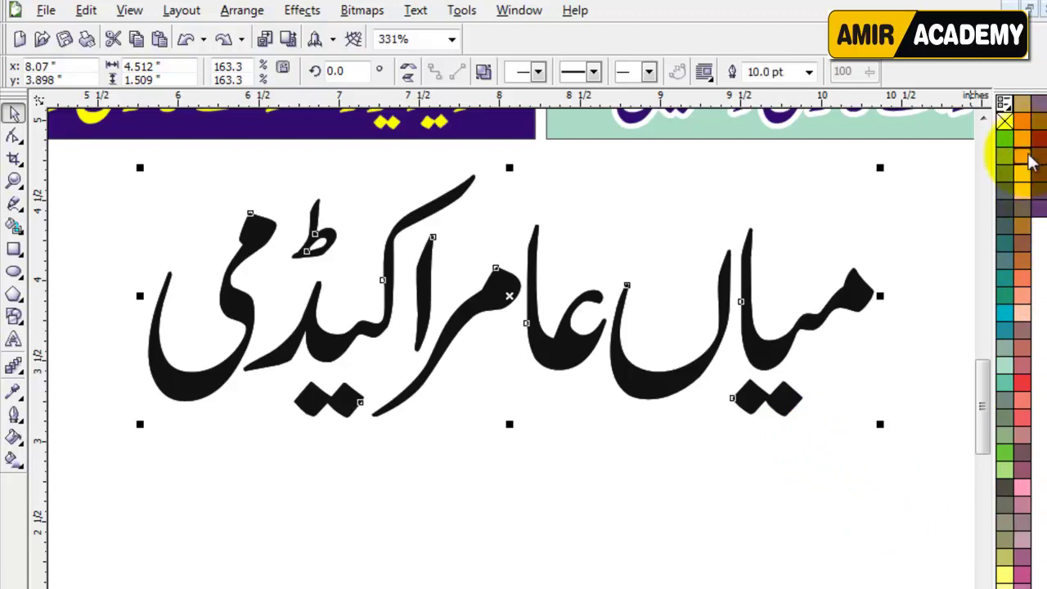
pyautogui.click(1037, 139)
pyautogui.rightClick(1037, 139)
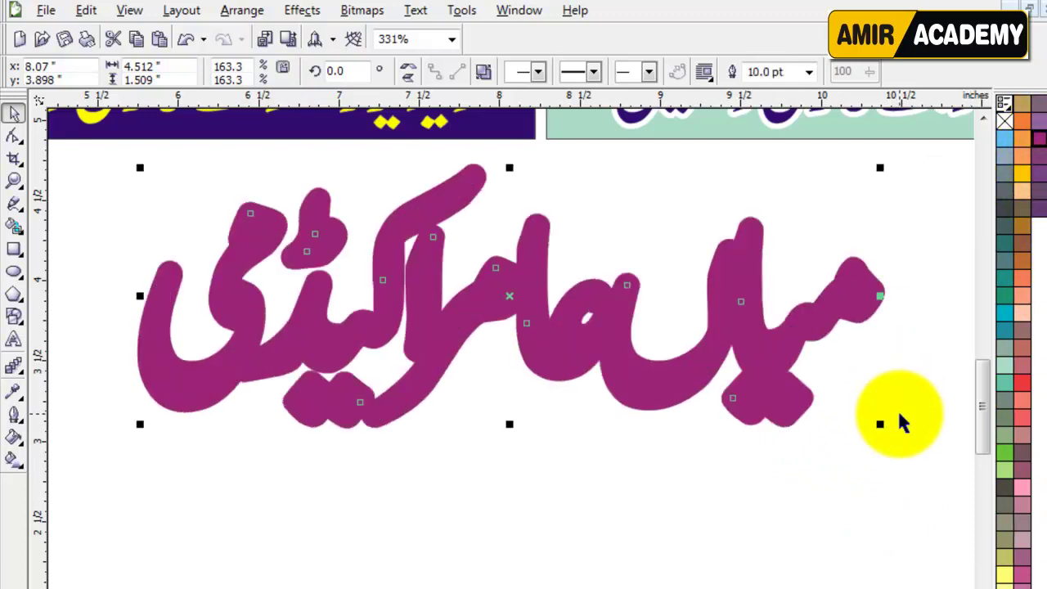
pyautogui.hotkey('shift', 'pagedown')
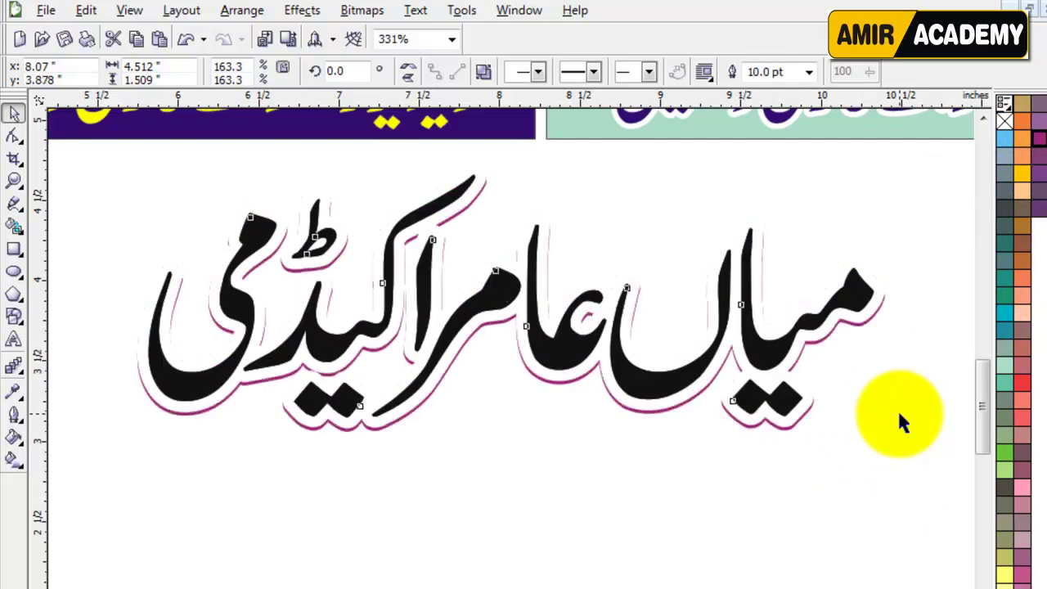
# Step: Nudge the magenta copy down and to the right of the original, to x 8.27 and y 3.438 inches
pyautogui.press('Down')
pyautogui.press('Down')
pyautogui.press('Down')
pyautogui.press('Down')
pyautogui.press('Down')
pyautogui.press('Down')
pyautogui.press('Down')
pyautogui.press('Down')
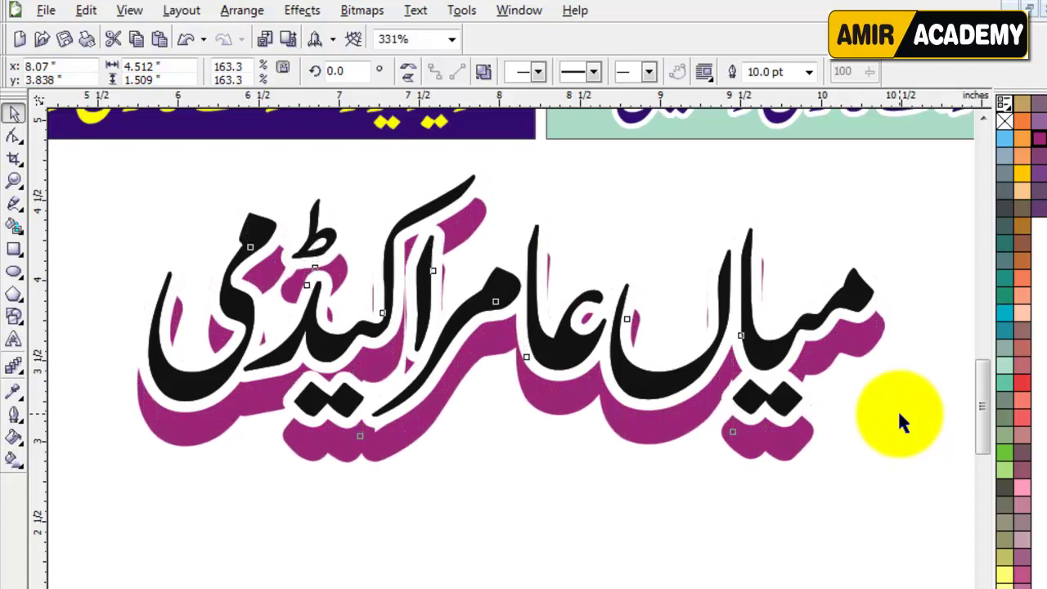
pyautogui.press('Down')
pyautogui.press('Down')
pyautogui.press('Down')
pyautogui.press('Down')
pyautogui.press('Down')
pyautogui.press('Down')
pyautogui.press('Right')
pyautogui.press('Right')
pyautogui.press('Right')
pyautogui.press('Right')
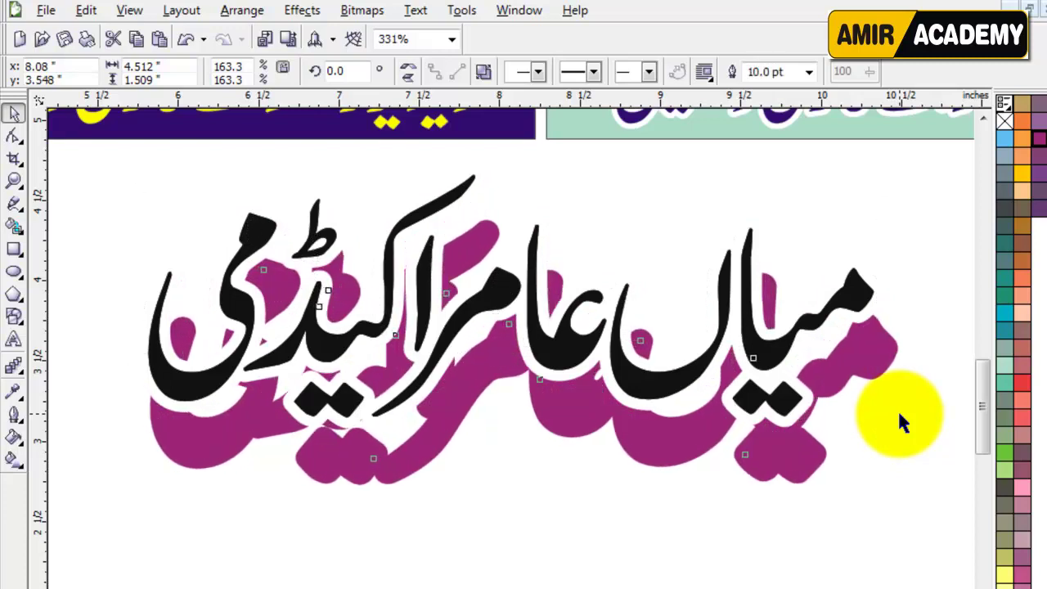
pyautogui.press('Right')
pyautogui.press('Right')
pyautogui.press('Right')
pyautogui.press('Right')
pyautogui.press('Right')
pyautogui.press('Right')
pyautogui.press('Right')
pyautogui.press('Right')
pyautogui.press('Down')
pyautogui.press('Down')
pyautogui.press('Down')
pyautogui.press('Down')
pyautogui.press('Down')
pyautogui.press('Down')
pyautogui.press('Down')
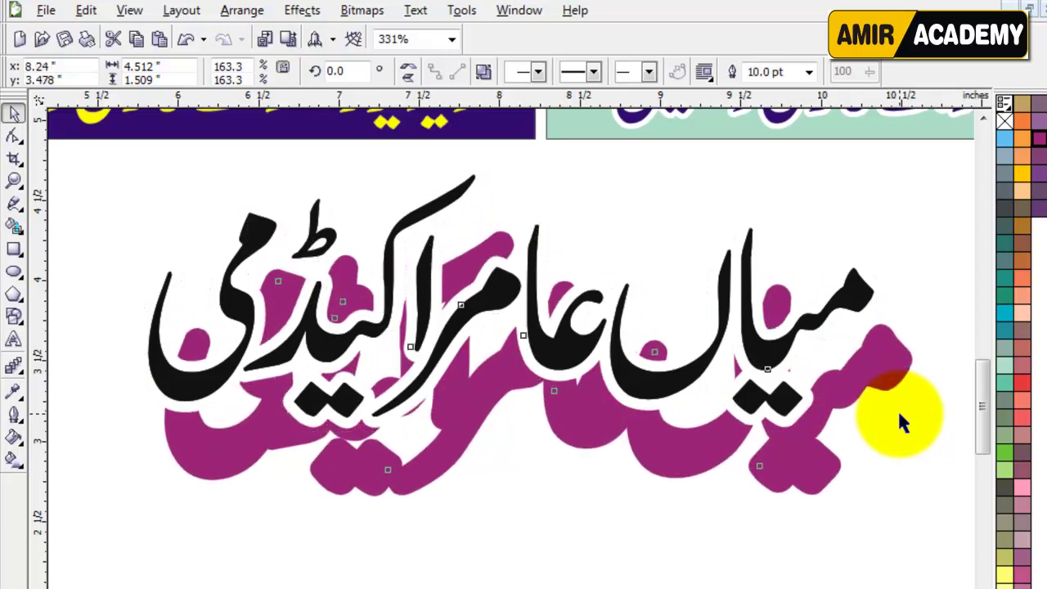
pyautogui.press('Down')
pyautogui.press('Down')
pyautogui.press('Down')
pyautogui.press('Down')
pyautogui.press('Right')
pyautogui.press('Right')
pyautogui.press('Right')
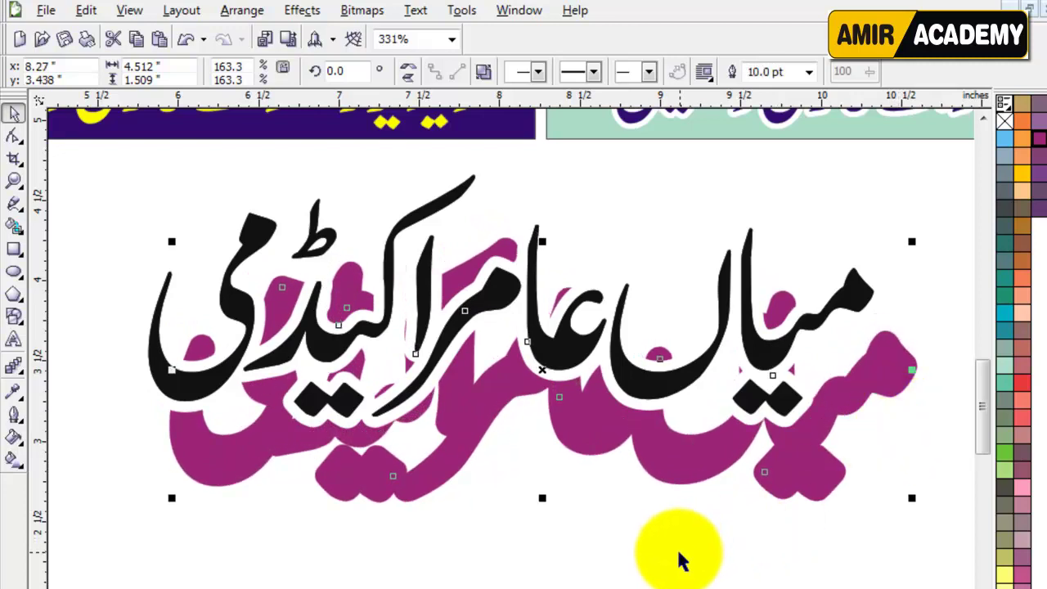
pyautogui.click(596, 554)
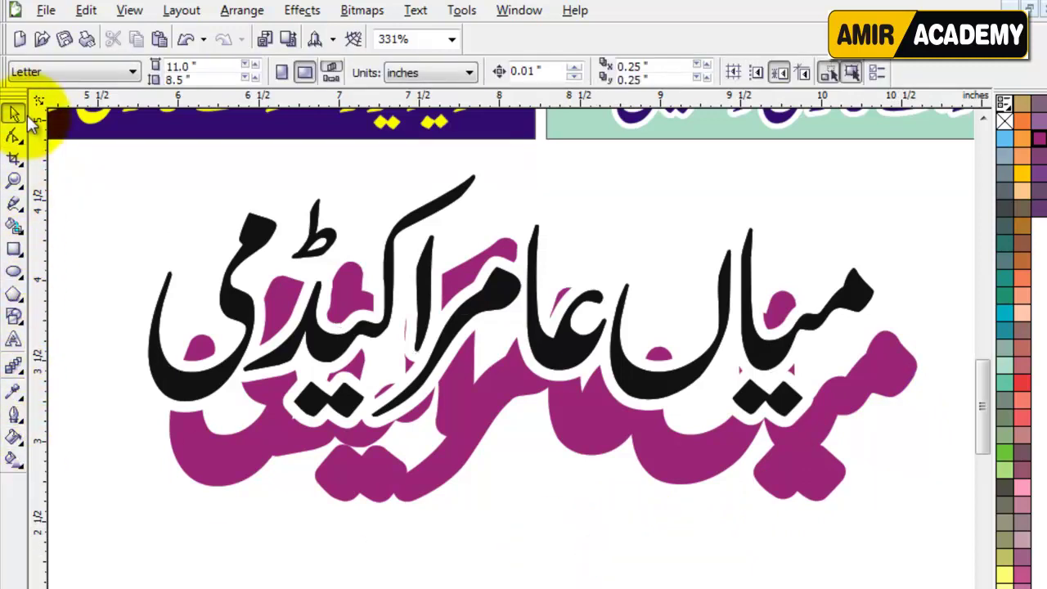
# Step: Blend the magenta copy into the white-outlined black lettering with the Interactive Blend tool, using 20 steps
pyautogui.click(395, 492)
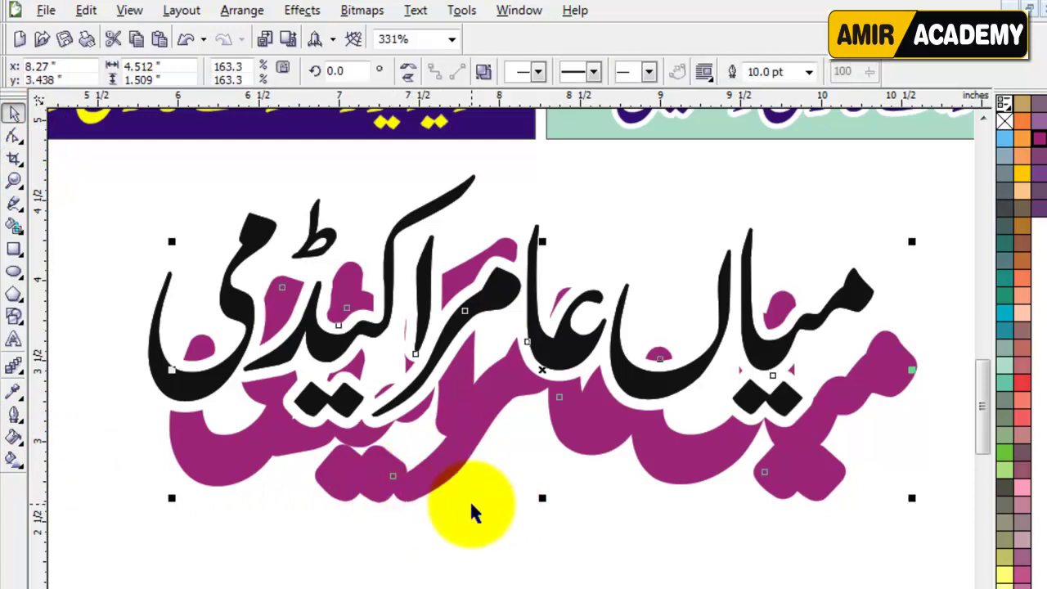
pyautogui.click(13, 367)
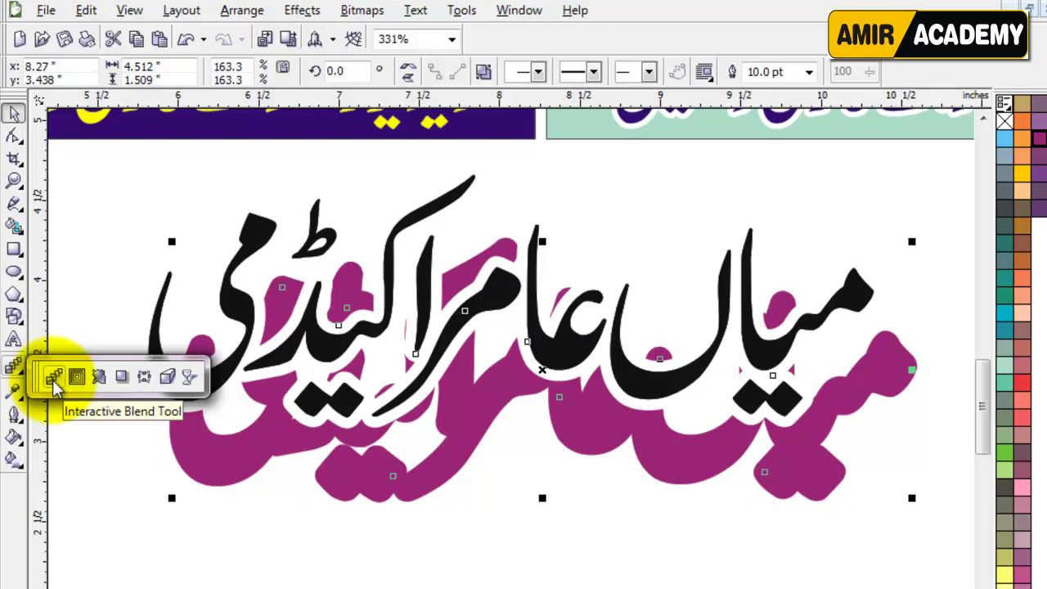
pyautogui.click(54, 381)
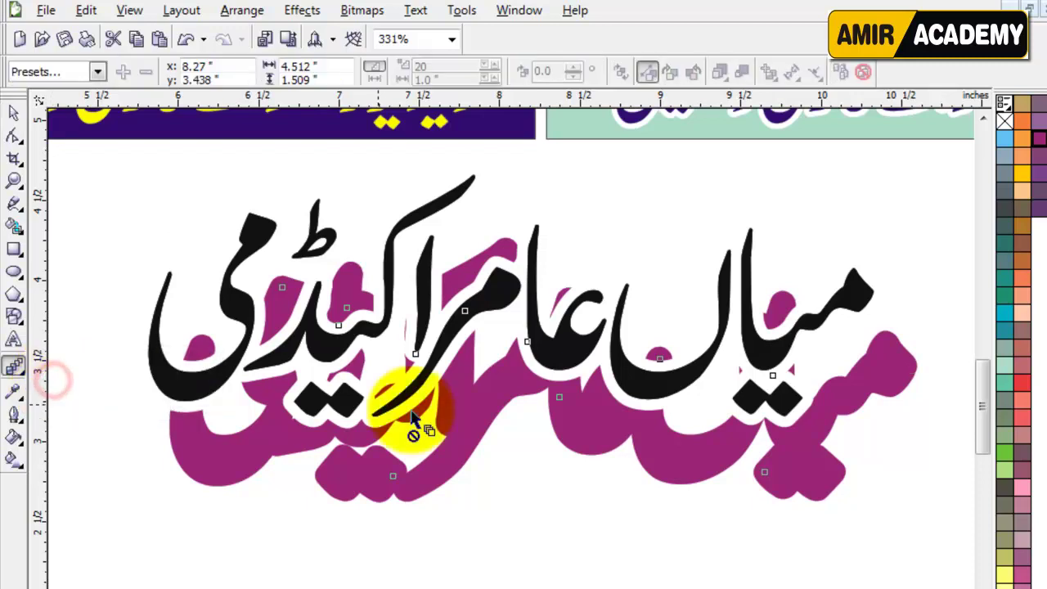
pyautogui.moveTo(592, 460); pyautogui.dragTo(595, 448)
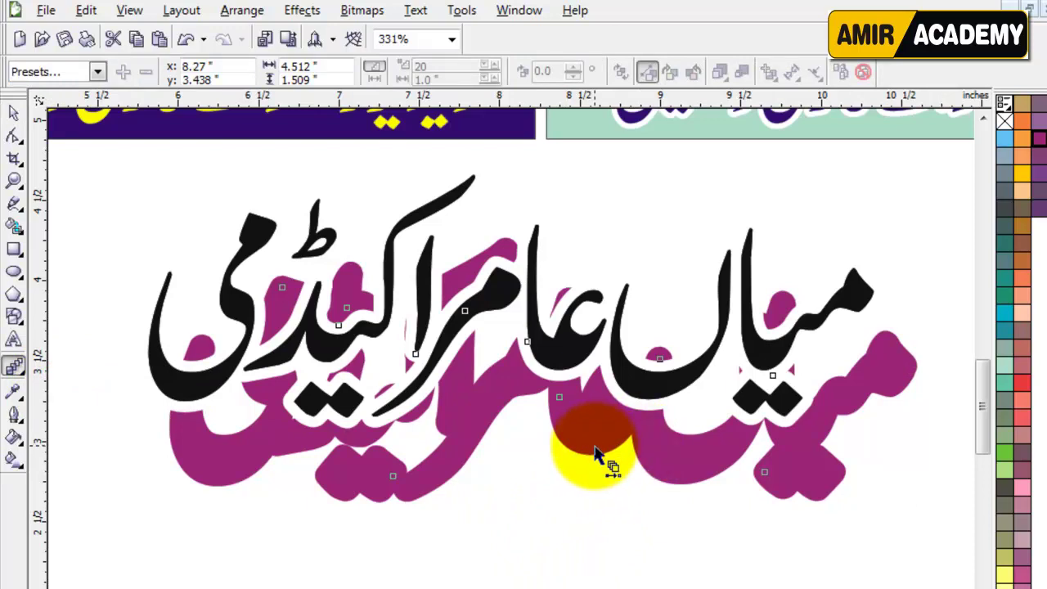
pyautogui.moveTo(595, 448); pyautogui.dragTo(479, 316)
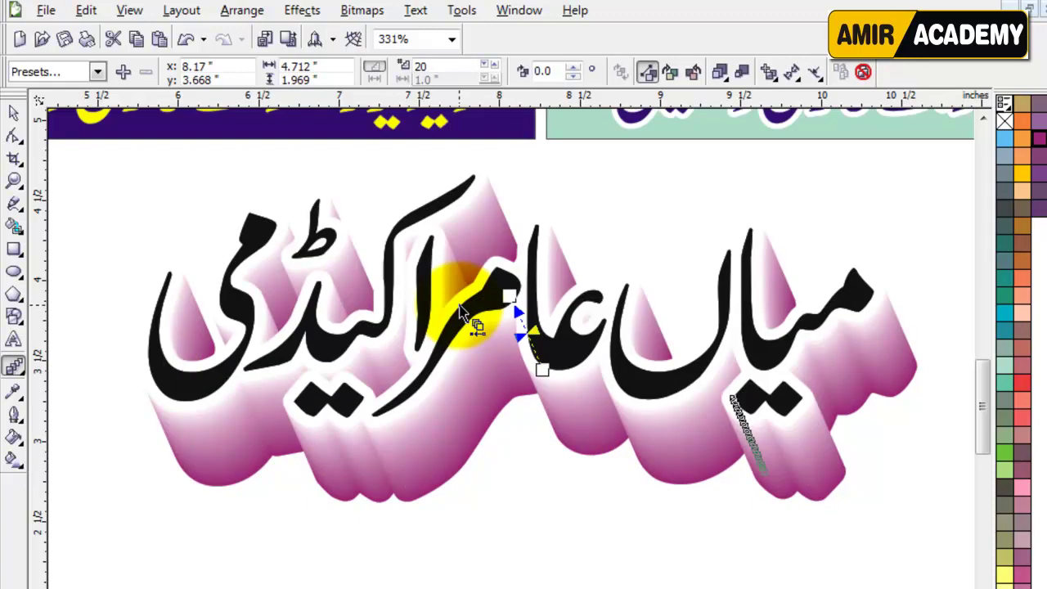
# Step: Move the whole blended lettering slightly down and to the right on the page
pyautogui.click(17, 116)
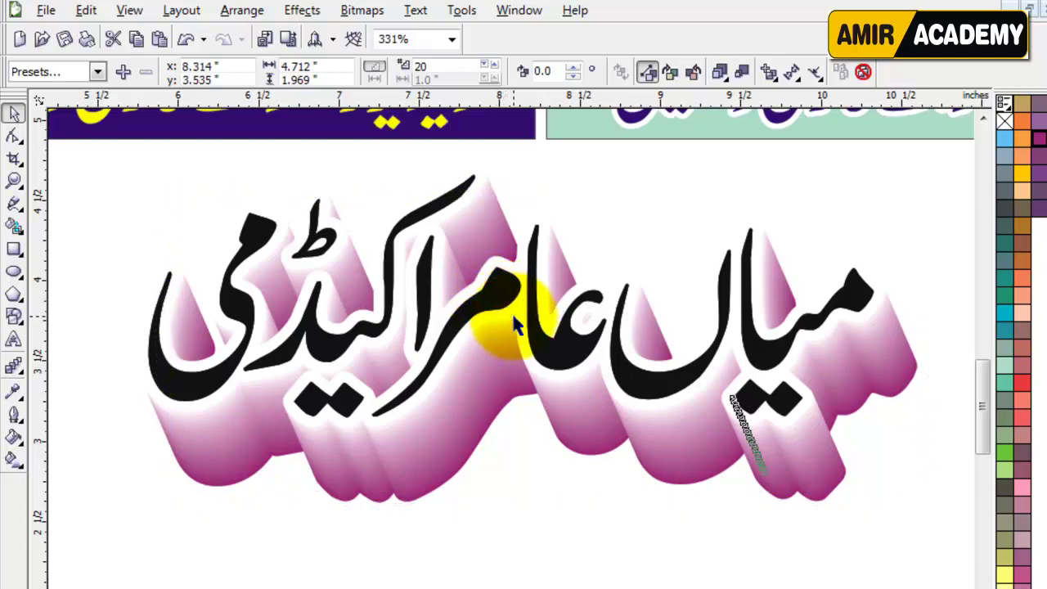
pyautogui.moveTo(514, 317); pyautogui.dragTo(537, 338)
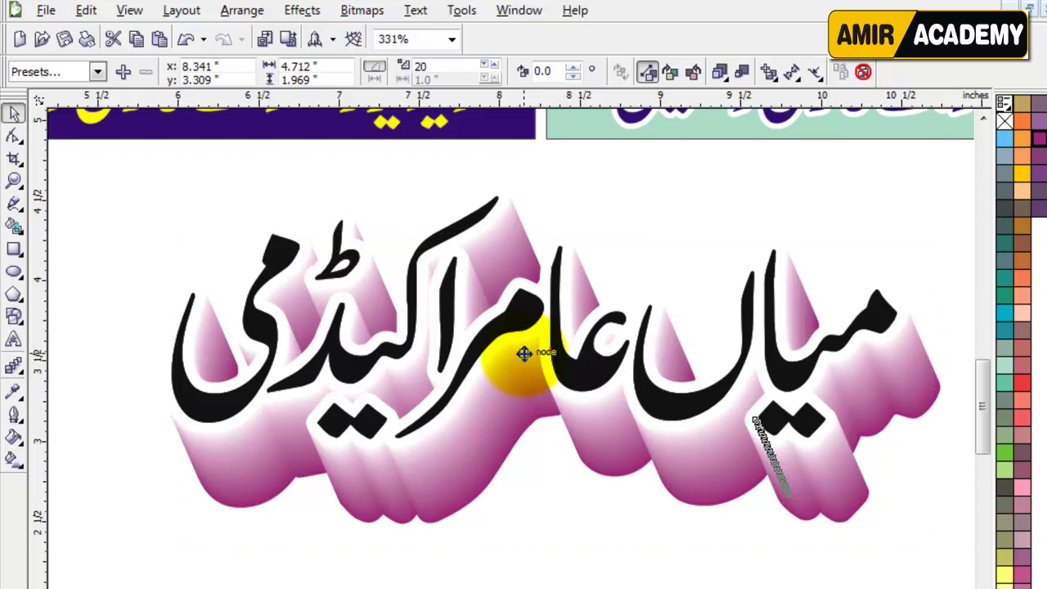
pyautogui.click(141, 528)
# Step: Move only the blend's black front lettering through several positions, ending below the magenta copy at x 8.378, y 2.371 inches
pyautogui.click(525, 341)
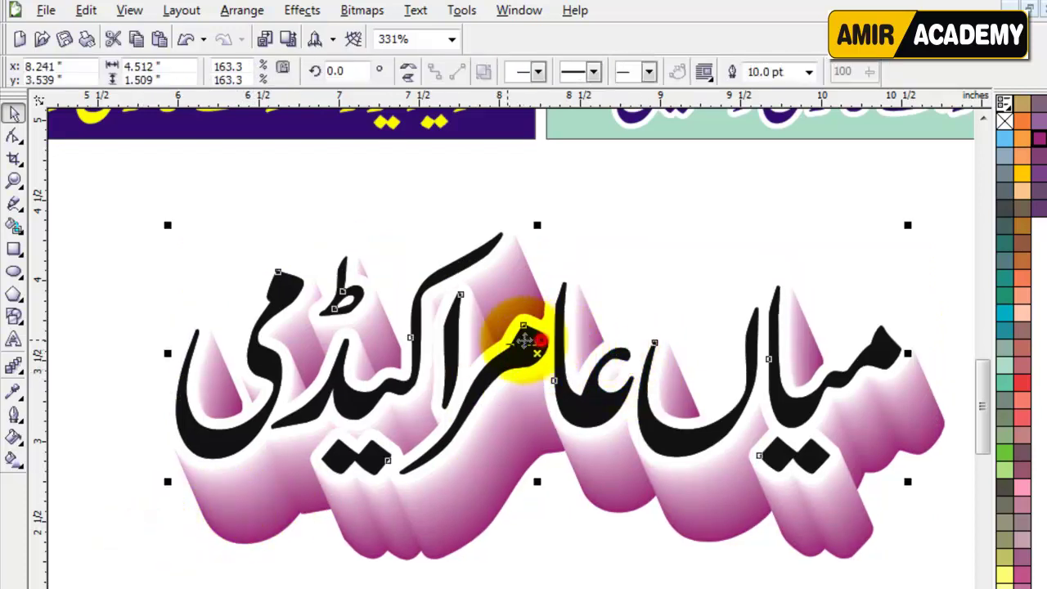
pyautogui.click(13, 366)
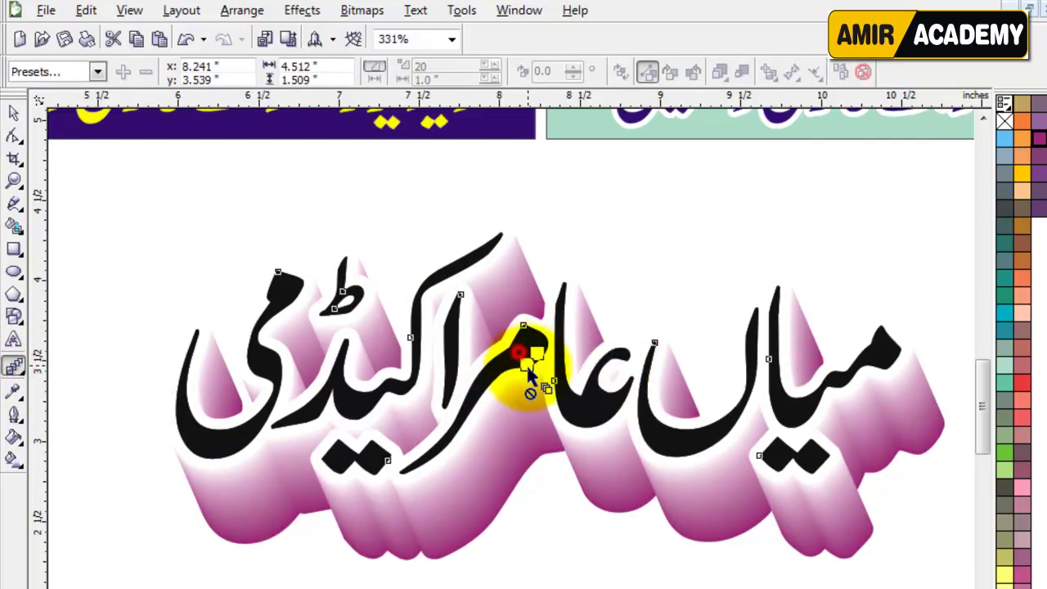
pyautogui.click(14, 113)
pyautogui.moveTo(662, 435); pyautogui.dragTo(659, 405)
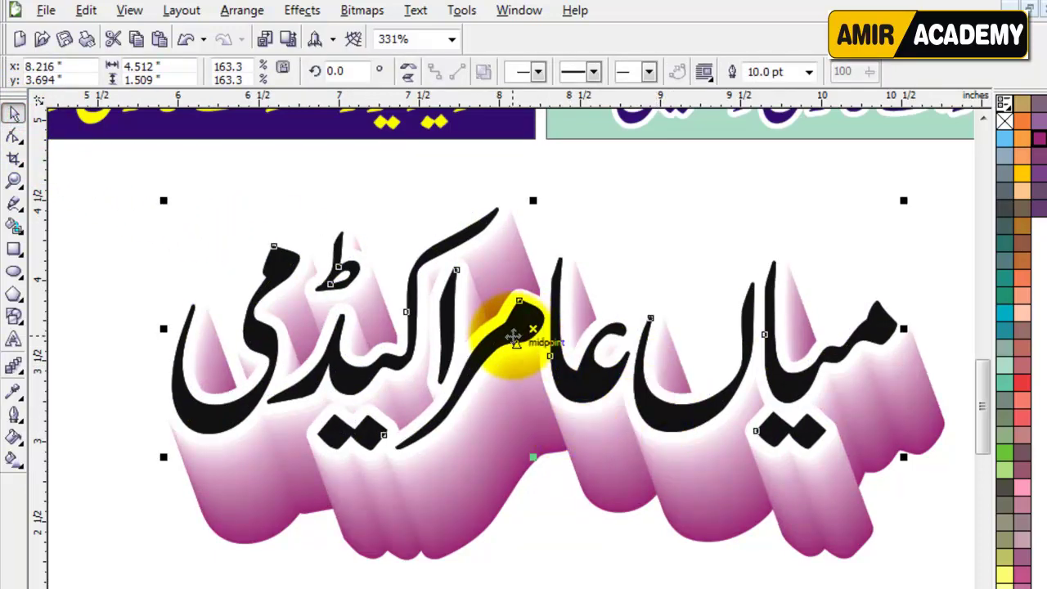
pyautogui.moveTo(513, 336); pyautogui.dragTo(647, 383)
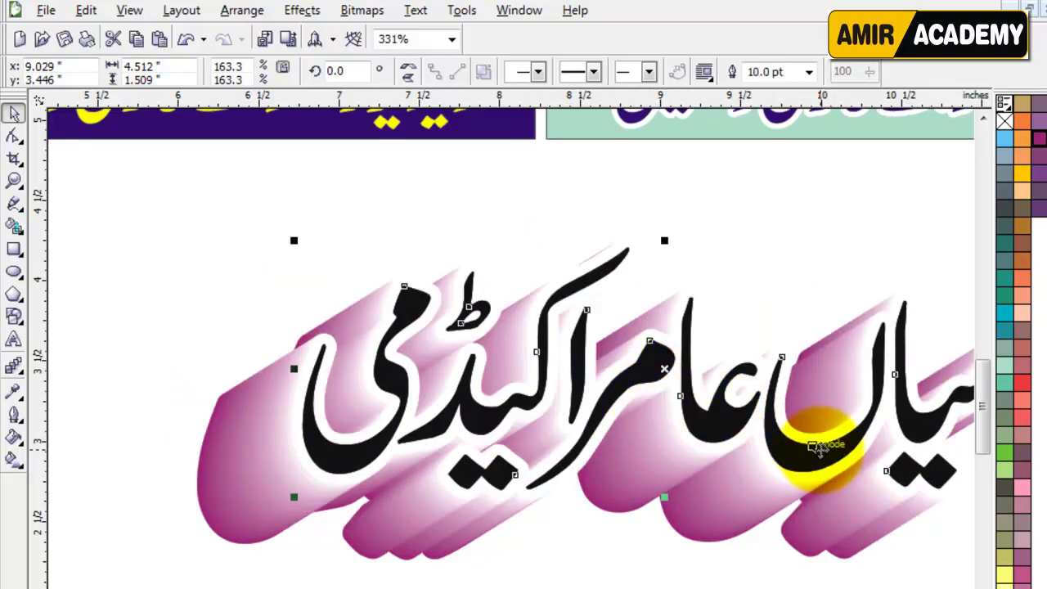
pyautogui.moveTo(815, 446); pyautogui.dragTo(704, 584)
pyautogui.moveTo(986, 390); pyautogui.dragTo(981, 417)
pyautogui.click(256, 164)
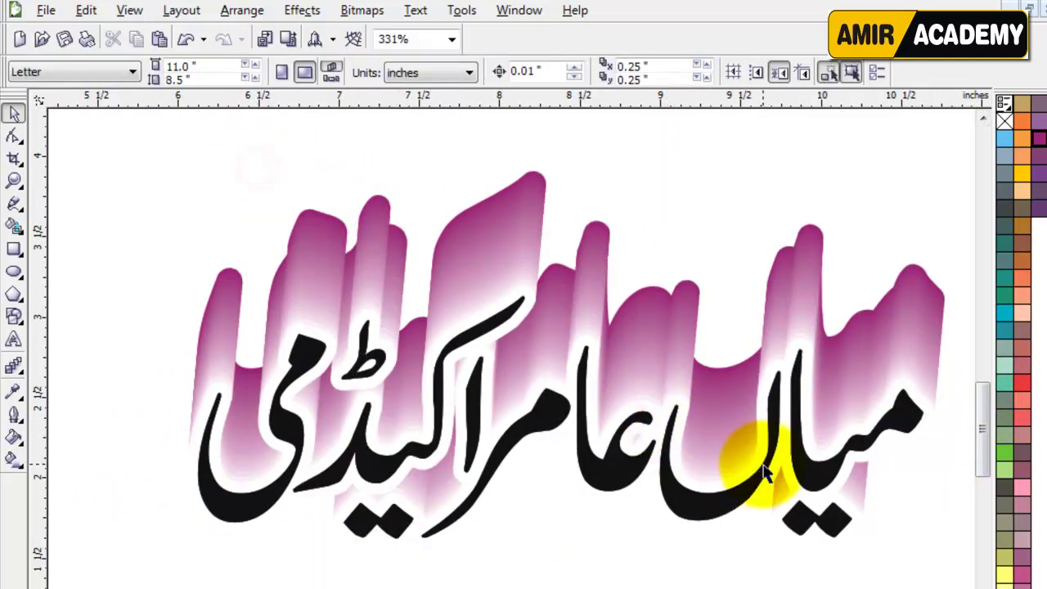
pyautogui.click(722, 504)
pyautogui.rightClick(722, 505)
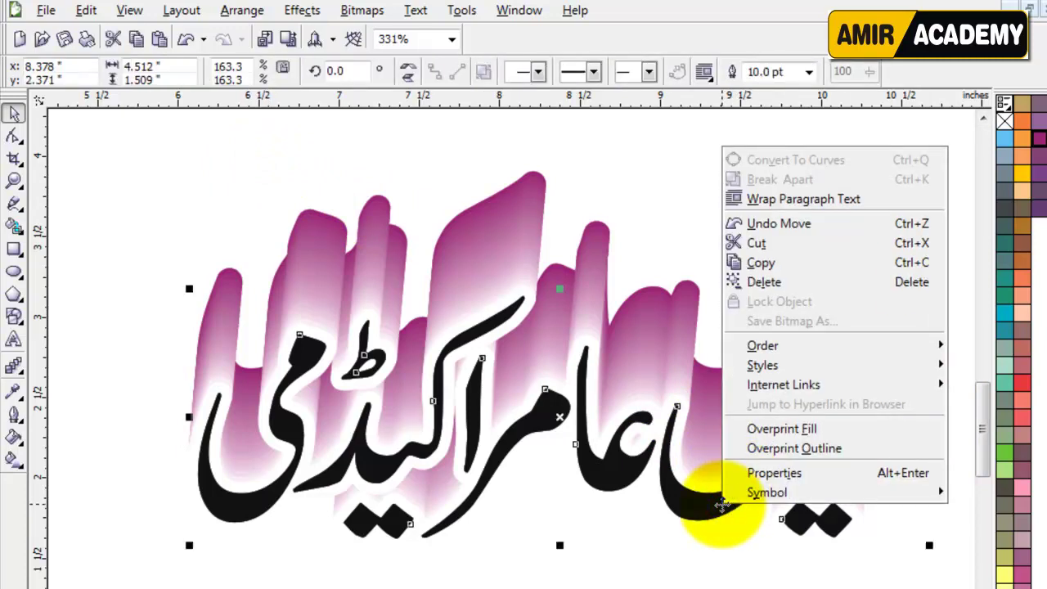
pyautogui.click(702, 502)
# Step: Break the blend group apart so the white-outlined black front lettering separates from its magenta blended shadow
pyautogui.click(14, 366)
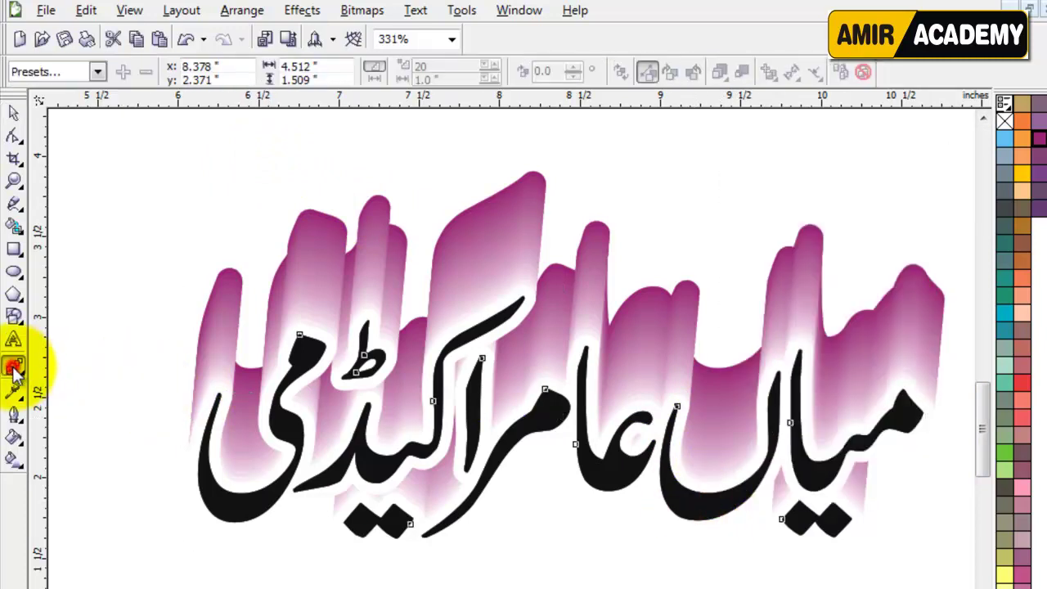
pyautogui.click(723, 400)
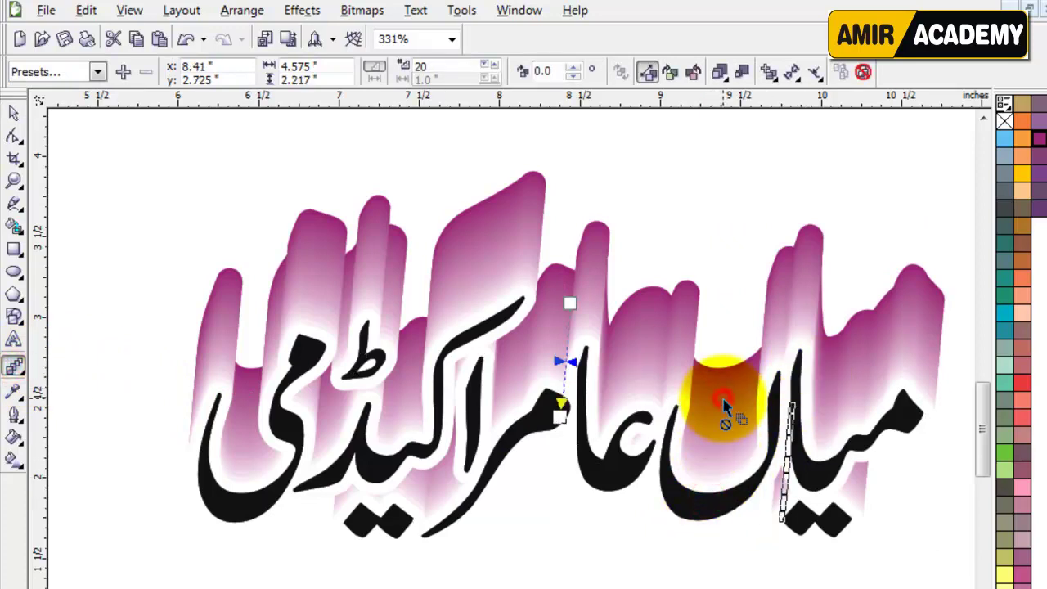
pyautogui.rightClick(723, 399)
pyautogui.click(681, 370)
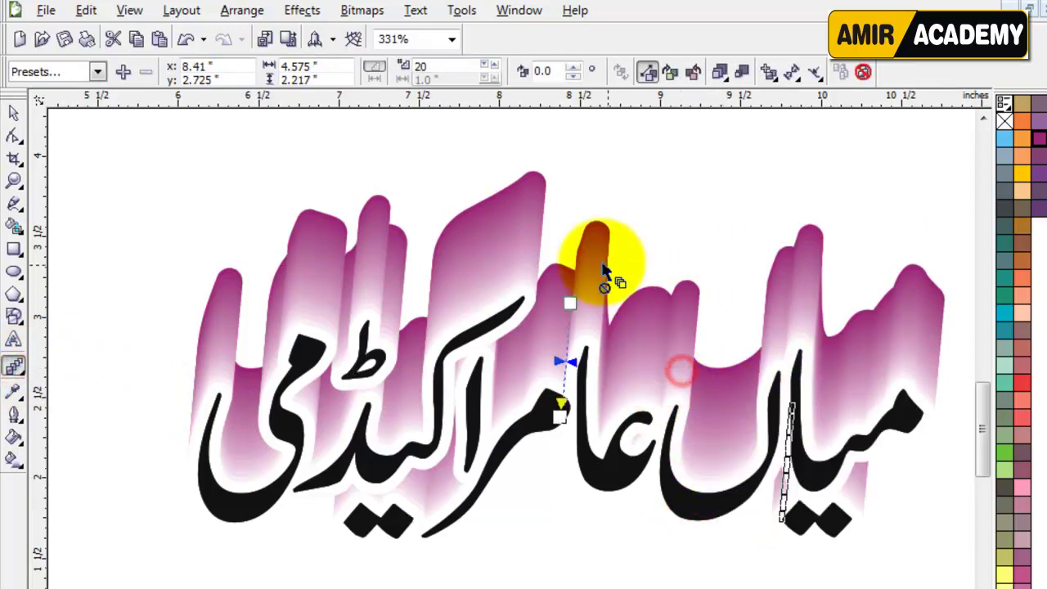
pyautogui.click(86, 11)
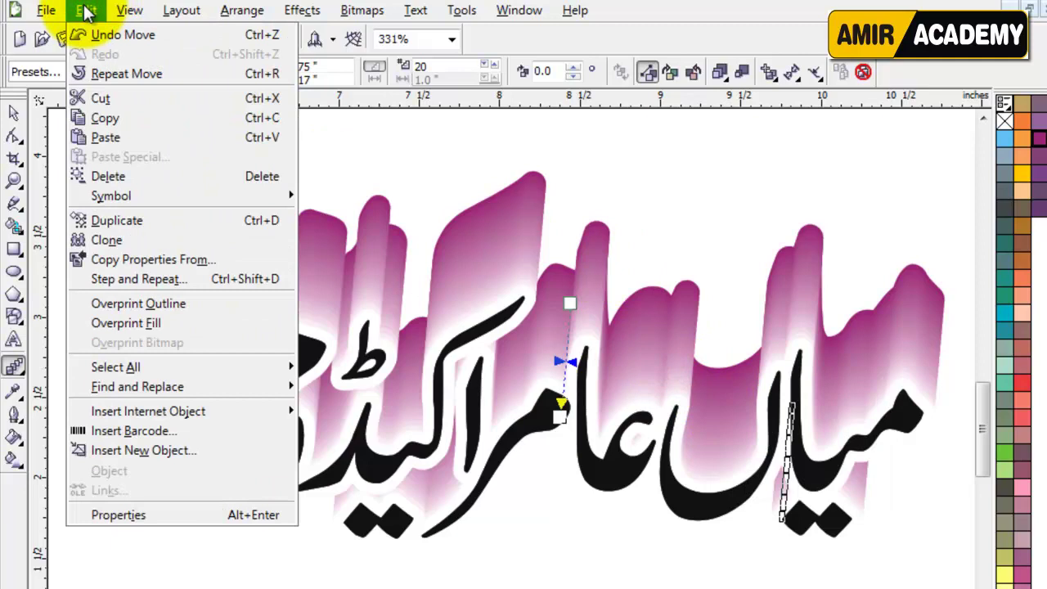
pyautogui.moveTo(131, 13)
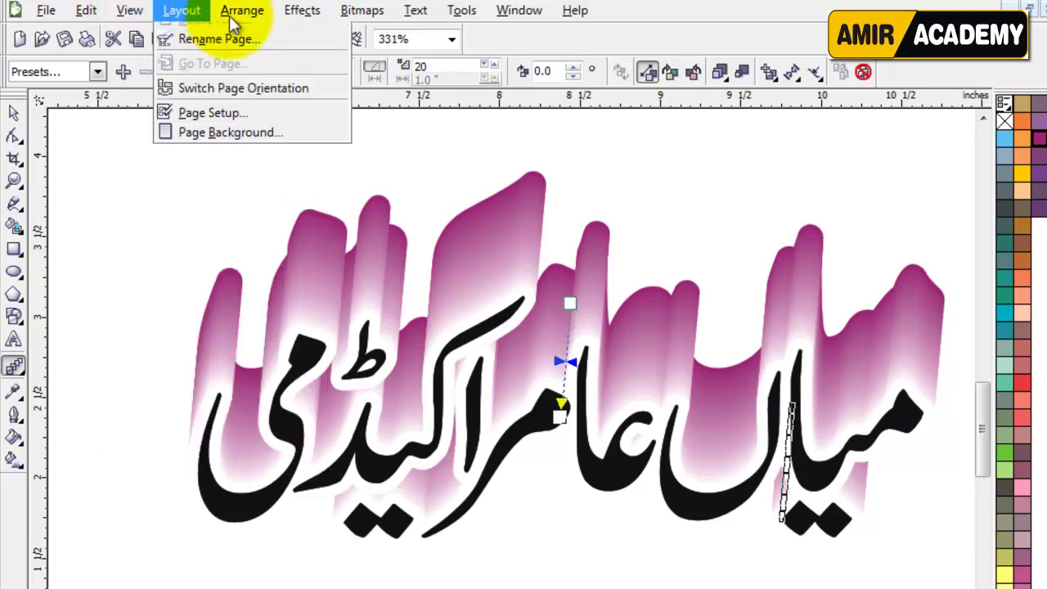
pyautogui.moveTo(243, 10)
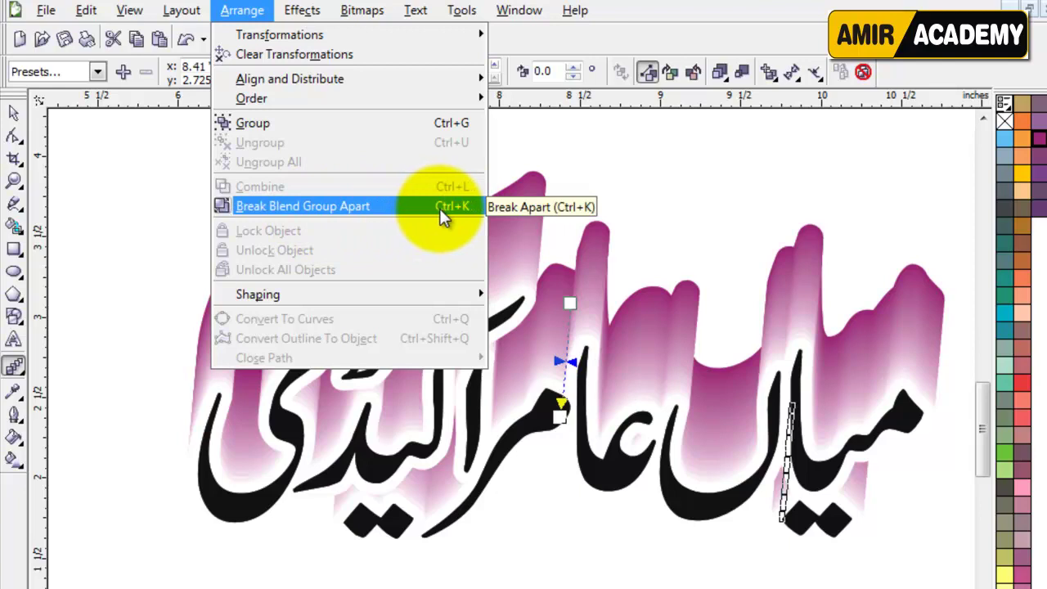
pyautogui.click(360, 207)
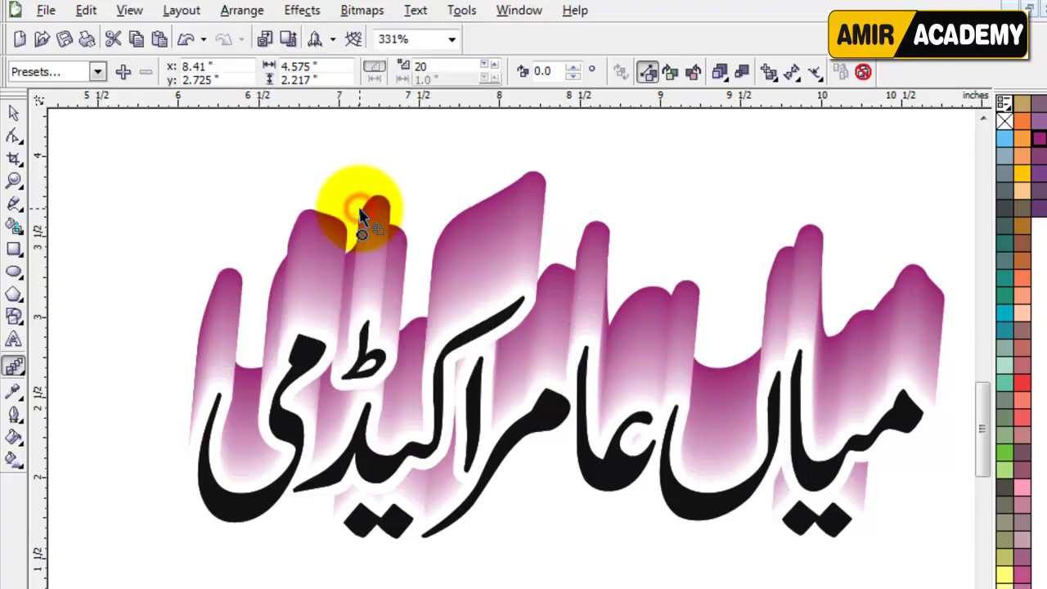
# Step: Try moving the black front lettering up over the magenta shadow to x 8.602, y 3.514 inches, and undo the move
pyautogui.click(18, 119)
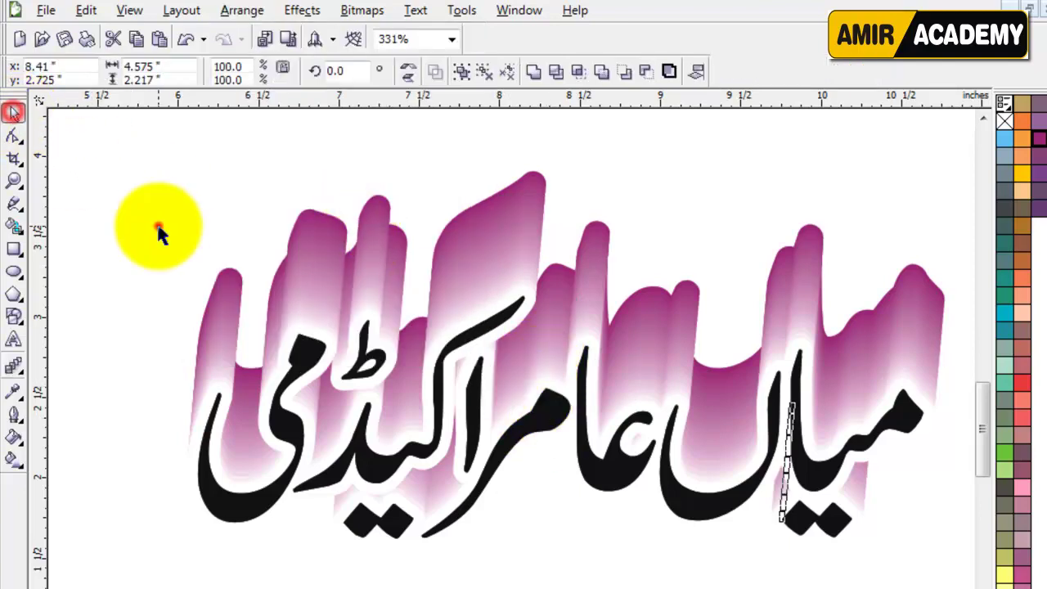
pyautogui.click(156, 225)
pyautogui.click(543, 414)
pyautogui.moveTo(542, 414); pyautogui.dragTo(581, 233)
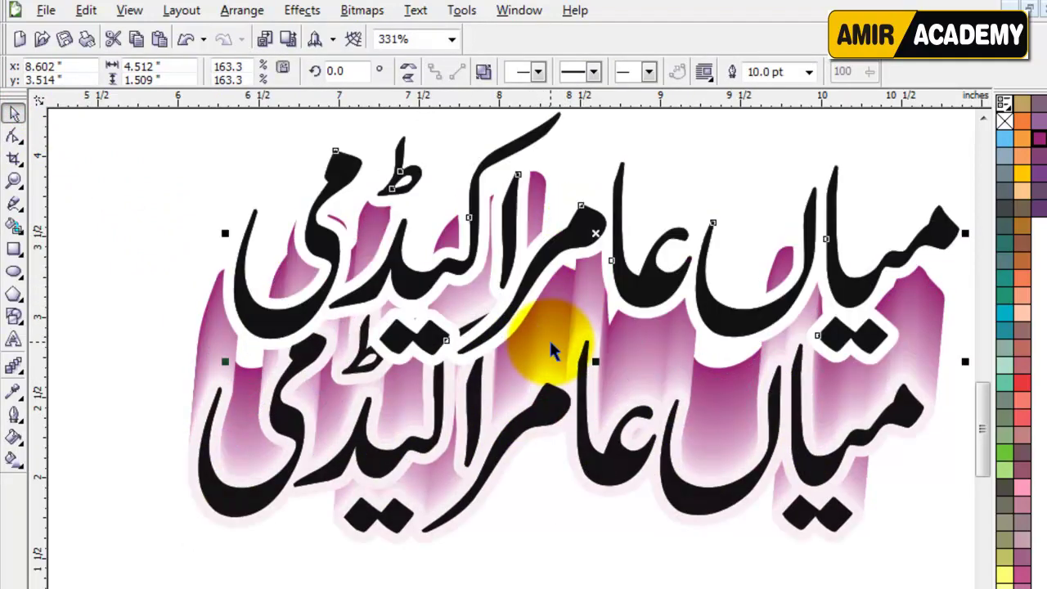
pyautogui.hotkey('ctrl', 'z')
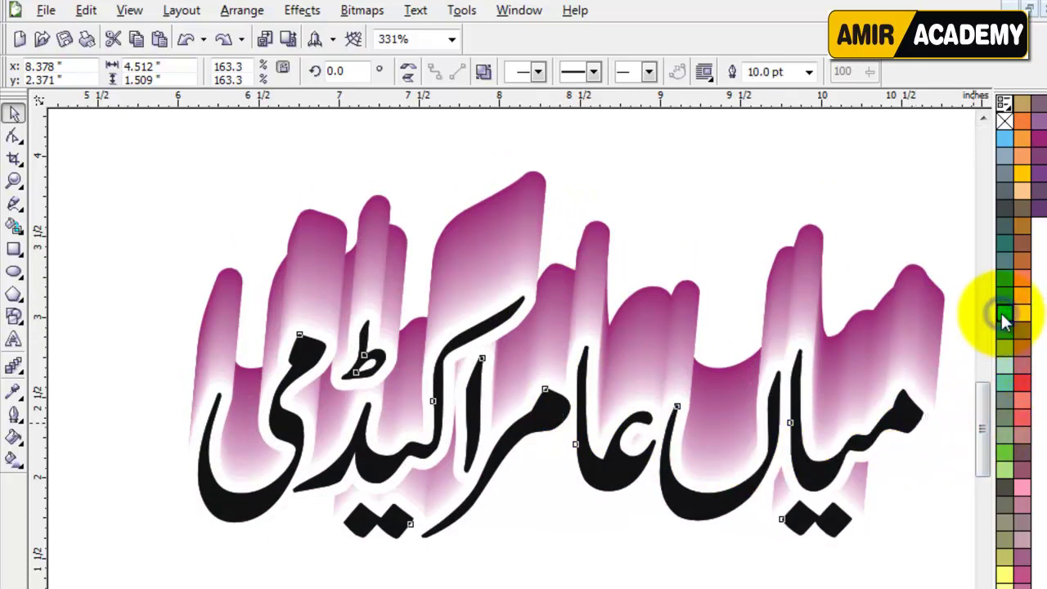
# Step: Try a cyan and an orange-red outline on the front lettering, and return the outline to white
pyautogui.rightClick(1002, 314)
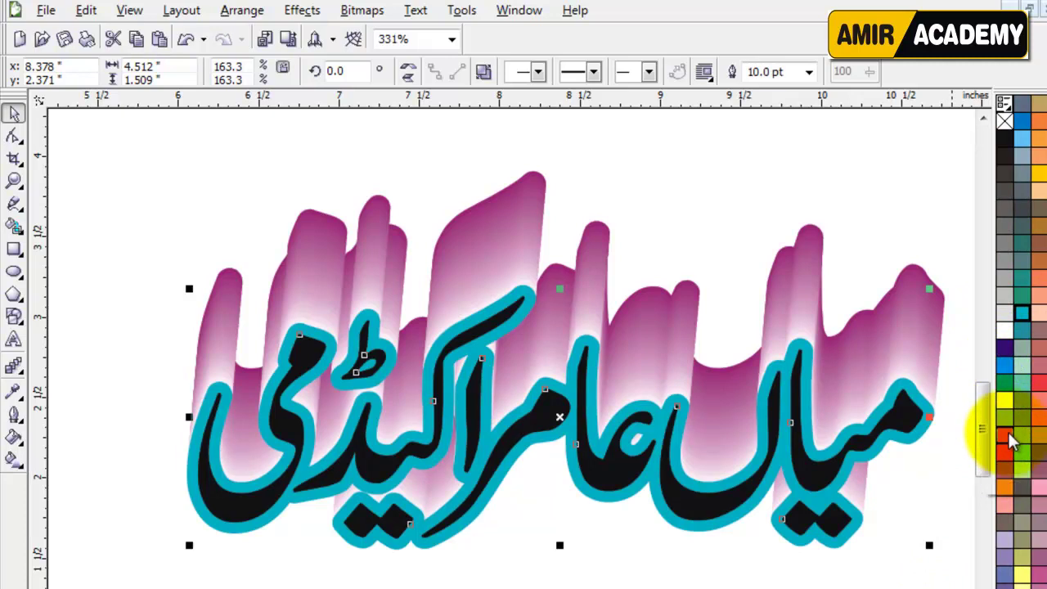
pyautogui.rightClick(1008, 435)
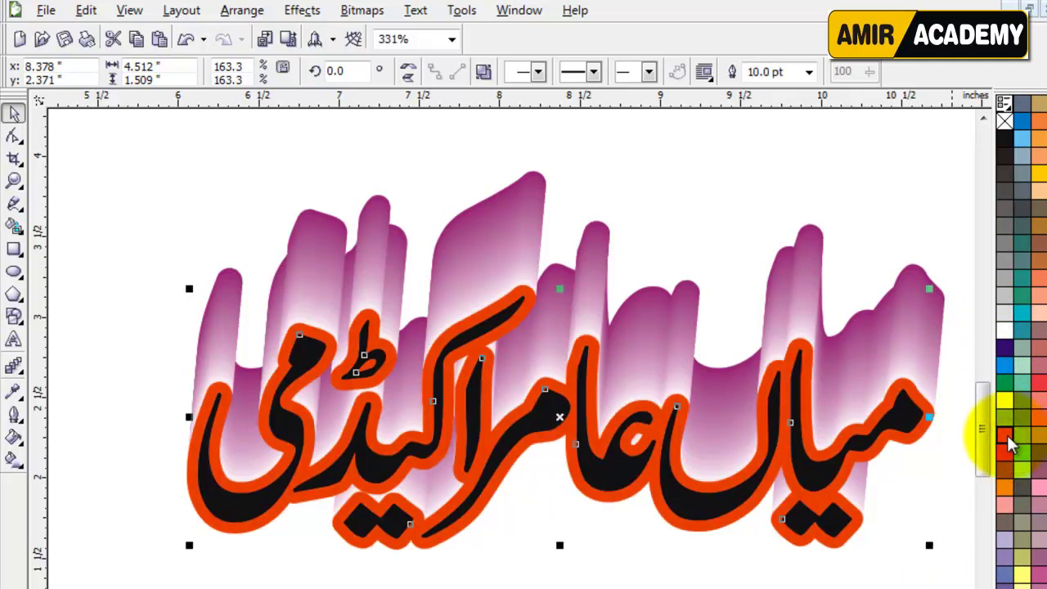
pyautogui.press('Escape')
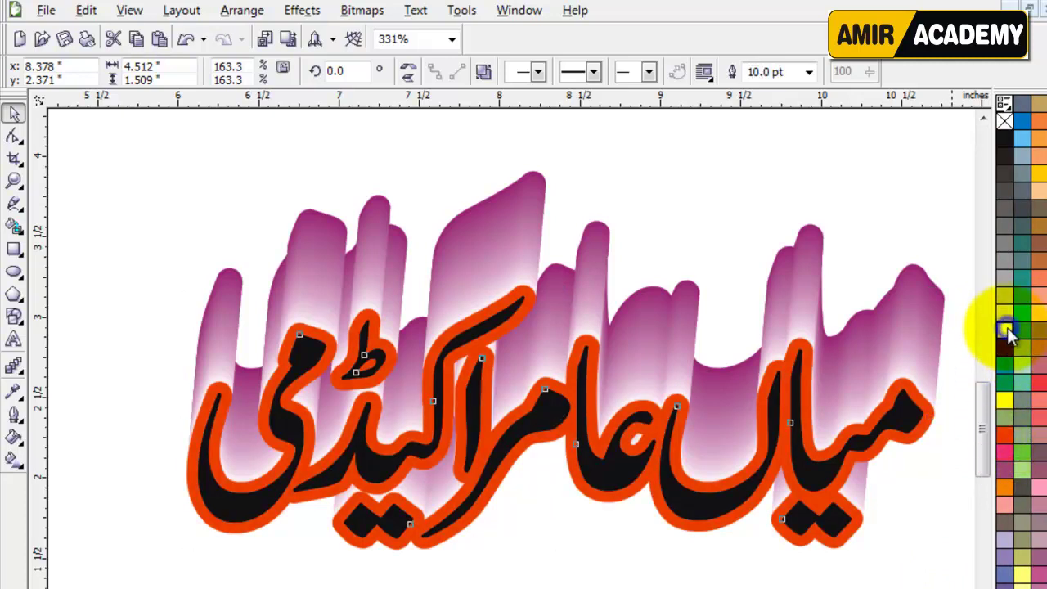
pyautogui.hotkey('ctrl', 'z')
# Step: Try orange-red, dark blue, green and pink fills on the front lettering, and set the fill back to black
pyautogui.click(1009, 435)
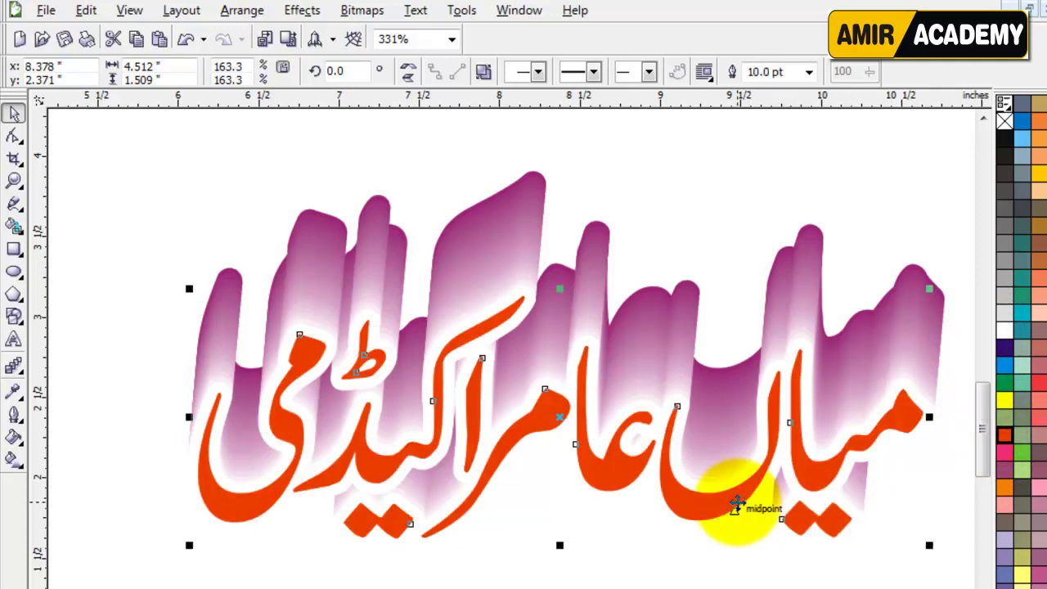
pyautogui.click(1007, 354)
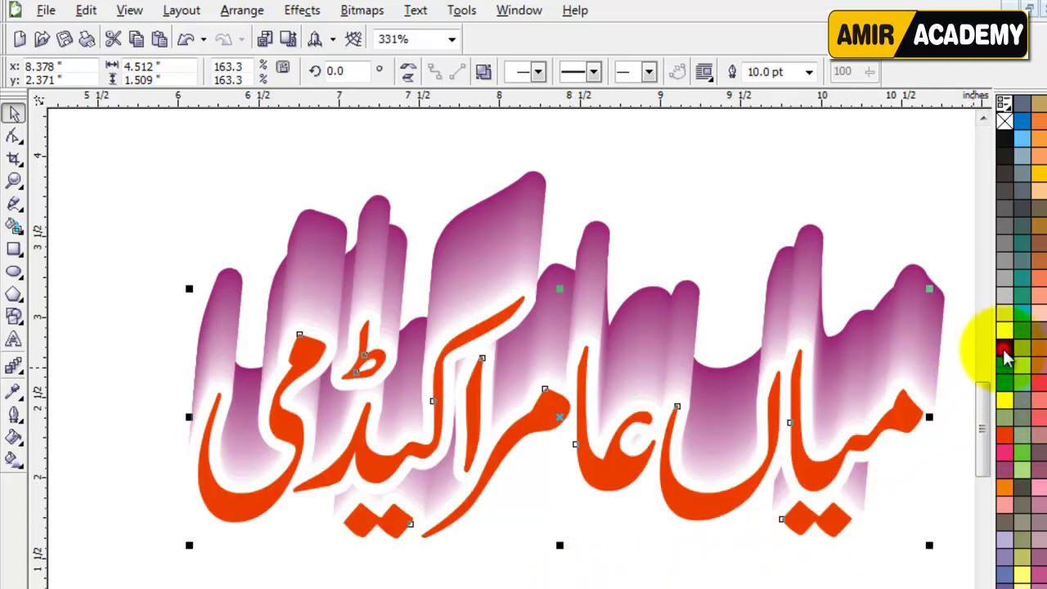
pyautogui.click(1005, 391)
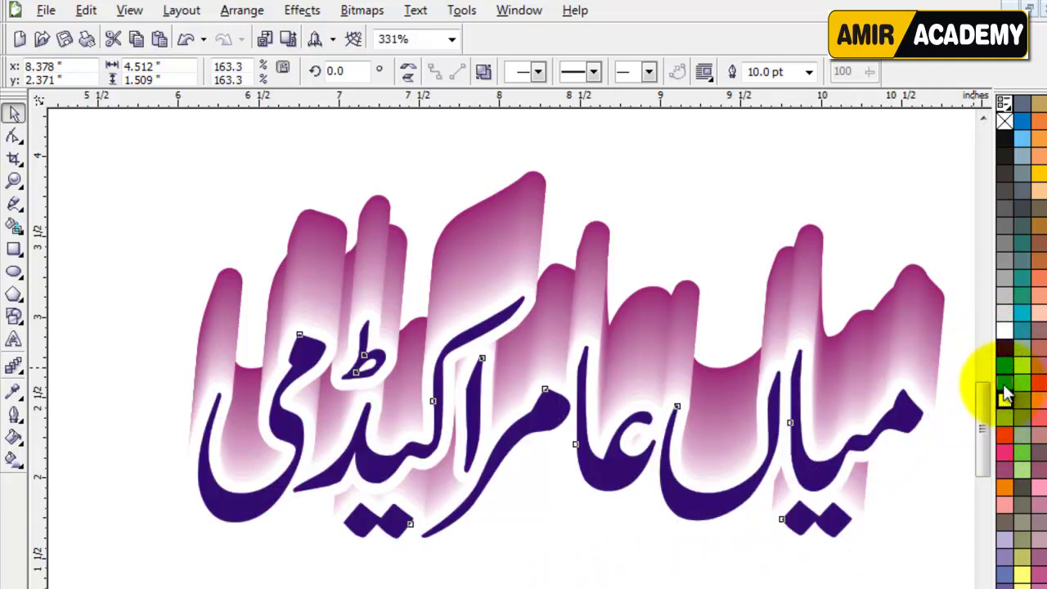
pyautogui.click(1005, 395)
pyautogui.click(1008, 445)
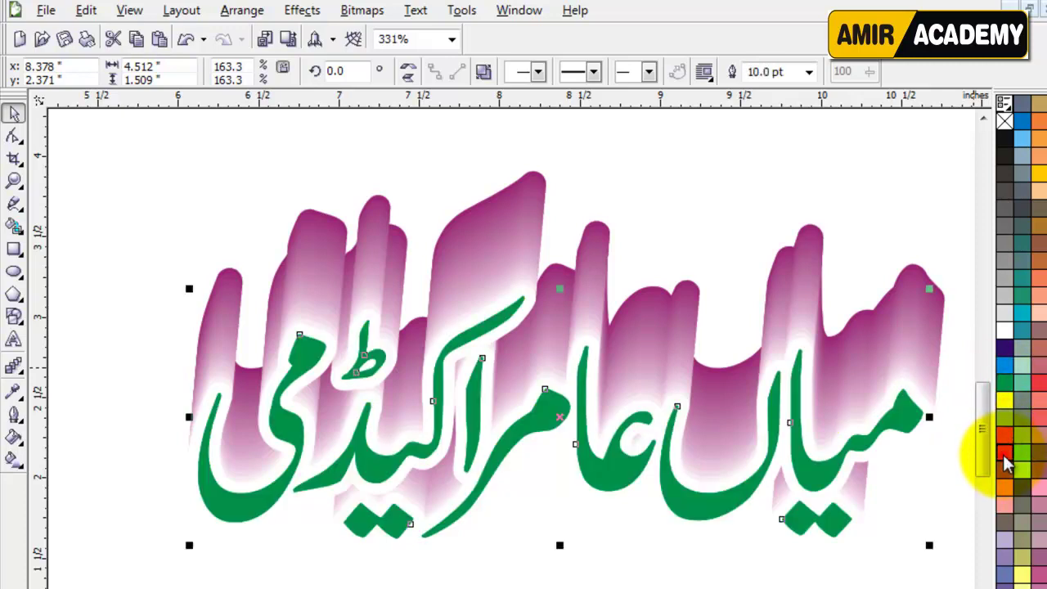
pyautogui.click(1005, 452)
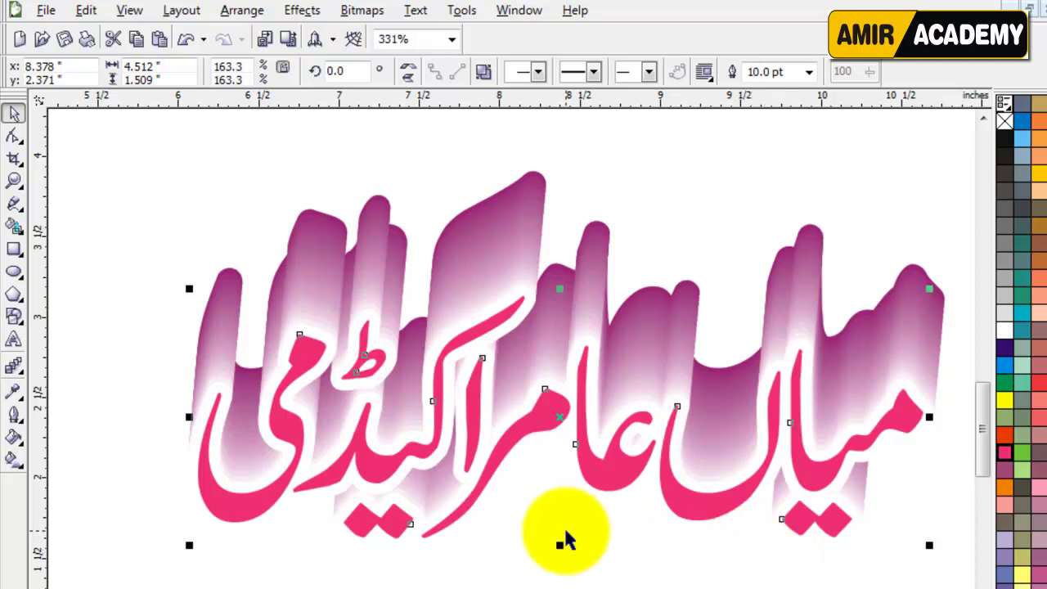
pyautogui.click(385, 581)
pyautogui.click(547, 434)
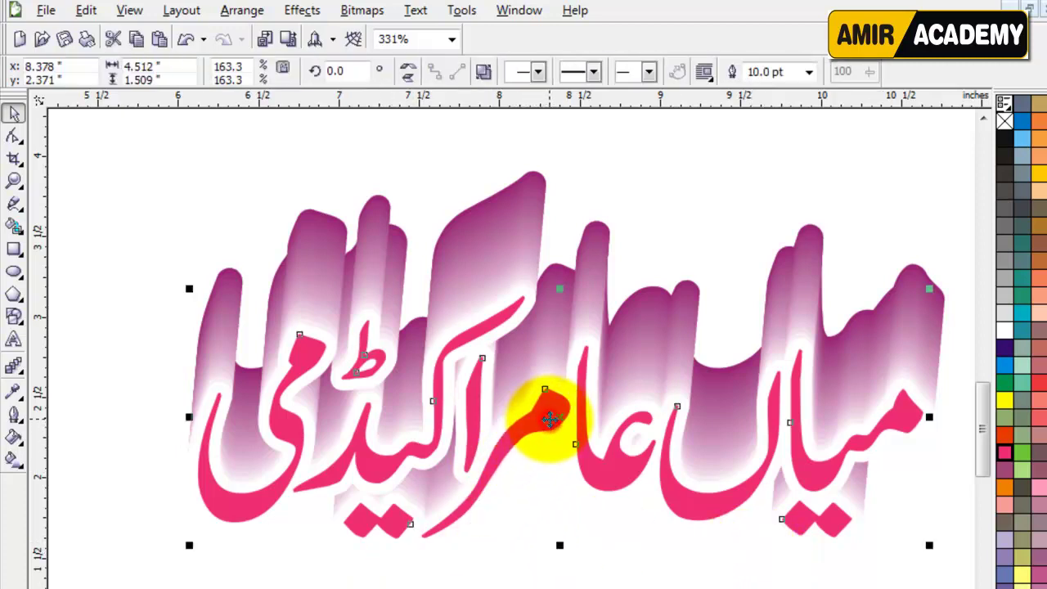
pyautogui.click(1002, 139)
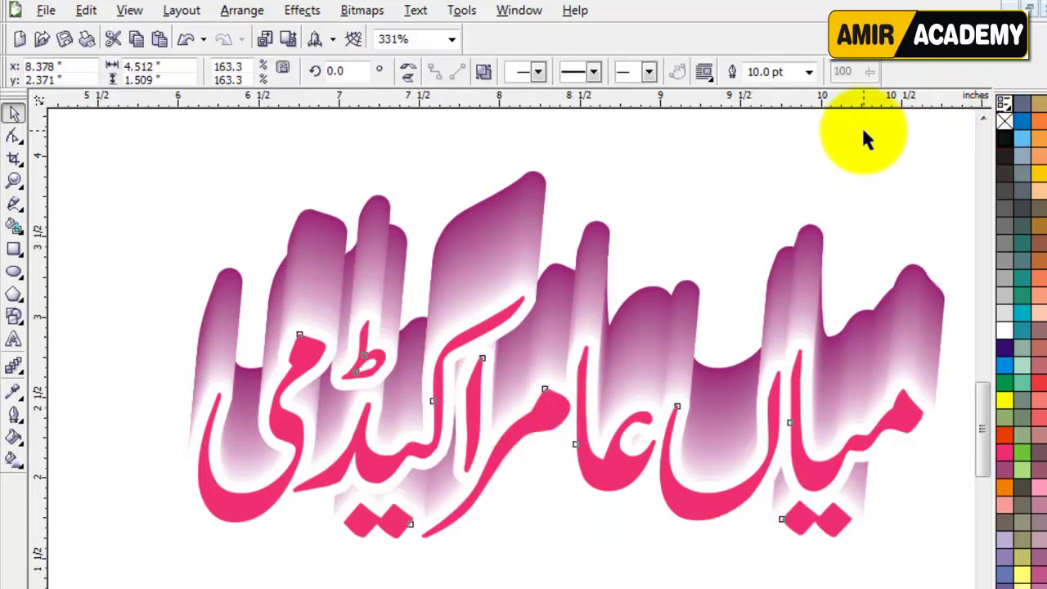
pyautogui.click(862, 127)
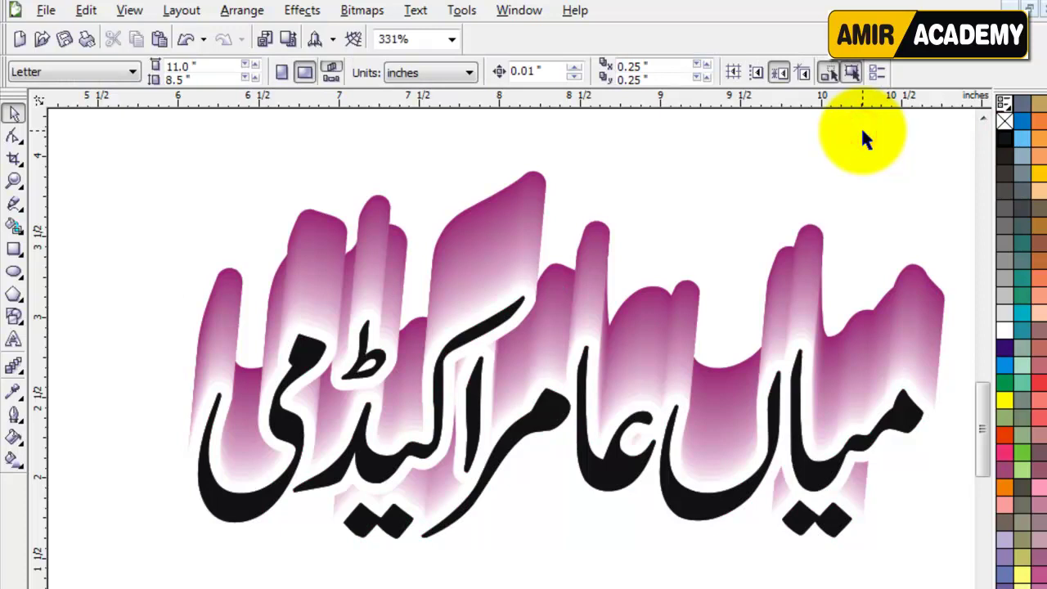
# Step: Delete the complete shadowed lettering below the two coloured text panels
pyautogui.scroll(-3, 862, 129)
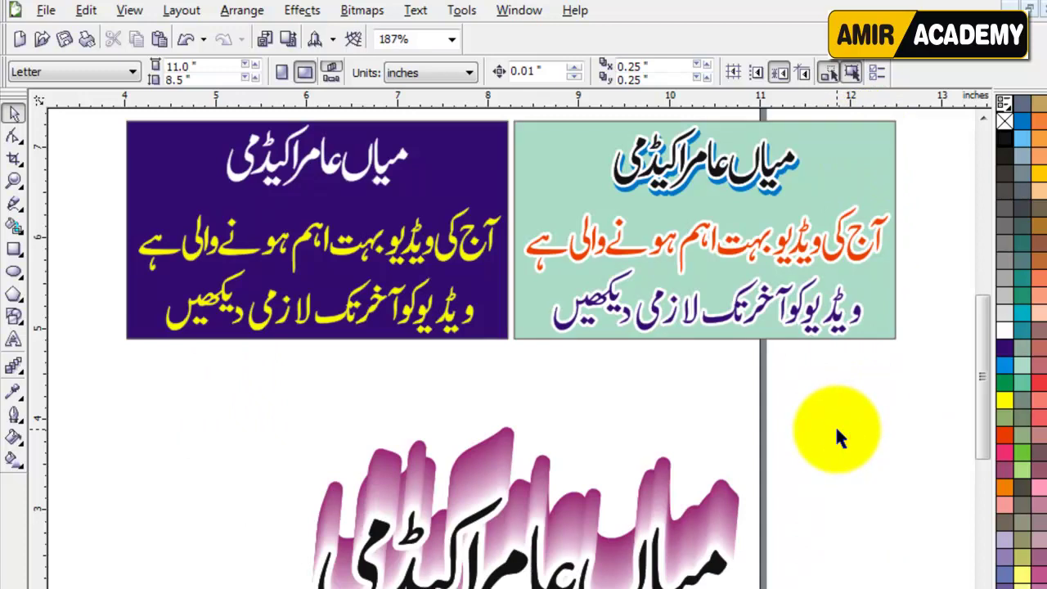
pyautogui.moveTo(849, 409); pyautogui.dragTo(287, 588)
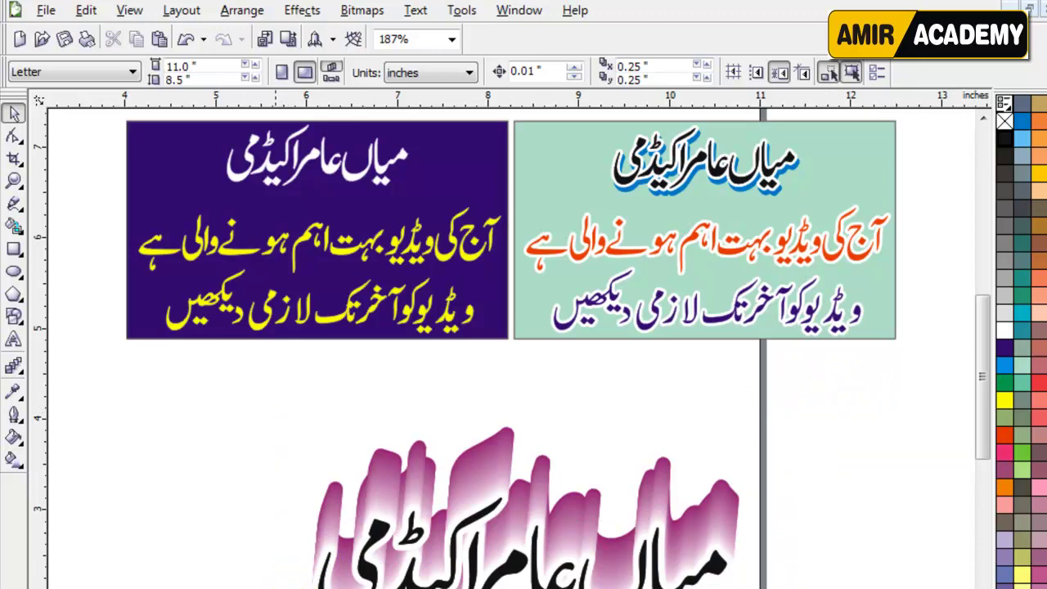
pyautogui.scroll(-2, 287, 585)
pyautogui.moveTo(760, 316); pyautogui.dragTo(210, 577)
pyautogui.press('Delete')
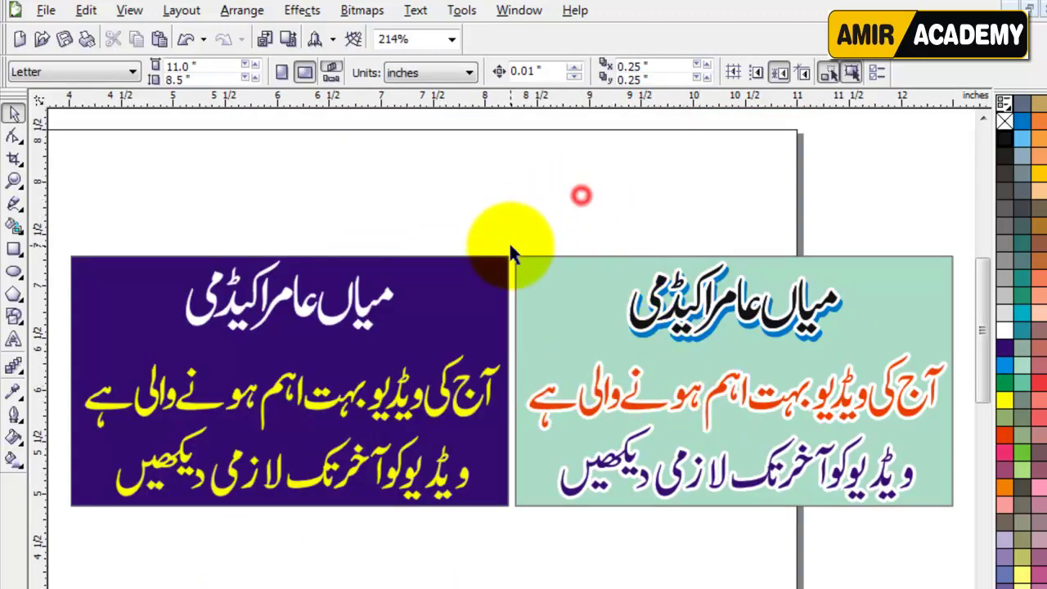
pyautogui.moveTo(507, 222); pyautogui.dragTo(932, 565)
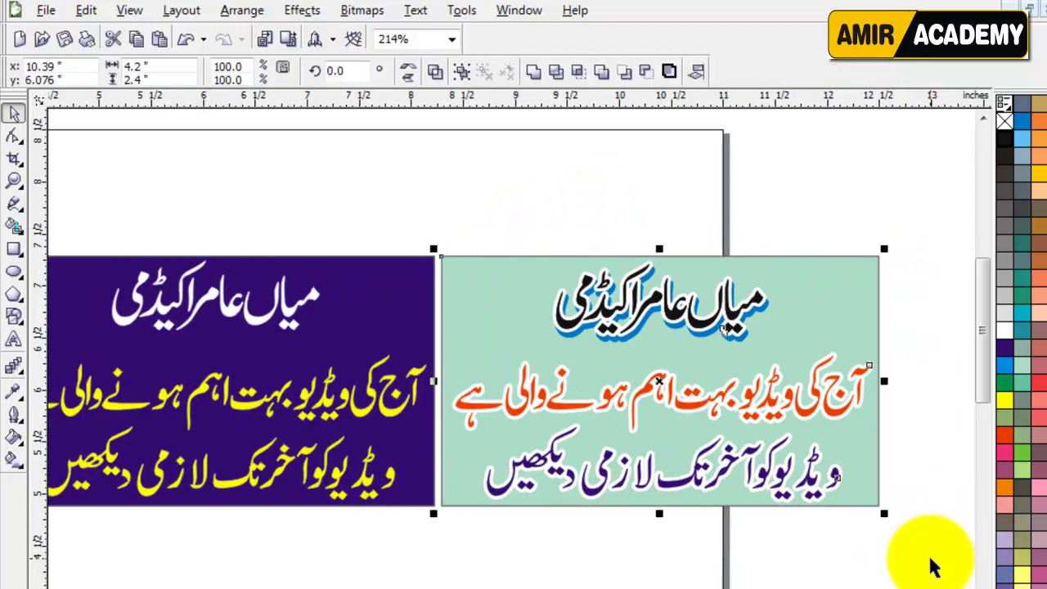
pyautogui.click(699, 564)
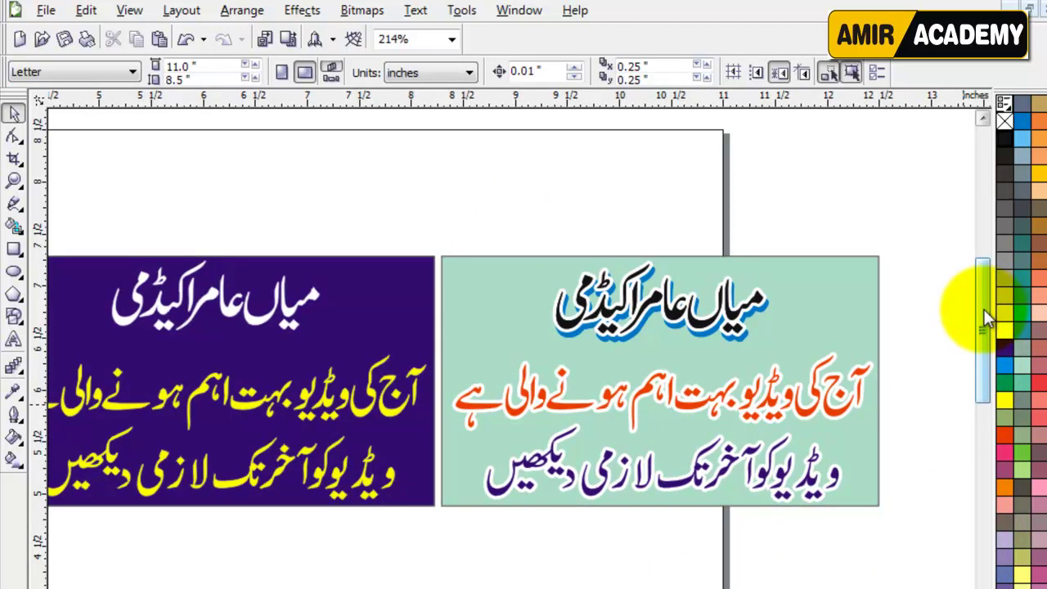
pyautogui.moveTo(985, 309); pyautogui.dragTo(982, 340)
pyautogui.click(746, 563)
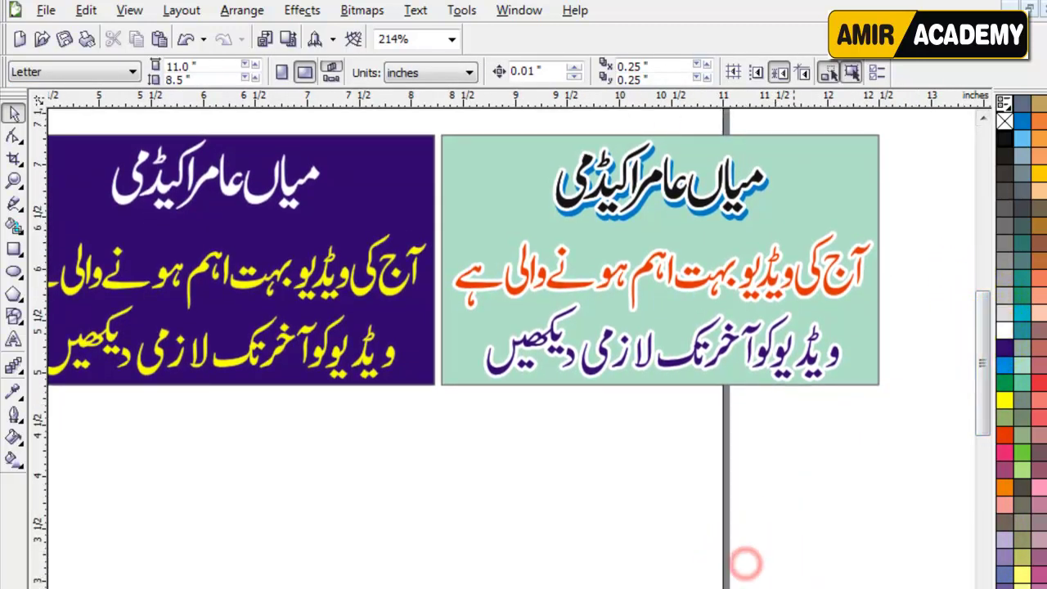
pyautogui.hscroll(-3, 630, 487)
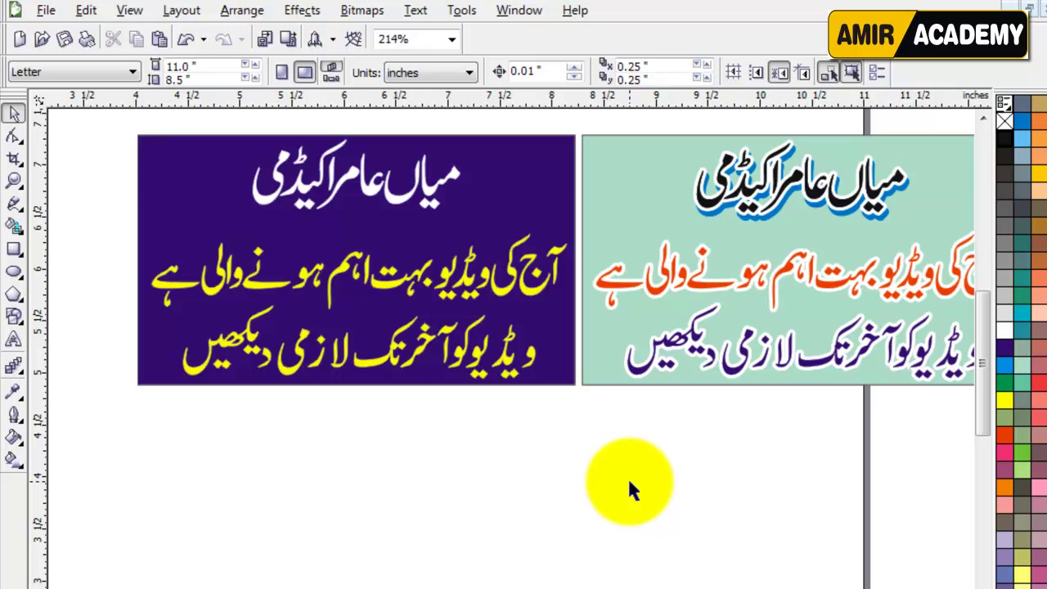
pyautogui.click(625, 483)
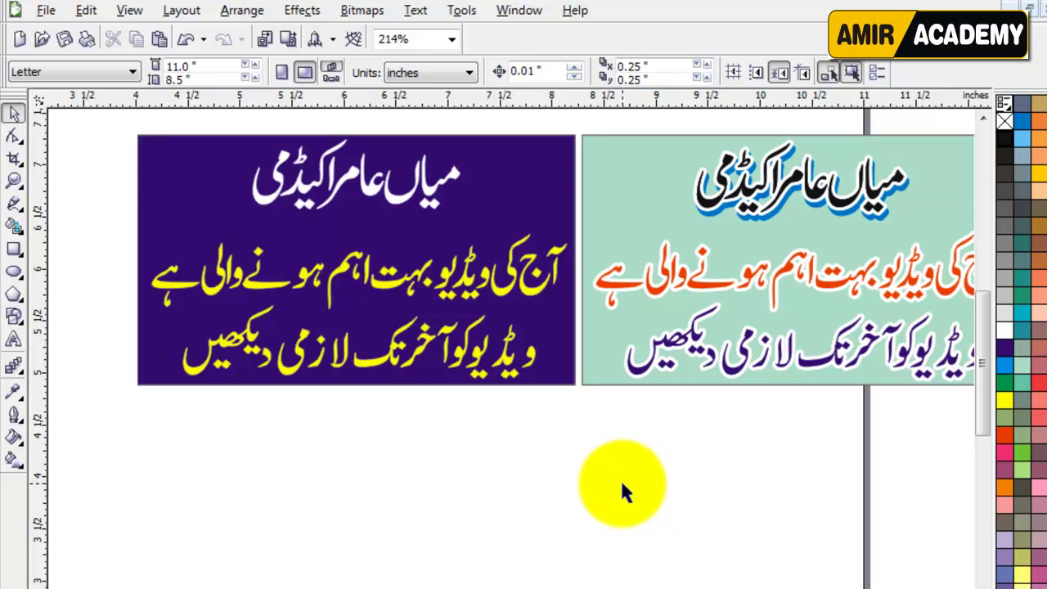
# Step: Delete both the dark blue and the mint green text panels to empty the page
pyautogui.scroll(-3, 624, 491)
pyautogui.moveTo(190, 182); pyautogui.dragTo(777, 413)
pyautogui.press('Delete')
pyautogui.click(716, 301)
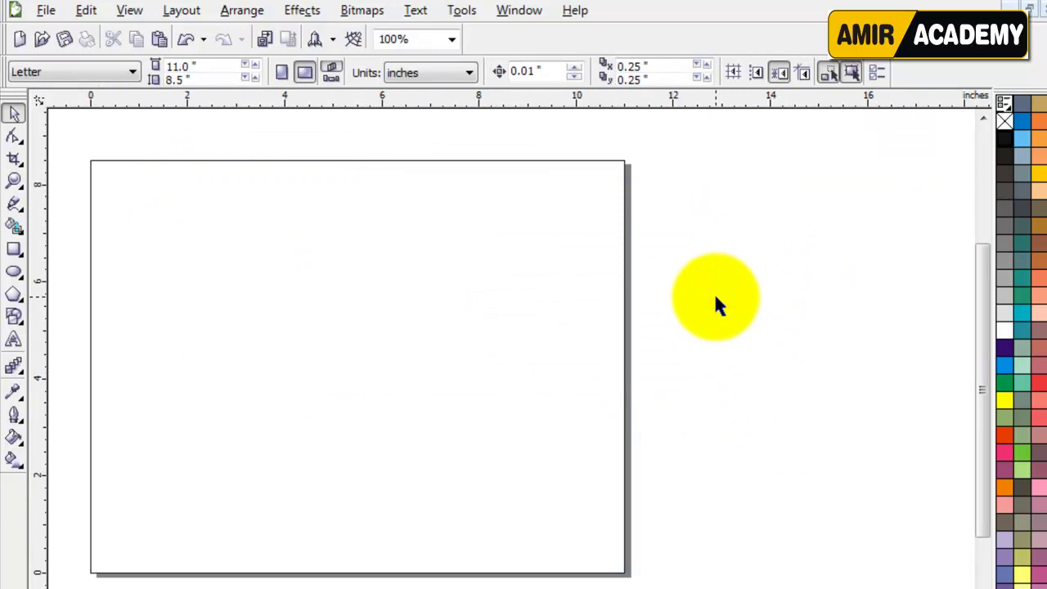
pyautogui.click(714, 298)
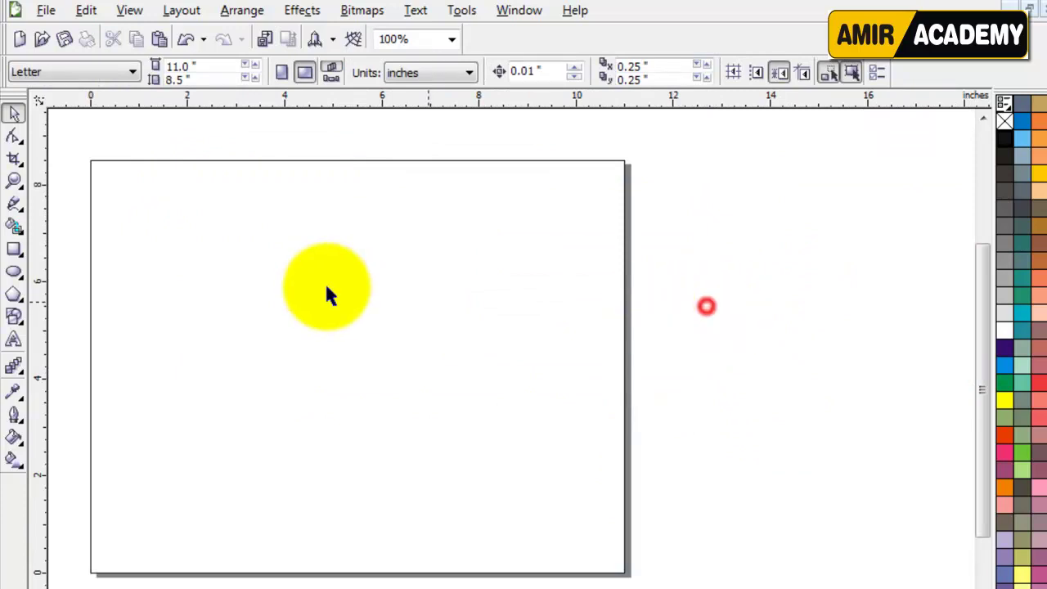
# Step: Switch to the desktop, refresh it and open the LOGO DESIGN picture in the photo viewer
pyautogui.click(767, 305)
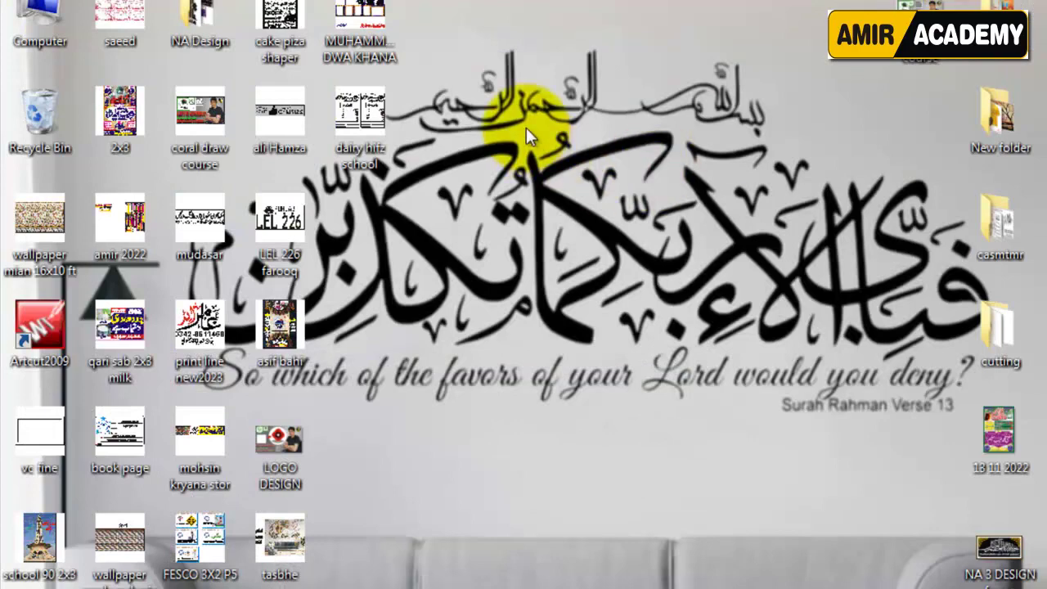
pyautogui.rightClick(533, 95)
pyautogui.click(592, 154)
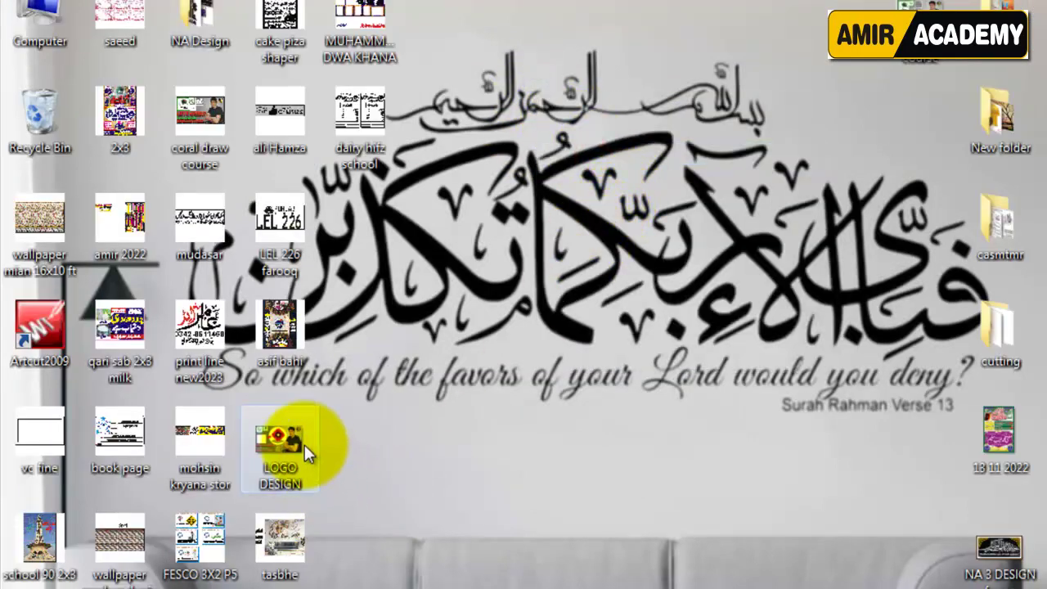
pyautogui.doubleClick(280, 440)
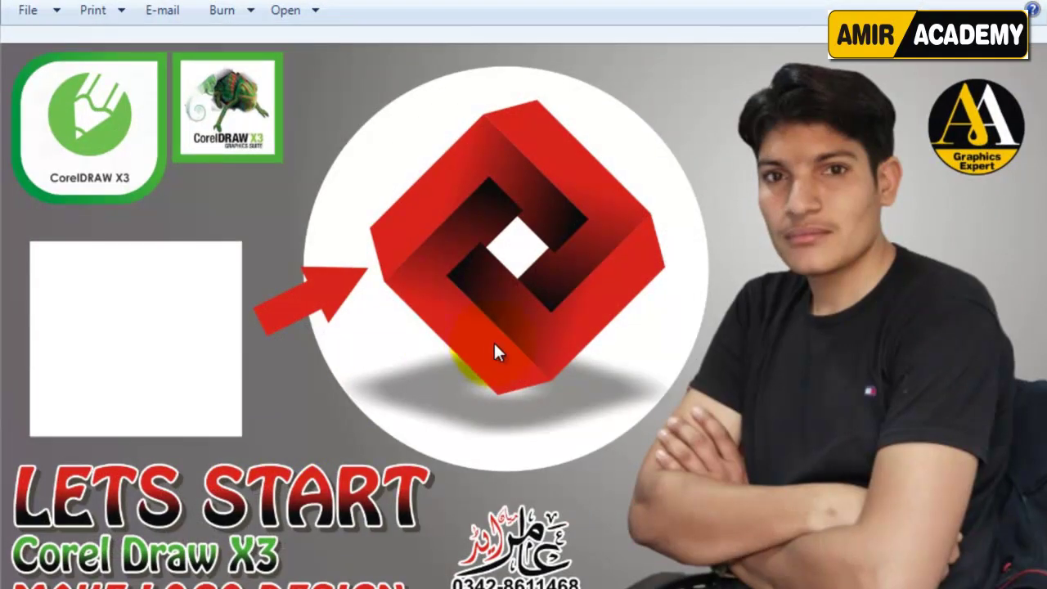
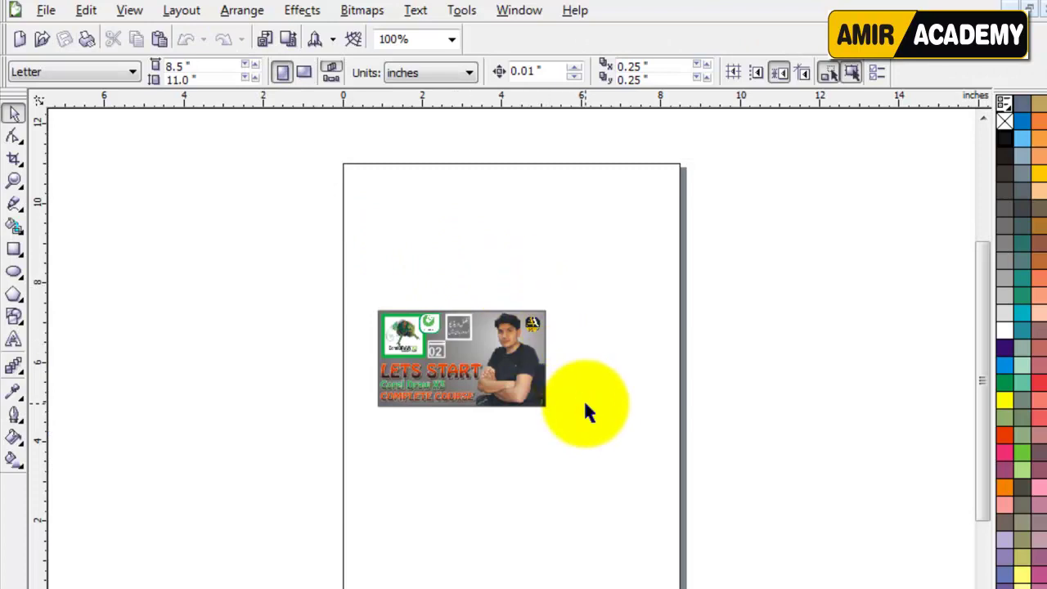
# Step: Select the whole thumbnail design and place a copy directly above the original
pyautogui.press('F4')
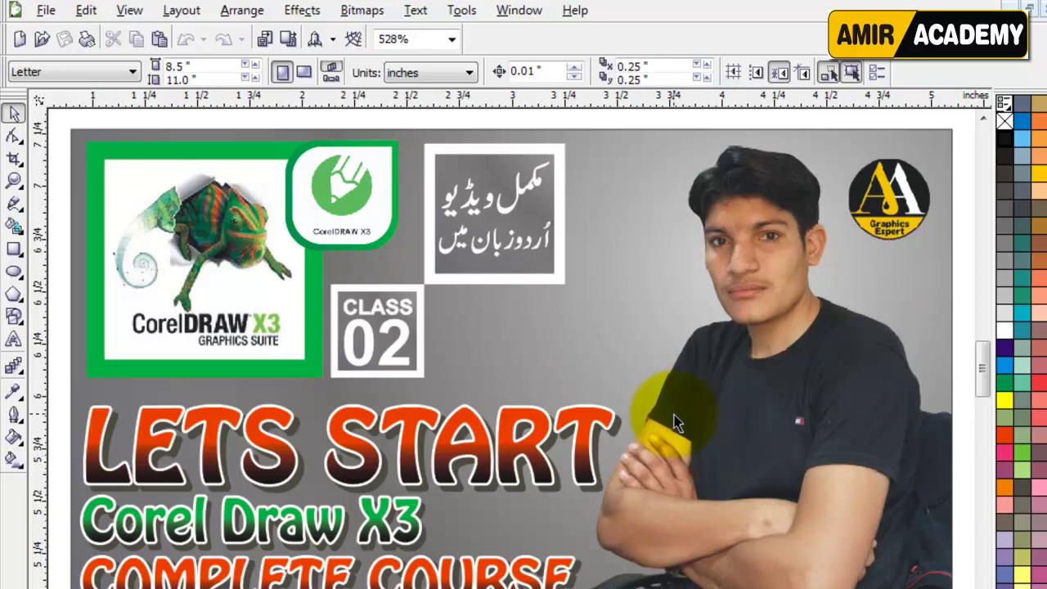
pyautogui.scroll(-5, 673, 423)
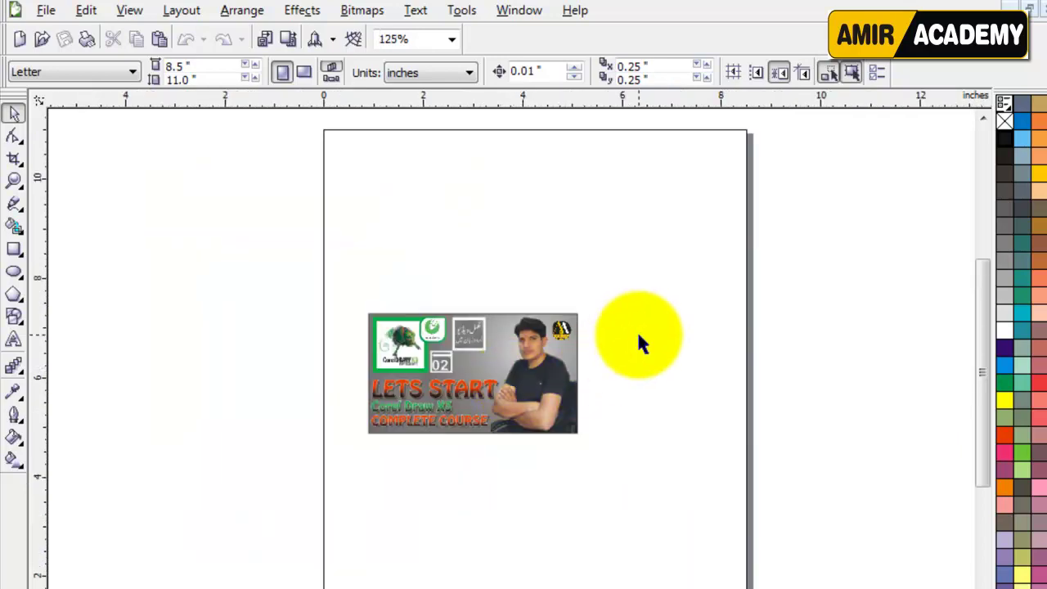
pyautogui.moveTo(985, 299); pyautogui.dragTo(985, 318)
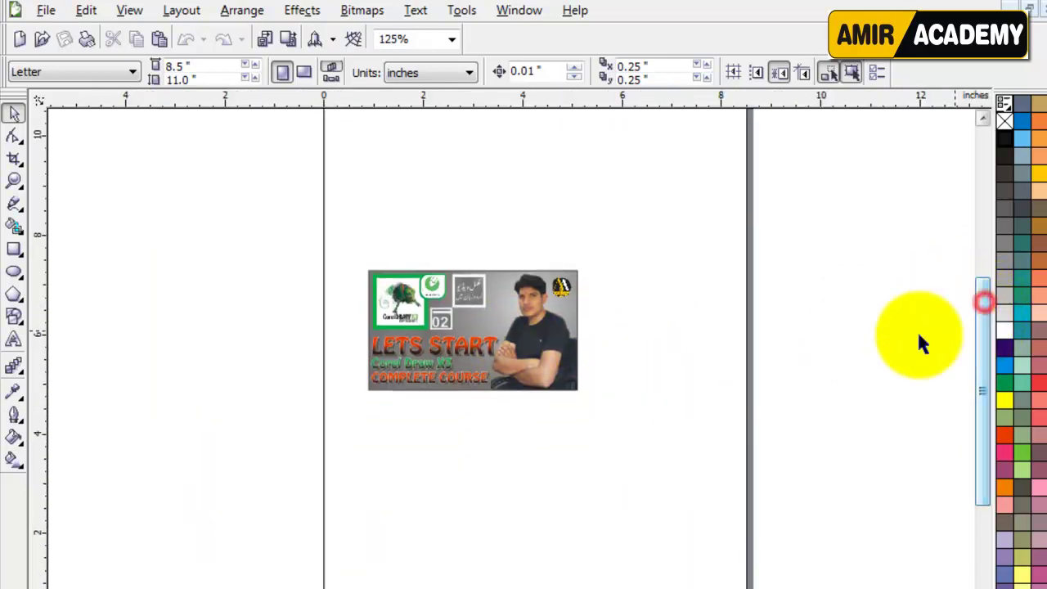
pyautogui.moveTo(619, 241); pyautogui.dragTo(344, 445)
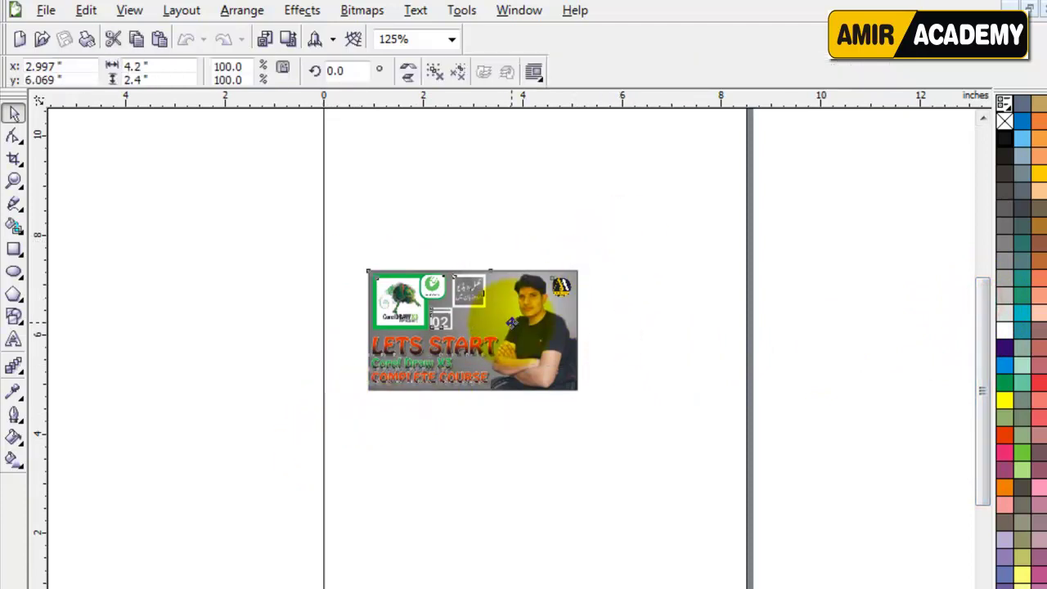
pyautogui.moveTo(511, 319); pyautogui.dragTo(511, 174)
pyautogui.rightClick(511, 174)
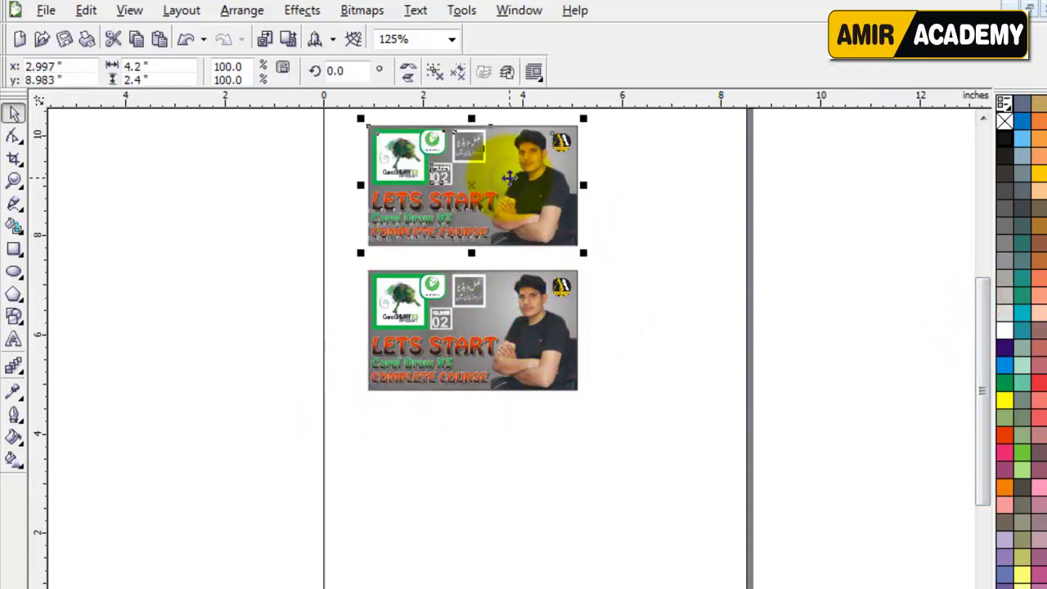
# Step: Ungroup the upper copy of the thumbnail and move the portrait out to the right of its background
pyautogui.click(165, 268)
pyautogui.rightClick(510, 157)
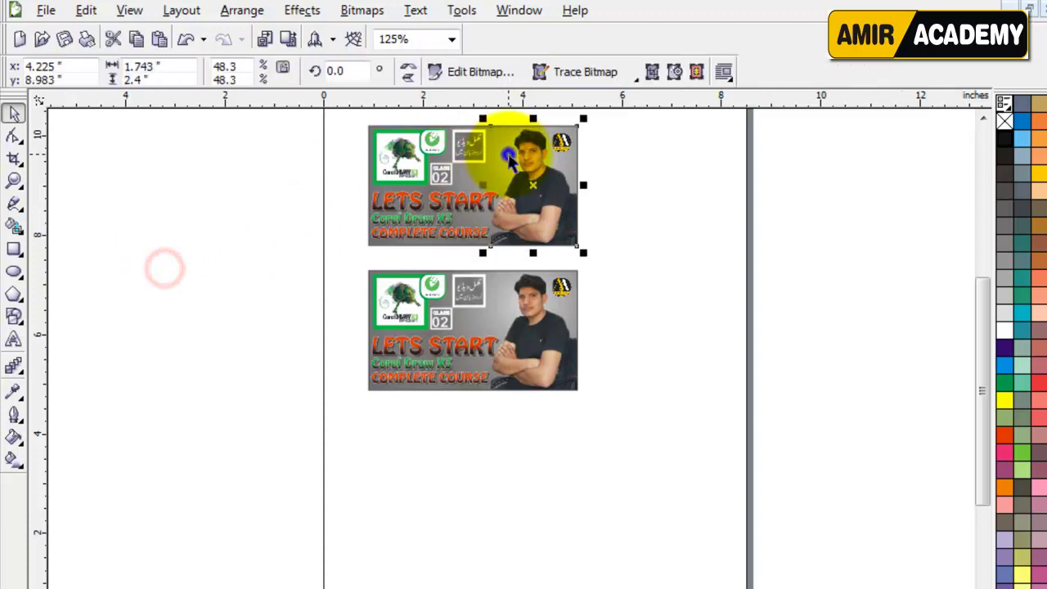
pyautogui.click(769, 148)
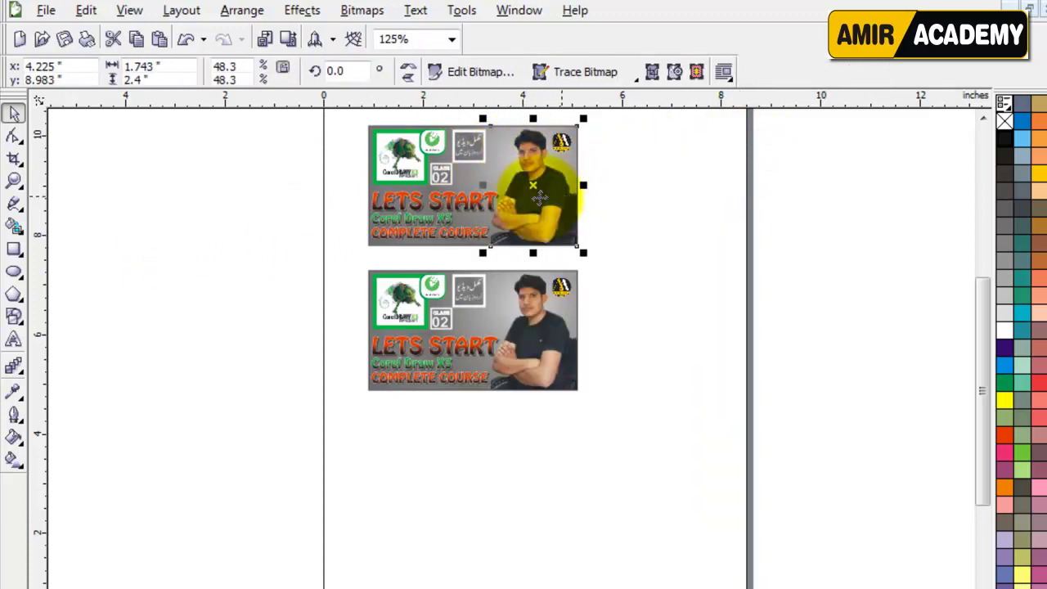
pyautogui.moveTo(531, 197); pyautogui.dragTo(680, 199)
pyautogui.click(788, 248)
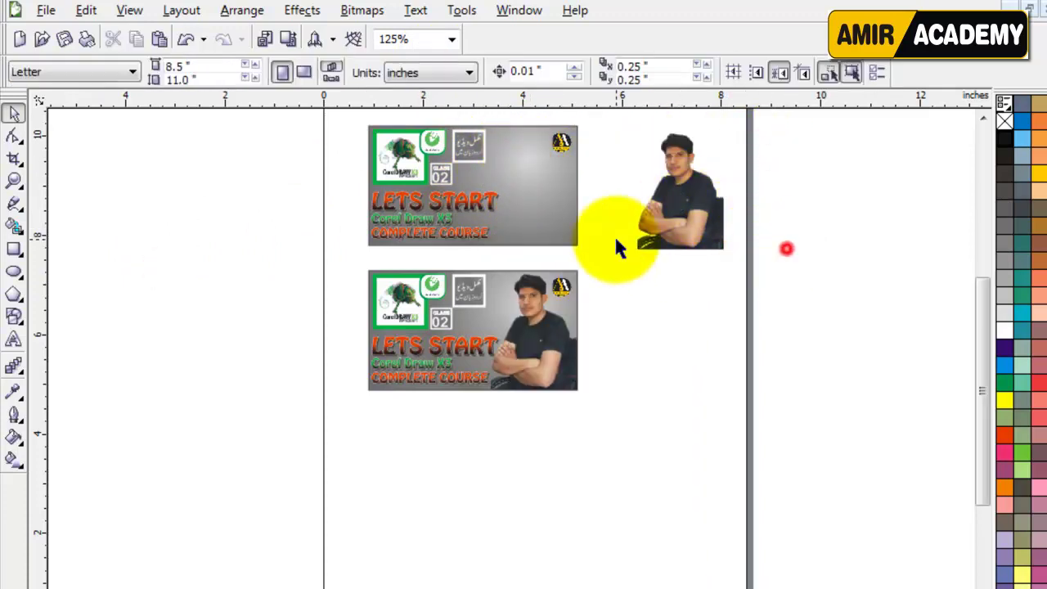
# Step: Move the logos and title lettering out to the left of the upper copy and the round badge below the portrait
pyautogui.moveTo(351, 121); pyautogui.dragTo(527, 244)
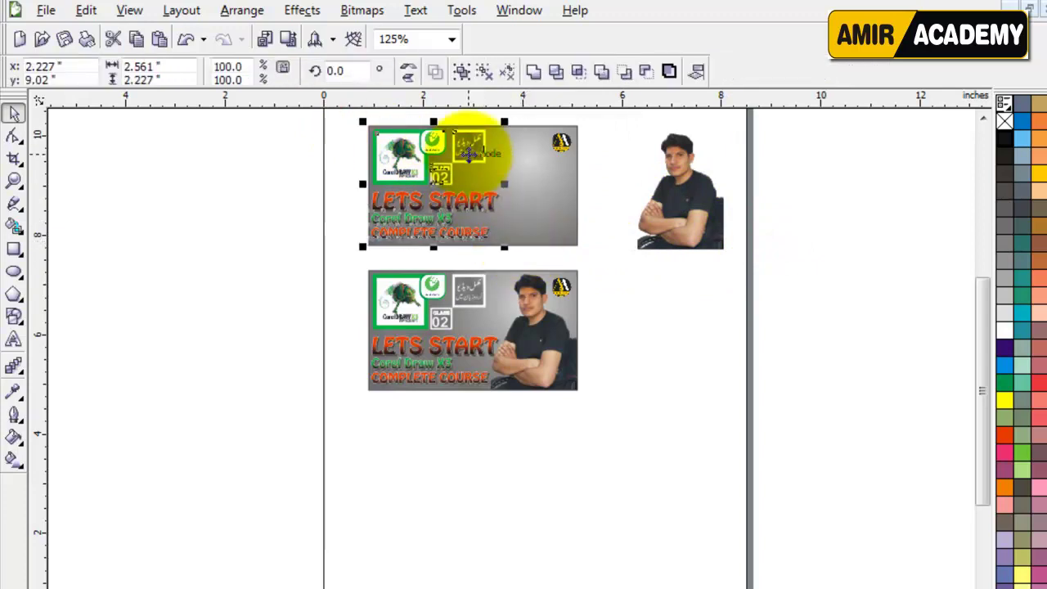
pyautogui.moveTo(467, 140); pyautogui.dragTo(295, 255)
pyautogui.moveTo(573, 137); pyautogui.dragTo(700, 306)
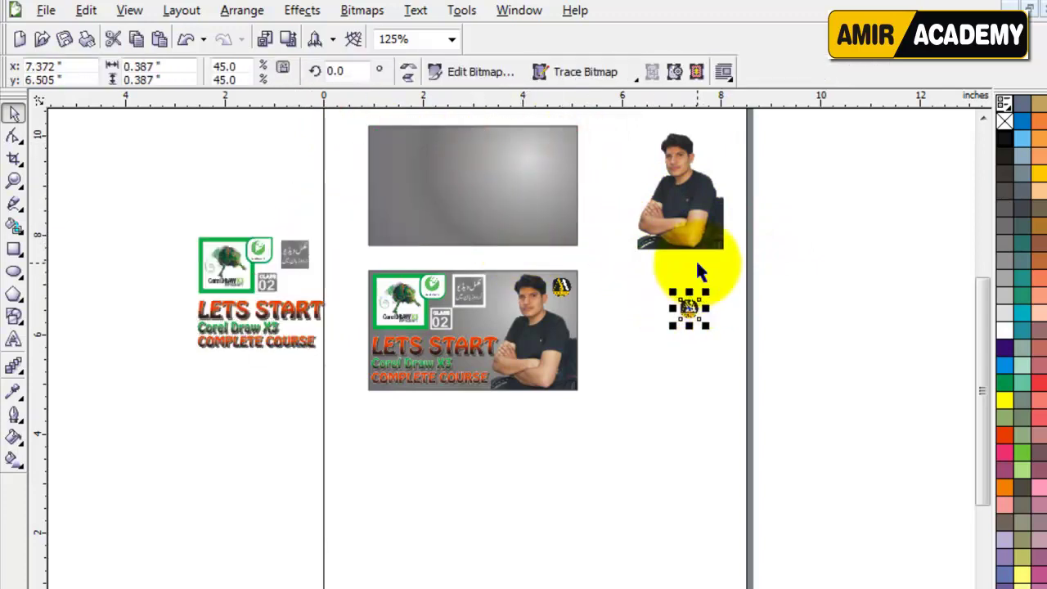
pyautogui.click(299, 198)
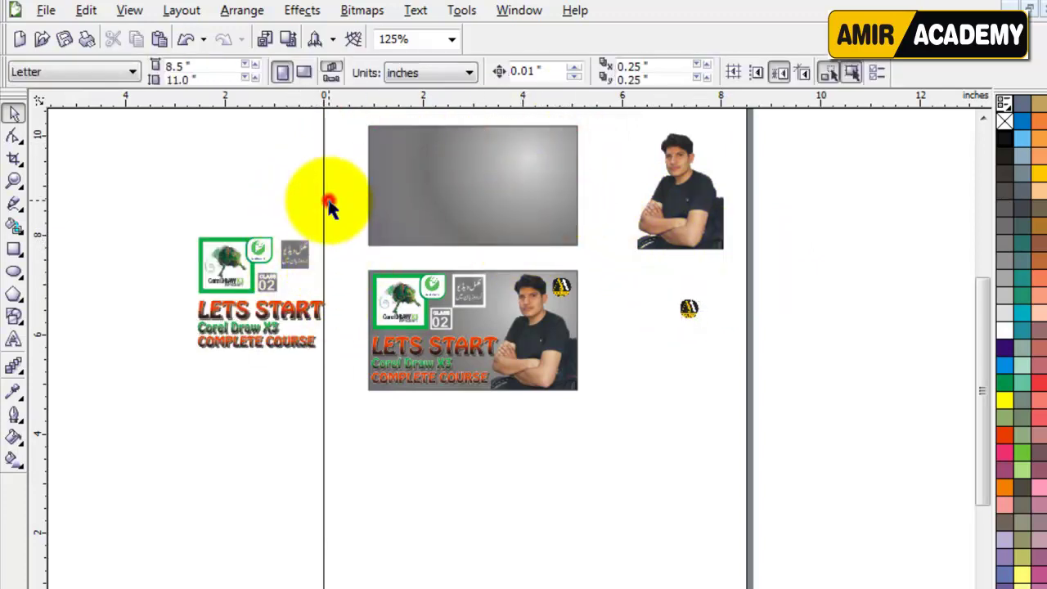
# Step: Move the complete original thumbnail to the page's right edge and shift the bare grey gradient background up over the page's top edge
pyautogui.click(468, 175)
pyautogui.click(207, 499)
pyautogui.click(15, 250)
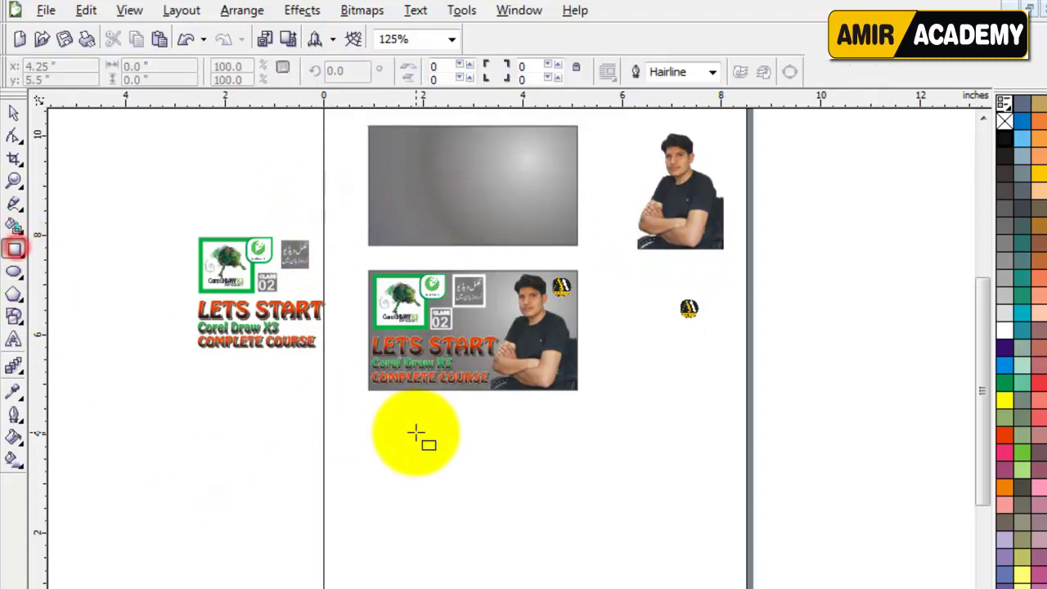
pyautogui.click(12, 113)
pyautogui.click(496, 324)
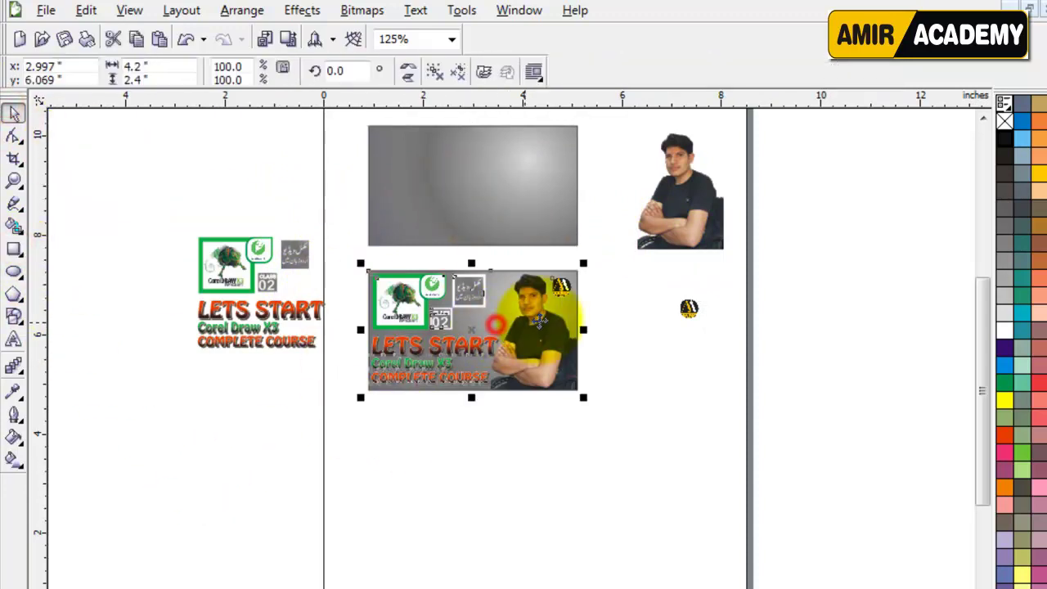
pyautogui.moveTo(542, 320); pyautogui.dragTo(920, 163)
pyautogui.scroll(1, 610, 419)
pyautogui.click(472, 168)
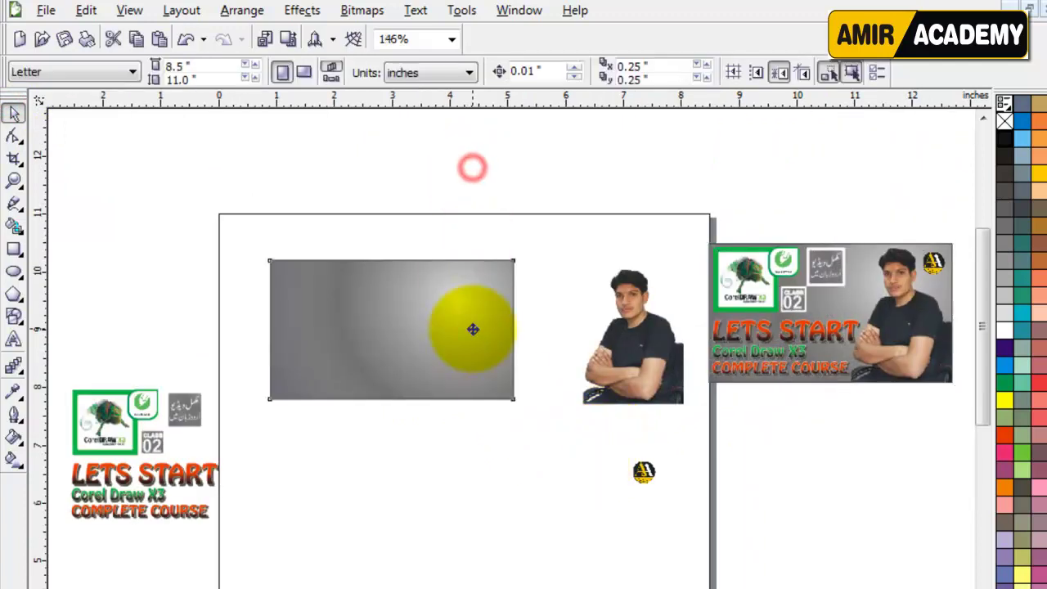
pyautogui.moveTo(472, 329); pyautogui.dragTo(481, 264)
# Step: Draw a rectangle below the grey gradient background and set its size to 4.2 by 2.4 inches
pyautogui.click(14, 250)
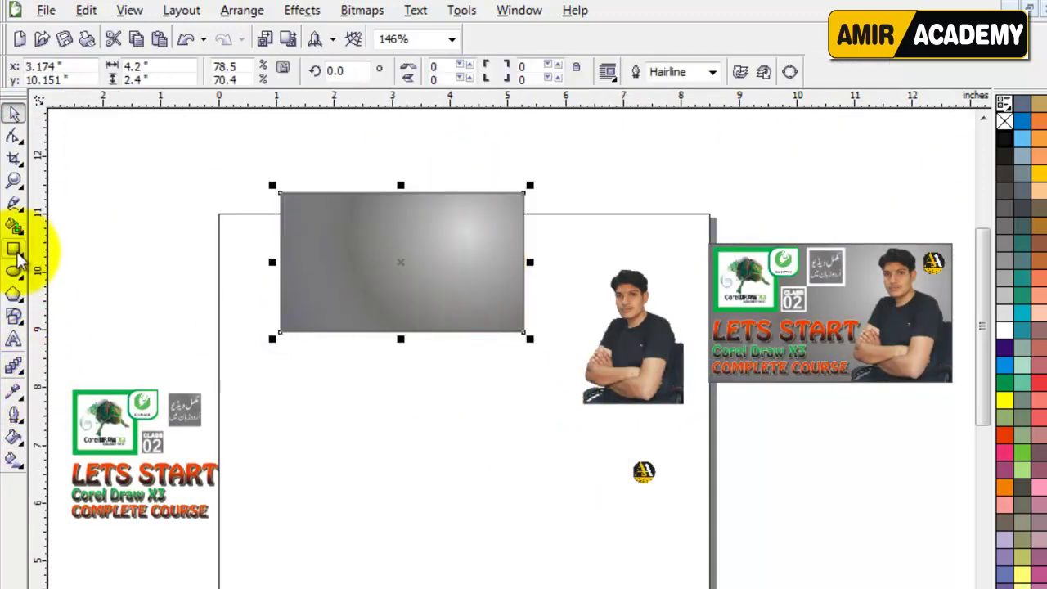
pyautogui.moveTo(287, 376)
pyautogui.mouseDown()
pyautogui.moveTo(555, 510)
pyautogui.moveTo(572, 540)
pyautogui.mouseUp()
pyautogui.click(131, 66)
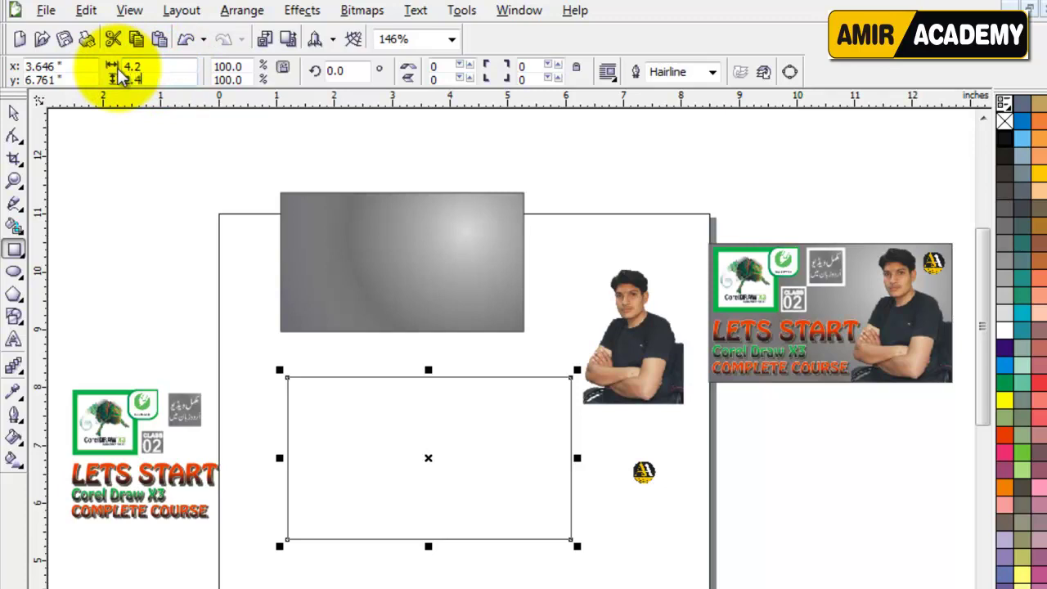
pyautogui.press('Return')
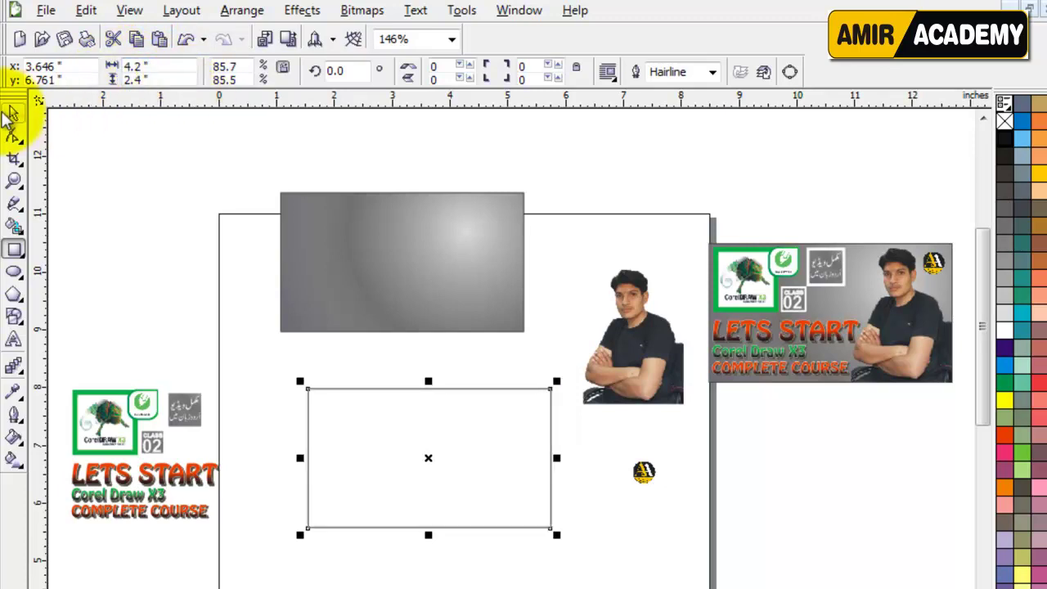
# Step: Move the empty rectangle up so it sits directly beneath the grey gradient background
pyautogui.click(139, 169)
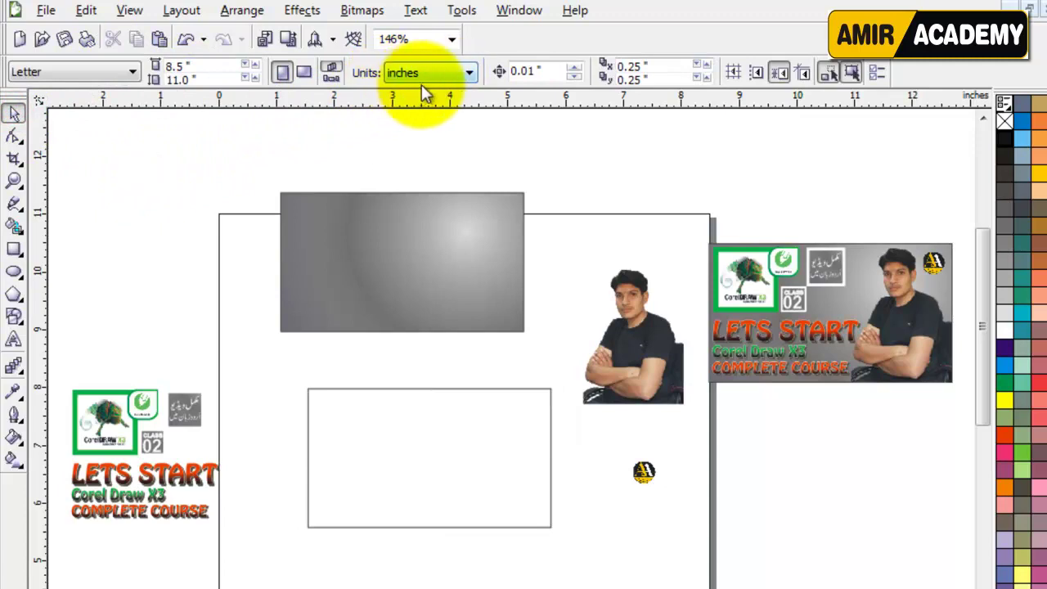
pyautogui.moveTo(487, 490); pyautogui.dragTo(458, 440)
pyautogui.scroll(1, 466, 442)
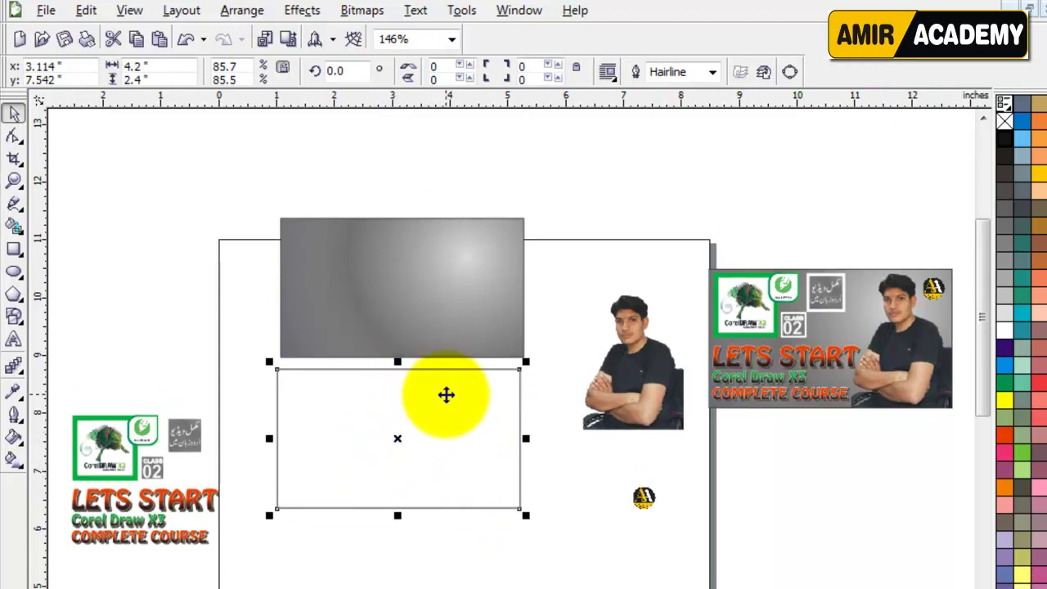
pyautogui.click(193, 196)
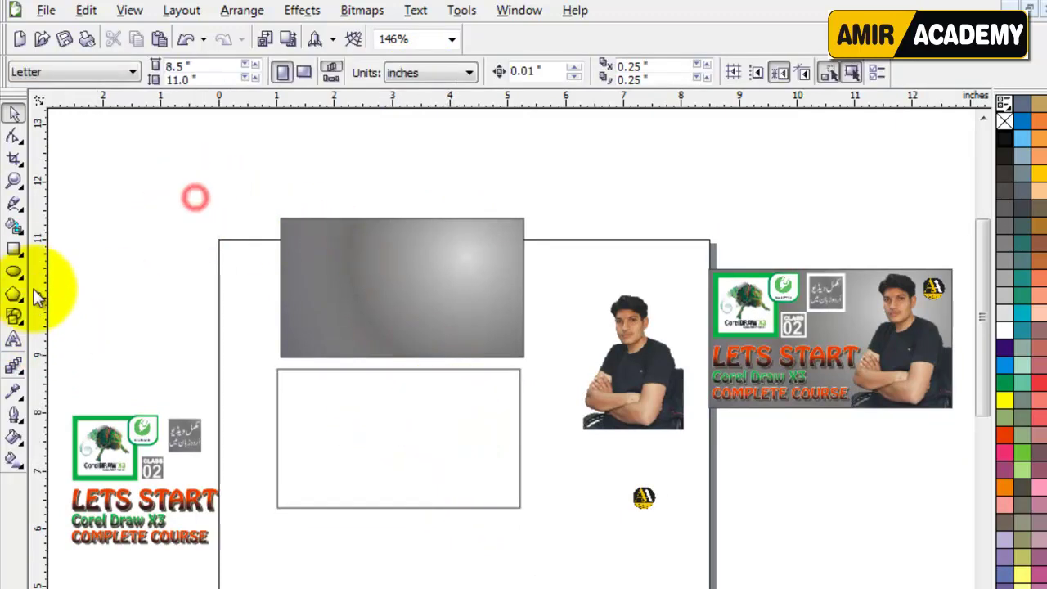
# Step: Apply a linear interactive fill to the empty rectangle from its lower-left corner towards the upper right, with mid grey as the start colour
pyautogui.click(411, 433)
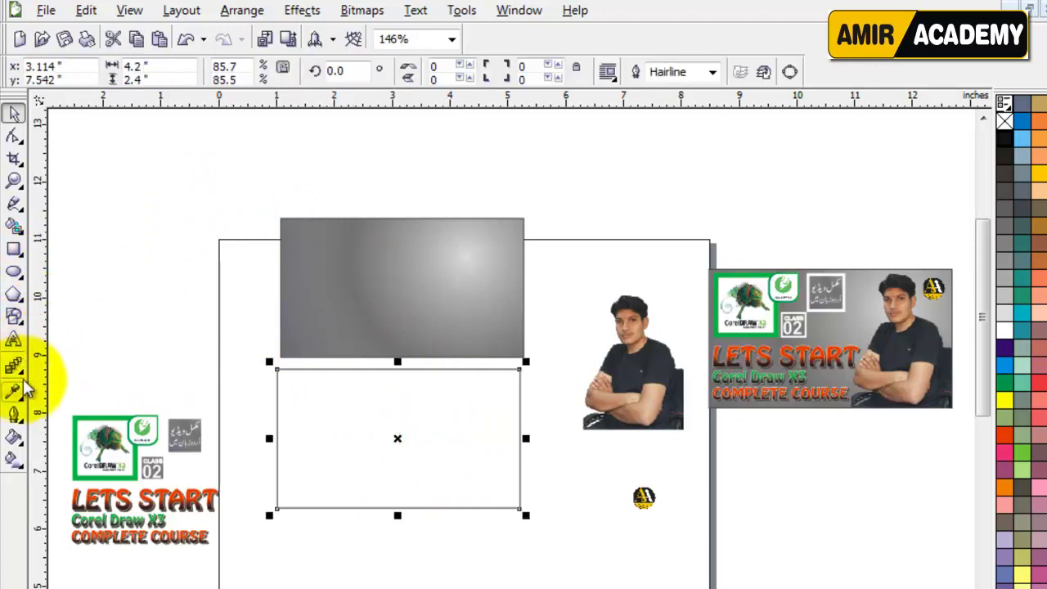
pyautogui.click(13, 463)
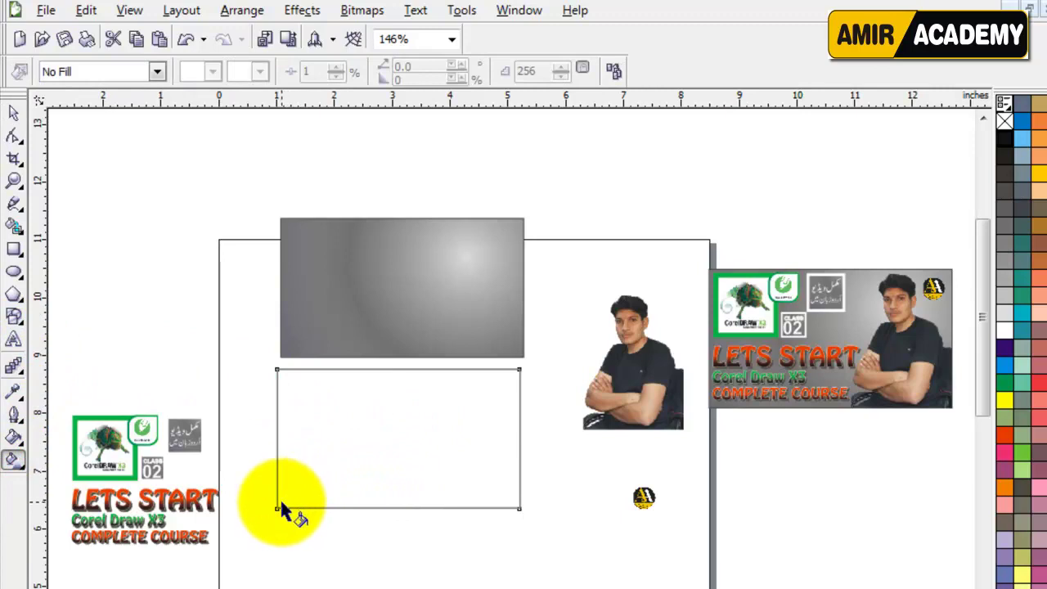
pyautogui.moveTo(280, 501); pyautogui.dragTo(481, 398)
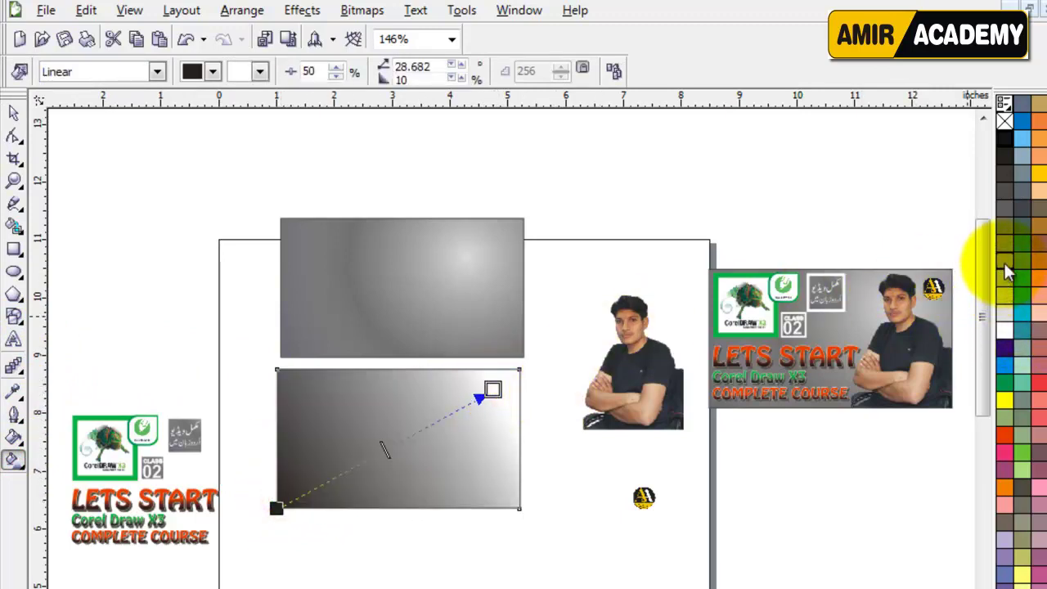
pyautogui.moveTo(1008, 273); pyautogui.dragTo(276, 507)
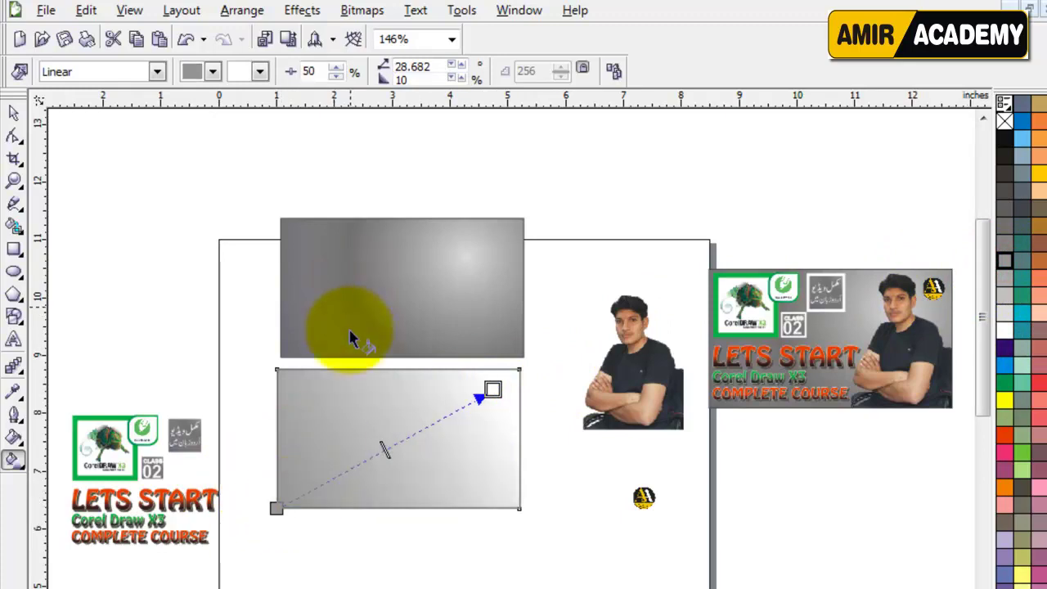
# Step: Examine the Fountain Fill settings of the original grey gradient background and leave them unchanged
pyautogui.click(13, 113)
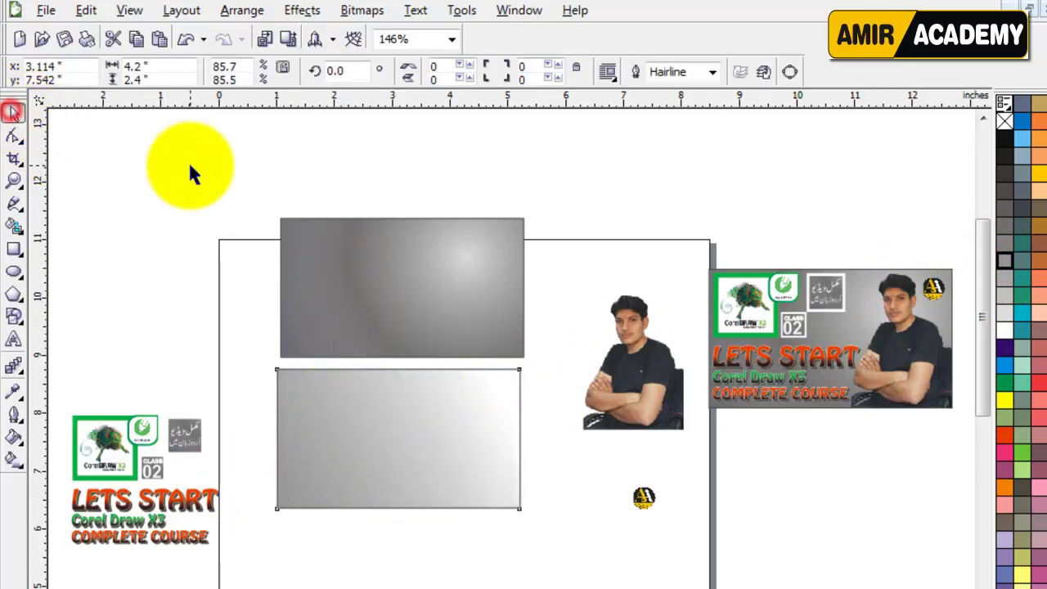
pyautogui.click(187, 160)
pyautogui.click(330, 505)
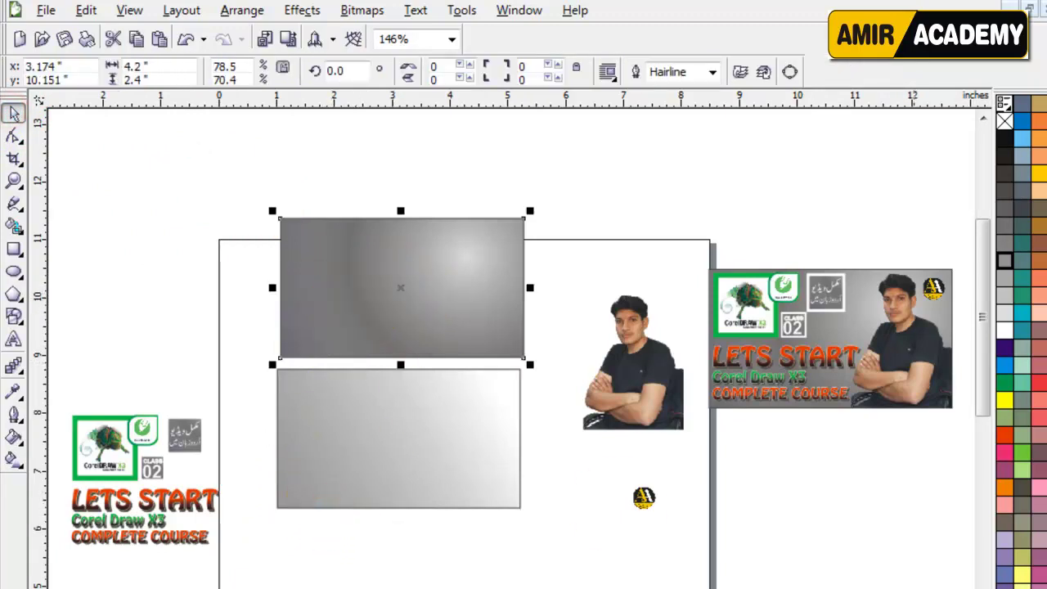
pyautogui.press('F11')
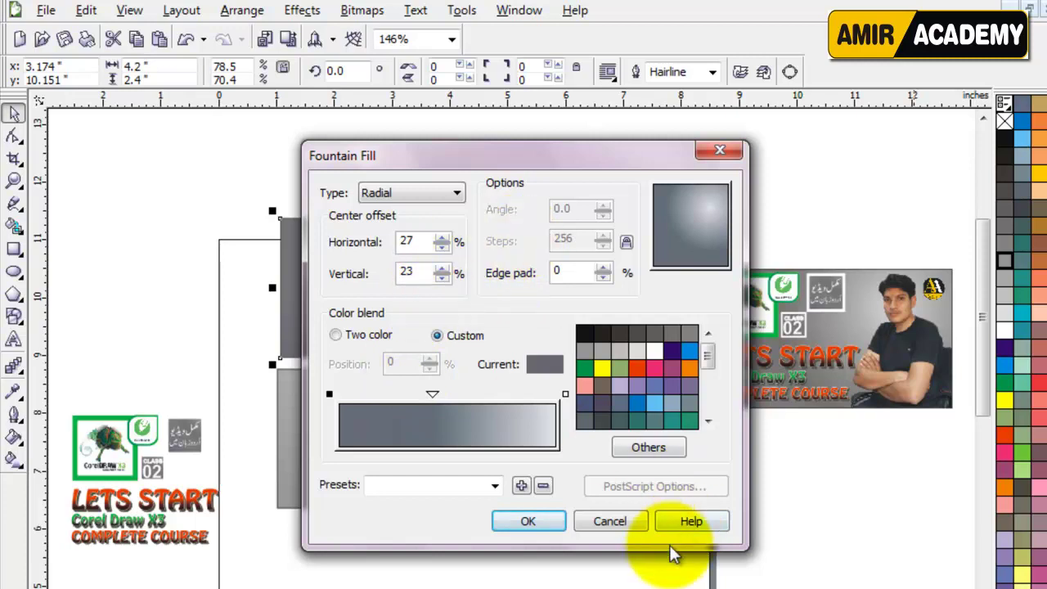
pyautogui.click(603, 523)
# Step: Recolour the new rectangle's linear gradient with dark grey at the upper-right end and white at the lower-left start
pyautogui.click(347, 450)
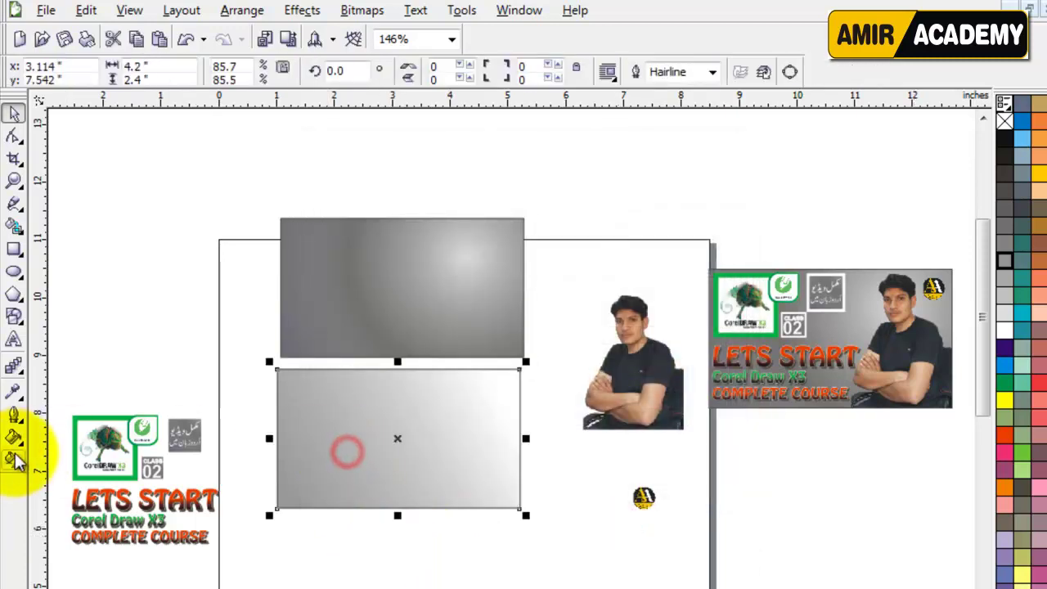
pyautogui.click(14, 460)
pyautogui.click(1006, 247)
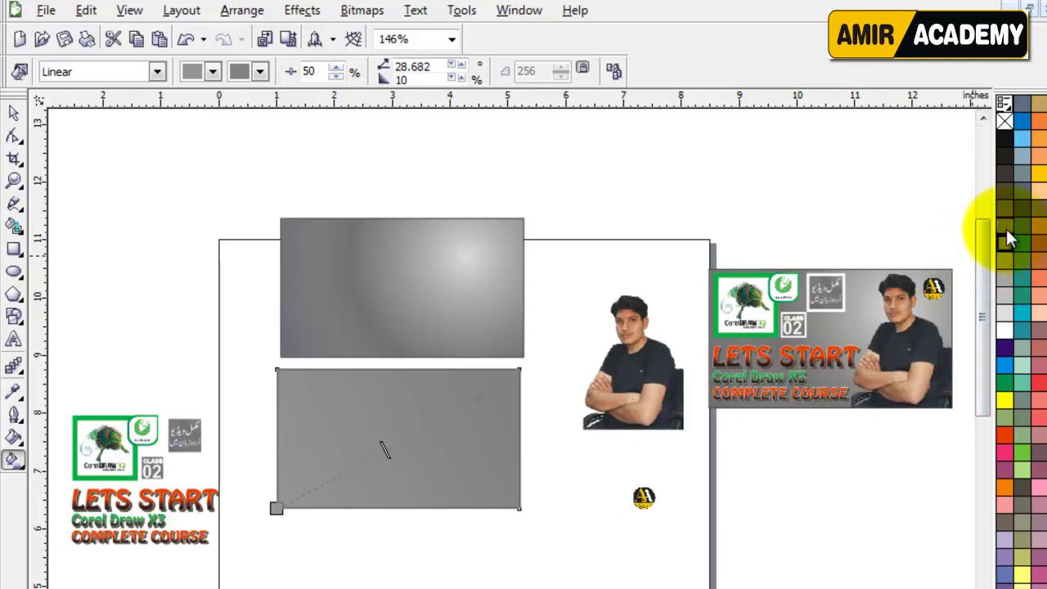
pyautogui.moveTo(1006, 226); pyautogui.dragTo(493, 391)
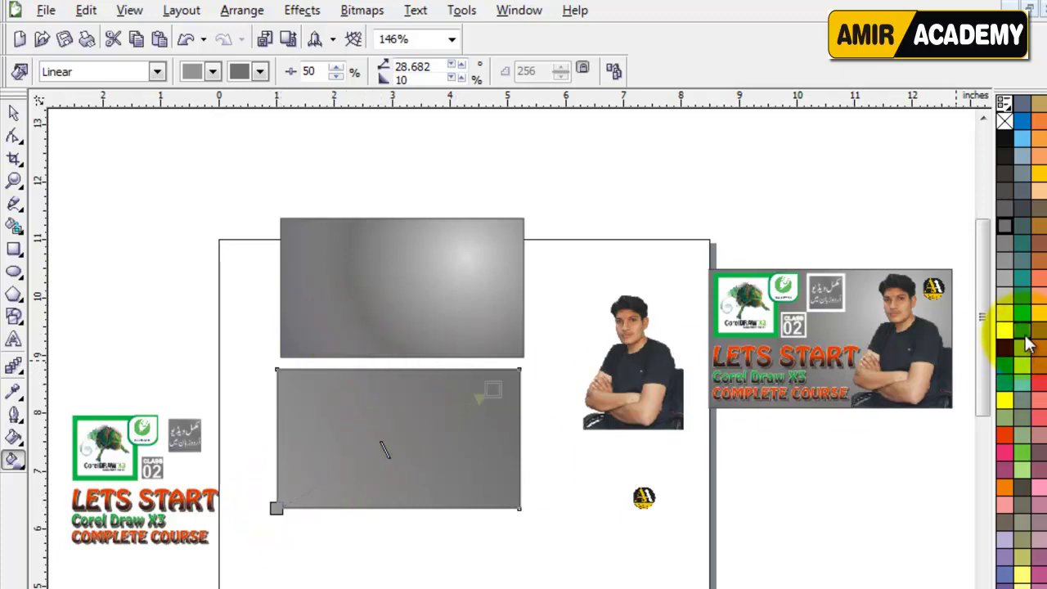
pyautogui.moveTo(1006, 334); pyautogui.dragTo(277, 507)
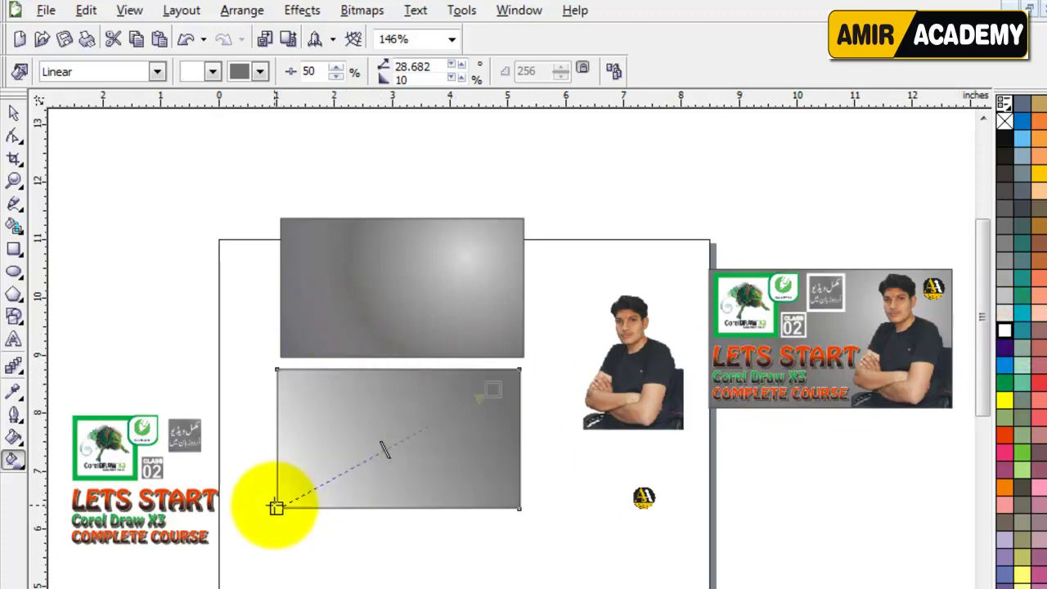
# Step: Change the new rectangle's fill to radial, with white at the centre and dark grey at the outer end
pyautogui.click(99, 72)
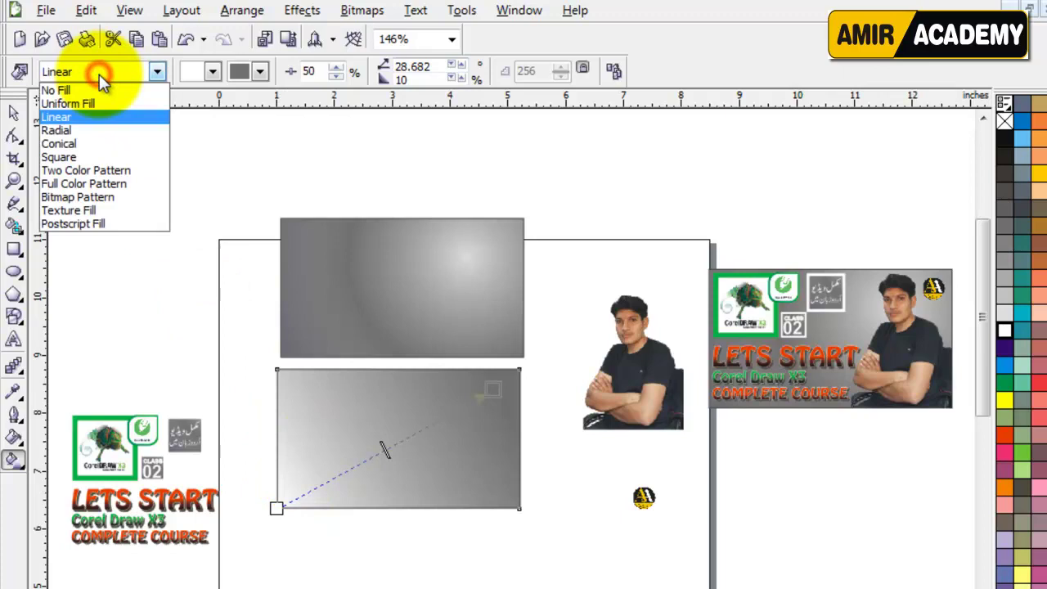
pyautogui.click(79, 127)
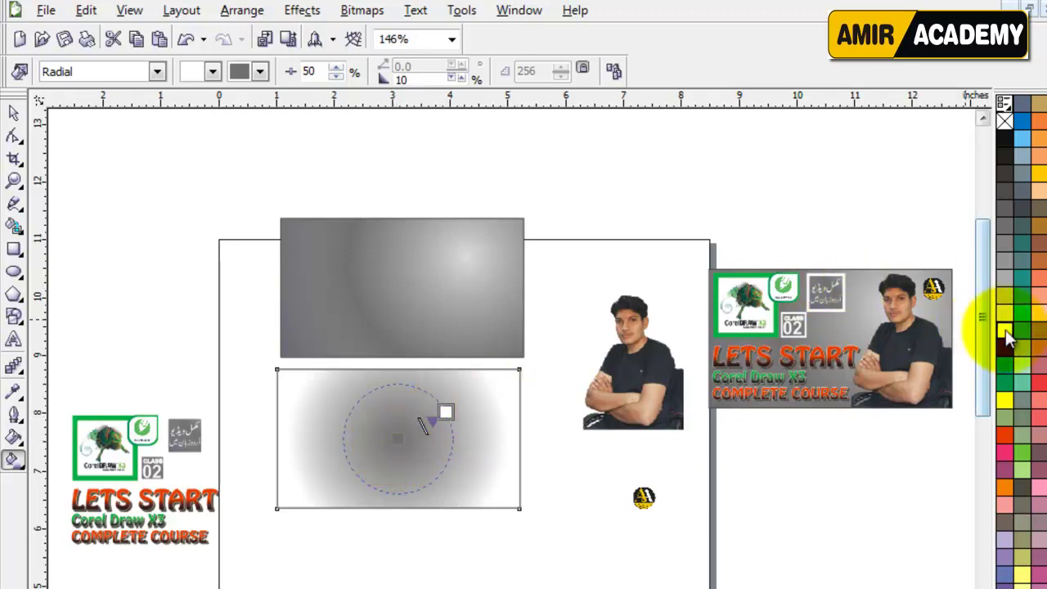
pyautogui.moveTo(1005, 330); pyautogui.dragTo(397, 439)
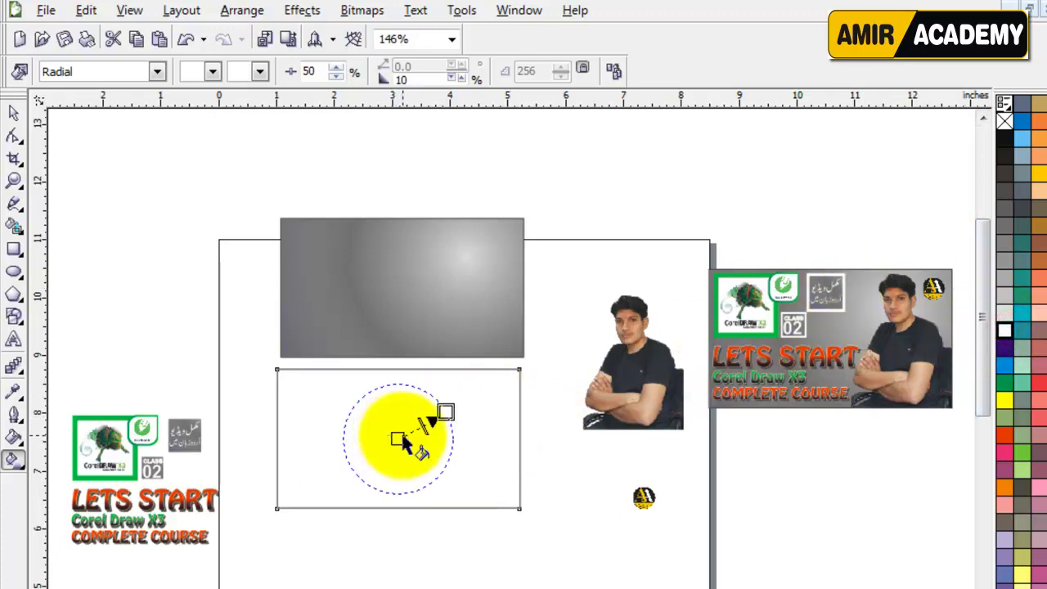
pyautogui.moveTo(1007, 233); pyautogui.dragTo(356, 451)
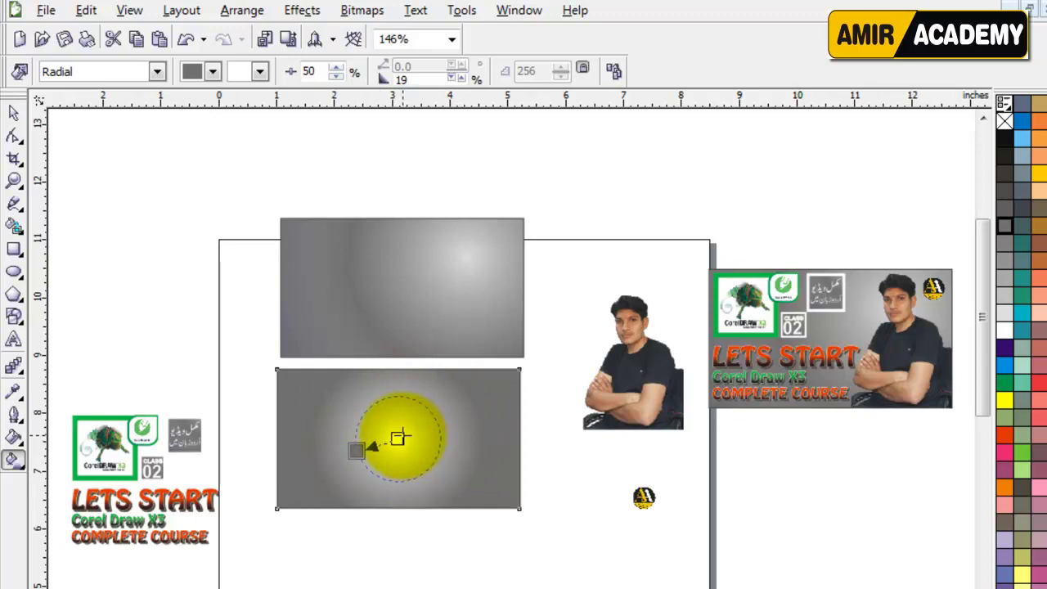
# Step: Shift the radial fill's white centre towards the rectangle's upper right, extend its outer end to the lower left, and add a dark grey midpoint colour
pyautogui.click(480, 400)
pyautogui.moveTo(473, 408); pyautogui.dragTo(360, 449)
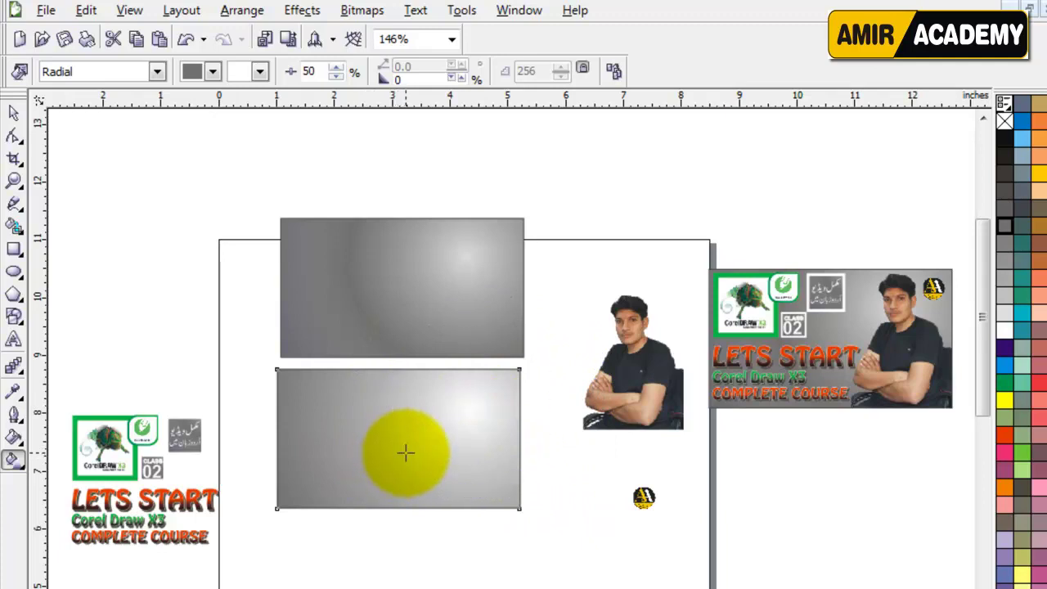
pyautogui.moveTo(405, 452)
pyautogui.mouseDown()
pyautogui.moveTo(413, 440)
pyautogui.moveTo(395, 454)
pyautogui.mouseUp()
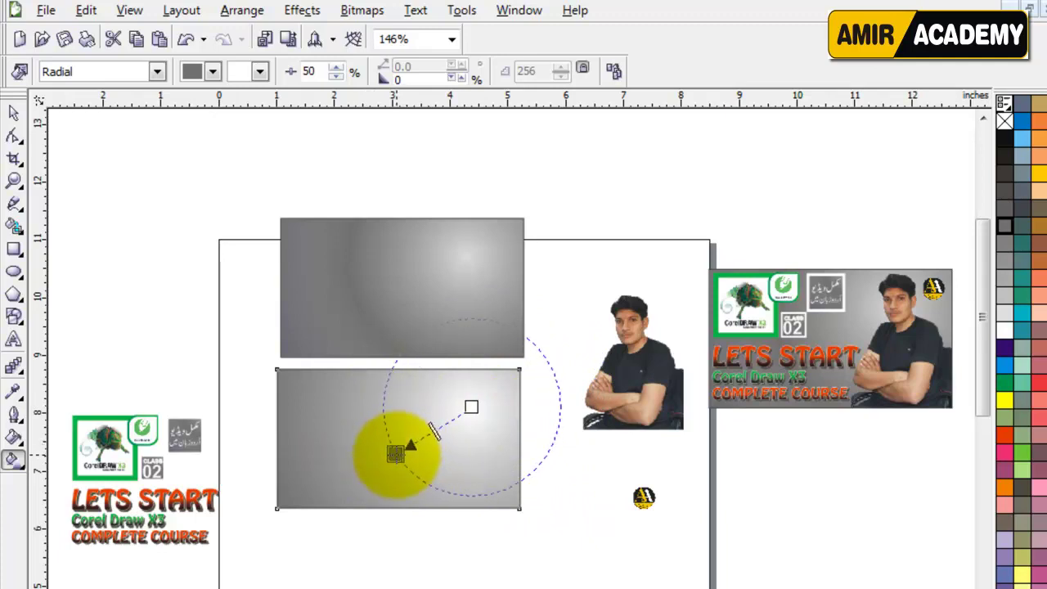
pyautogui.moveTo(1005, 226); pyautogui.dragTo(485, 402)
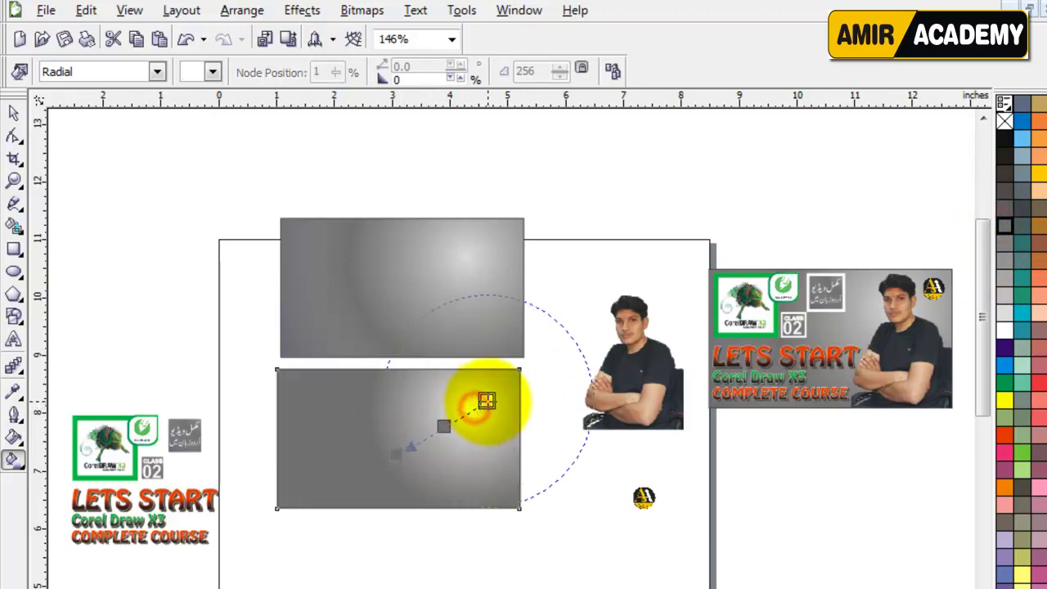
pyautogui.moveTo(393, 454); pyautogui.dragTo(360, 466)
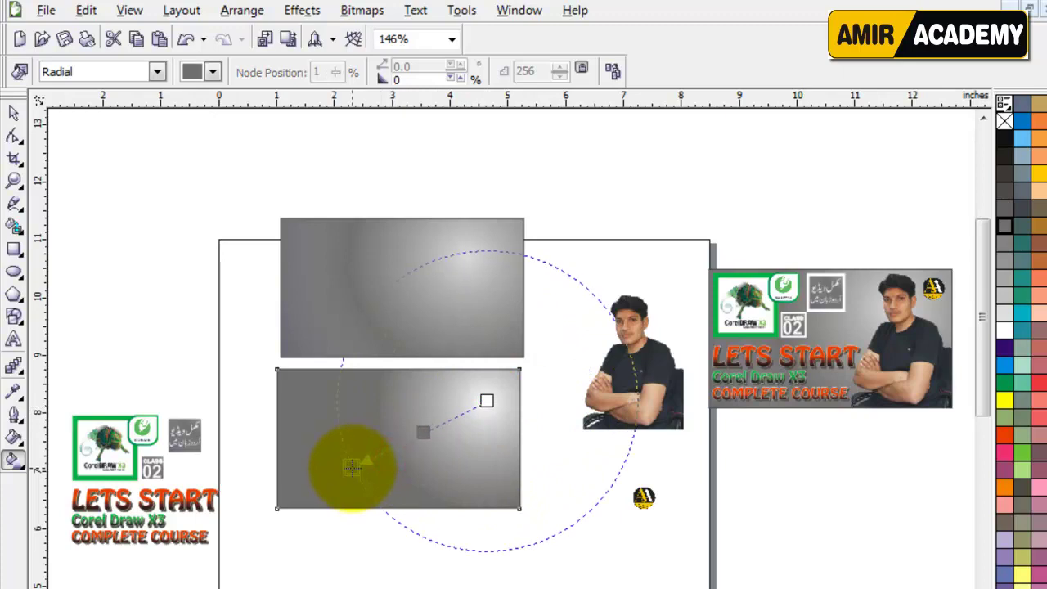
pyautogui.moveTo(487, 402); pyautogui.dragTo(460, 415)
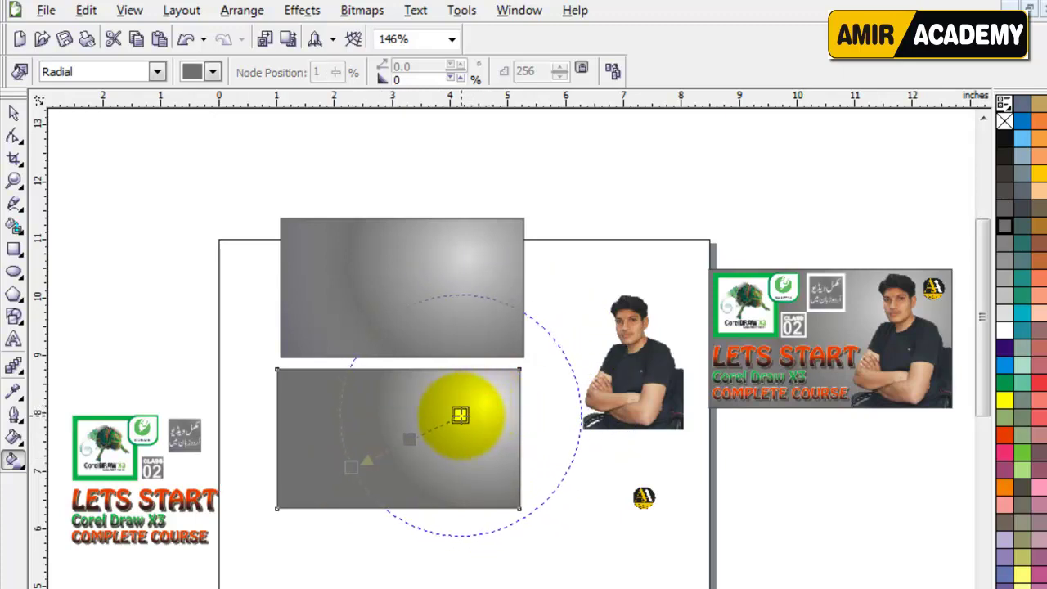
pyautogui.click(14, 112)
pyautogui.click(174, 210)
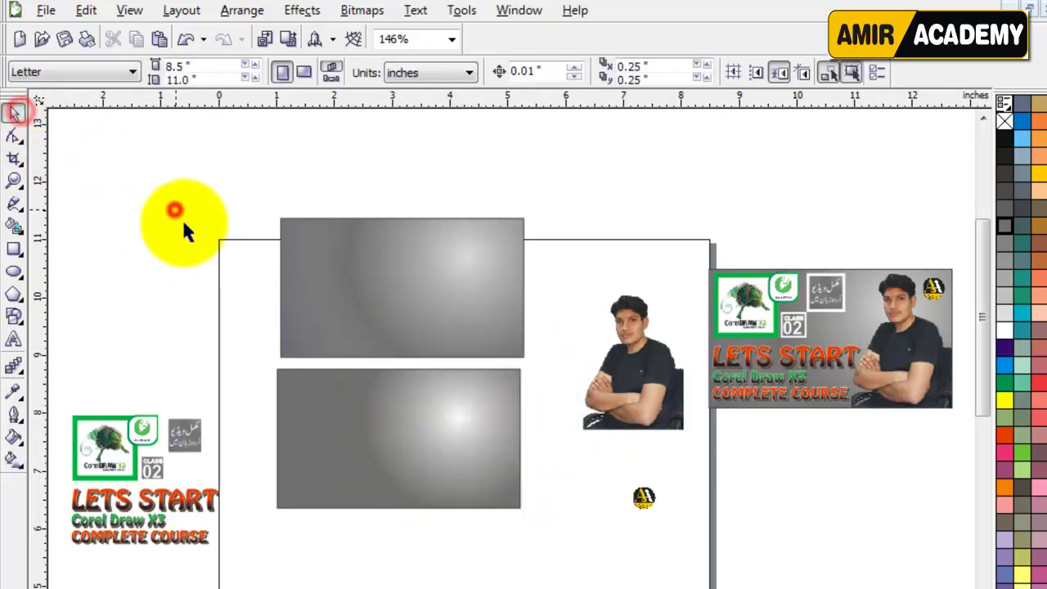
pyautogui.click(178, 318)
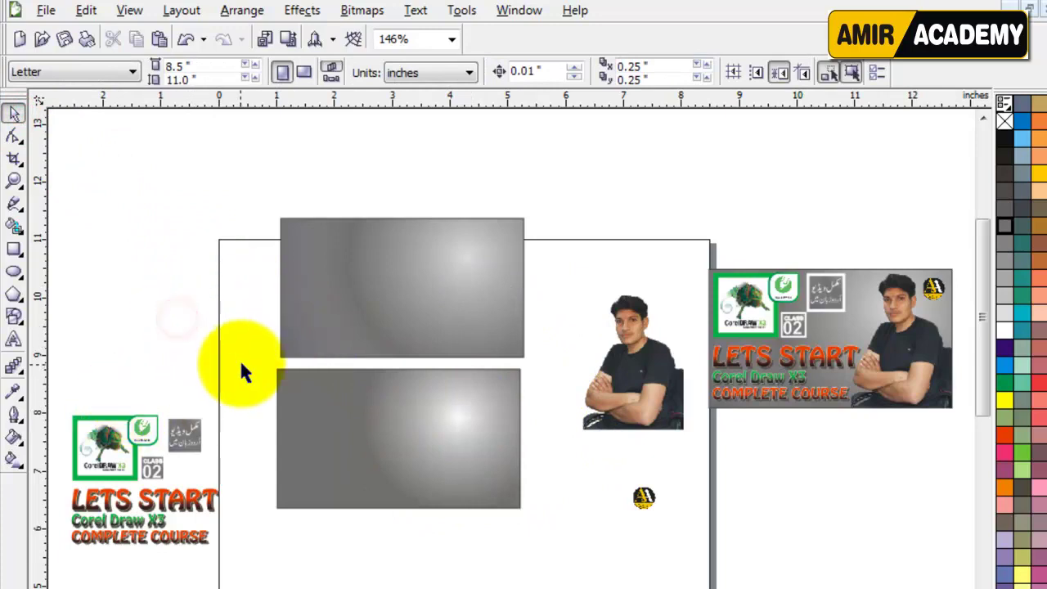
# Step: Move the loose logo and title parts closer to the backgrounds, and delete the original grey gradient rectangle
pyautogui.moveTo(242, 364); pyautogui.dragTo(64, 579)
pyautogui.moveTo(146, 475); pyautogui.dragTo(195, 387)
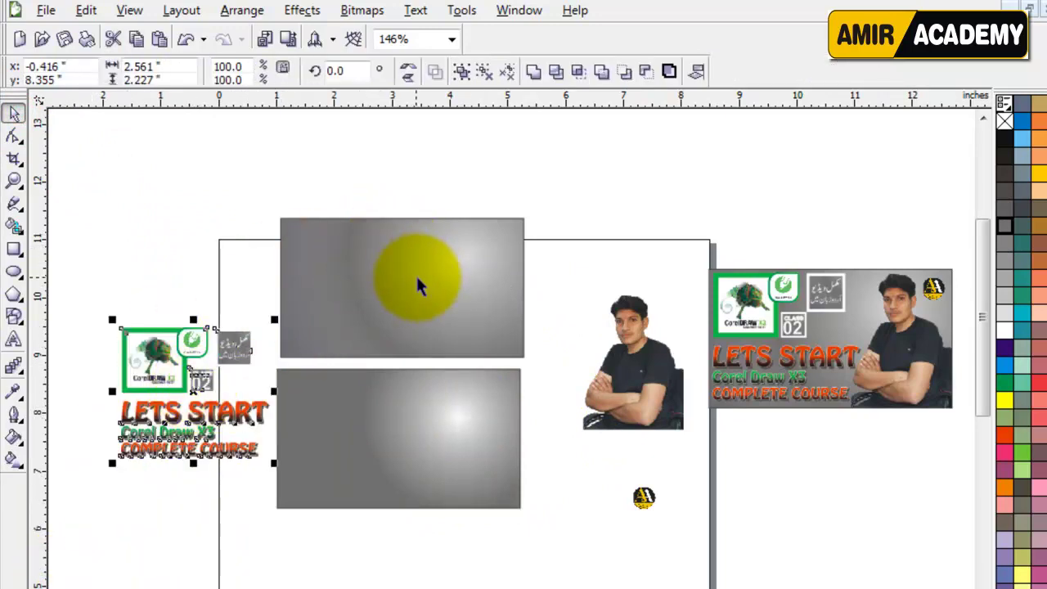
pyautogui.moveTo(411, 286); pyautogui.dragTo(436, 245)
pyautogui.press('Delete')
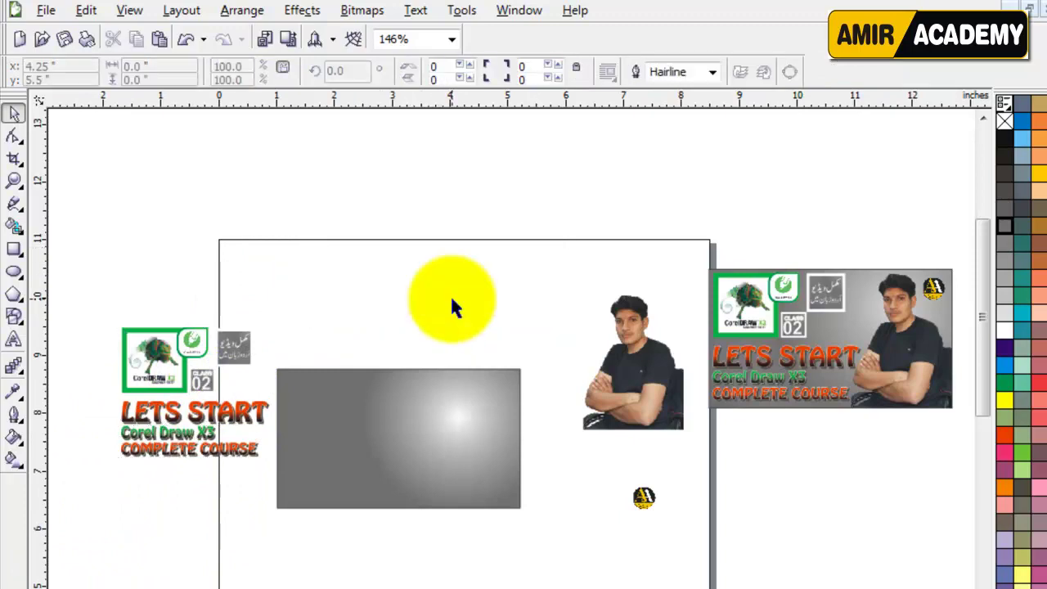
# Step: Move the new gradient background up and place the finished thumbnail directly above it for reference
pyautogui.moveTo(456, 411); pyautogui.dragTo(510, 327)
pyautogui.scroll(1, 561, 234)
pyautogui.click(567, 218)
pyautogui.moveTo(630, 344); pyautogui.dragTo(492, 215)
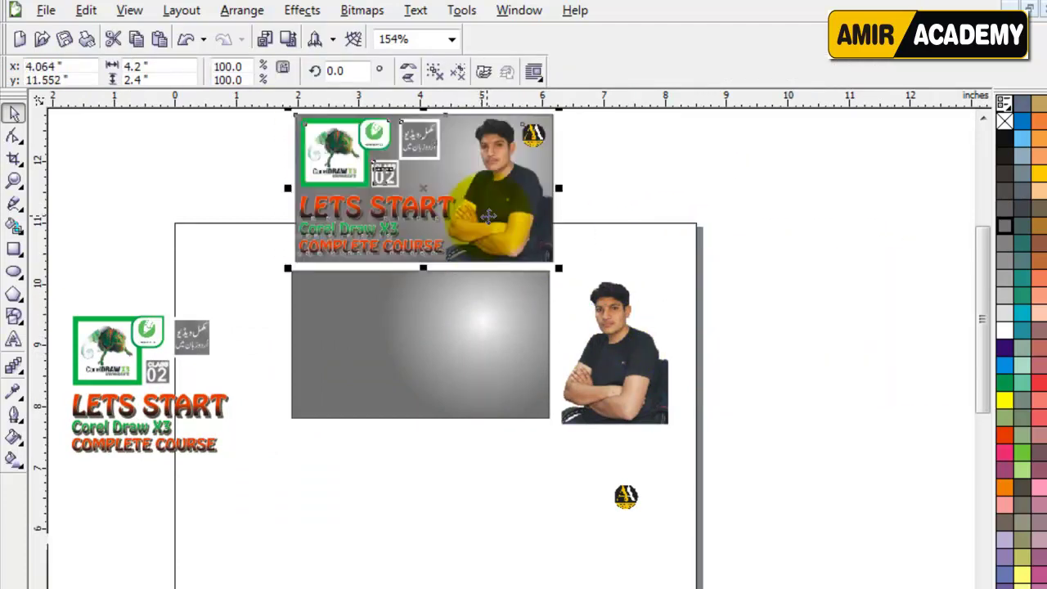
pyautogui.scroll(2, 459, 240)
pyautogui.click(825, 216)
# Step: Align the portrait cutout with the right edge of the new gradient background
pyautogui.moveTo(838, 417)
pyautogui.mouseDown()
pyautogui.moveTo(847, 454)
pyautogui.moveTo(661, 448)
pyautogui.mouseUp()
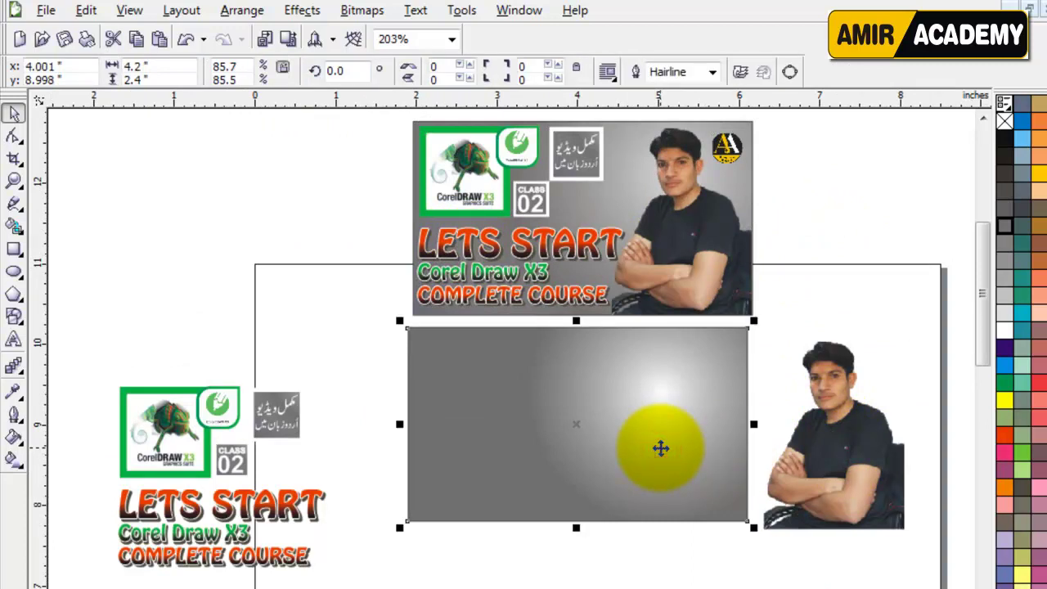
pyautogui.click(909, 323)
pyautogui.click(865, 448)
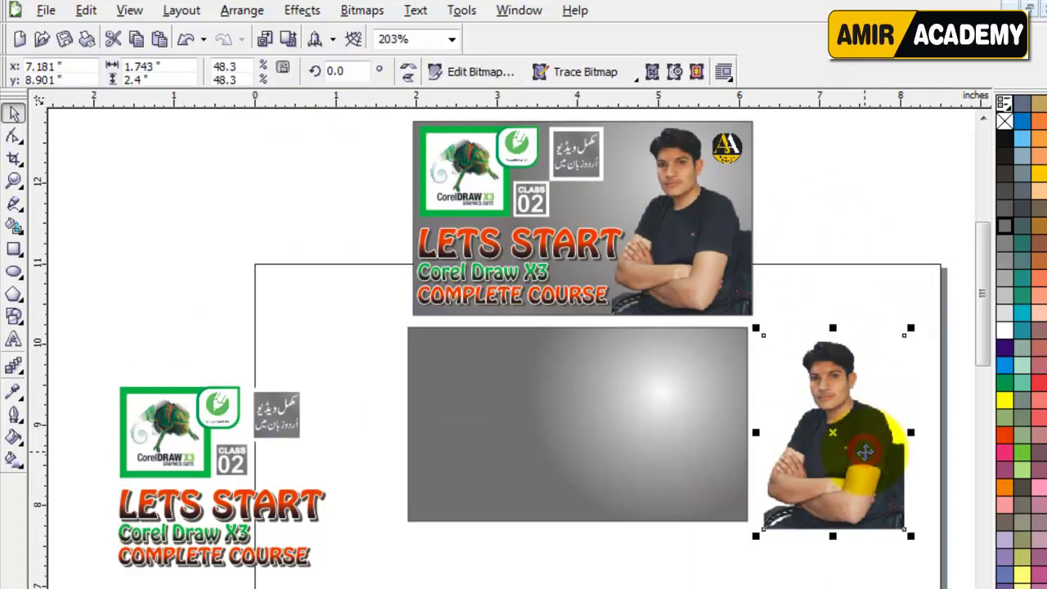
pyautogui.moveTo(864, 449); pyautogui.dragTo(628, 442)
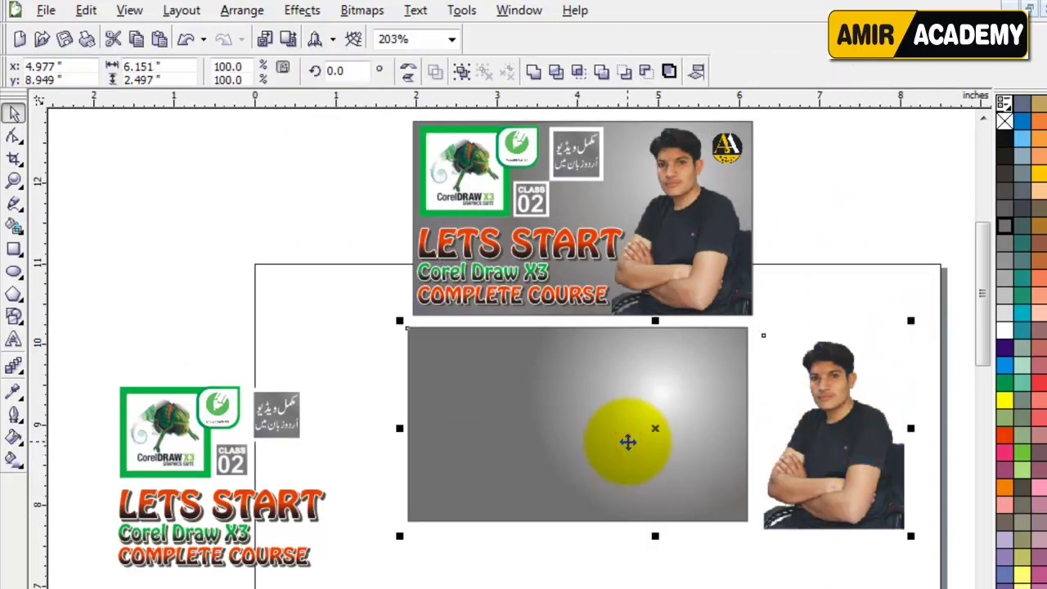
pyautogui.press('l')
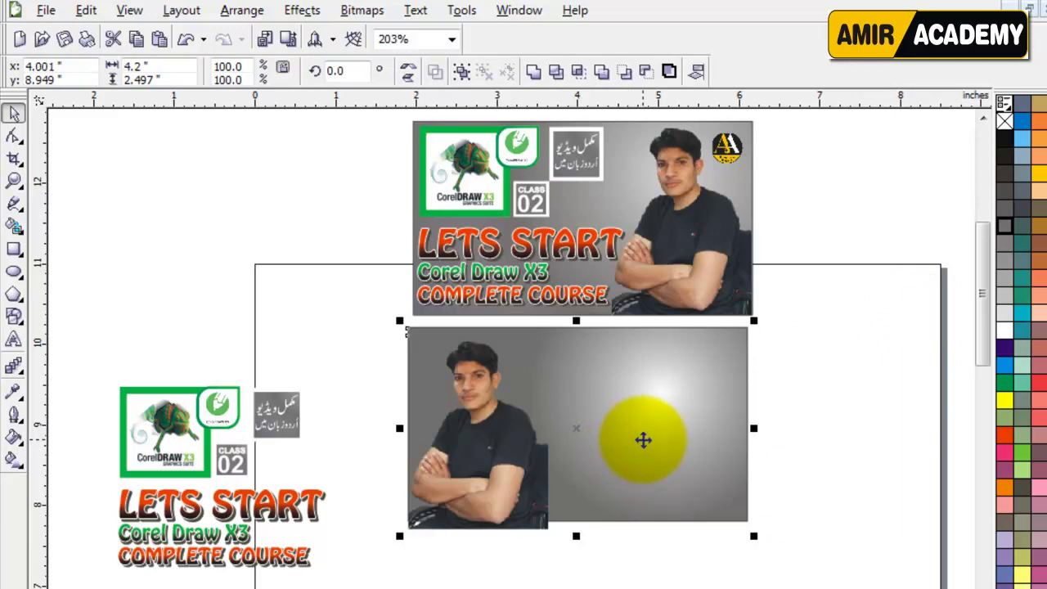
pyautogui.press('r')
pyautogui.click(872, 469)
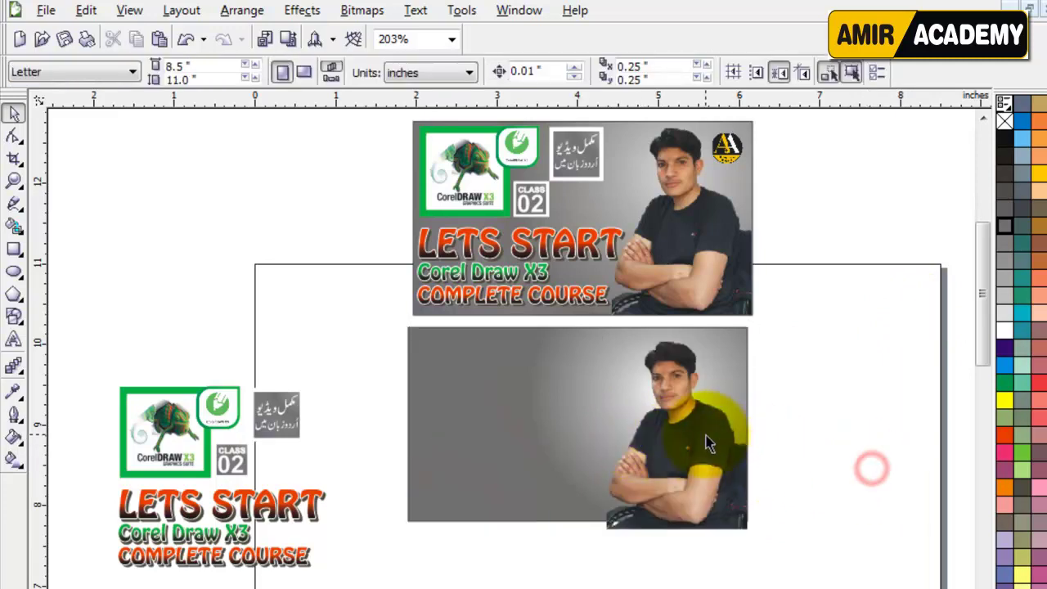
# Step: Align the bottom edge of the portrait with the bottom edge of the gradient background
pyautogui.click(702, 438)
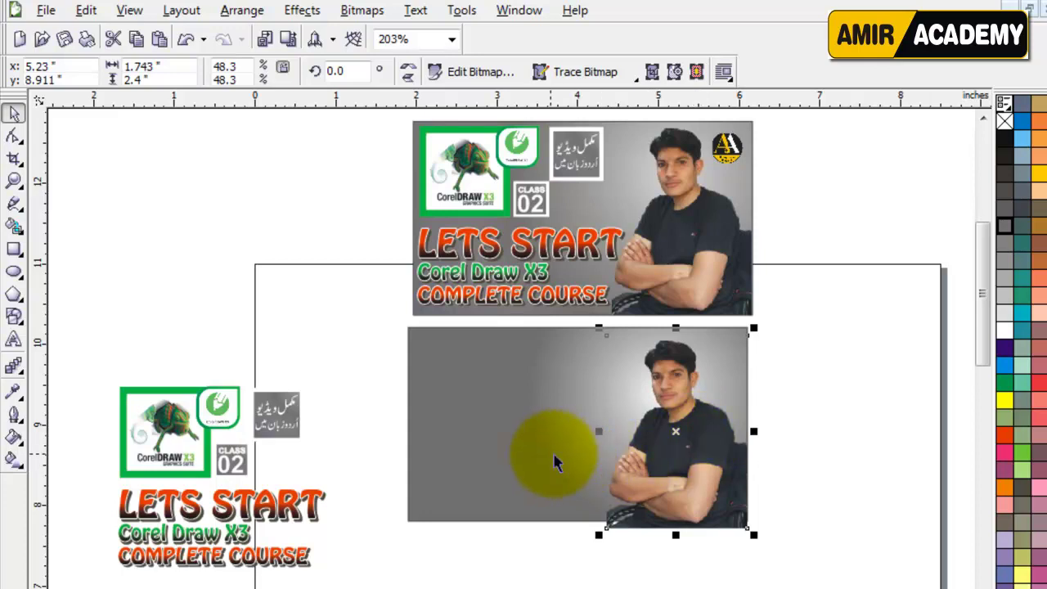
pyautogui.keyDown('shift'); pyautogui.click(521, 456); pyautogui.keyUp('shift')
pyautogui.press('b')
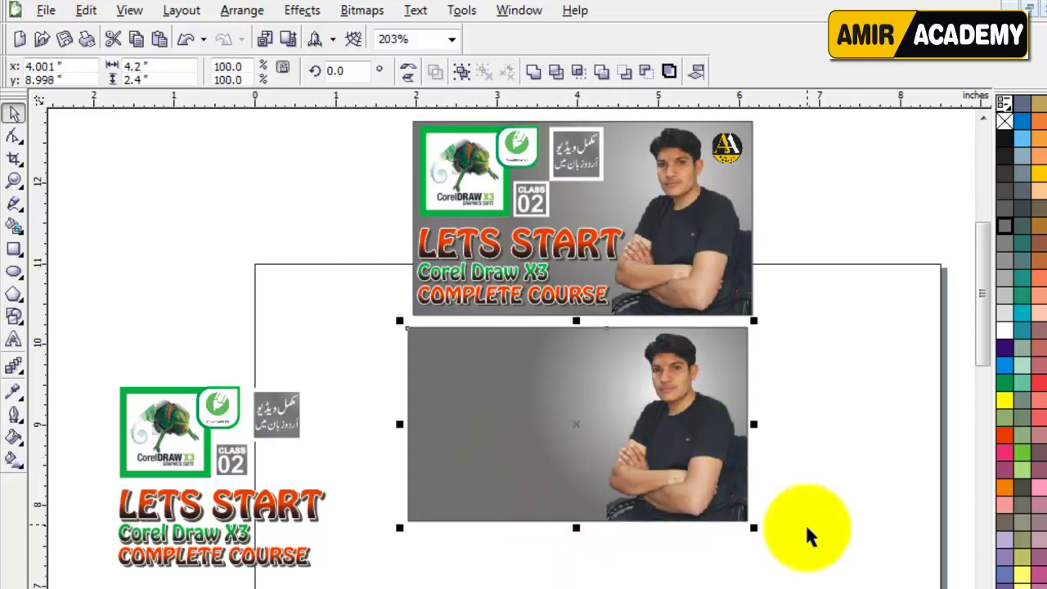
pyautogui.click(882, 494)
# Step: Move the round yellow and black logo up beside the right edge of the gradient background
pyautogui.click(697, 434)
pyautogui.moveTo(855, 588); pyautogui.dragTo(797, 365)
pyautogui.press('F2')
pyautogui.click(13, 112)
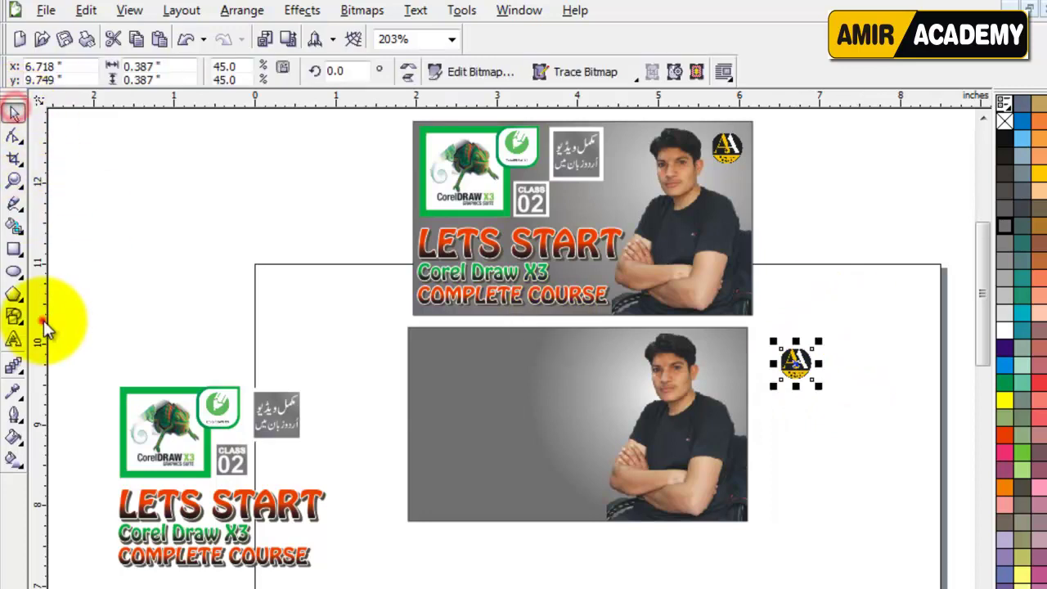
# Step: Move the CorelDRAW logo, class badges and title lines together up and closer to the gradient background
pyautogui.moveTo(83, 350); pyautogui.dragTo(365, 586)
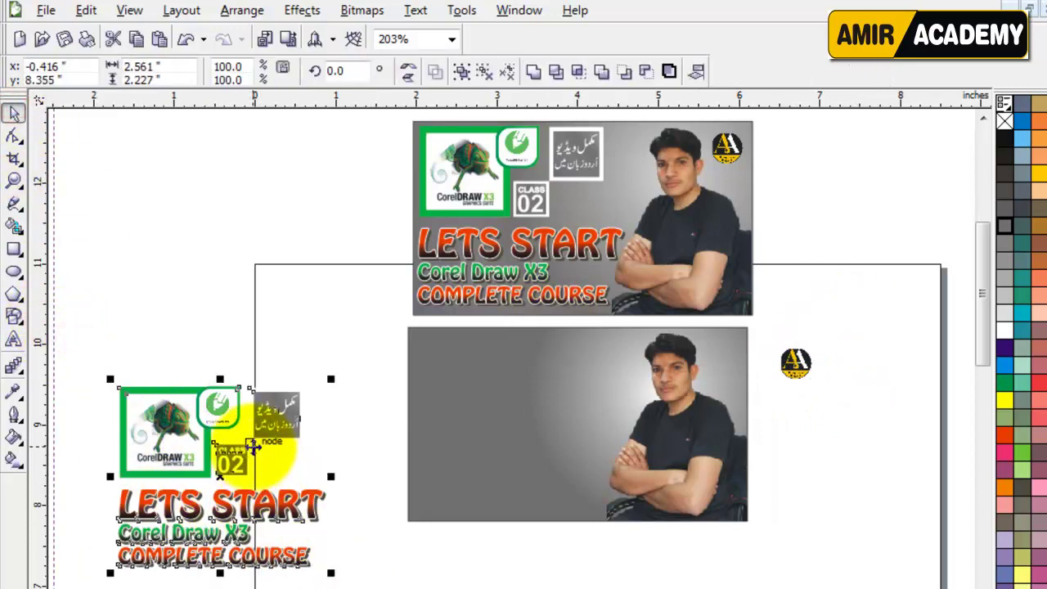
pyautogui.moveTo(273, 416); pyautogui.dragTo(331, 369)
pyautogui.scroll(2, 331, 368)
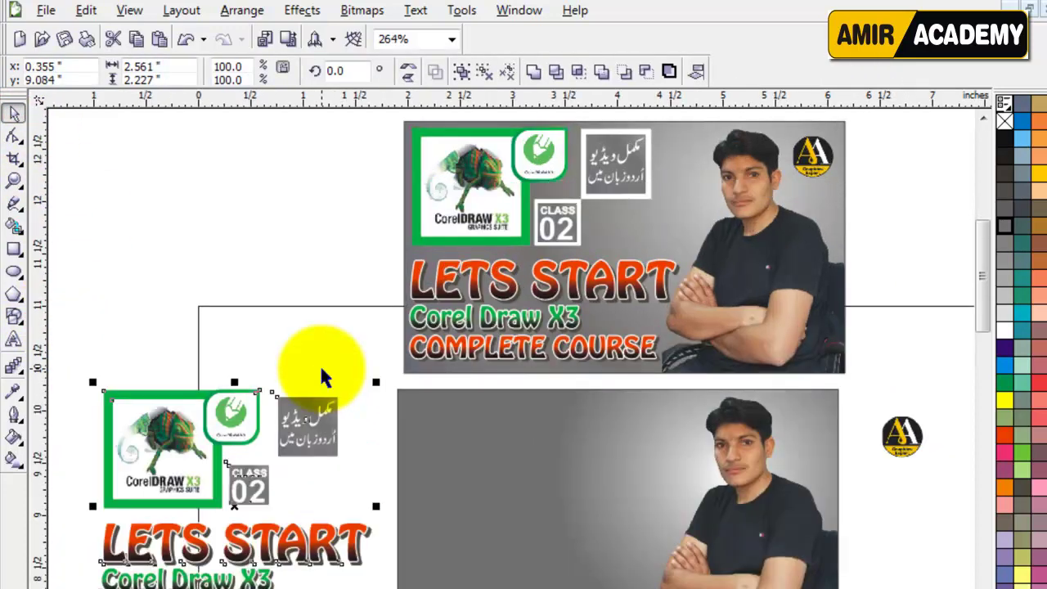
pyautogui.click(334, 293)
# Step: Place the round yellow and black logo in the gradient background's upper-right corner, beside the portrait's head
pyautogui.click(919, 523)
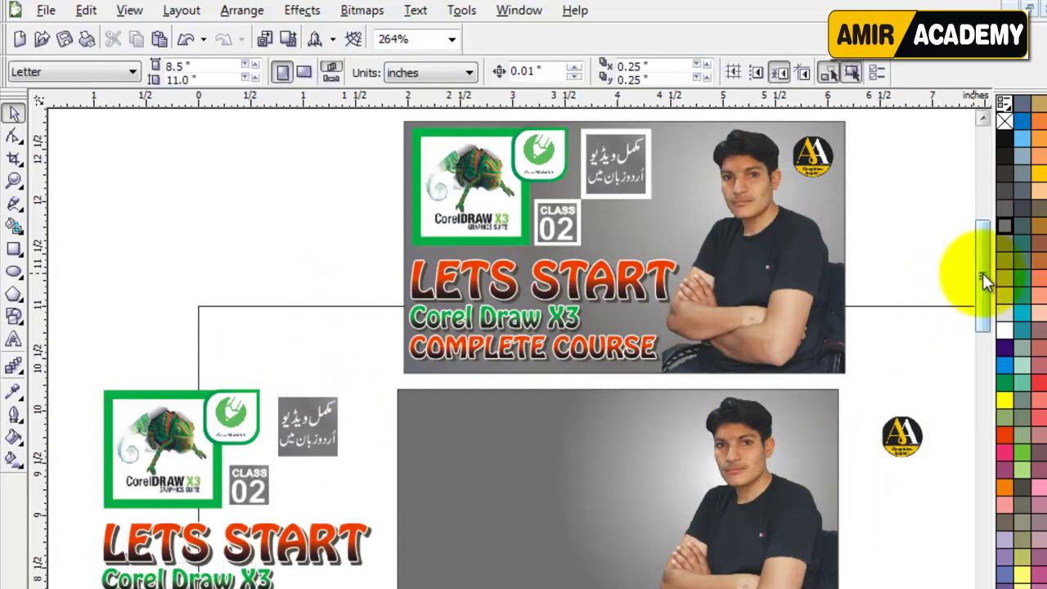
pyautogui.click(917, 368)
pyautogui.moveTo(914, 441); pyautogui.dragTo(809, 433)
pyautogui.click(859, 465)
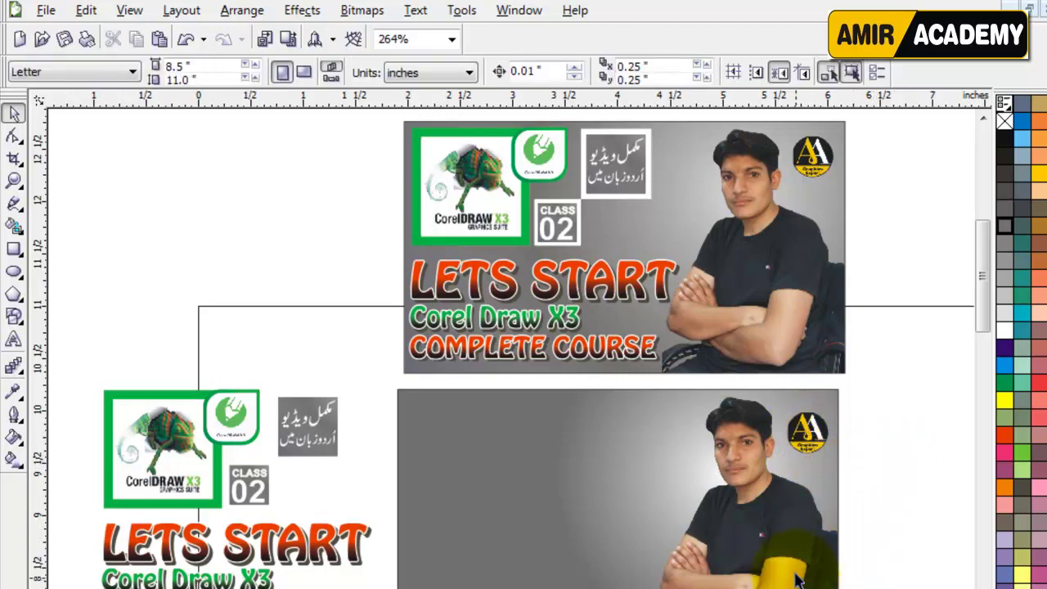
pyautogui.click(892, 516)
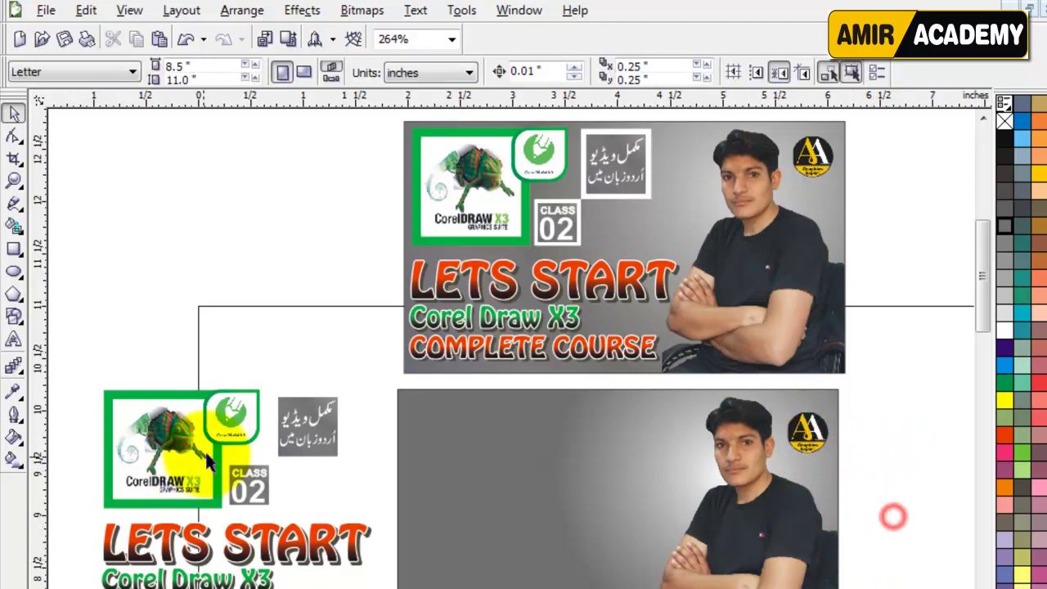
# Step: Move the three title lines as one group onto the lower-left part of the gradient background
pyautogui.click(321, 351)
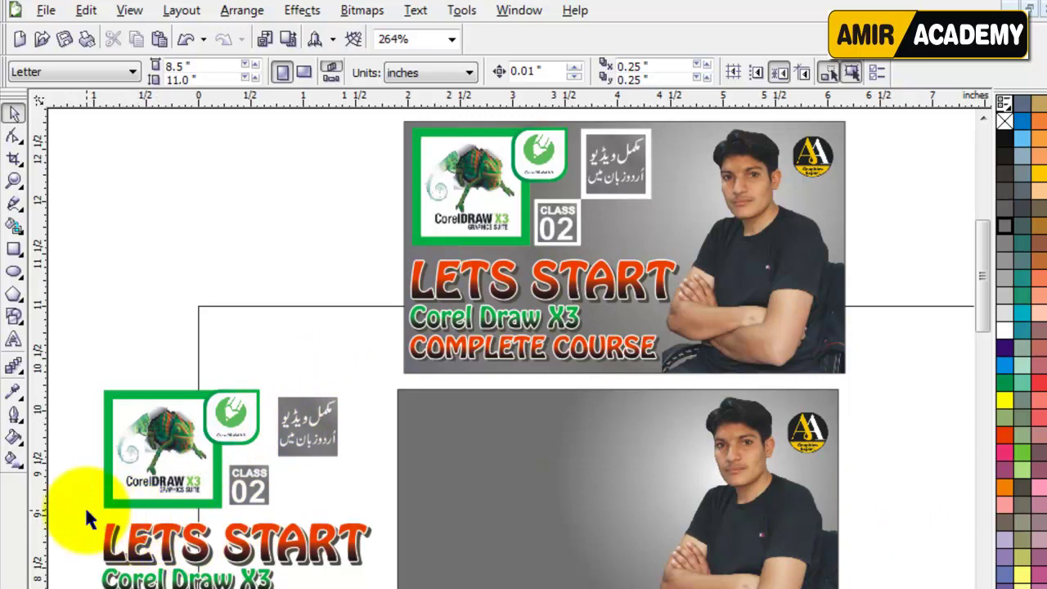
pyautogui.moveTo(85, 513); pyautogui.dragTo(236, 578)
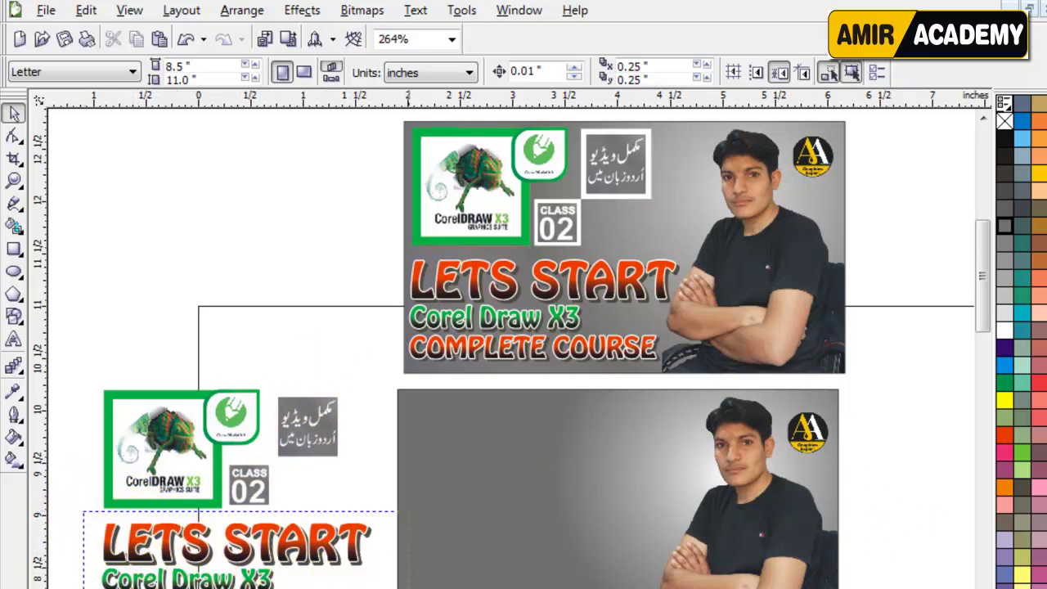
pyautogui.click(314, 577)
pyautogui.moveTo(230, 564); pyautogui.dragTo(533, 577)
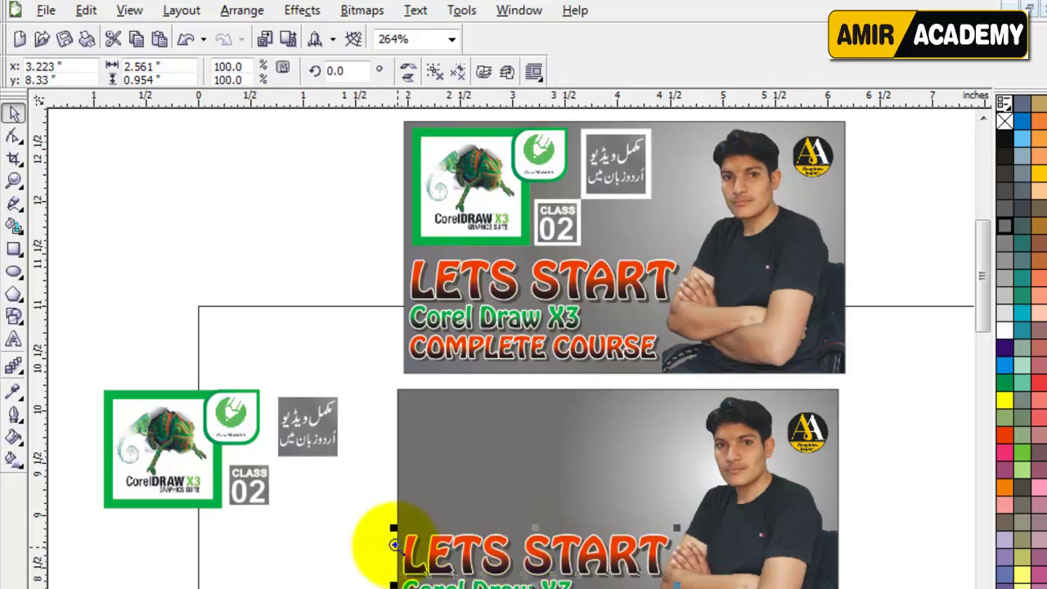
# Step: Fine-tune the title group's position by moving it up 0.01 inch within the background's lower-left corner
pyautogui.press('z')
pyautogui.moveTo(360, 491); pyautogui.dragTo(652, 588)
pyautogui.click(14, 119)
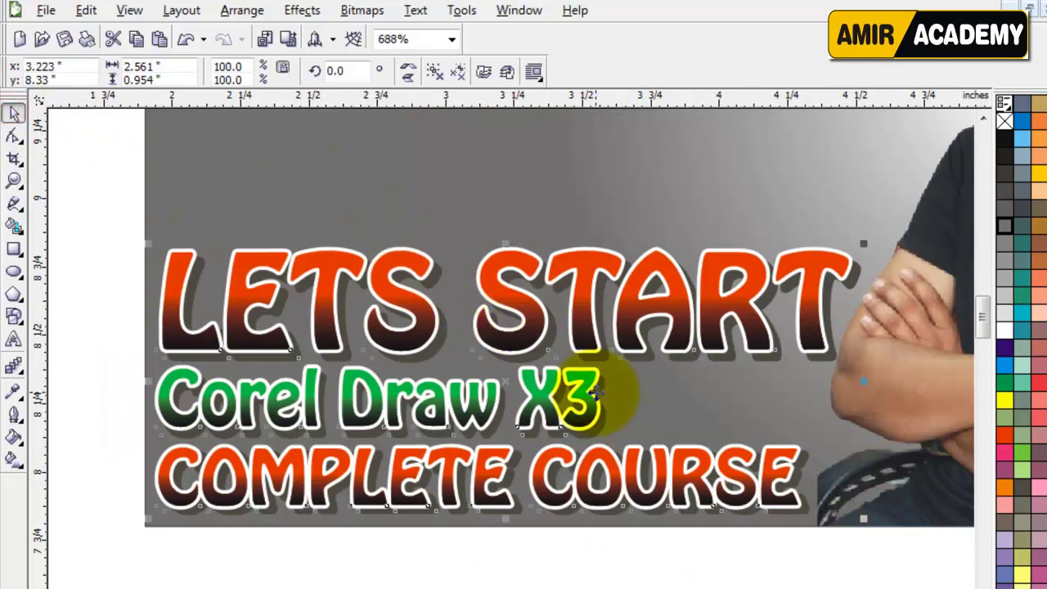
pyautogui.moveTo(593, 394); pyautogui.dragTo(592, 392)
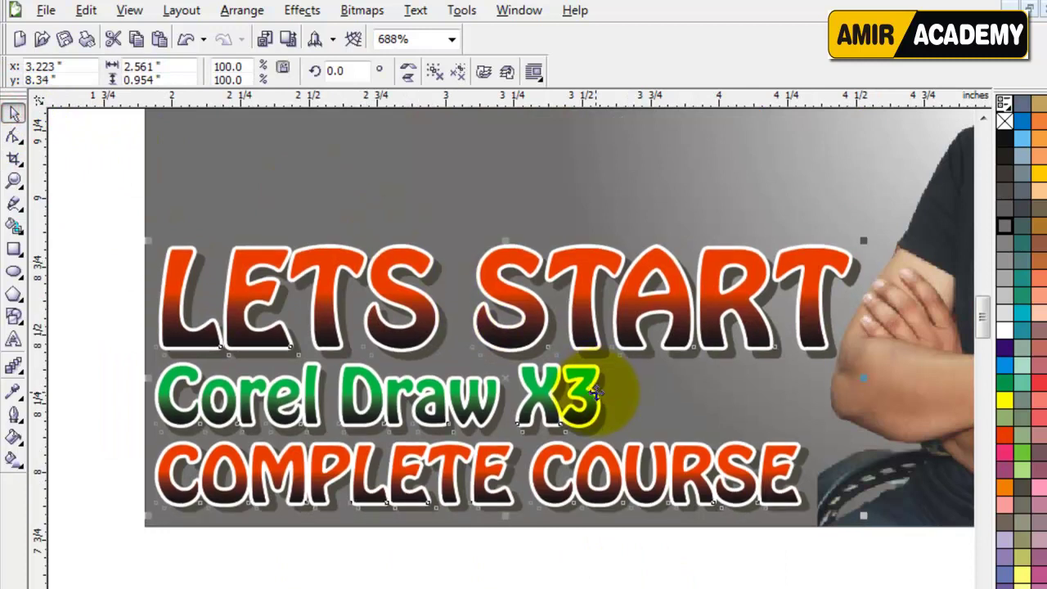
pyautogui.click(434, 583)
# Step: Ungroup the three title lines on the gradient background and deselect them
pyautogui.click(401, 308)
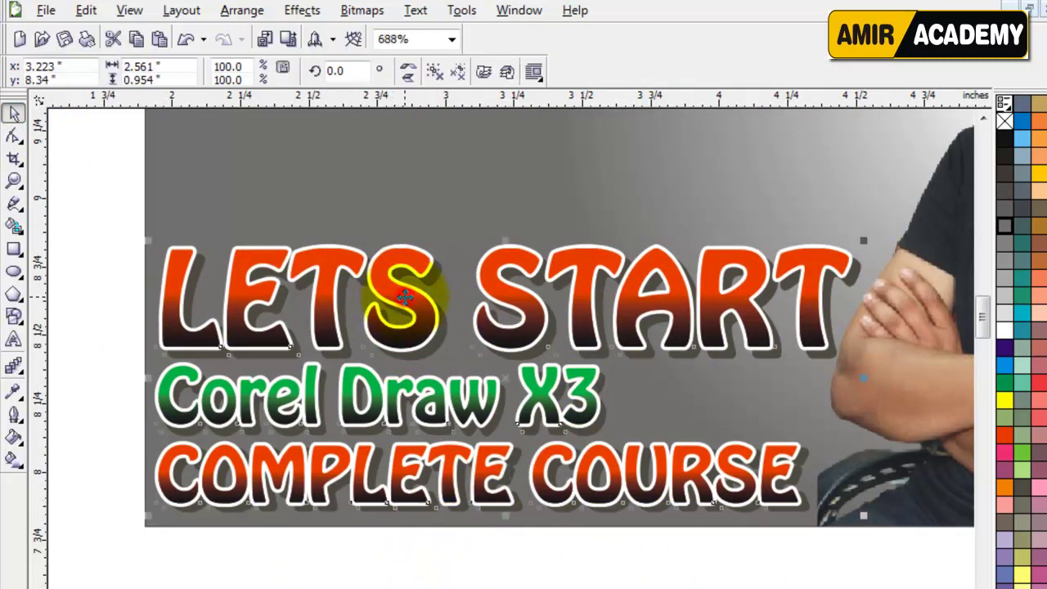
pyautogui.click(435, 69)
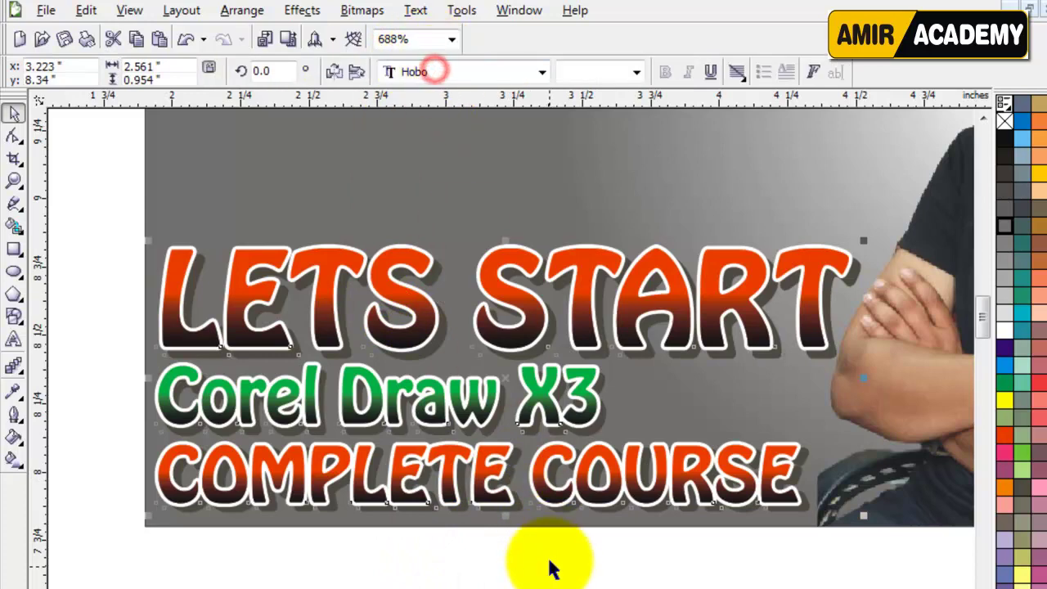
pyautogui.click(552, 567)
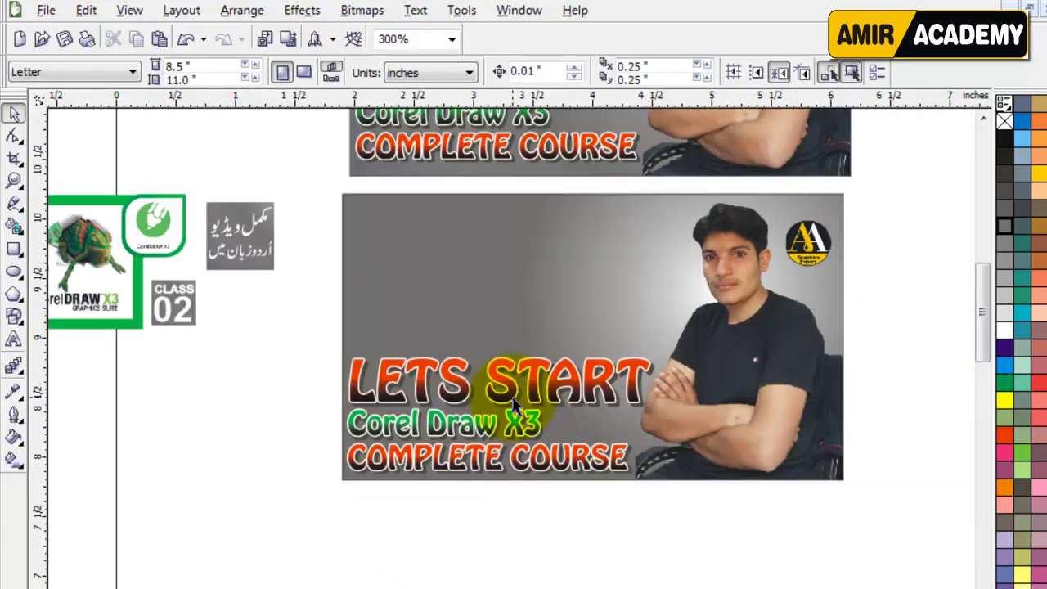
# Step: Place a copy of the LETS START text on the blank page area below the gradient background
pyautogui.click(269, 442)
pyautogui.moveTo(453, 381)
pyautogui.mouseDown()
pyautogui.moveTo(344, 525)
pyautogui.moveTo(460, 556)
pyautogui.mouseUp()
pyautogui.press('z')
pyautogui.moveTo(663, 588); pyautogui.dragTo(282, 498)
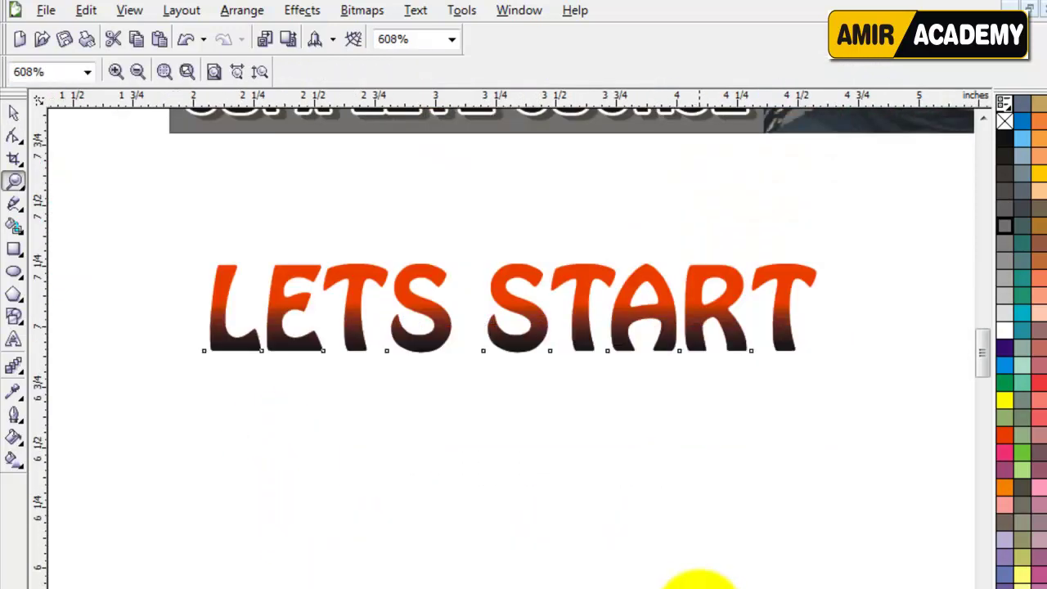
pyautogui.moveTo(159, 185); pyautogui.dragTo(907, 547)
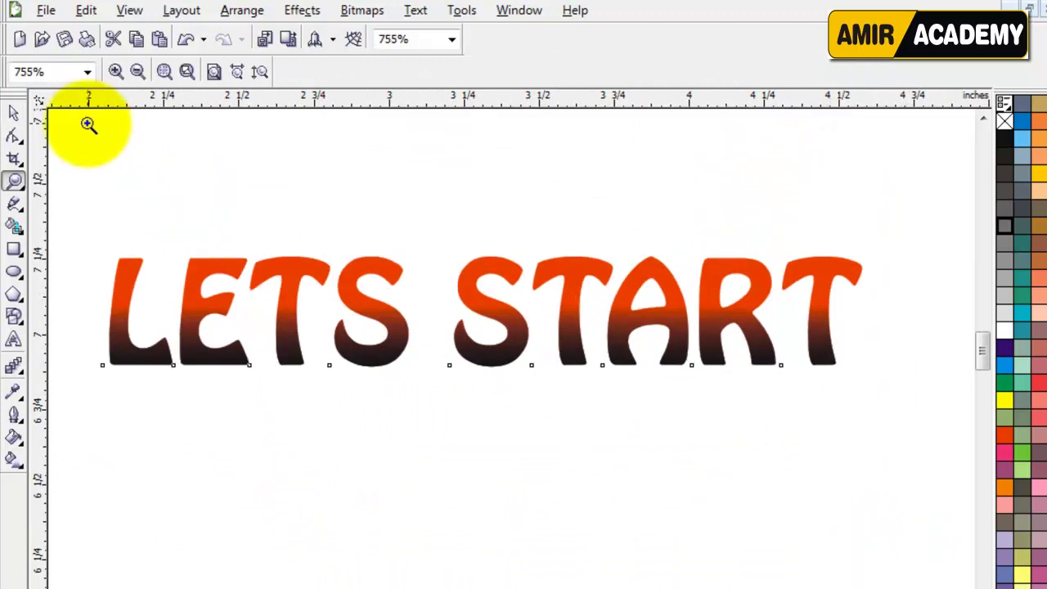
pyautogui.click(13, 113)
pyautogui.click(567, 334)
pyautogui.moveTo(567, 334); pyautogui.dragTo(564, 293)
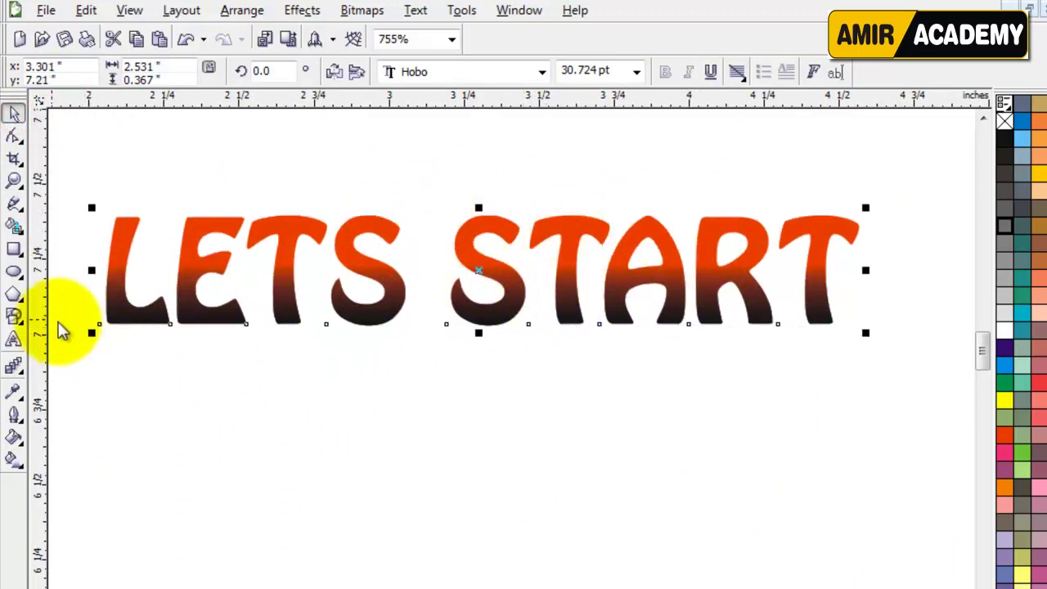
pyautogui.click(13, 339)
pyautogui.click(239, 421)
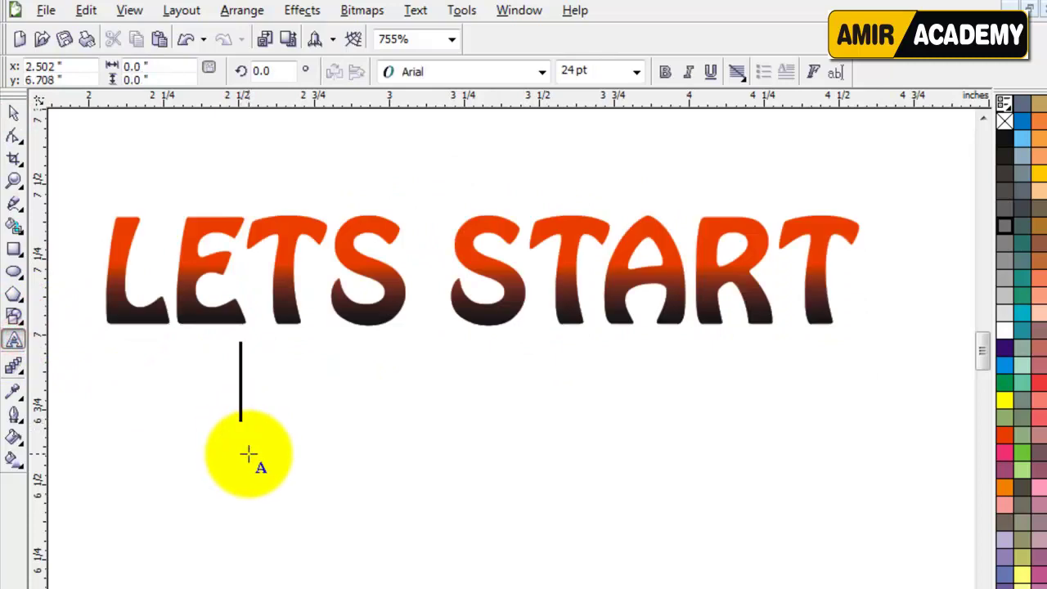
pyautogui.write('maian aas')
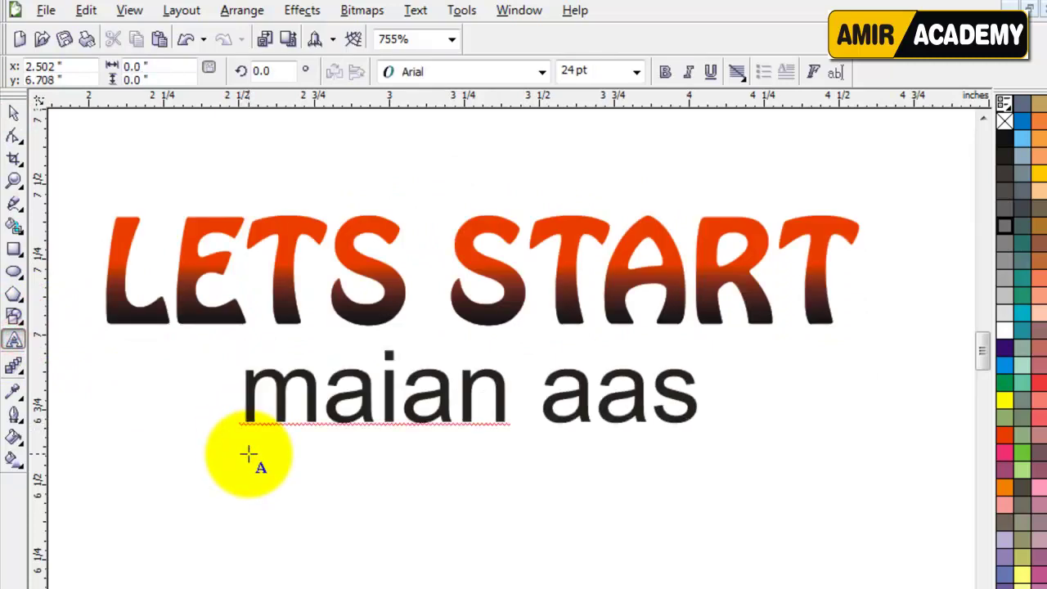
pyautogui.press('BackSpace')
pyautogui.press('BackSpace')
pyautogui.press('BackSpace')
pyautogui.press('BackSpace')
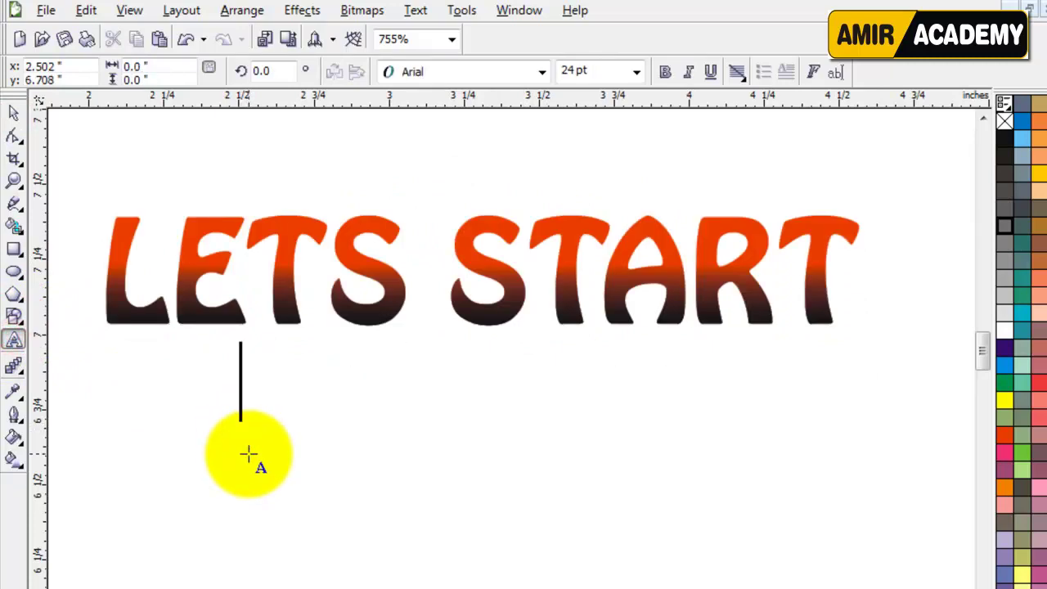
pyautogui.click(14, 113)
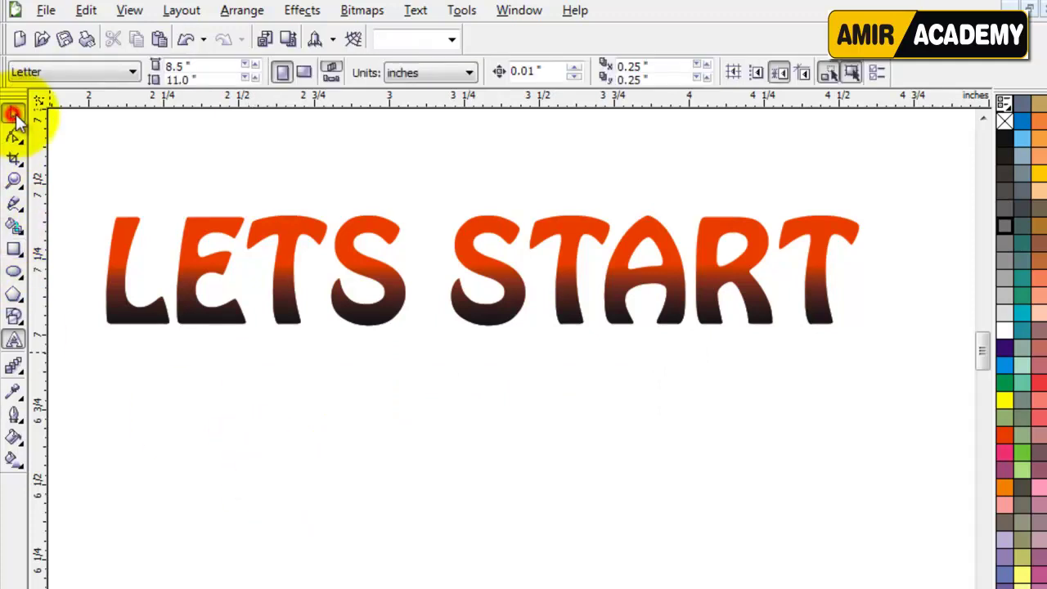
# Step: Fill the copied LETS START text below the thumbnail with solid black
pyautogui.click(401, 299)
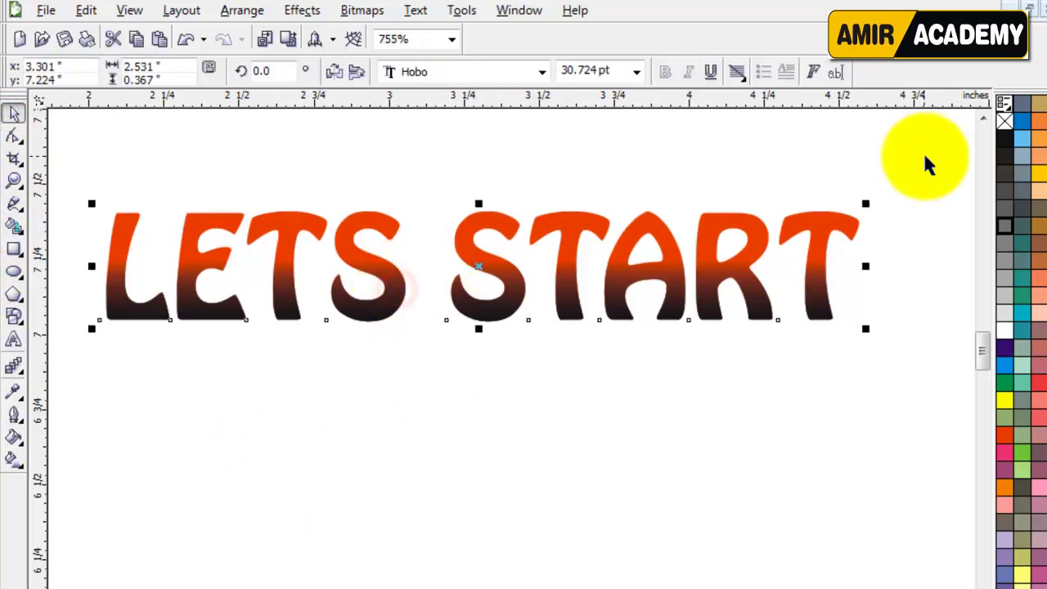
pyautogui.click(1008, 141)
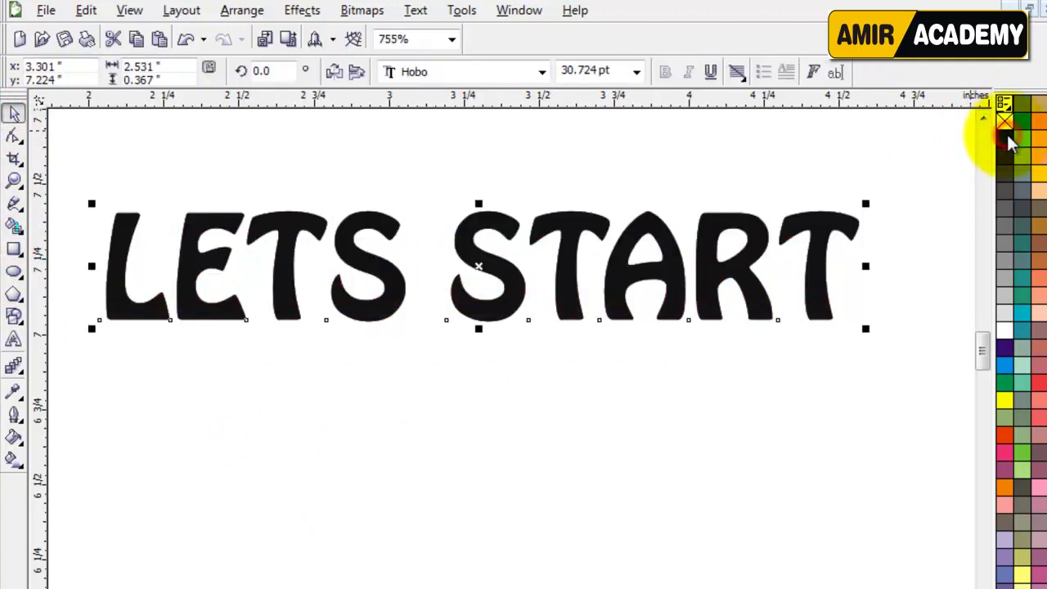
pyautogui.click(620, 433)
pyautogui.click(670, 275)
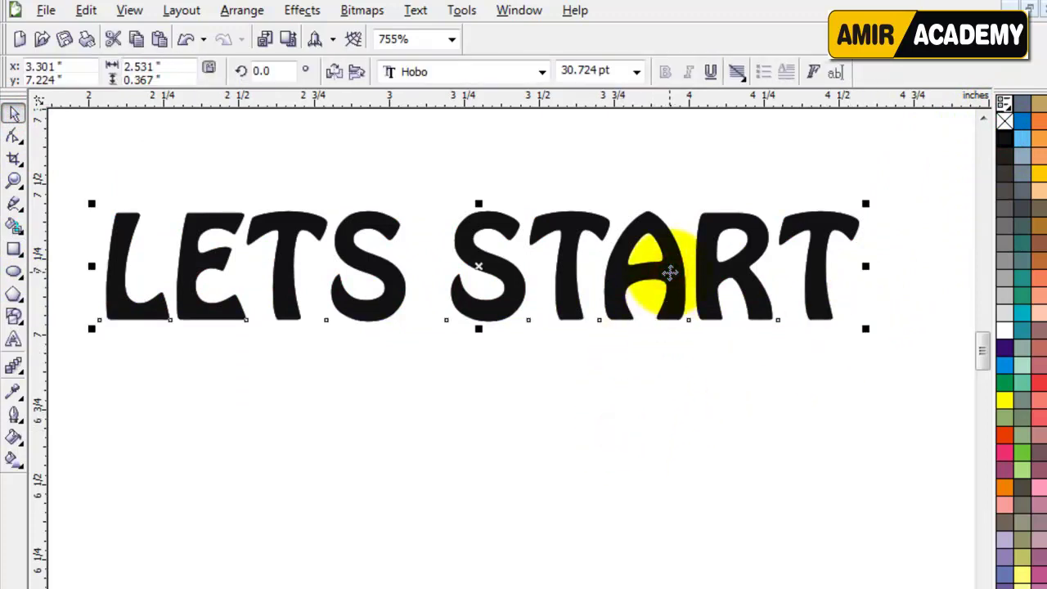
# Step: Apply a near-vertical linear gradient to the copied LETS START text, from black at the letters' base to orange-red at their tops
pyautogui.click(13, 461)
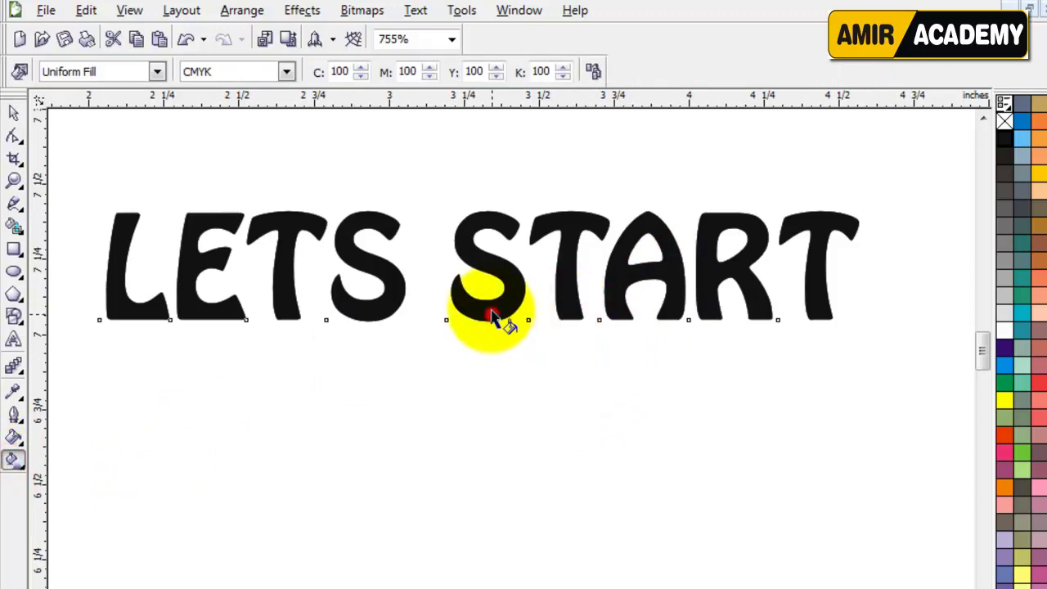
pyautogui.moveTo(491, 317); pyautogui.dragTo(488, 235)
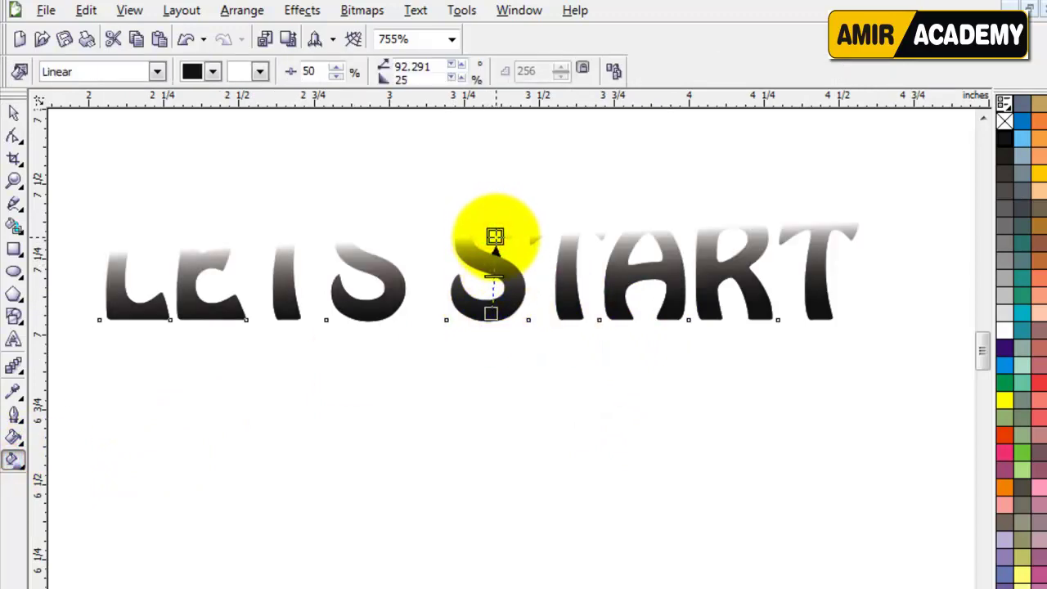
pyautogui.moveTo(491, 237); pyautogui.dragTo(491, 234)
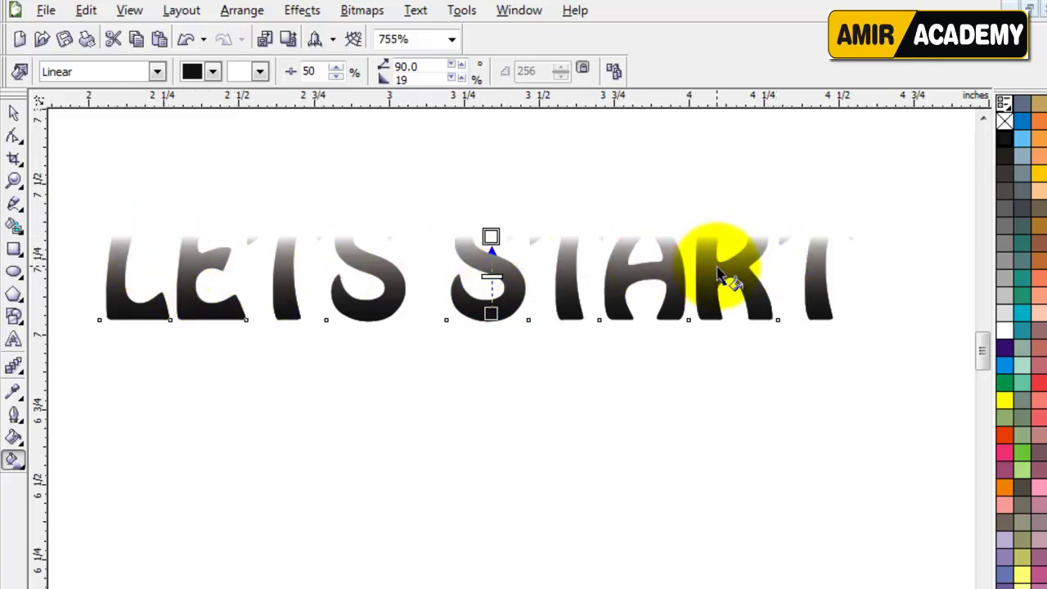
pyautogui.moveTo(1007, 442)
pyautogui.mouseDown()
pyautogui.moveTo(722, 307)
pyautogui.moveTo(519, 234)
pyautogui.moveTo(491, 236)
pyautogui.moveTo(493, 252)
pyautogui.mouseUp()
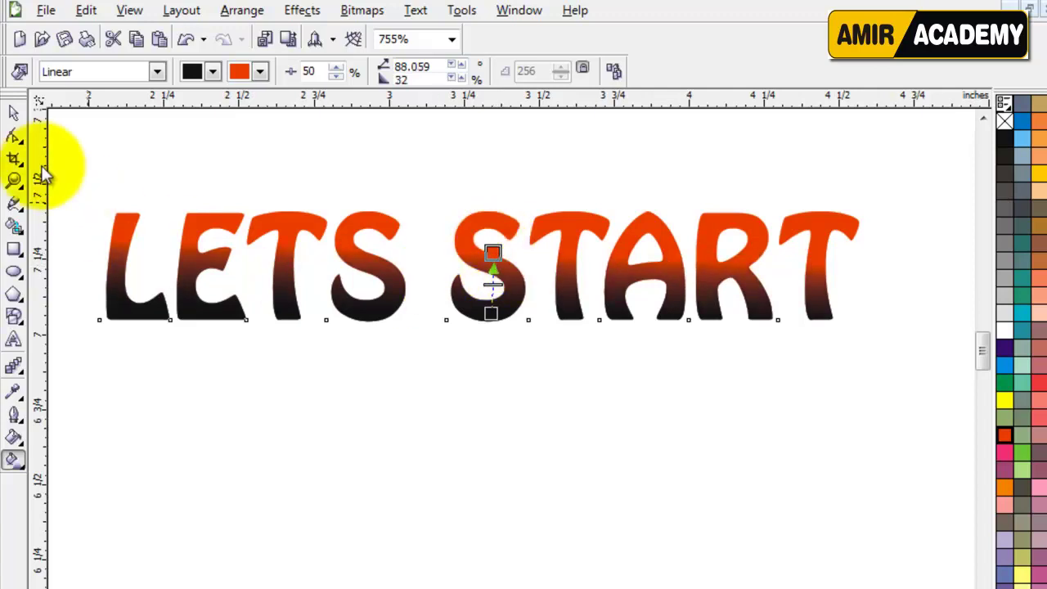
pyautogui.click(13, 112)
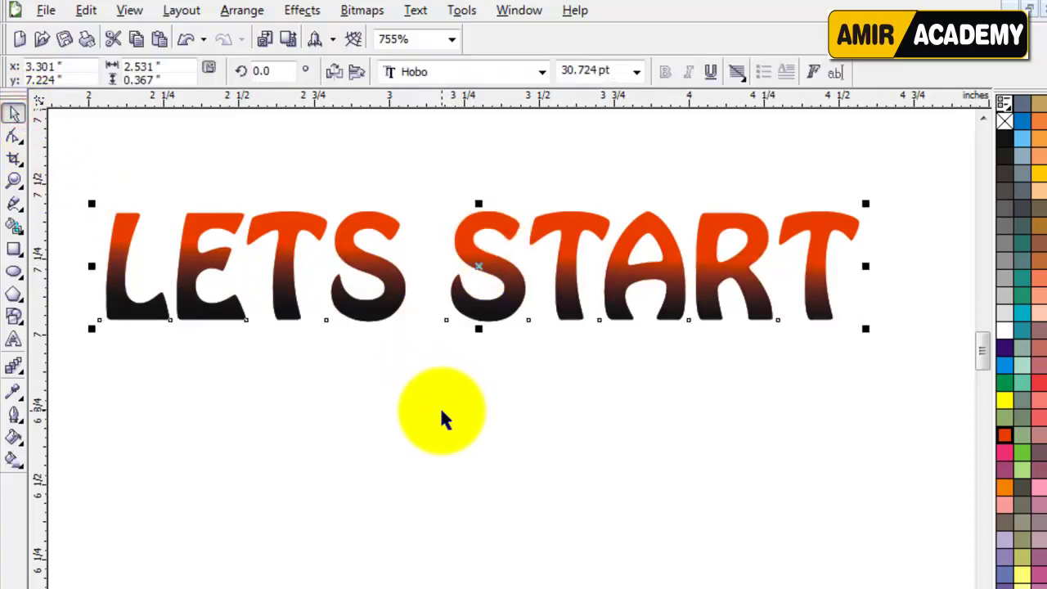
# Step: Move the CorelDRAW X3 logos, the Urdu badge and the CLASS 02 badge together onto the gradient background above the title lines
pyautogui.press('F3')
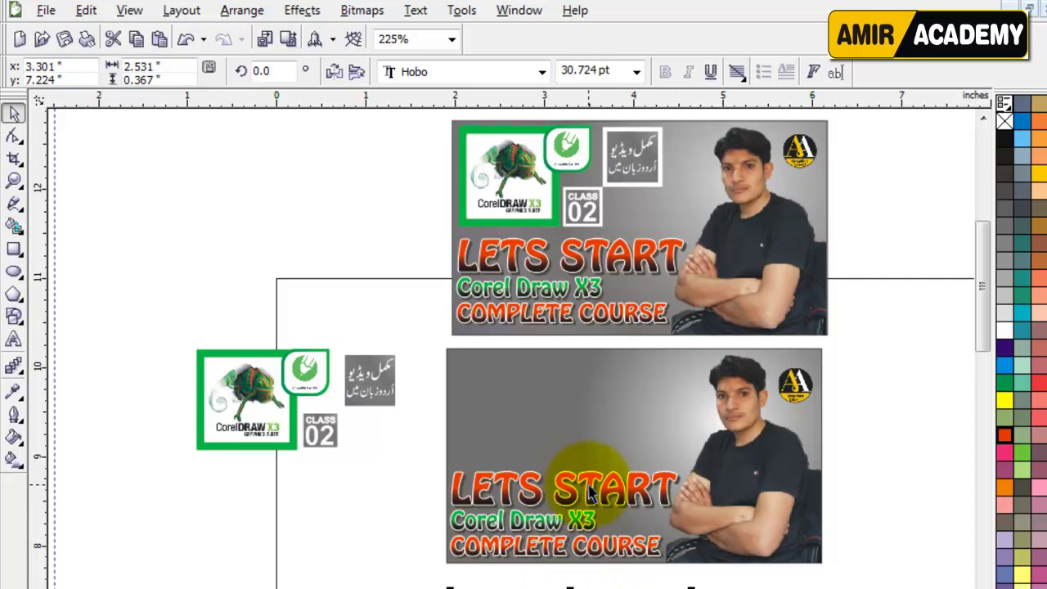
pyautogui.click(563, 572)
pyautogui.click(296, 505)
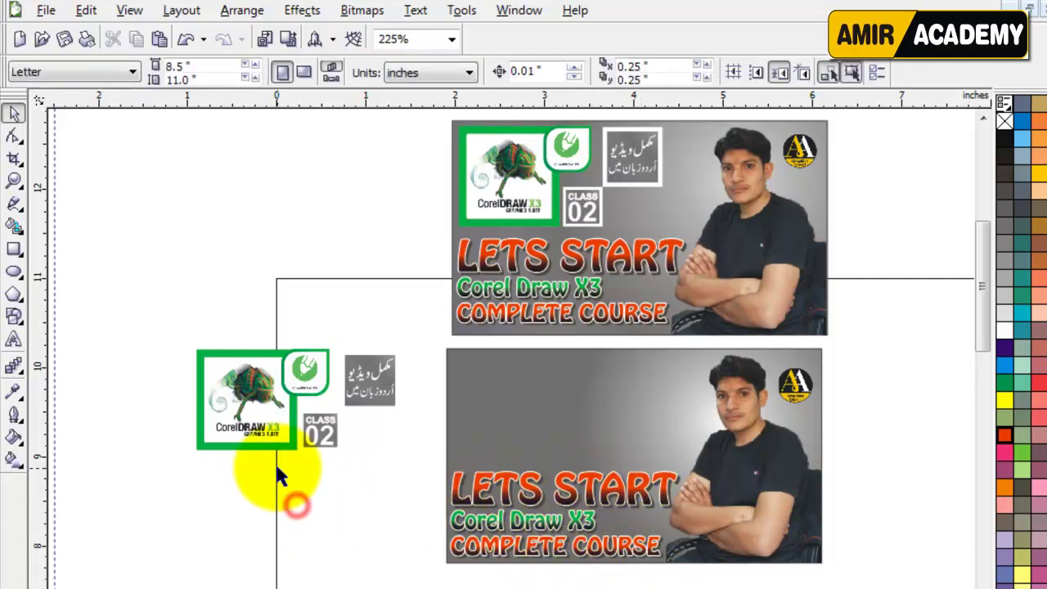
pyautogui.moveTo(155, 314); pyautogui.dragTo(435, 537)
pyautogui.moveTo(303, 432); pyautogui.dragTo(536, 430)
# Step: Nudge the logos and badges together closer to the gradient background's upper-left corner
pyautogui.press('z')
pyautogui.moveTo(402, 339); pyautogui.dragTo(867, 581)
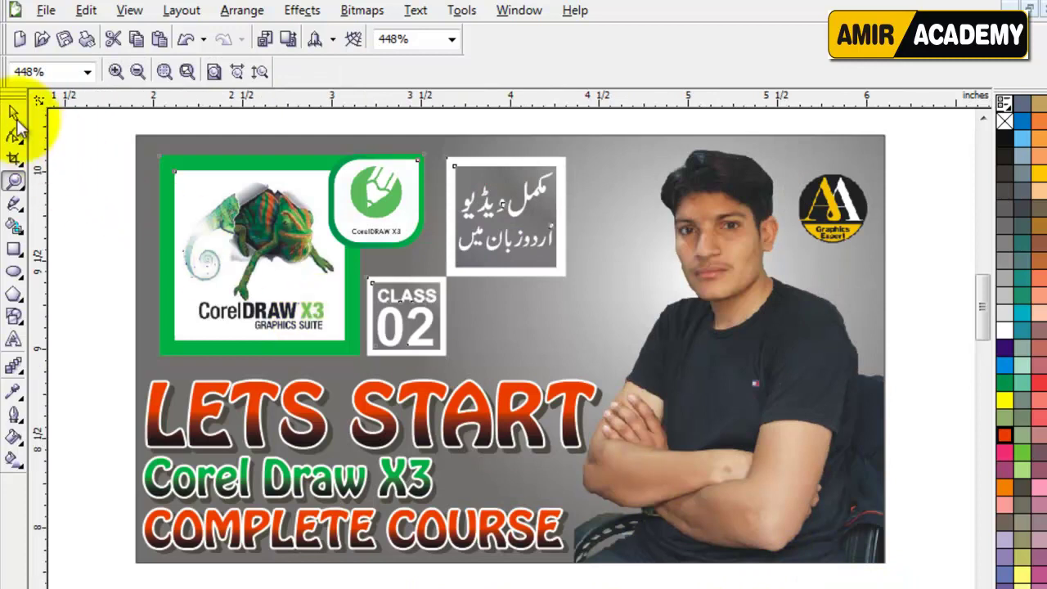
pyautogui.click(14, 112)
pyautogui.click(94, 138)
pyautogui.moveTo(96, 124); pyautogui.dragTo(613, 368)
pyautogui.press('Left')
pyautogui.press('Left')
pyautogui.press('Left')
pyautogui.press('Left')
pyautogui.press('Left')
pyautogui.press('Left')
pyautogui.press('Left')
pyautogui.press('Left')
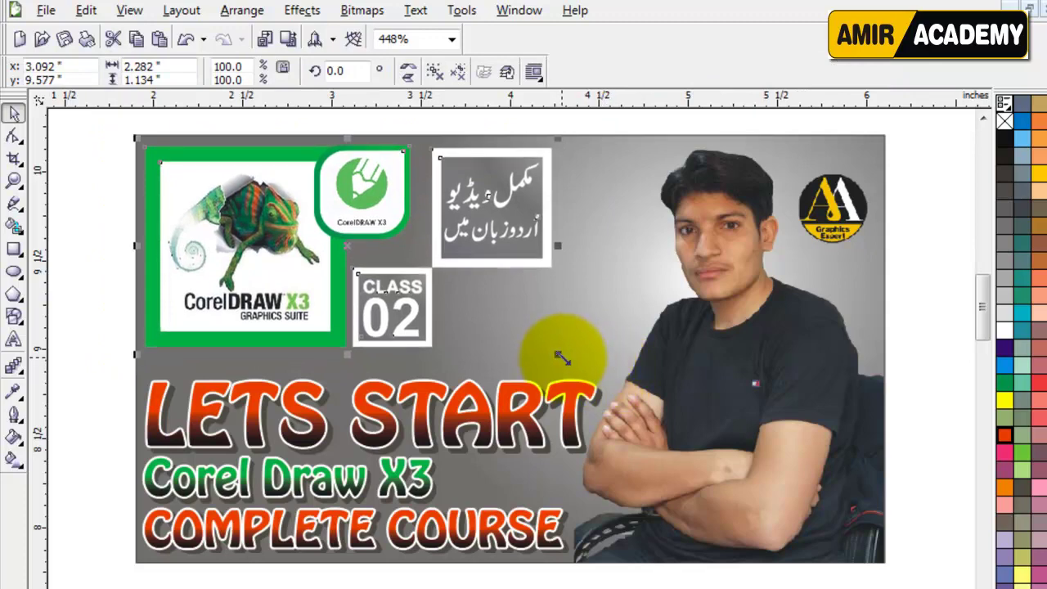
# Step: Enlarge the logos and badges together proportionally to 105.8% from their upper-left corner and deselect them
pyautogui.moveTo(558, 360); pyautogui.dragTo(587, 370)
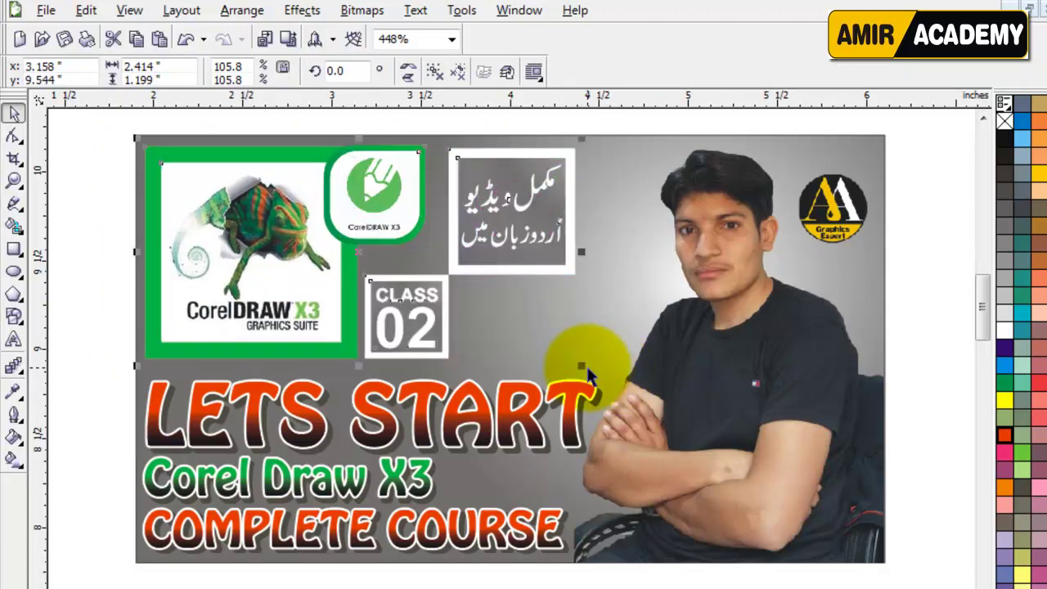
pyautogui.click(926, 255)
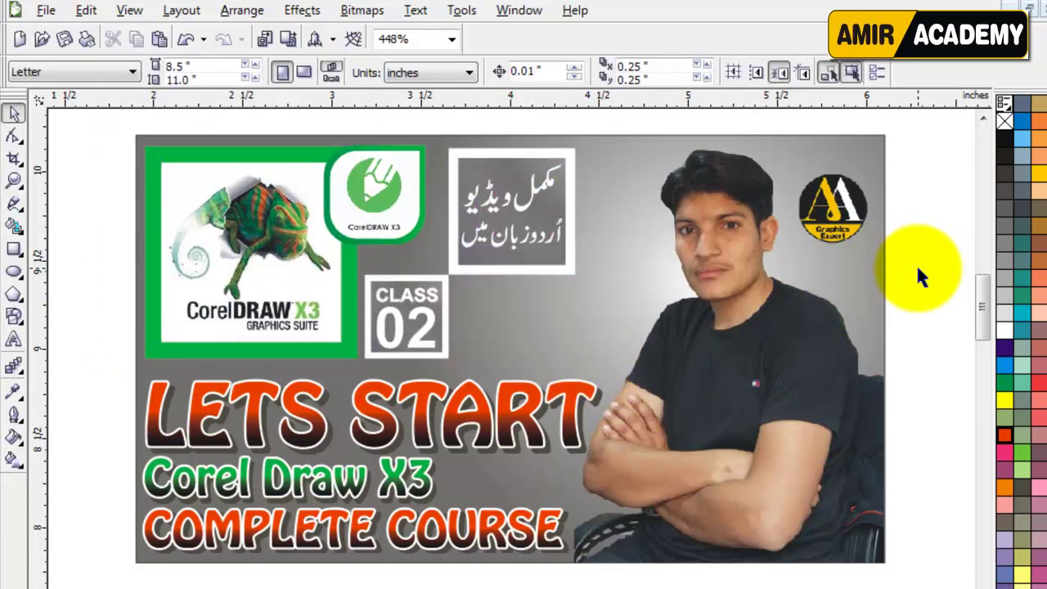
pyautogui.click(918, 269)
pyautogui.click(938, 332)
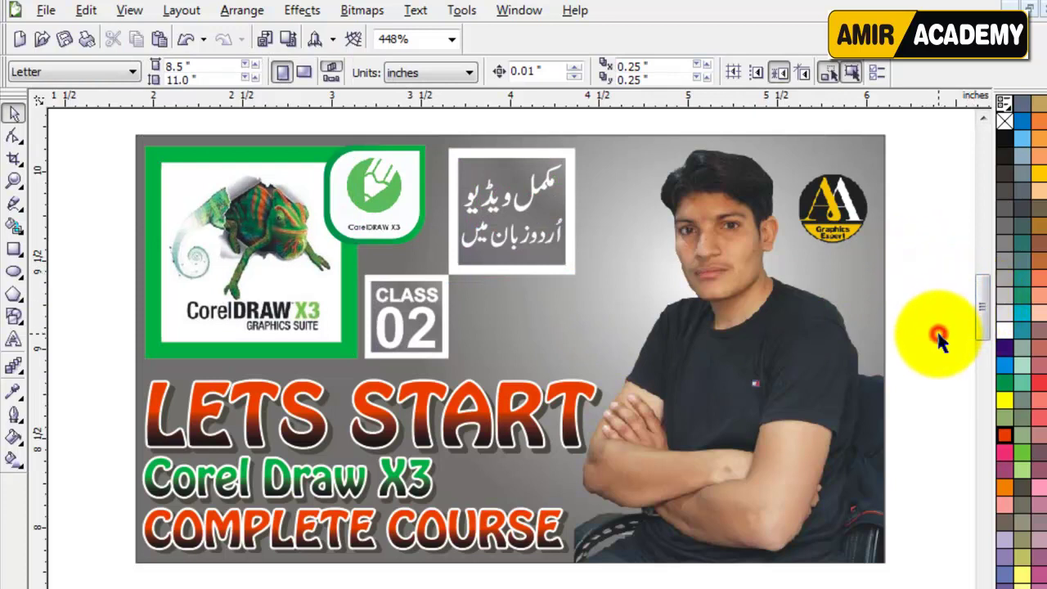
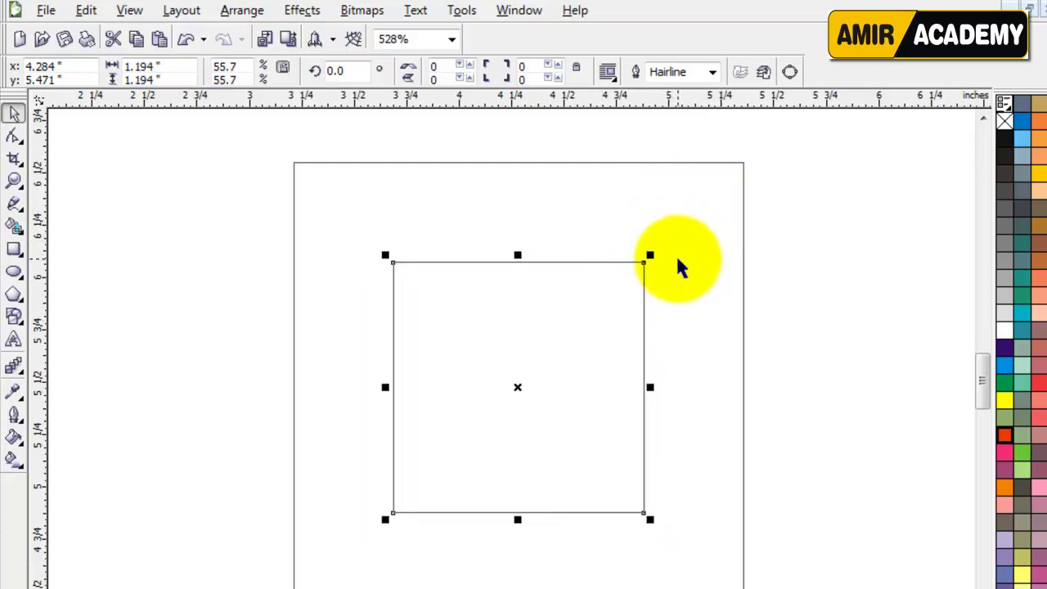
pyautogui.click(819, 227)
pyautogui.click(743, 168)
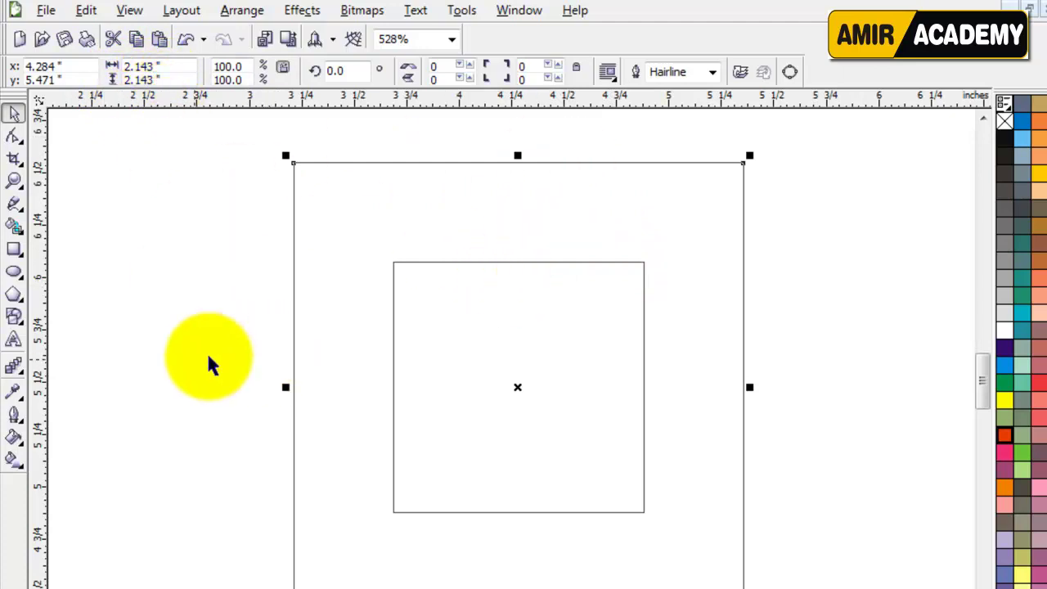
pyautogui.click(171, 365)
pyautogui.click(487, 310)
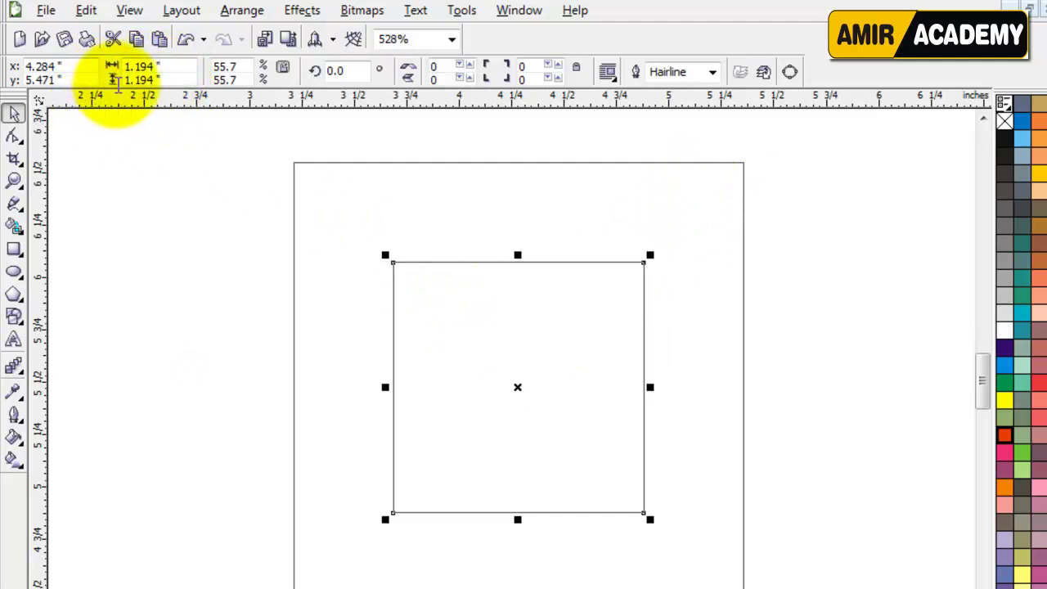
pyautogui.click(879, 330)
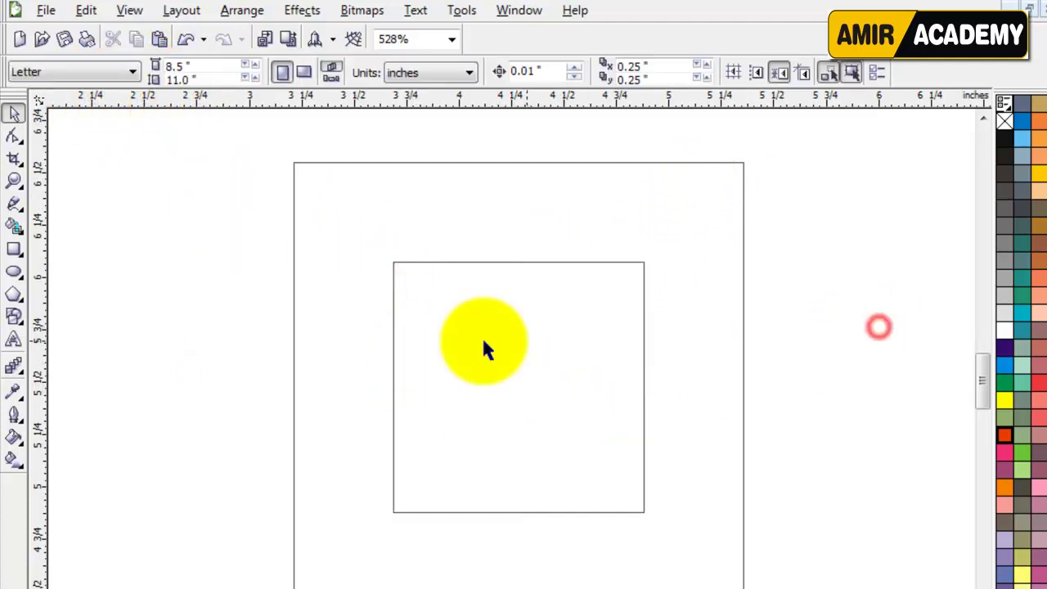
# Step: Draw a straight freehand diagonal about 0.89 inch wide and 0.68 inch high from the inner square's upper-right corner past the outer square's right edge
pyautogui.click(15, 205)
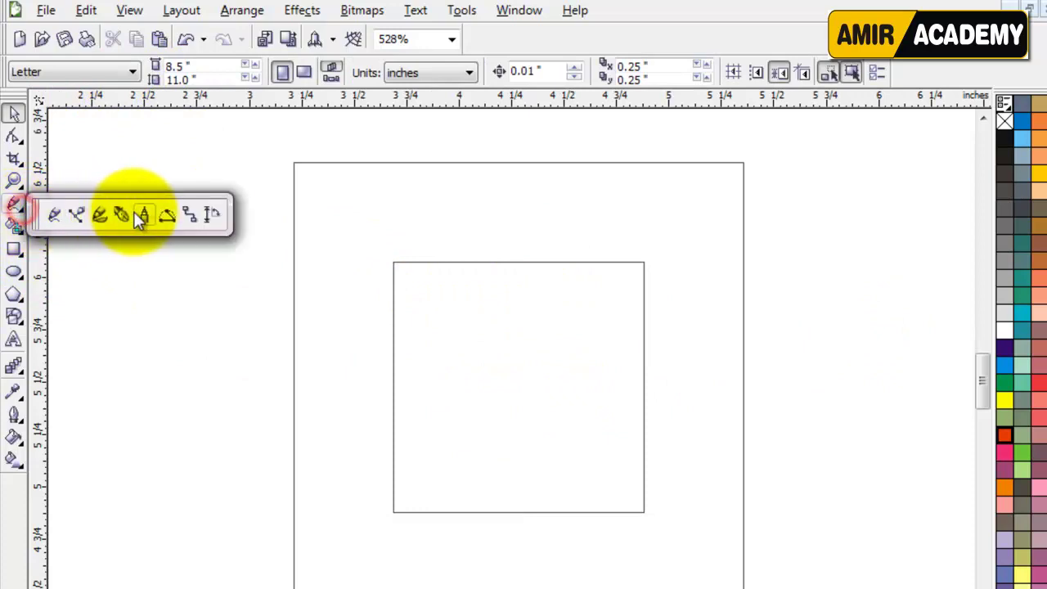
pyautogui.click(54, 216)
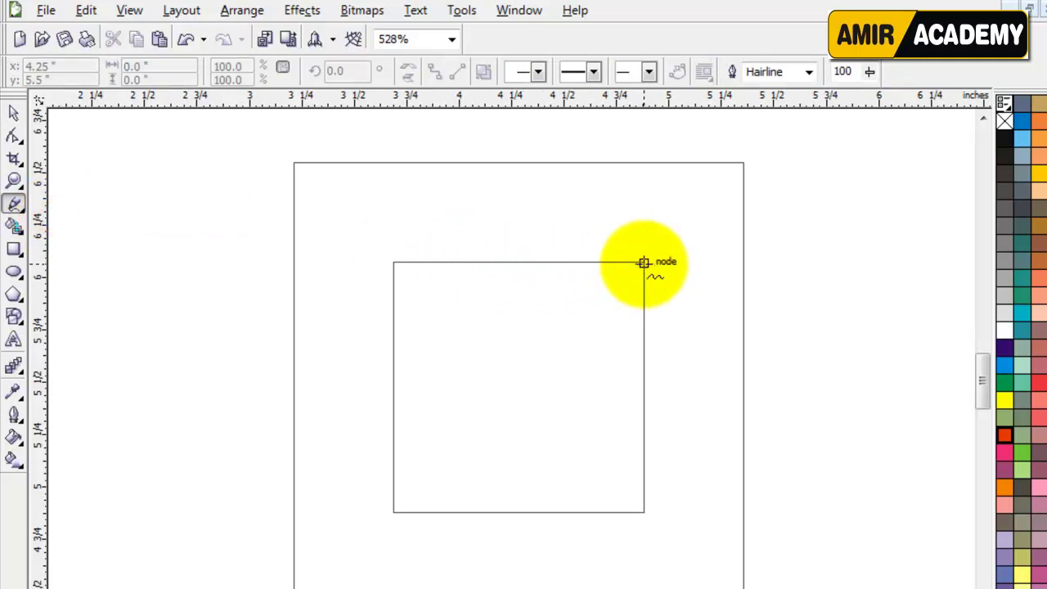
pyautogui.click(644, 263)
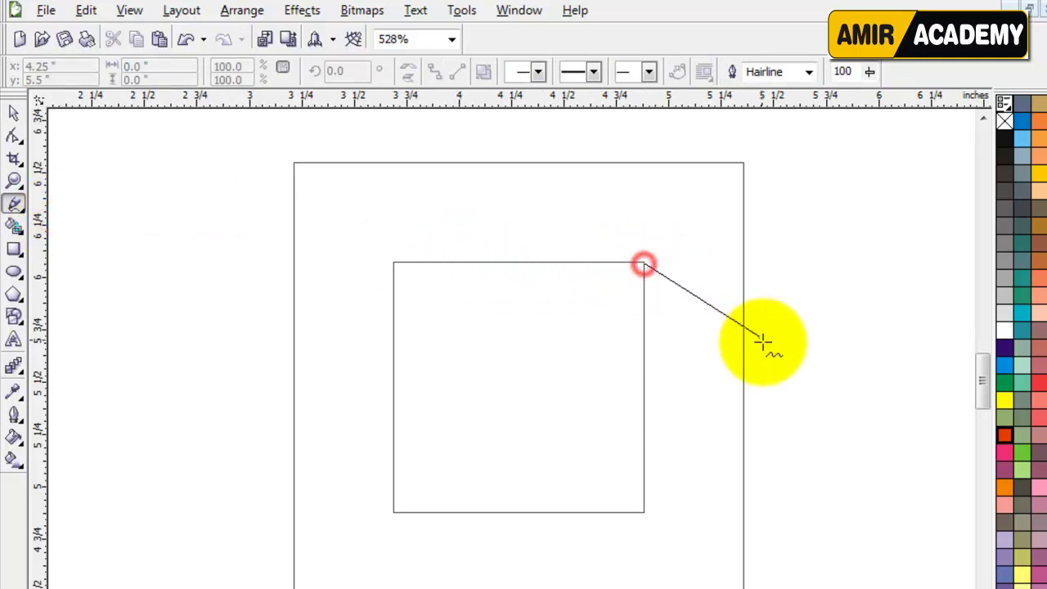
pyautogui.click(829, 404)
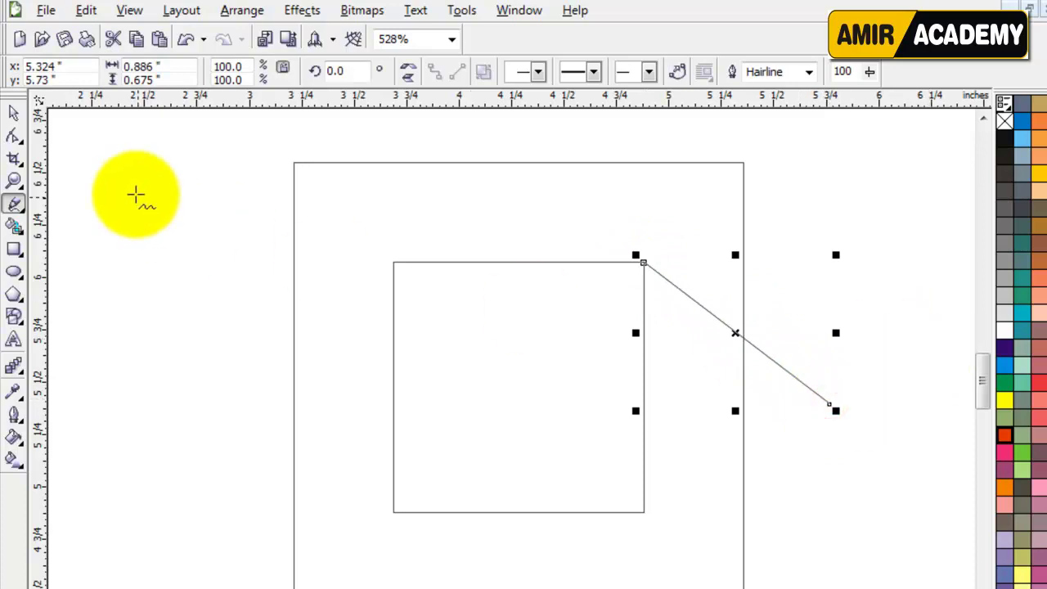
# Step: Draw a vertical line about 0.77 inch long from the inner square's lower-left corner down past the outer square's lower edge
pyautogui.click(394, 513)
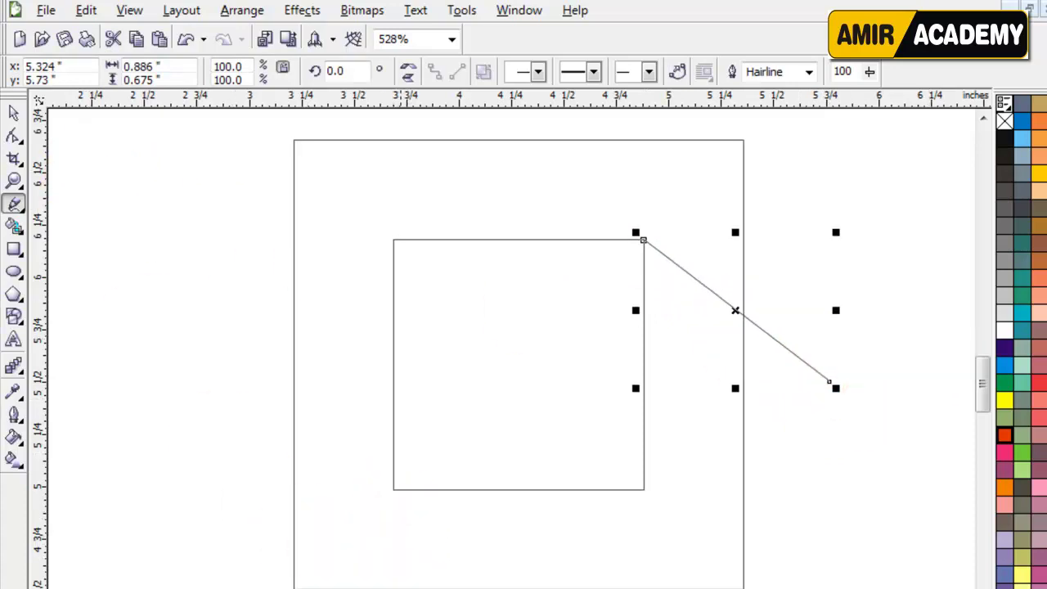
pyautogui.click(393, 588)
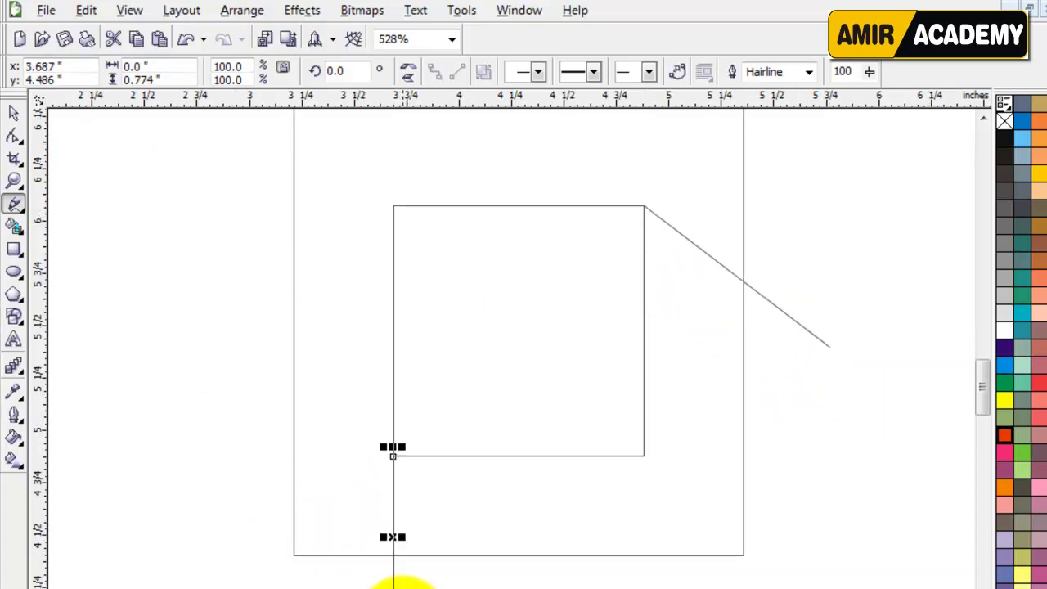
pyautogui.click(14, 112)
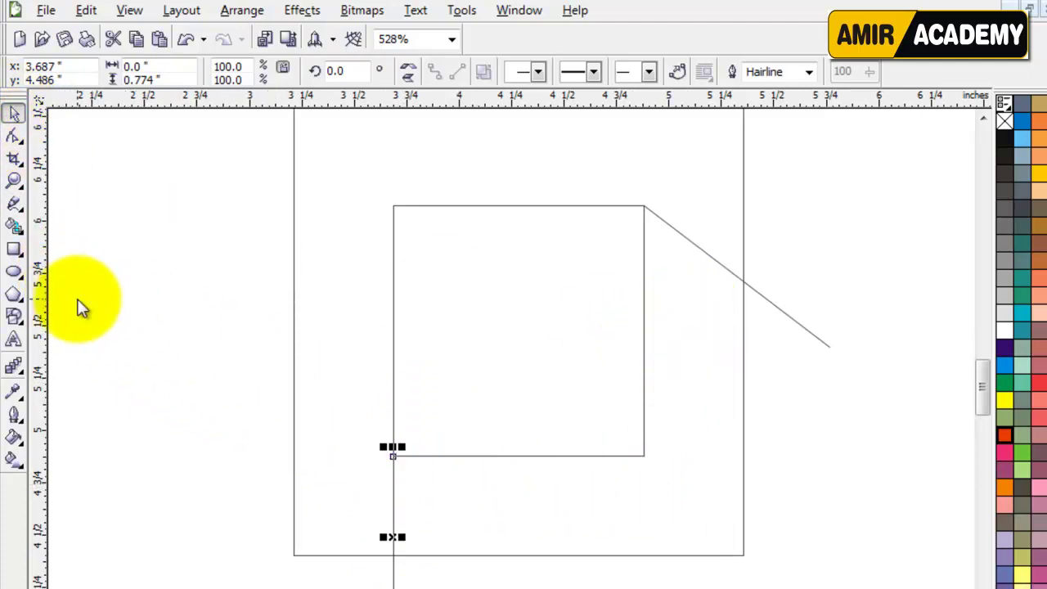
# Step: Smart-fill the L-shaped region between the two squares and the drawn lines with blue-grey and a hairline outline
pyautogui.click(18, 232)
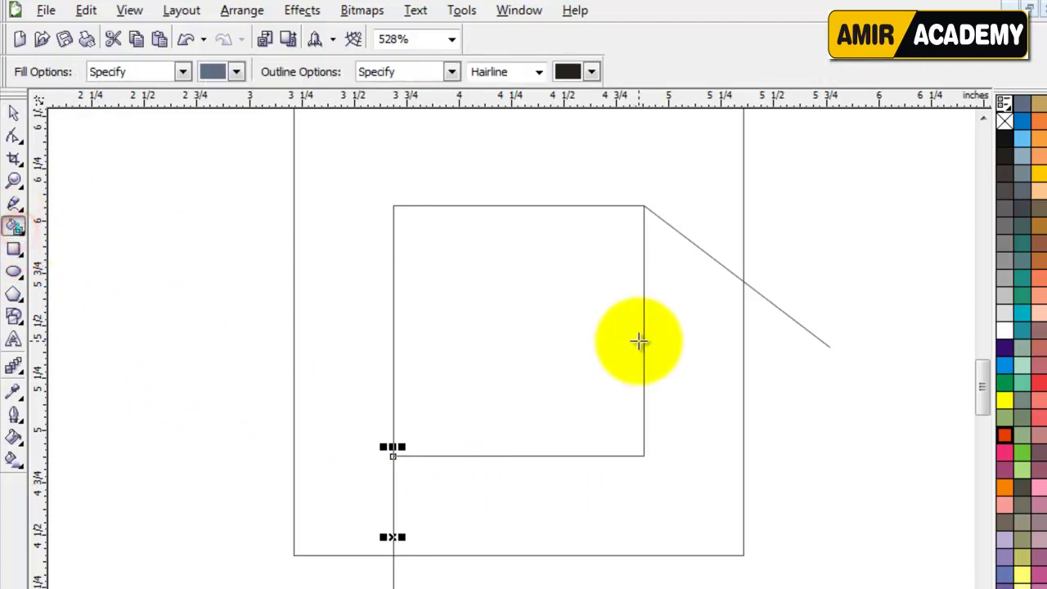
pyautogui.click(703, 348)
pyautogui.click(13, 114)
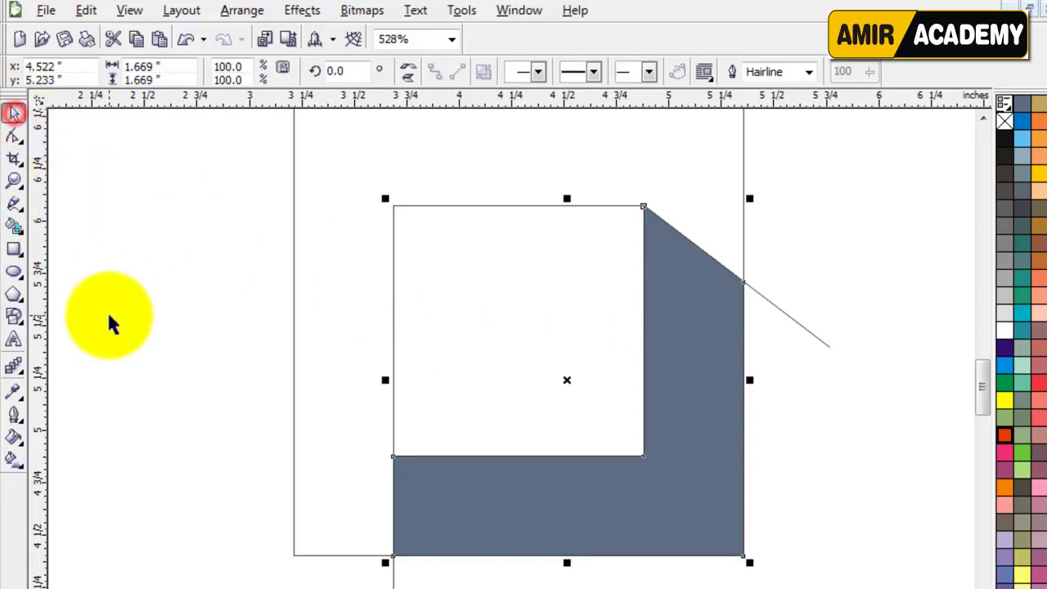
# Step: Delete the construction diagonal and both squares around the smart-filled L-shape
pyautogui.click(107, 314)
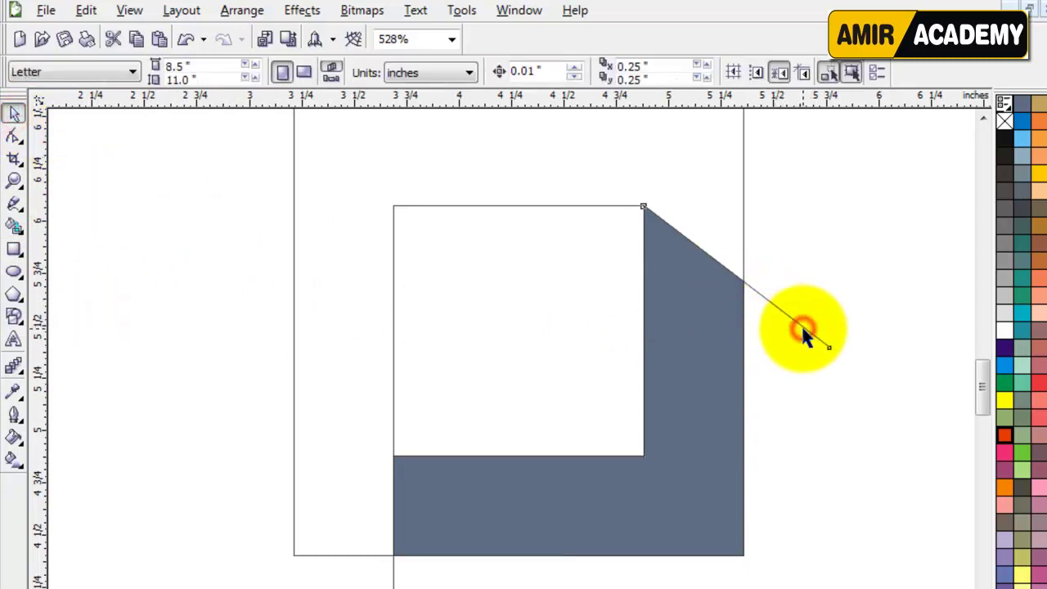
pyautogui.click(804, 332)
pyautogui.click(983, 118)
pyautogui.click(905, 217)
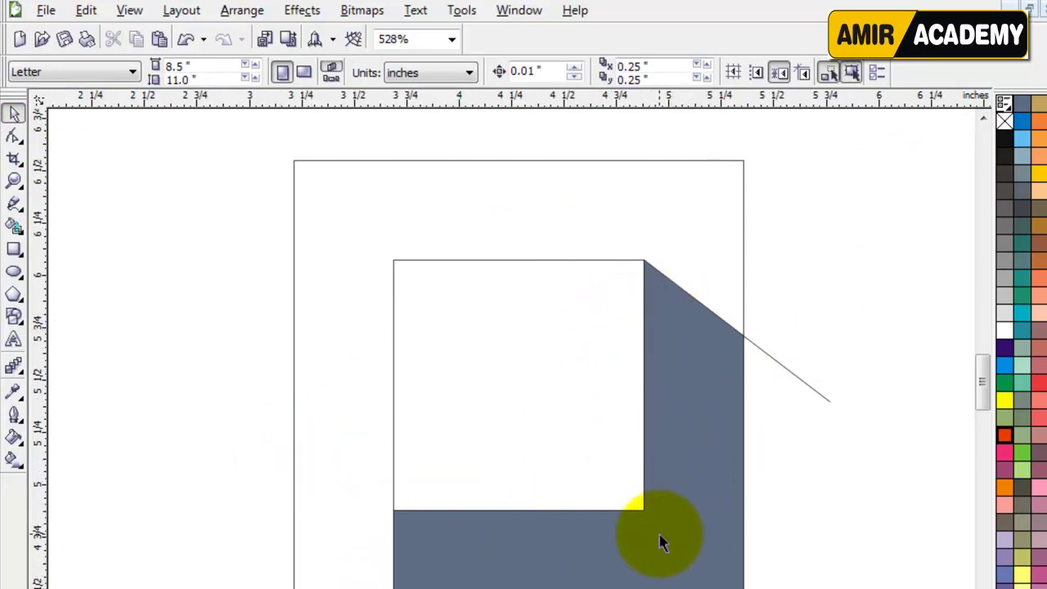
pyautogui.click(805, 516)
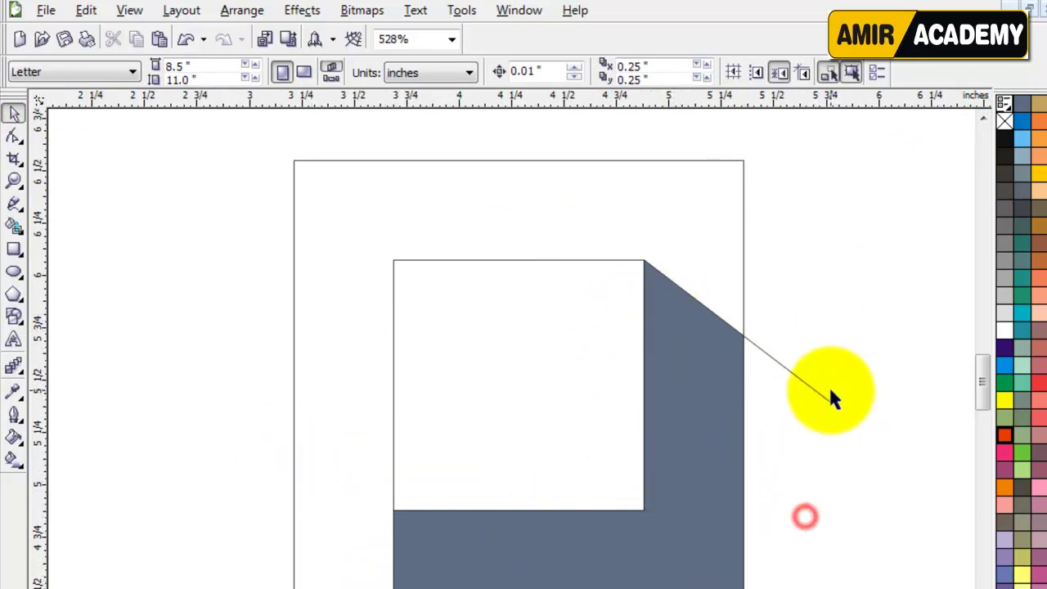
pyautogui.click(823, 393)
pyautogui.press('Delete')
pyautogui.click(742, 245)
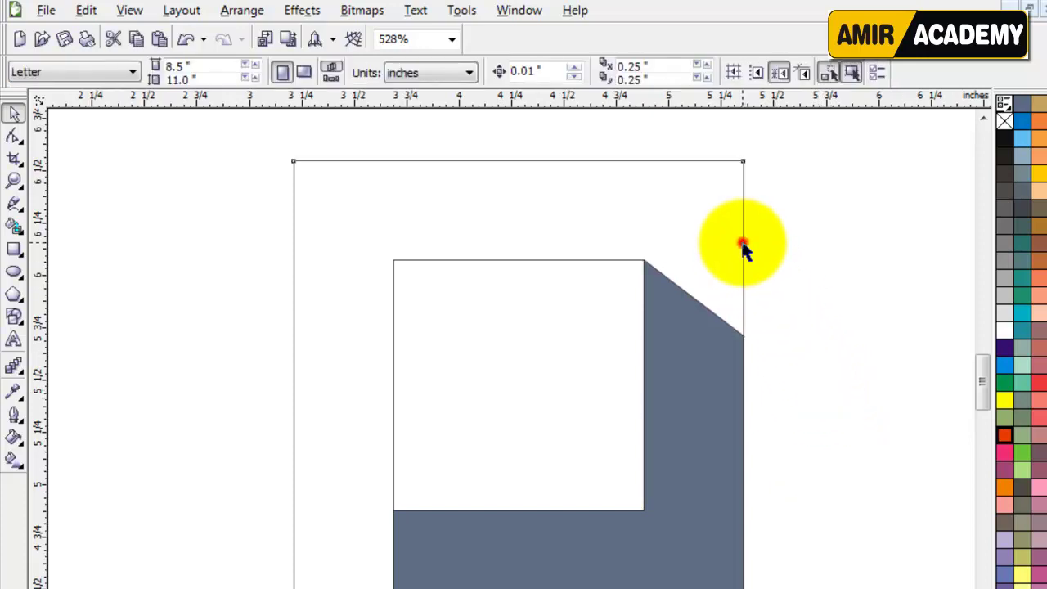
pyautogui.press('Delete')
pyautogui.click(581, 334)
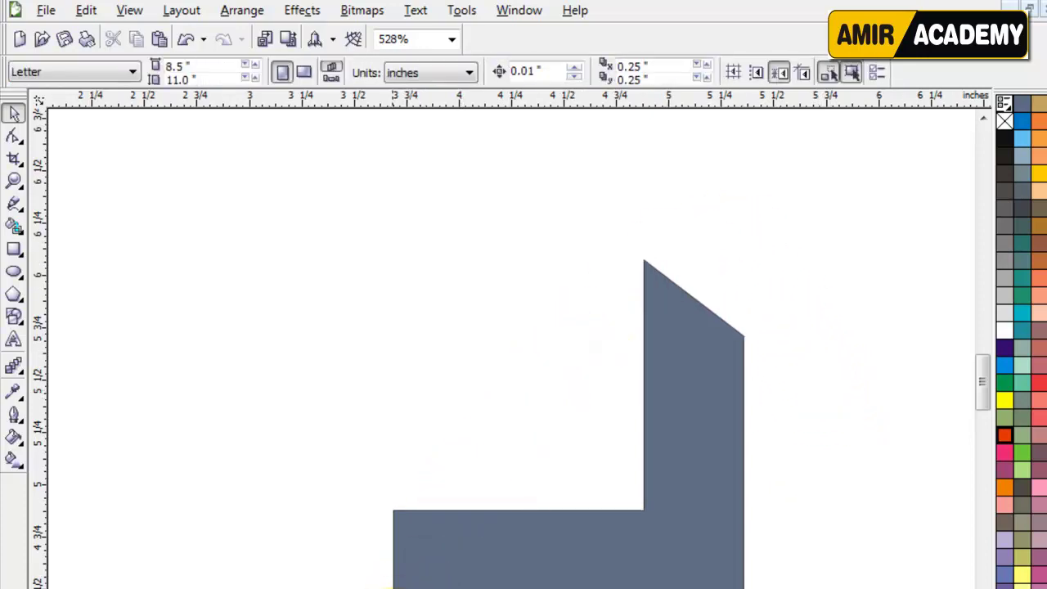
# Step: Move the L-shape about 0.34 inch left and 0.42 inch up and fill it with black
pyautogui.moveTo(623, 571); pyautogui.dragTo(552, 485)
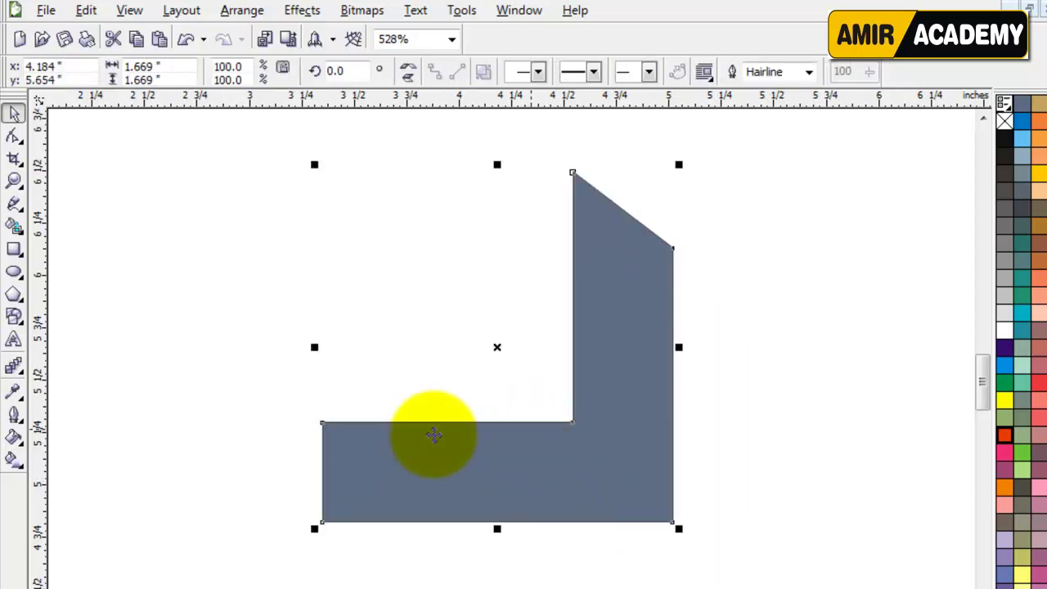
pyautogui.click(1008, 145)
pyautogui.click(826, 371)
# Step: Shorten the L-shape's horizontal arm by moving its two end nodes about 0.27 inch inward with the Shape tool, and shift the shape slightly
pyautogui.click(620, 464)
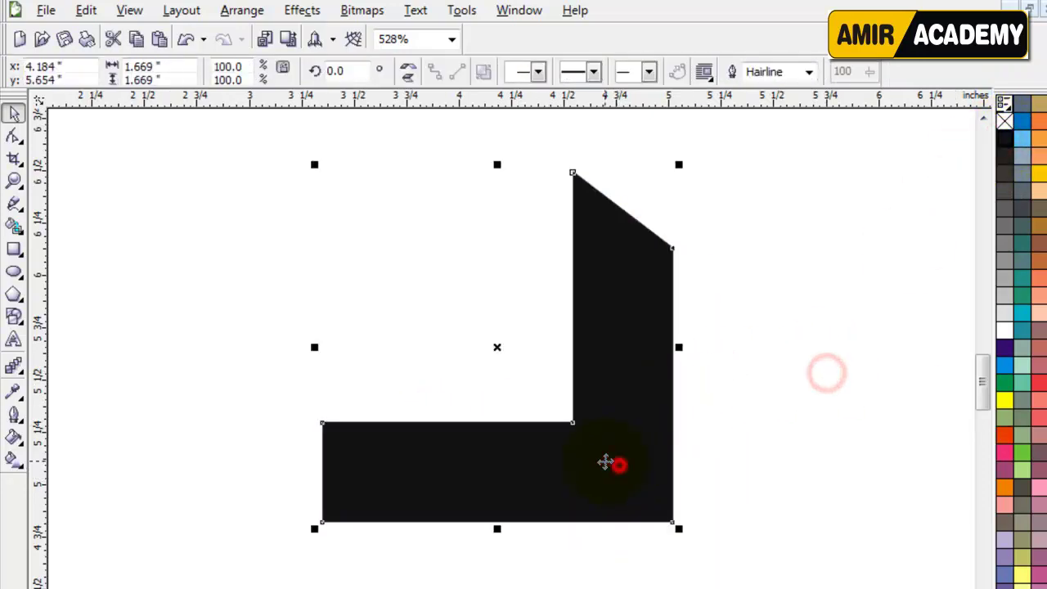
pyautogui.press('F10')
pyautogui.click(365, 482)
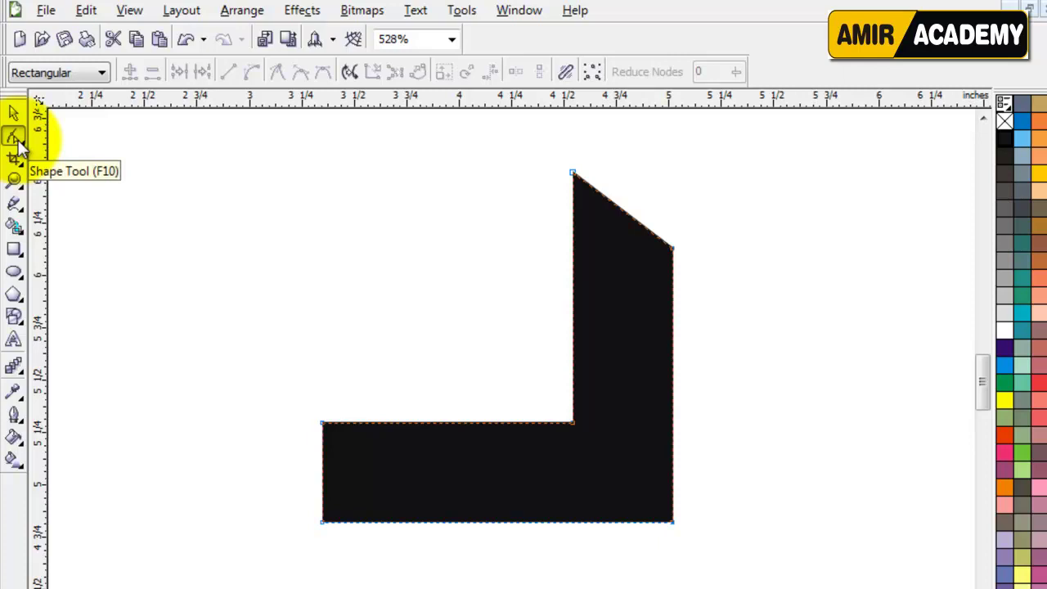
pyautogui.click(250, 376)
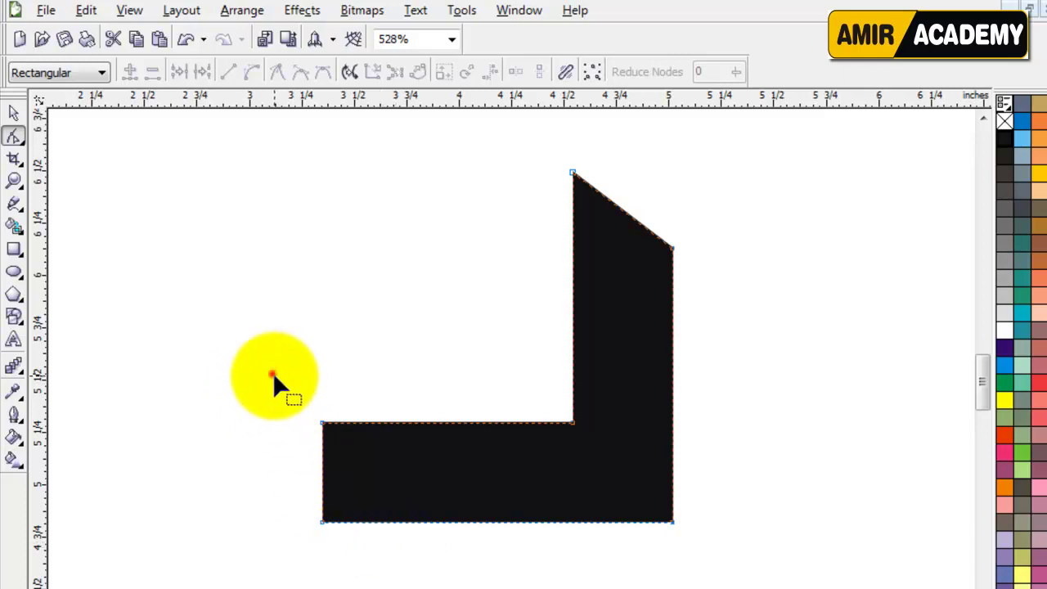
pyautogui.moveTo(272, 375); pyautogui.dragTo(366, 567)
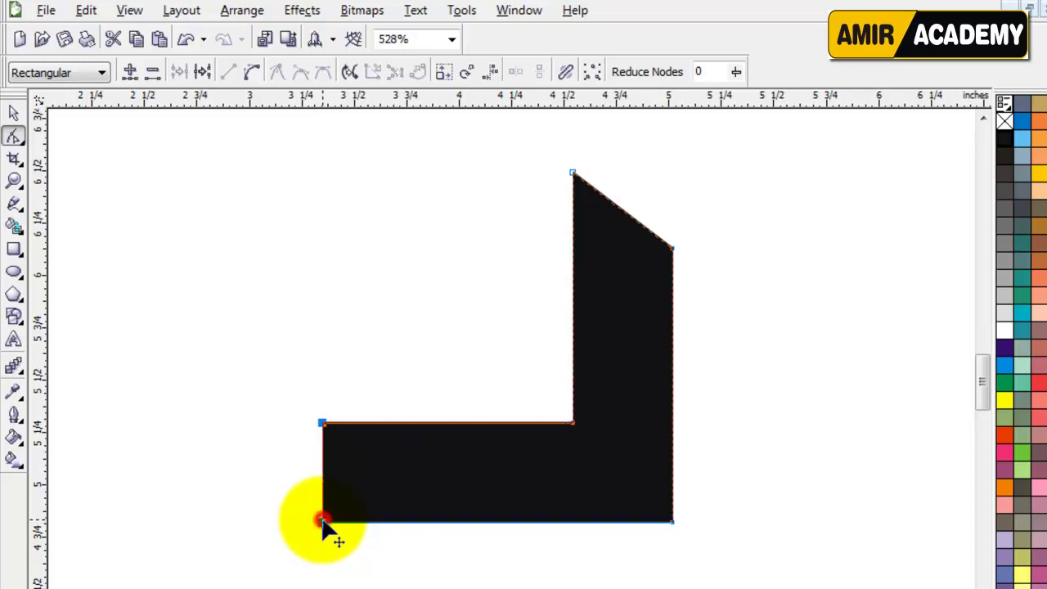
pyautogui.moveTo(322, 521); pyautogui.dragTo(379, 522)
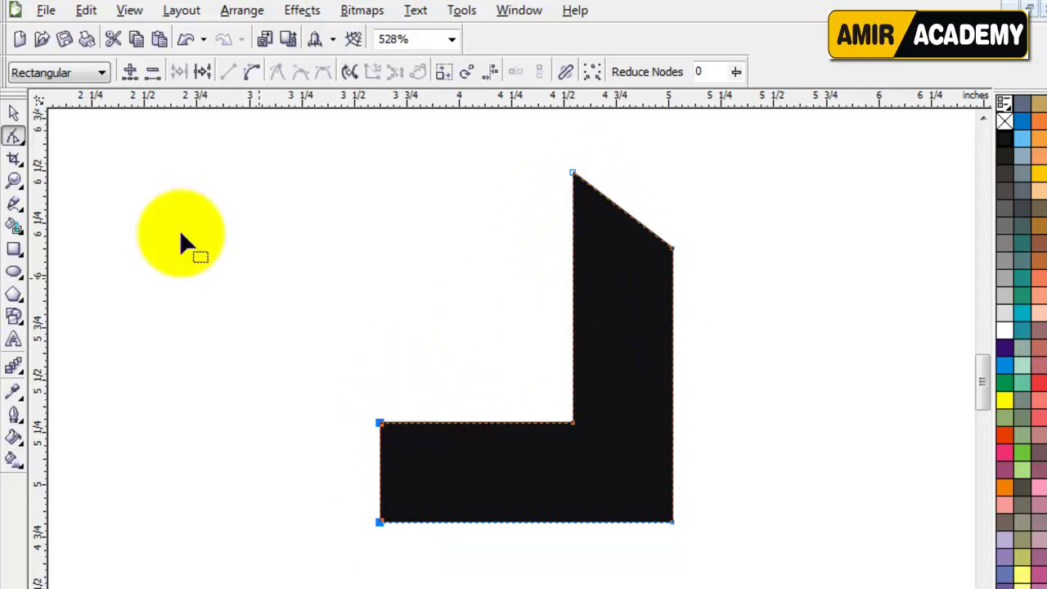
pyautogui.click(13, 113)
pyautogui.moveTo(583, 329); pyautogui.dragTo(626, 316)
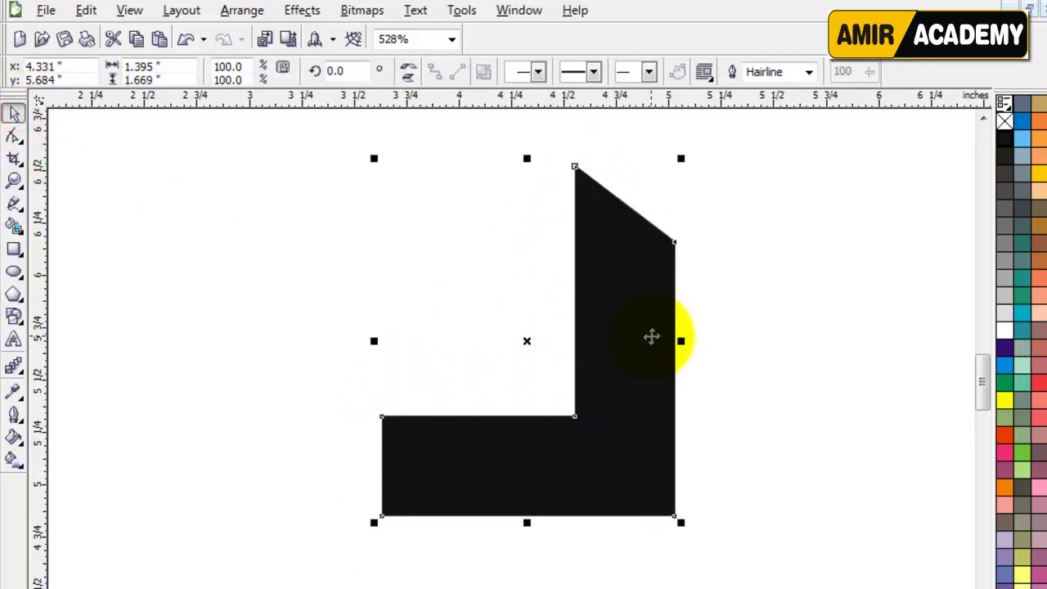
# Step: Apply a linear gradient from black on the horizontal arm to orange-red on the vertical arm, and remove the shape's outline
pyautogui.click(14, 461)
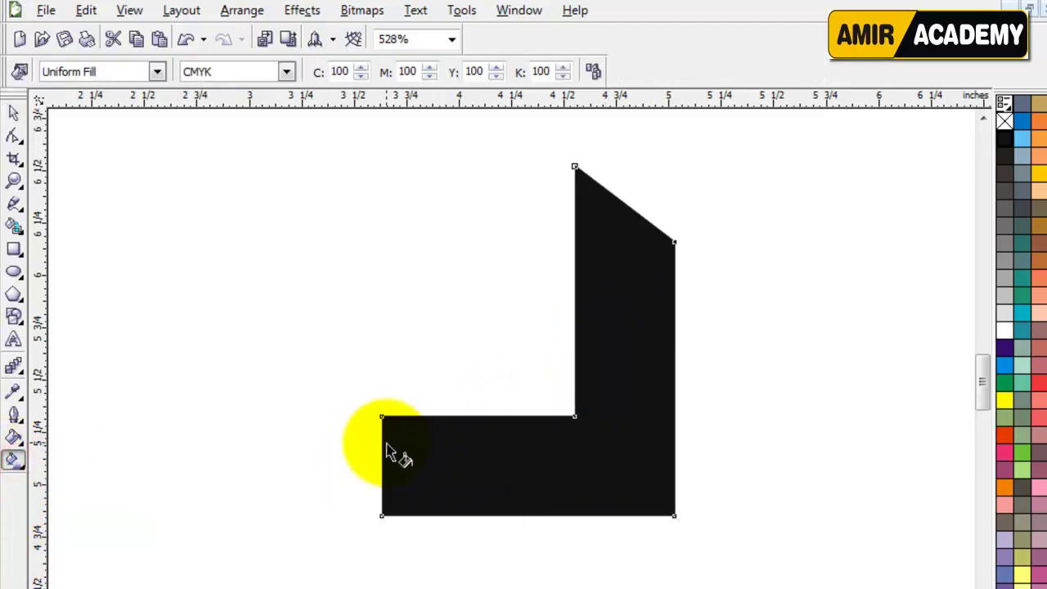
pyautogui.moveTo(382, 440); pyautogui.dragTo(596, 350)
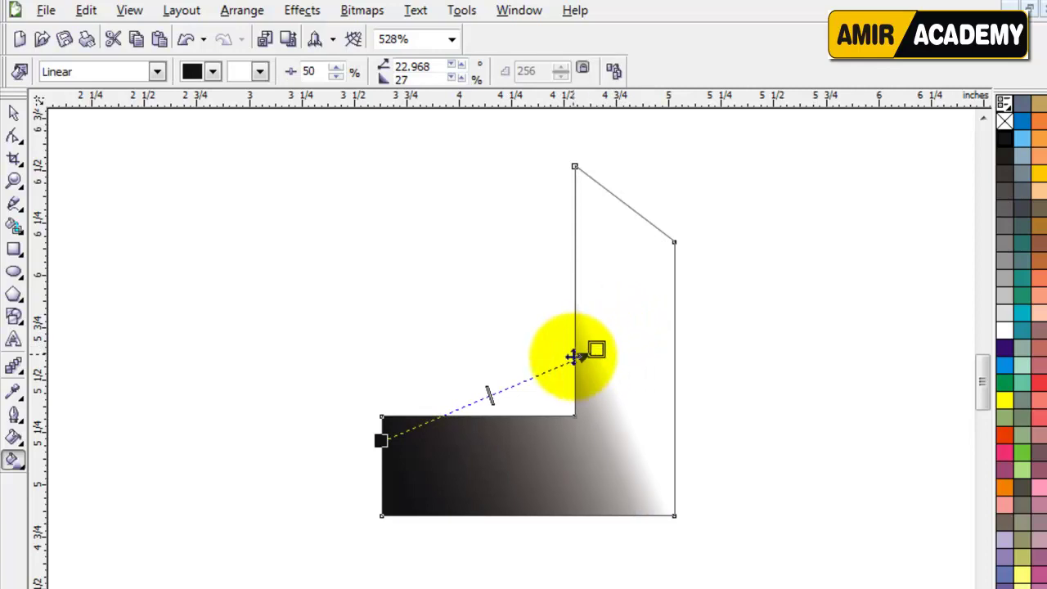
pyautogui.moveTo(1009, 436); pyautogui.dragTo(597, 349)
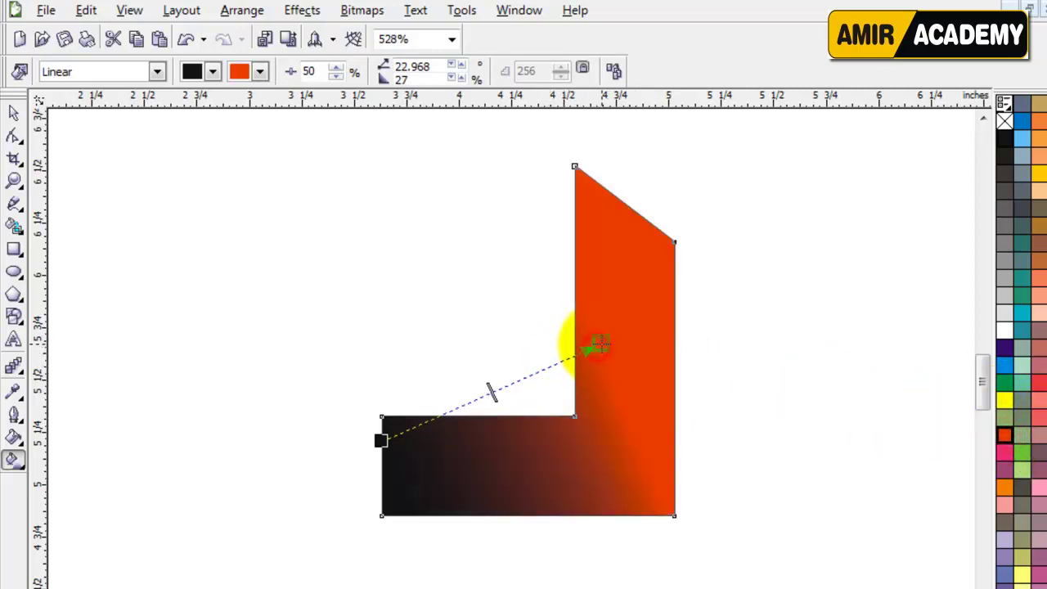
pyautogui.click(14, 113)
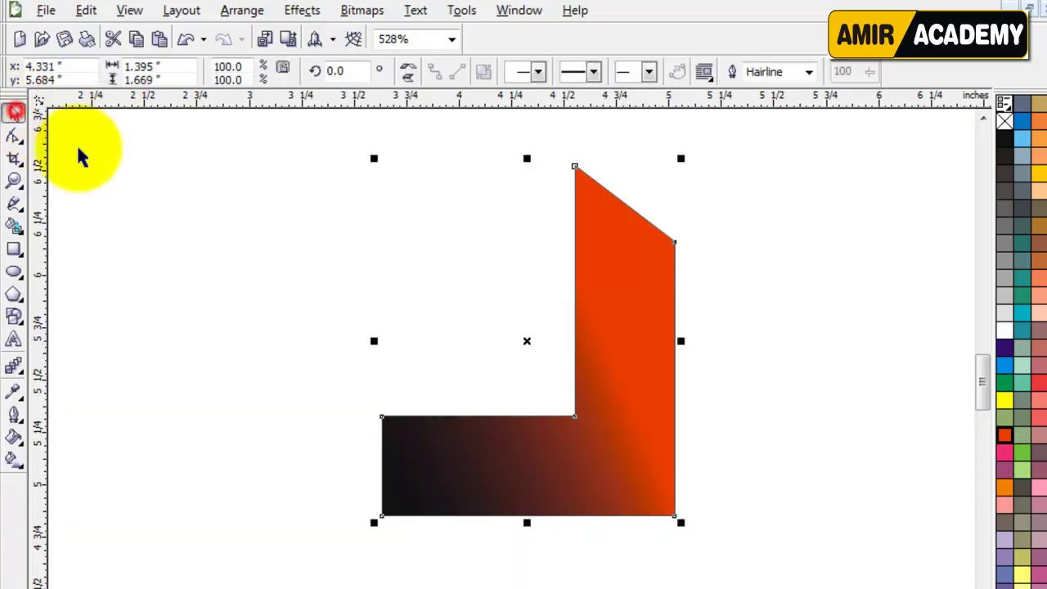
pyautogui.rightClick(1006, 122)
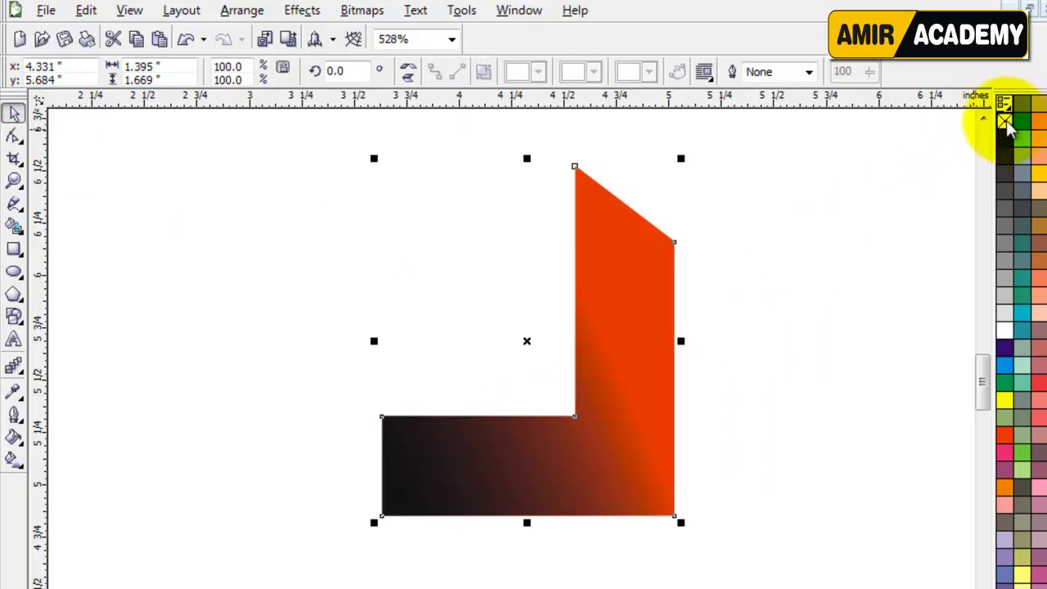
pyautogui.click(830, 311)
pyautogui.click(625, 319)
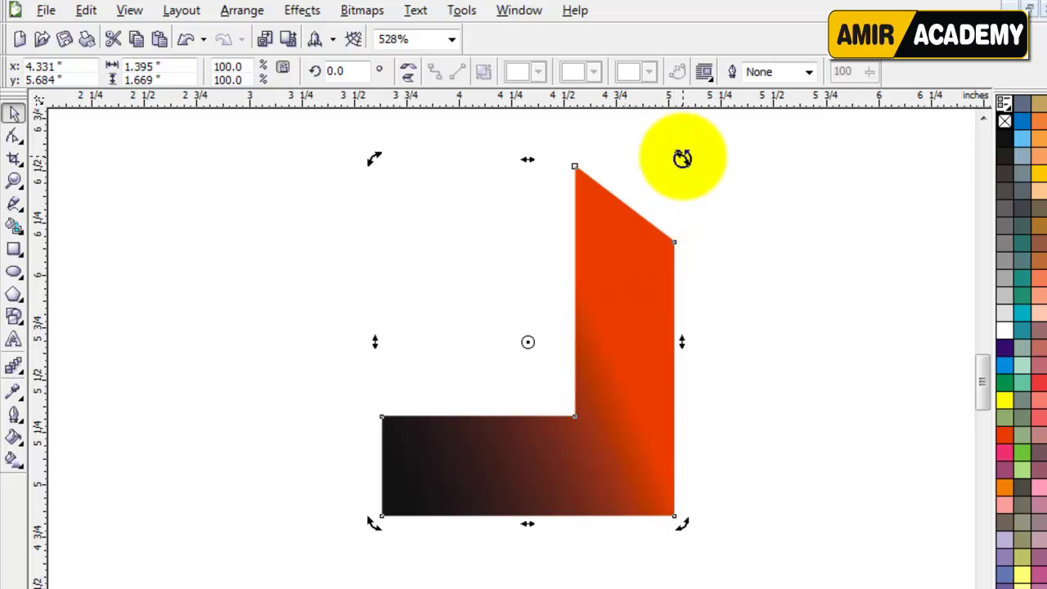
pyautogui.moveTo(682, 158); pyautogui.dragTo(381, 218)
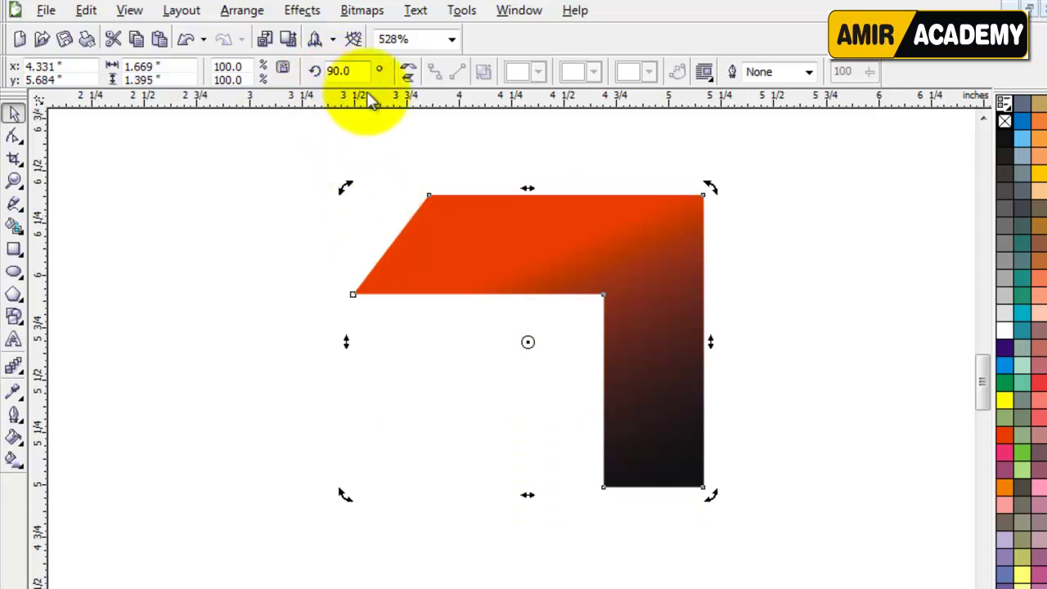
pyautogui.hotkey('ctrl', 'z')
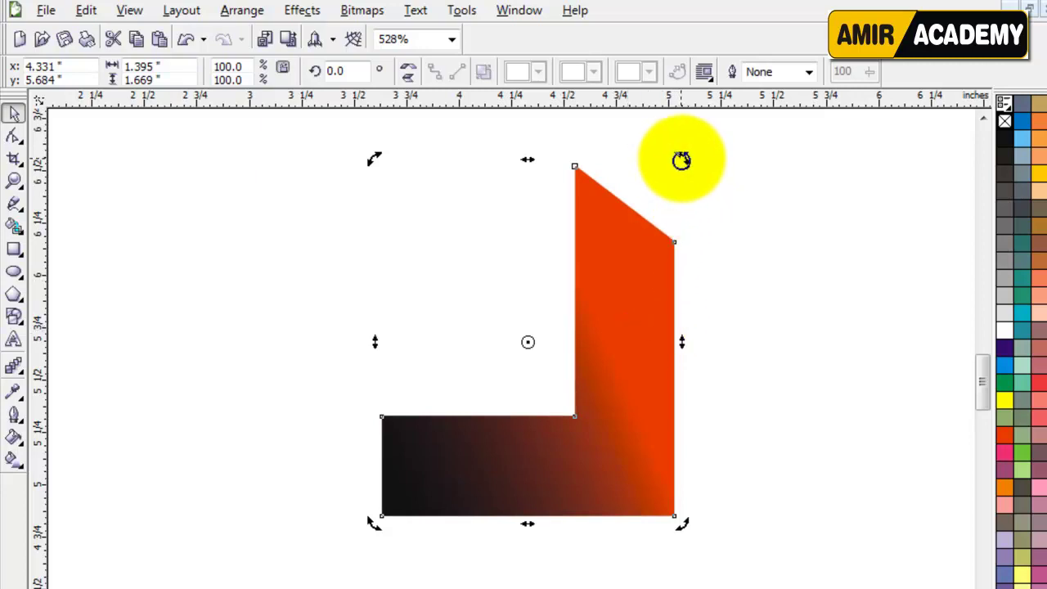
# Step: Create a copy of the gradient L-shape rotated by 90 degrees
pyautogui.click(329, 72)
pyautogui.write('9')
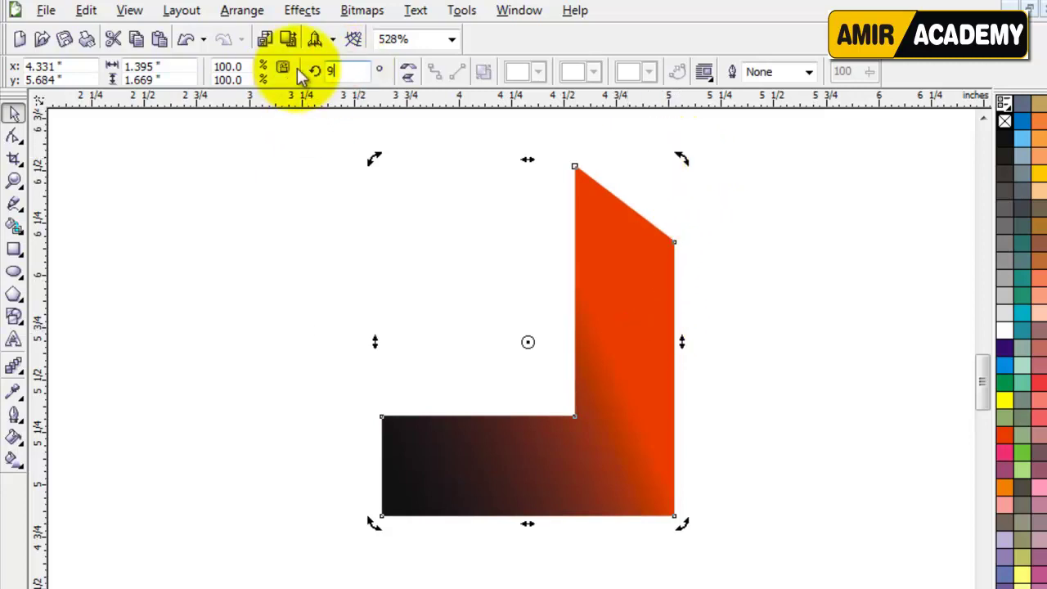
pyautogui.write('0')
pyautogui.press('Return')
pyautogui.click(848, 351)
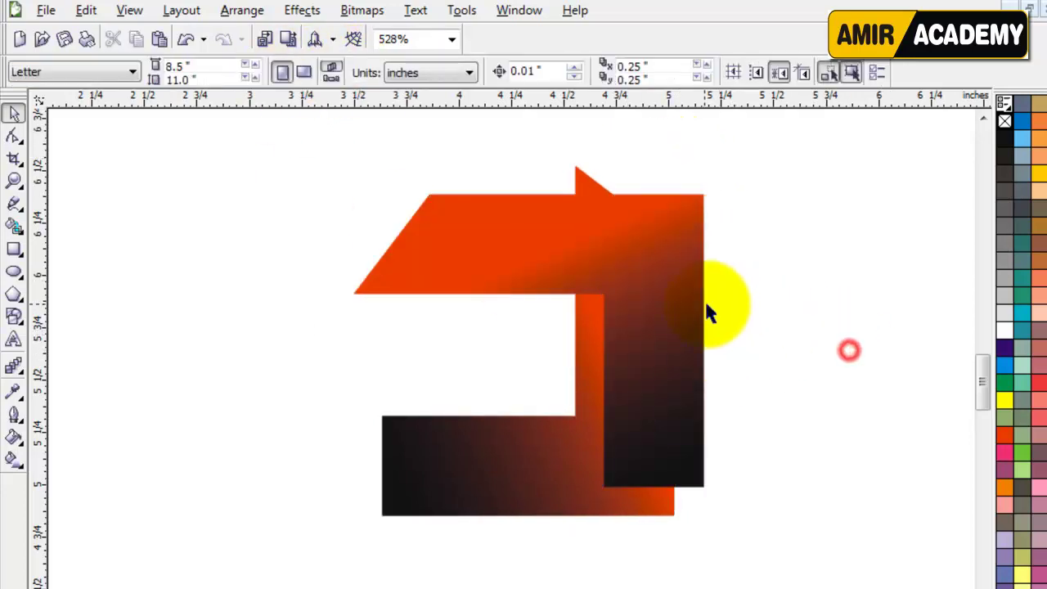
# Step: Move the rotated copy about 1.34 inches left and align its top edge with the original shape's top
pyautogui.moveTo(663, 315); pyautogui.dragTo(365, 293)
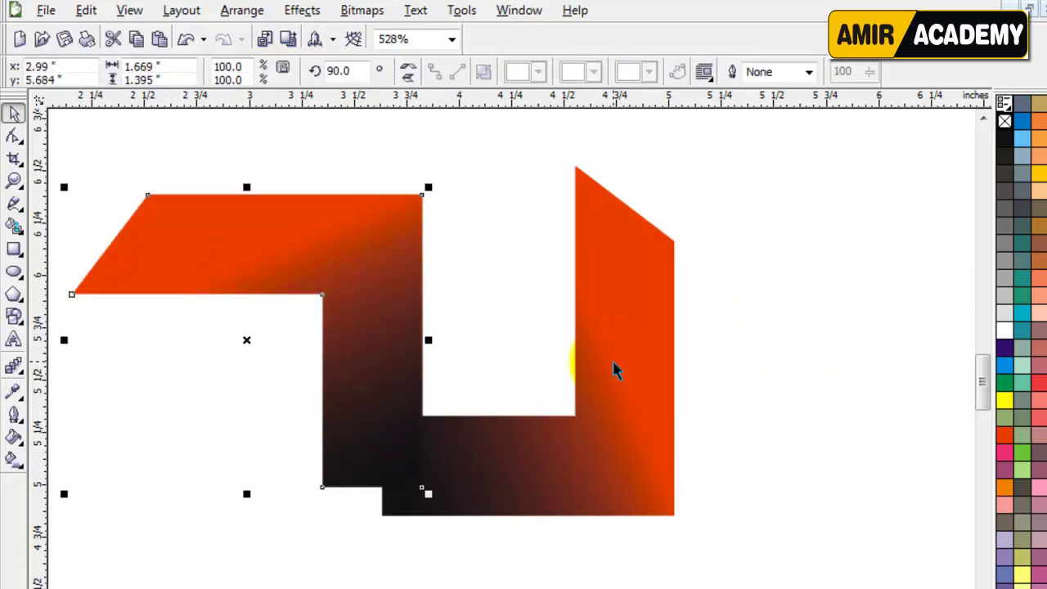
pyautogui.keyDown('shift'); pyautogui.click(659, 331); pyautogui.keyUp('shift')
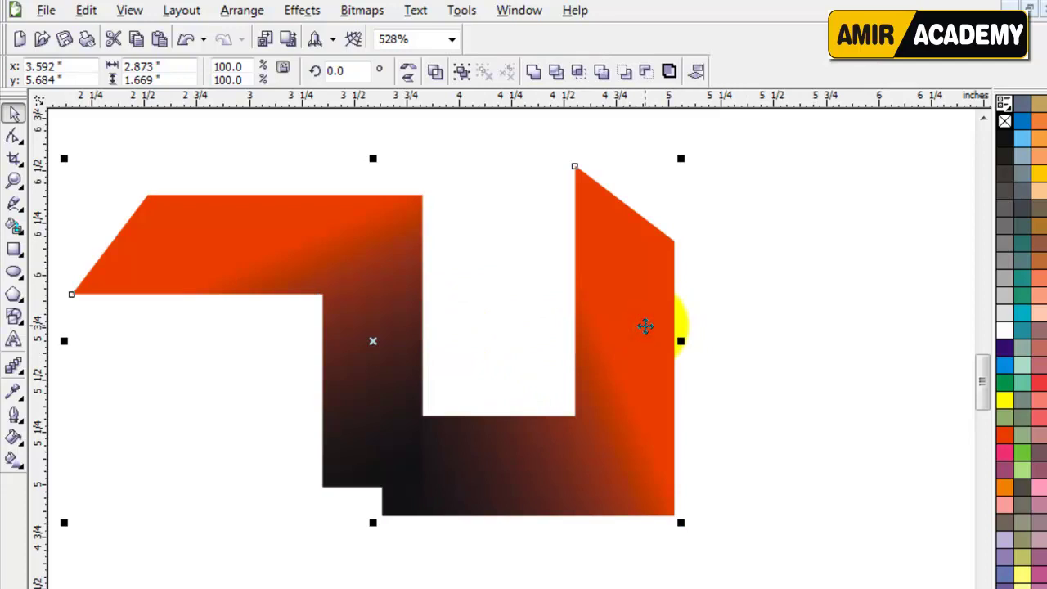
pyautogui.press('t')
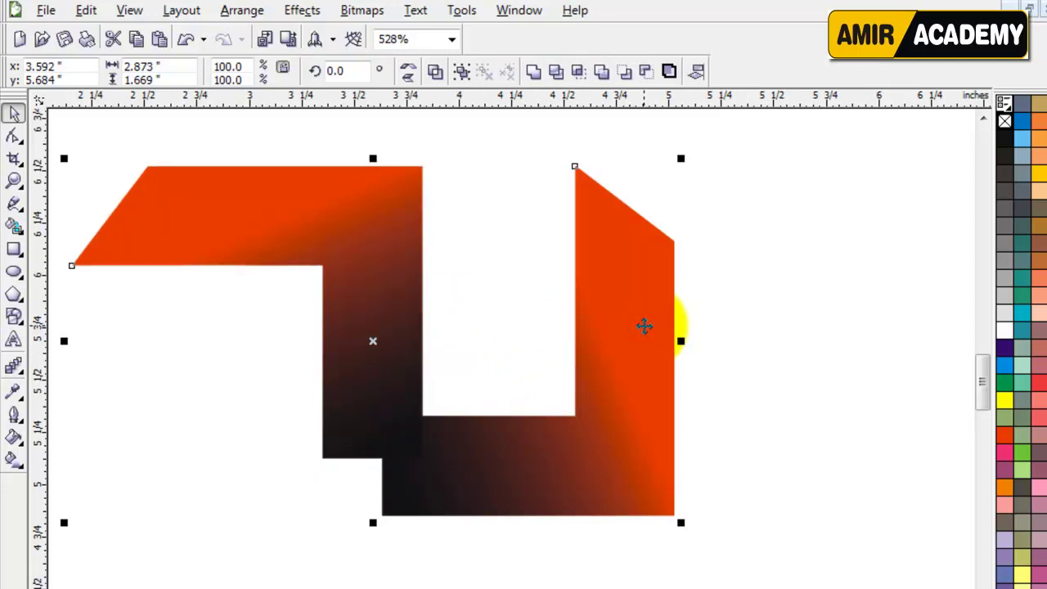
pyautogui.click(756, 325)
# Step: Move the rotated copy right until its upper-right corner snaps onto the original shape's highest corner
pyautogui.moveTo(387, 247); pyautogui.dragTo(533, 225)
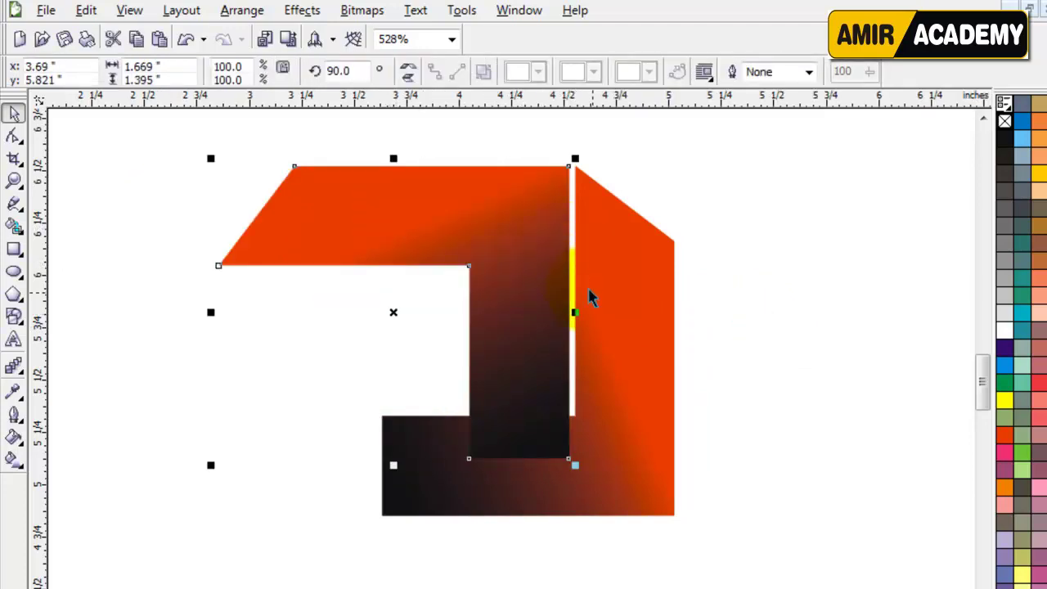
pyautogui.press('z')
pyautogui.moveTo(655, 141); pyautogui.dragTo(519, 483)
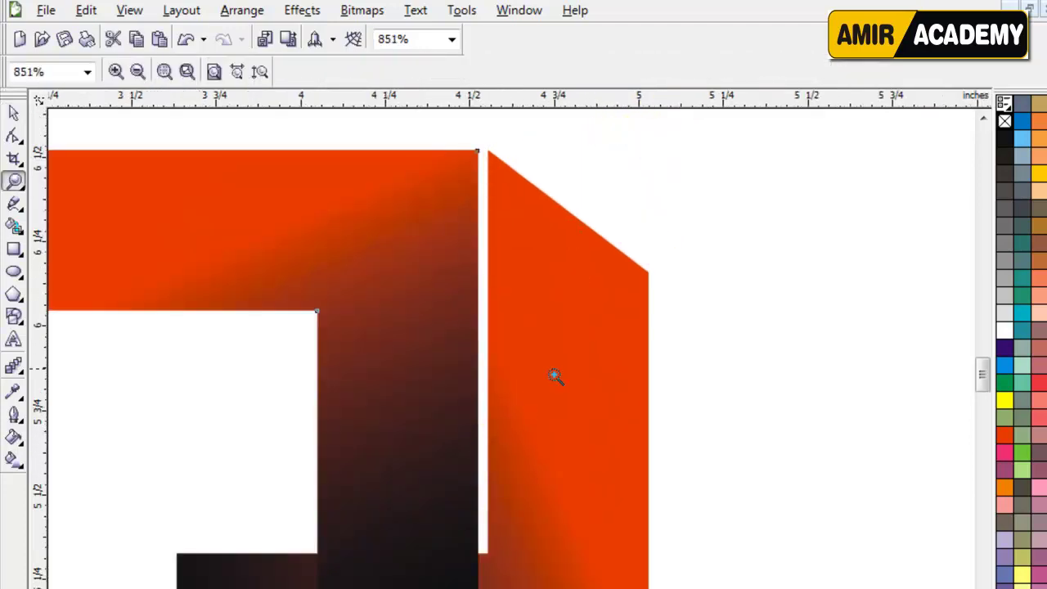
pyautogui.click(15, 115)
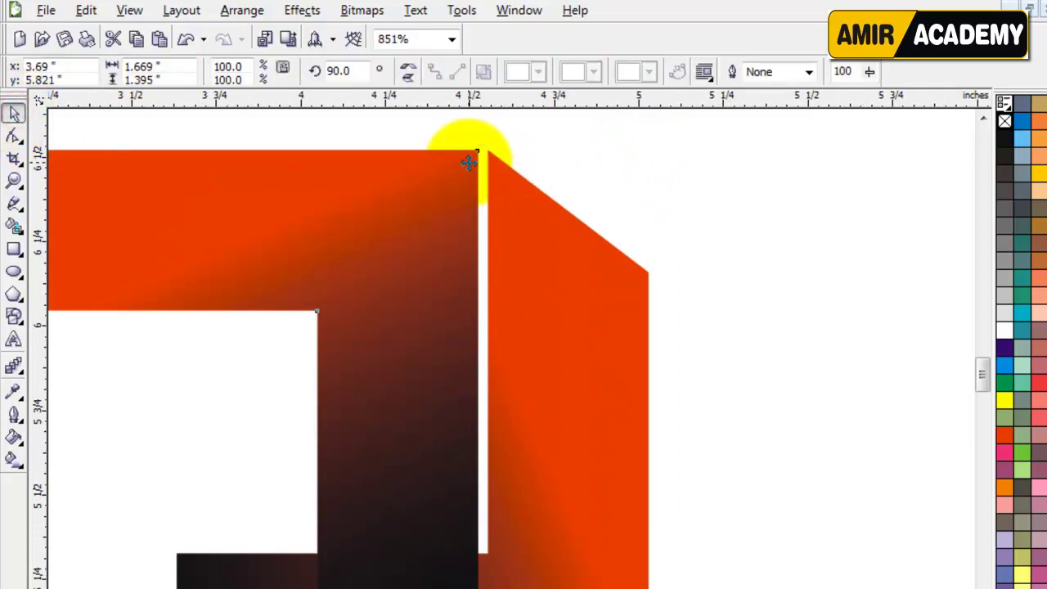
pyautogui.moveTo(480, 152); pyautogui.dragTo(465, 166)
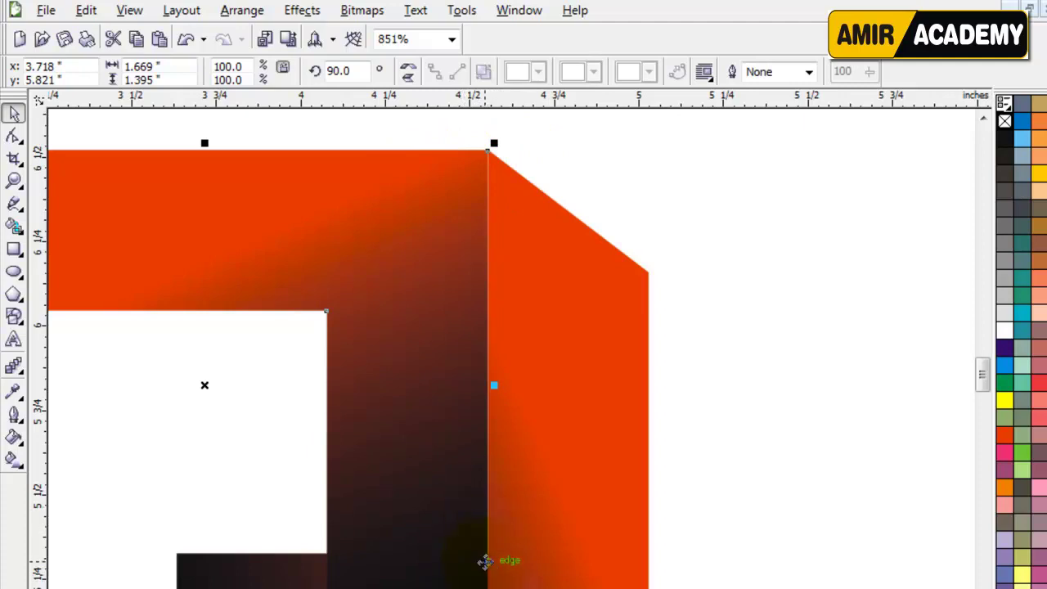
pyautogui.click(729, 511)
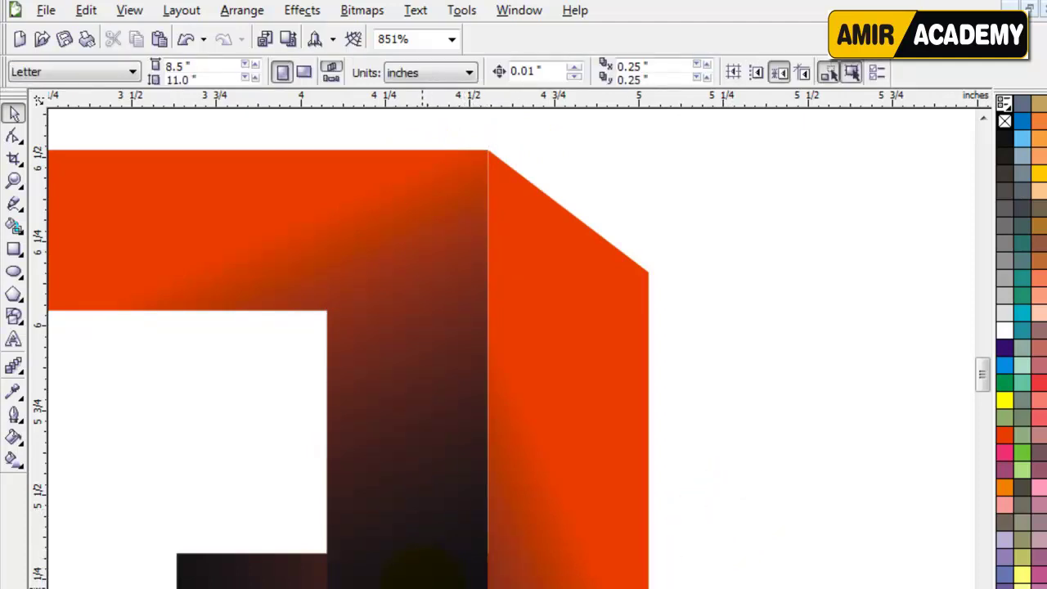
# Step: Shorten the rotated copy's vertical arm by moving its two lower nodes up to the original's horizontal arm with the Shape tool
pyautogui.press('F10')
pyautogui.click(420, 583)
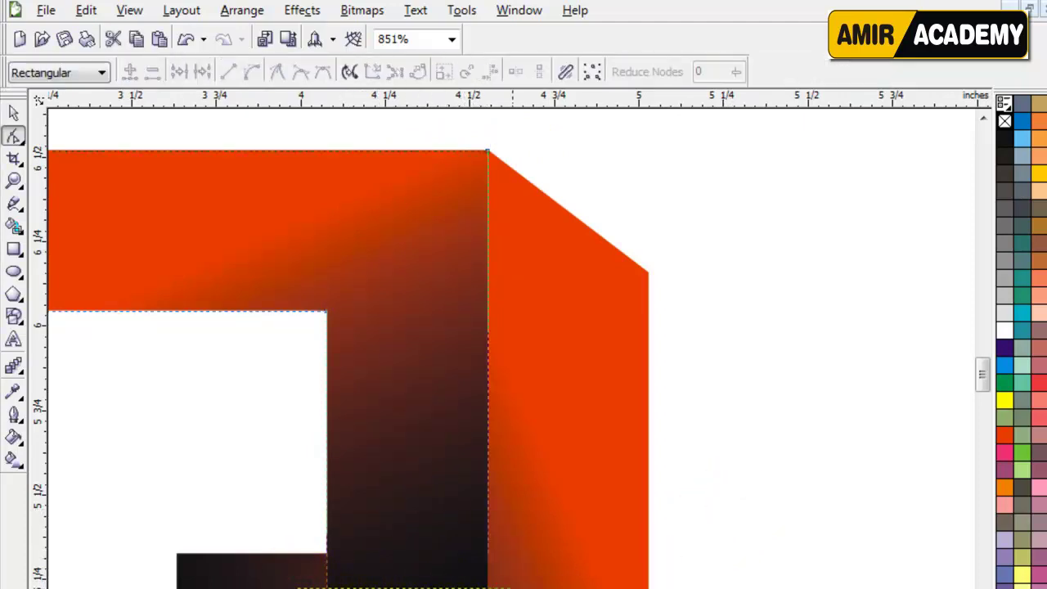
pyautogui.moveTo(512, 586); pyautogui.dragTo(487, 553)
pyautogui.click(14, 112)
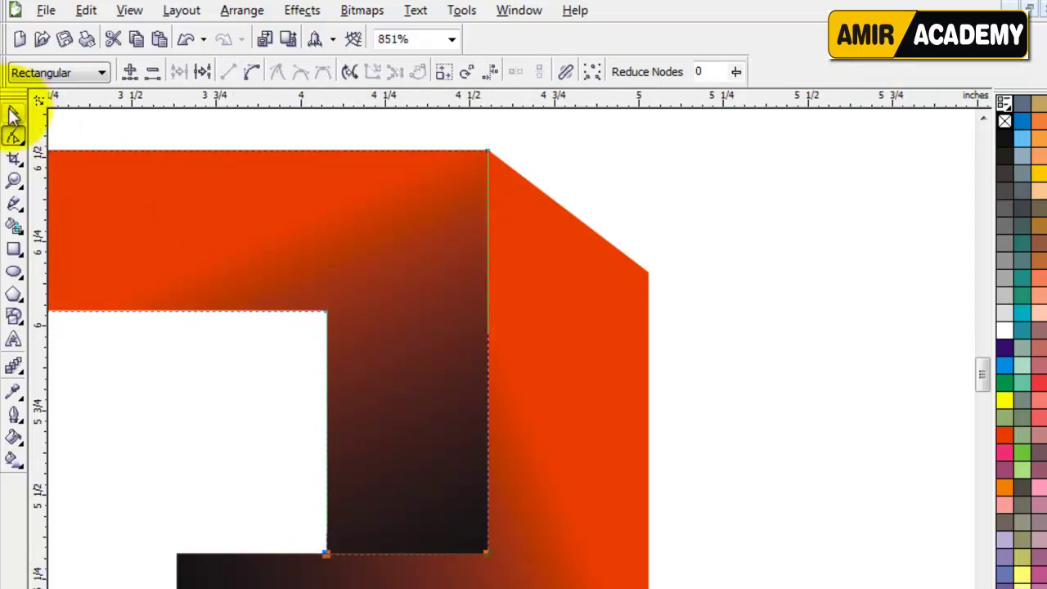
pyautogui.click(713, 235)
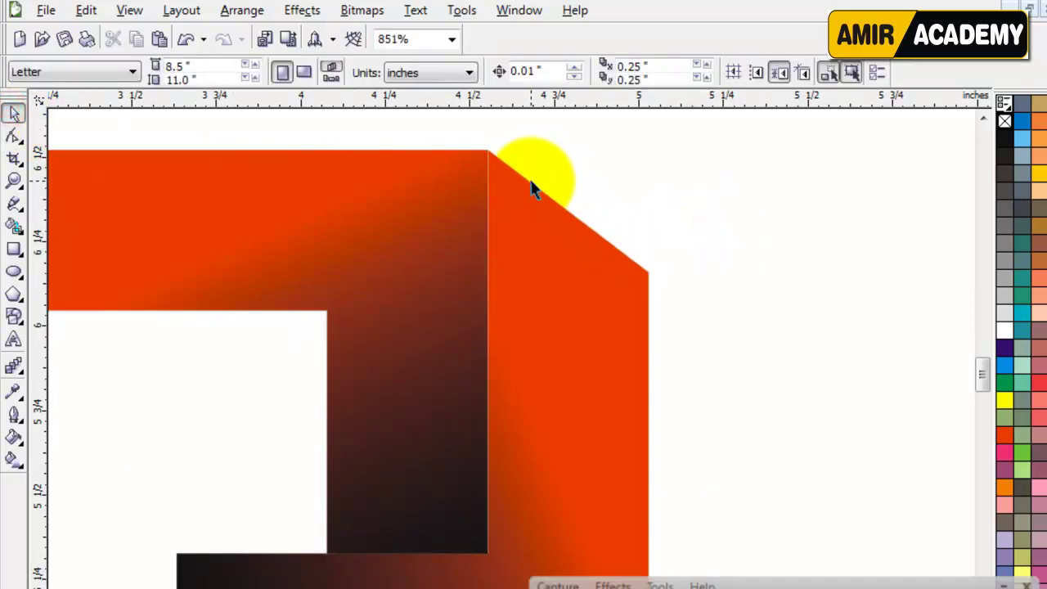
# Step: Move the rotated copy slightly right so its corner snaps onto the original shape's highest corner and closes the hairline gap
pyautogui.press('z')
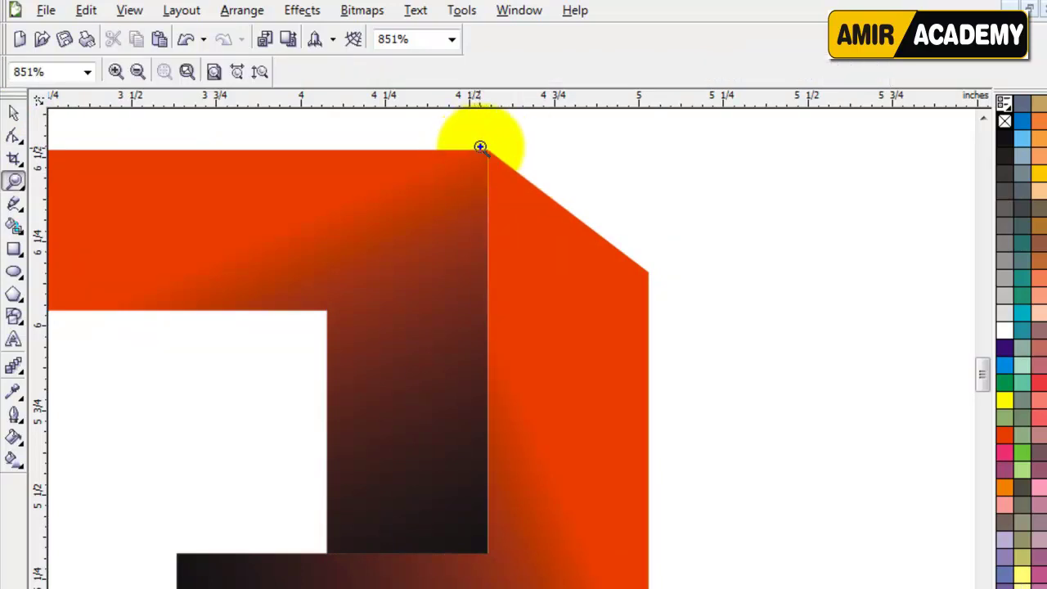
pyautogui.moveTo(537, 133); pyautogui.dragTo(452, 258)
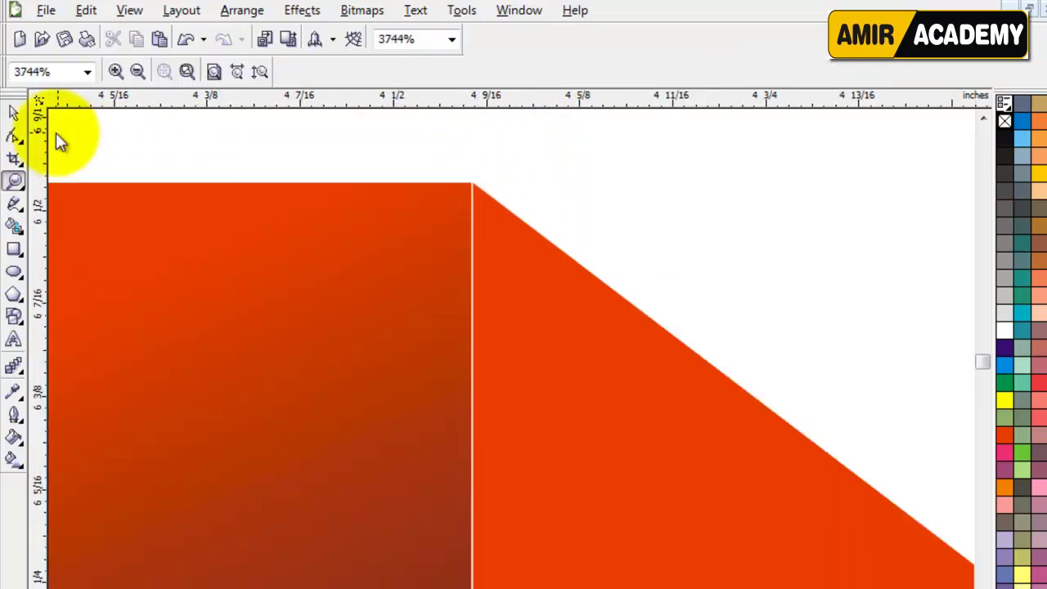
pyautogui.click(14, 112)
pyautogui.click(198, 140)
pyautogui.click(416, 235)
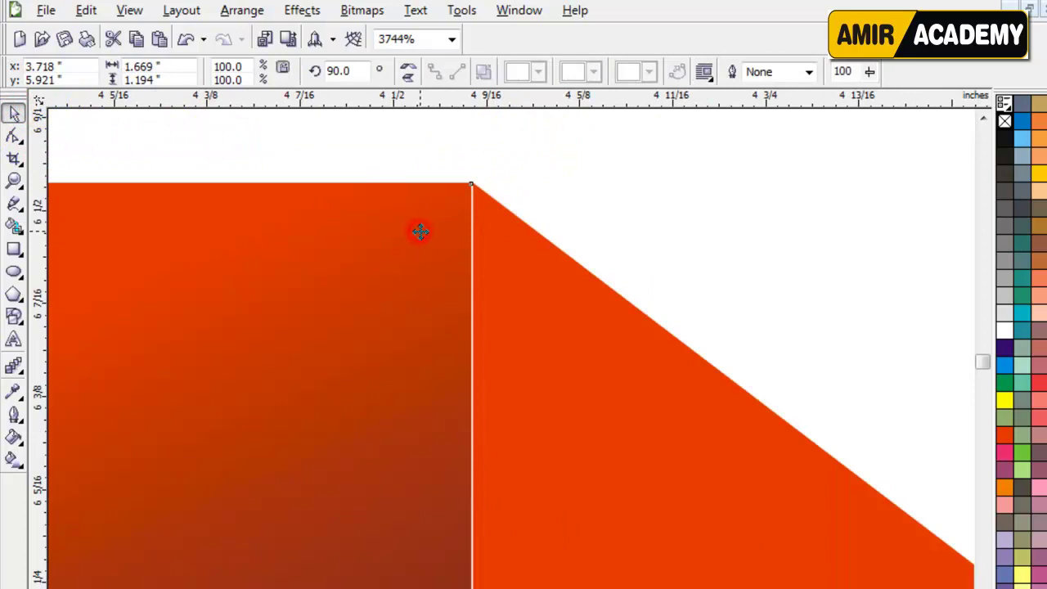
pyautogui.click(702, 189)
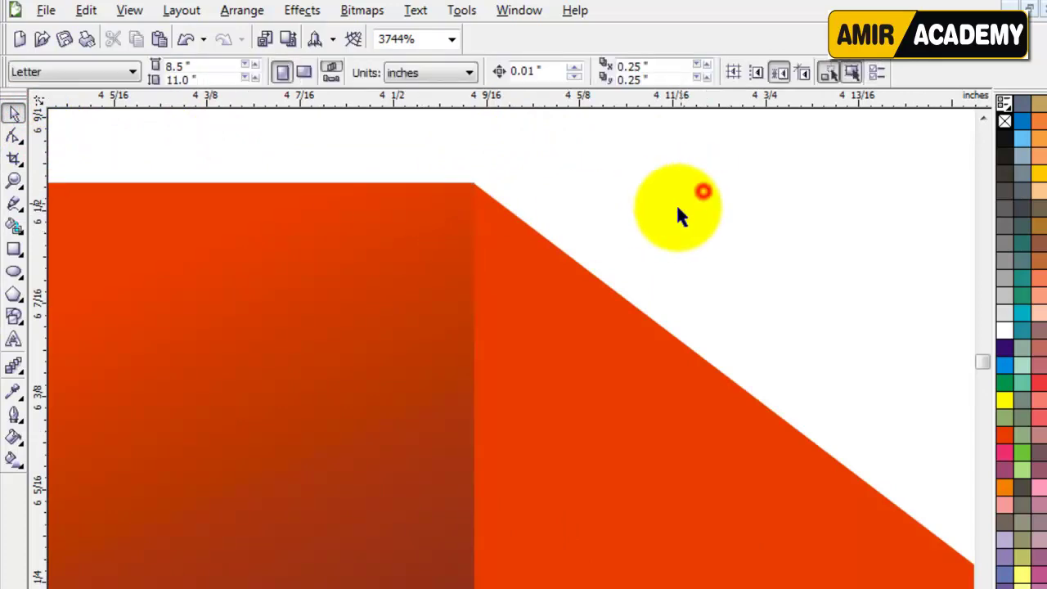
pyautogui.scroll(-5, 654, 311)
pyautogui.click(800, 160)
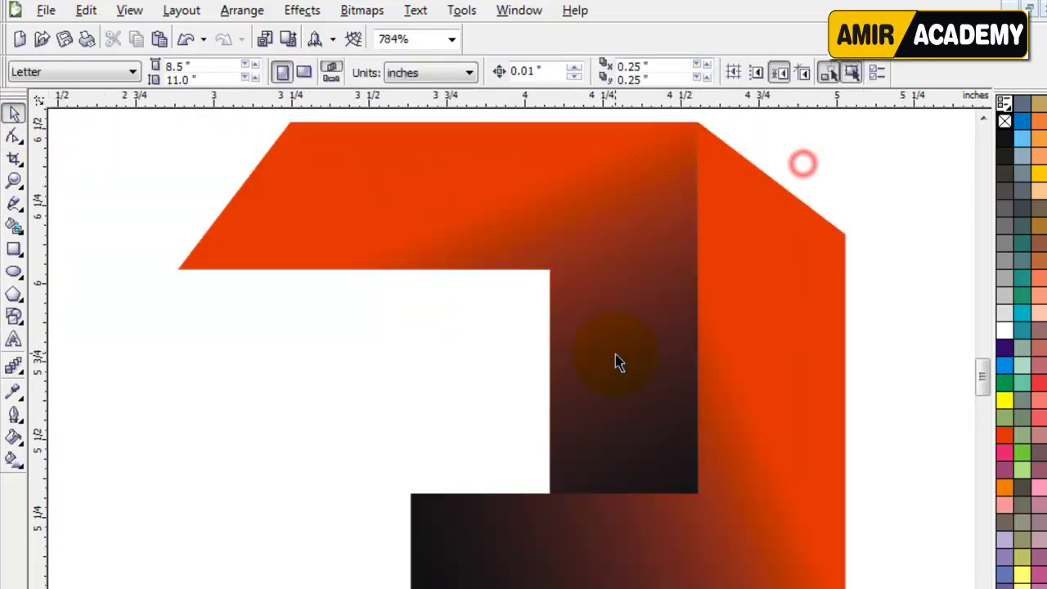
# Step: Create a copy of the upper shape rotated by another 90 degrees and move it down beneath that shape's horizontal arm
pyautogui.click(393, 217)
pyautogui.click(368, 225)
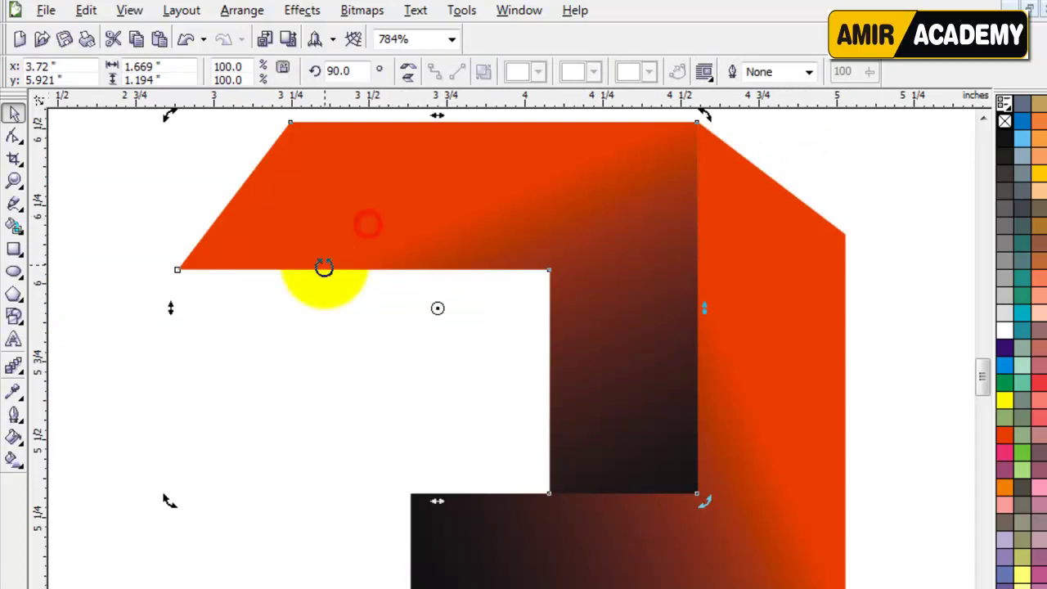
pyautogui.moveTo(168, 121); pyautogui.dragTo(339, 404)
pyautogui.click(196, 432)
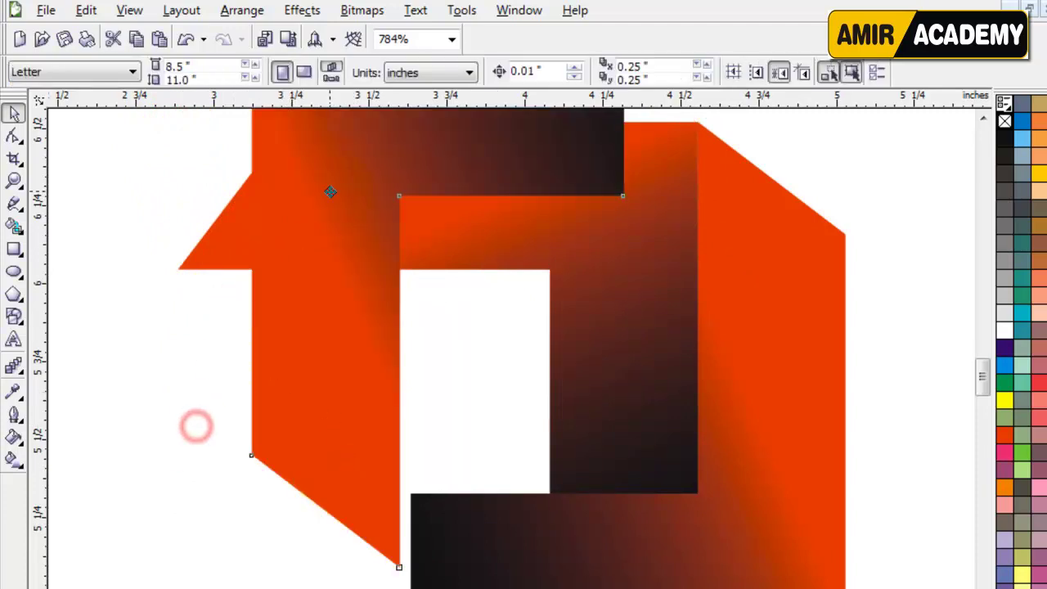
pyautogui.moveTo(327, 188); pyautogui.dragTo(306, 415)
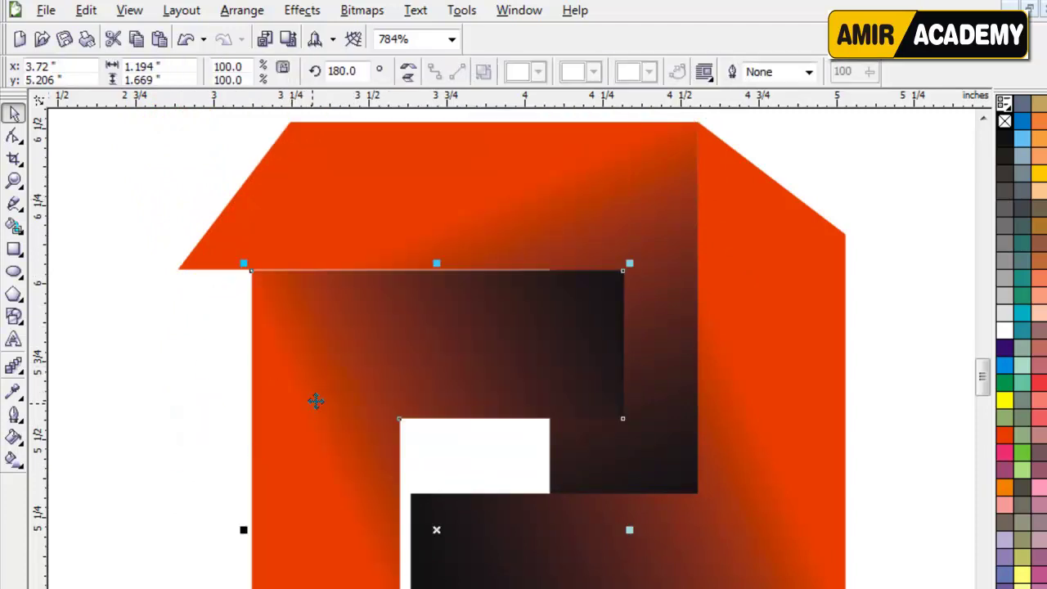
# Step: Snap the new copy's top edge against the upper shape's lower edge and align the left edges of both shapes
pyautogui.press('z')
pyautogui.moveTo(148, 238); pyautogui.dragTo(208, 296)
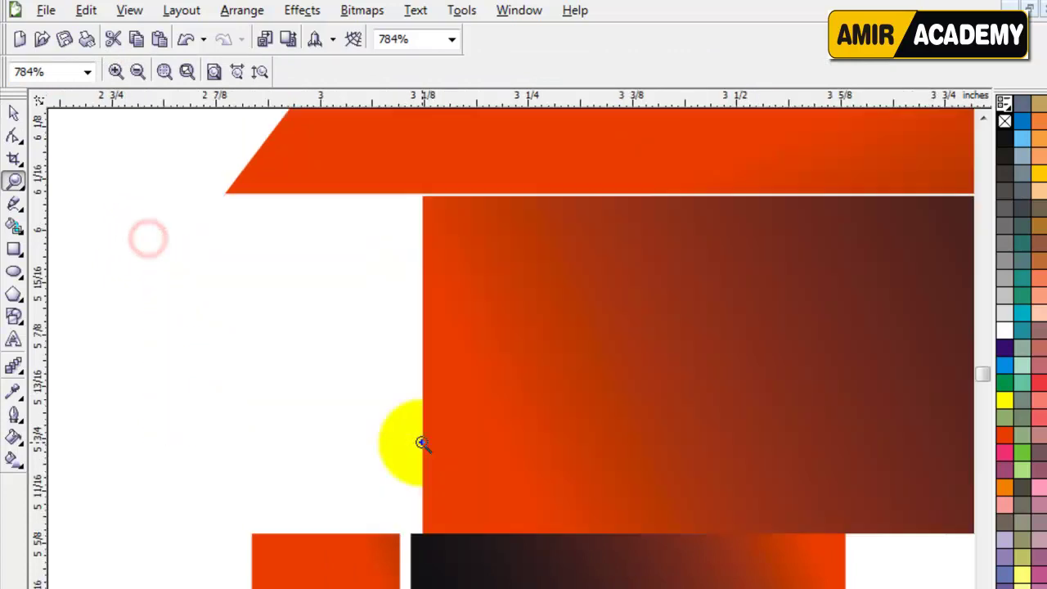
pyautogui.click(14, 113)
pyautogui.click(153, 290)
pyautogui.click(529, 270)
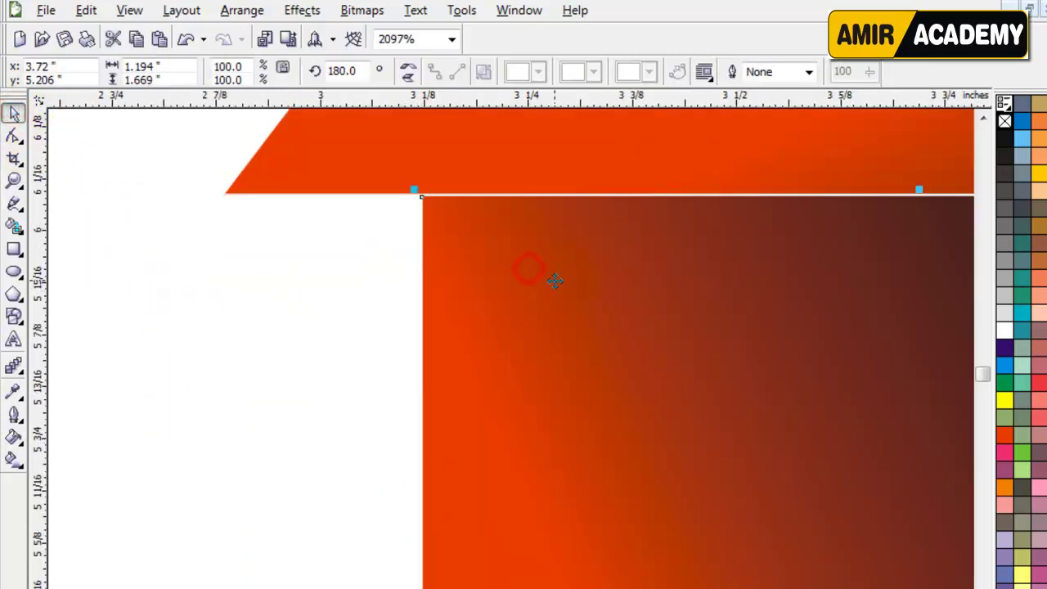
pyautogui.moveTo(555, 281); pyautogui.dragTo(558, 278)
pyautogui.moveTo(492, 240); pyautogui.dragTo(492, 240)
pyautogui.click(318, 164)
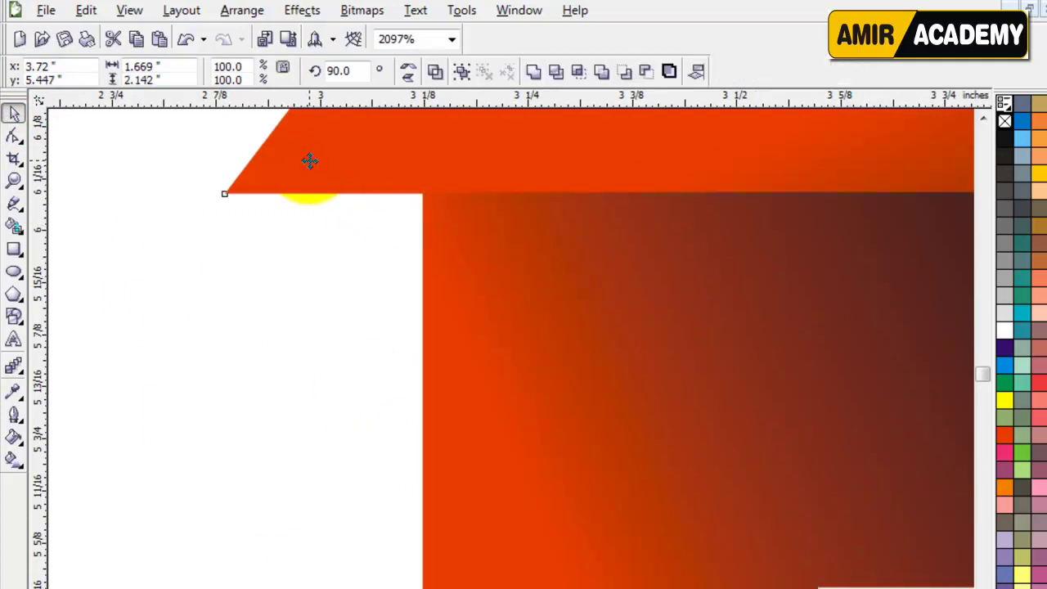
pyautogui.press('l')
pyautogui.click(168, 318)
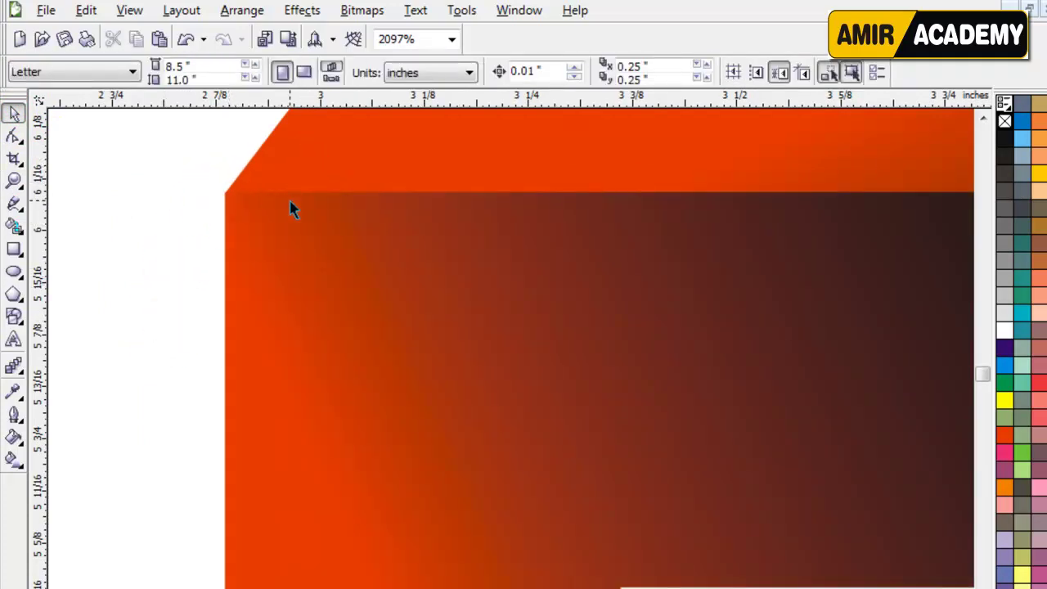
# Step: Fine-tune the new copy's vertical position by snapping its upper-left corner onto the upper shape's lowest left corner
pyautogui.click(289, 292)
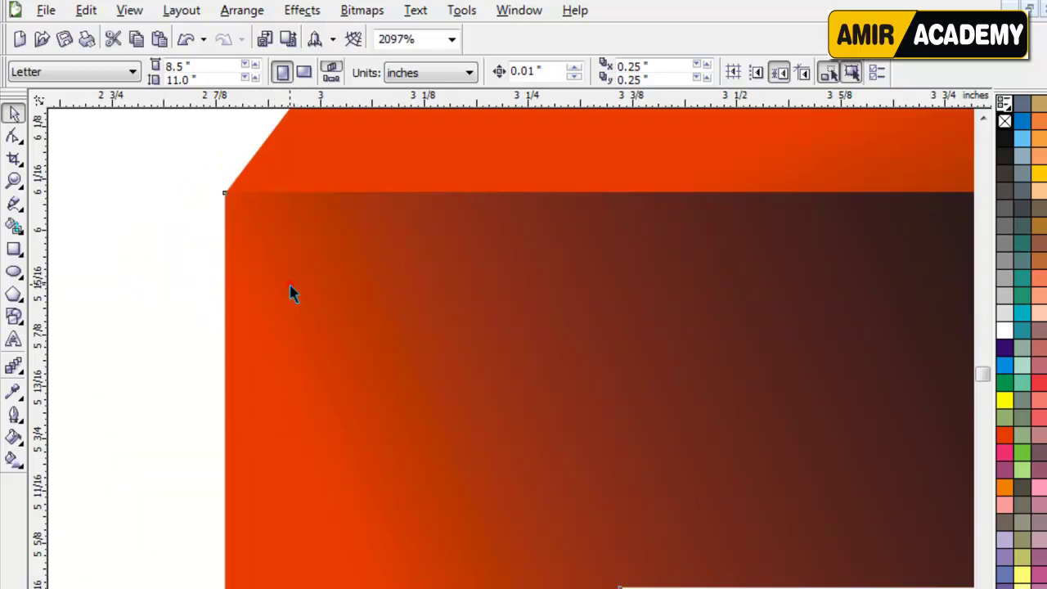
pyautogui.press('Down')
pyautogui.press('z')
pyautogui.click(202, 180)
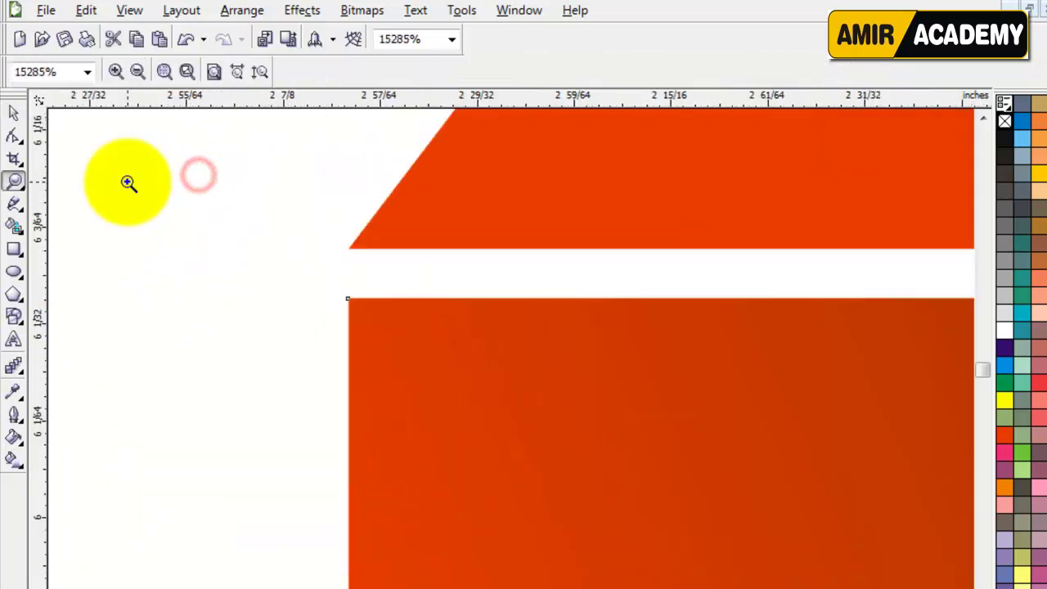
pyautogui.click(17, 114)
pyautogui.moveTo(440, 357); pyautogui.dragTo(440, 308)
pyautogui.click(256, 339)
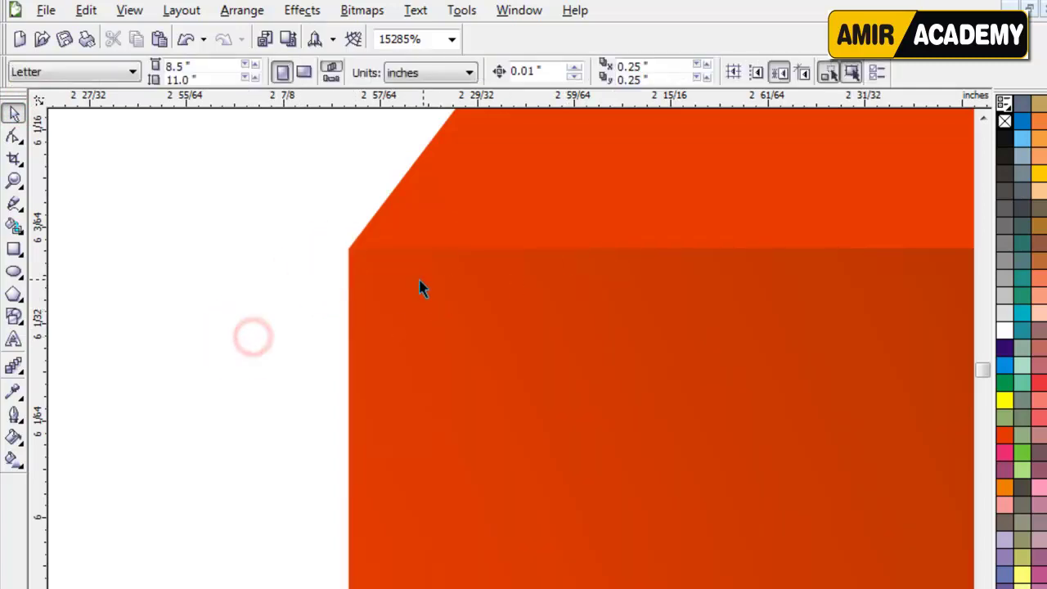
# Step: Create a fourth L-shape by copying the left shape with a further 90-degree rotation, bringing its angle to 270 degrees
pyautogui.press('F4')
pyautogui.click(314, 506)
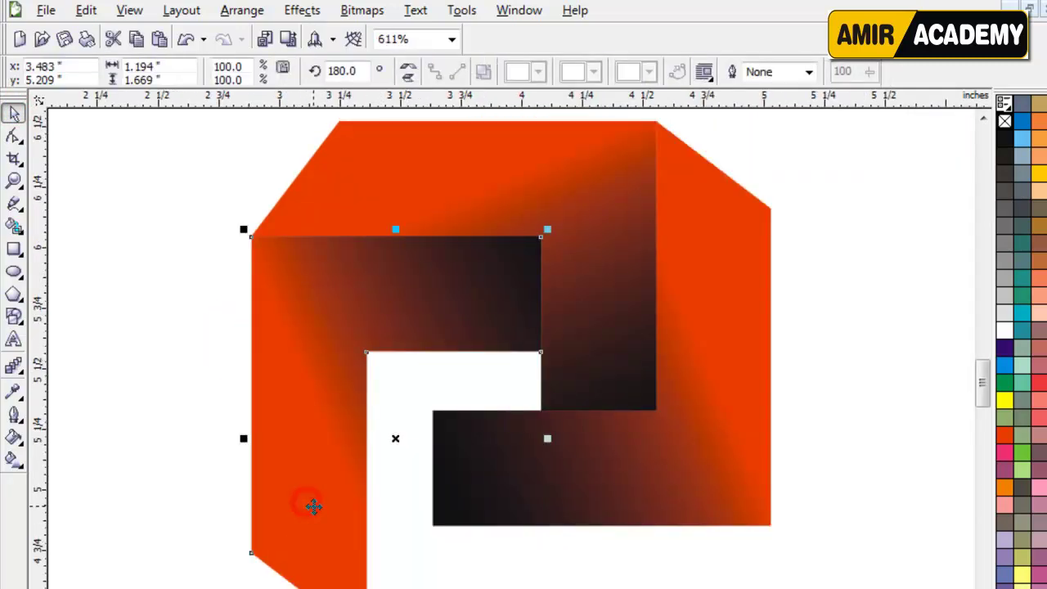
pyautogui.moveTo(243, 230); pyautogui.dragTo(198, 313)
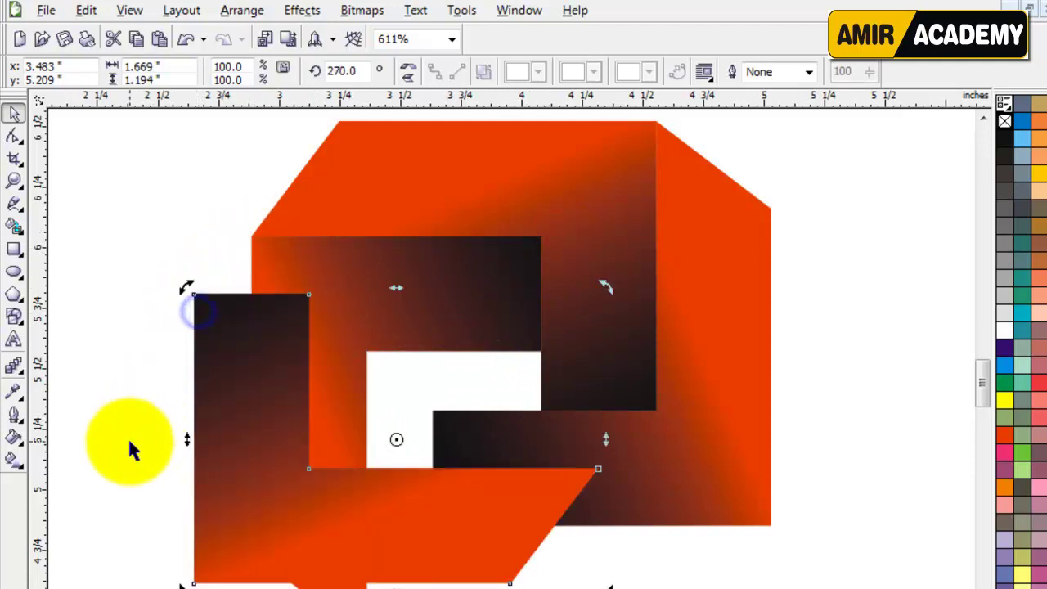
pyautogui.click(129, 439)
# Step: Move the fourth shape about 0.71 inches right and align its bottom edge with the left shape's bottom
pyautogui.moveTo(305, 506); pyautogui.dragTo(486, 507)
pyautogui.keyDown('shift'); pyautogui.click(322, 579); pyautogui.keyUp('shift')
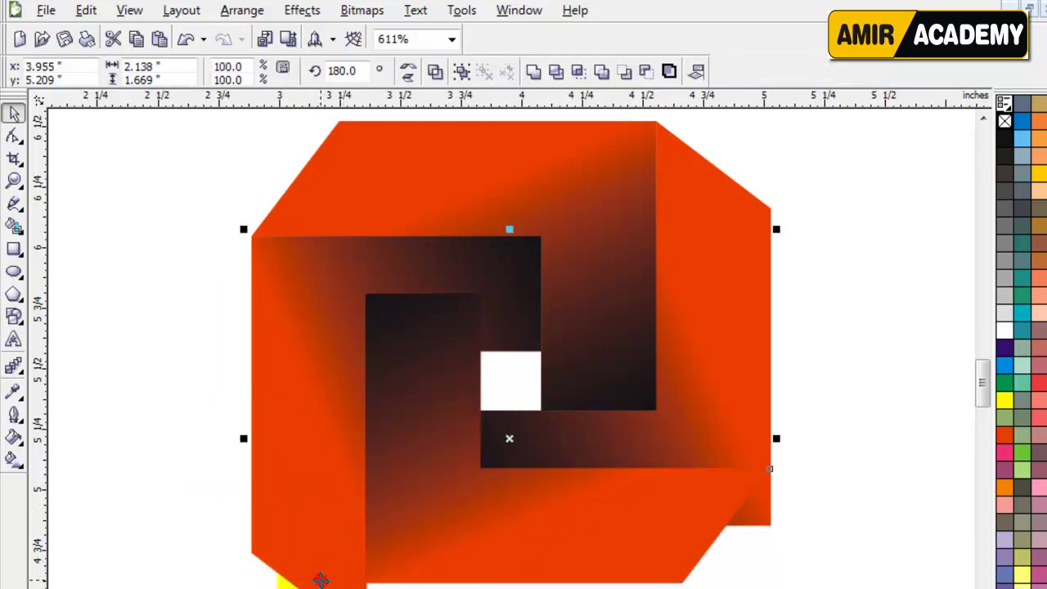
pyautogui.press('b')
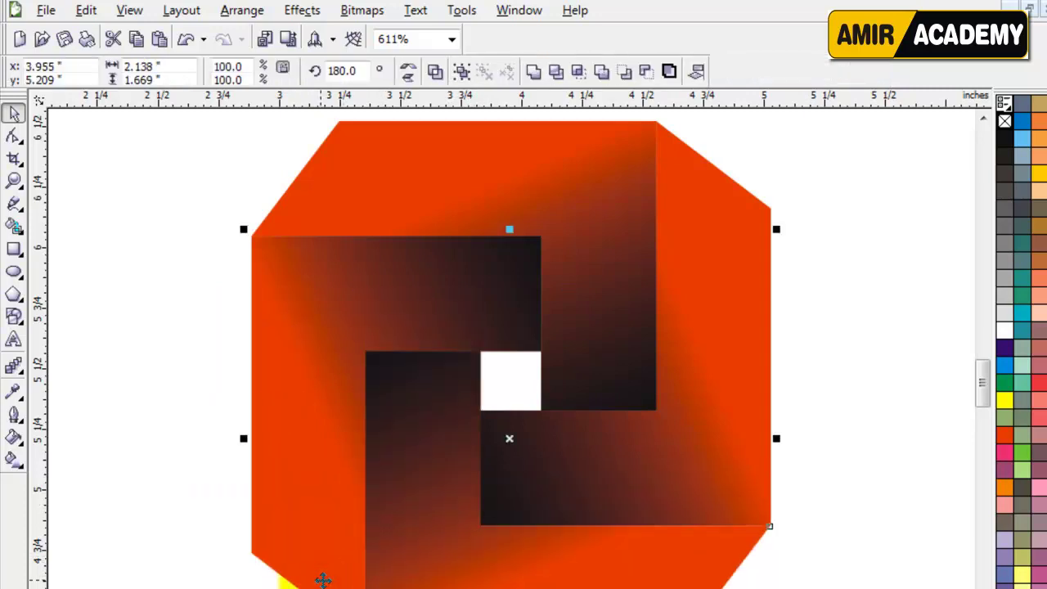
pyautogui.click(816, 581)
# Step: Snap the fourth shape's right corner onto the lower-right corner of the original L-shape to close the octagonal outline
pyautogui.press('z')
pyautogui.moveTo(804, 510); pyautogui.dragTo(663, 563)
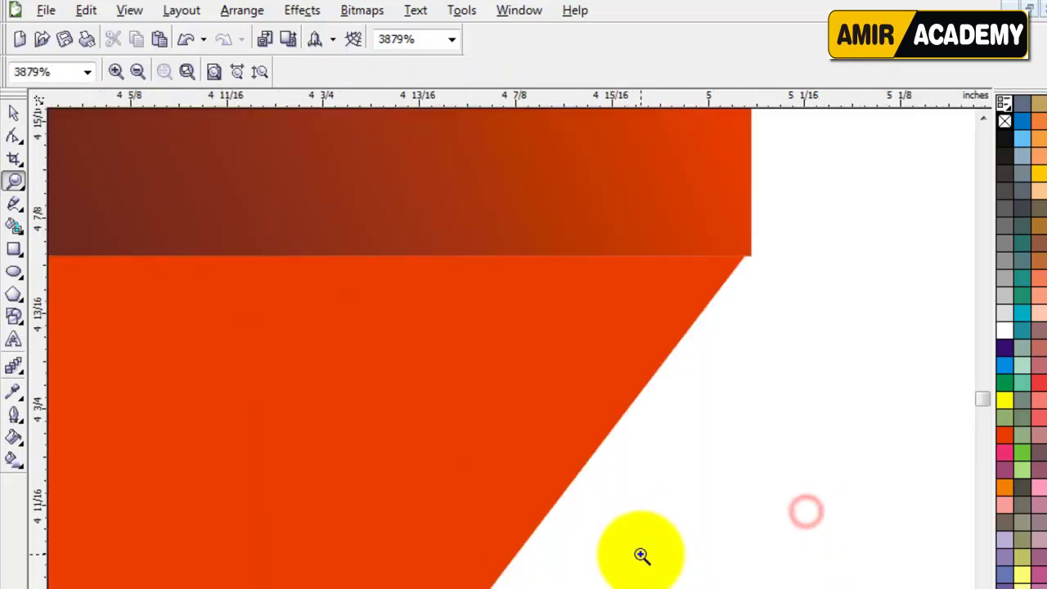
pyautogui.click(14, 113)
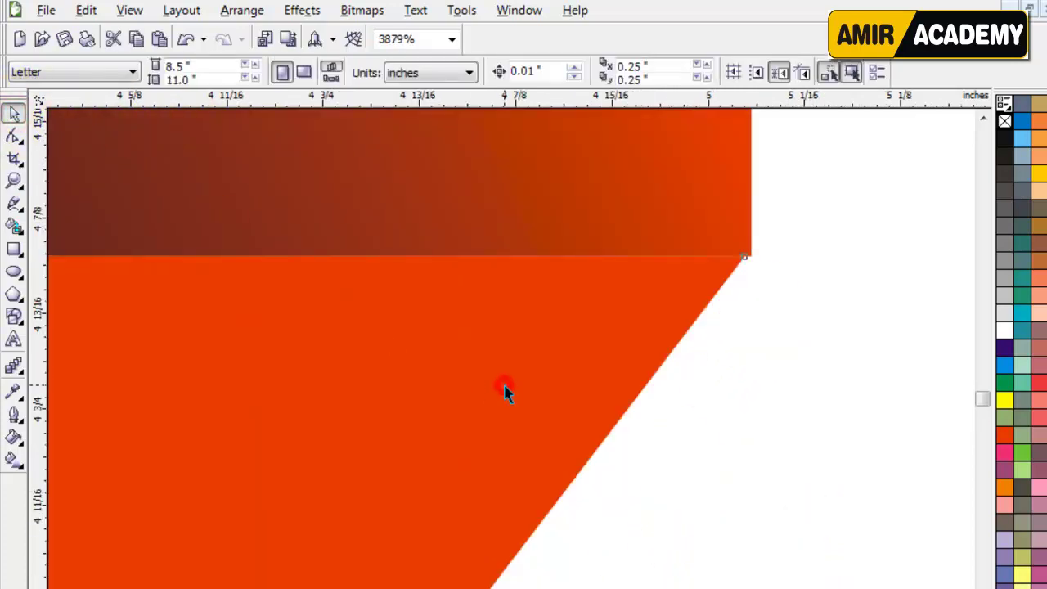
pyautogui.click(510, 385)
pyautogui.press('z')
pyautogui.moveTo(774, 238); pyautogui.dragTo(708, 290)
pyautogui.click(15, 114)
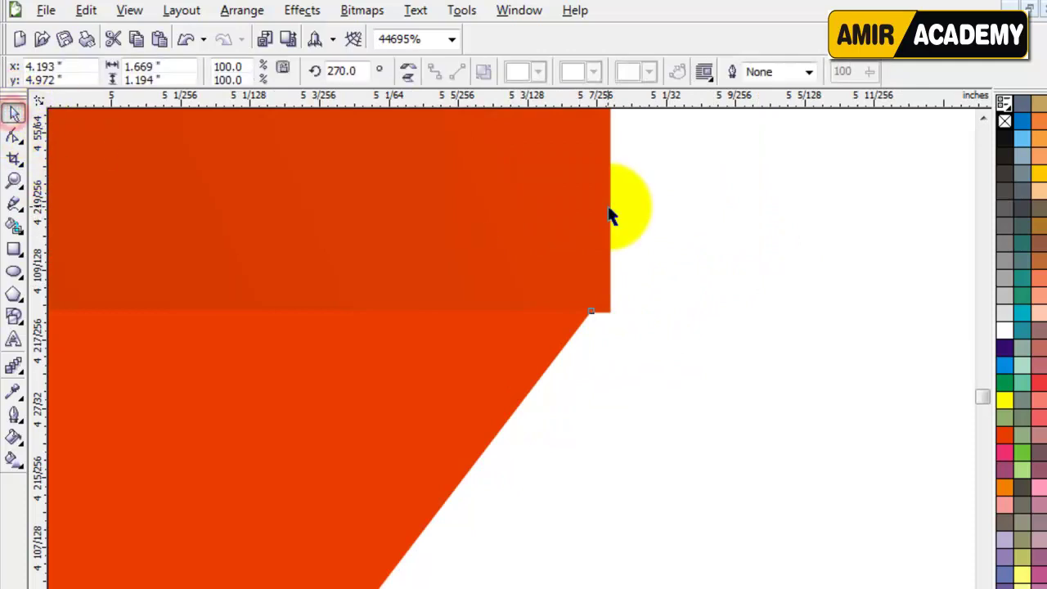
pyautogui.click(690, 330)
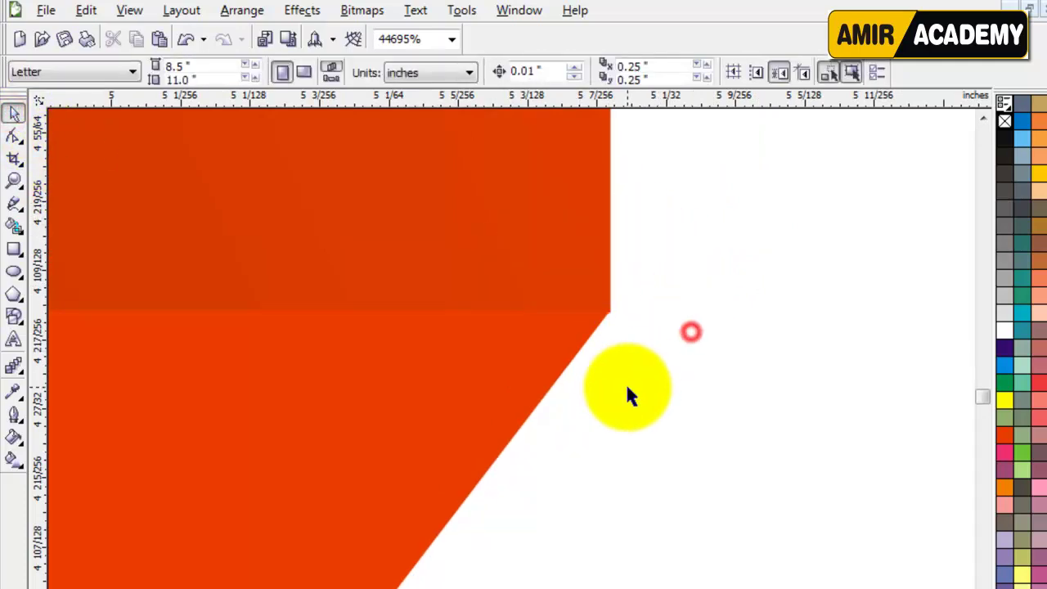
# Step: Rotate all four interlocked shapes together by 45 degrees
pyautogui.press('F4')
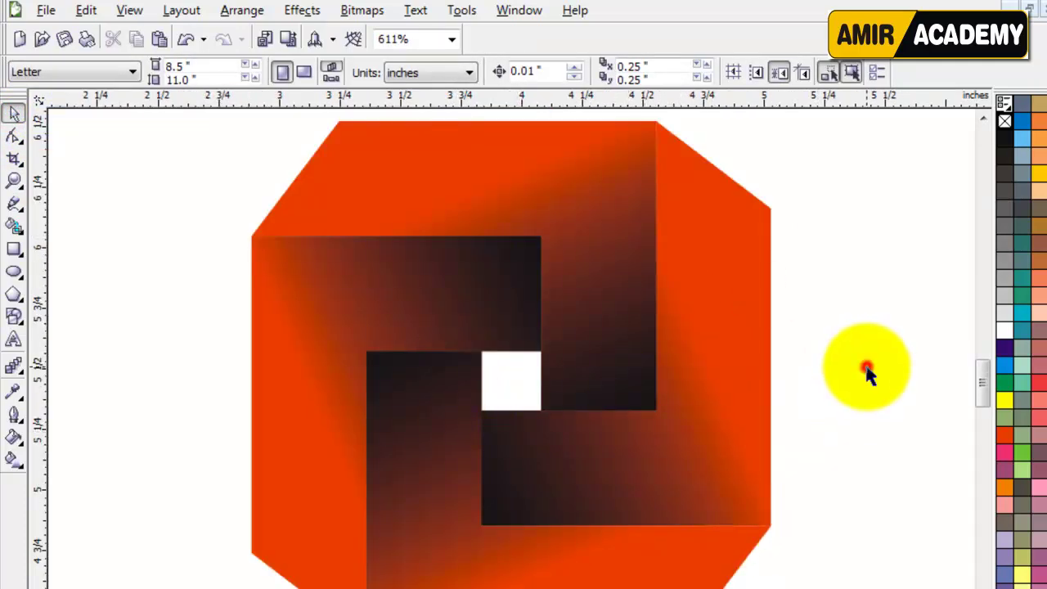
pyautogui.click(865, 365)
pyautogui.press('F3')
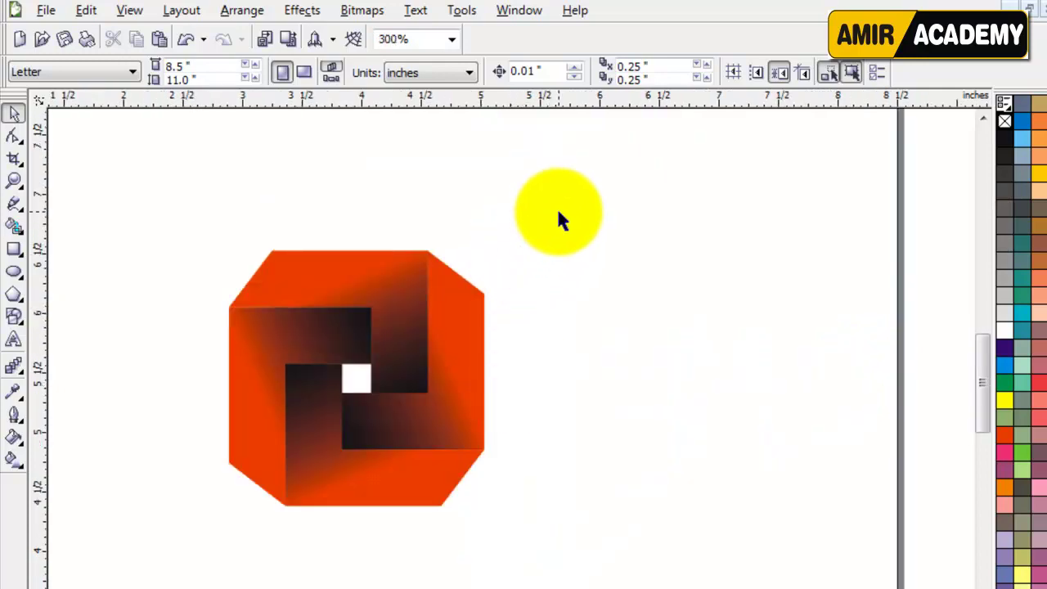
pyautogui.moveTo(561, 205); pyautogui.dragTo(172, 565)
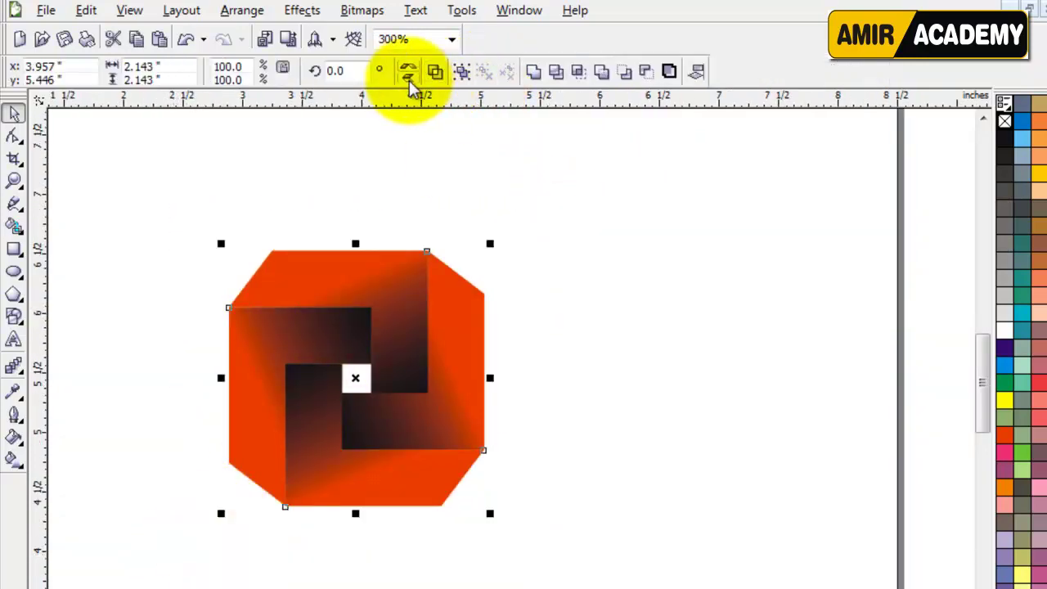
pyautogui.doubleClick(335, 71)
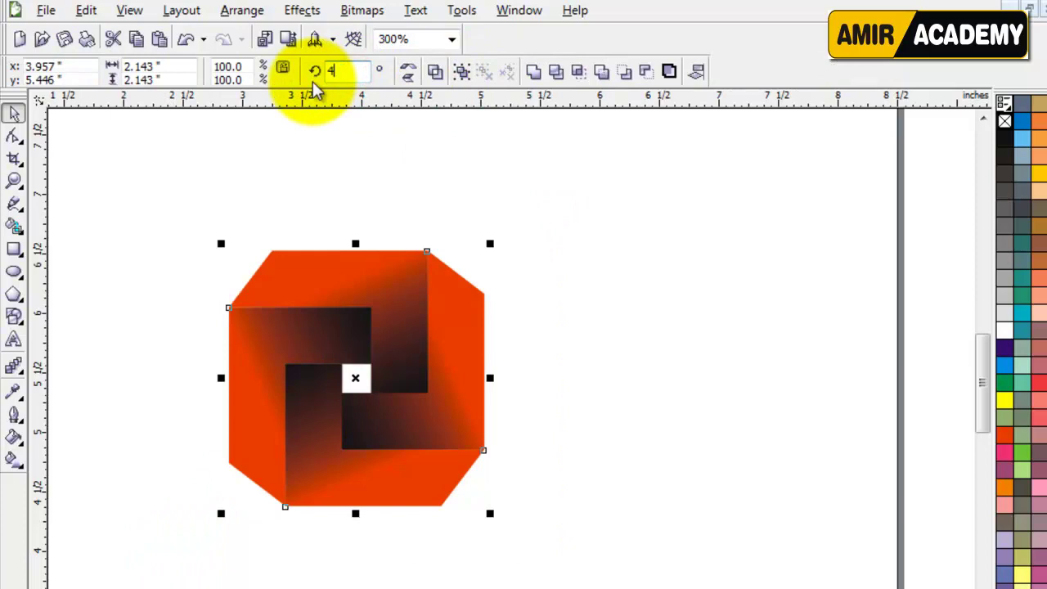
pyautogui.write('45')
pyautogui.press('Return')
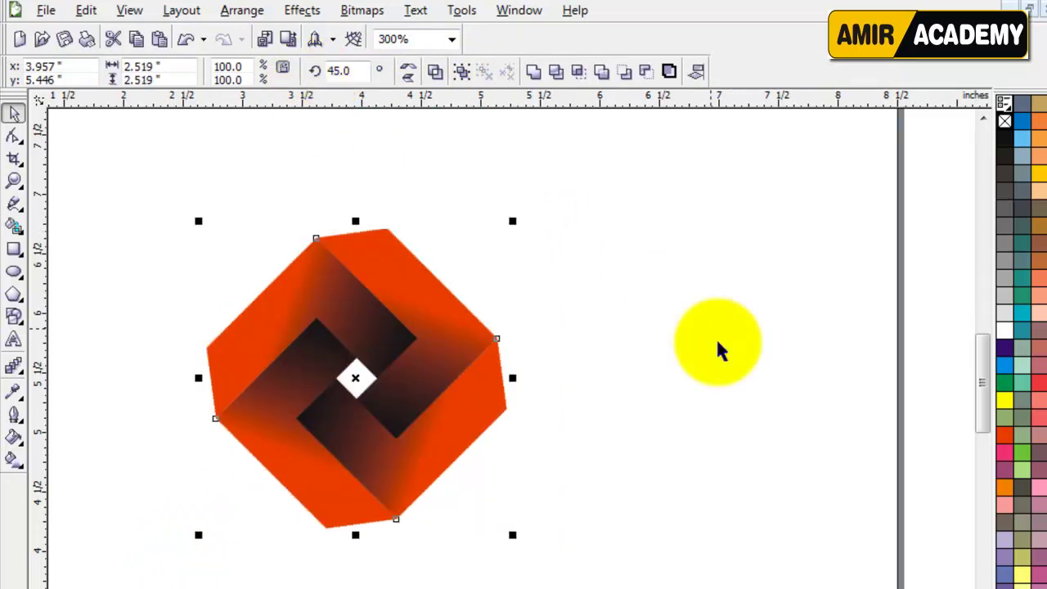
pyautogui.click(606, 419)
# Step: Draw a two-segment freehand hairline from the upper ribbon's outer corner through its dark right corner to the white square's lowest corner
pyautogui.press('z')
pyautogui.moveTo(578, 173); pyautogui.dragTo(172, 569)
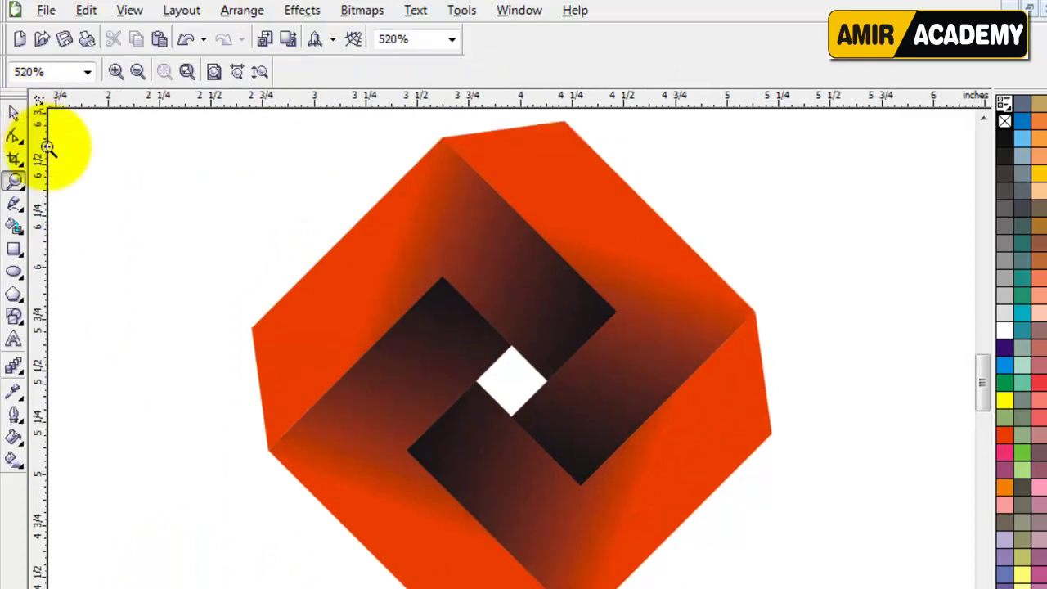
pyautogui.click(14, 115)
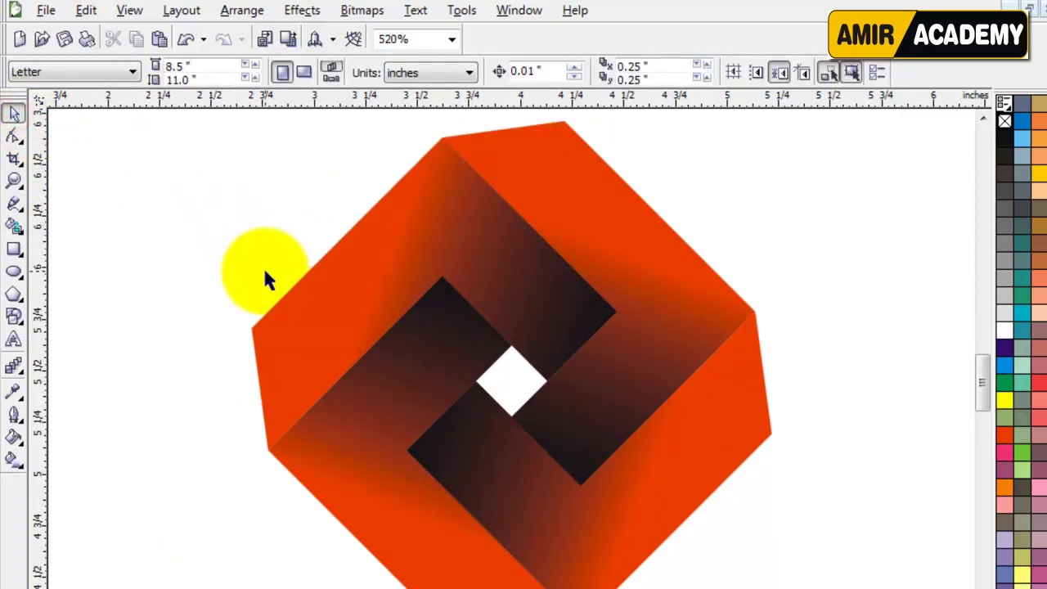
pyautogui.click(15, 204)
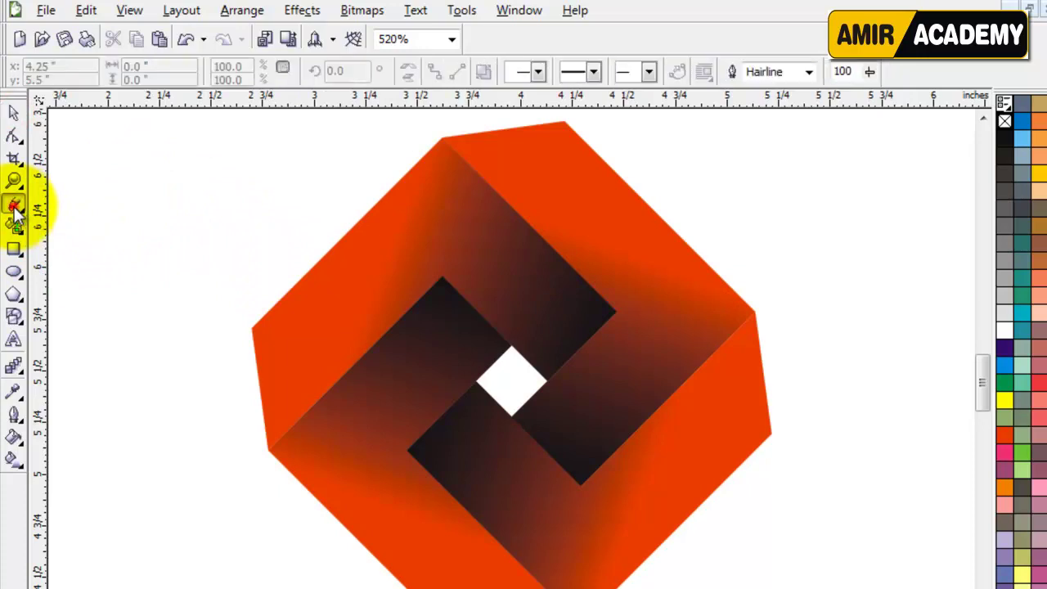
pyautogui.click(442, 139)
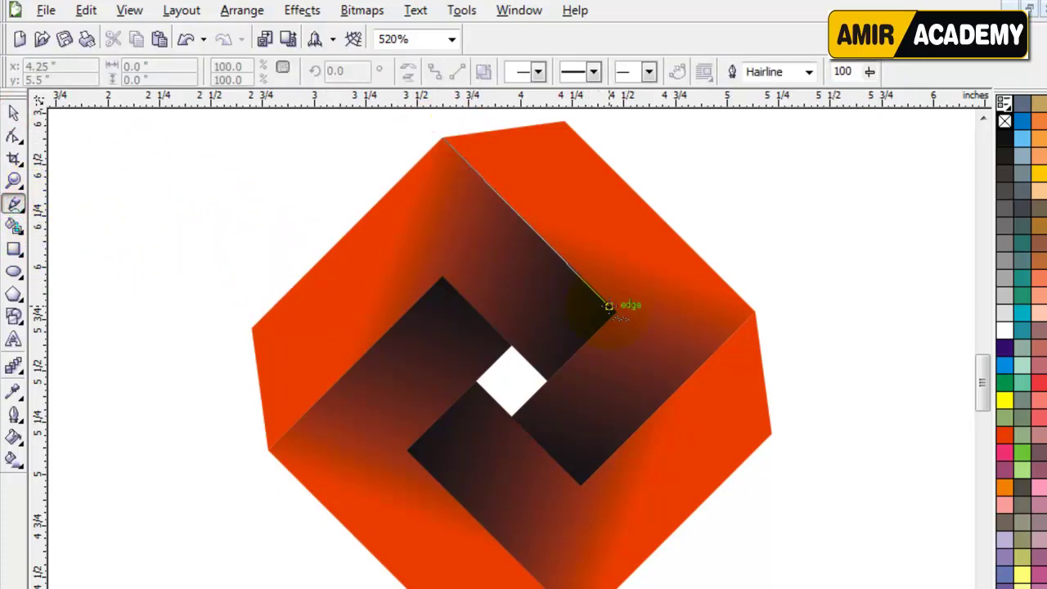
pyautogui.click(616, 312)
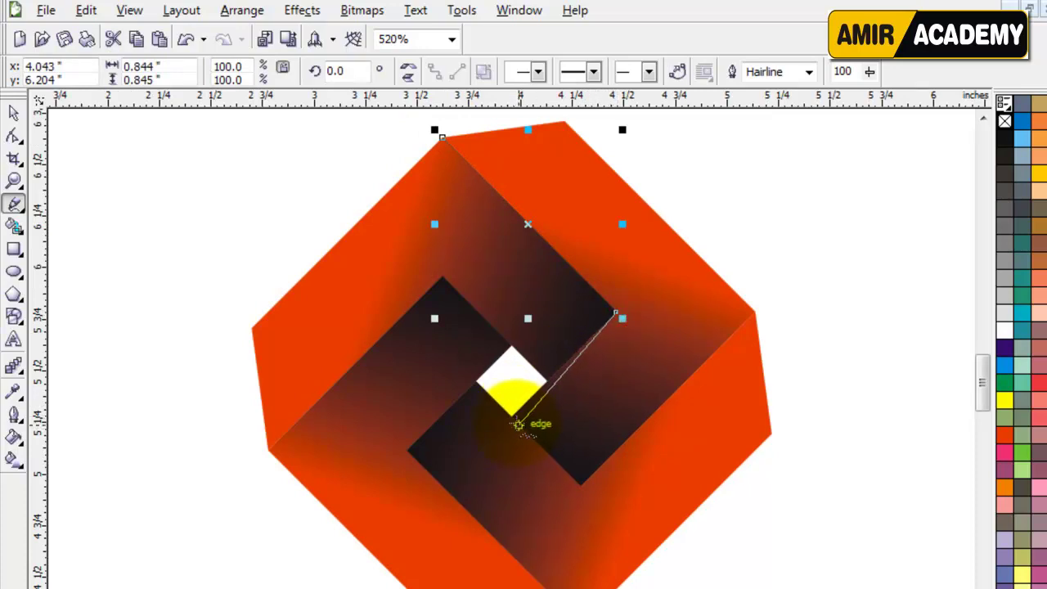
pyautogui.click(512, 417)
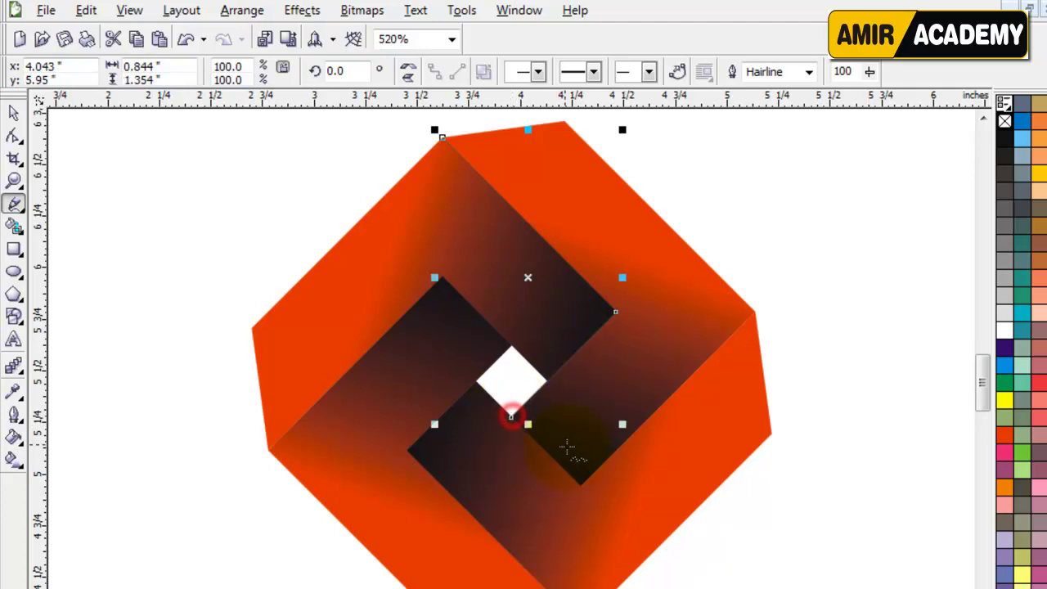
pyautogui.click(14, 112)
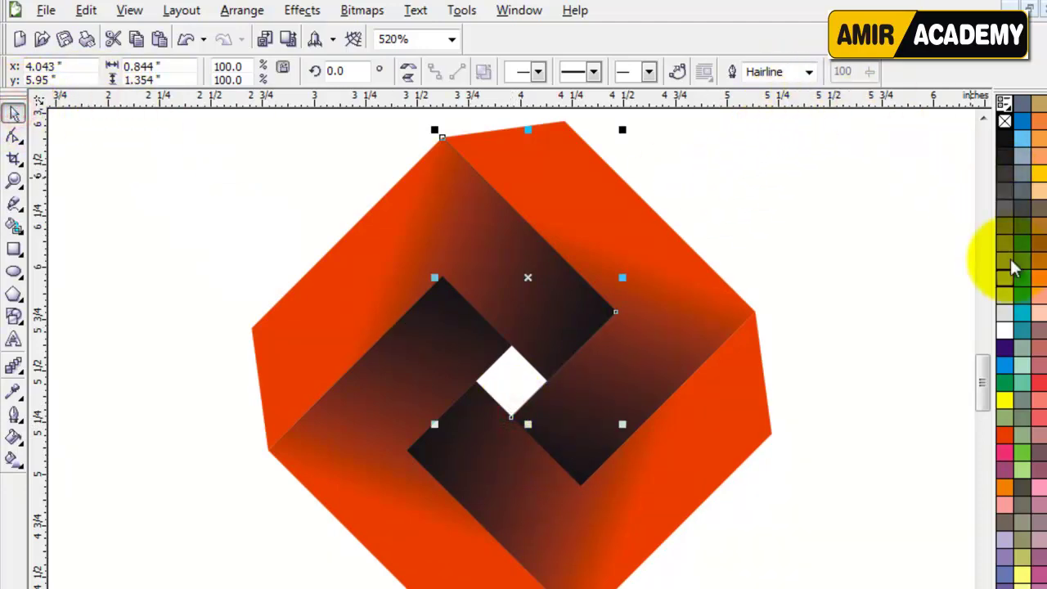
# Step: Colour the outline of the two-segment line along the upper ribbon white
pyautogui.rightClick(1005, 341)
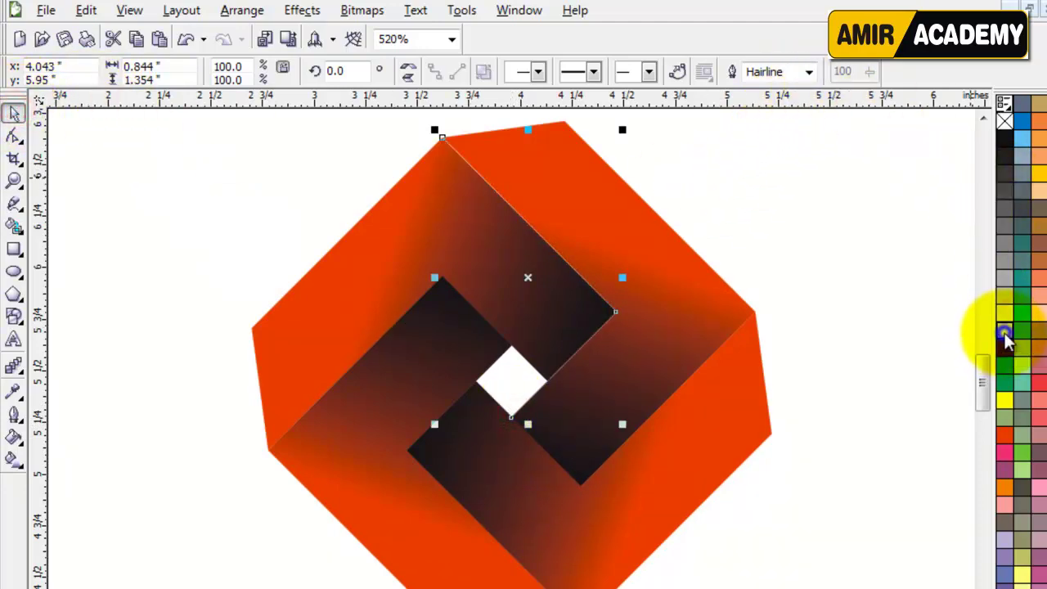
pyautogui.click(808, 72)
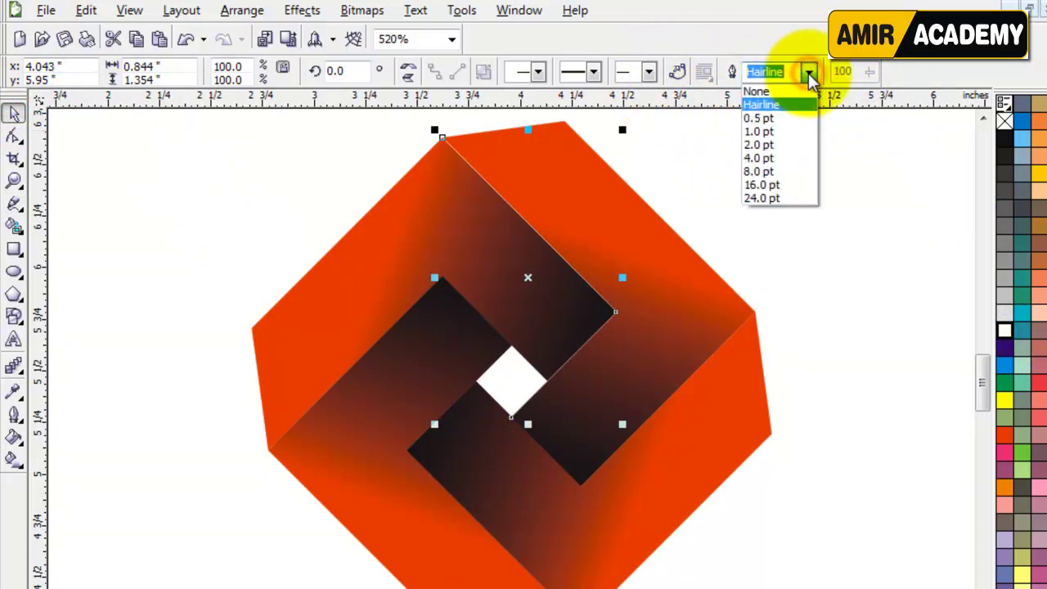
pyautogui.click(808, 72)
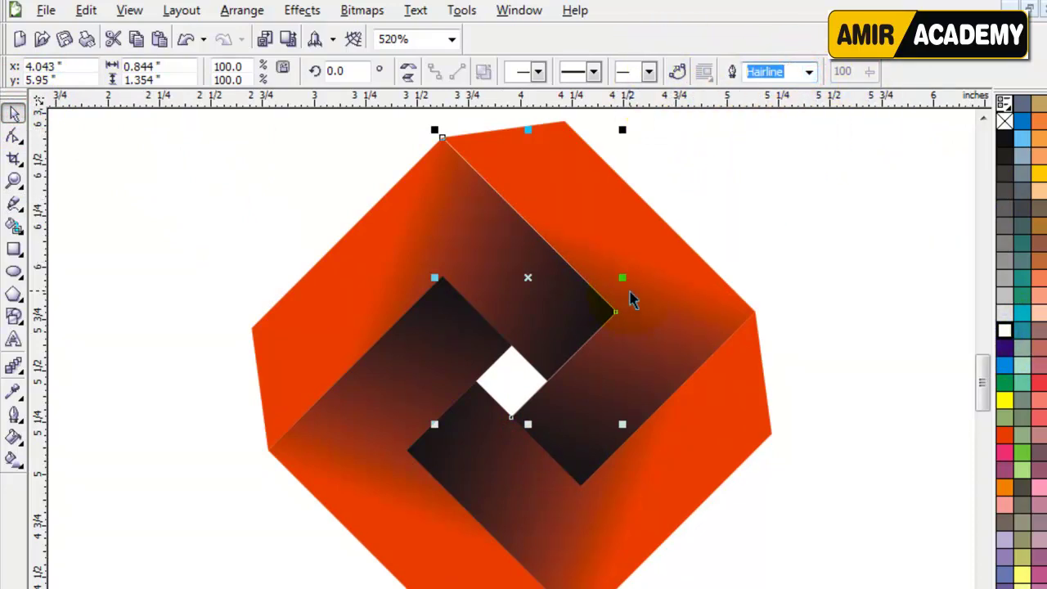
pyautogui.click(788, 270)
pyautogui.press('F12')
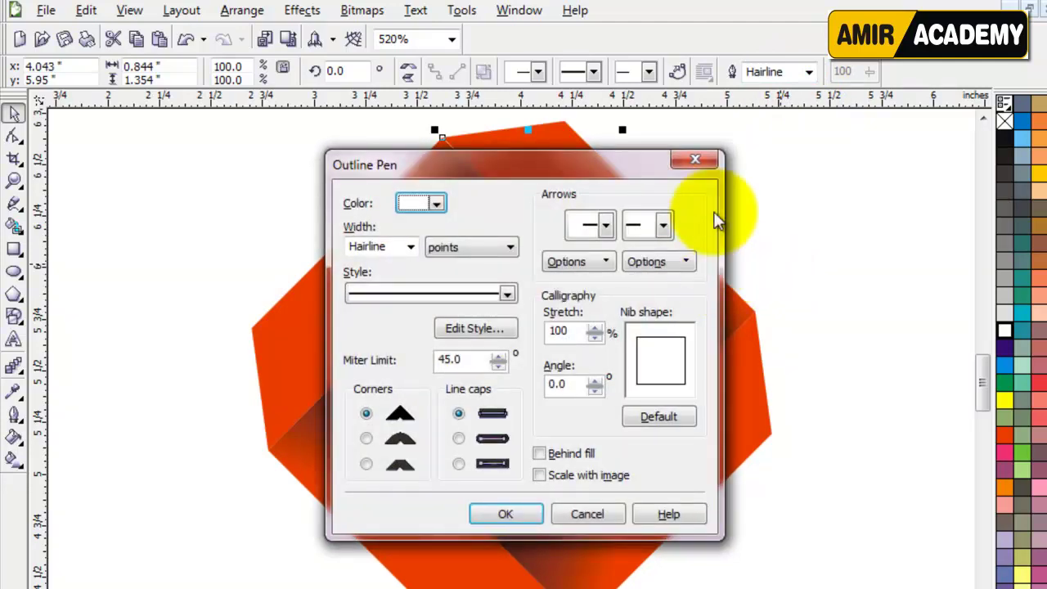
pyautogui.click(696, 162)
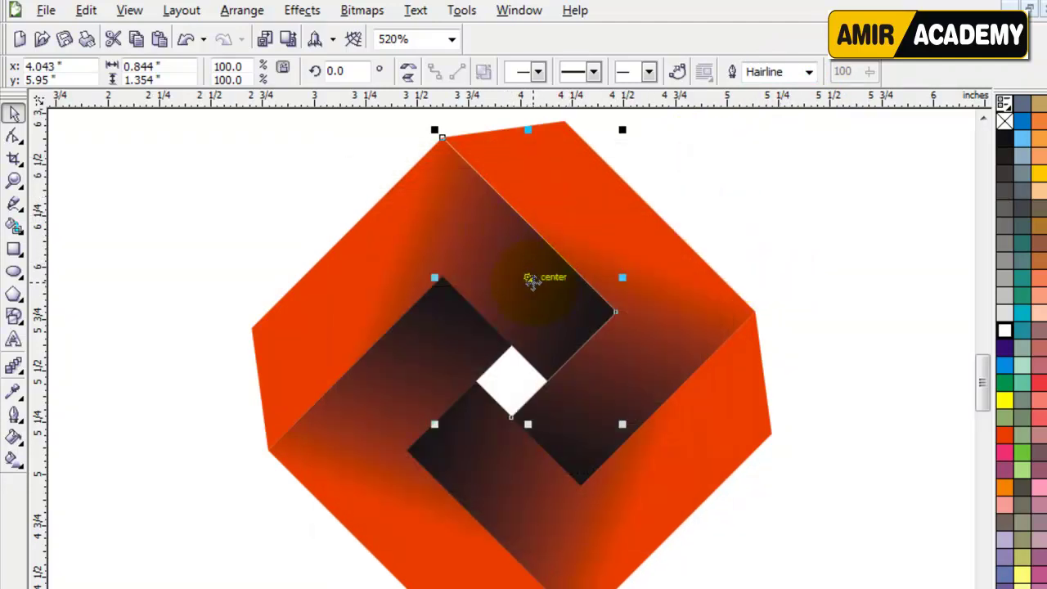
pyautogui.moveTo(531, 279); pyautogui.dragTo(705, 274)
pyautogui.hotkey('ctrl', 'z')
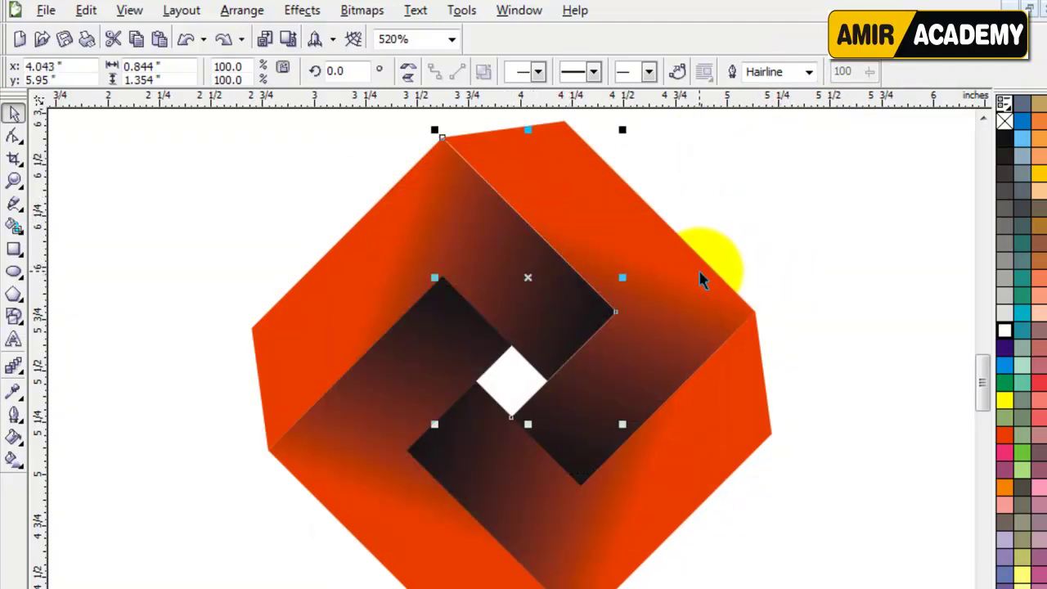
# Step: Give the upper ribbon's line a 1.0 pt outline with rounded corners and caps, placed behind fill and scaling with the image
pyautogui.press('F12')
pyautogui.click(411, 246)
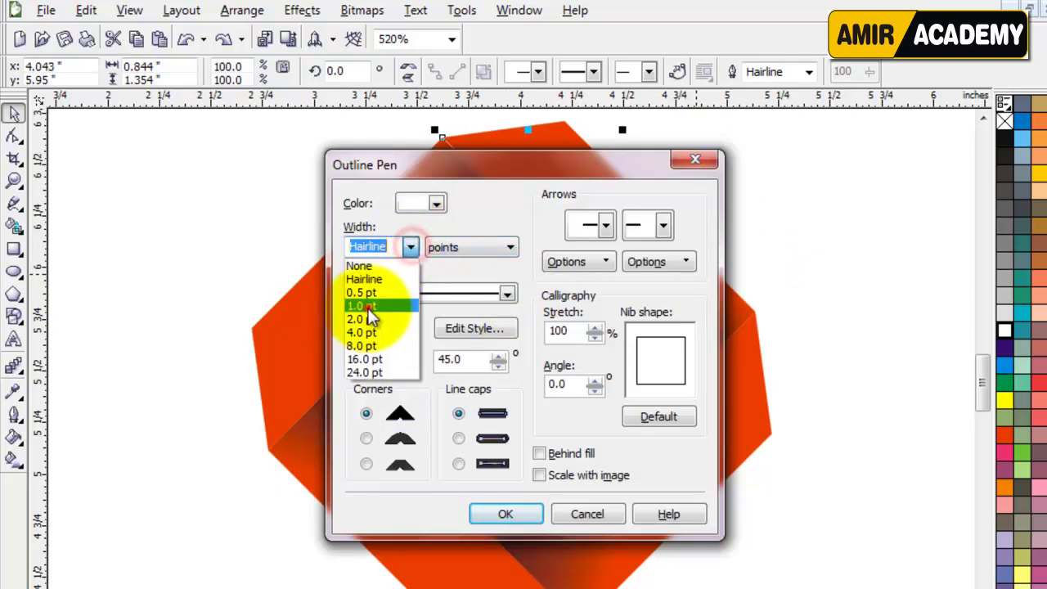
pyautogui.click(367, 309)
pyautogui.click(539, 474)
pyautogui.click(539, 454)
pyautogui.click(459, 438)
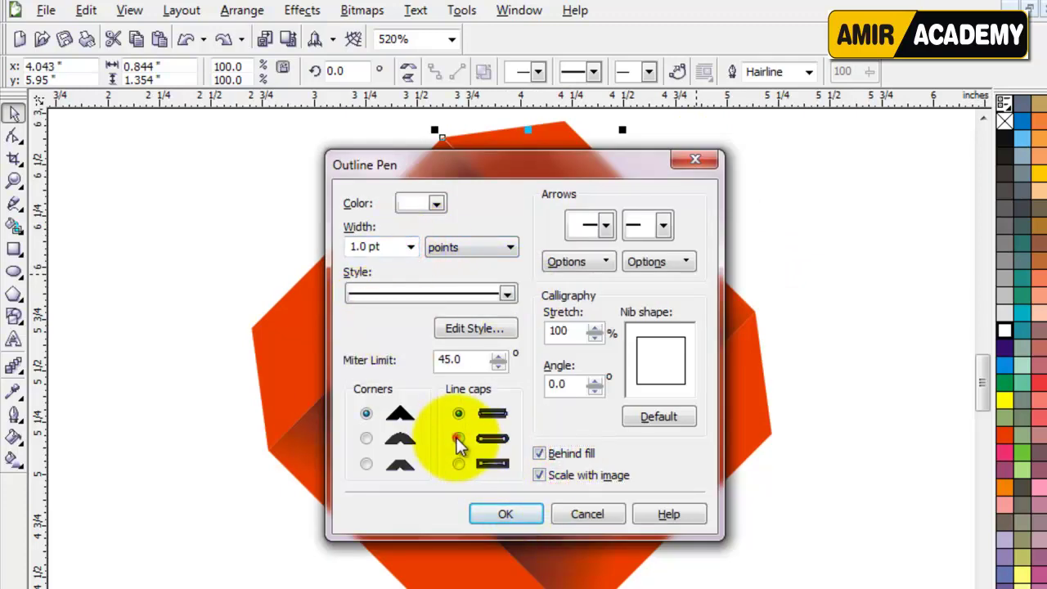
pyautogui.click(364, 442)
pyautogui.click(505, 514)
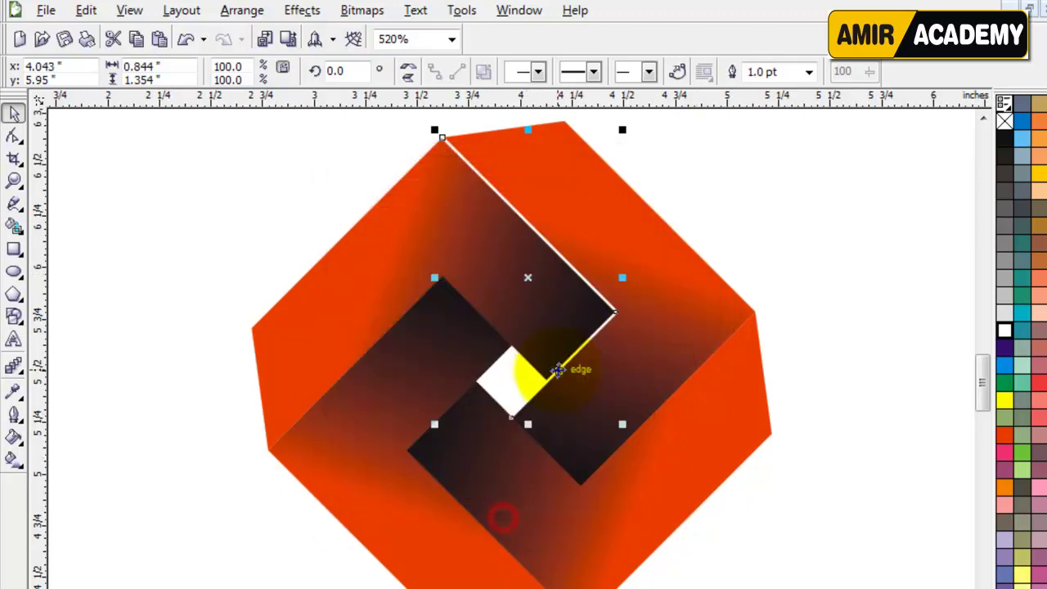
pyautogui.click(843, 378)
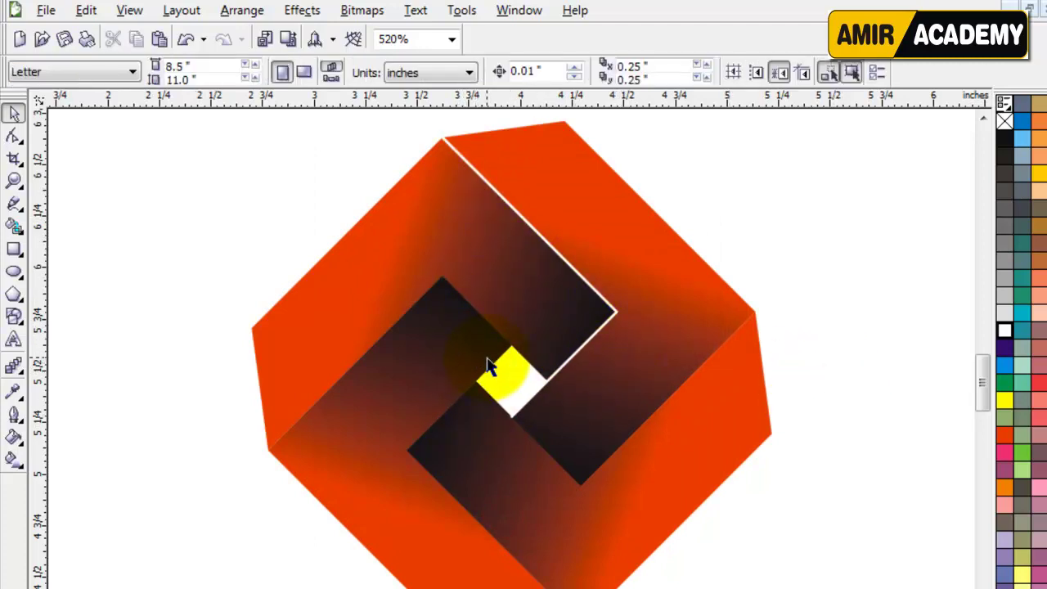
# Step: Draw a two-segment freehand line from the white square's top corner through the left ribbon's dark upper corner to its outer left corner
pyautogui.press('z')
pyautogui.moveTo(181, 242); pyautogui.dragTo(792, 587)
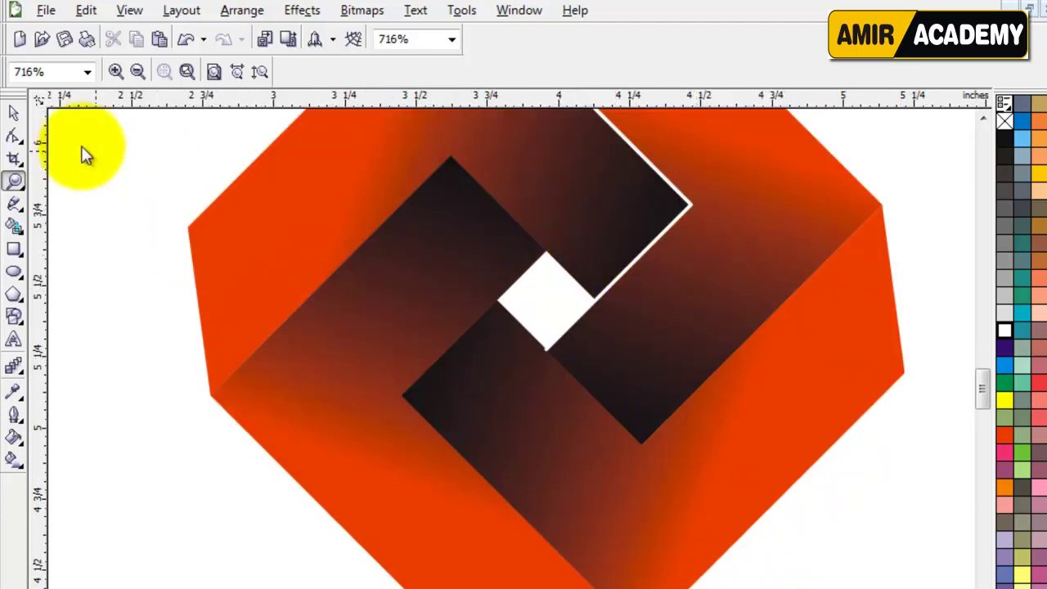
pyautogui.click(13, 203)
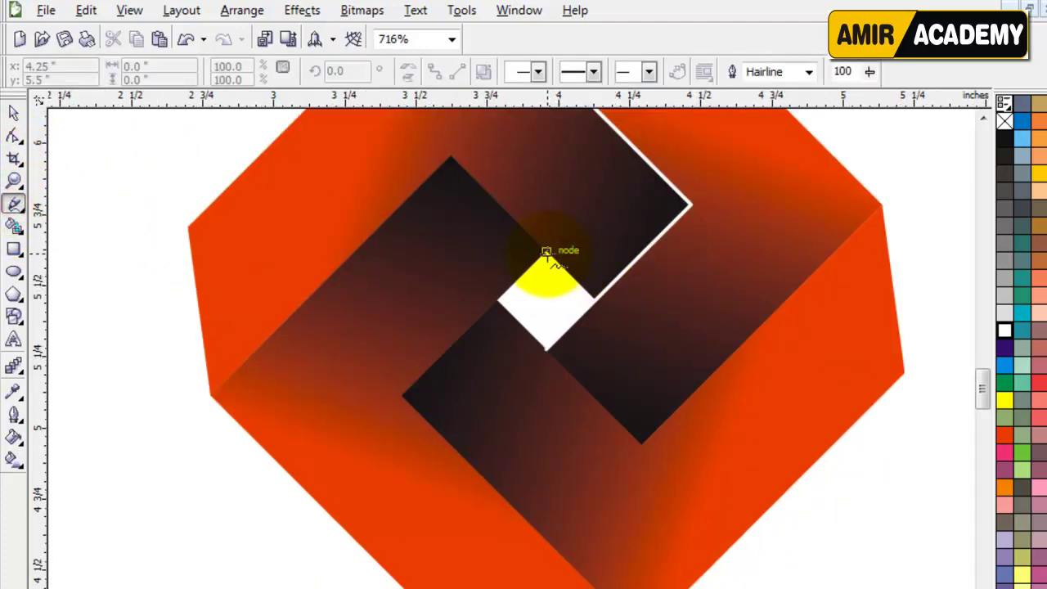
pyautogui.click(546, 252)
pyautogui.click(451, 156)
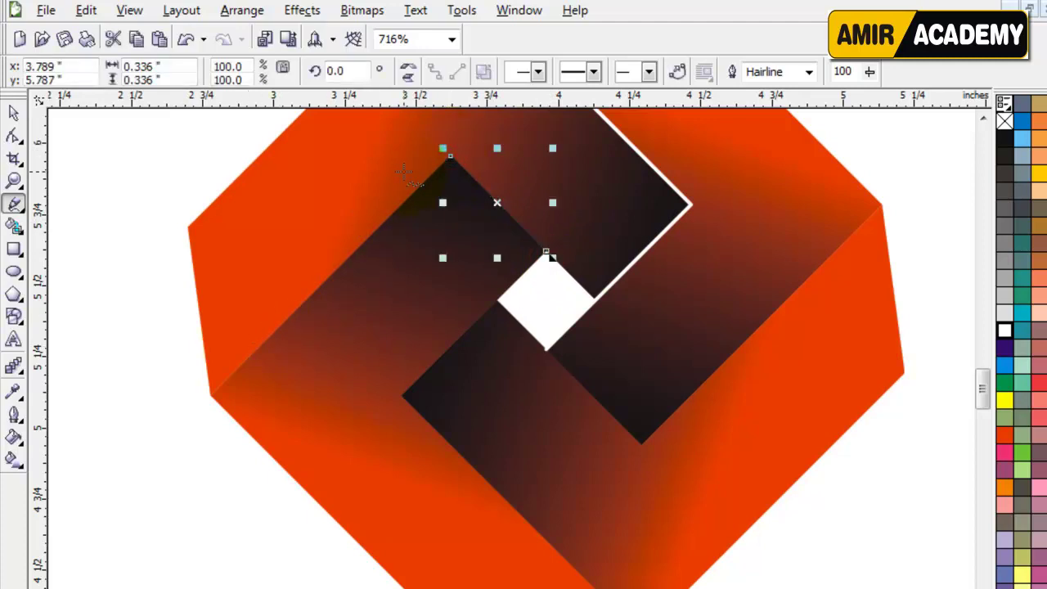
pyautogui.click(215, 389)
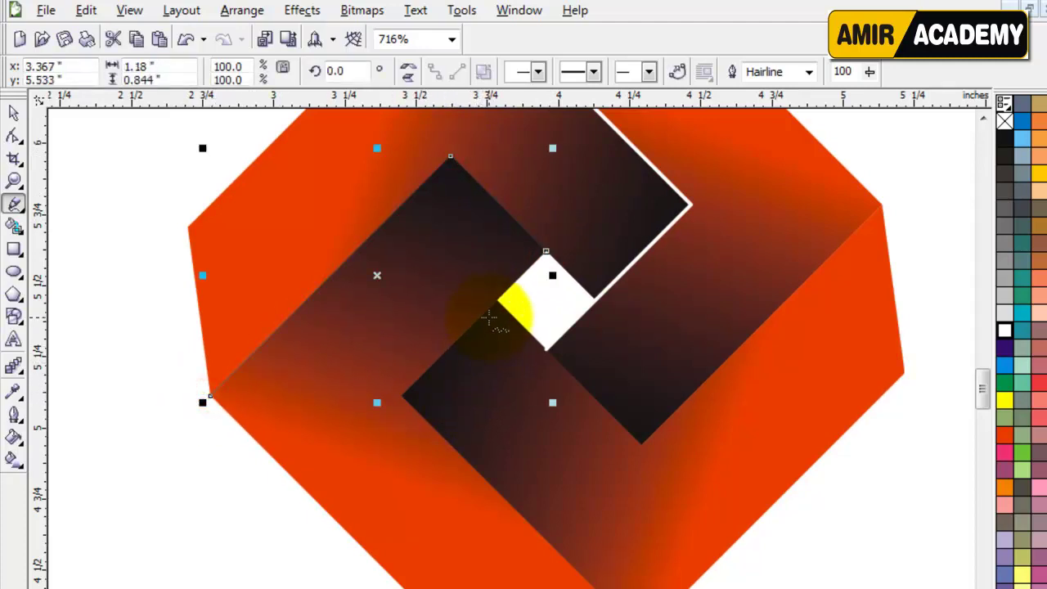
# Step: Draw a two-segment freehand line from the white square's left corner through the lower ribbon's dark left corner to its outer bottom corner
pyautogui.click(496, 301)
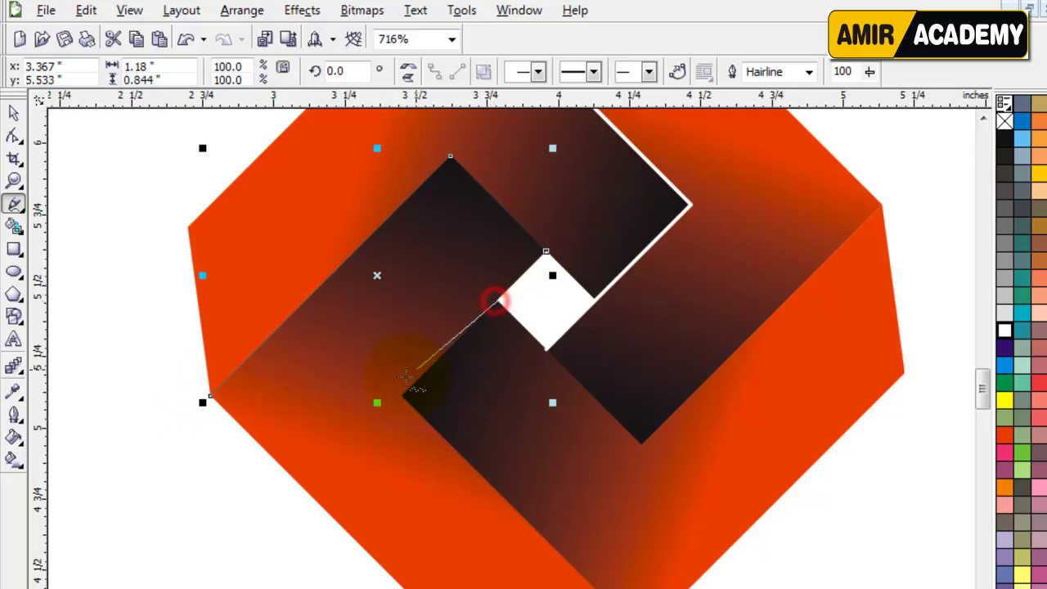
pyautogui.click(399, 399)
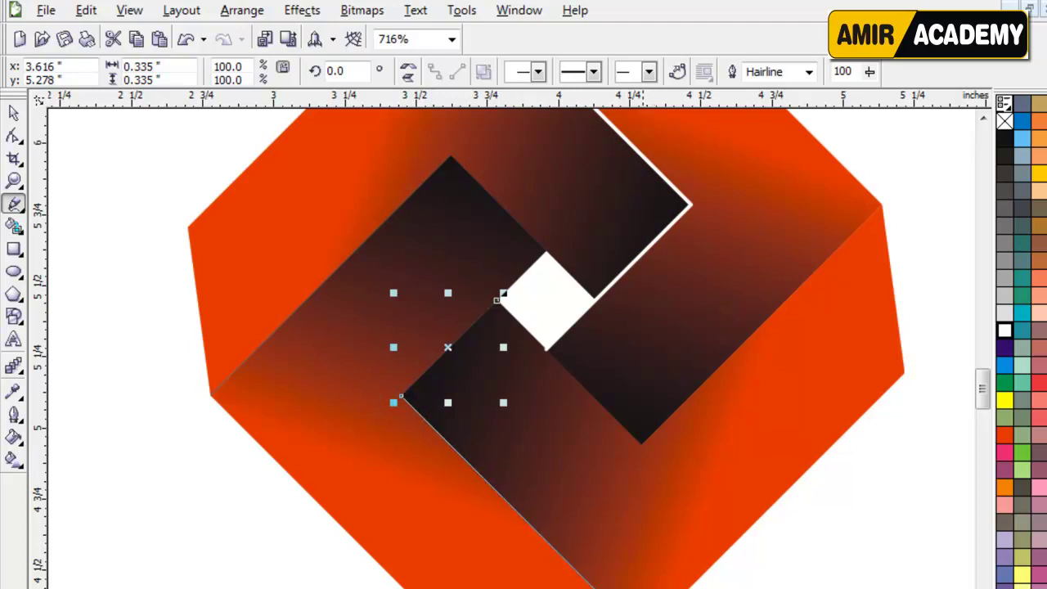
pyautogui.click(641, 588)
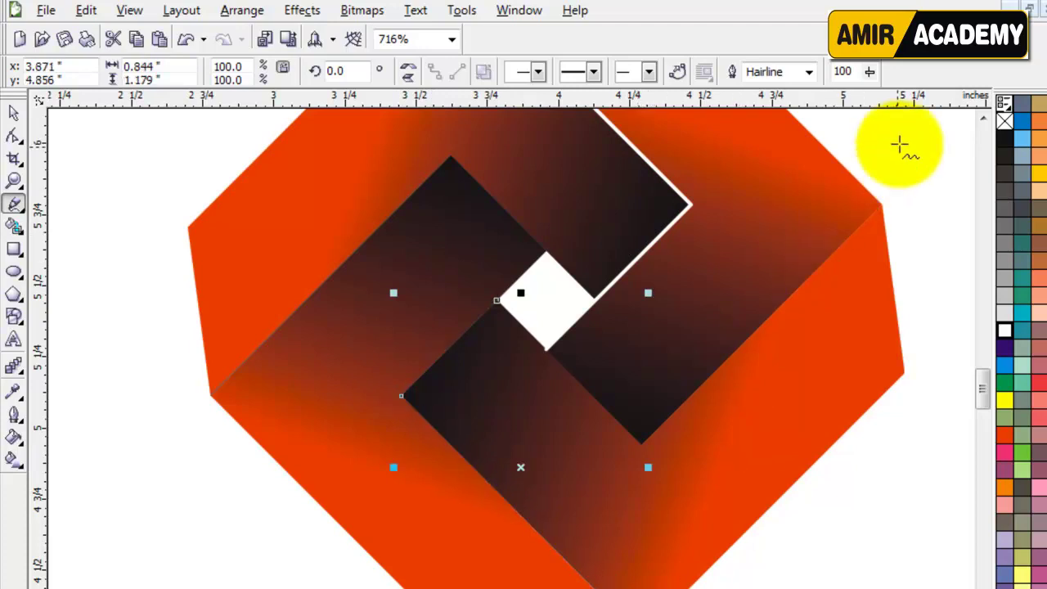
# Step: Draw a two-segment freehand line from the right ribbon's outer corner through its dark bottom corner to the white square's lowest corner
pyautogui.click(882, 204)
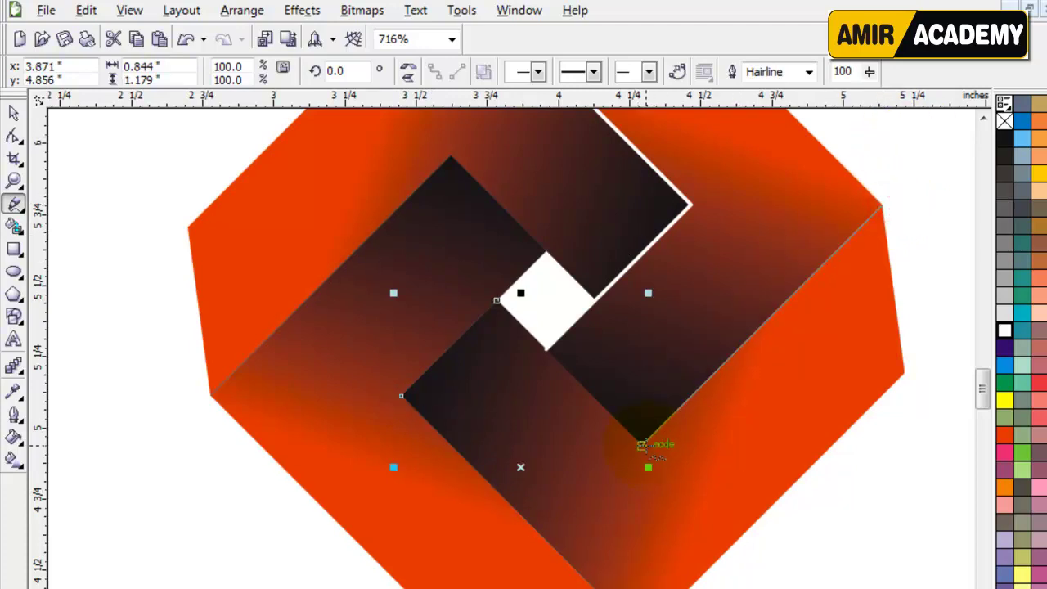
pyautogui.click(642, 446)
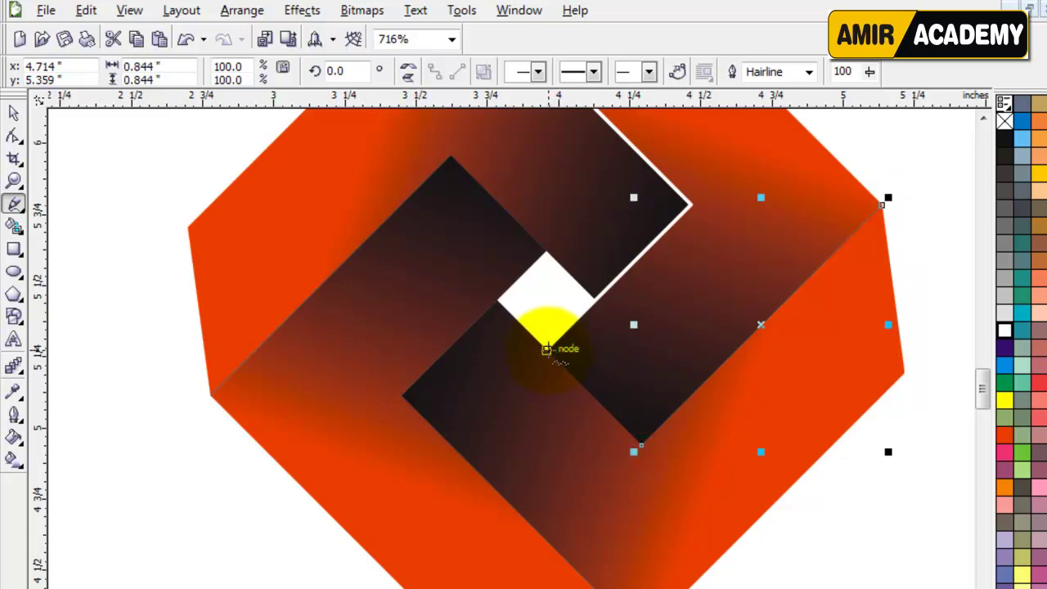
pyautogui.click(547, 349)
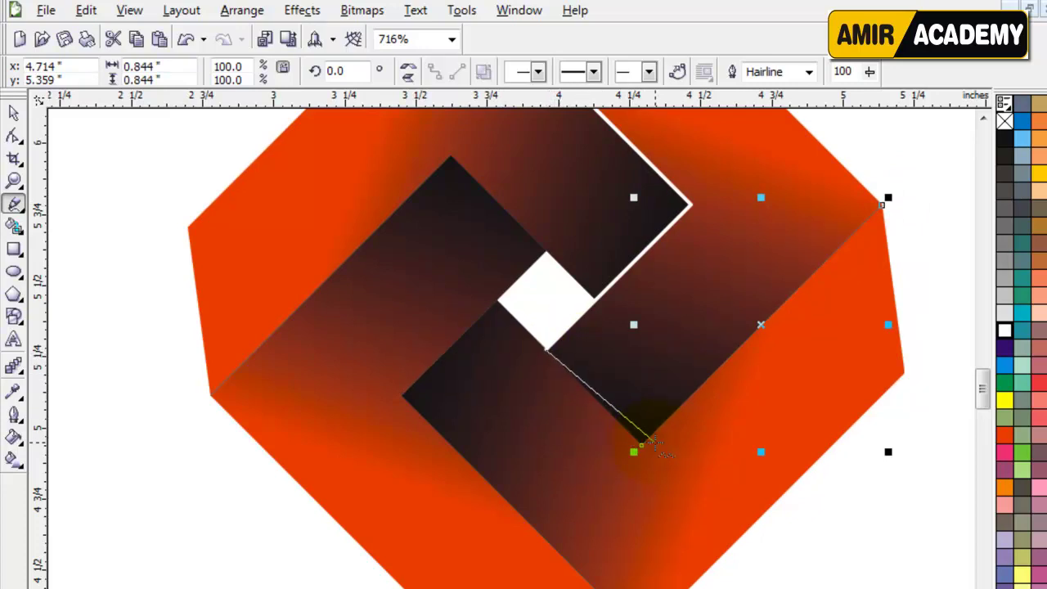
pyautogui.click(642, 446)
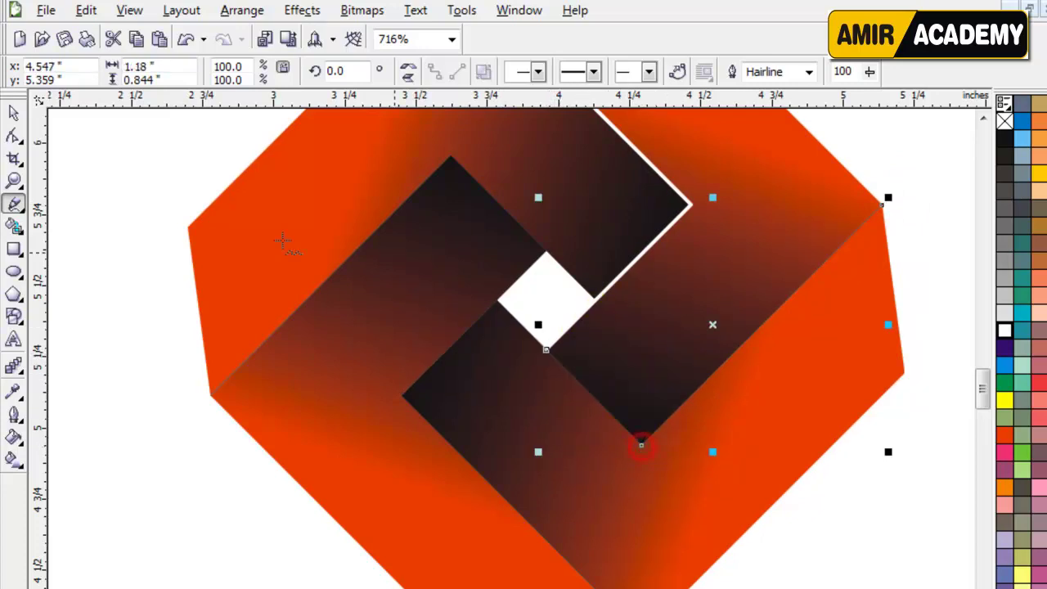
# Step: Make the right ribbon's line white and 1.0 pt wide with rounded corners and caps, behind fill and scaling with the image
pyautogui.click(14, 116)
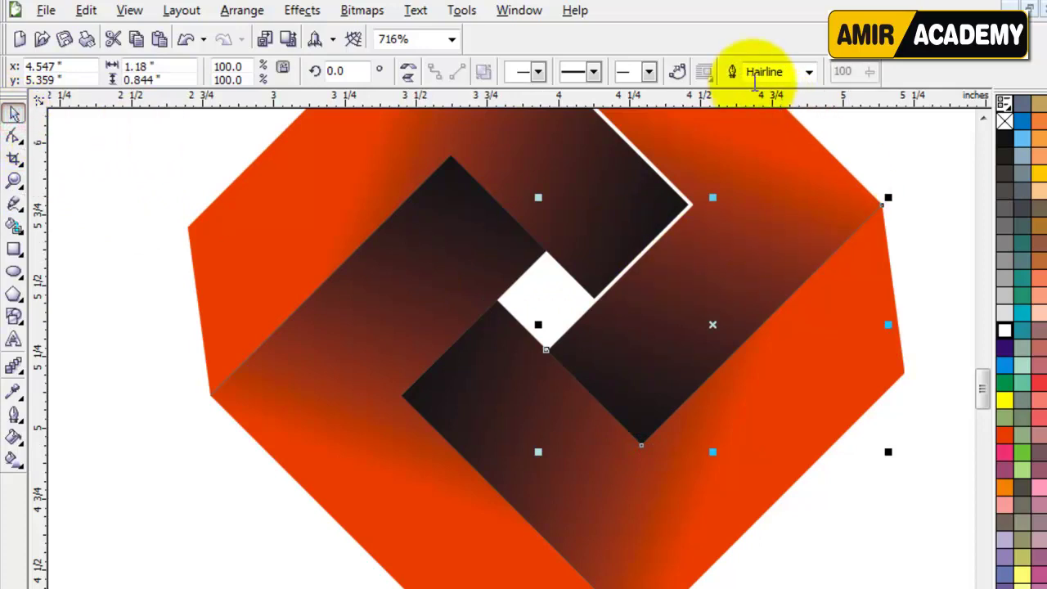
pyautogui.press('F12')
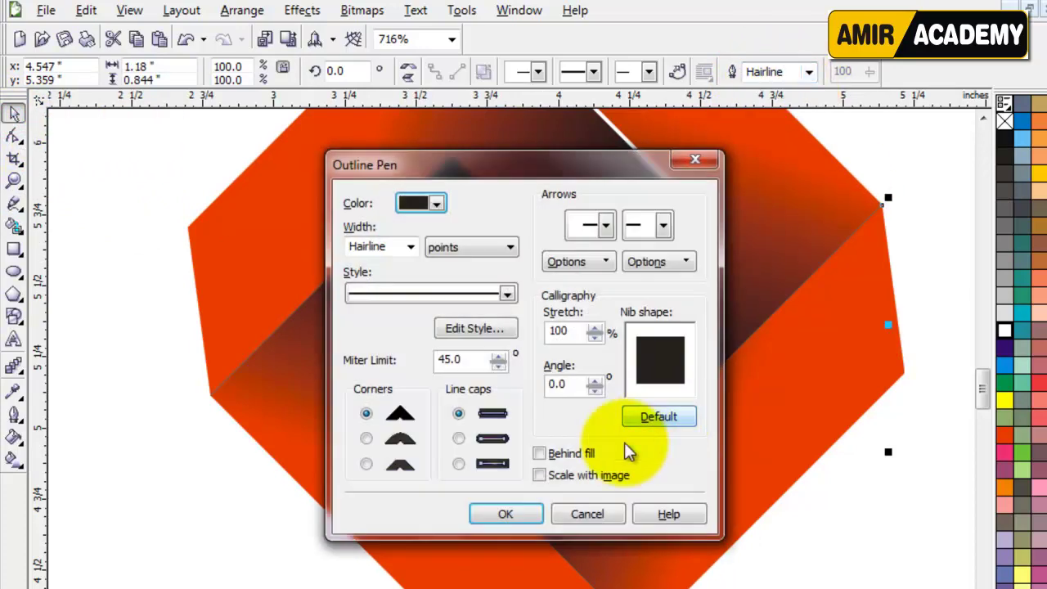
pyautogui.click(564, 457)
pyautogui.click(458, 438)
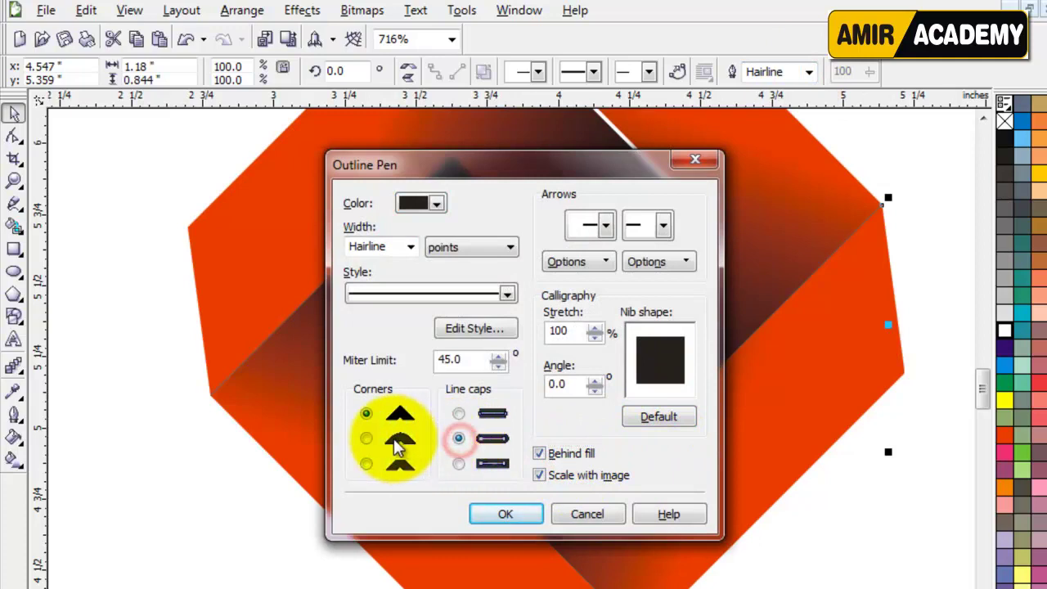
pyautogui.click(366, 438)
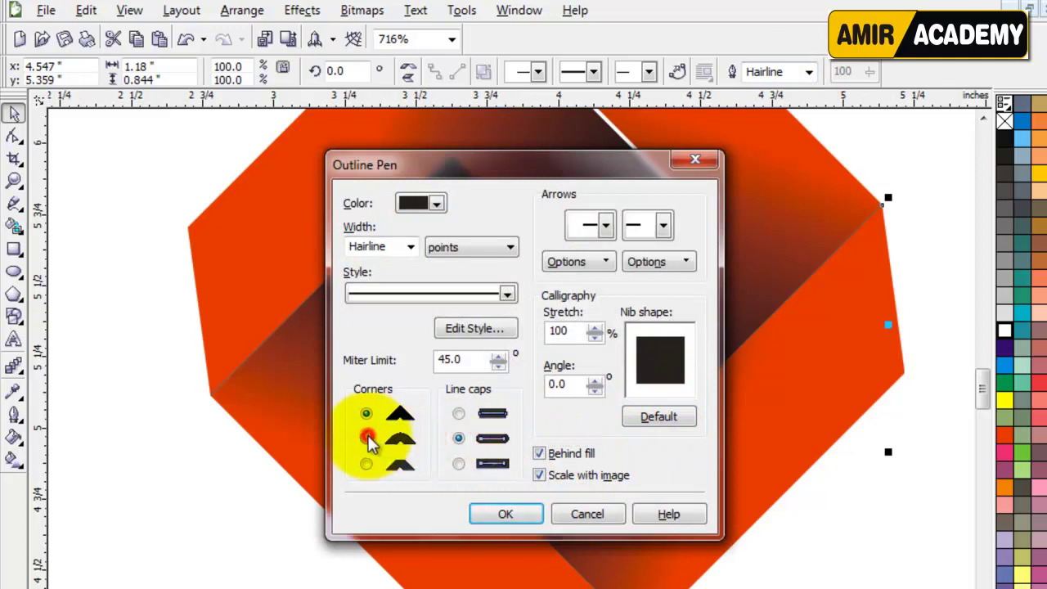
pyautogui.click(410, 248)
pyautogui.click(368, 305)
pyautogui.click(507, 514)
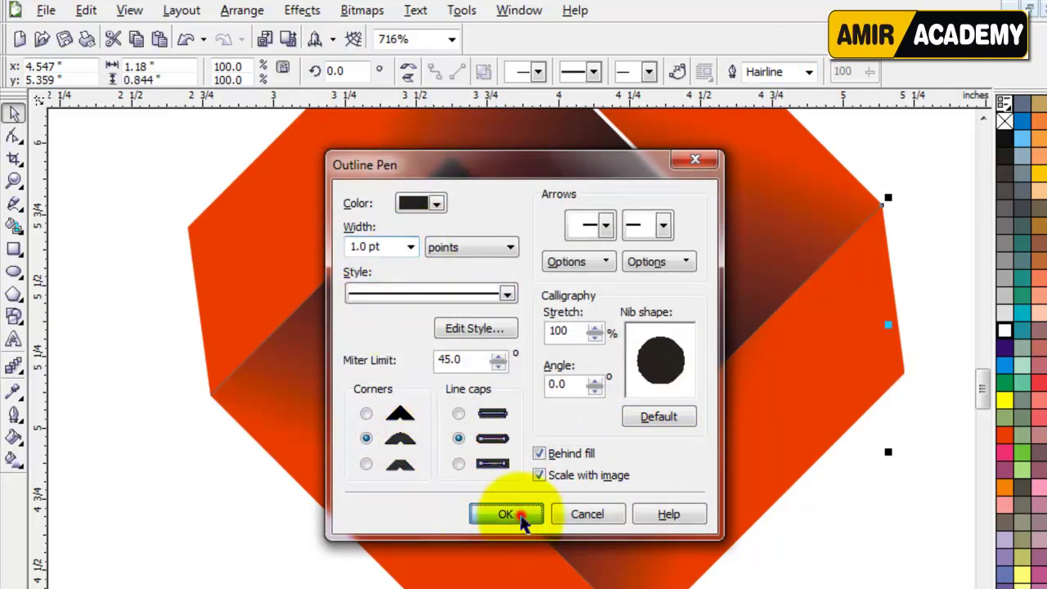
pyautogui.rightClick(1005, 332)
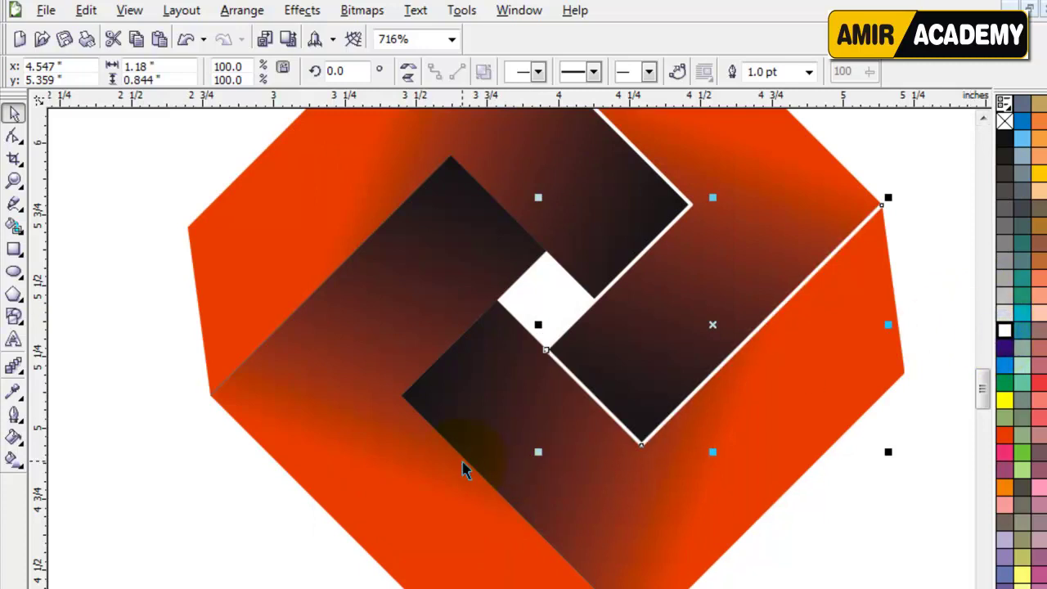
# Step: Make the left and lower ribbons' lines white and 1.0 pt wide with rounded corners and caps, behind fill and scaling with the image
pyautogui.click(489, 318)
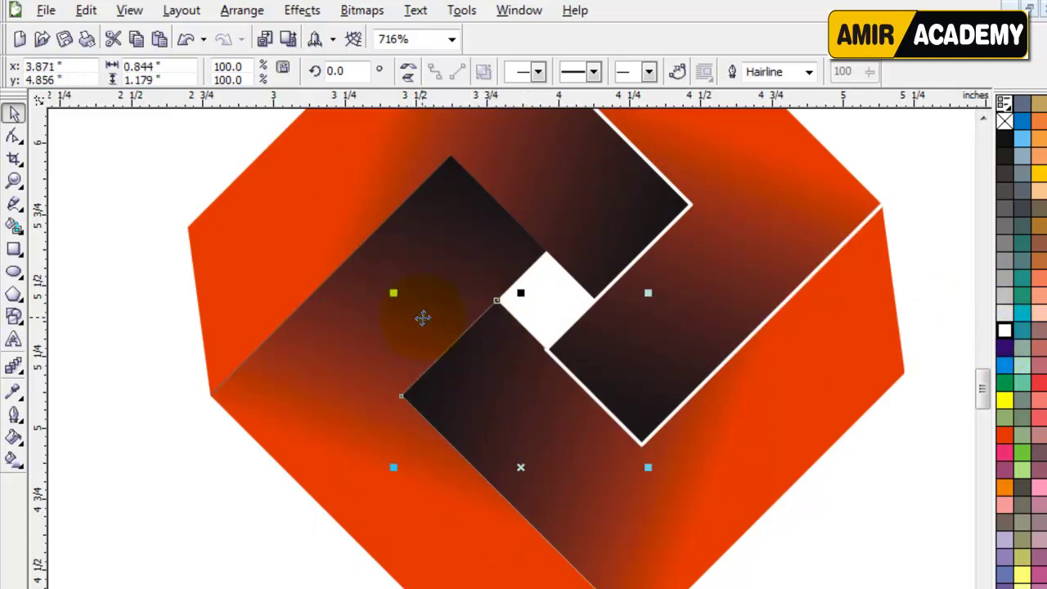
pyautogui.keyDown('shift'); pyautogui.click(279, 327); pyautogui.keyUp('shift')
pyautogui.press('Escape')
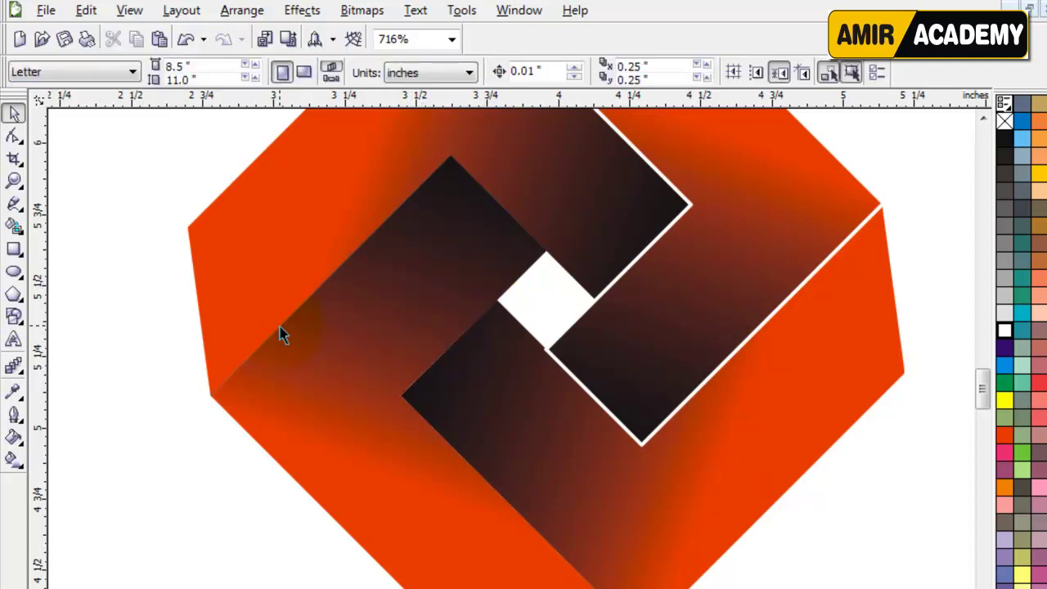
pyautogui.click(278, 331)
pyautogui.press('F12')
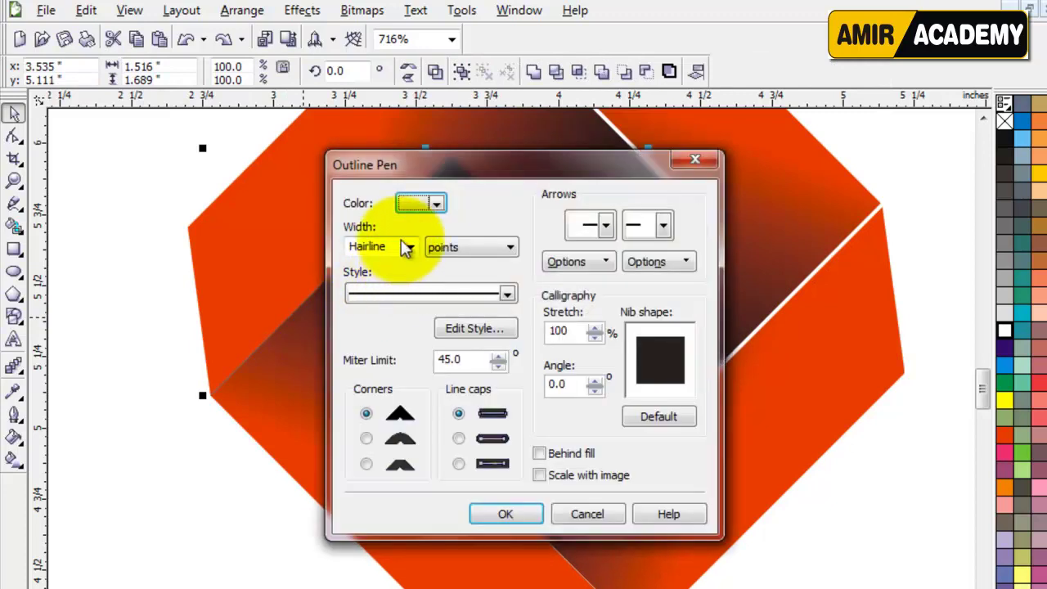
pyautogui.click(412, 248)
pyautogui.click(363, 302)
pyautogui.click(540, 474)
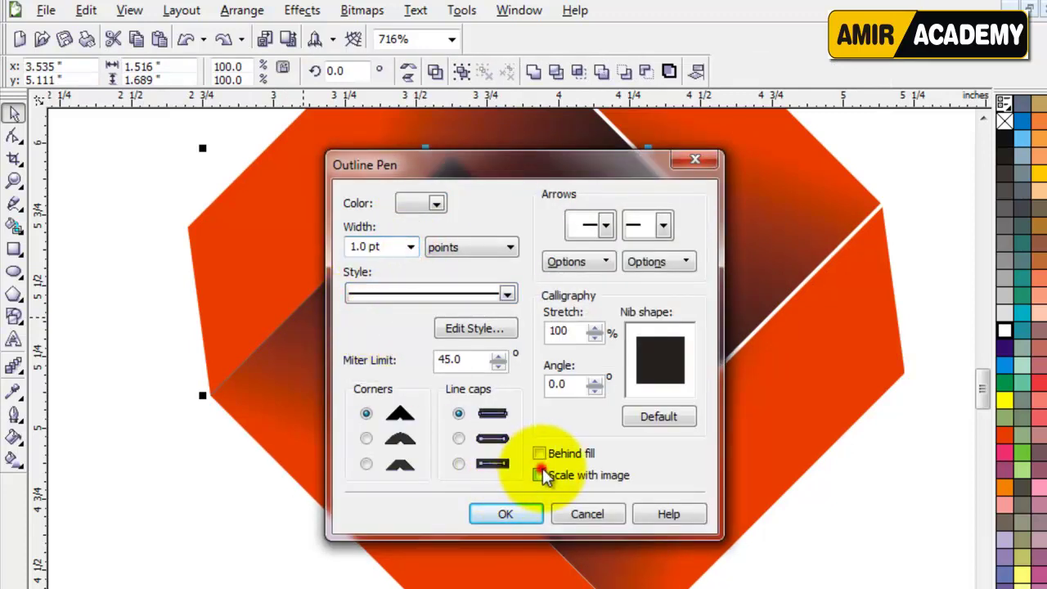
pyautogui.click(540, 454)
pyautogui.click(458, 438)
pyautogui.click(366, 439)
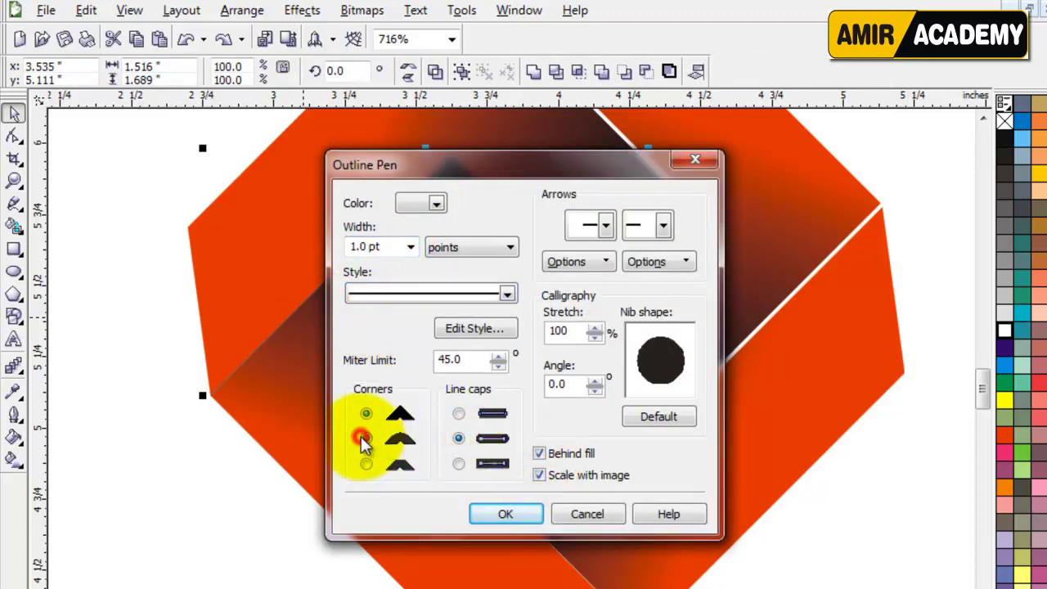
pyautogui.click(505, 514)
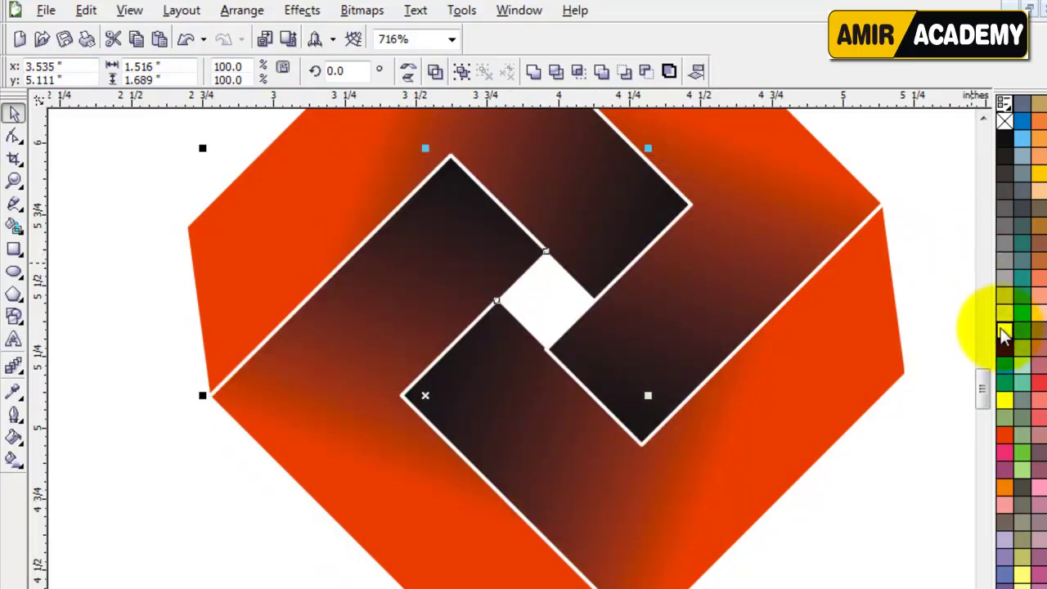
pyautogui.click(905, 555)
# Step: Draw a square about 0.252 inches wide over the white central gap and rotate it 45 degrees
pyautogui.press('z')
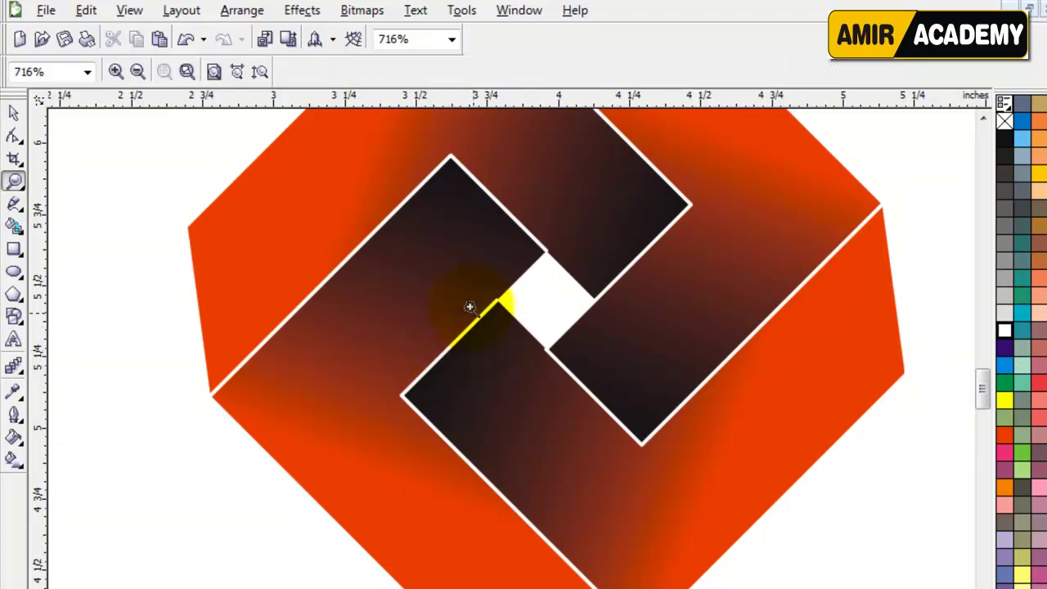
pyautogui.moveTo(591, 351); pyautogui.dragTo(591, 350)
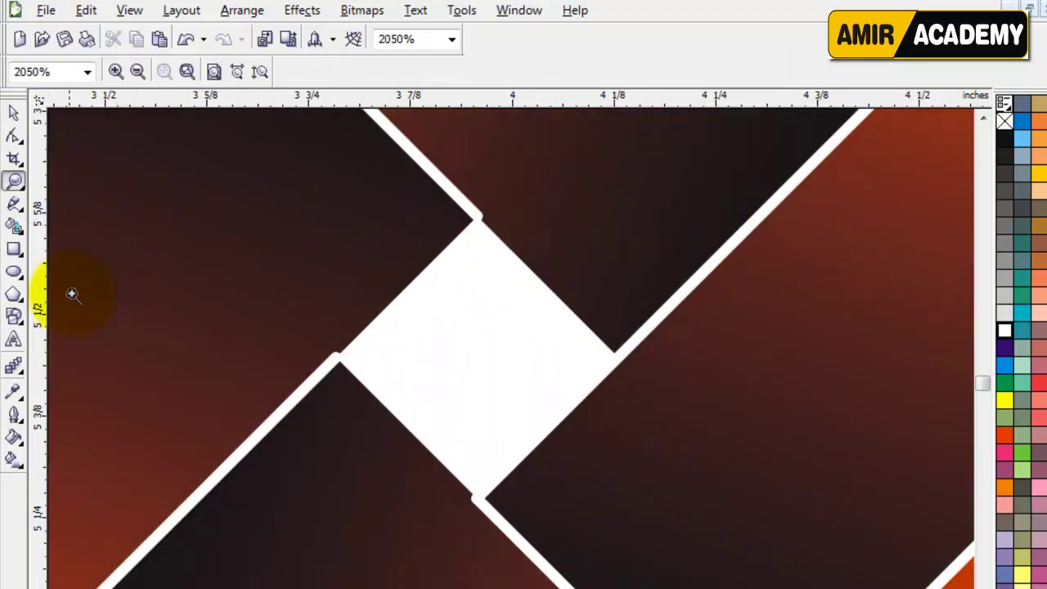
pyautogui.click(18, 250)
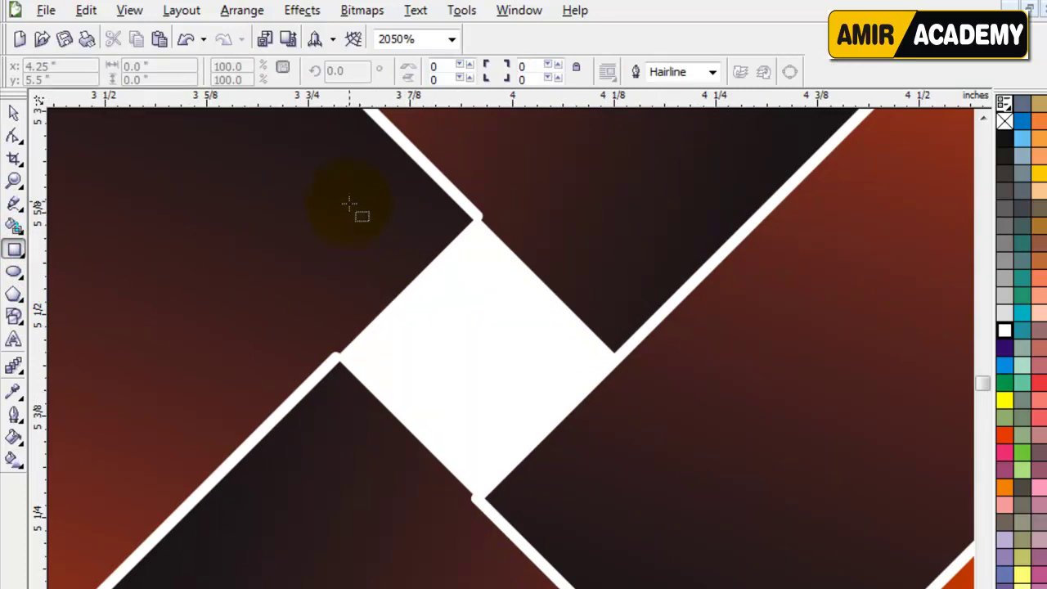
pyautogui.moveTo(341, 190); pyautogui.dragTo(548, 396)
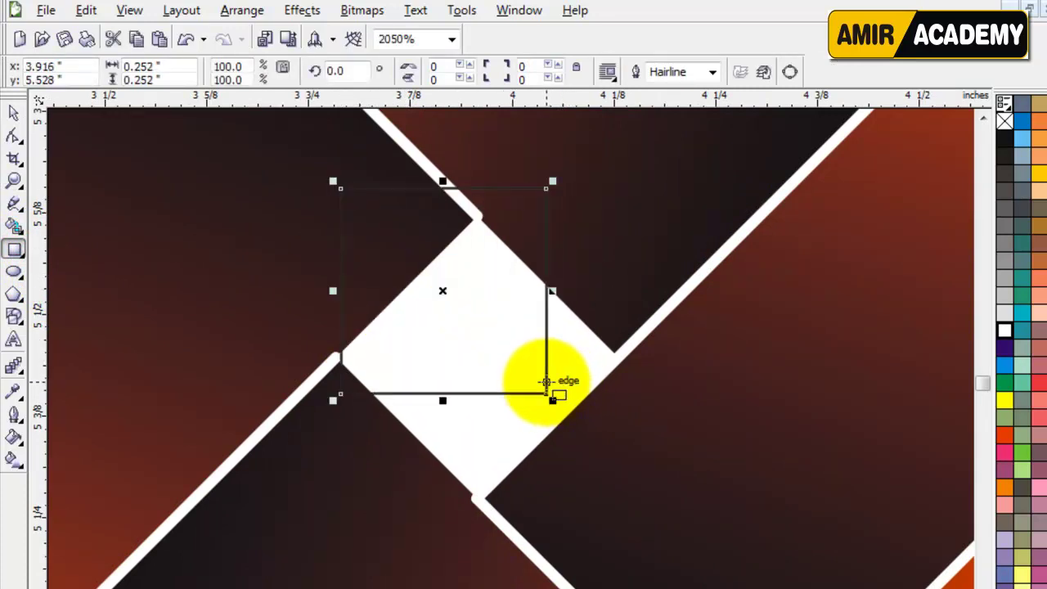
pyautogui.click(14, 113)
pyautogui.doubleClick(337, 71)
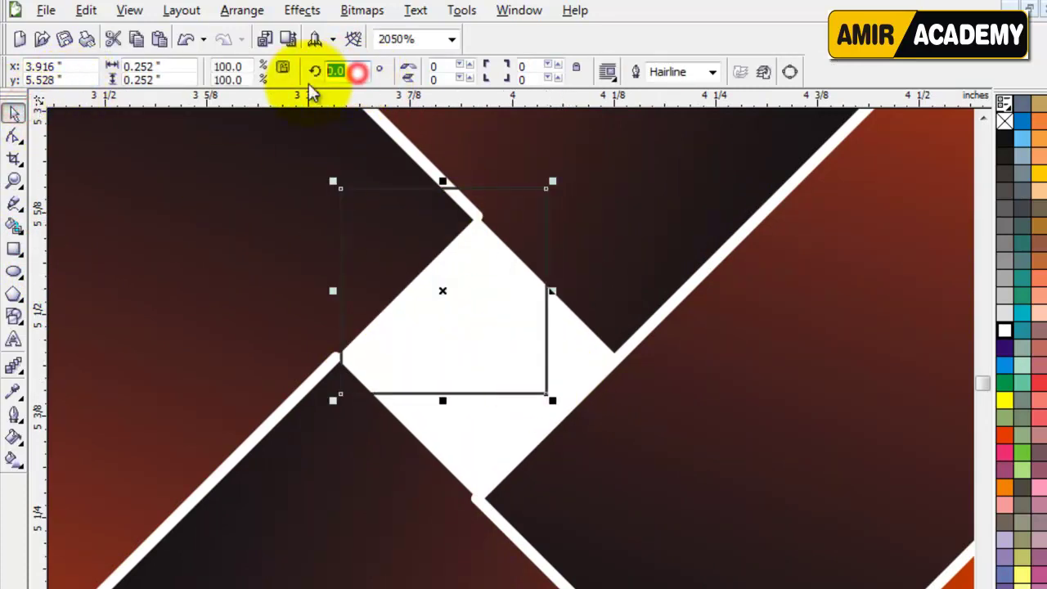
pyautogui.write('45')
pyautogui.press('Return')
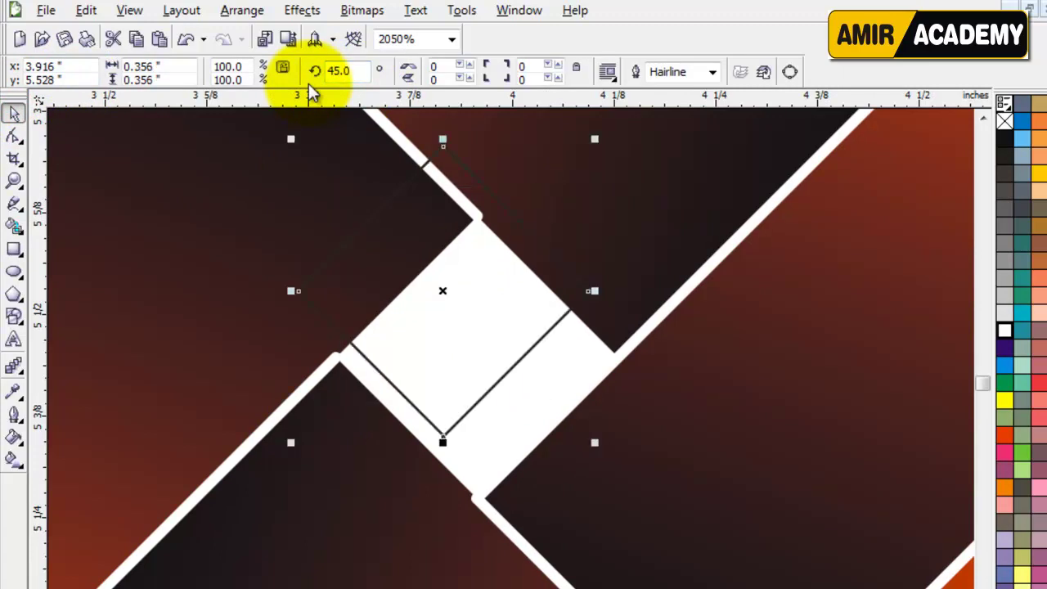
# Step: Move the rotated square onto the white central gap, fill it white and remove its outline
pyautogui.moveTo(498, 292); pyautogui.dragTo(535, 373)
pyautogui.rightClick(1005, 331)
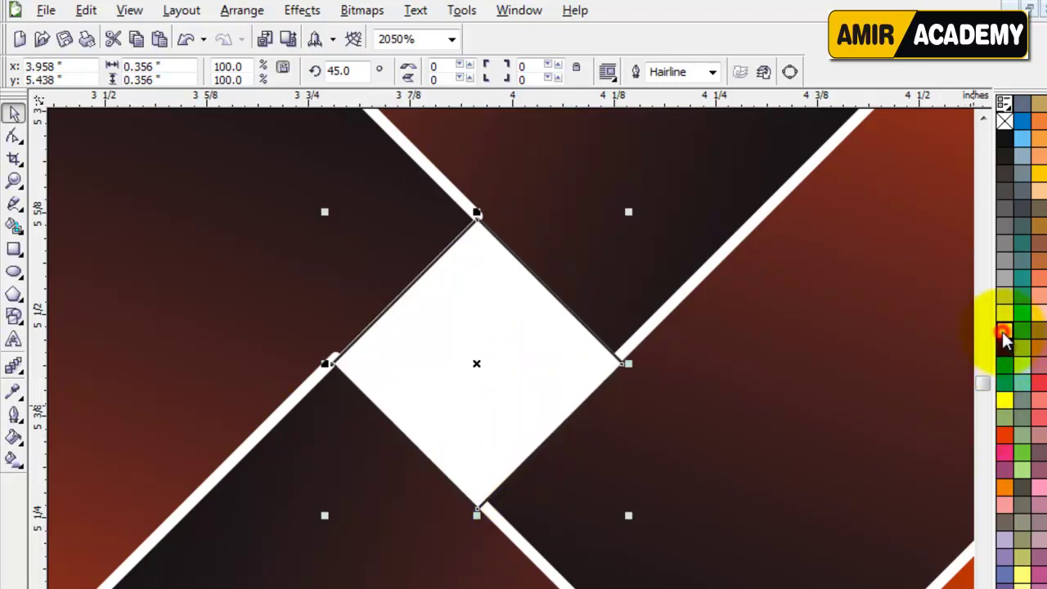
pyautogui.rightClick(1005, 121)
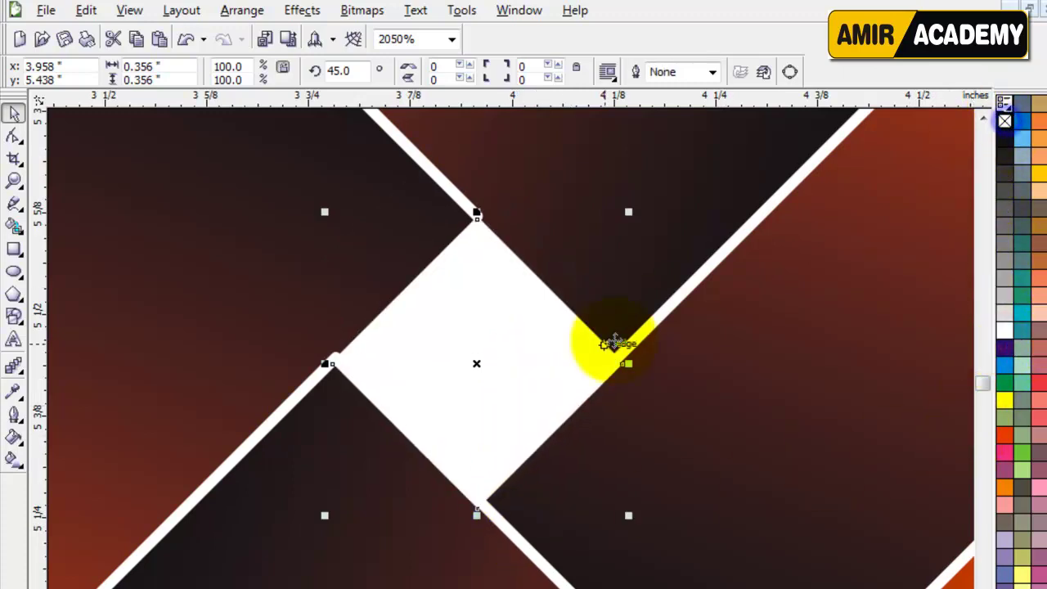
pyautogui.click(440, 378)
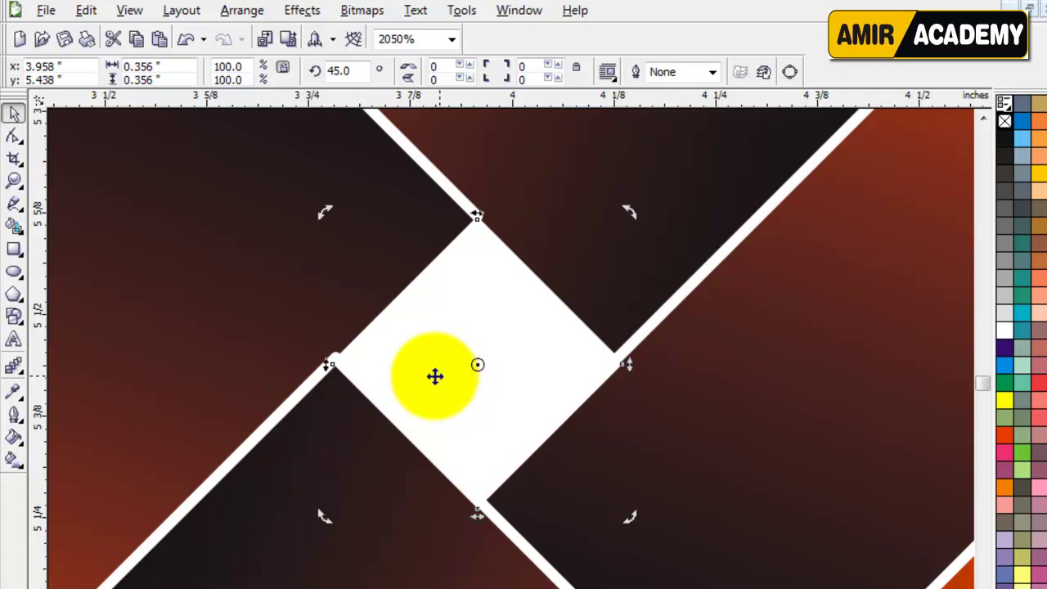
# Step: Convert the small white central square to curves for node editing
pyautogui.press('z')
pyautogui.moveTo(276, 180); pyautogui.dragTo(685, 522)
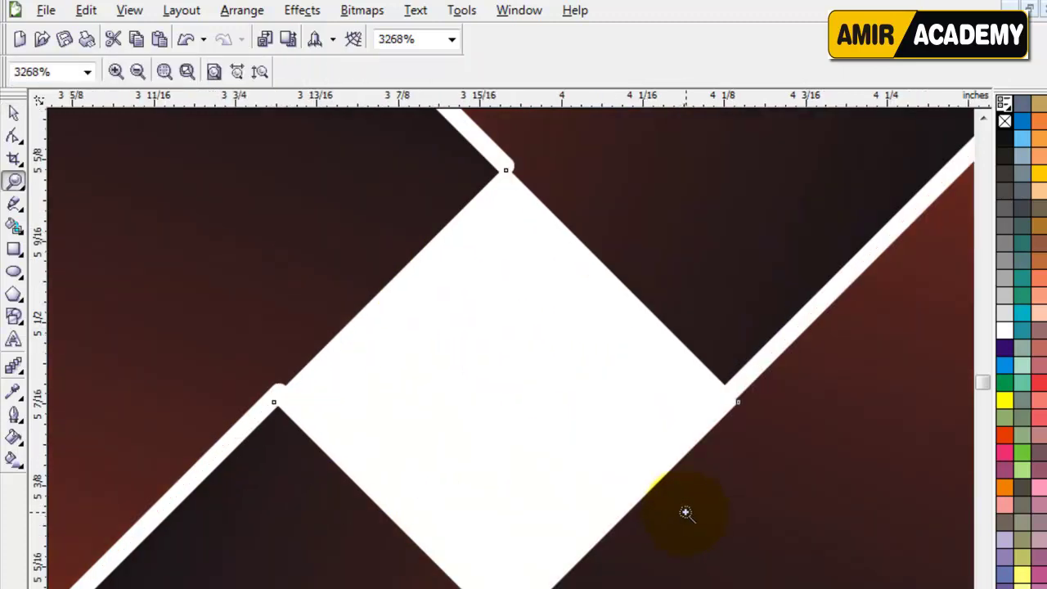
pyautogui.click(16, 135)
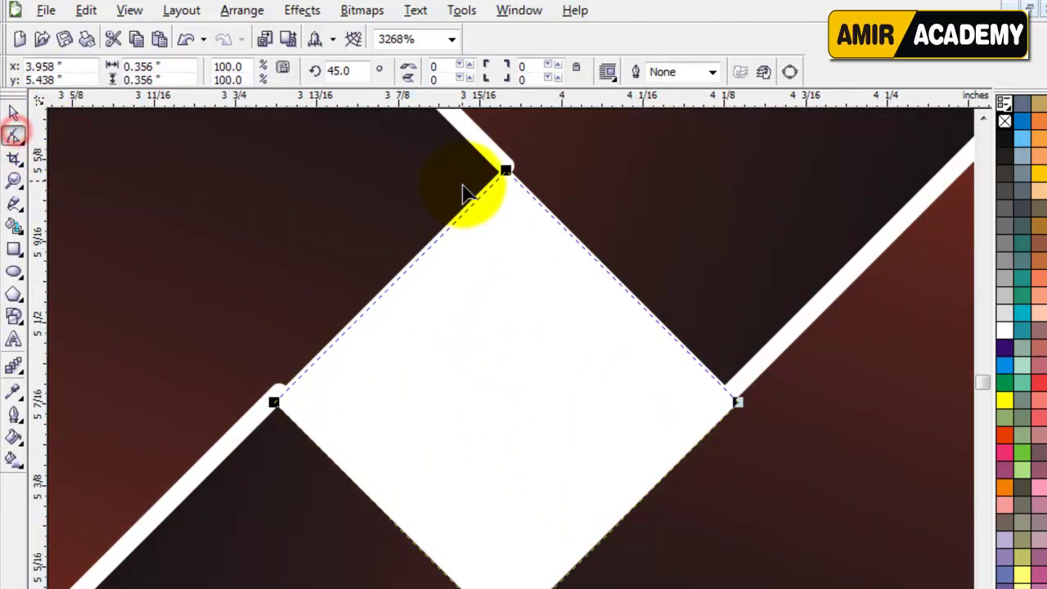
pyautogui.click(526, 147)
pyautogui.click(403, 340)
pyautogui.hotkey('ctrl', 'q')
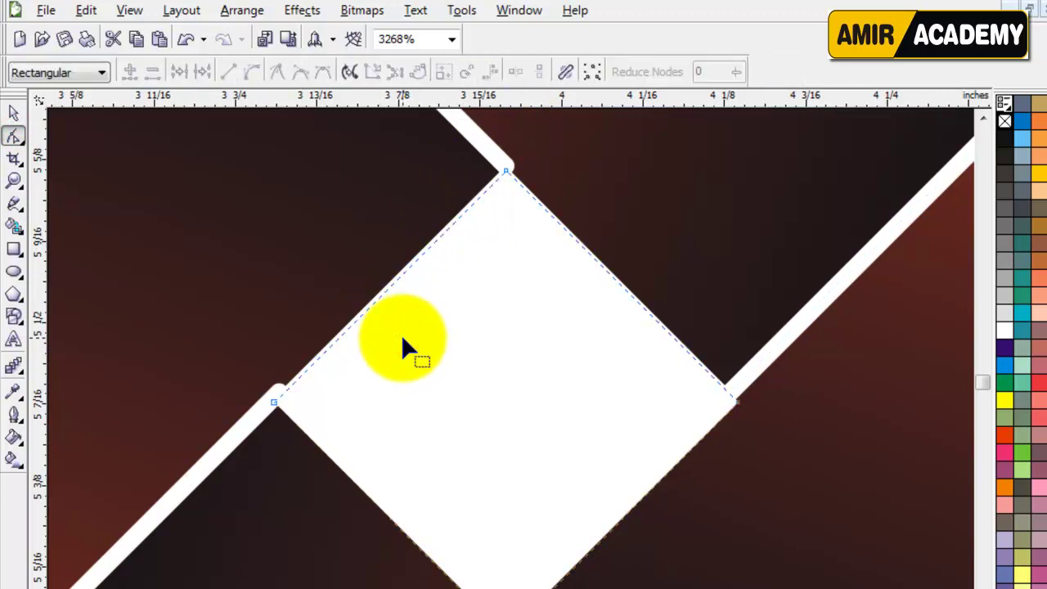
# Step: Move the white square's left and upper corner nodes outward to cover the rounded ends of the white lines
pyautogui.moveTo(530, 148); pyautogui.dragTo(483, 204)
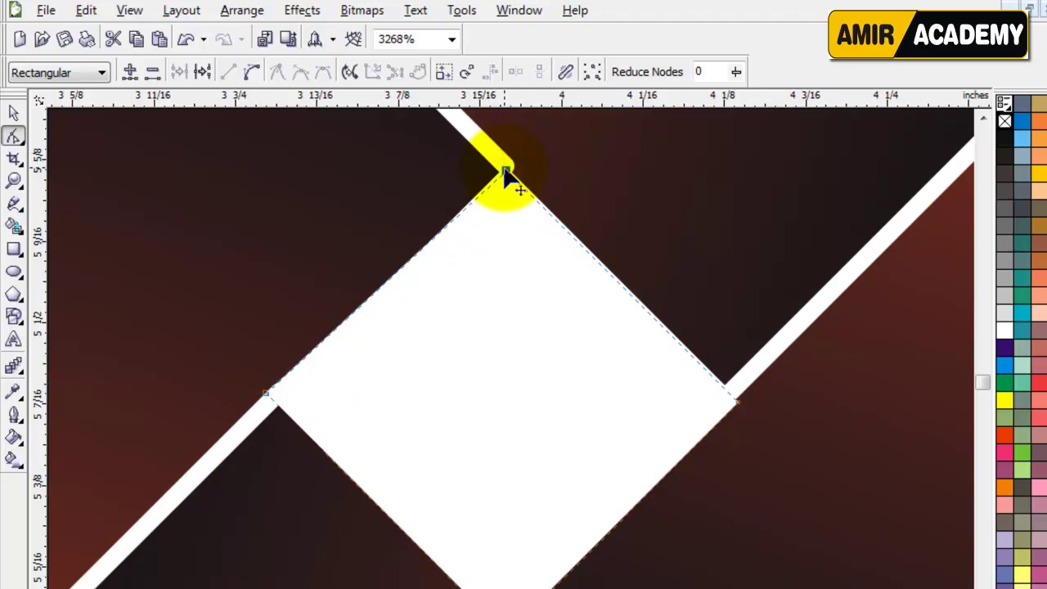
pyautogui.click(507, 167)
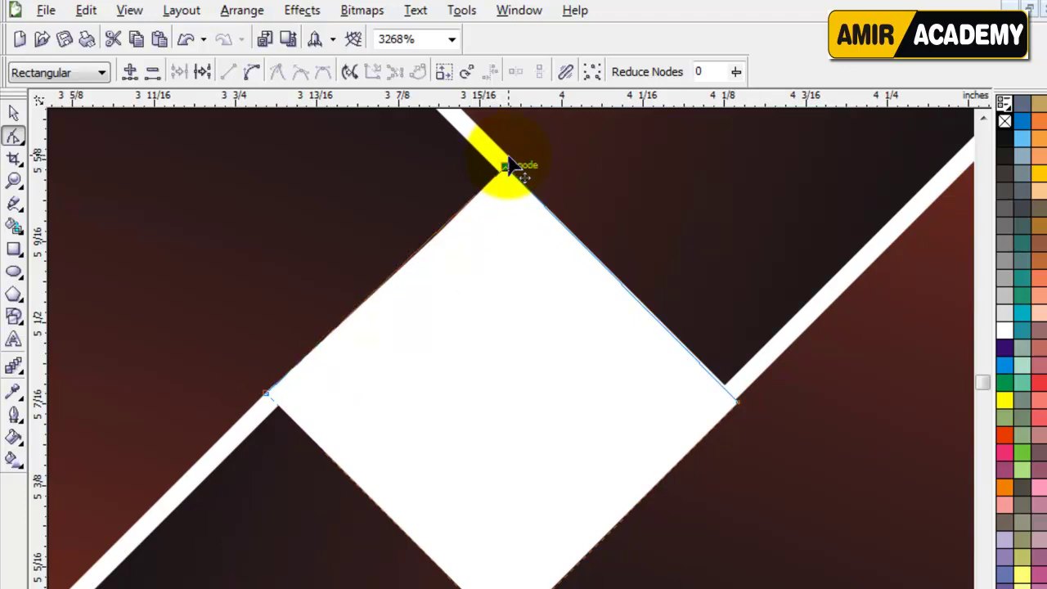
pyautogui.click(505, 157)
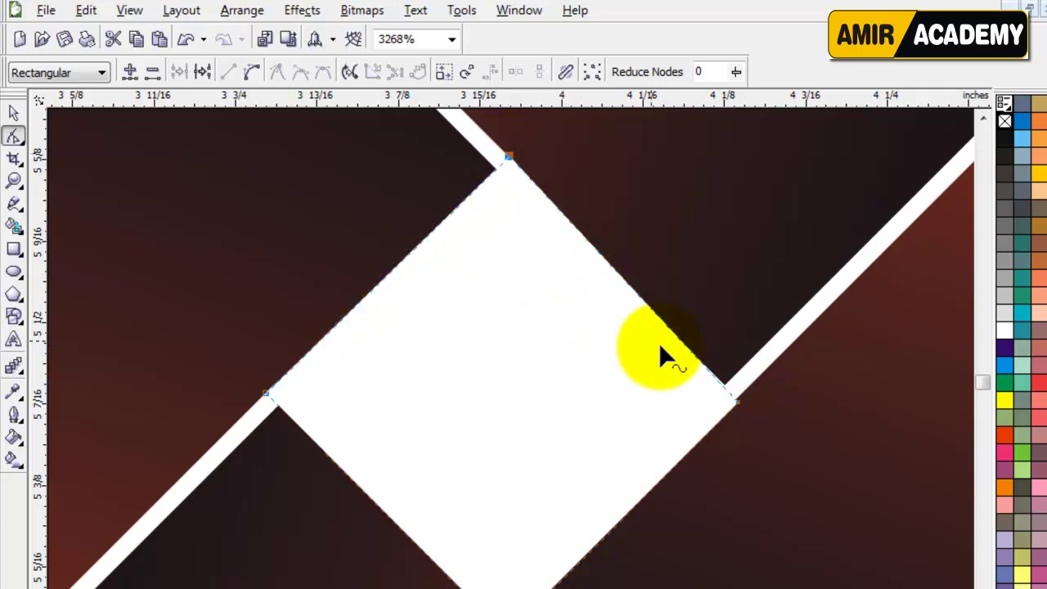
pyautogui.click(737, 402)
pyautogui.moveTo(737, 402); pyautogui.dragTo(739, 399)
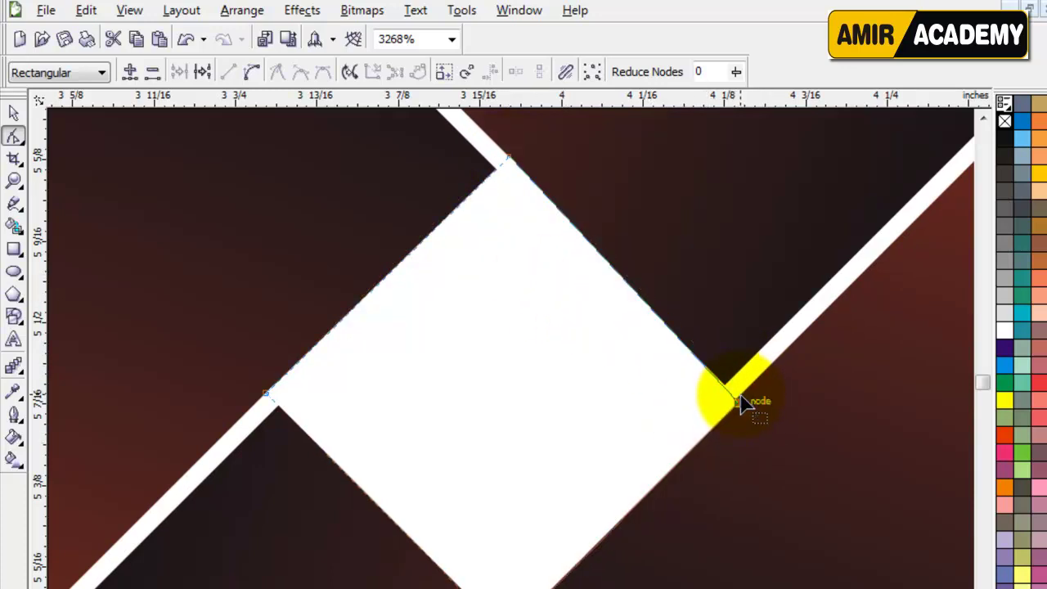
pyautogui.click(13, 112)
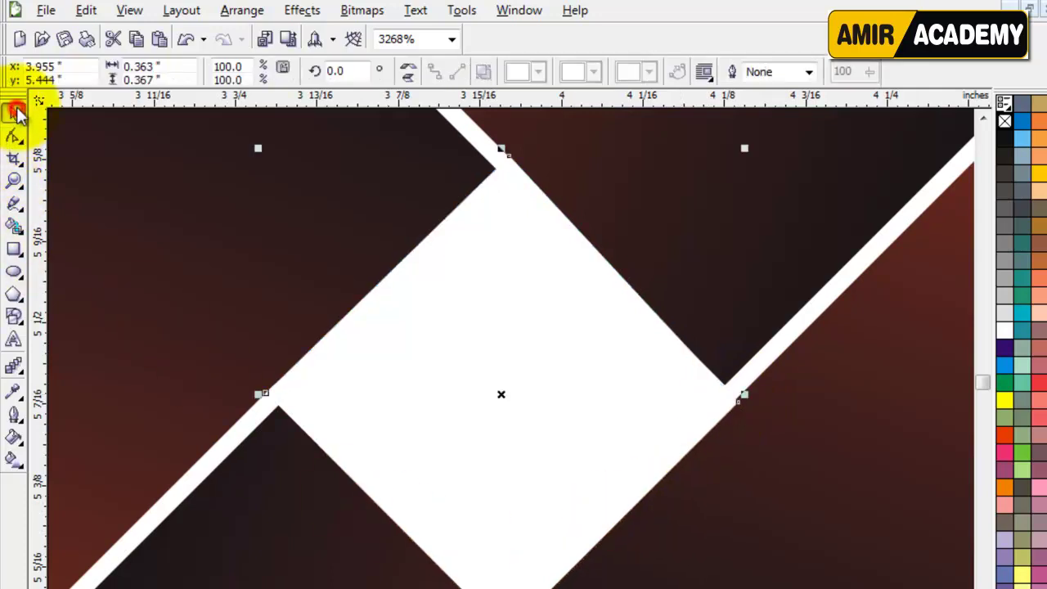
# Step: Group all parts of the folded-ribbon shape, including the white lines and the central square
pyautogui.press('F4')
pyautogui.click(855, 401)
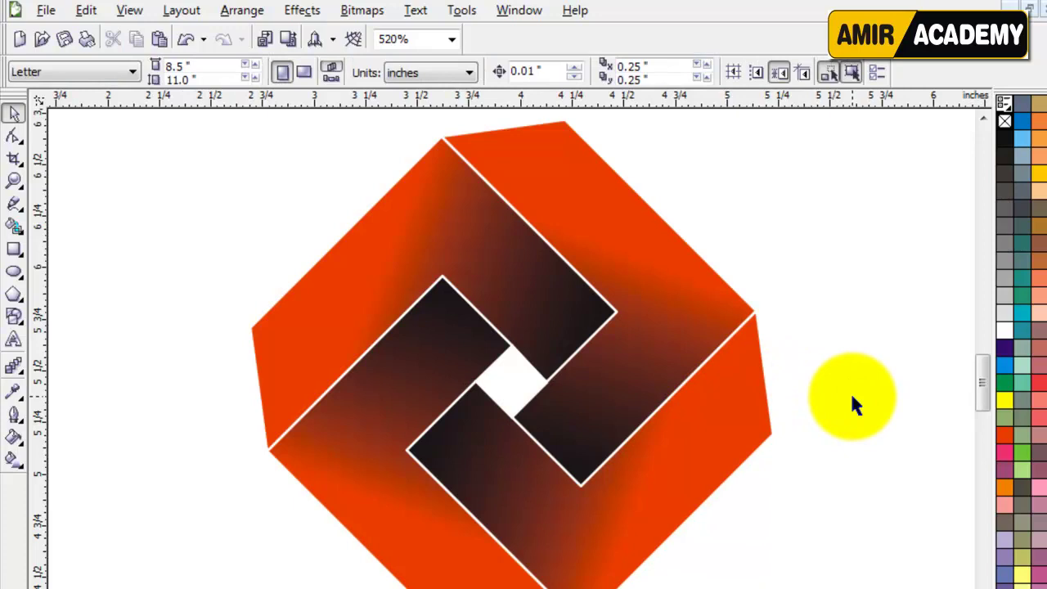
pyautogui.press('F3')
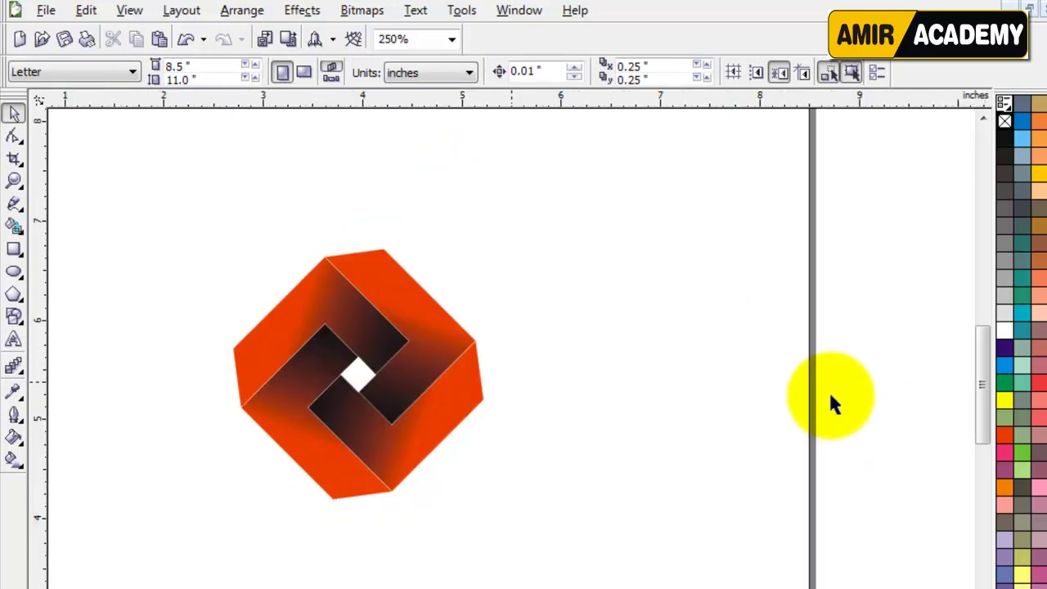
pyautogui.moveTo(572, 189); pyautogui.dragTo(184, 564)
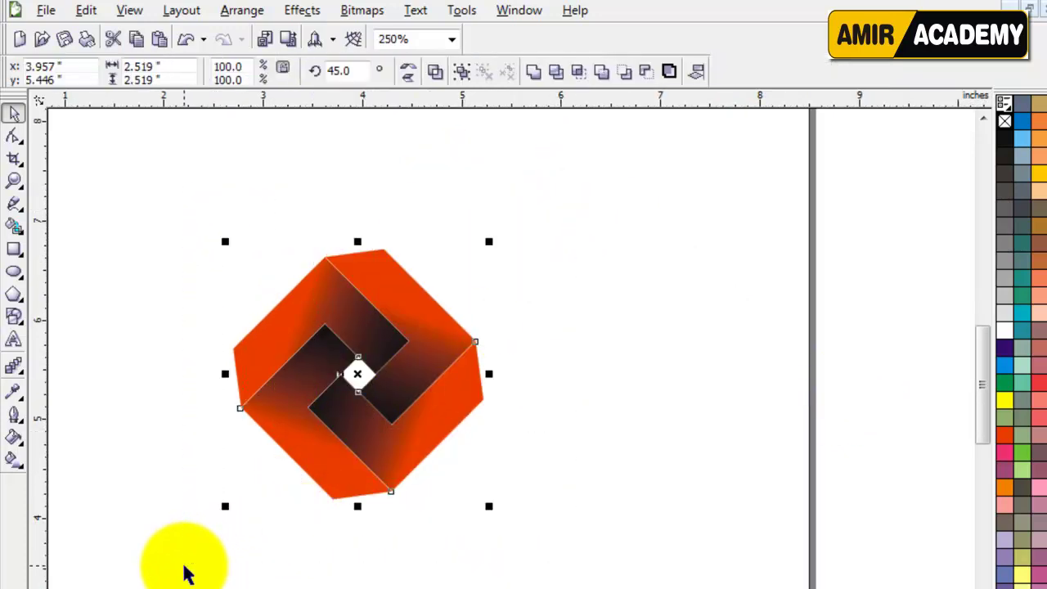
pyautogui.hotkey('ctrl', 'g')
pyautogui.hotkey('shift', 'F2')
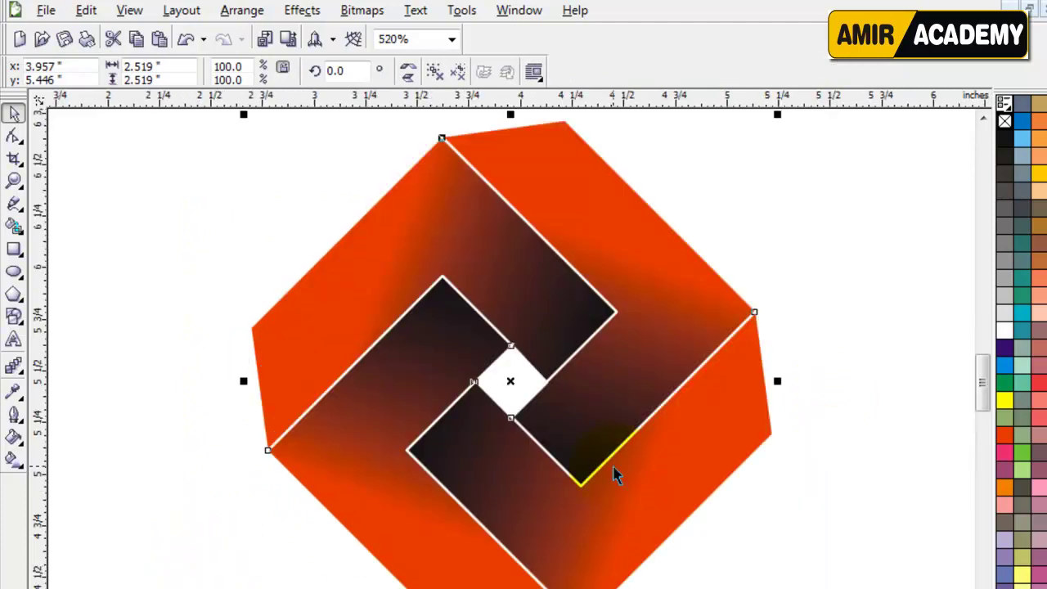
pyautogui.click(857, 319)
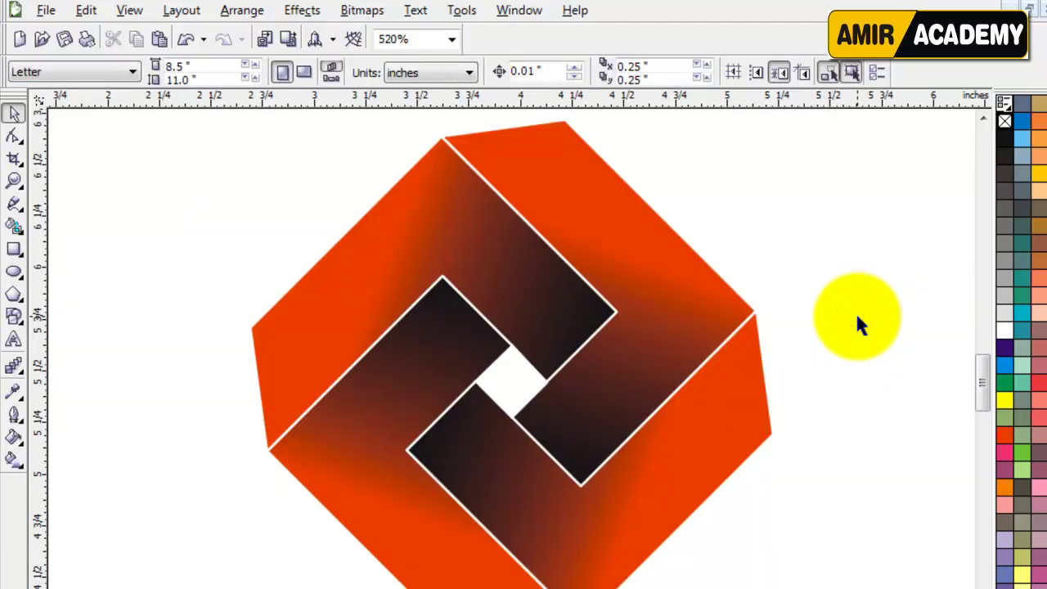